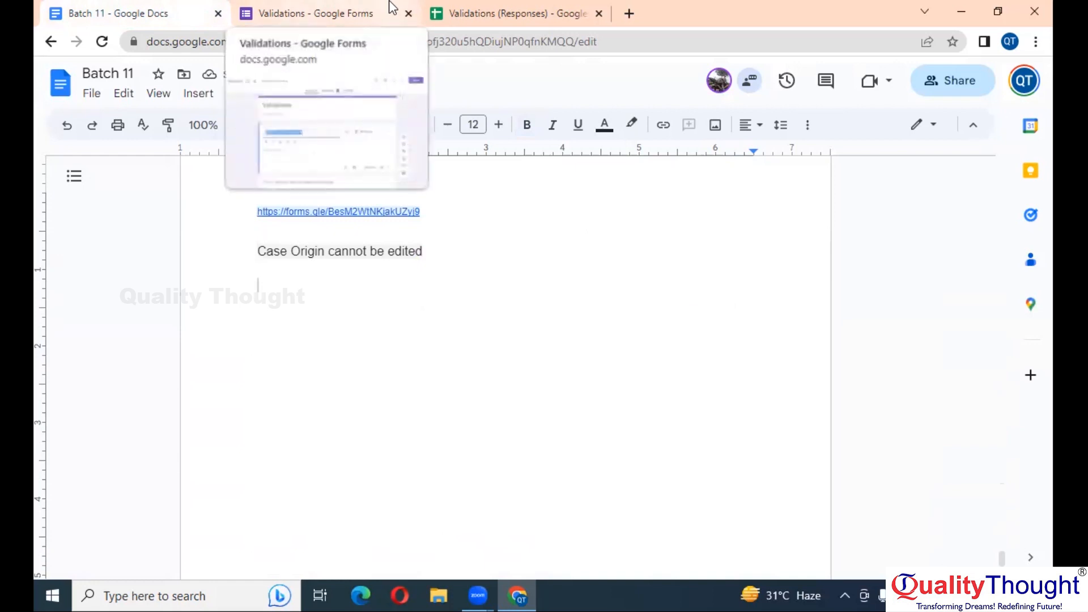
Auto-fit columns B, C and D of the Validations (Responses) sheet to read the full formulas
{"action": "left_click", "coordinate": [470, 13]}
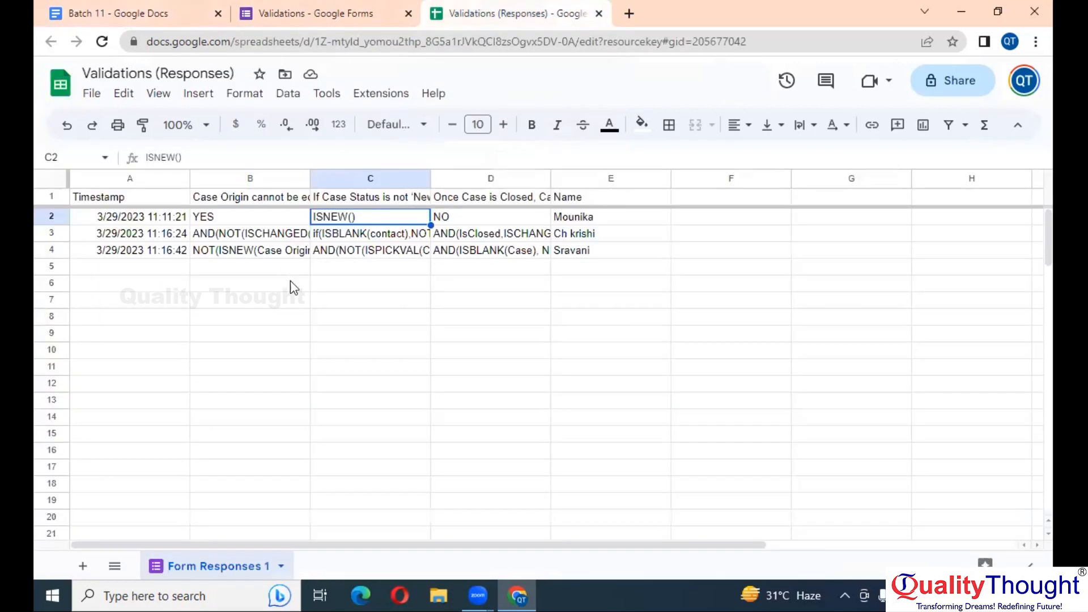
{"action": "left_click", "coordinate": [205, 271]}
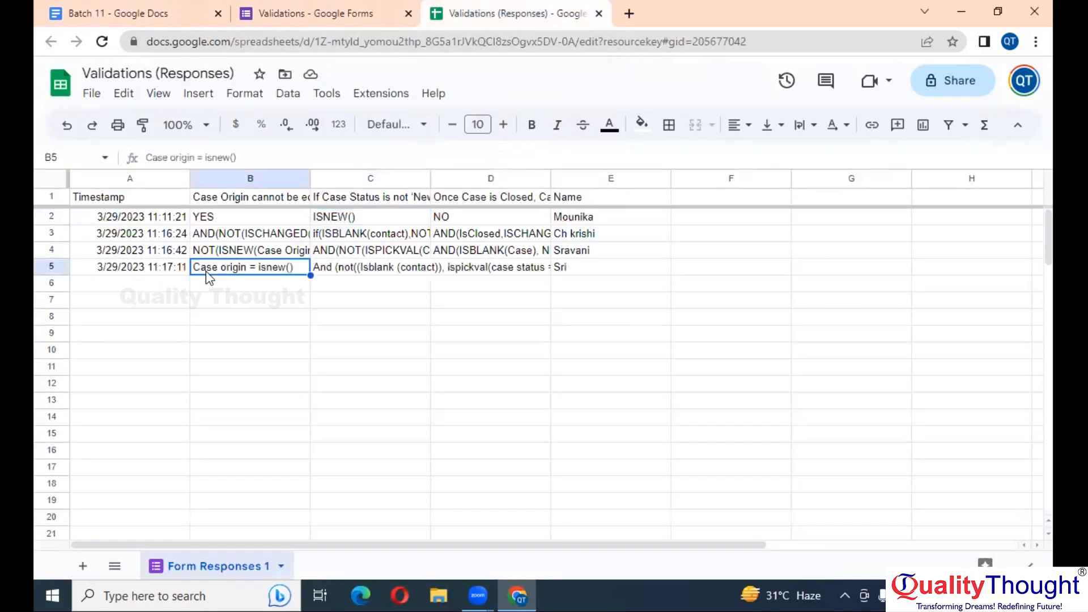
{"action": "double_click", "coordinate": [311, 178]}
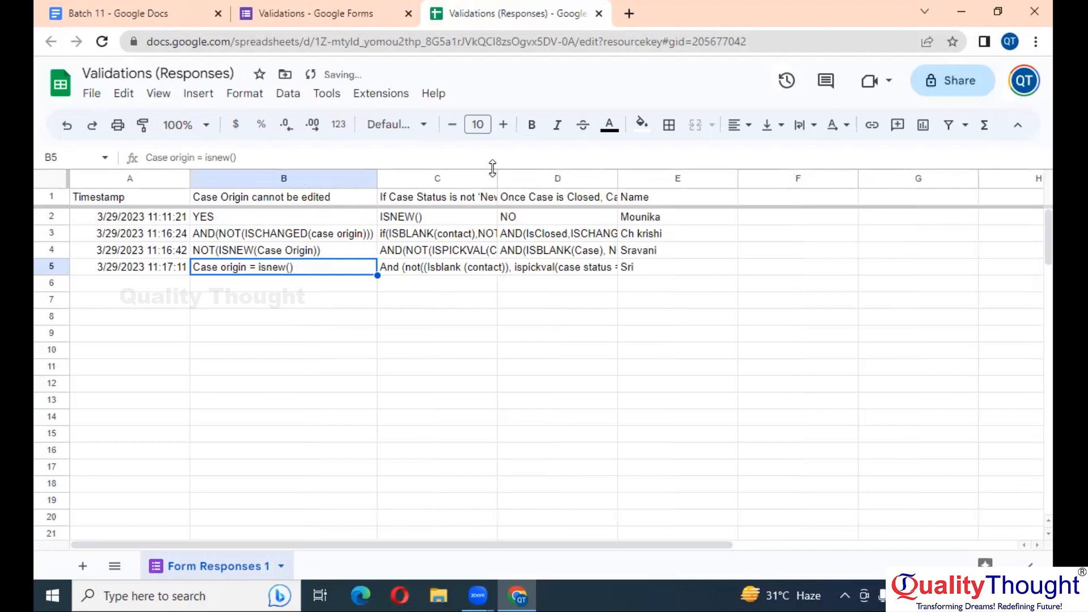
{"action": "double_click", "coordinate": [493, 169]}
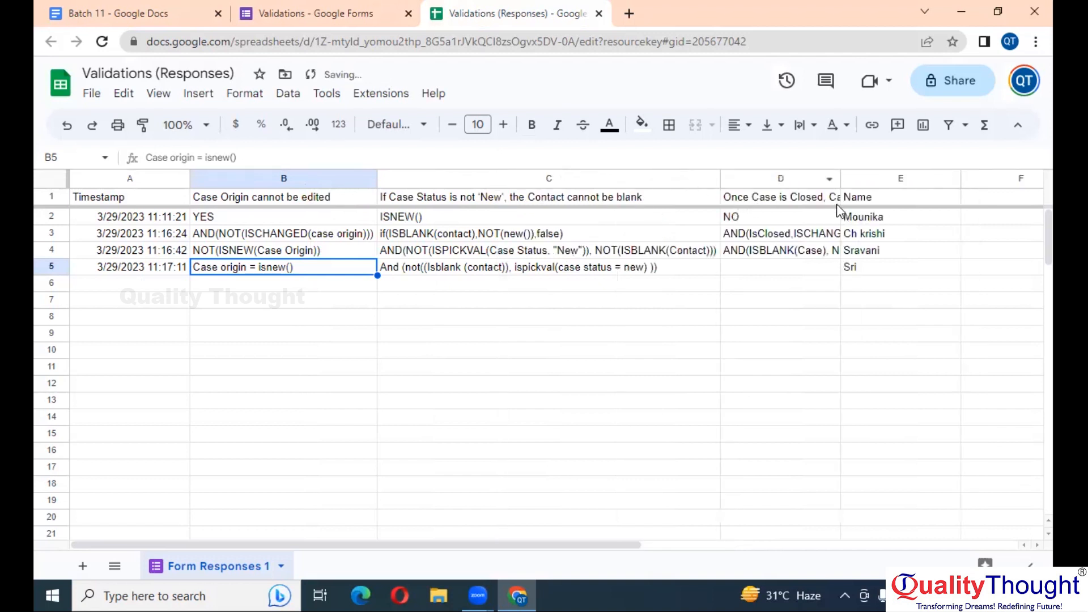
{"action": "double_click", "coordinate": [841, 178]}
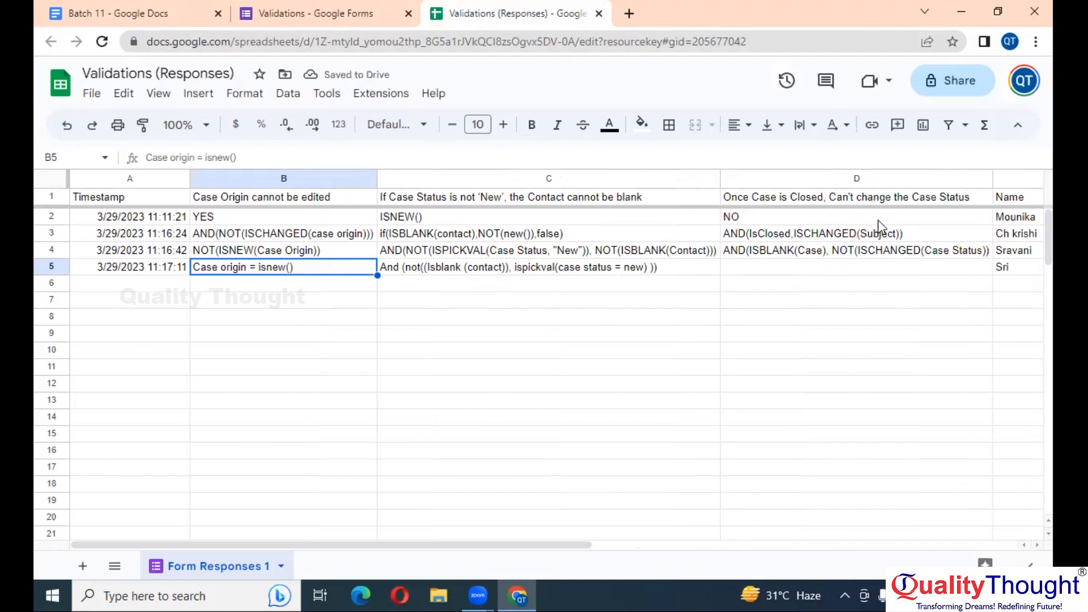
{"action": "left_click", "coordinate": [922, 238]}
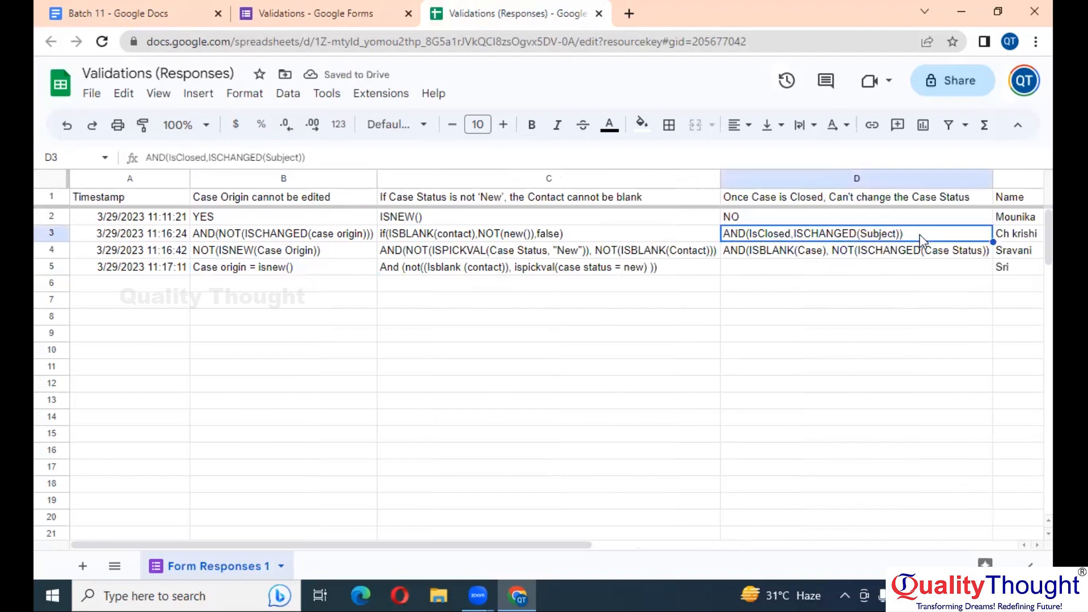
{"action": "left_click", "coordinate": [262, 238]}
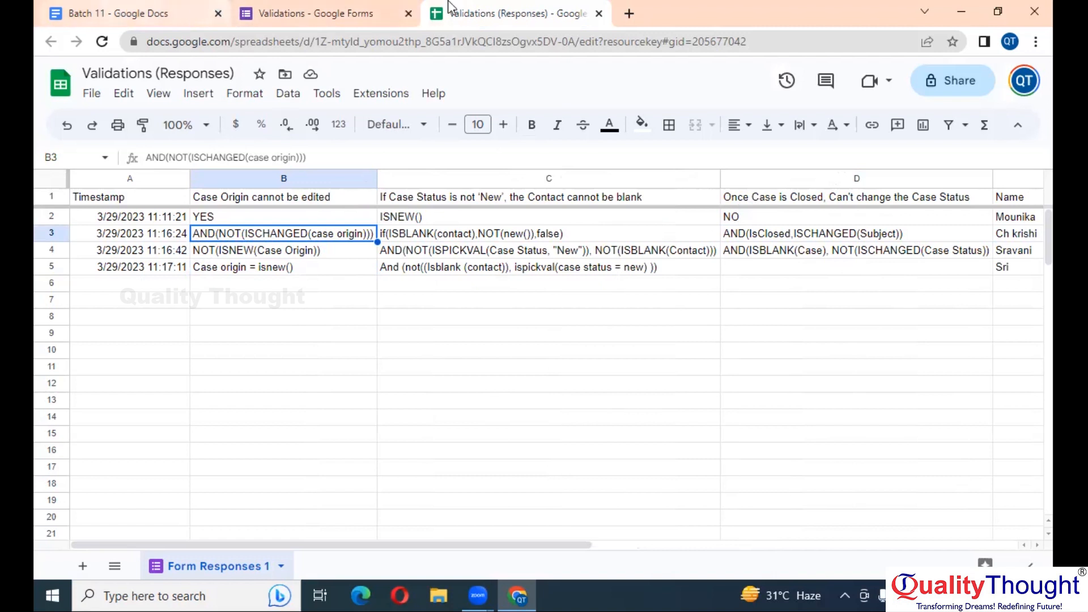
Log in to Salesforce at login.salesforce.com with the first saved username in a new tab
{"action": "left_click", "coordinate": [629, 13]}
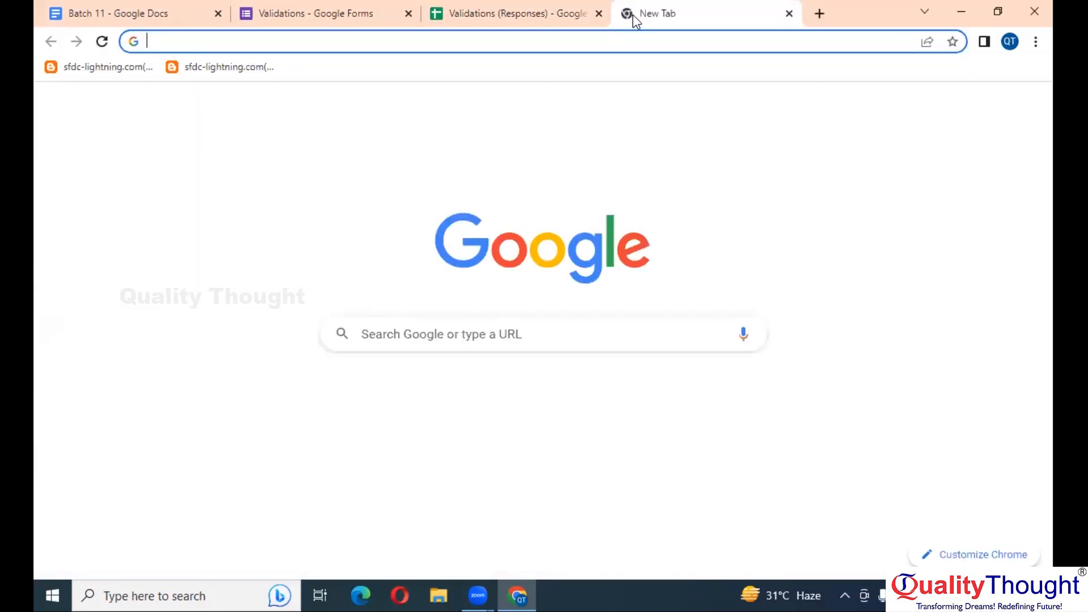
{"action": "type", "text": "login"}
{"action": "key", "text": "Return"}
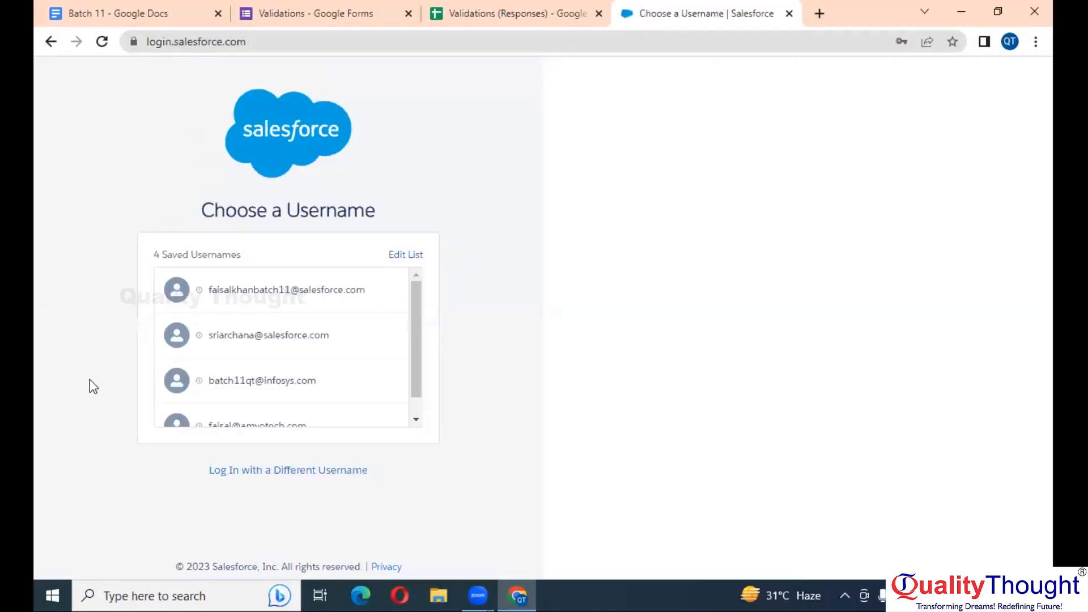
{"action": "left_click", "coordinate": [308, 303]}
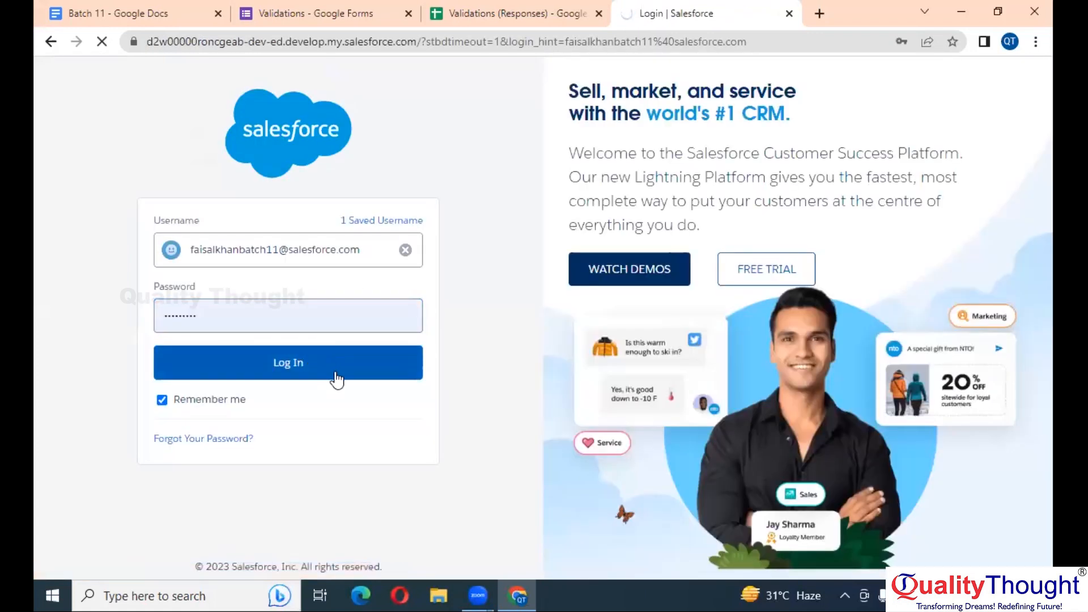
{"action": "left_click", "coordinate": [367, 357]}
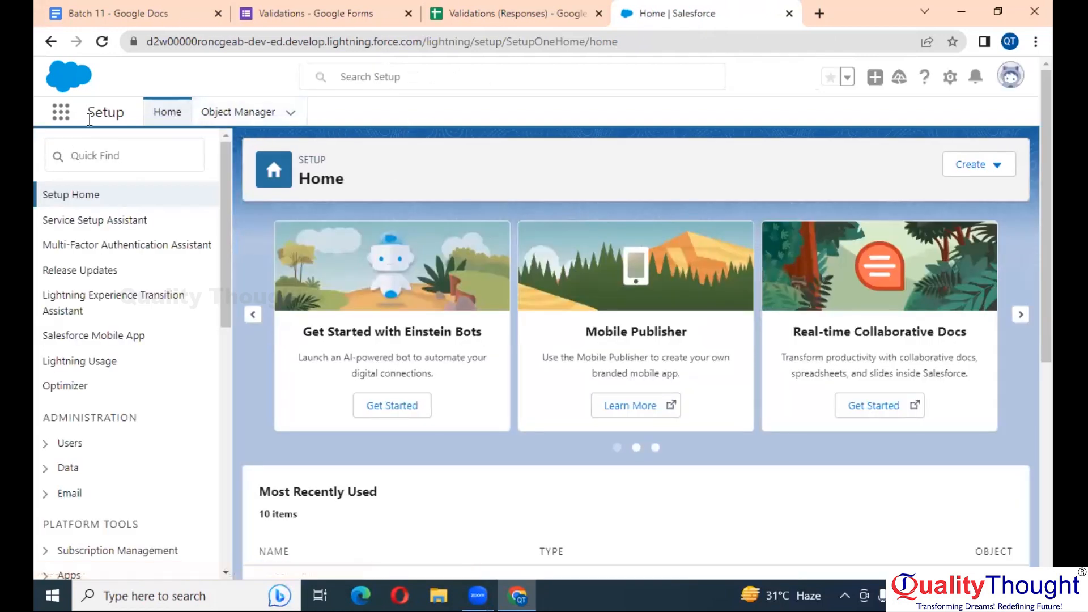
Find the Case object in Object Manager with Quick Find 'case' and open its Validation Rules
{"action": "left_click", "coordinate": [238, 112]}
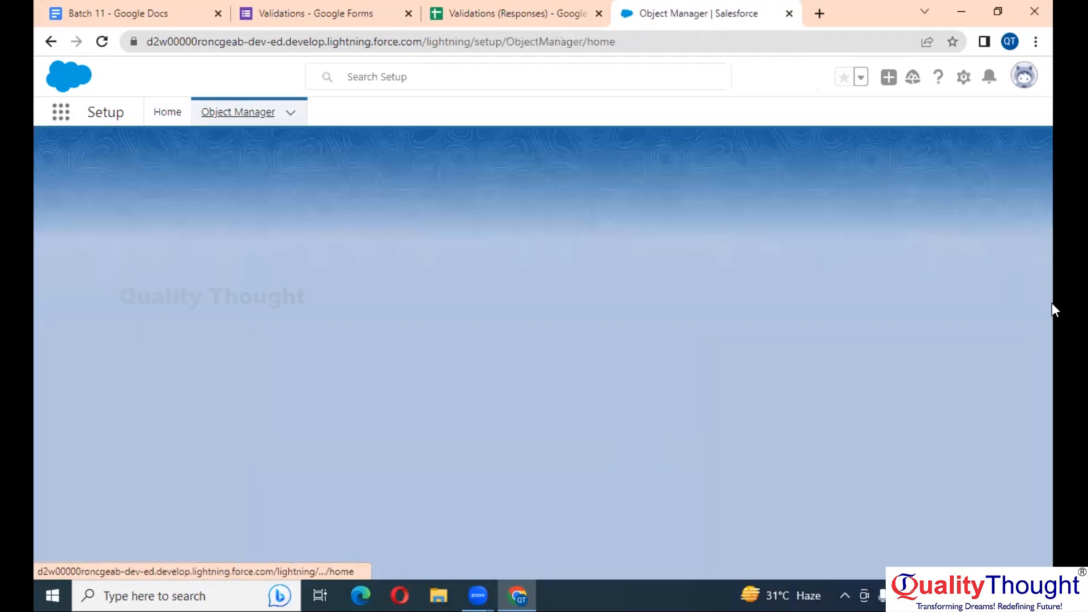
{"action": "left_click", "coordinate": [771, 158]}
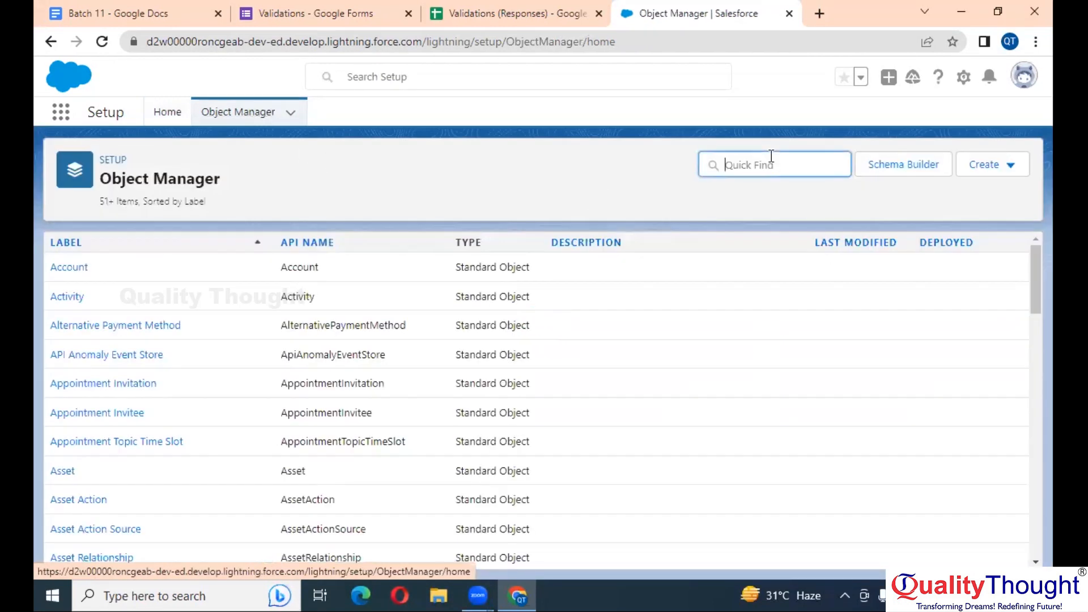
{"action": "type", "text": "case"}
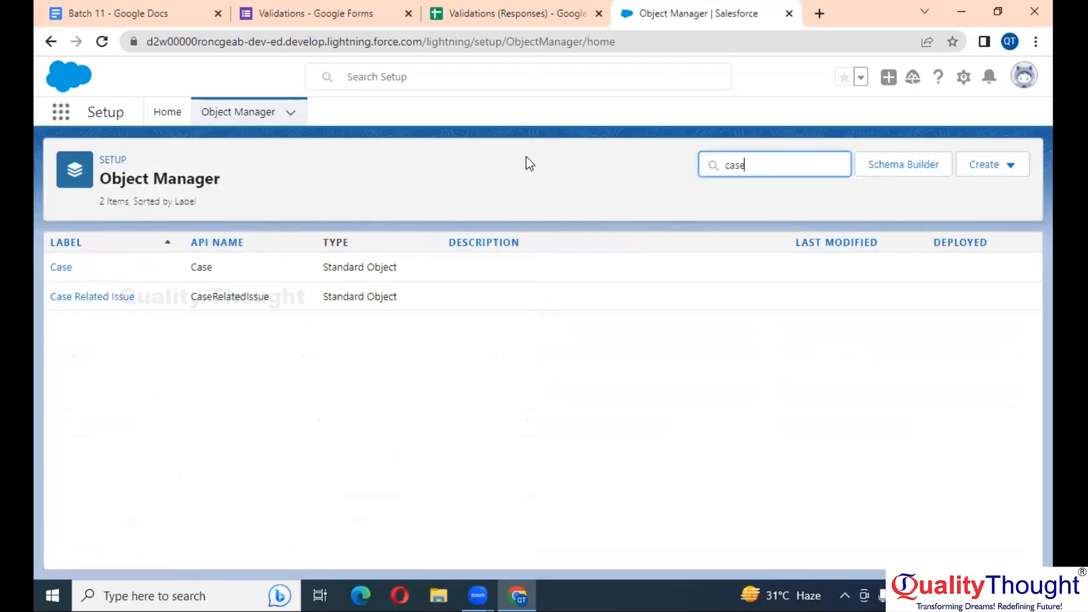
{"action": "left_click", "coordinate": [57, 269]}
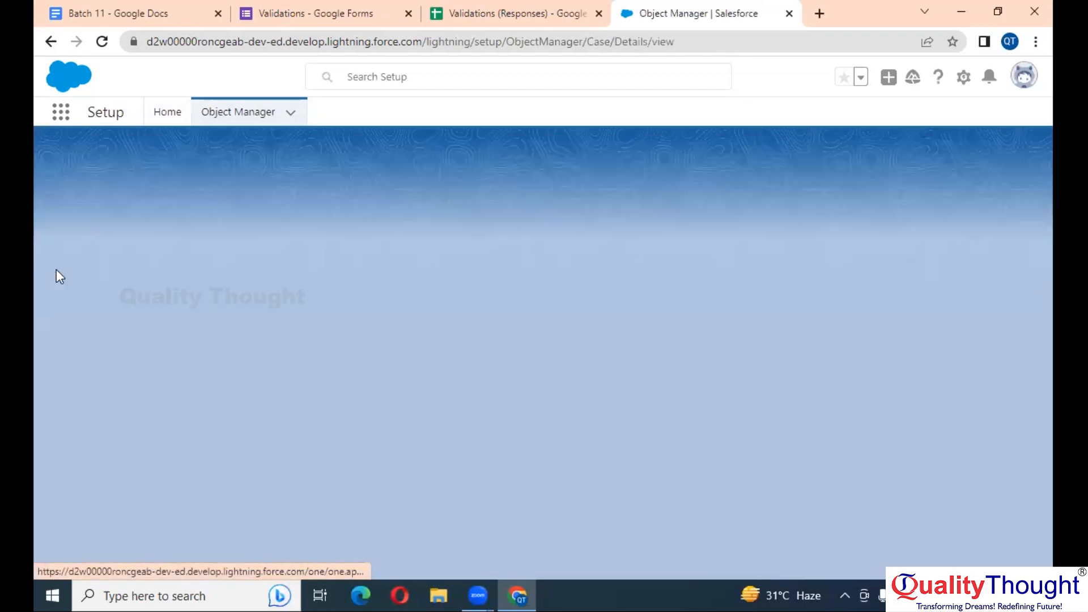
{"action": "left_click", "coordinate": [151, 272]}
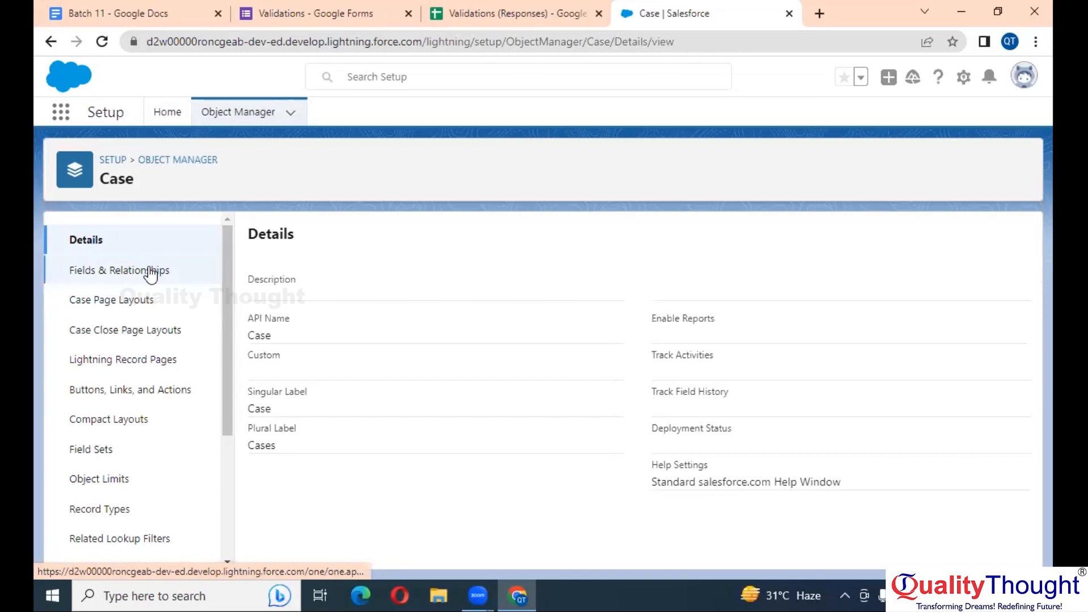
{"action": "scroll", "coordinate": [145, 440], "scroll_direction": "down", "scroll_amount": 4}
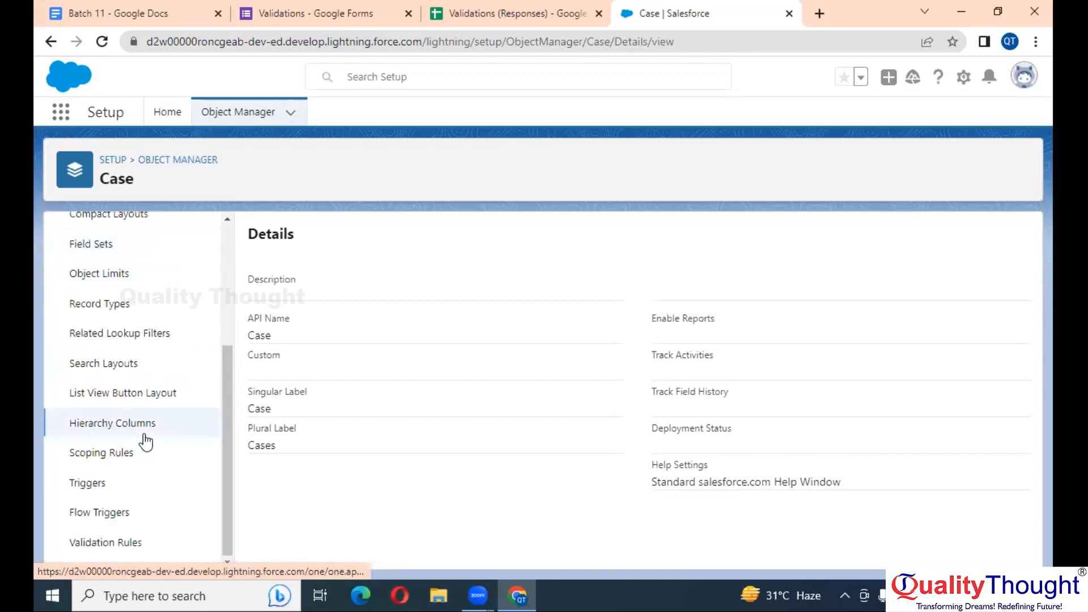
{"action": "left_click", "coordinate": [62, 546]}
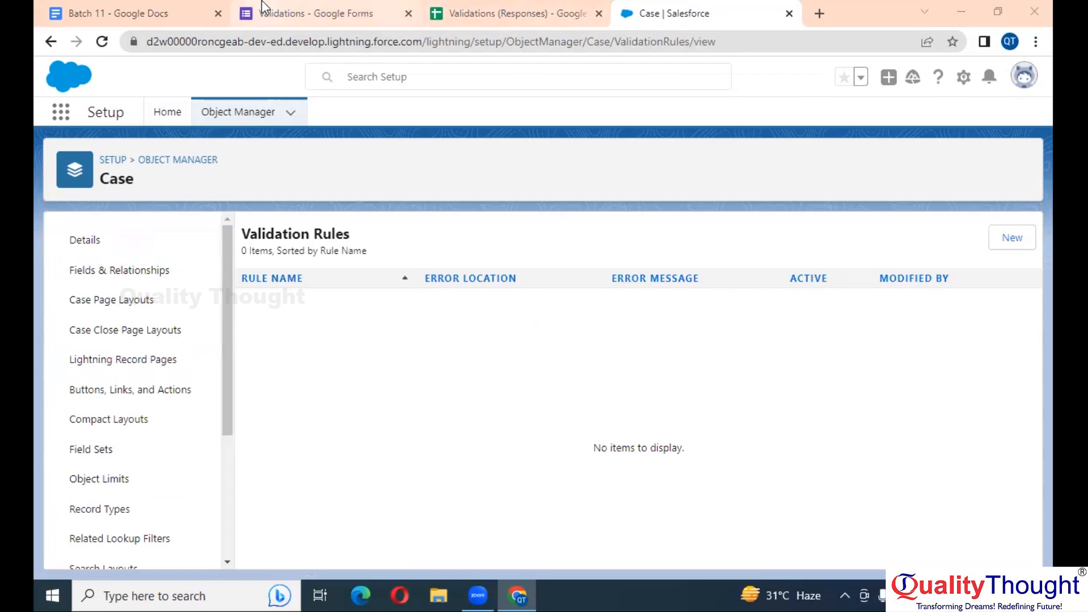
Check the Batch 11 notes, then start a new Case validation rule with ISCHANGED selected in Functions
{"action": "left_click", "coordinate": [115, 8]}
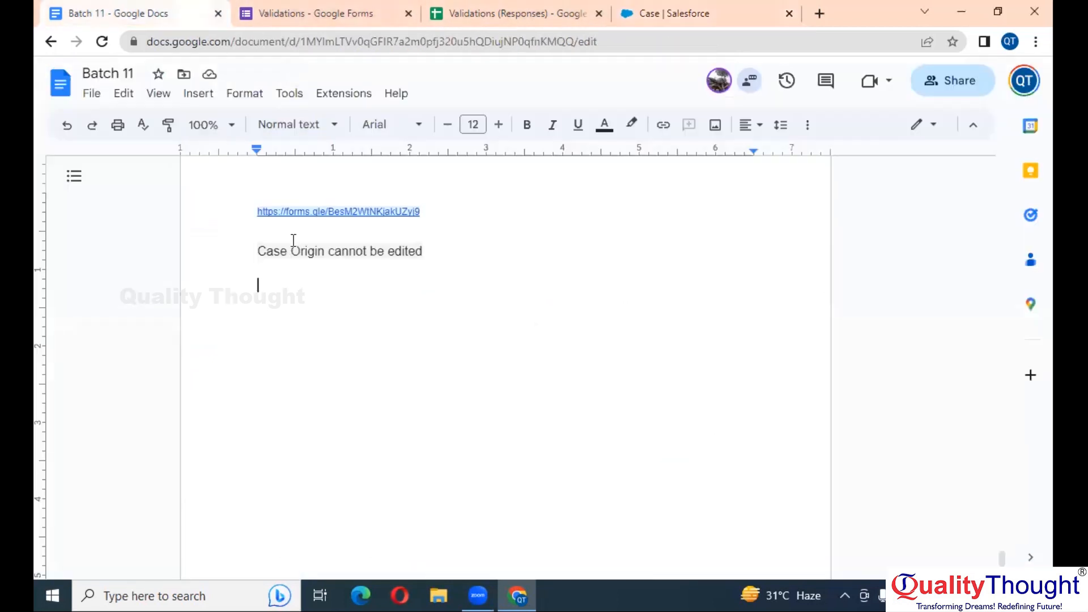
{"action": "left_click", "coordinate": [756, 8]}
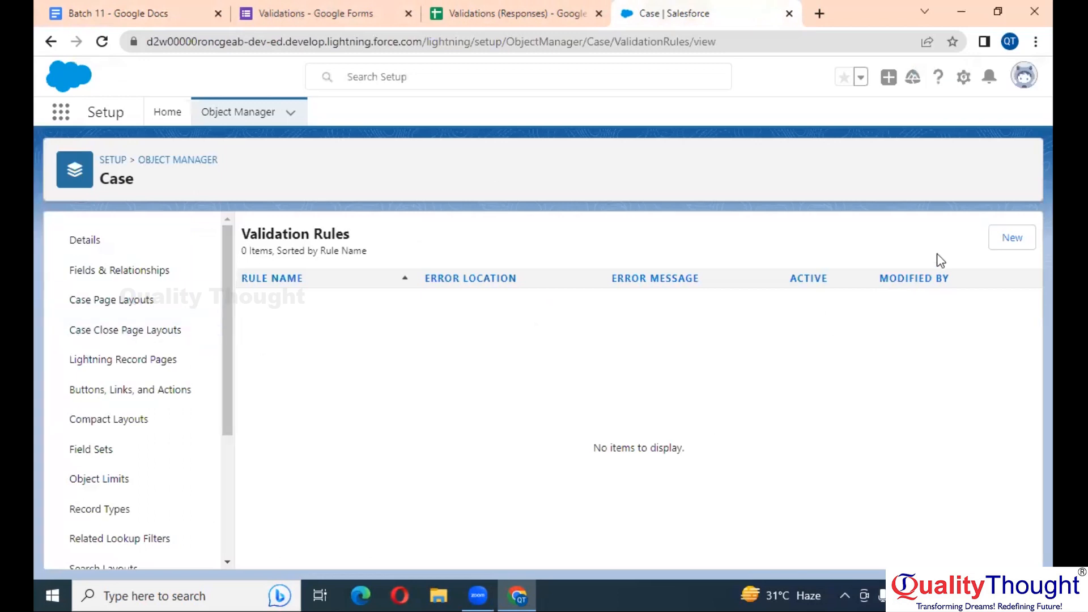
{"action": "left_click", "coordinate": [1016, 245]}
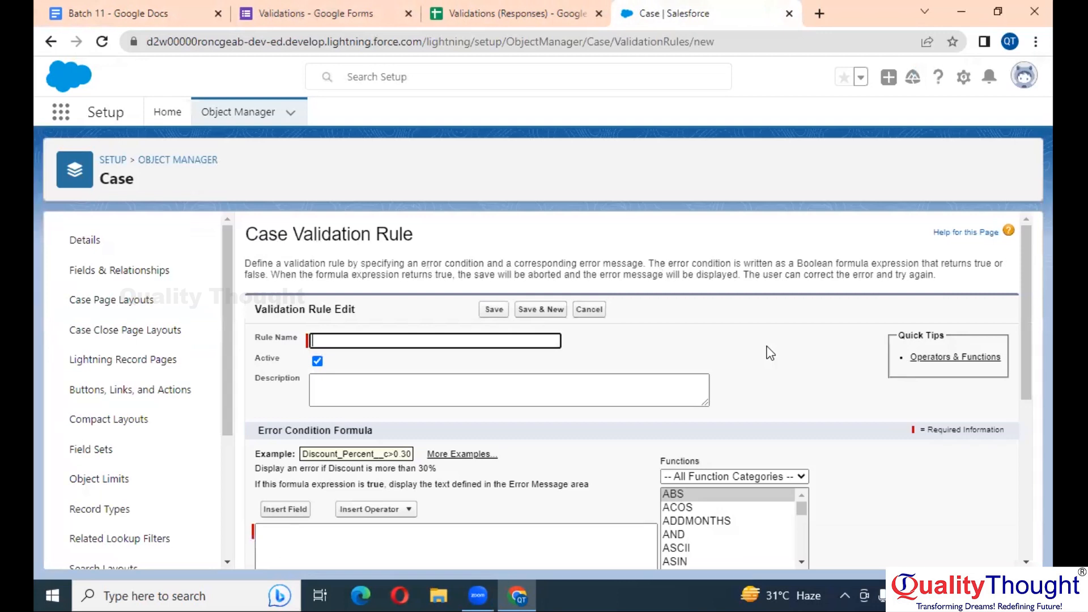
{"action": "scroll", "coordinate": [766, 352], "scroll_direction": "down", "scroll_amount": 4}
{"action": "left_click", "coordinate": [734, 323]}
{"action": "key", "text": "i"}
{"action": "key", "text": "s"}
{"action": "key", "text": "c"}
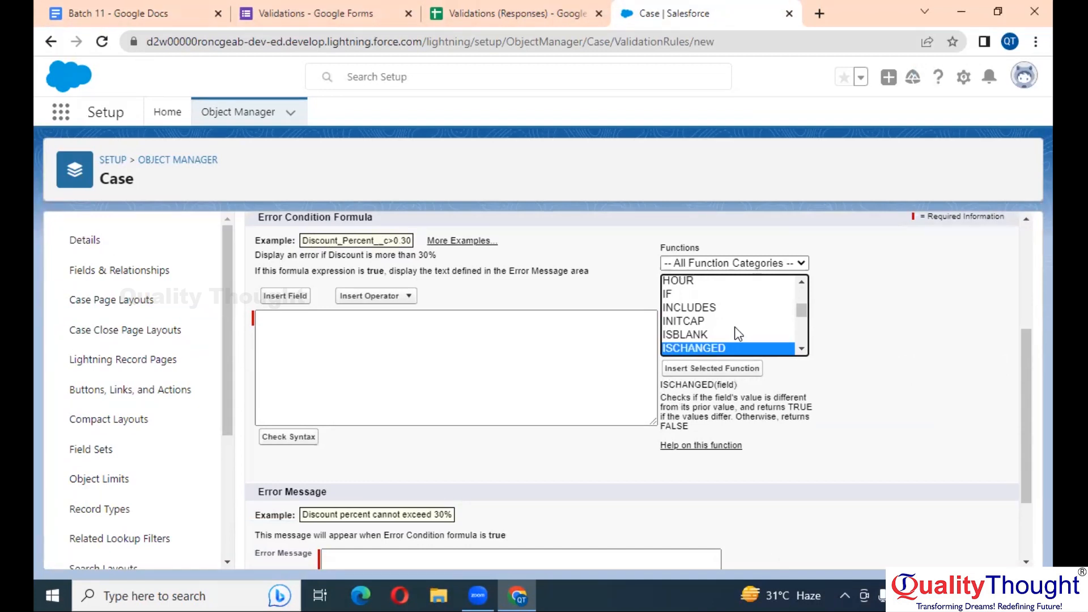
Build the formula ISCHANGED( Origin ) using the Case Origin field, then search 'case' in the App Launcher
{"action": "left_click", "coordinate": [706, 368]}
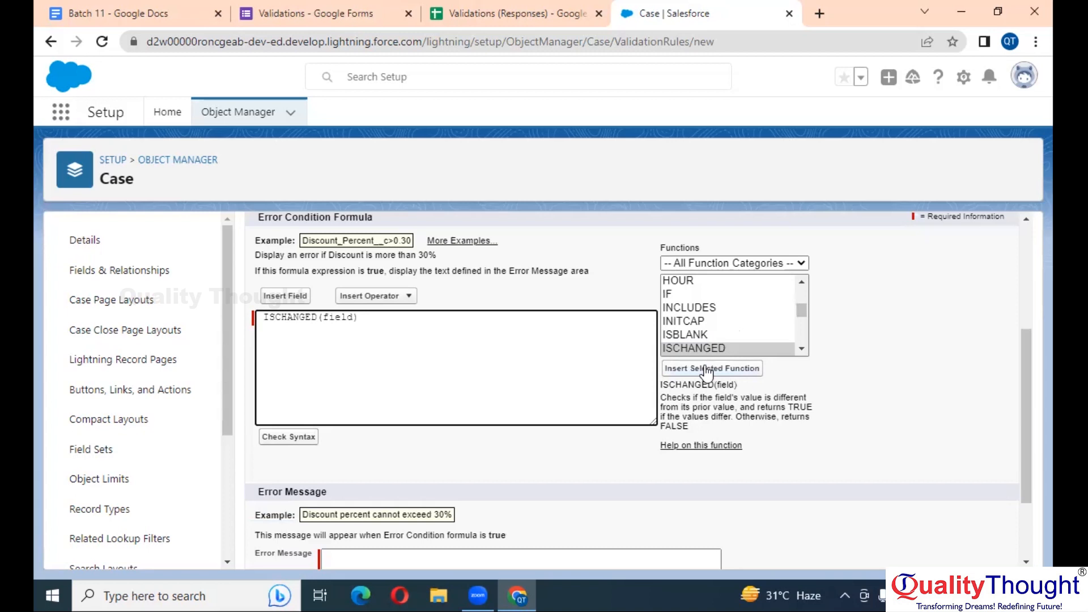
{"action": "double_click", "coordinate": [342, 318]}
{"action": "left_click", "coordinate": [298, 299]}
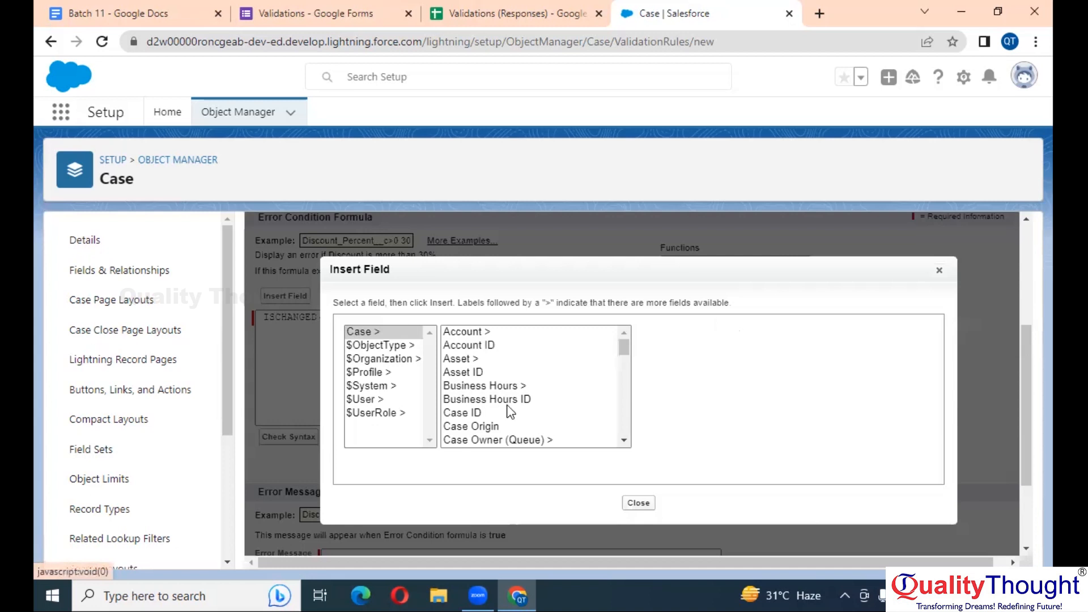
{"action": "left_click", "coordinate": [483, 400]}
{"action": "left_click", "coordinate": [489, 426]}
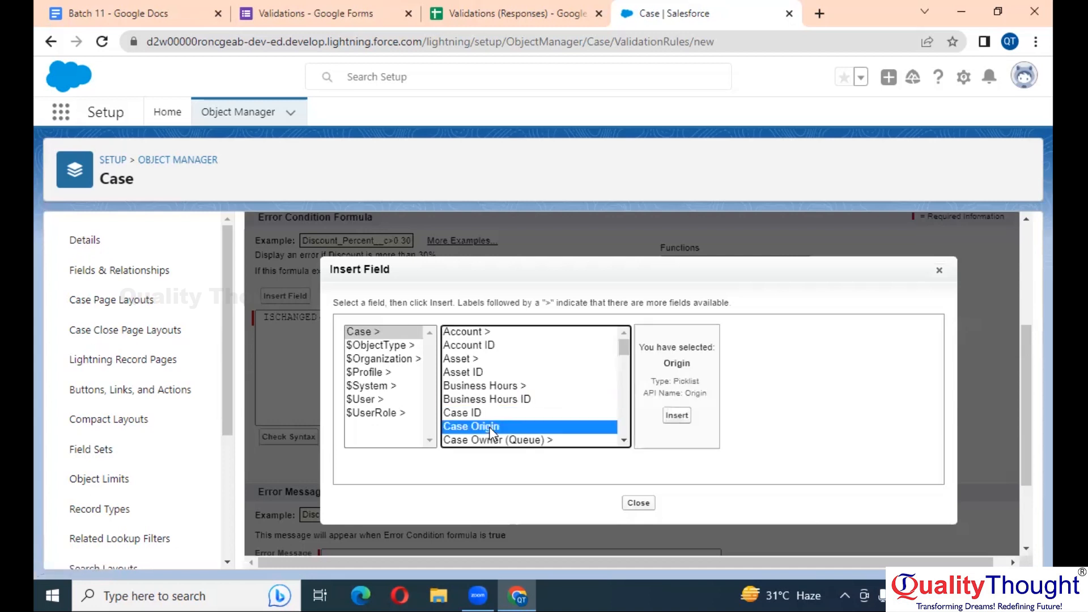
{"action": "left_click", "coordinate": [676, 416]}
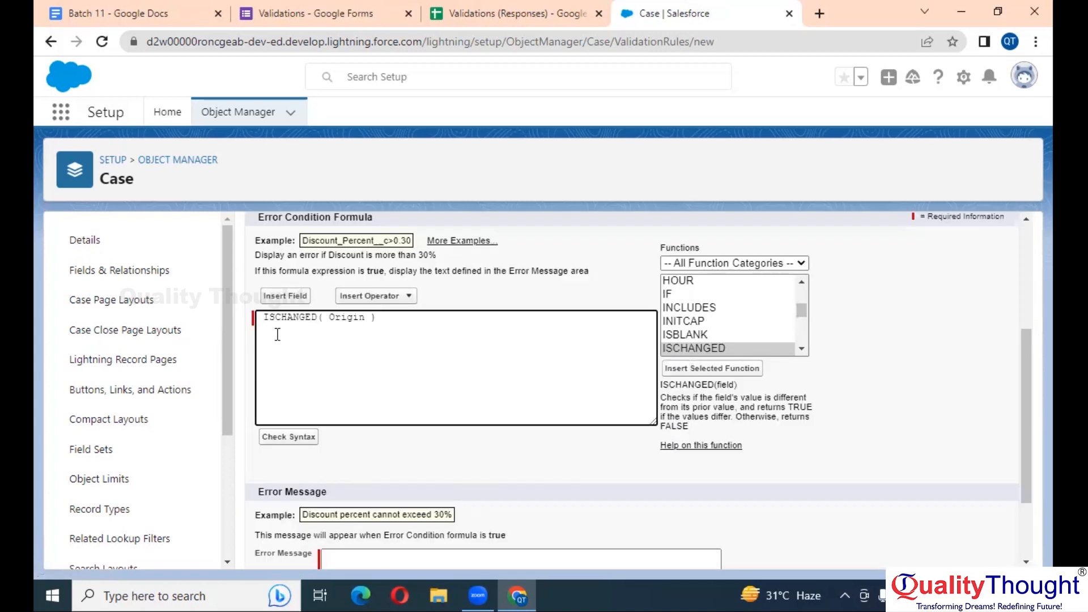
{"action": "left_click", "coordinate": [353, 317]}
{"action": "left_click", "coordinate": [67, 116]}
{"action": "type", "text": "case"}
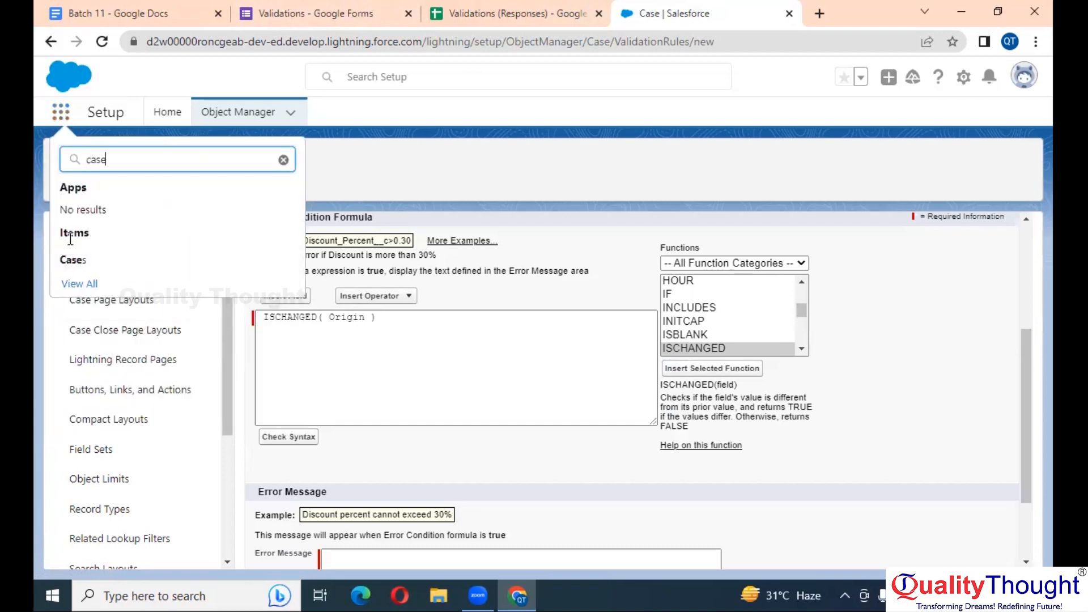
Open Cases from the App Launcher results in a new browser tab
{"action": "right_click", "coordinate": [80, 259]}
{"action": "left_click", "coordinate": [128, 273]}
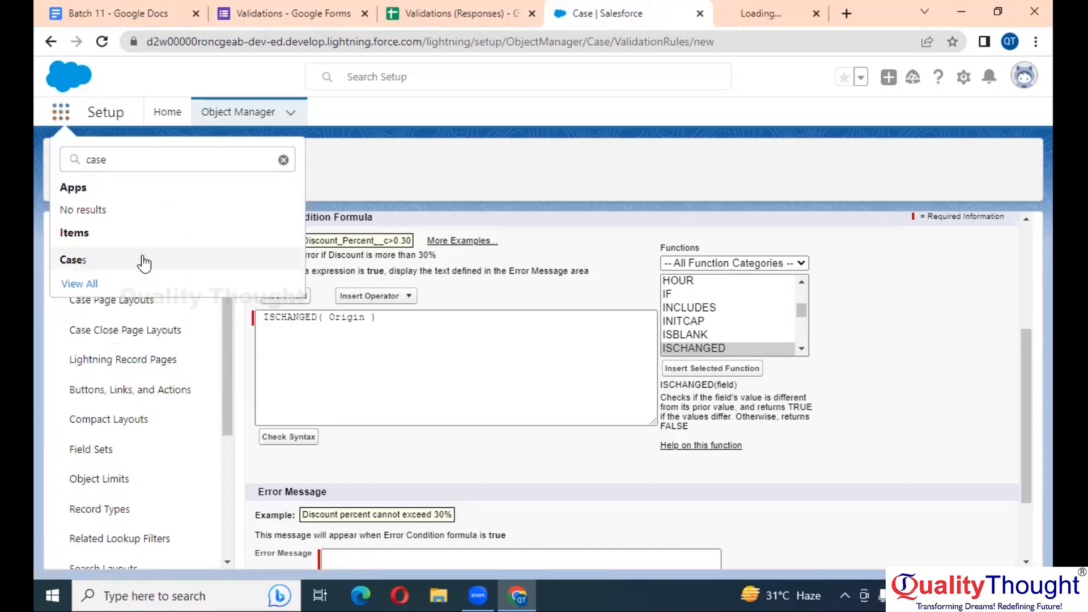
{"action": "left_click", "coordinate": [748, 13]}
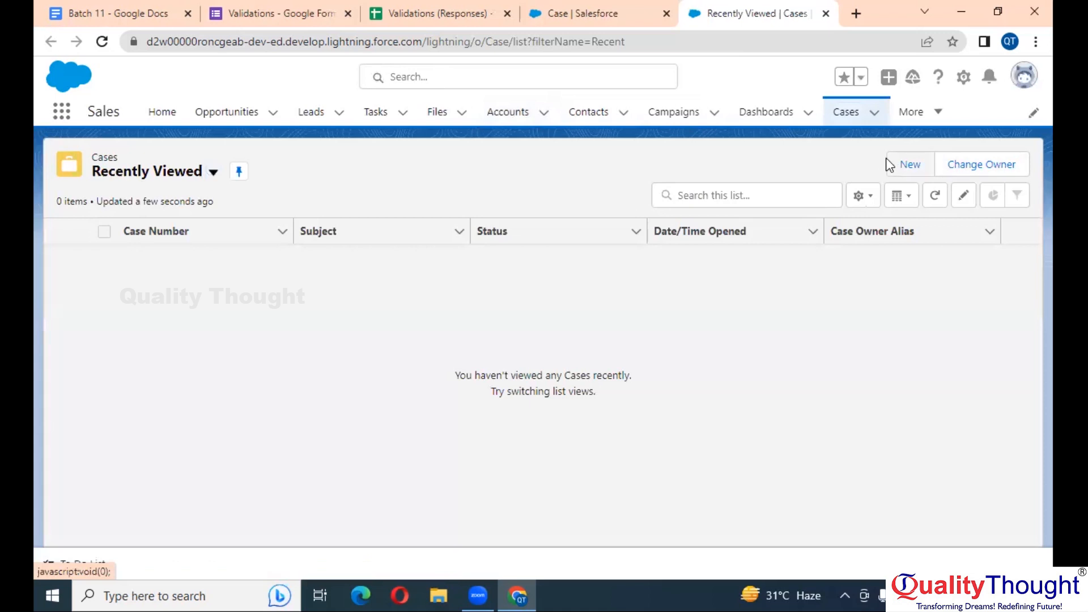
Save a new test case with Case Origin Phone and no contact, then return to the formula
{"action": "left_click", "coordinate": [917, 163]}
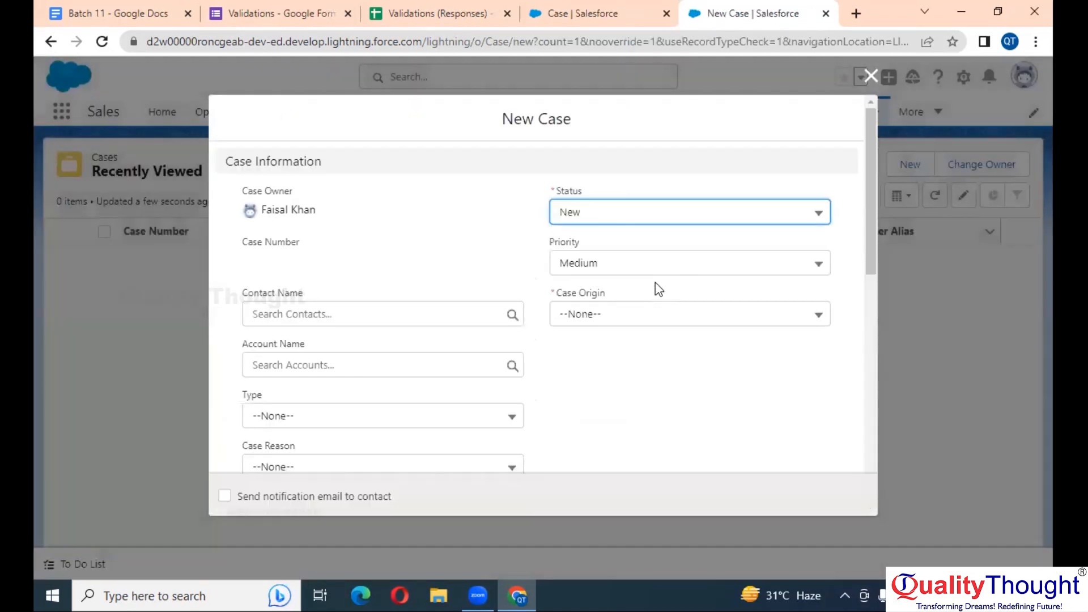
{"action": "scroll", "coordinate": [655, 282], "scroll_direction": "down", "scroll_amount": 2}
{"action": "left_click", "coordinate": [638, 229]}
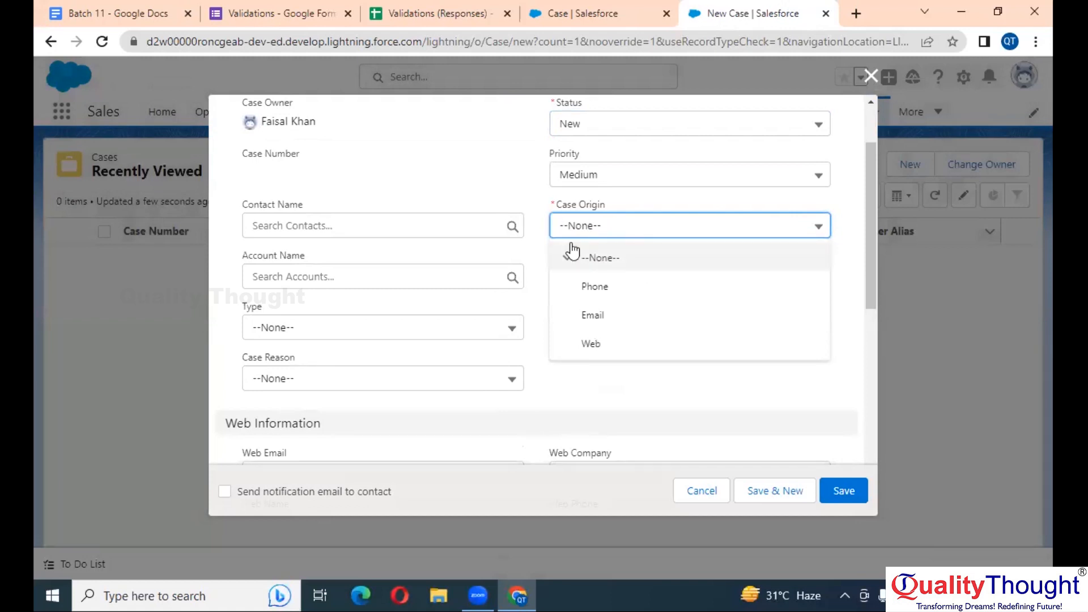
{"action": "left_click", "coordinate": [617, 297]}
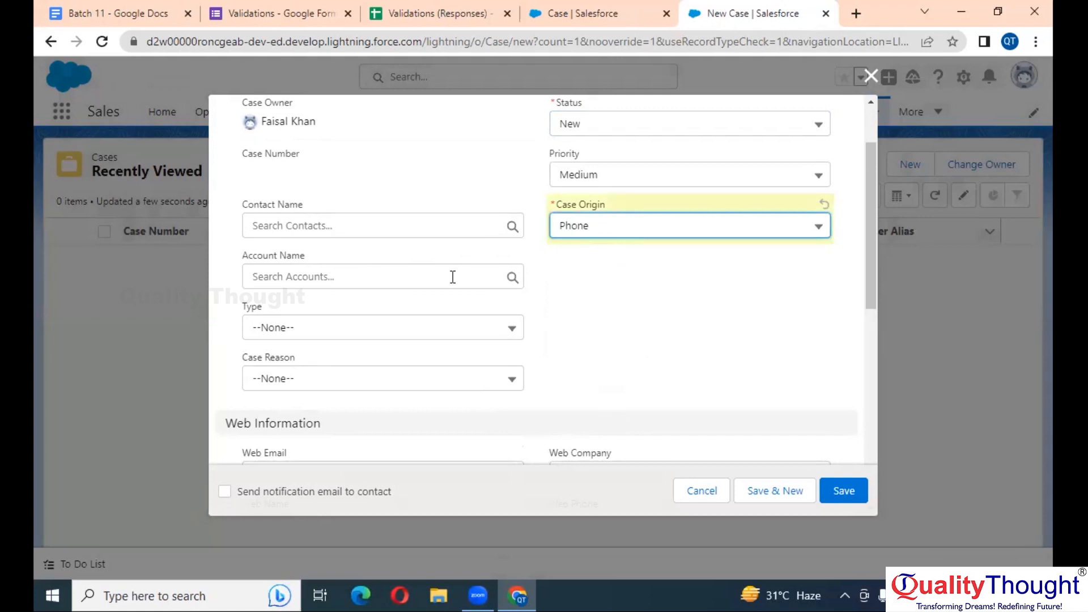
{"action": "scroll", "coordinate": [619, 328], "scroll_direction": "up", "scroll_amount": 2}
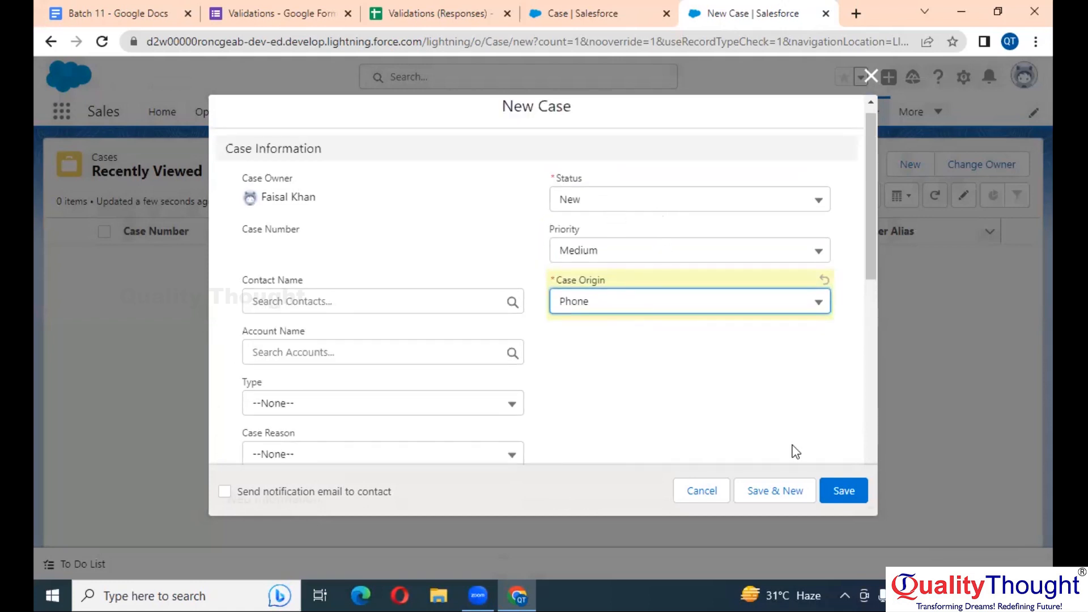
{"action": "left_click", "coordinate": [850, 499]}
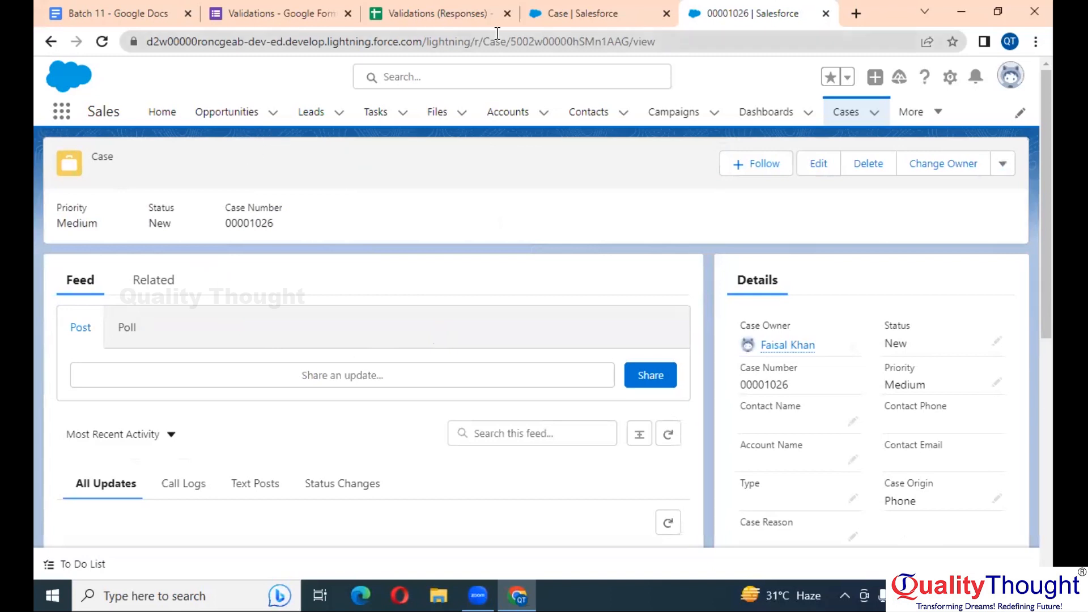
{"action": "left_click", "coordinate": [589, 9]}
{"action": "left_click", "coordinate": [397, 368]}
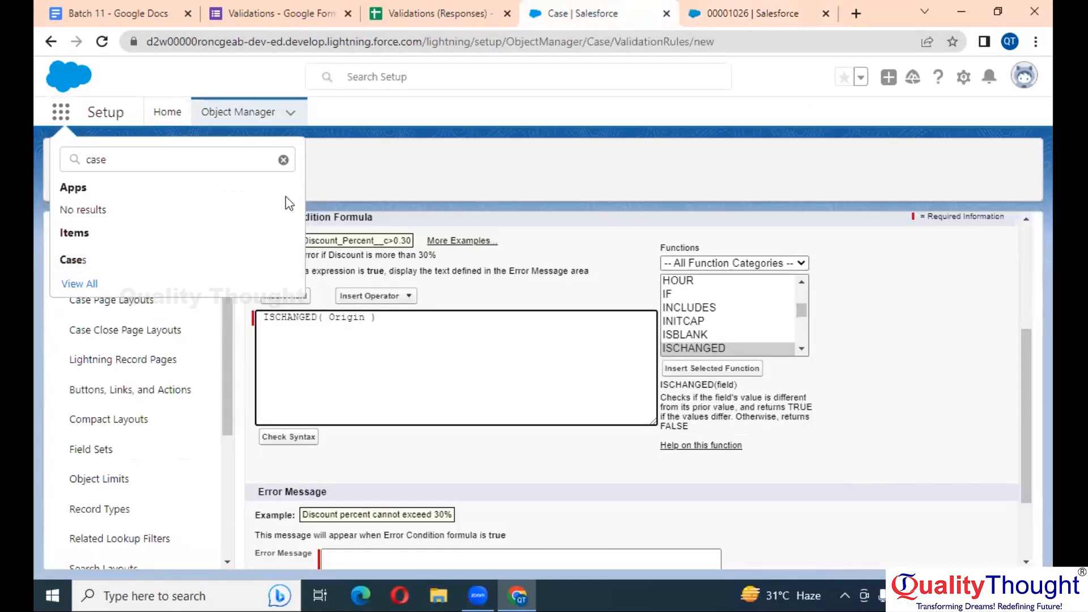
Dismiss the App Launcher search and confirm ISCHANGED( Origin ) passes Check Syntax with no errors
{"action": "left_click", "coordinate": [284, 160]}
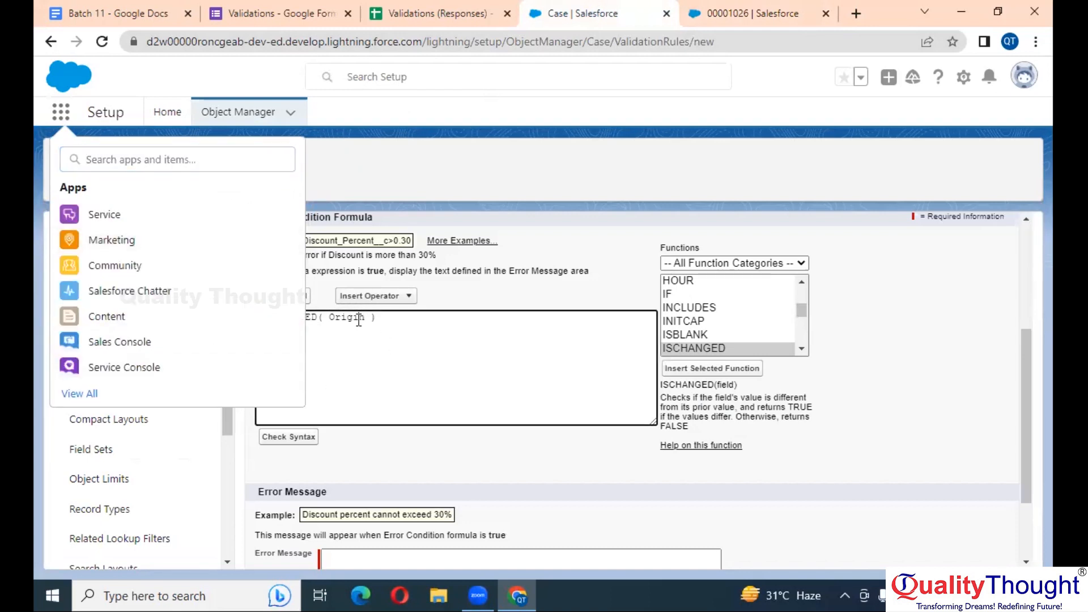
{"action": "left_click", "coordinate": [344, 145]}
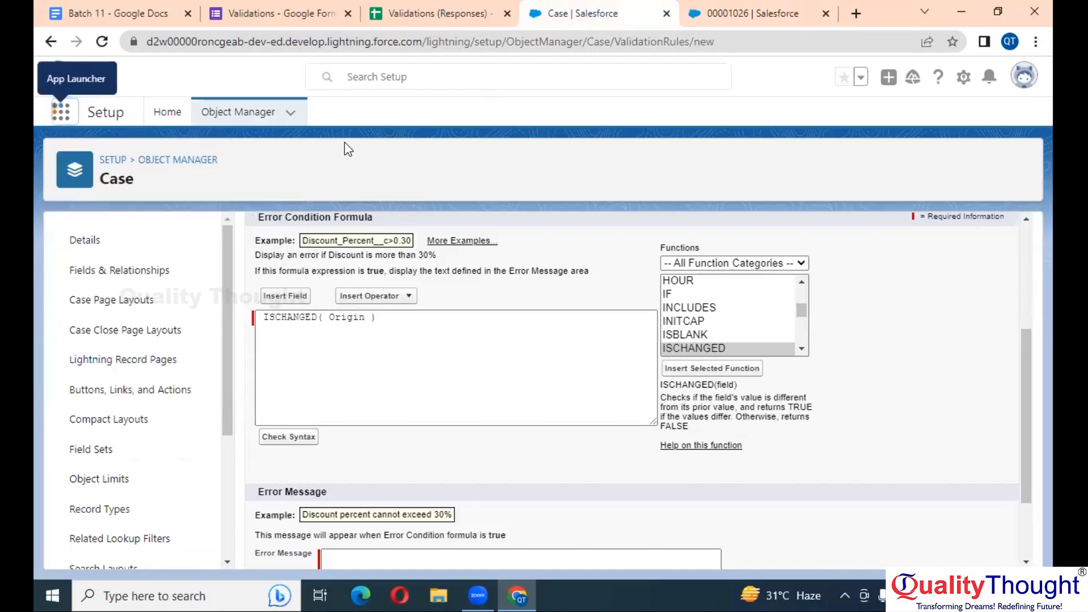
{"action": "double_click", "coordinate": [348, 316]}
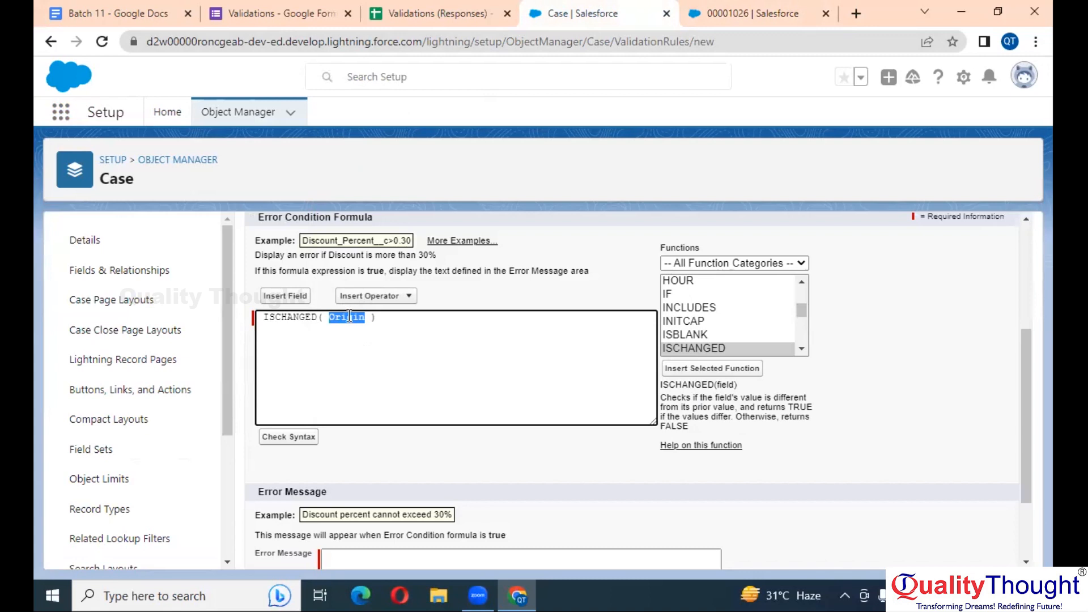
{"action": "left_click", "coordinate": [309, 320]}
{"action": "double_click", "coordinate": [309, 320]}
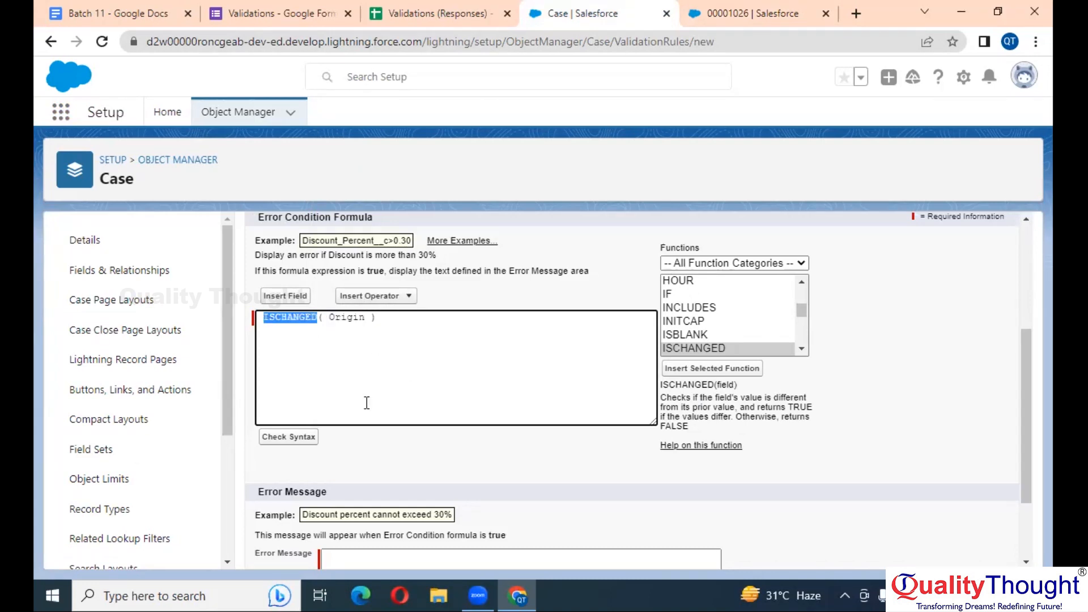
{"action": "left_click", "coordinate": [304, 436]}
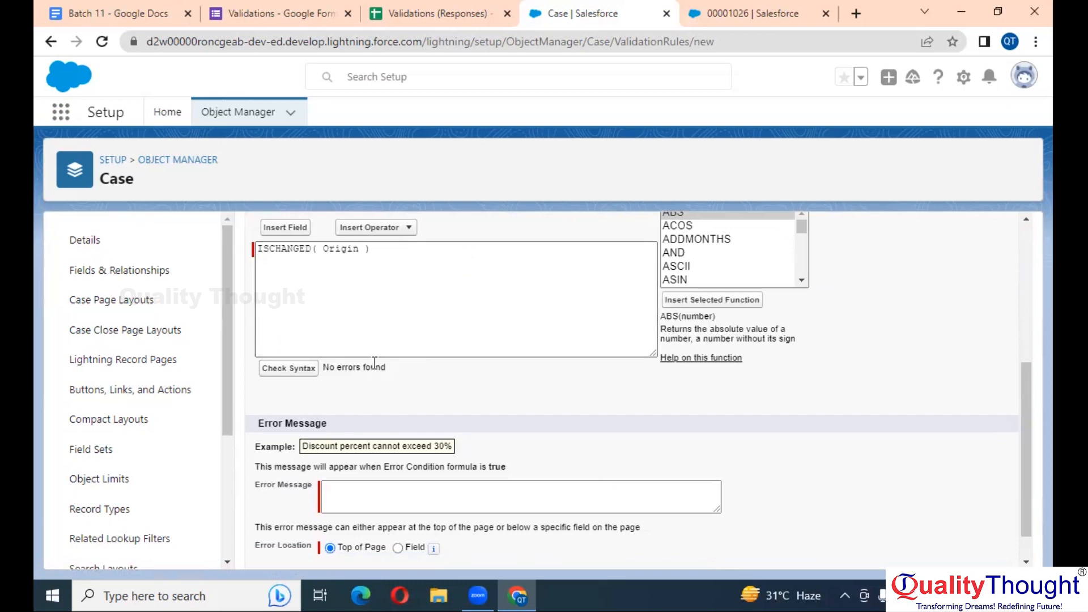
{"action": "scroll", "coordinate": [374, 364], "scroll_direction": "up", "scroll_amount": 3}
{"action": "scroll", "coordinate": [374, 363], "scroll_direction": "up", "scroll_amount": 2}
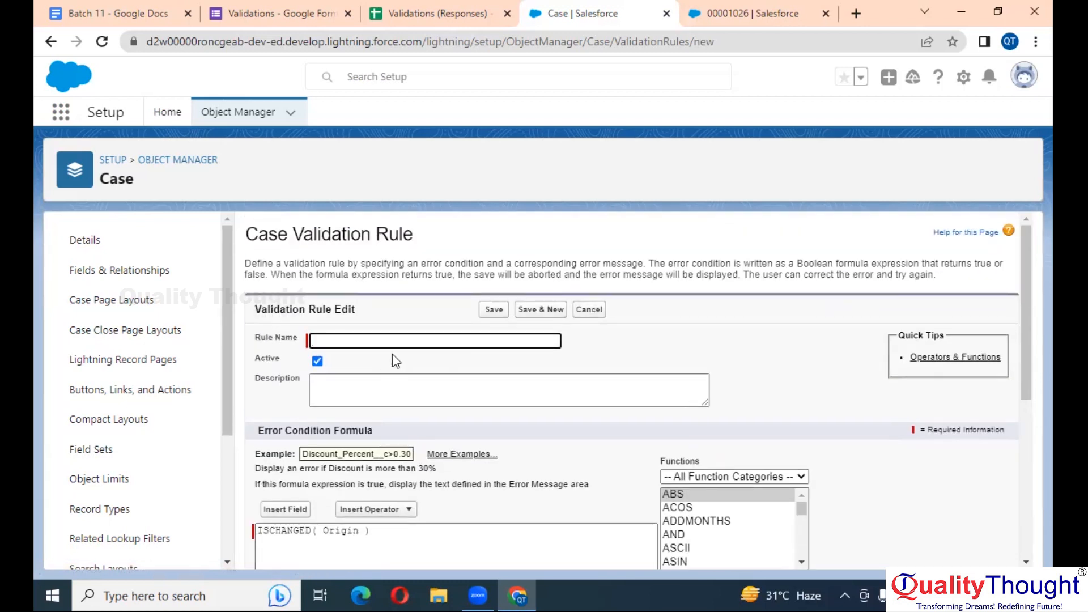
Enter a rule name stating that Case Origin can't be edited
{"action": "type", "text": "P"}
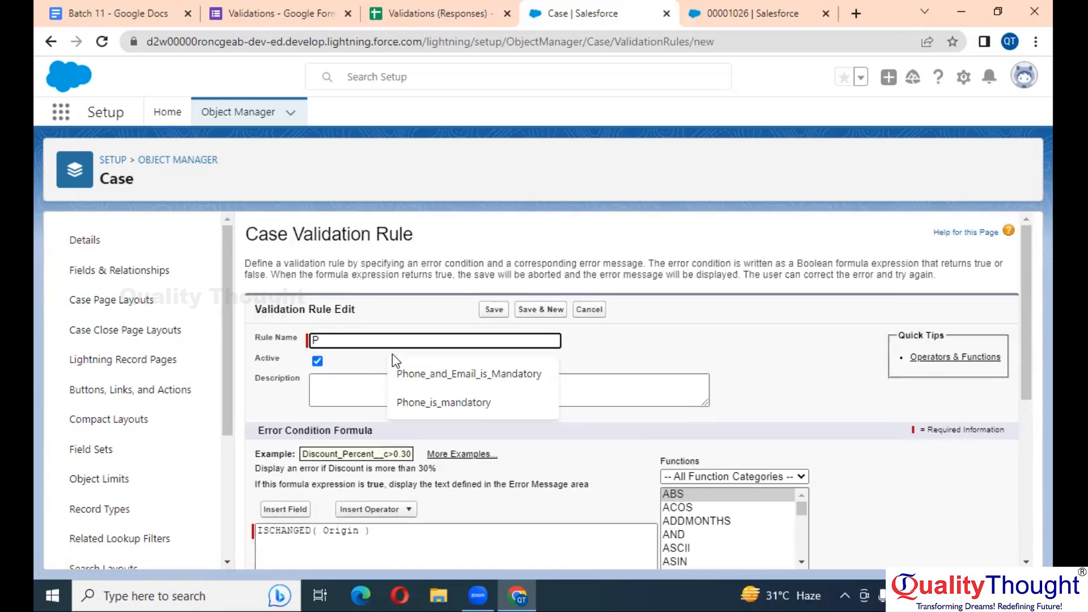
{"action": "key", "text": "BackSpace"}
{"action": "type", "text": "Case OR"}
{"action": "key", "text": "BackSpace"}
{"action": "type", "text": "rigin Ca"}
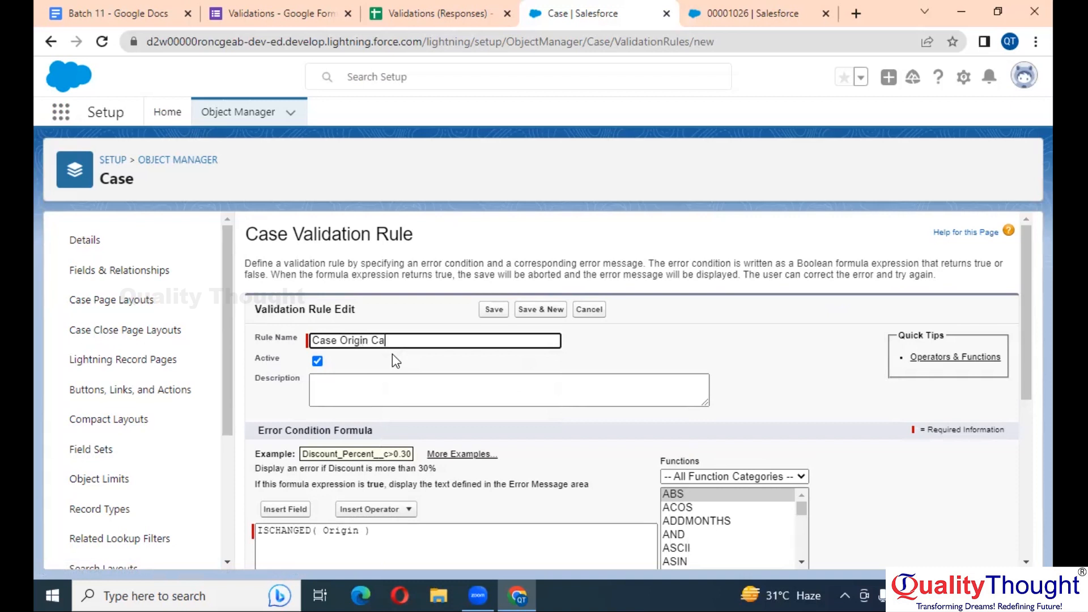
{"action": "type", "text": "Edited"}
{"action": "scroll", "coordinate": [492, 420], "scroll_direction": "down", "scroll_amount": 5}
Set the error message "Can't change it" shown at the Case Origin field, and save
{"action": "left_click", "coordinate": [537, 464]}
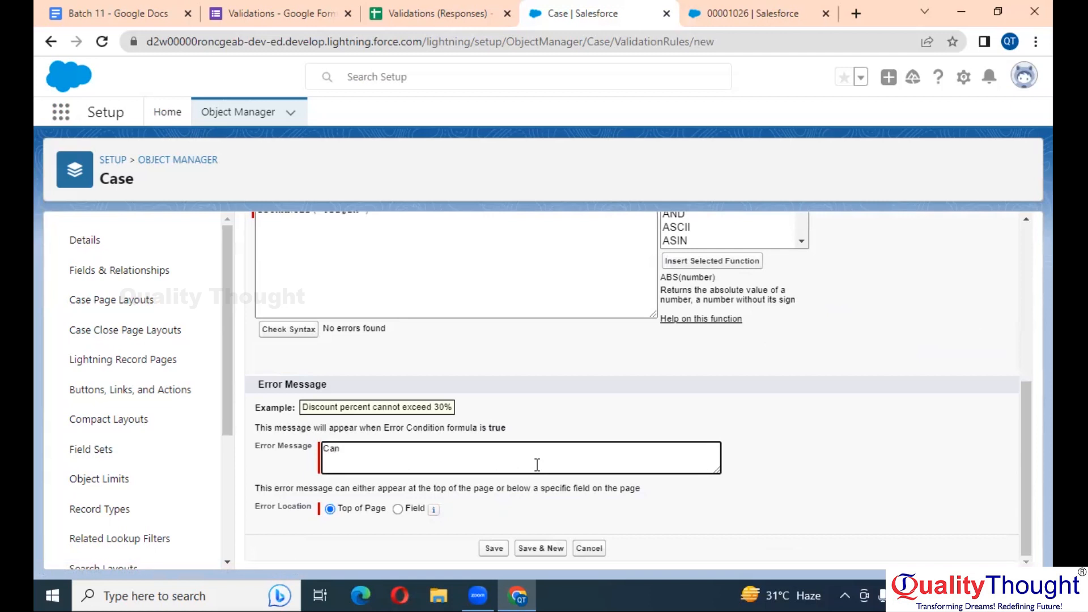
{"action": "type", "text": "Can't change it"}
{"action": "left_click", "coordinate": [396, 510]}
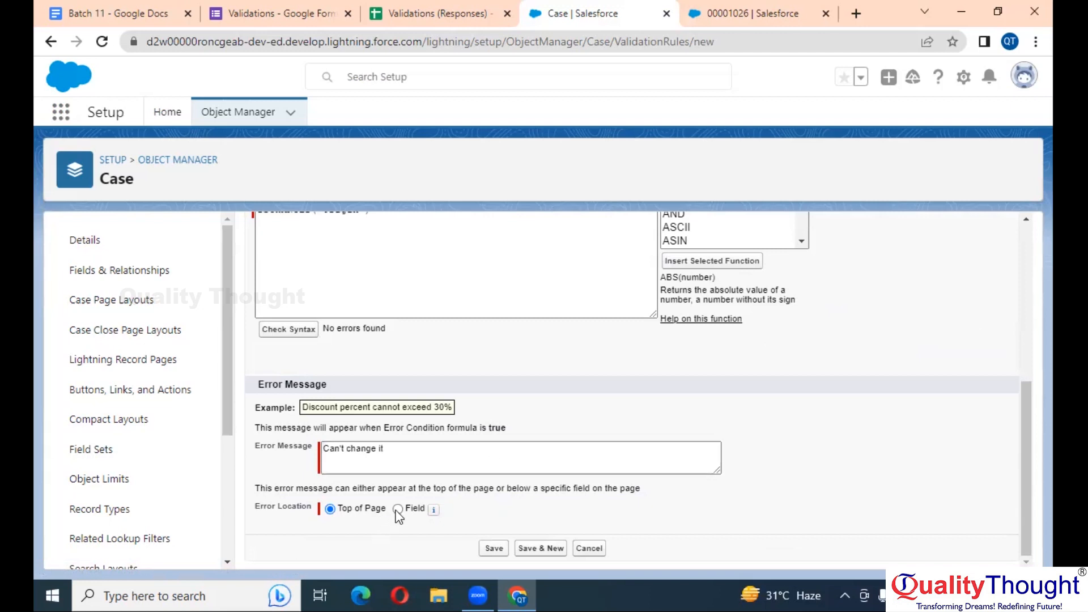
{"action": "left_click", "coordinate": [498, 510]}
{"action": "key", "text": "c"}
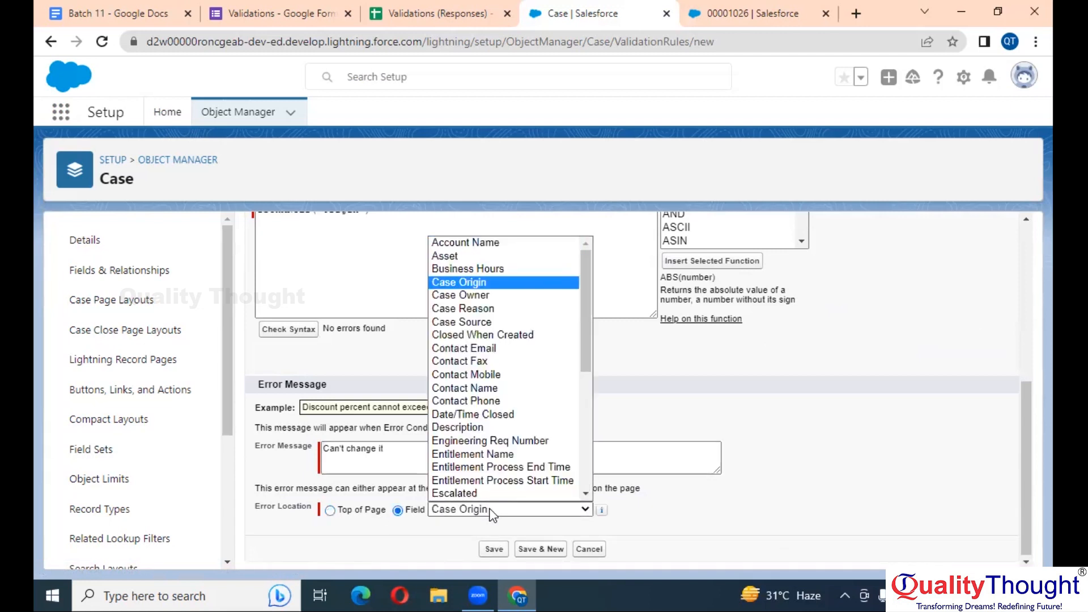
{"action": "key", "text": "Return"}
{"action": "left_click", "coordinate": [502, 548]}
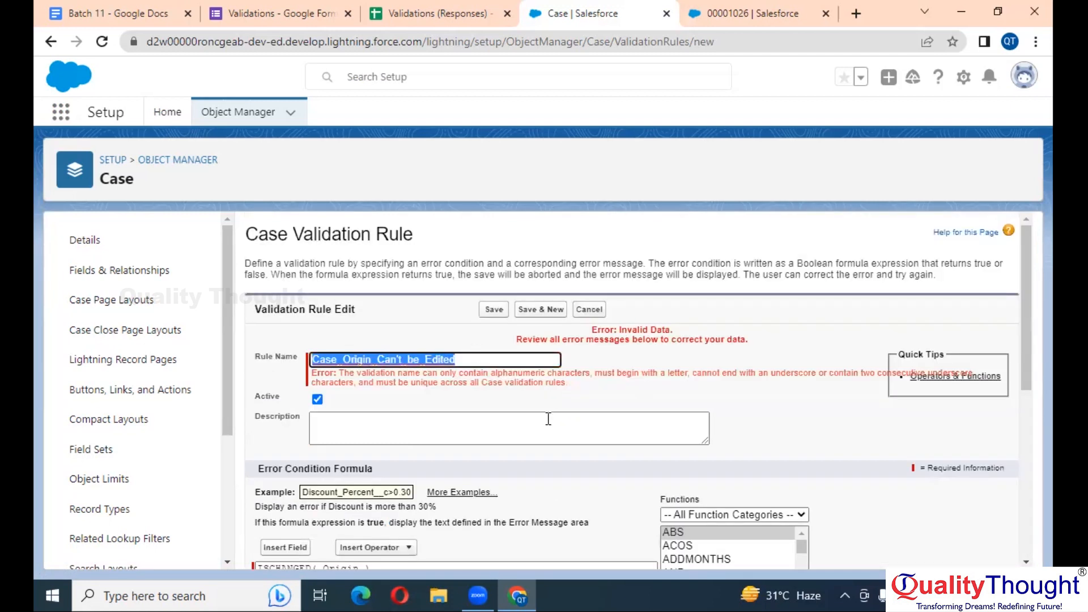
Remove the apostrophe from the rule name so it saves as Case_Origin_Cant_be_Edited
{"action": "left_click", "coordinate": [401, 359]}
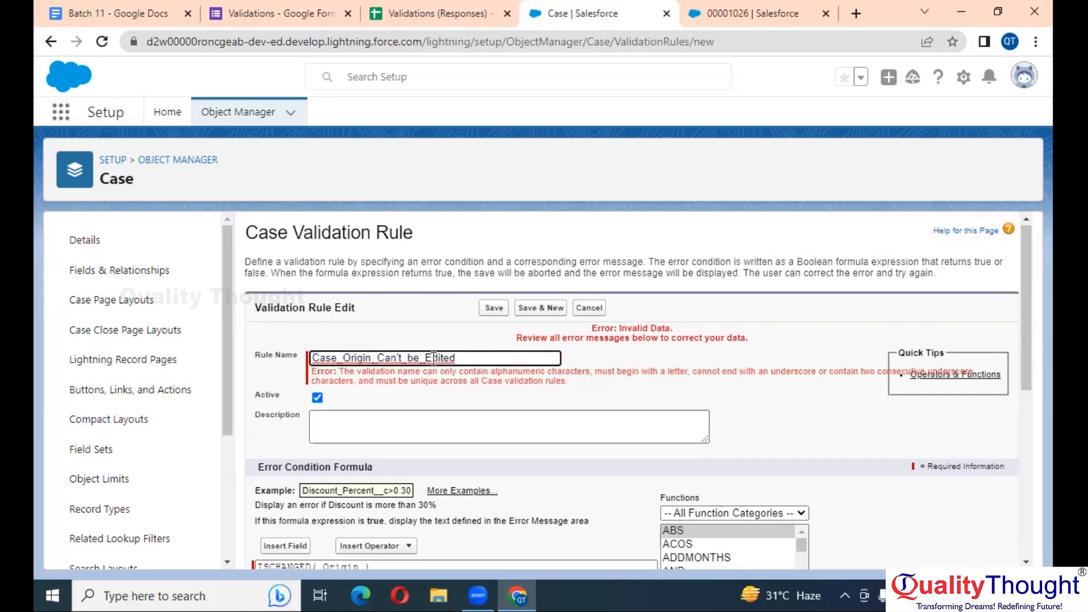
{"action": "key", "text": "BackSpace"}
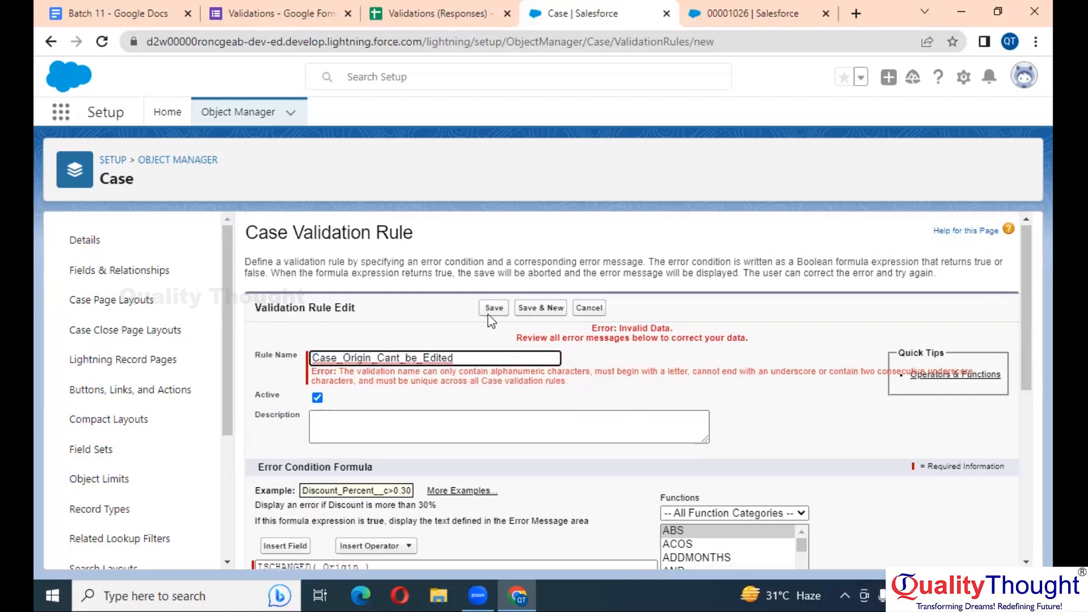
{"action": "left_click", "coordinate": [493, 308]}
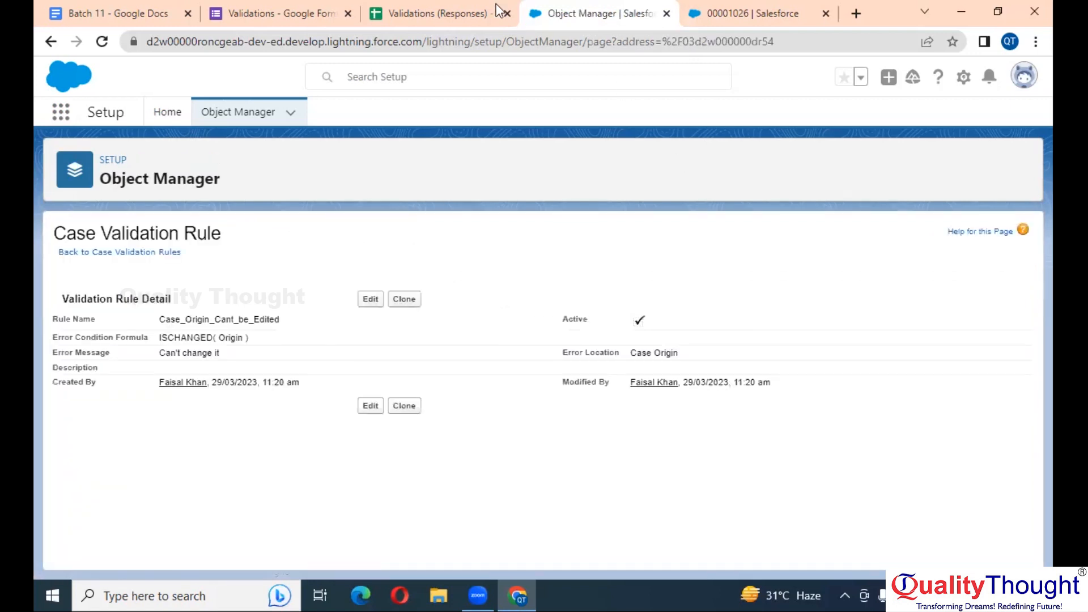
Test the rule by changing case 00001026's Case Origin from Phone to Email, which gets rejected
{"action": "left_click", "coordinate": [748, 13]}
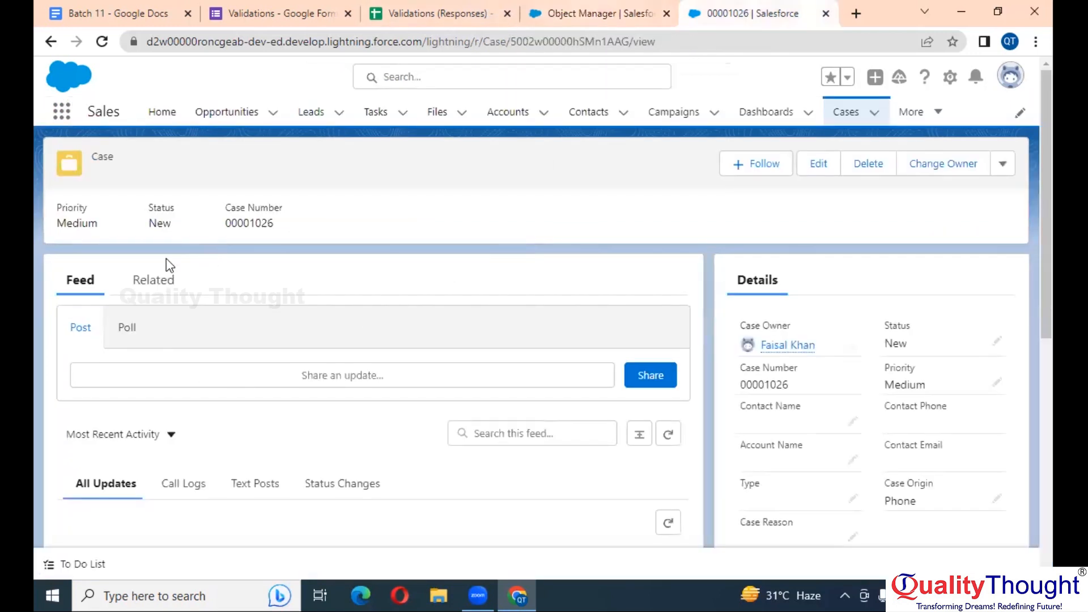
{"action": "scroll", "coordinate": [873, 276], "scroll_direction": "down", "scroll_amount": 2}
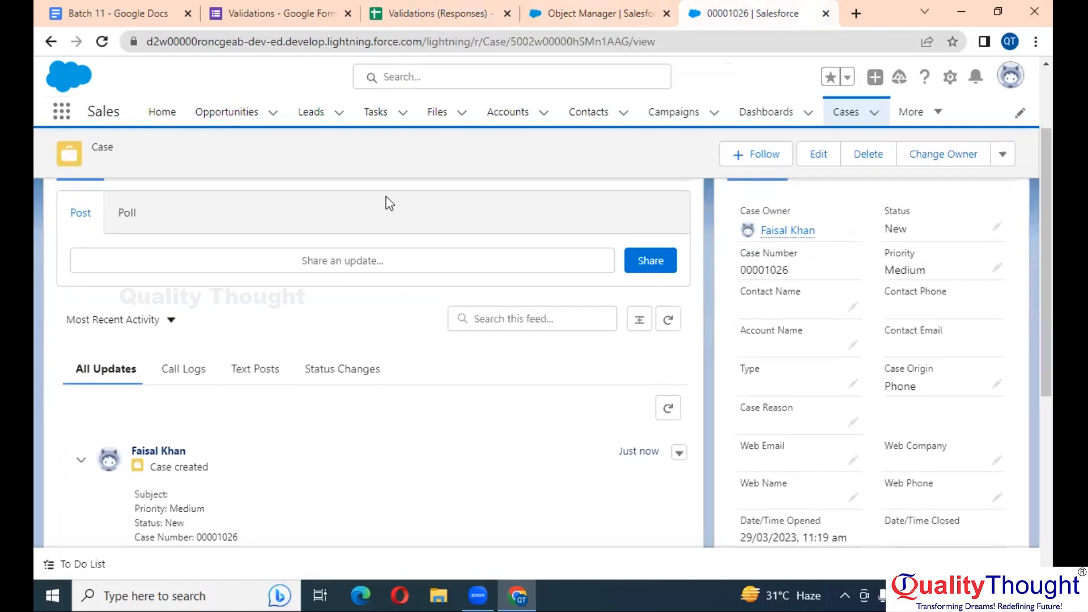
{"action": "left_click", "coordinate": [102, 41]}
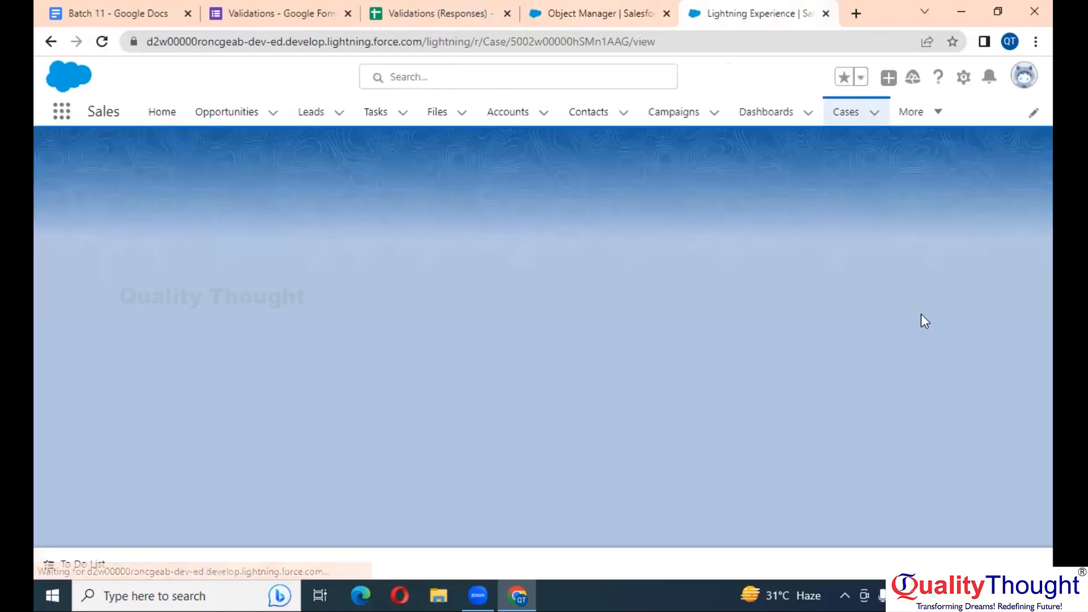
{"action": "scroll", "coordinate": [904, 354], "scroll_direction": "down", "scroll_amount": 2}
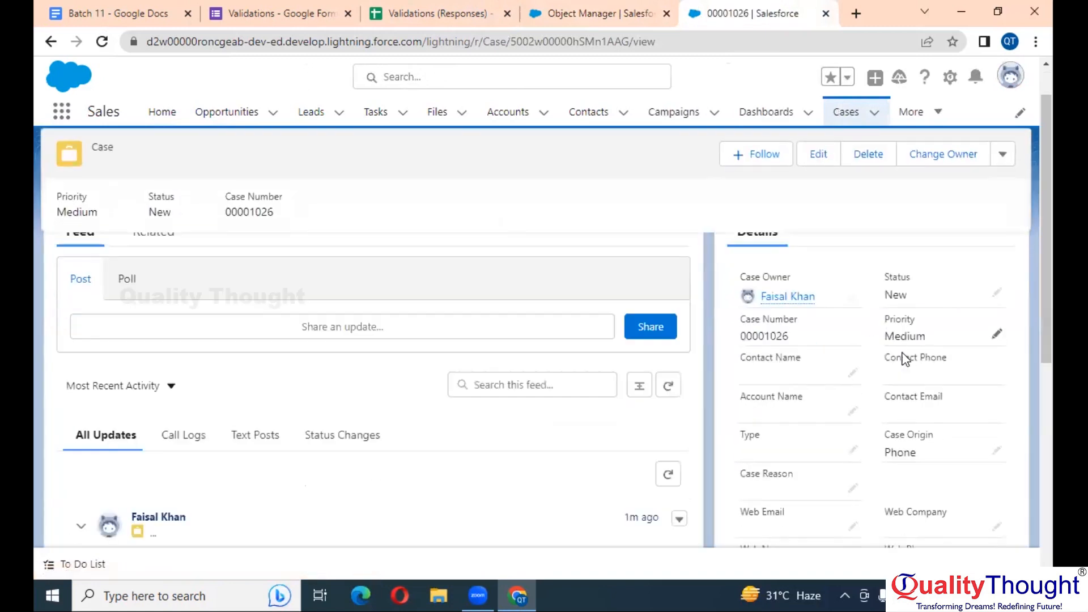
{"action": "scroll", "coordinate": [904, 354], "scroll_direction": "down", "scroll_amount": 2}
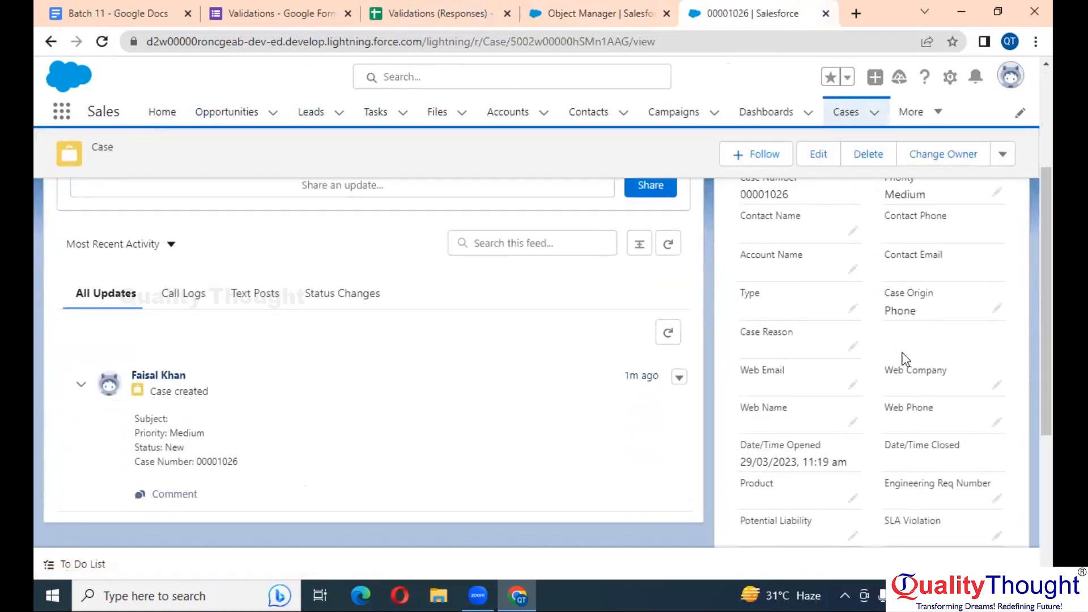
{"action": "scroll", "coordinate": [904, 359], "scroll_direction": "up", "scroll_amount": 2}
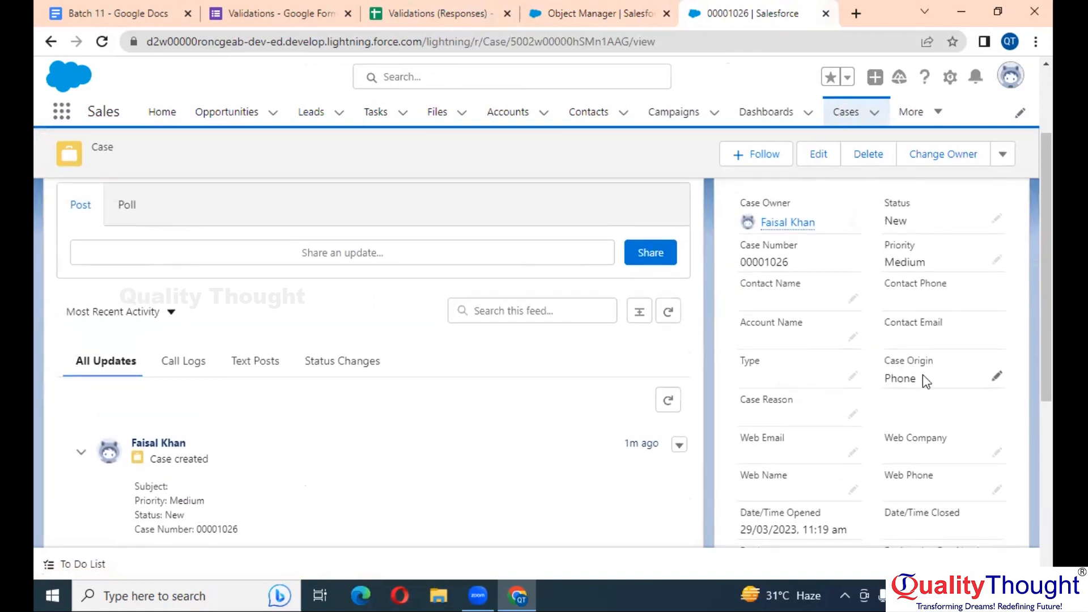
{"action": "double_click", "coordinate": [922, 376]}
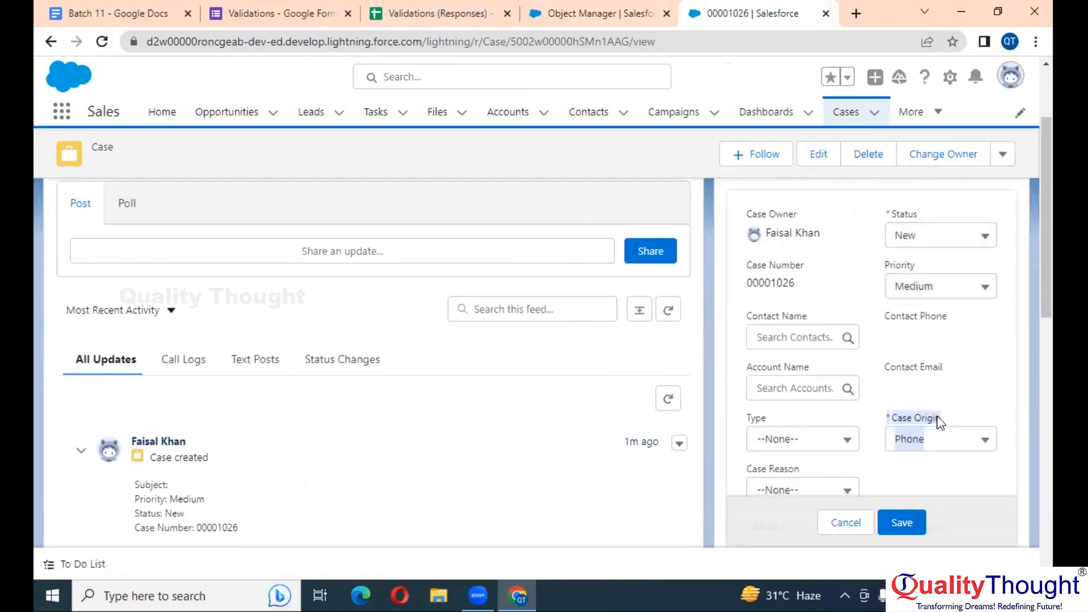
{"action": "scroll", "coordinate": [943, 381], "scroll_direction": "down", "scroll_amount": 1}
{"action": "left_click", "coordinate": [944, 379]}
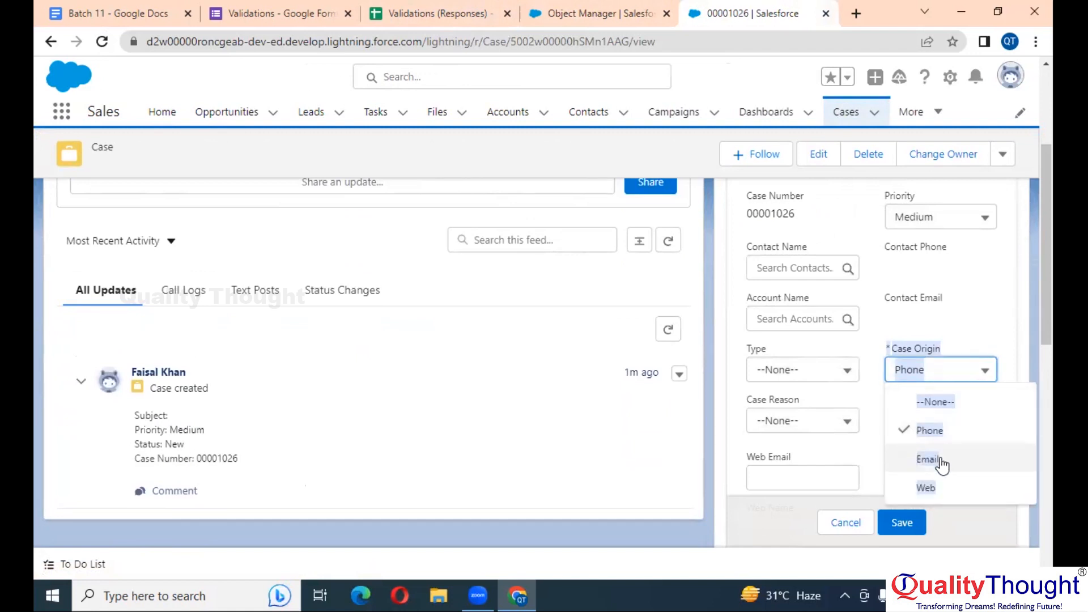
{"action": "left_click", "coordinate": [941, 459]}
{"action": "left_click", "coordinate": [901, 522]}
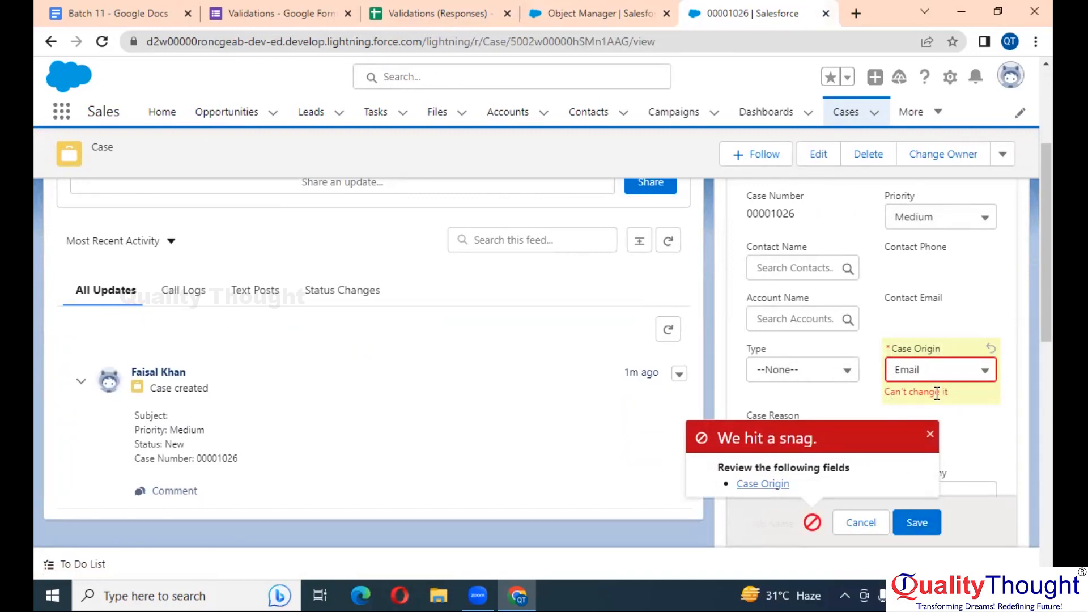
{"action": "left_click", "coordinate": [600, 11]}
Copy the ISCHANGED( Origin ) formula into the Batch 11 notes below 'Case Origin cannot be edited'
{"action": "scroll", "coordinate": [235, 352], "scroll_direction": "up", "scroll_amount": 4}
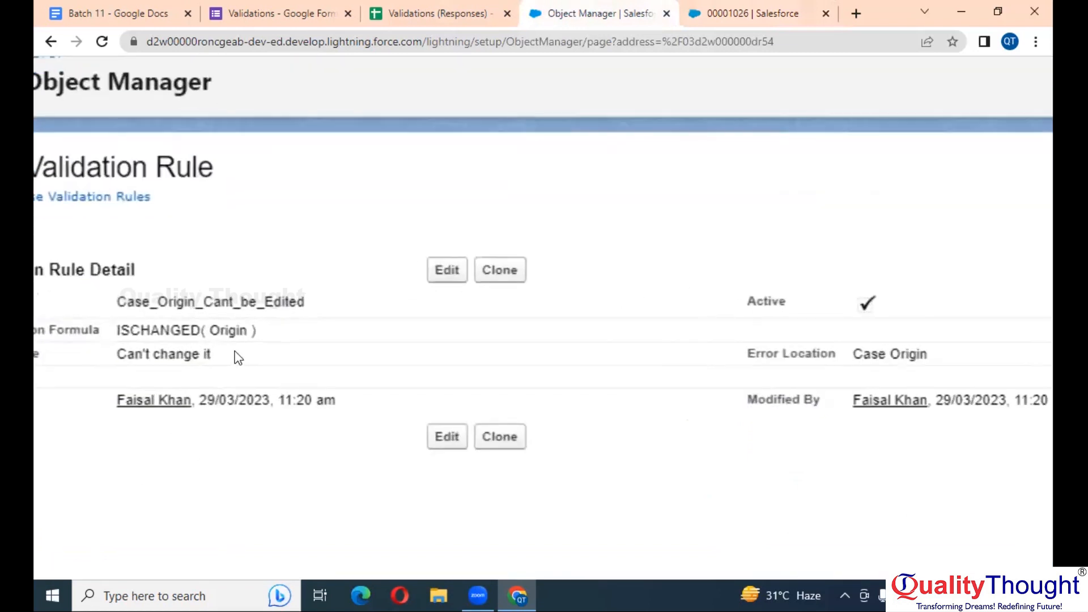
{"action": "scroll", "coordinate": [236, 352], "scroll_direction": "left", "scroll_amount": 2}
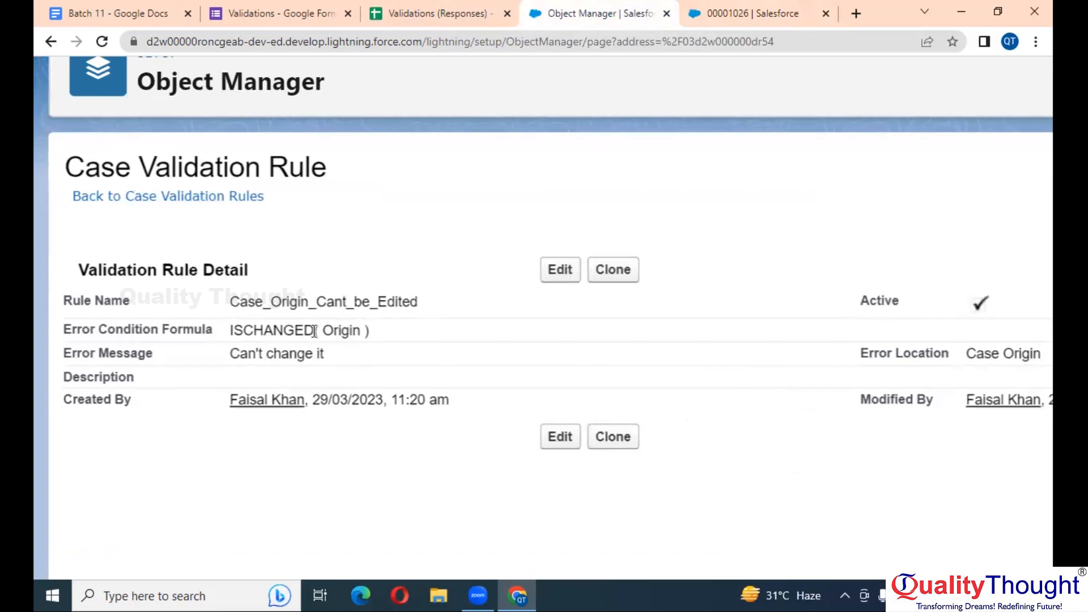
{"action": "left_click_drag", "start_coordinate": [370, 330], "coordinate": [232, 331]}
{"action": "key", "text": "ctrl+c"}
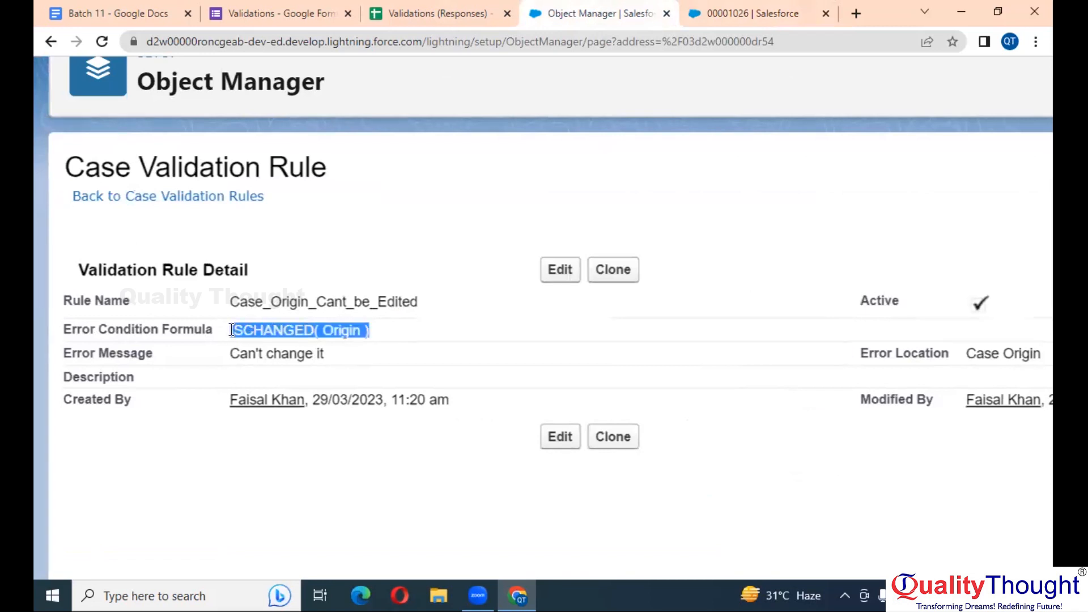
{"action": "left_click", "coordinate": [86, 13]}
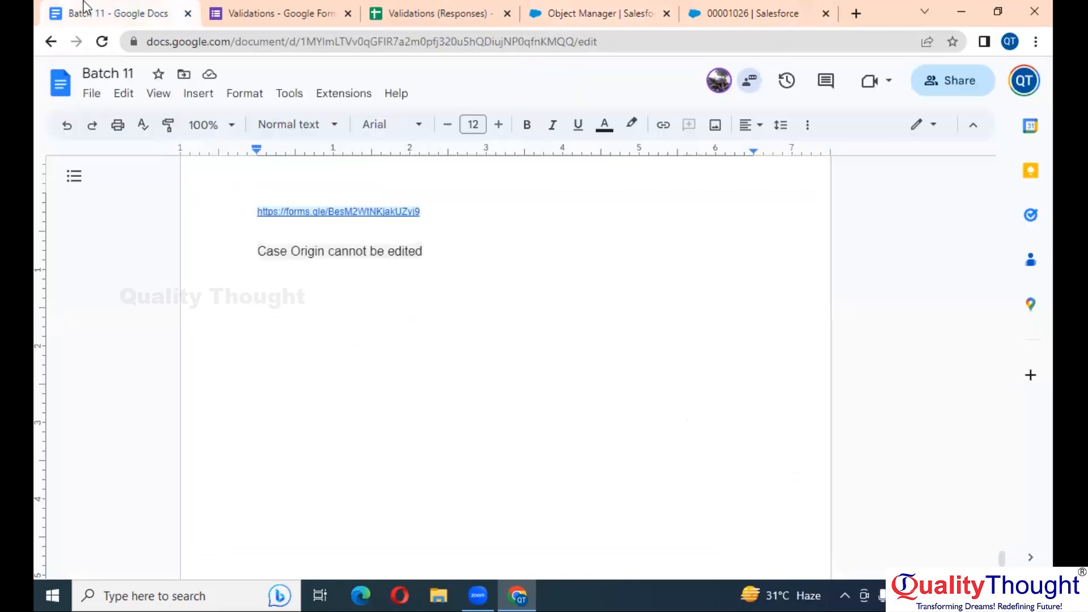
{"action": "key", "text": "ctrl+v"}
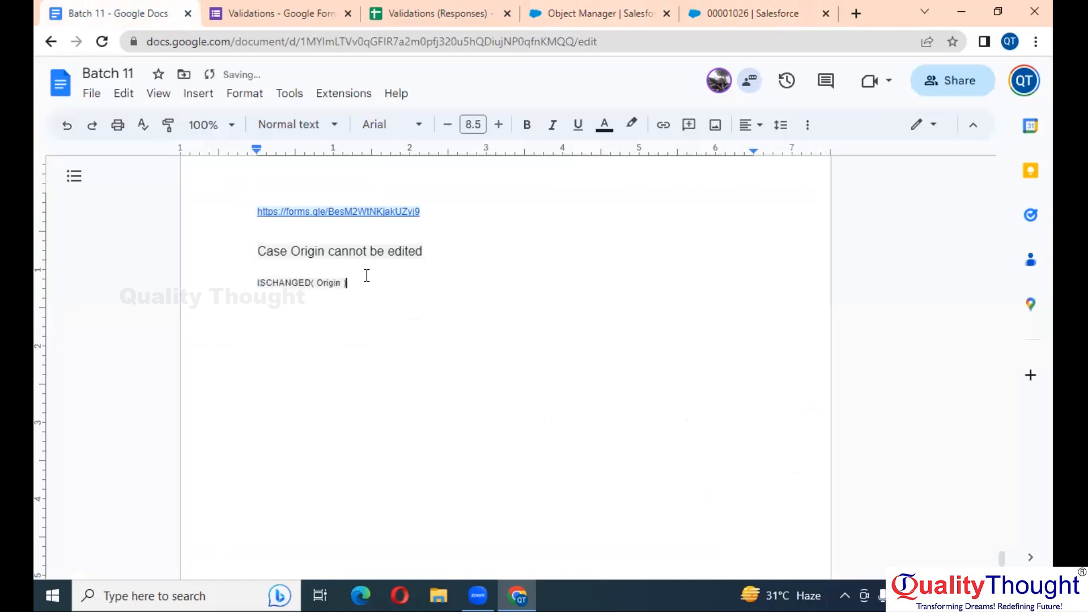
{"action": "left_click", "coordinate": [463, 8]}
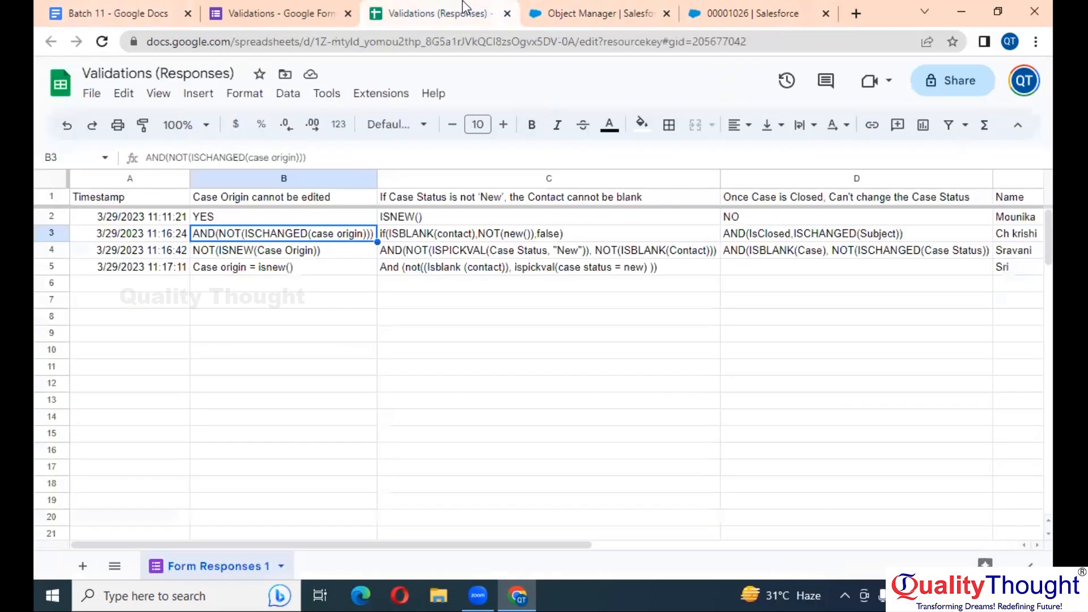
{"action": "left_click", "coordinate": [298, 251]}
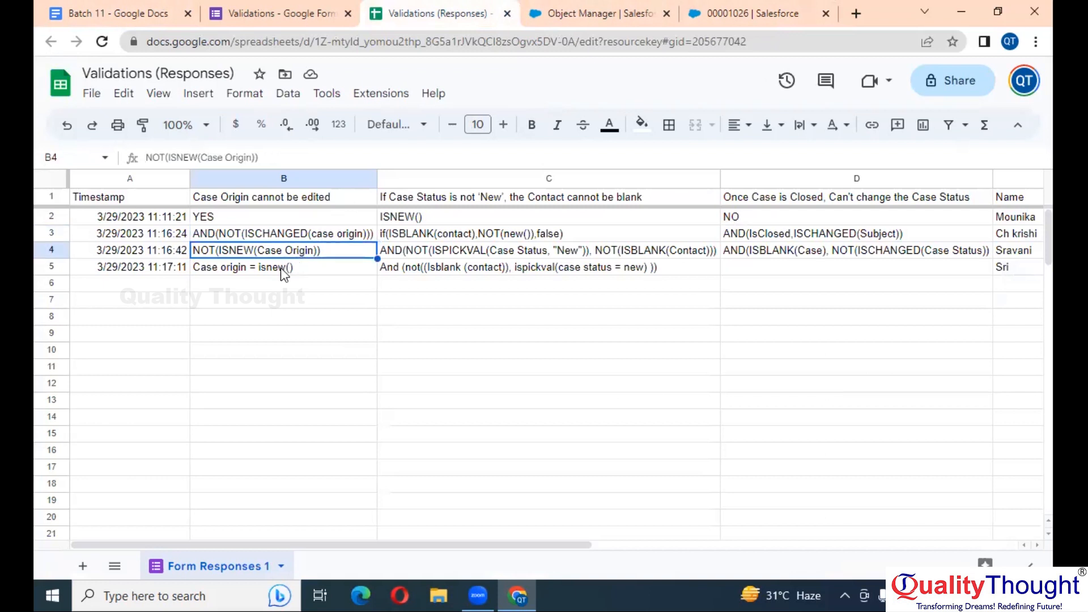
{"action": "left_click", "coordinate": [283, 274]}
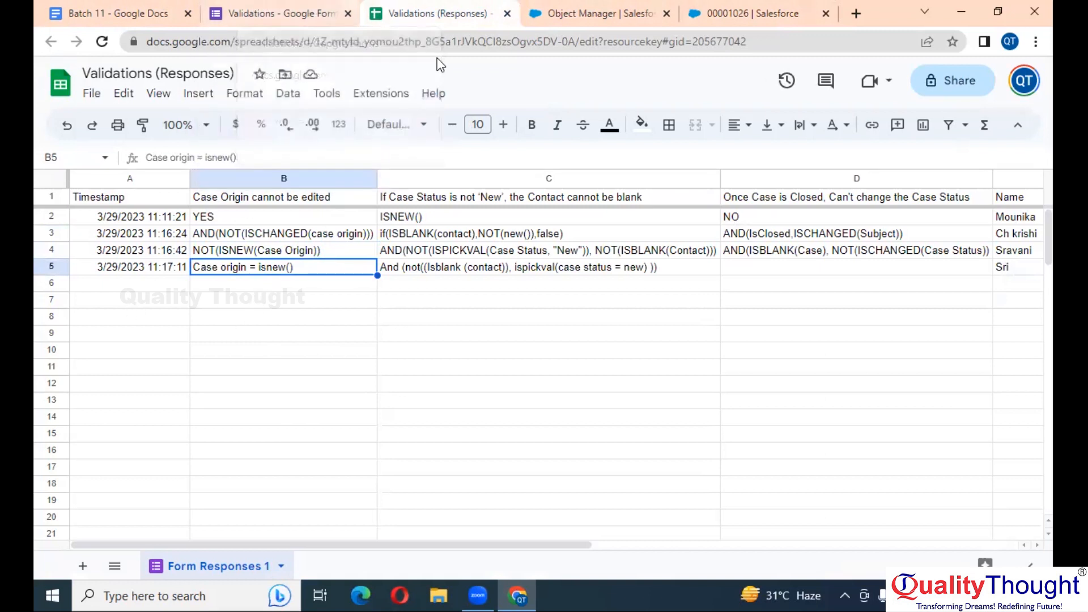
Copy the second question's title into the notes on a new line below ISCHANGED( Origin )
{"action": "left_click", "coordinate": [298, 7]}
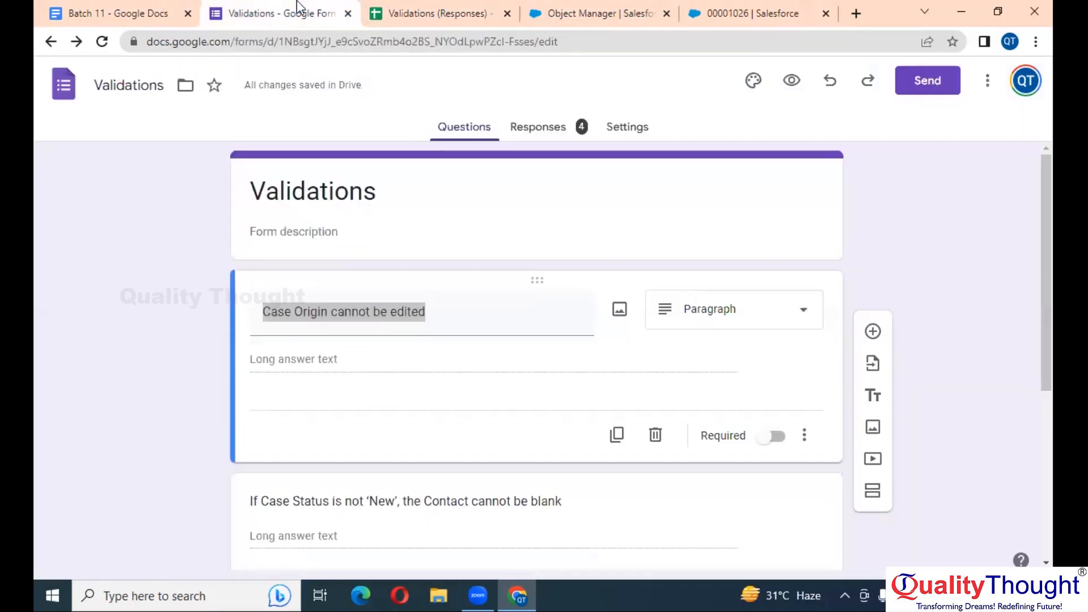
{"action": "scroll", "coordinate": [431, 313], "scroll_direction": "down", "scroll_amount": 5}
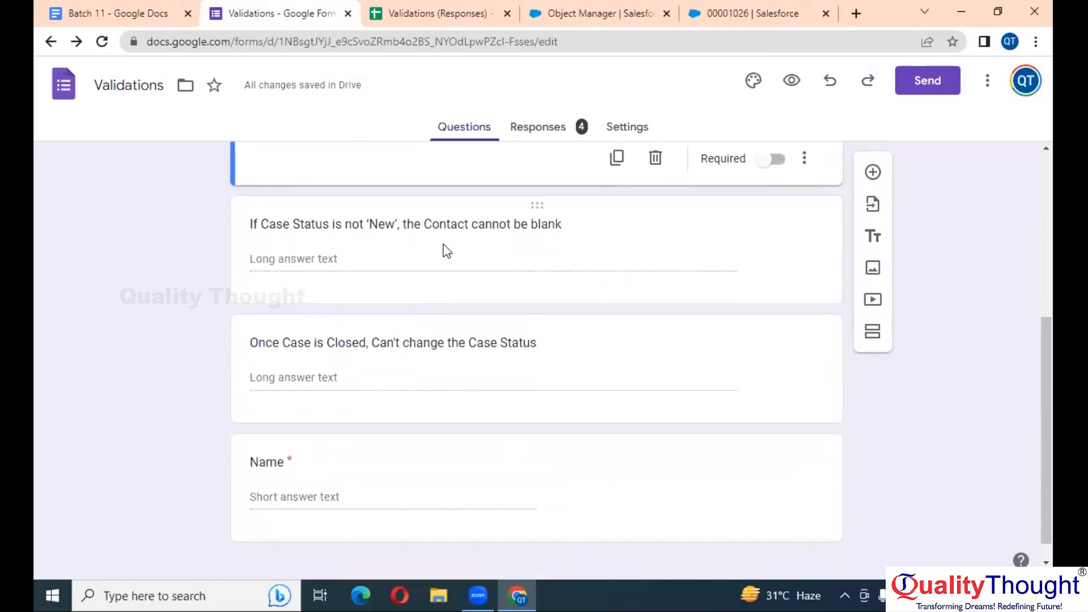
{"action": "left_click", "coordinate": [444, 226]}
{"action": "key", "text": "ctrl+c"}
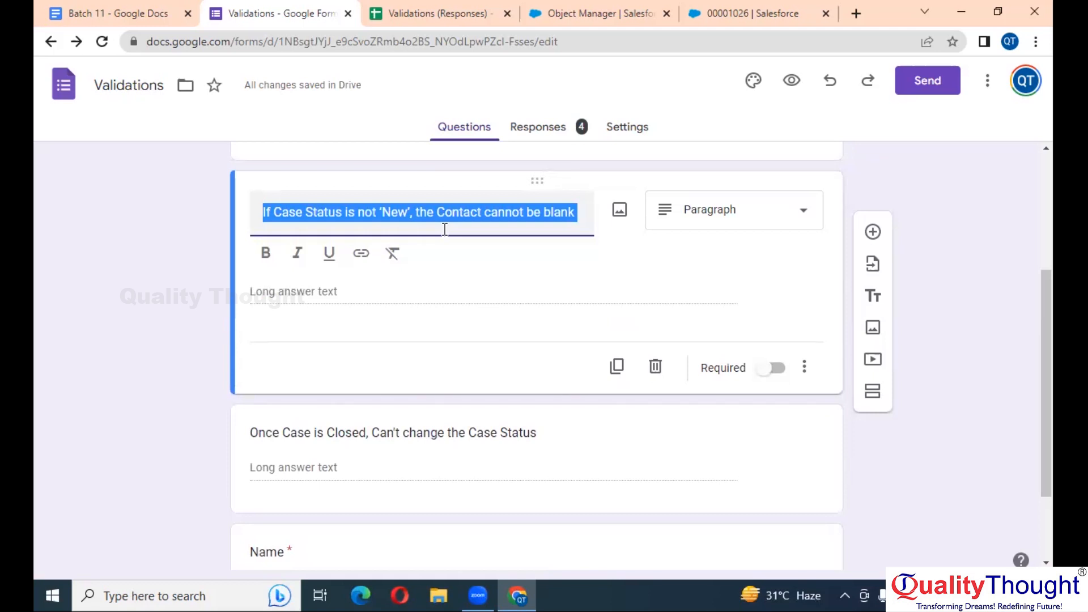
{"action": "left_click", "coordinate": [117, 13]}
{"action": "key", "text": "Return"}
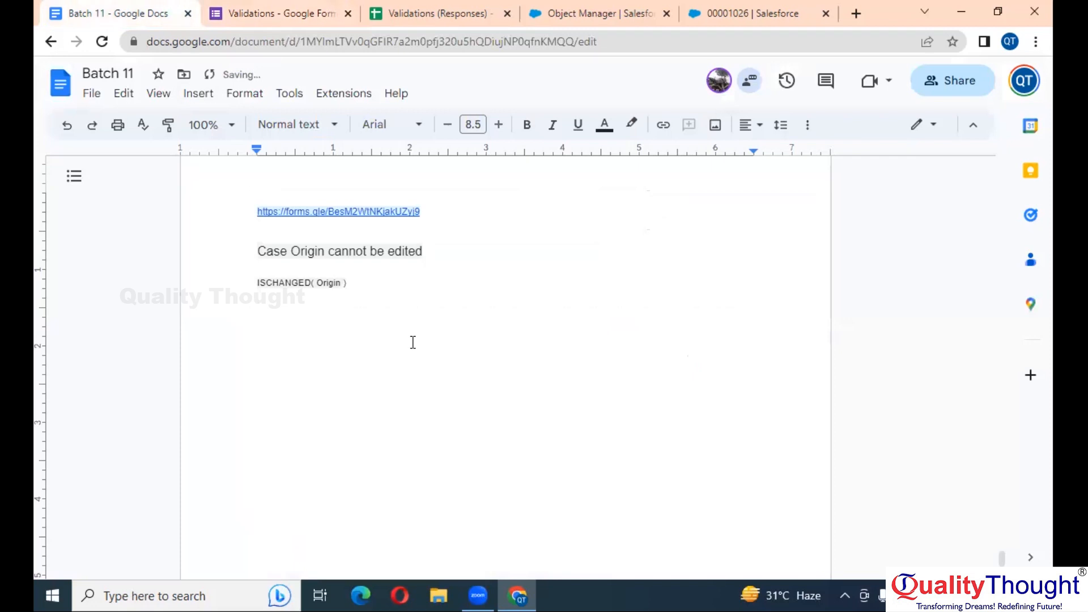
{"action": "key", "text": "ctrl+v"}
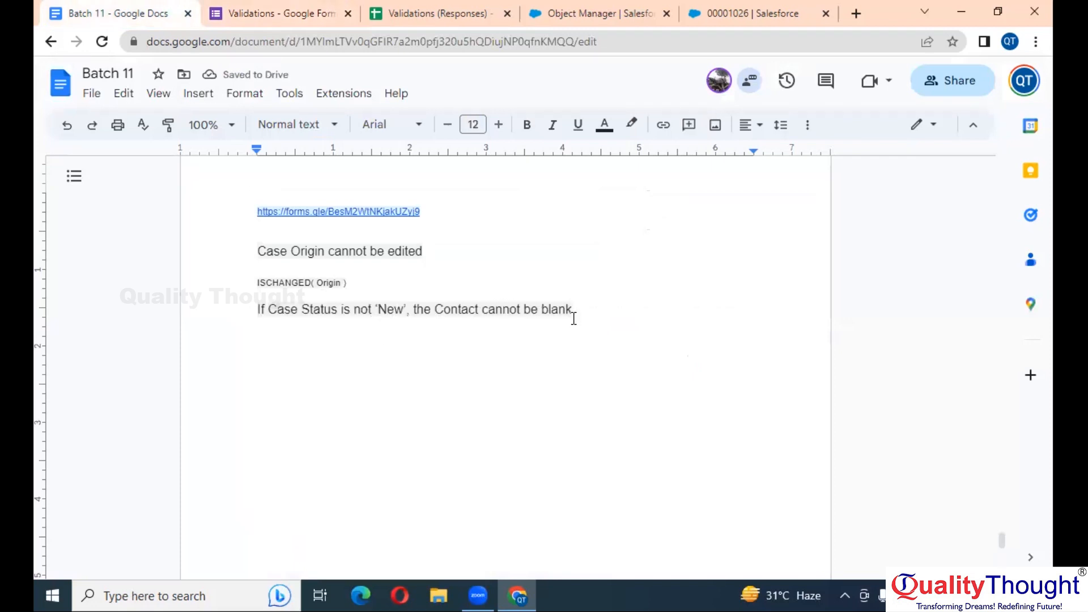
Return from the rule details to the Case validation rules list and start a new rule
{"action": "left_click", "coordinate": [762, 10]}
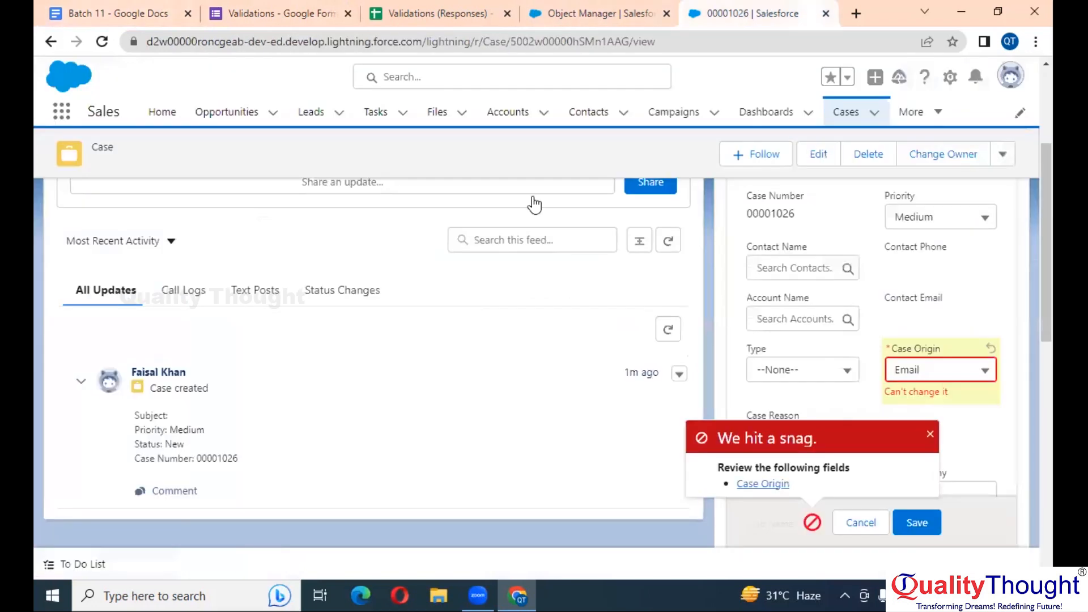
{"action": "left_click", "coordinate": [569, 10]}
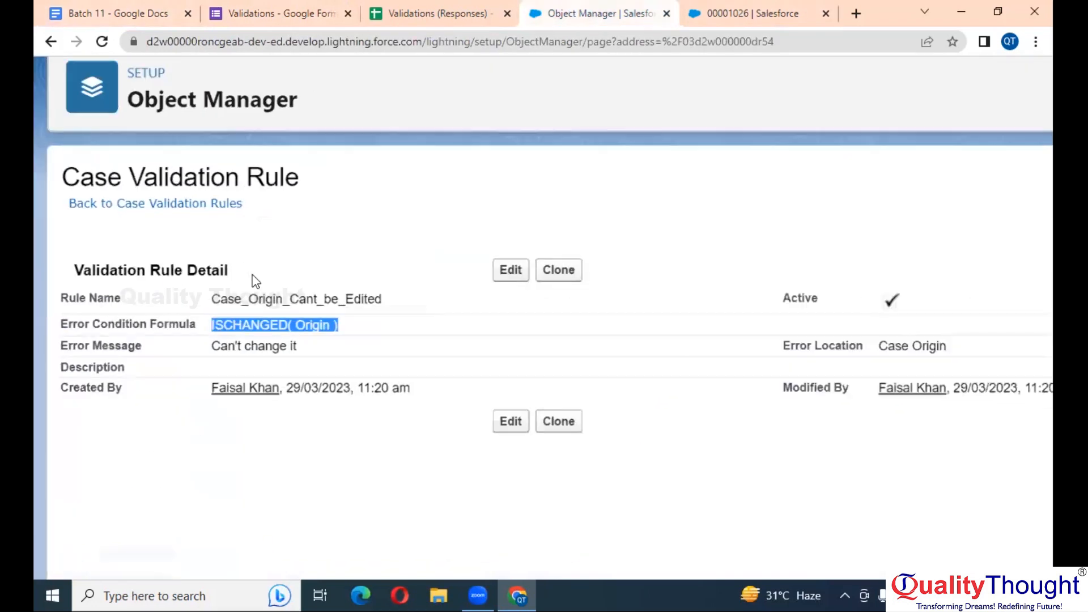
{"action": "left_click", "coordinate": [139, 253]}
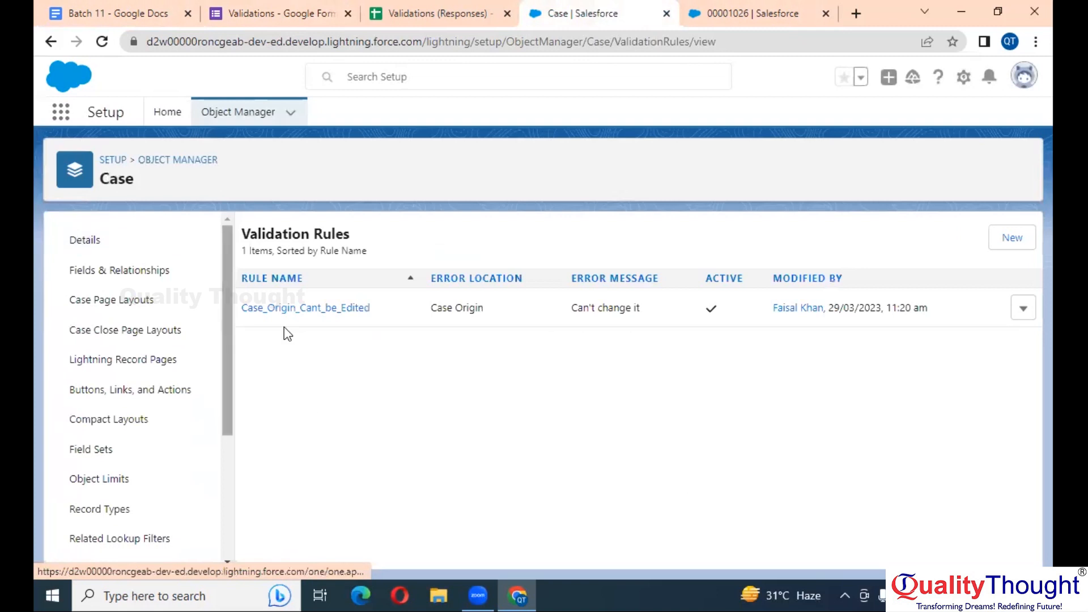
{"action": "left_click", "coordinate": [1002, 238]}
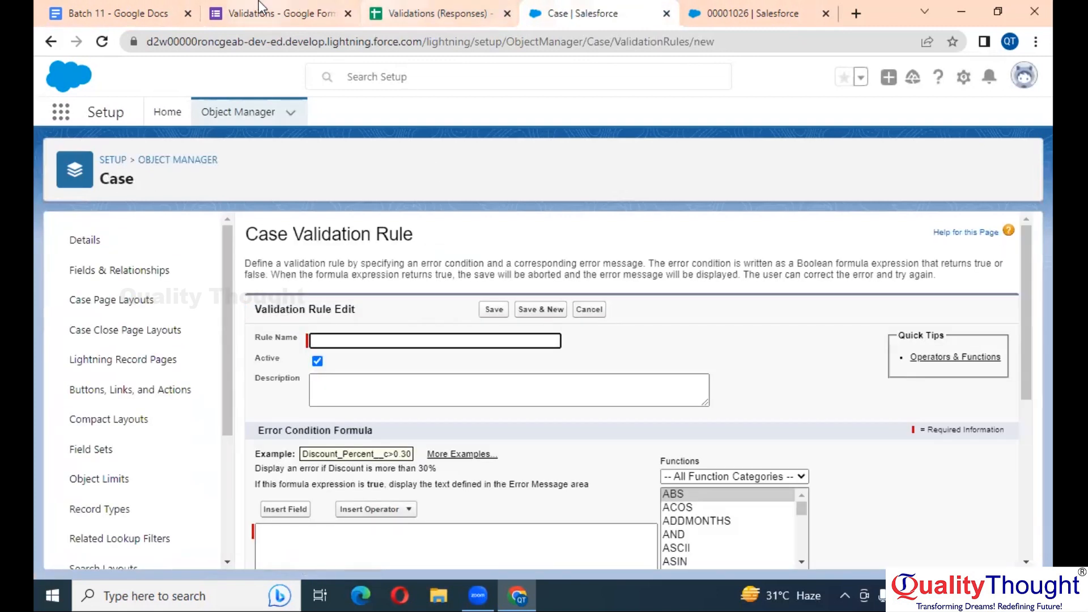
Pick out the key words Case Status, not and New in the copied rule sentence
{"action": "left_click", "coordinate": [85, 11]}
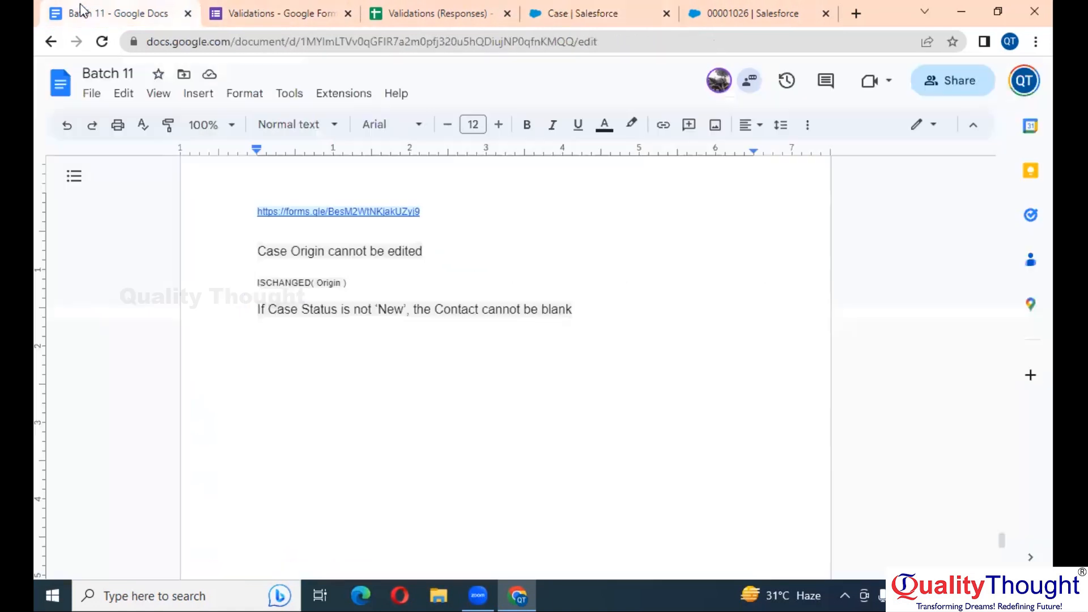
{"action": "scroll", "coordinate": [394, 390], "scroll_direction": "down", "scroll_amount": 1}
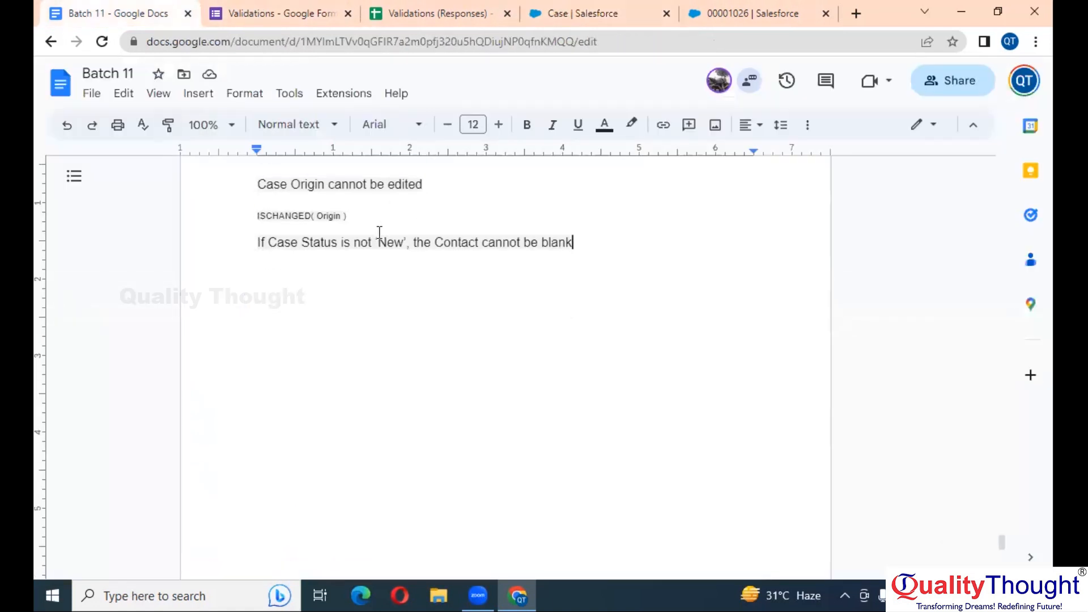
{"action": "left_click_drag", "start_coordinate": [339, 243], "coordinate": [270, 235]}
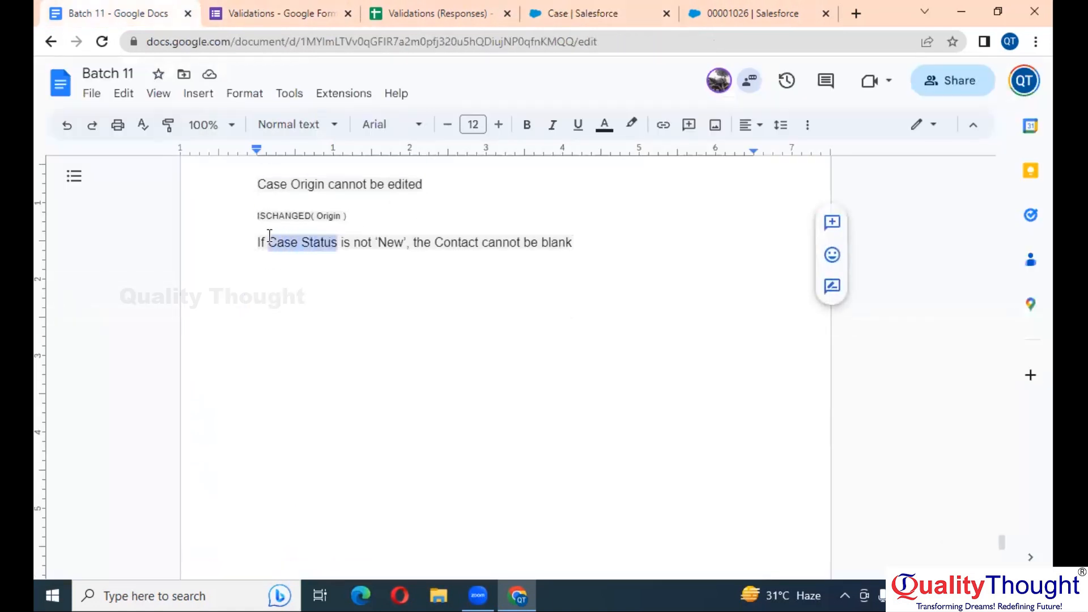
{"action": "double_click", "coordinate": [362, 244]}
{"action": "double_click", "coordinate": [392, 244]}
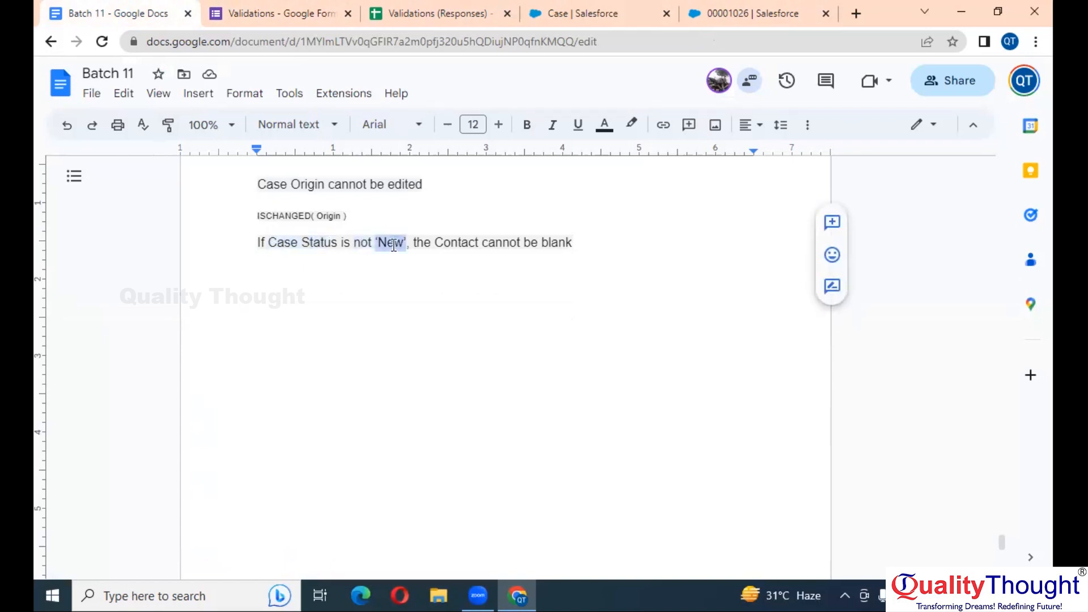
{"action": "left_click", "coordinate": [382, 248]}
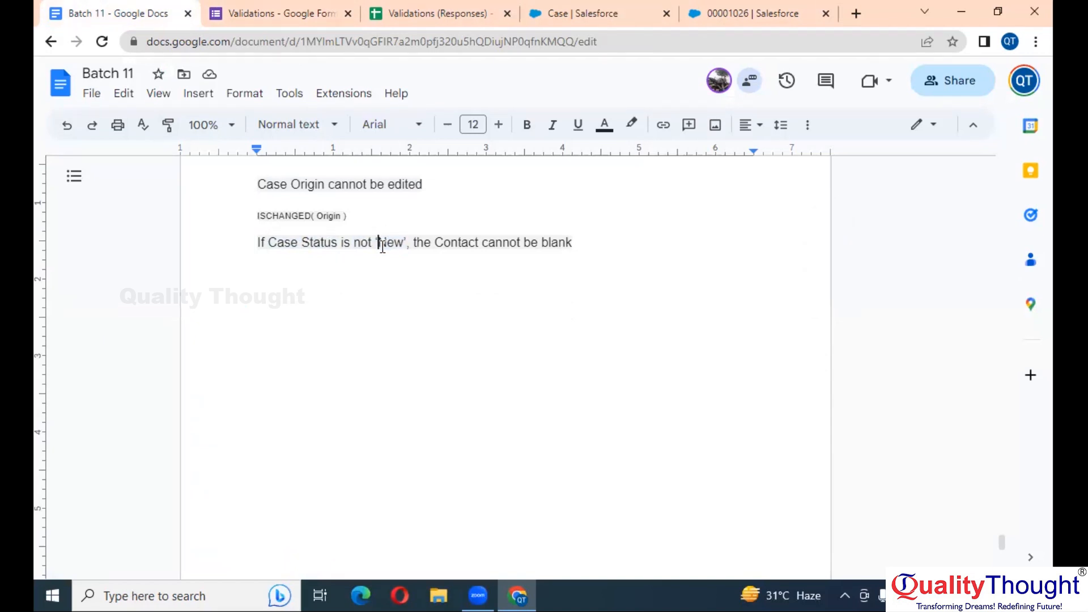
{"action": "left_click_drag", "start_coordinate": [338, 244], "coordinate": [305, 237]}
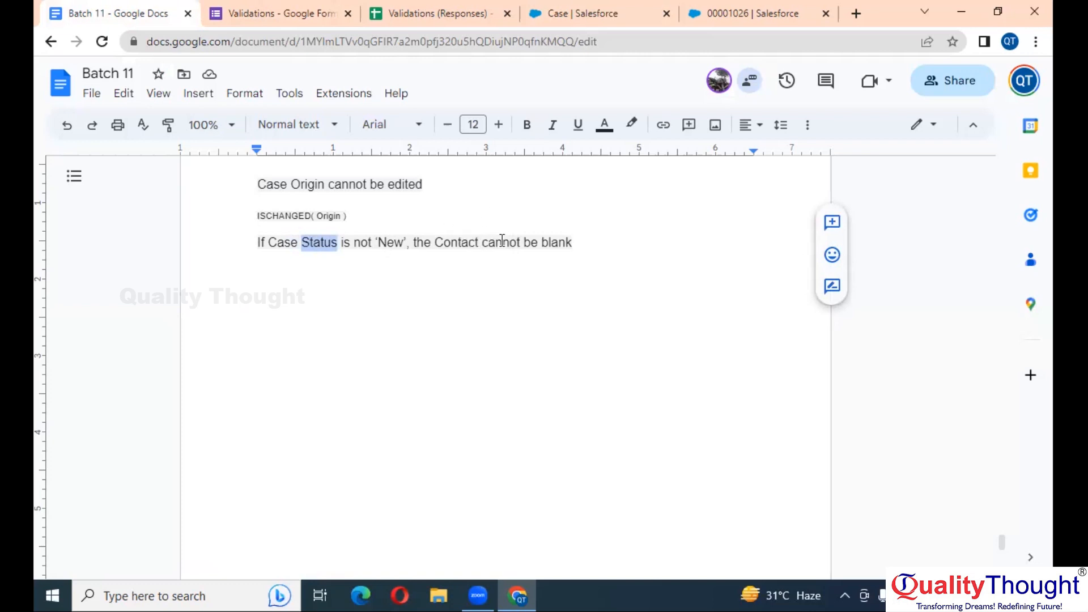
Add notes lines 'Fields : Status and Contact', 'Value : New' and a Fuctions heading
{"action": "left_click", "coordinate": [572, 242]}
{"action": "key", "text": "Return"}
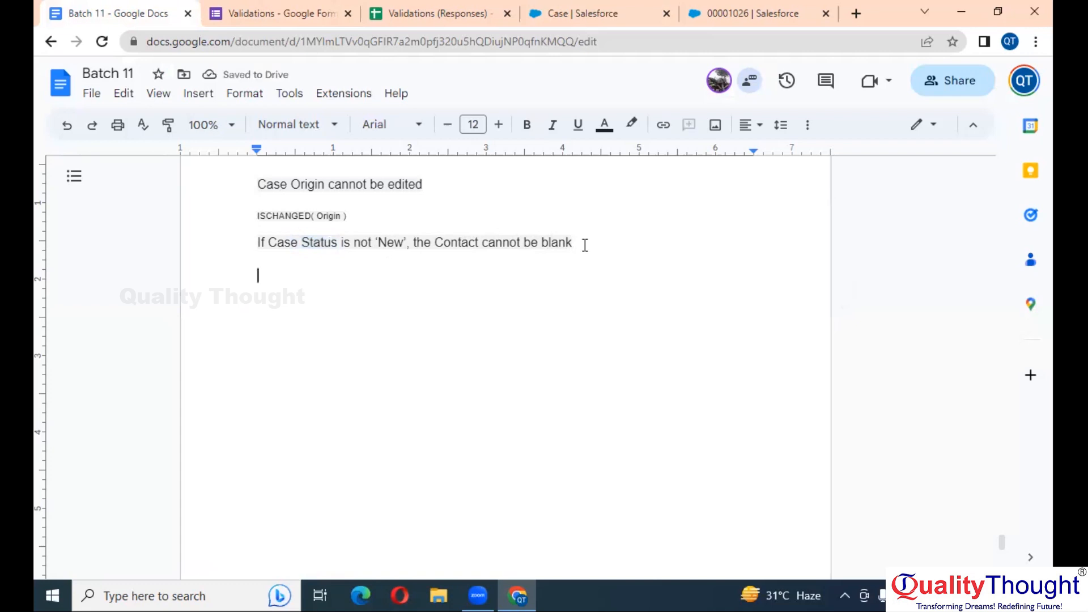
{"action": "type", "text": "Fiel"}
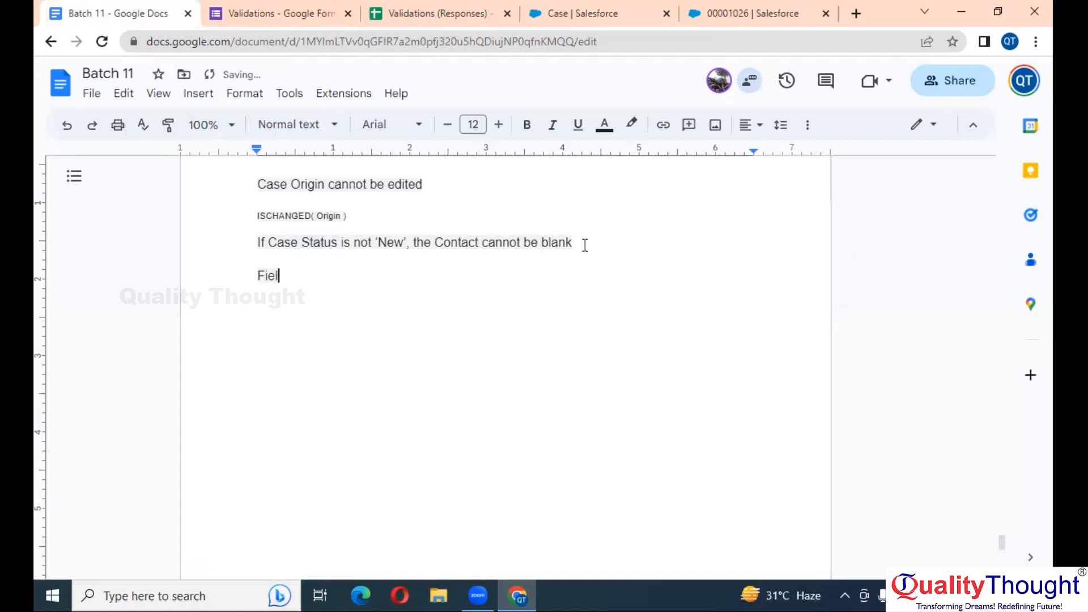
{"action": "type", "text": "ds : Stats"}
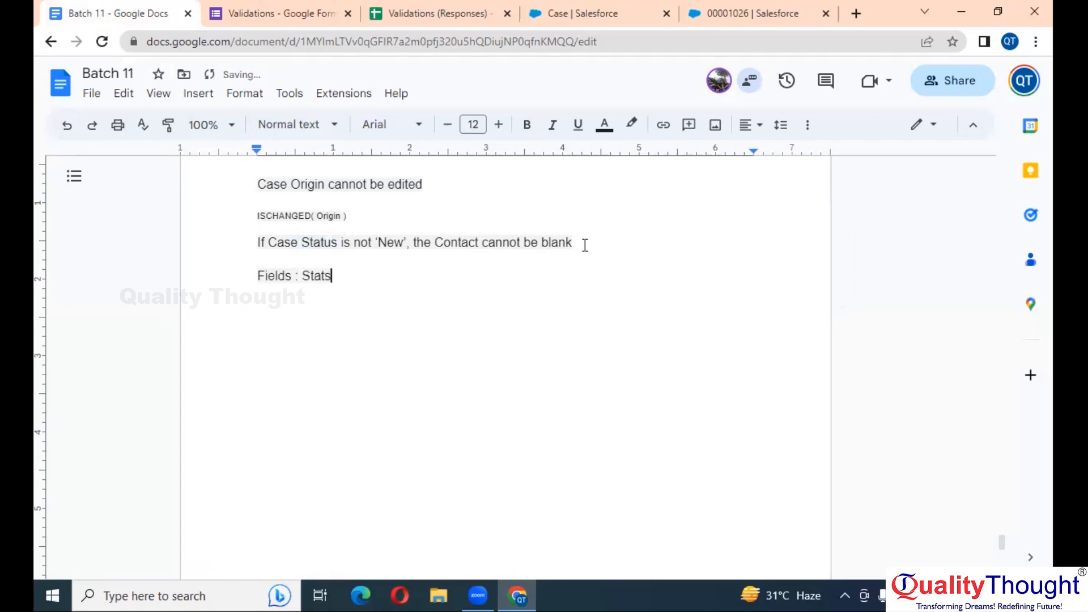
{"action": "key", "text": "BackSpace"}
{"action": "type", "text": "us and Contact"}
{"action": "key", "text": "Return"}
{"action": "type", "text": "Va"}
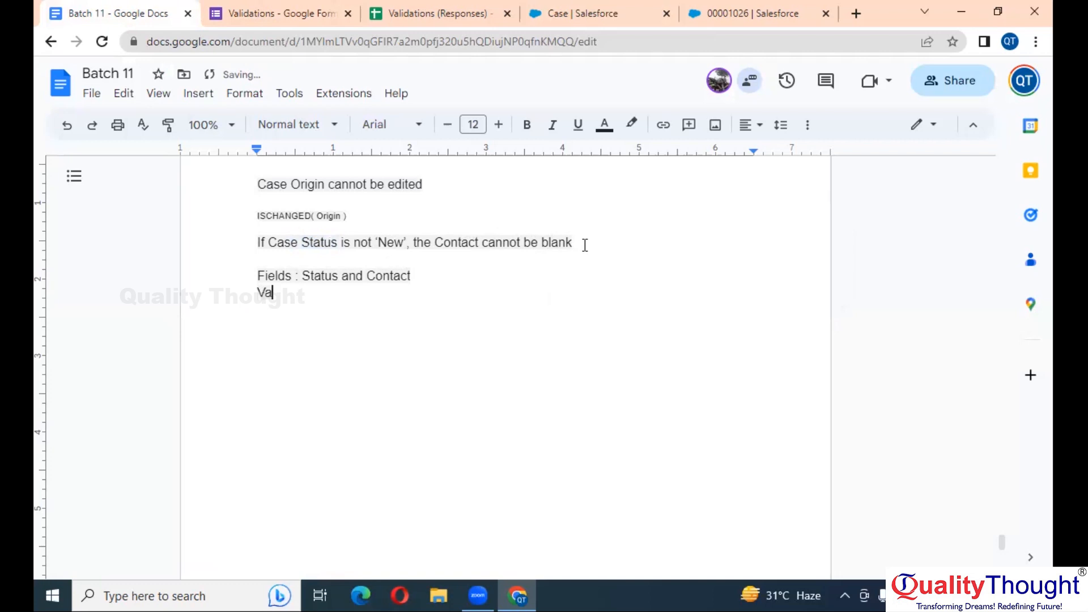
{"action": "type", "text": "lue :  New"}
{"action": "key", "text": "Return"}
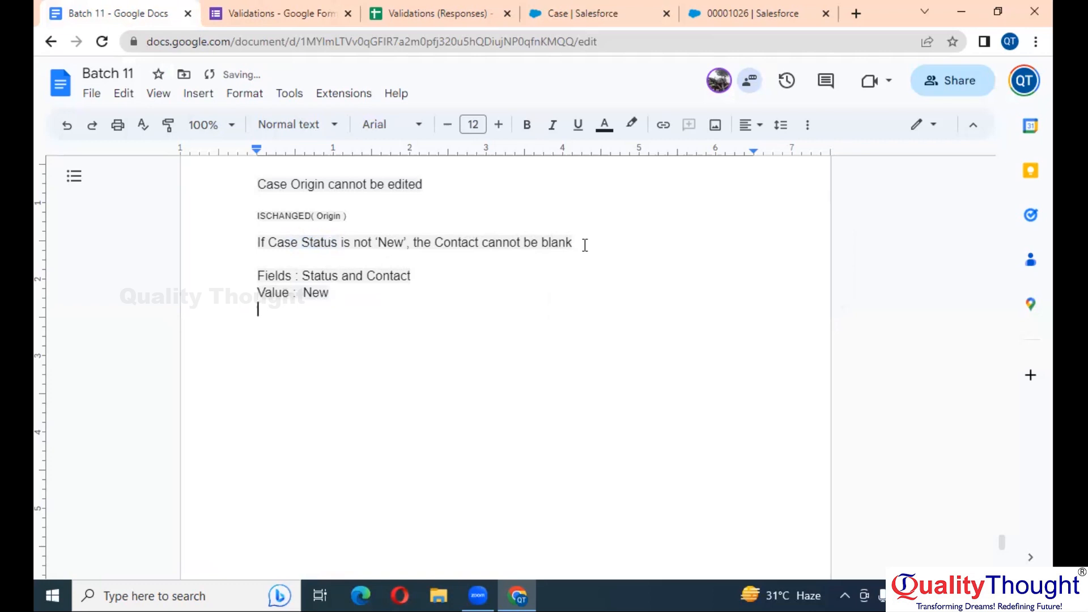
{"action": "type", "text": "Fuctions :"}
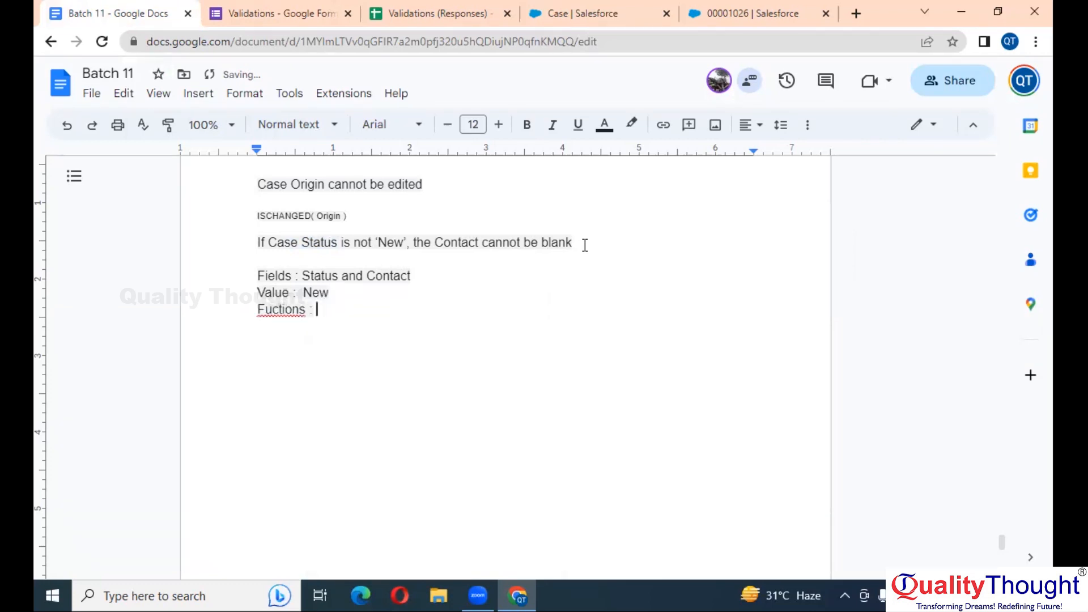
List NOT and ISBLANK on the functions line of the notes
{"action": "scroll", "coordinate": [378, 253], "scroll_direction": "up", "scroll_amount": 3}
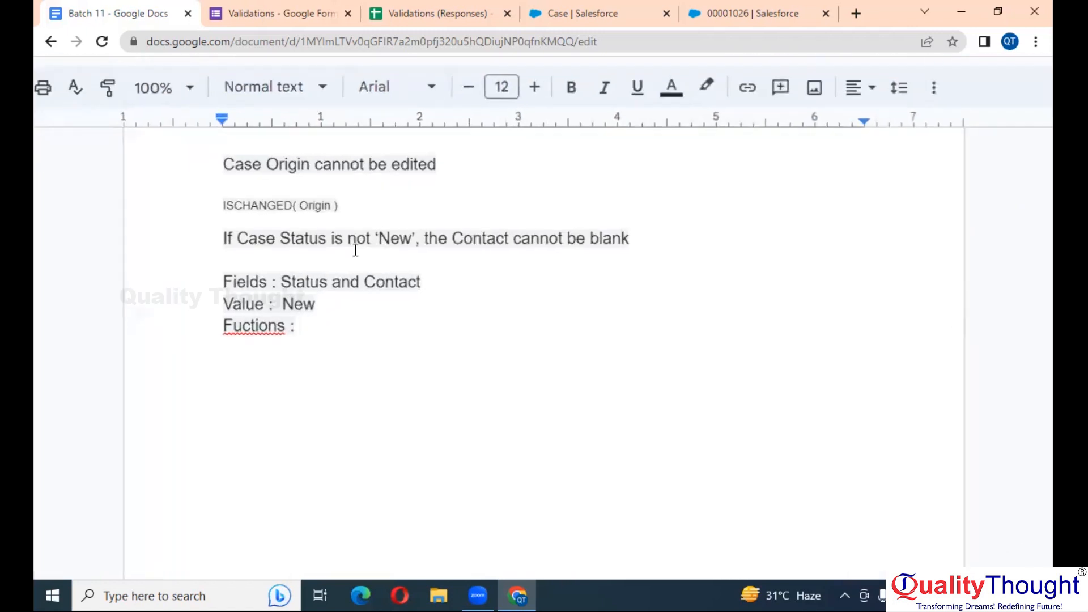
{"action": "double_click", "coordinate": [360, 236]}
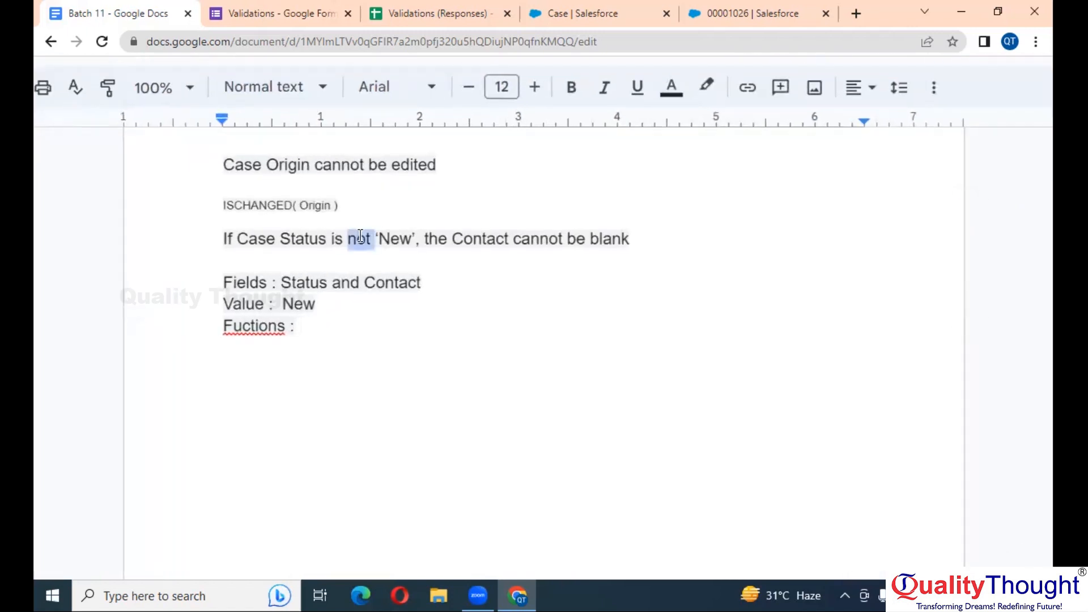
{"action": "left_click", "coordinate": [314, 328]}
{"action": "type", "text": "NOT ,"}
{"action": "left_click", "coordinate": [592, 241]}
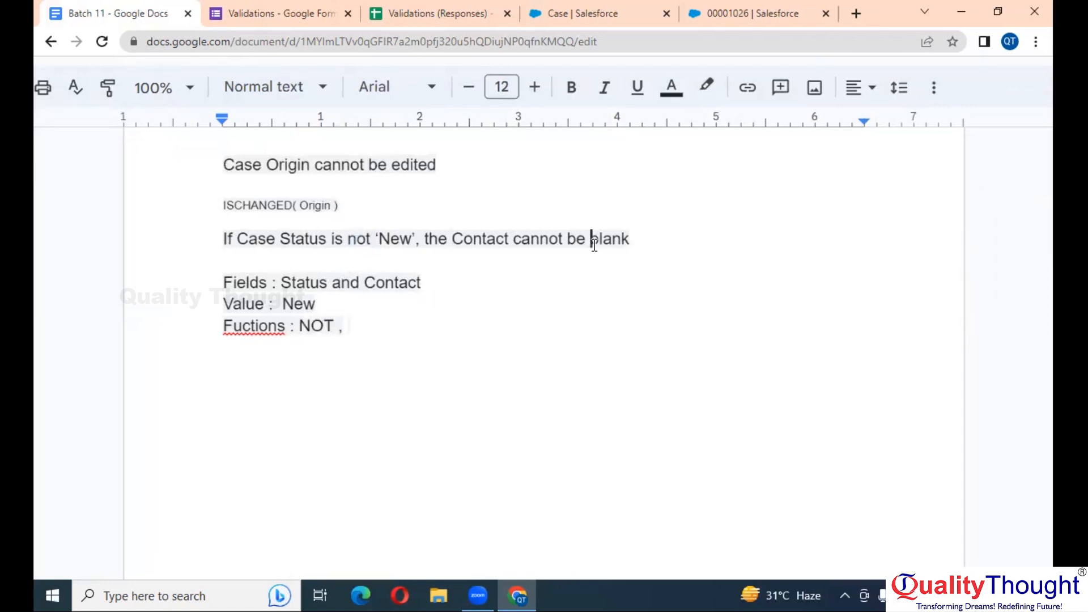
{"action": "double_click", "coordinate": [593, 240]}
{"action": "left_click", "coordinate": [455, 328]}
{"action": "type", "text": "ISBLANK"}
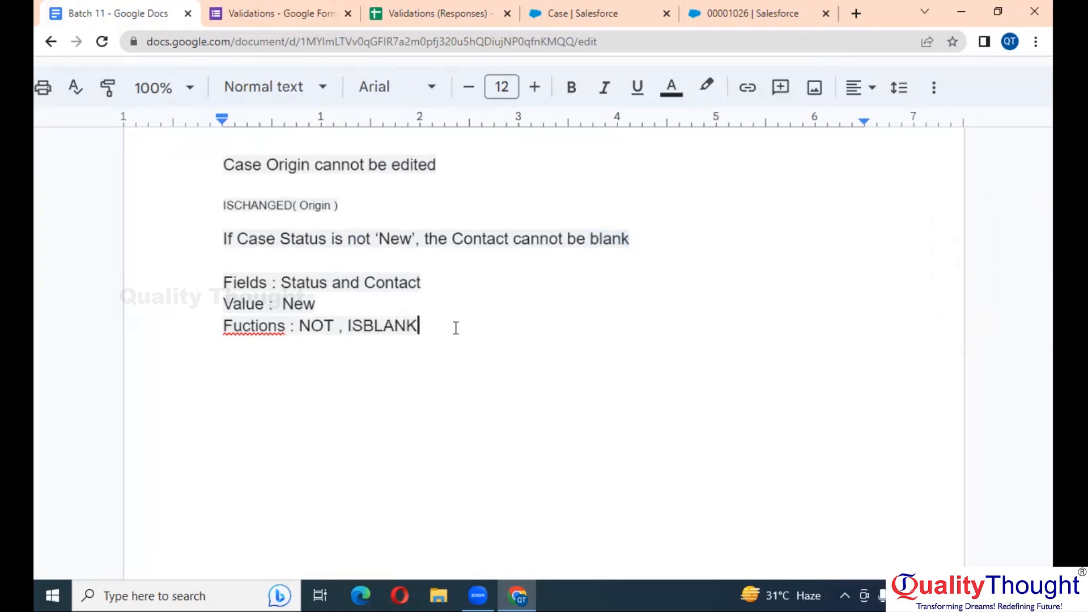
Append AND to the functions line and correct the misspelling Fuctions to Functions
{"action": "scroll", "coordinate": [455, 328], "scroll_direction": "down", "scroll_amount": 3}
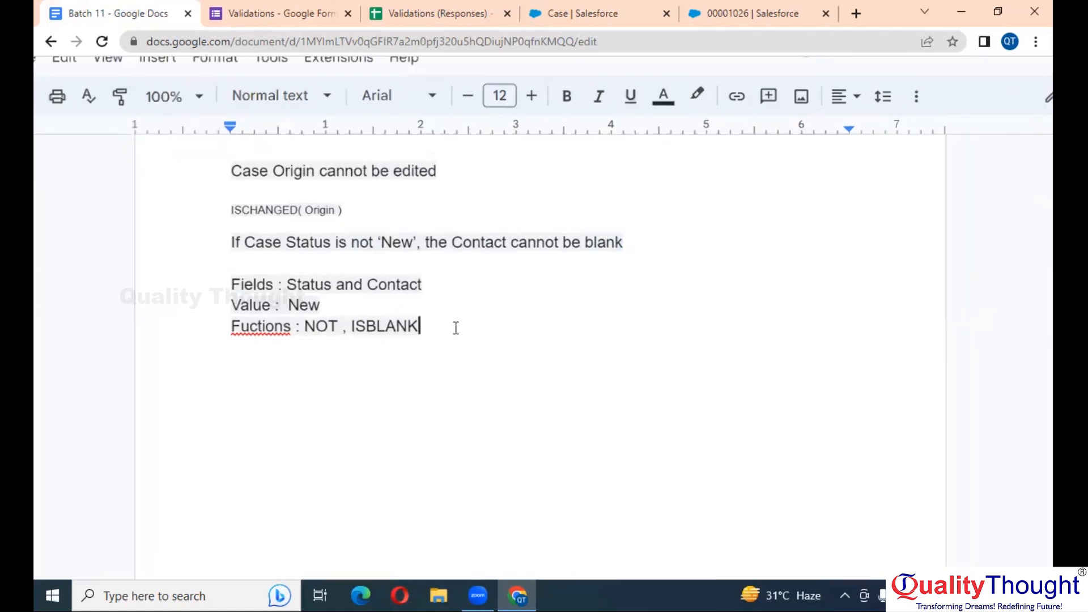
{"action": "scroll", "coordinate": [387, 310], "scroll_direction": "down", "scroll_amount": 1}
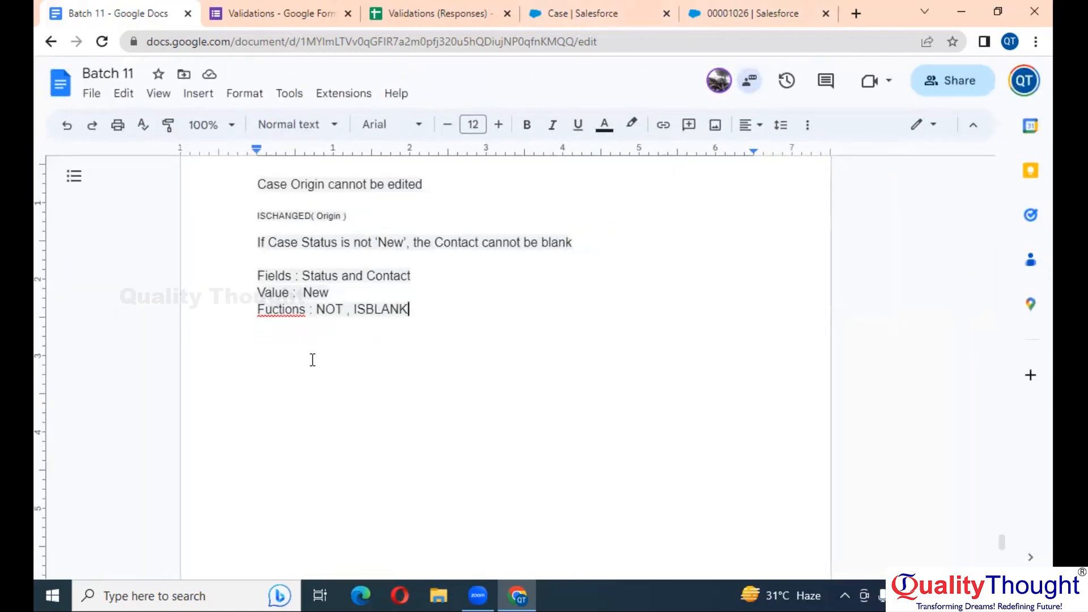
{"action": "double_click", "coordinate": [383, 309]}
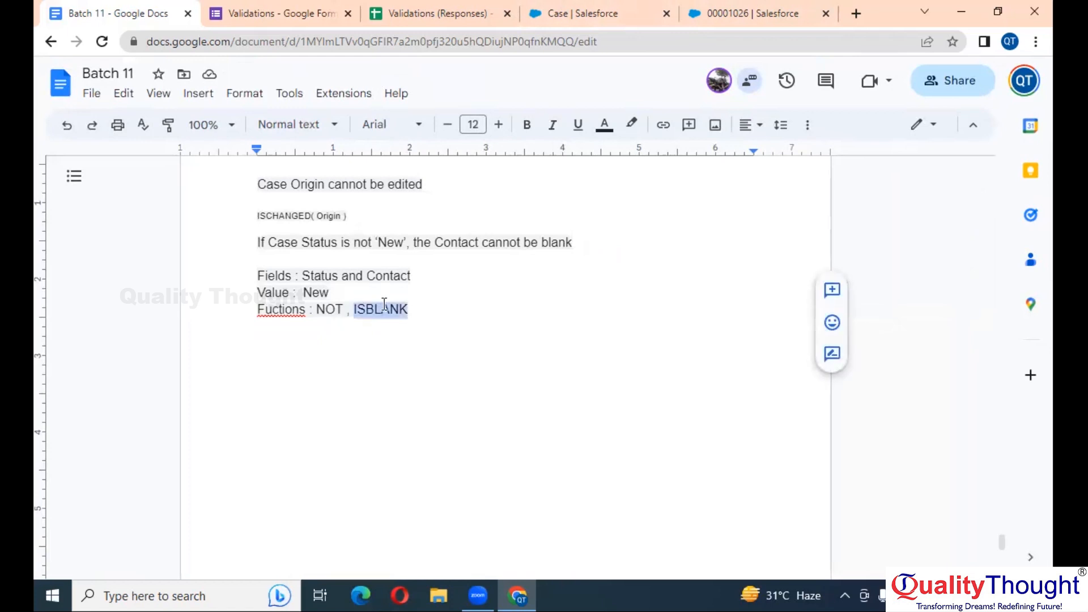
{"action": "double_click", "coordinate": [340, 311]}
{"action": "left_click", "coordinate": [438, 301]}
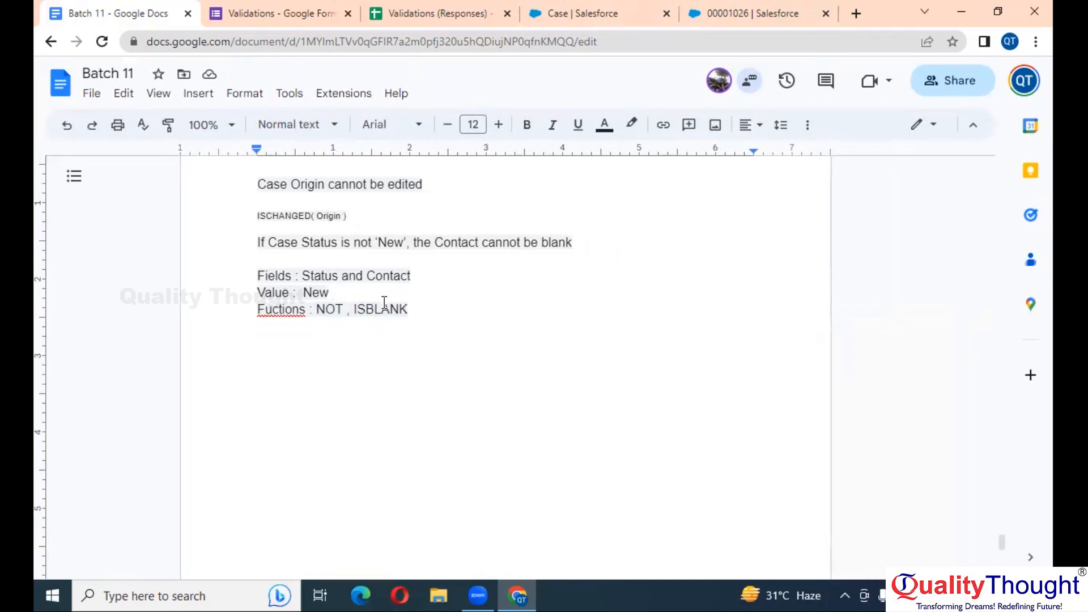
{"action": "left_click", "coordinate": [414, 311]}
{"action": "type", "text": ","}
{"action": "type", "text": "AND"}
{"action": "left_click", "coordinate": [262, 311]}
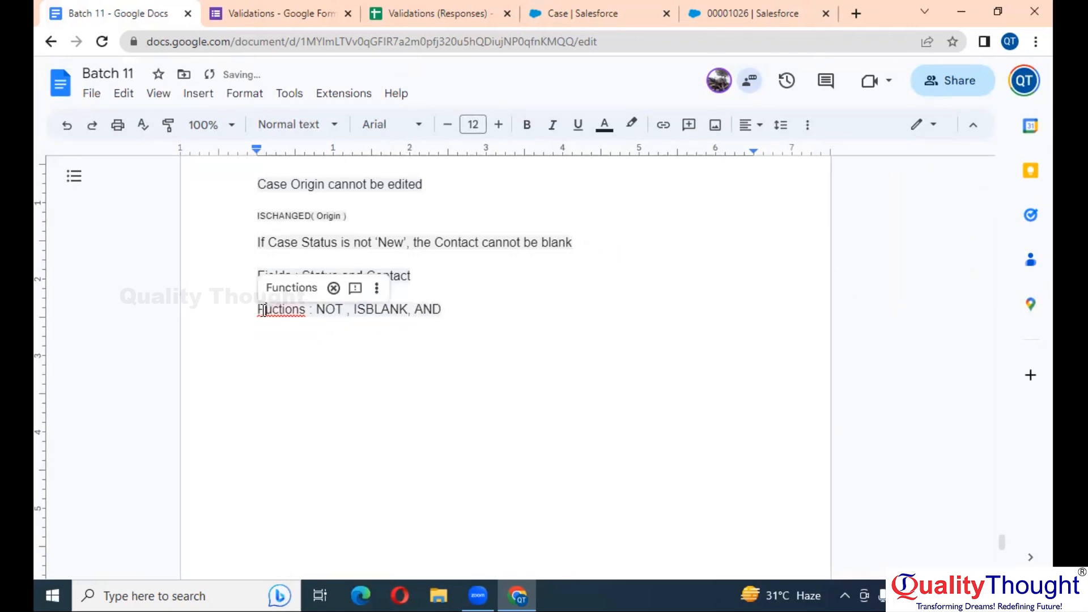
{"action": "left_click", "coordinate": [306, 292]}
Name the new validation rule 'Contact Mandatory if case is not new'
{"action": "left_click", "coordinate": [737, 13]}
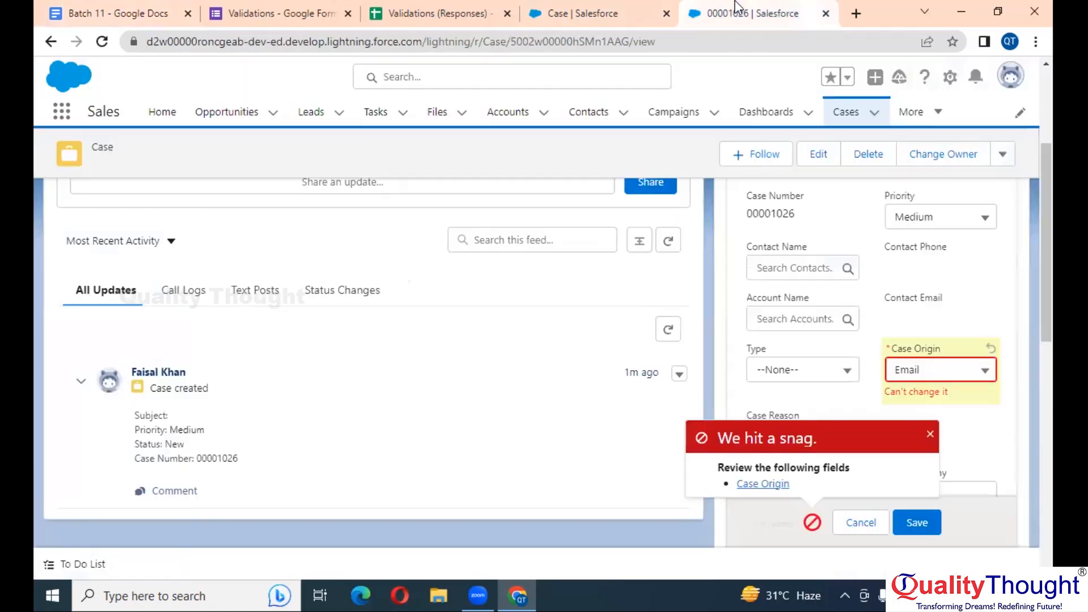
{"action": "left_click", "coordinate": [589, 8]}
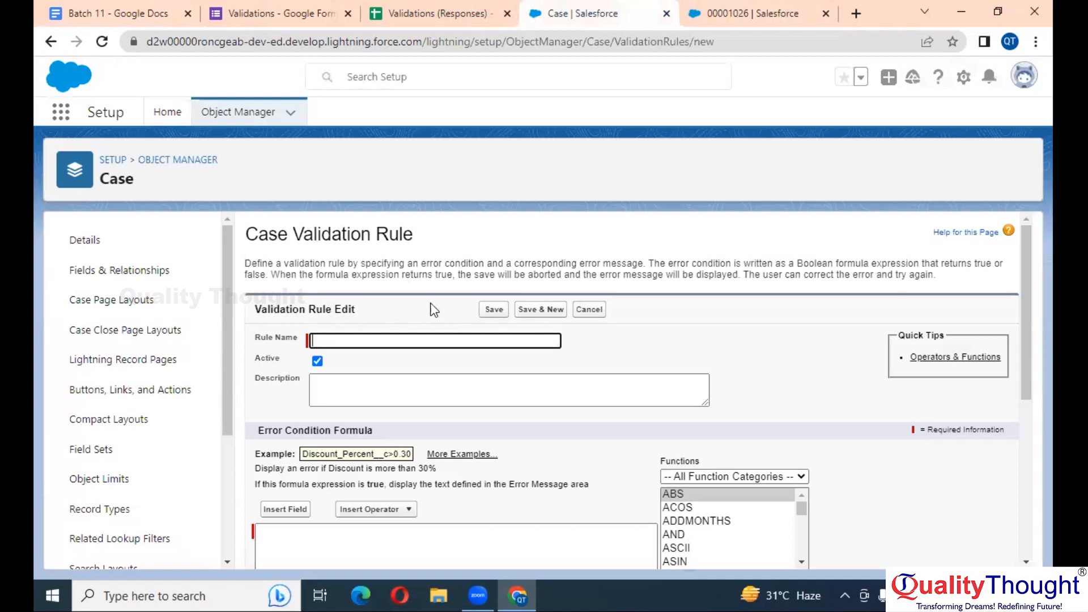
{"action": "type", "text": "Contact Mandatory if case is not new"}
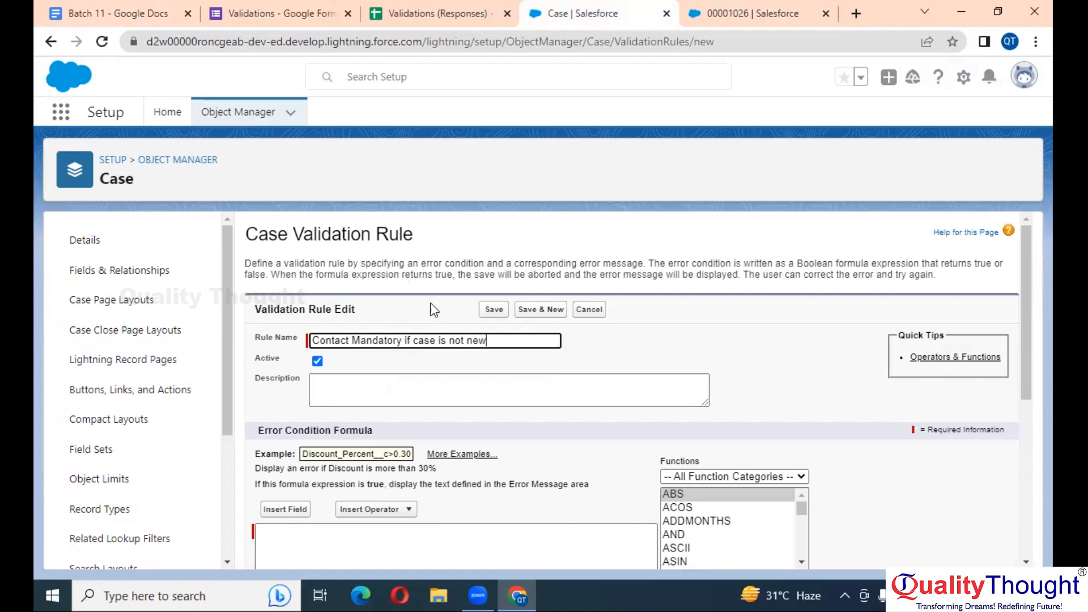
Start the error condition formula as AND( NOT(logical), logical2,...) using the function list
{"action": "scroll", "coordinate": [421, 337], "scroll_direction": "down", "scroll_amount": 4}
{"action": "left_click", "coordinate": [413, 339]}
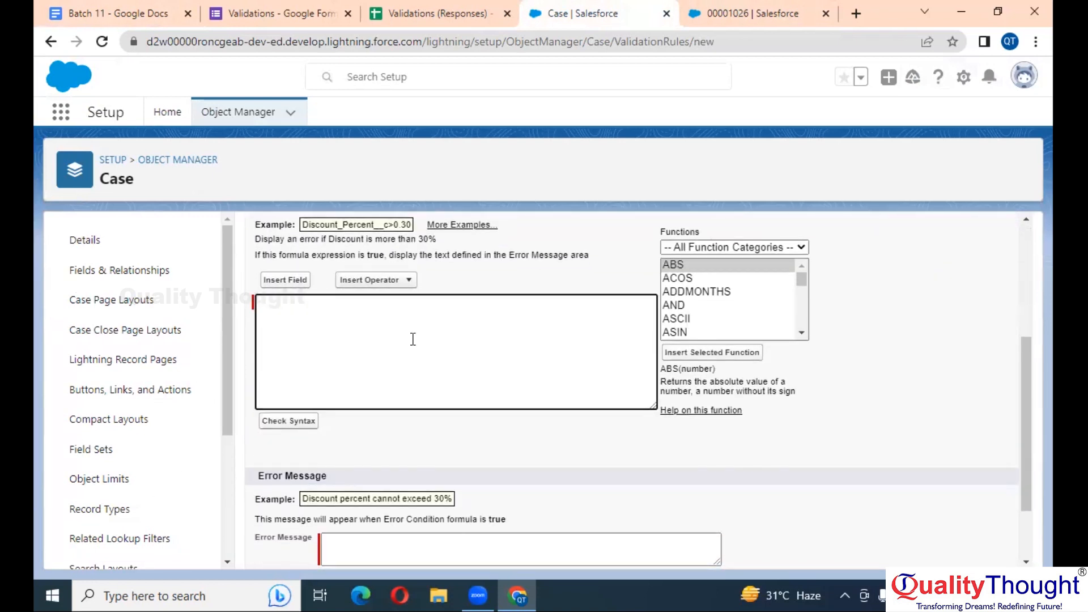
{"action": "left_click", "coordinate": [695, 307]}
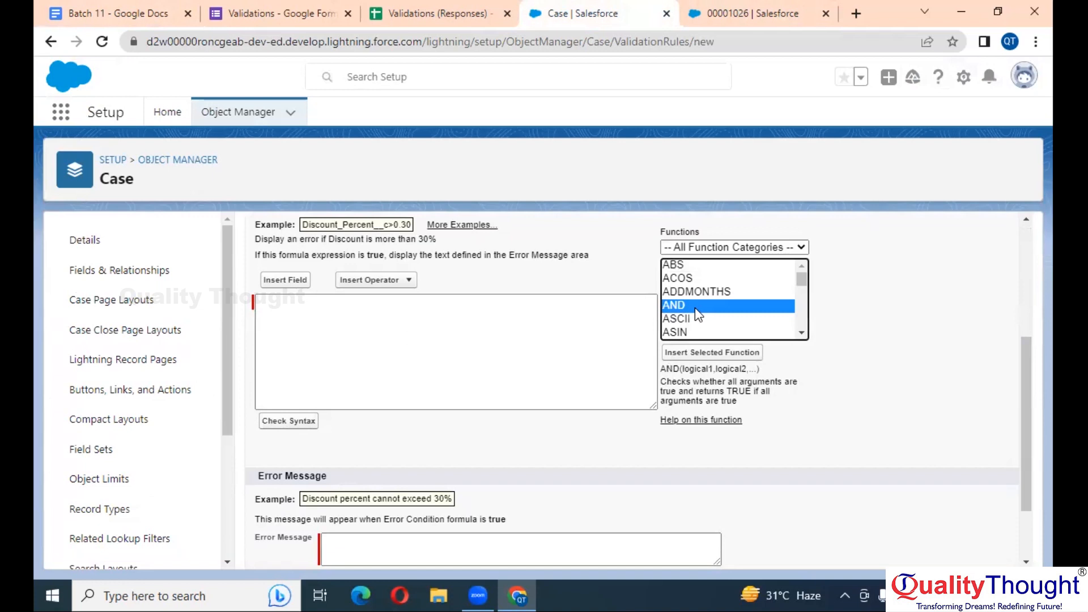
{"action": "left_click", "coordinate": [739, 354]}
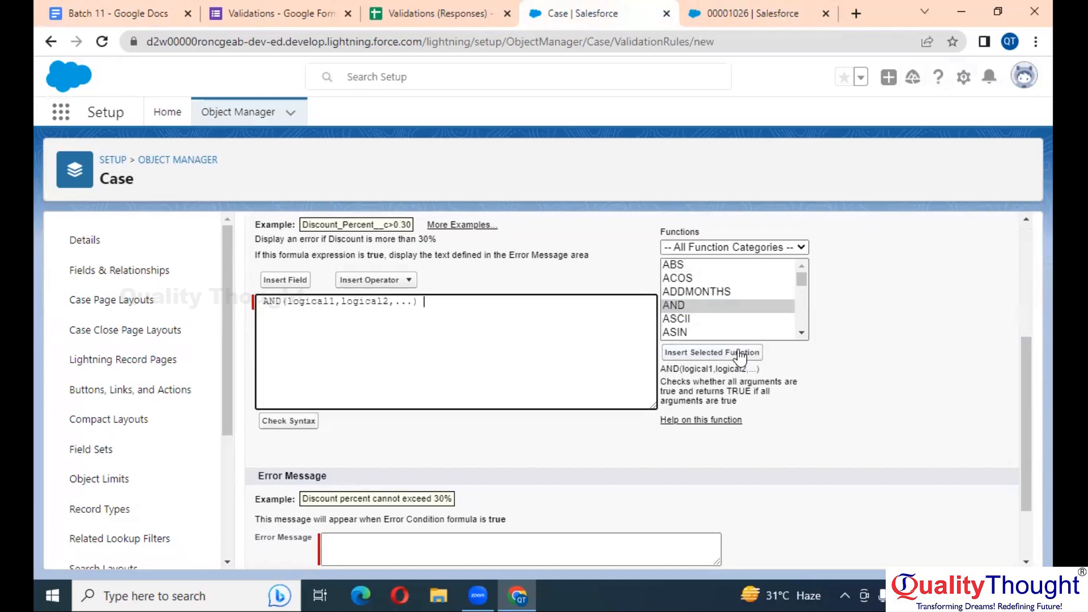
{"action": "double_click", "coordinate": [319, 302]}
{"action": "left_click", "coordinate": [718, 319]}
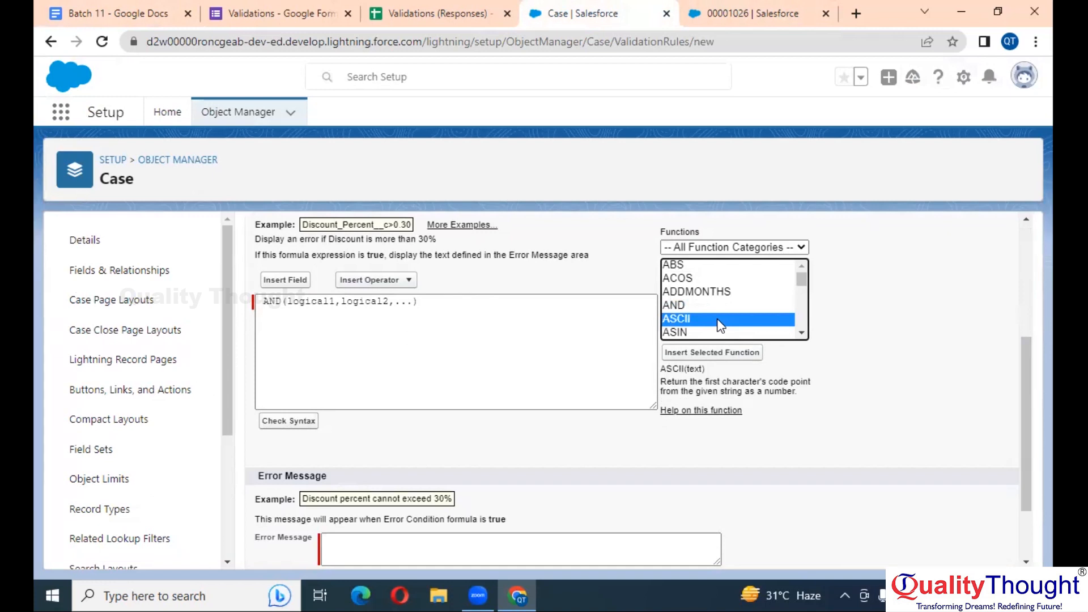
{"action": "key", "text": "n"}
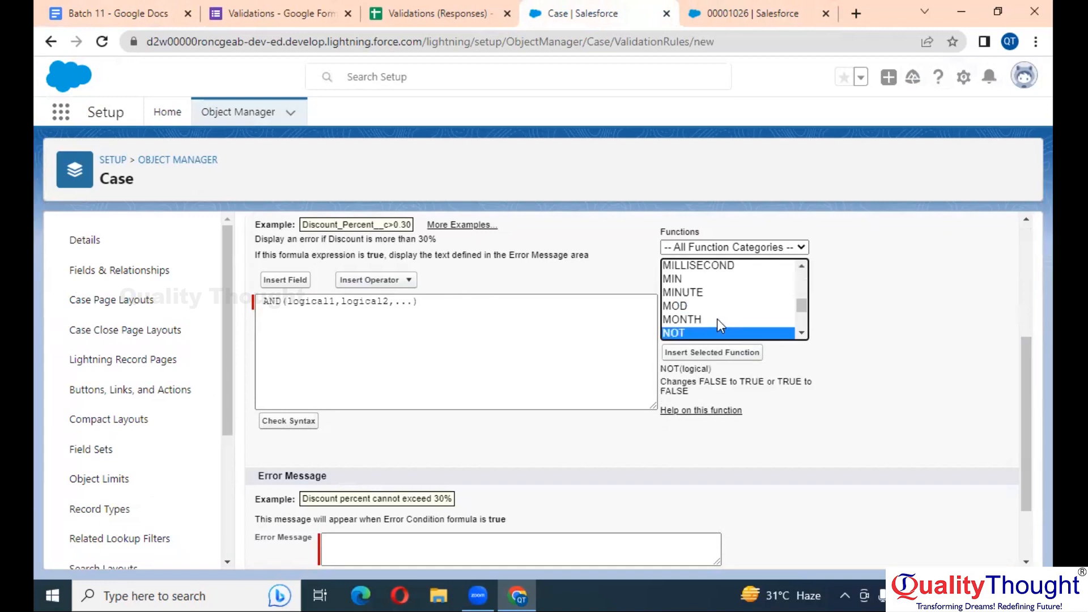
{"action": "left_click", "coordinate": [737, 352]}
{"action": "double_click", "coordinate": [342, 301]}
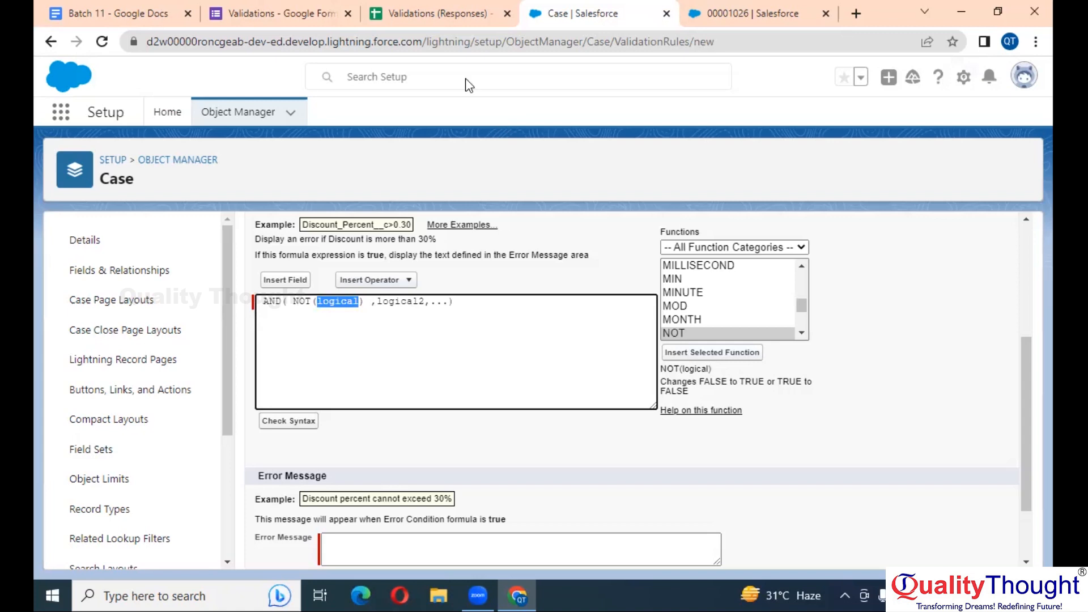
Review the notes, then check the case's Status values New, Working and Escalated
{"action": "left_click", "coordinate": [37, 8]}
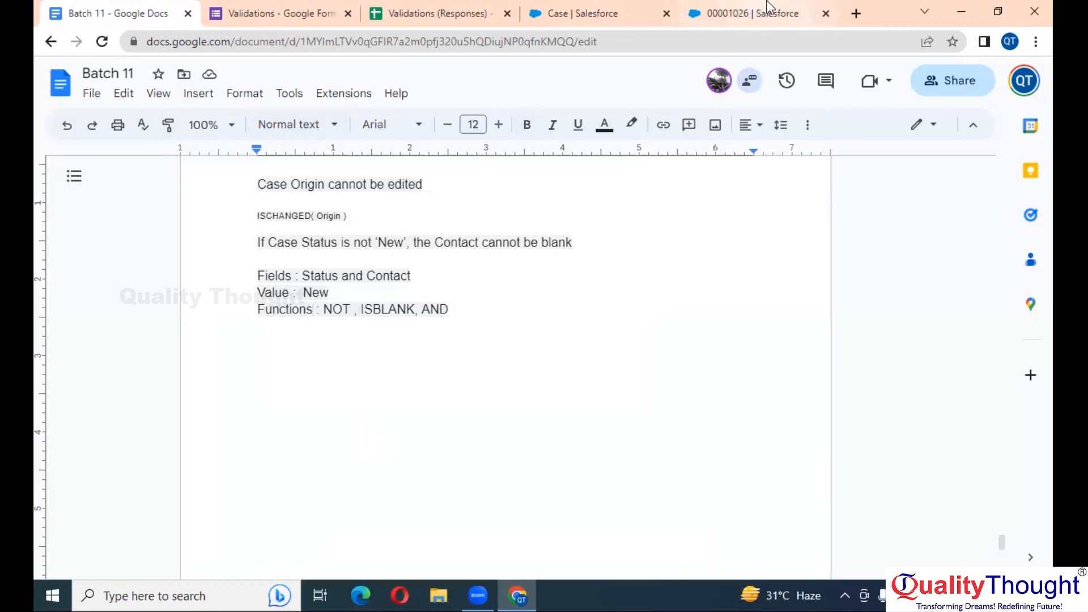
{"action": "left_click", "coordinate": [739, 8]}
{"action": "left_click", "coordinate": [619, 8]}
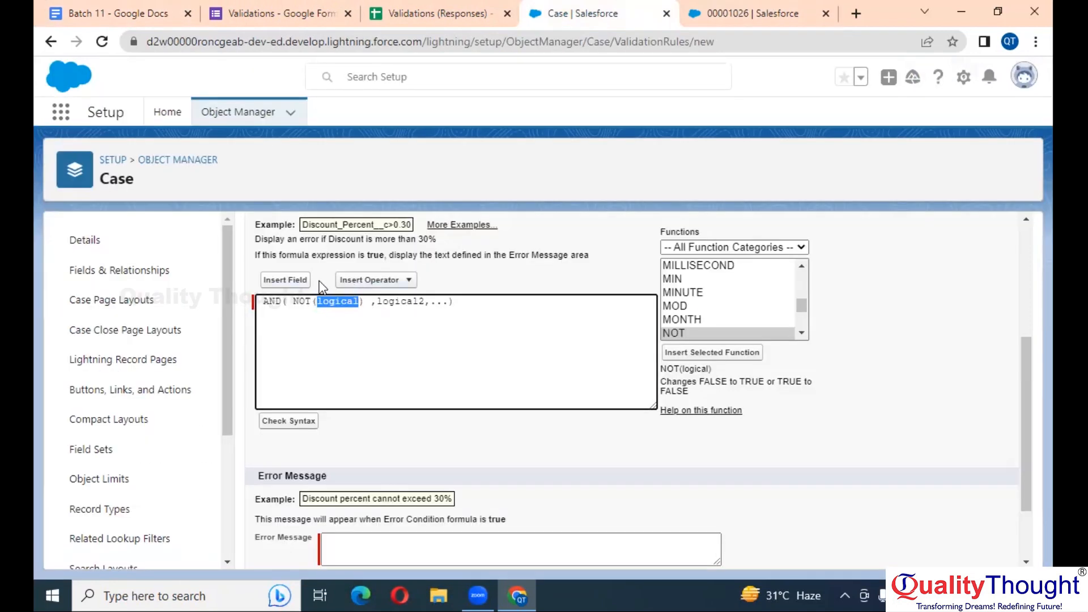
{"action": "left_click", "coordinate": [714, 11]}
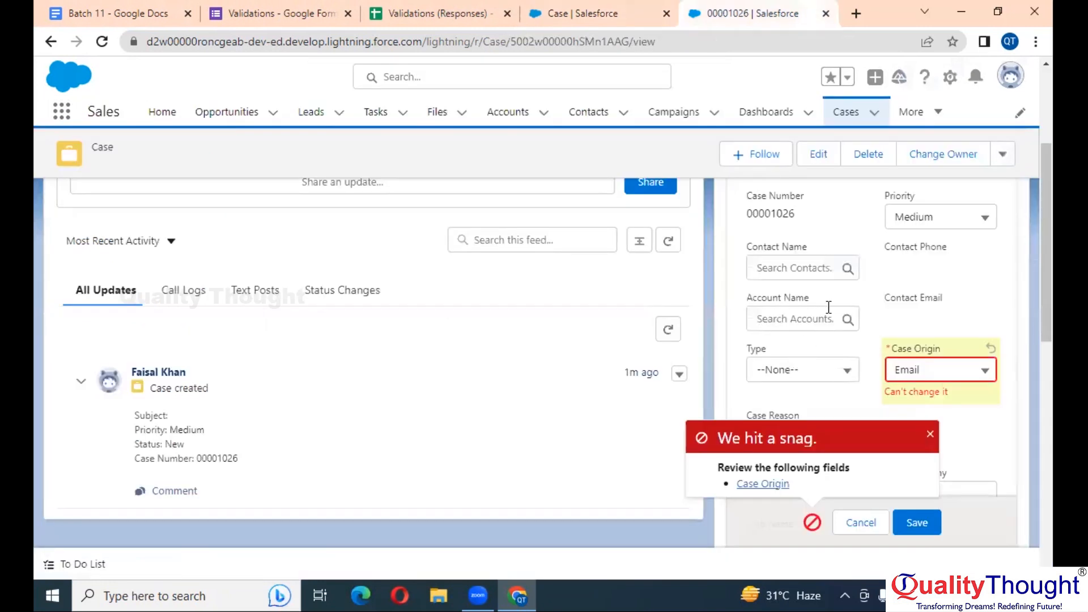
{"action": "scroll", "coordinate": [828, 307], "scroll_direction": "up", "scroll_amount": 2}
{"action": "left_click", "coordinate": [950, 264]}
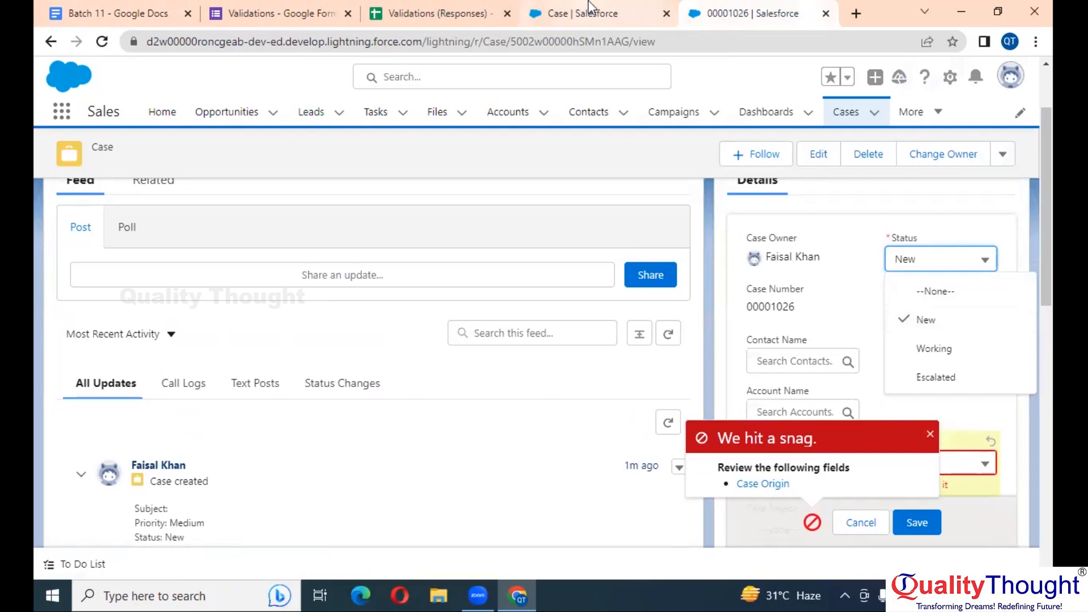
Add ISPICKVALUE to the functions line in the notes
{"action": "left_click", "coordinate": [129, 11]}
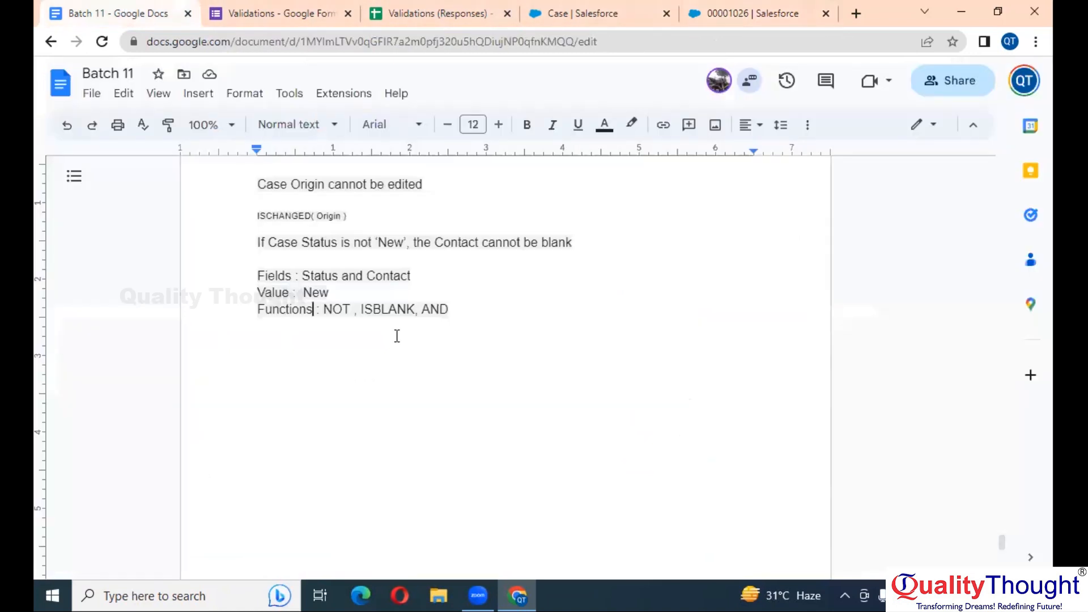
{"action": "left_click", "coordinate": [463, 309]}
{"action": "type", "text": ", ISPICKVALUE"}
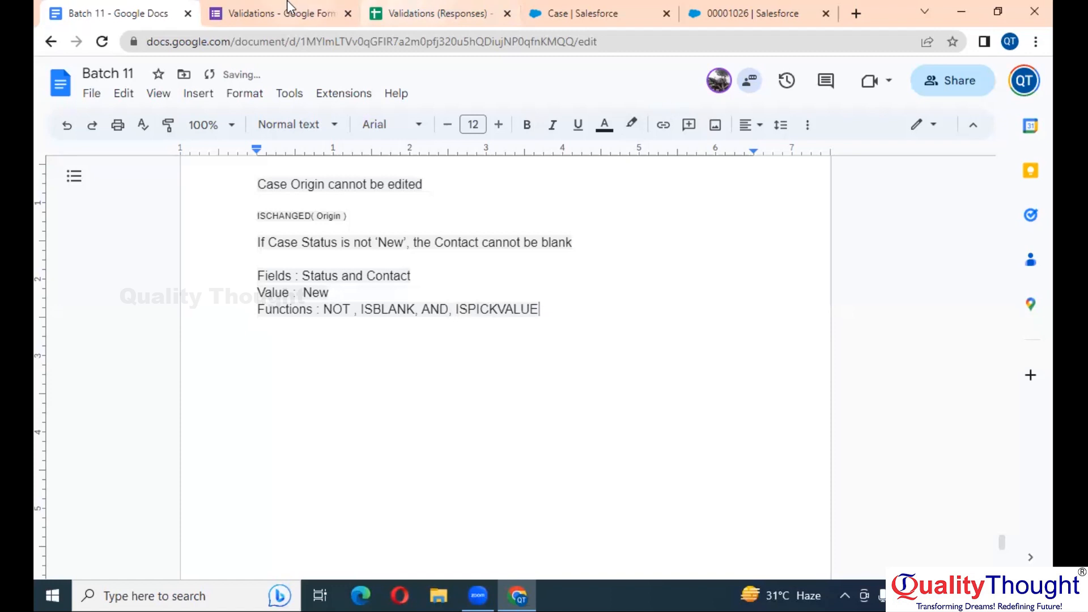
Place ISPICKVAL inside NOT and insert the Case Status field as its picklist field
{"action": "left_click", "coordinate": [636, 11]}
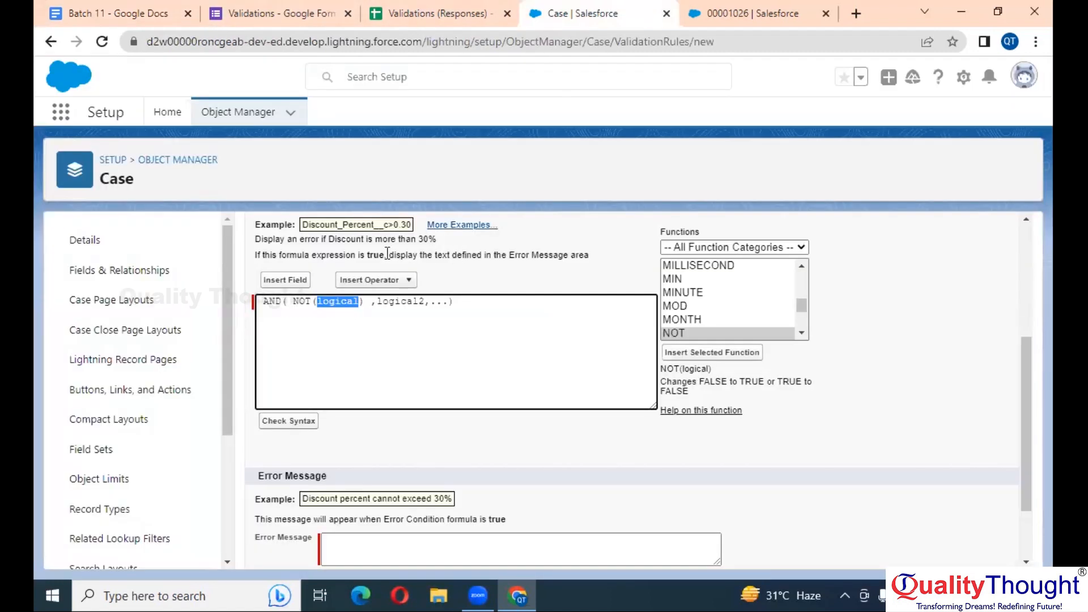
{"action": "left_click", "coordinate": [715, 307]}
{"action": "type", "text": "isp"}
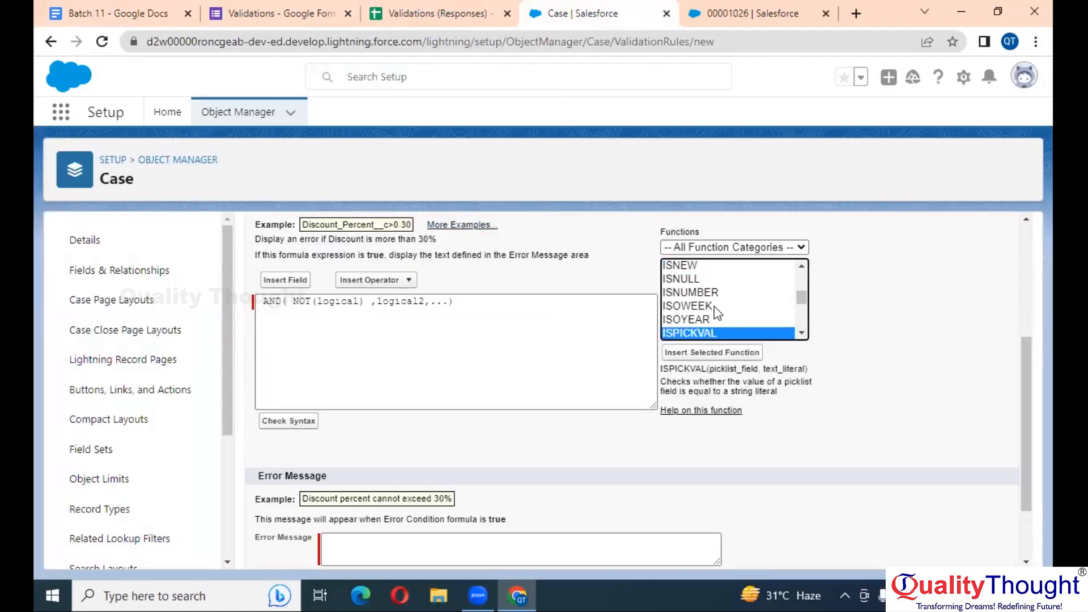
{"action": "left_click", "coordinate": [714, 352]}
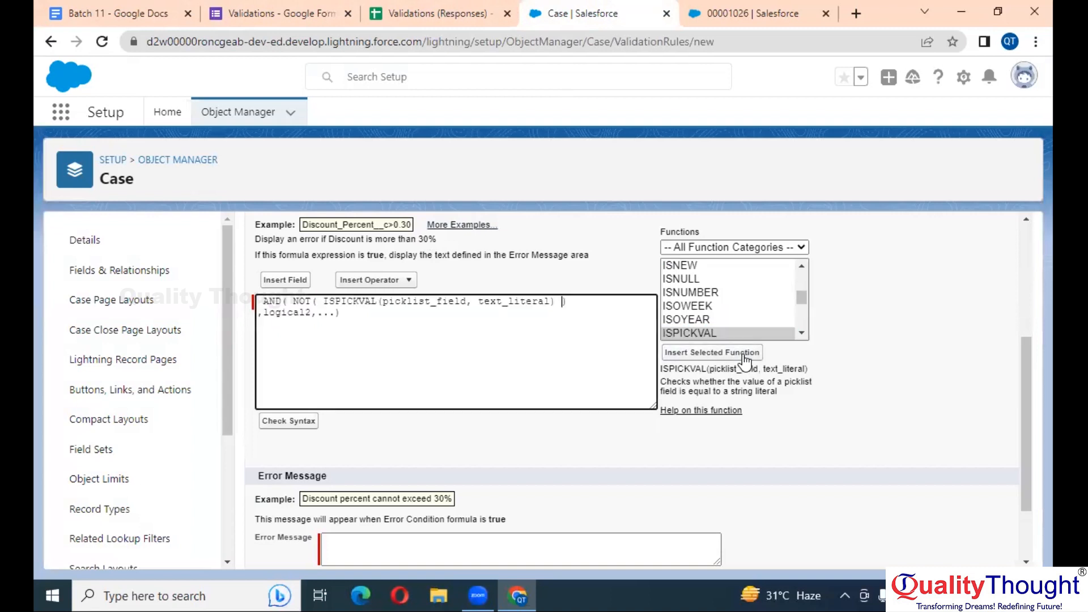
{"action": "double_click", "coordinate": [434, 302]}
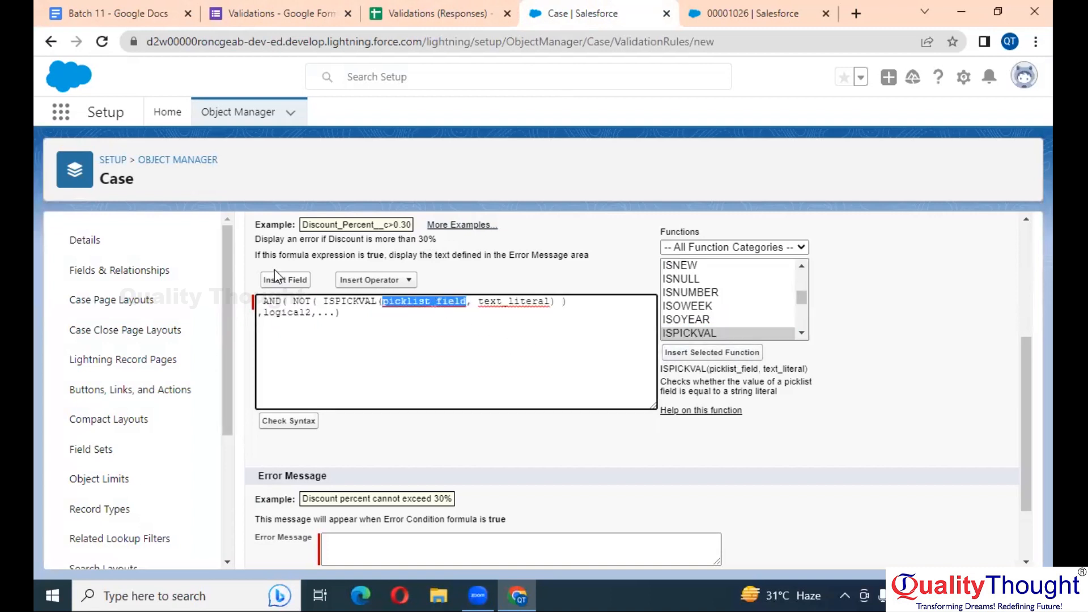
{"action": "left_click", "coordinate": [285, 279]}
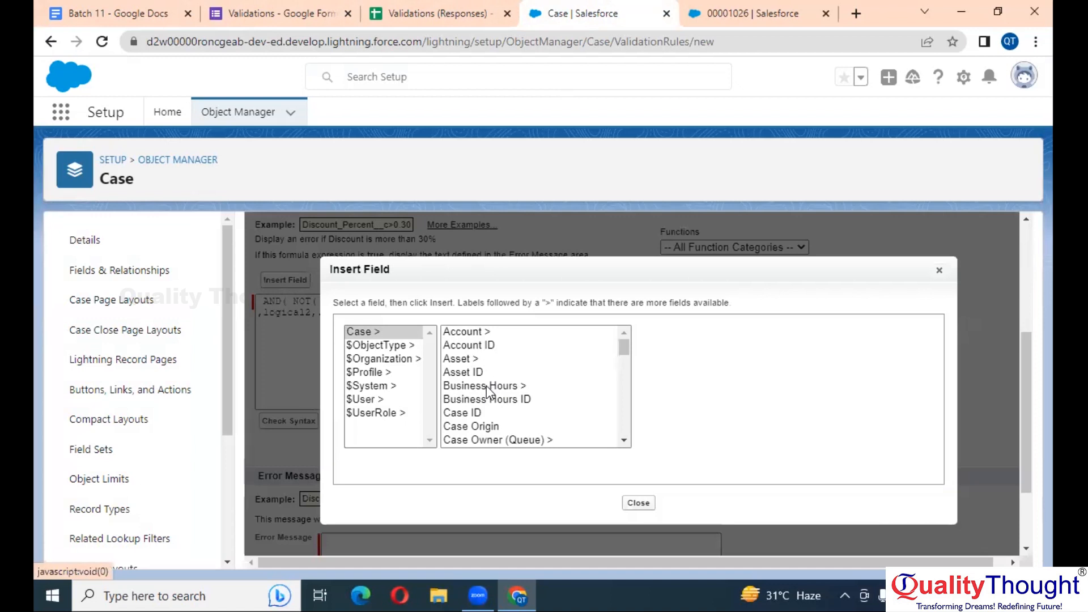
{"action": "left_click", "coordinate": [490, 430]}
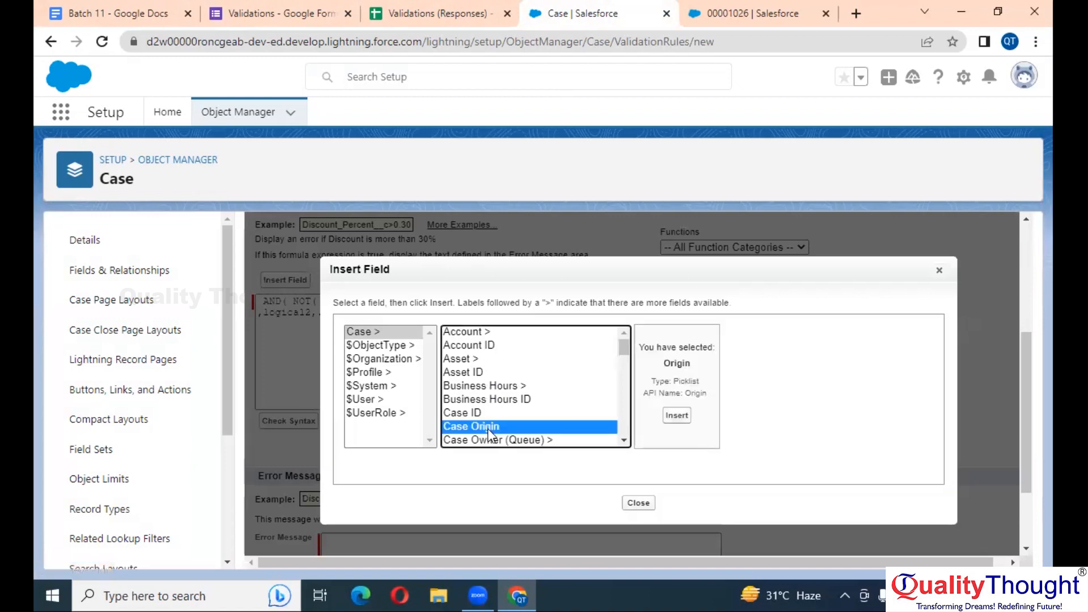
{"action": "key", "text": "Down"}
{"action": "key", "text": "Down"}
{"action": "key", "text": "Down"}
{"action": "key", "text": "Down"}
{"action": "key", "text": "s"}
{"action": "key", "text": "t"}
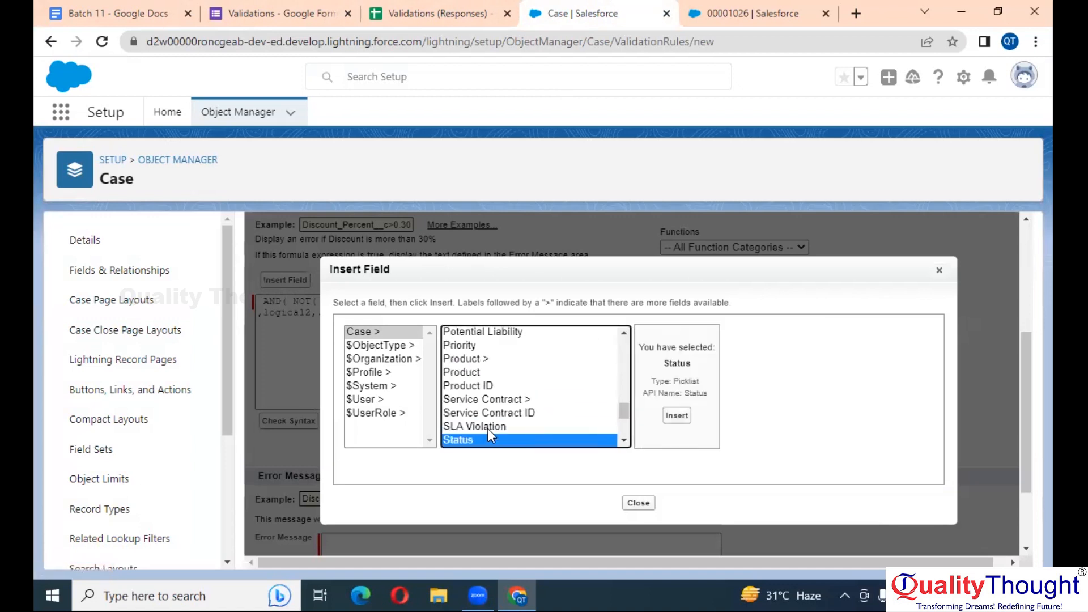
{"action": "left_click", "coordinate": [676, 416]}
Replace the text_literal placeholder with 'New'
{"action": "double_click", "coordinate": [485, 304]}
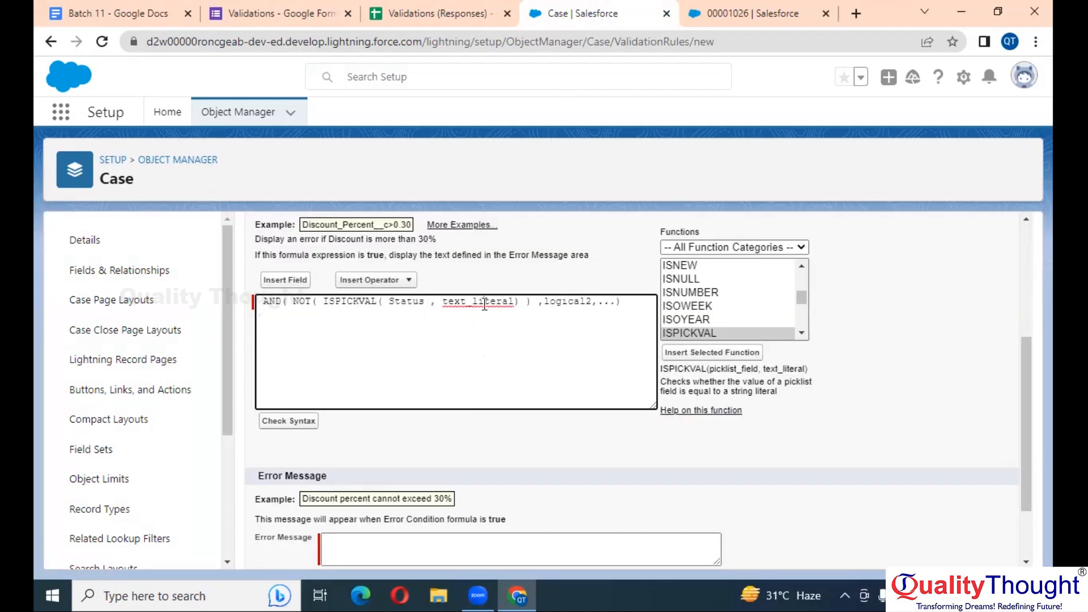
{"action": "type", "text": "'n"}
{"action": "key", "text": "BackSpace"}
{"action": "type", "text": "New'"}
{"action": "left_click", "coordinate": [729, 11]}
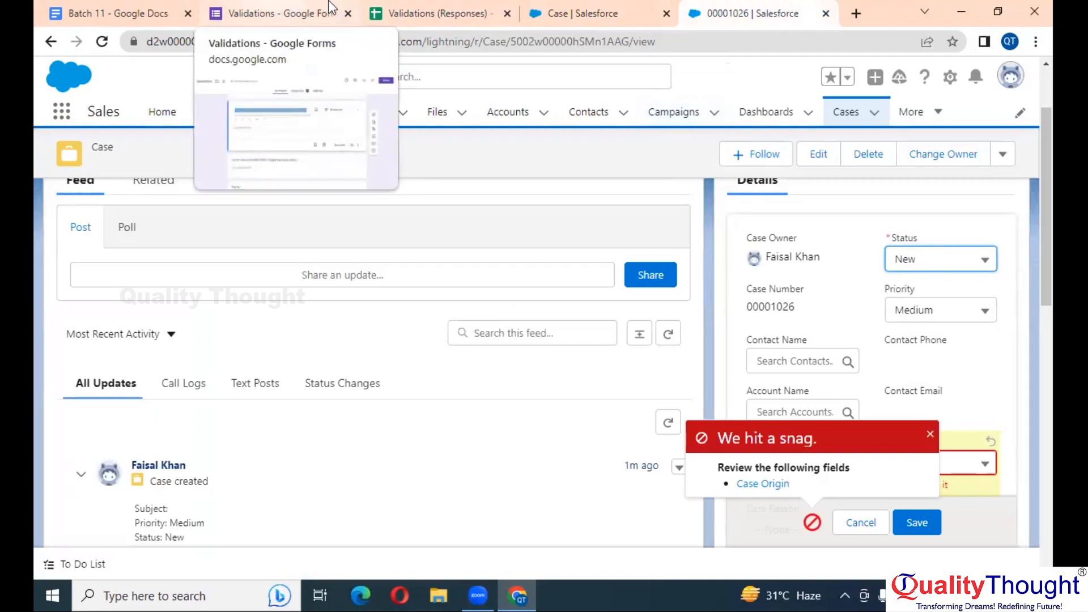
{"action": "left_click", "coordinate": [554, 8]}
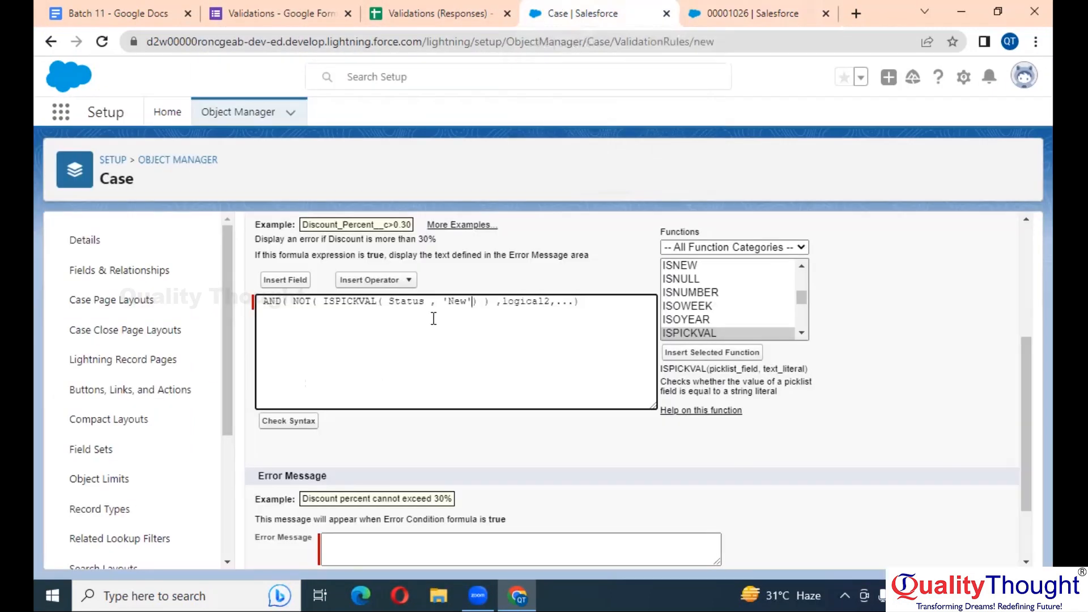
Delete the logical2 placeholder and leftover ,... from the AND formula
{"action": "scroll", "coordinate": [434, 319], "scroll_direction": "up", "scroll_amount": 5}
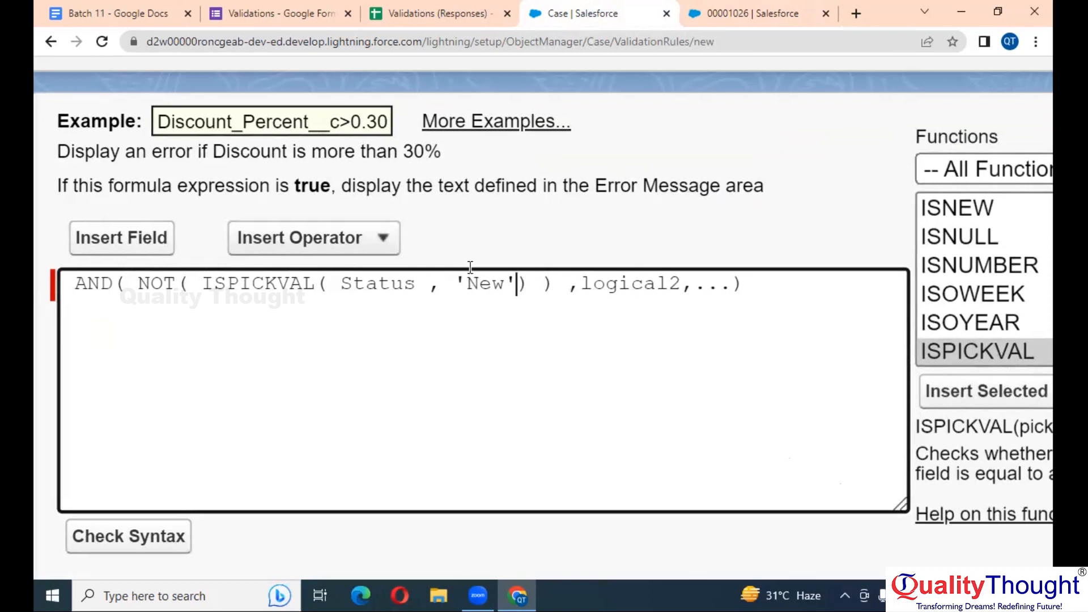
{"action": "scroll", "coordinate": [663, 331], "scroll_direction": "down", "scroll_amount": 1}
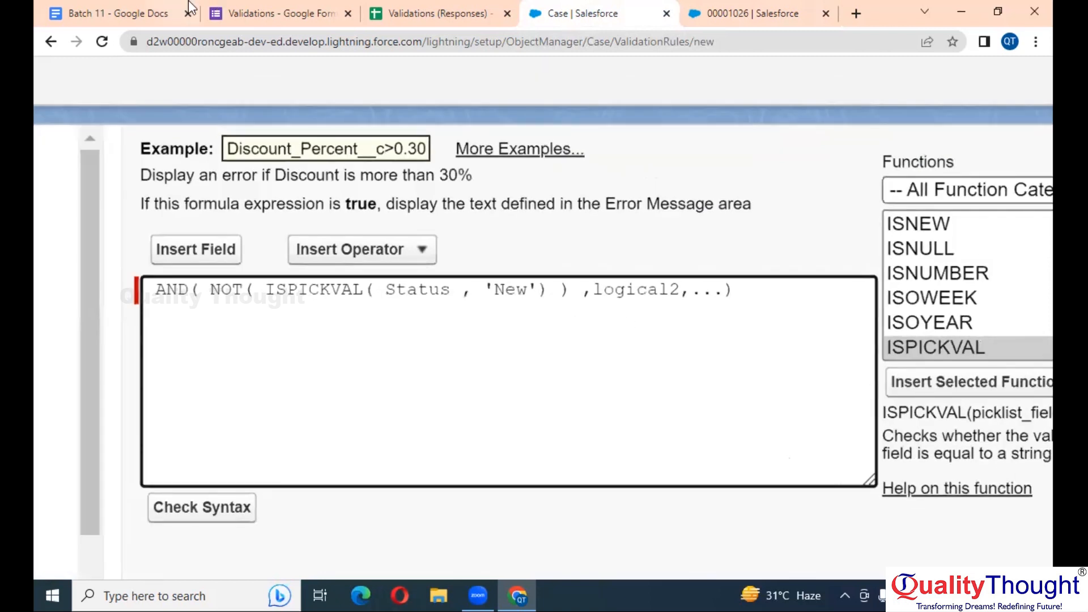
{"action": "left_click", "coordinate": [72, 8]}
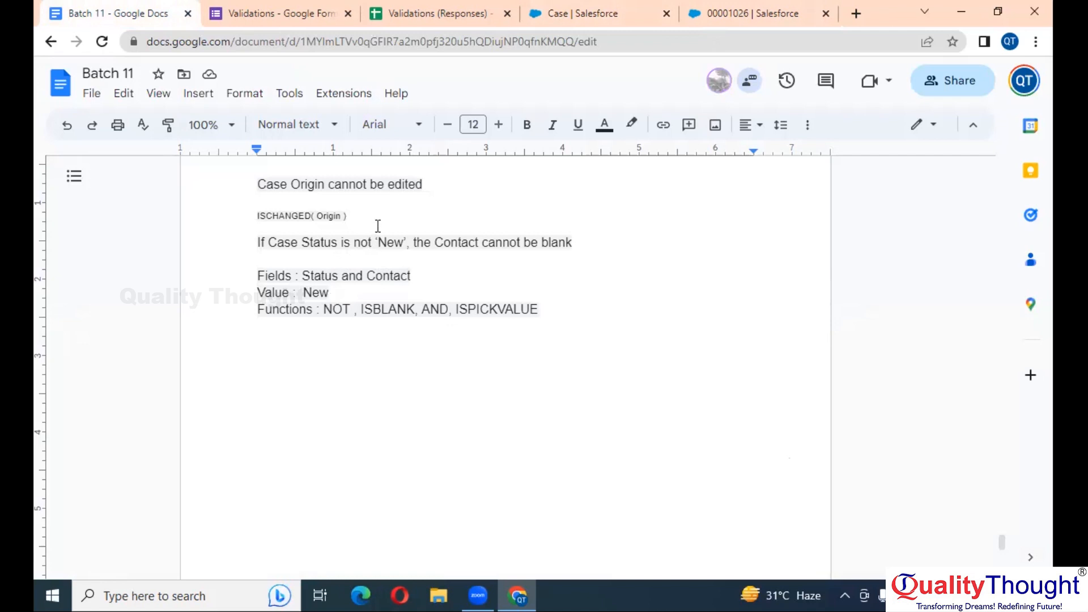
{"action": "left_click", "coordinate": [539, 9]}
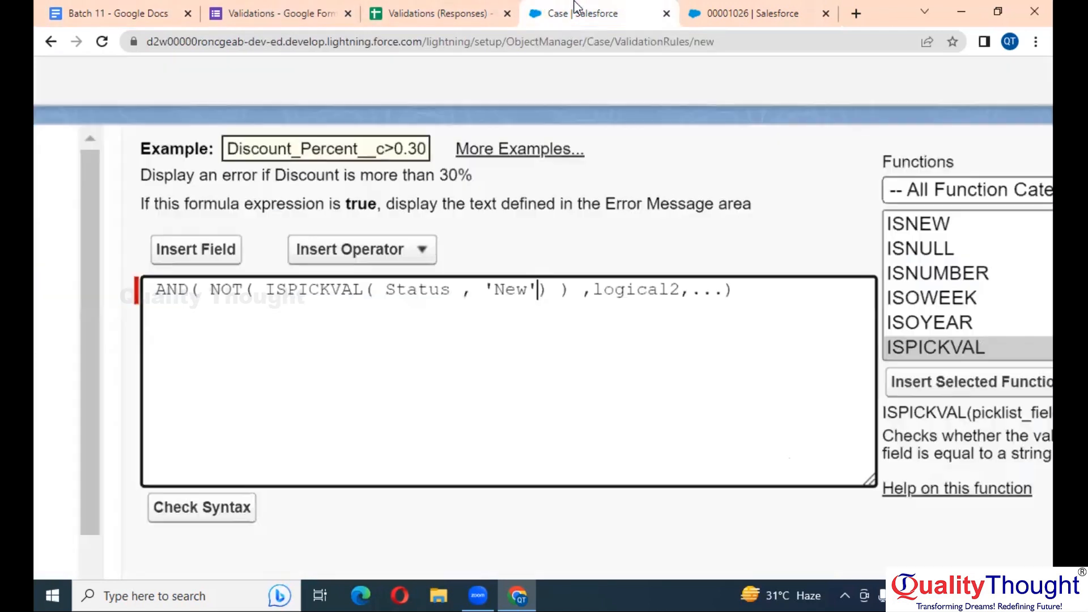
{"action": "double_click", "coordinate": [645, 291]}
{"action": "key", "text": "BackSpace"}
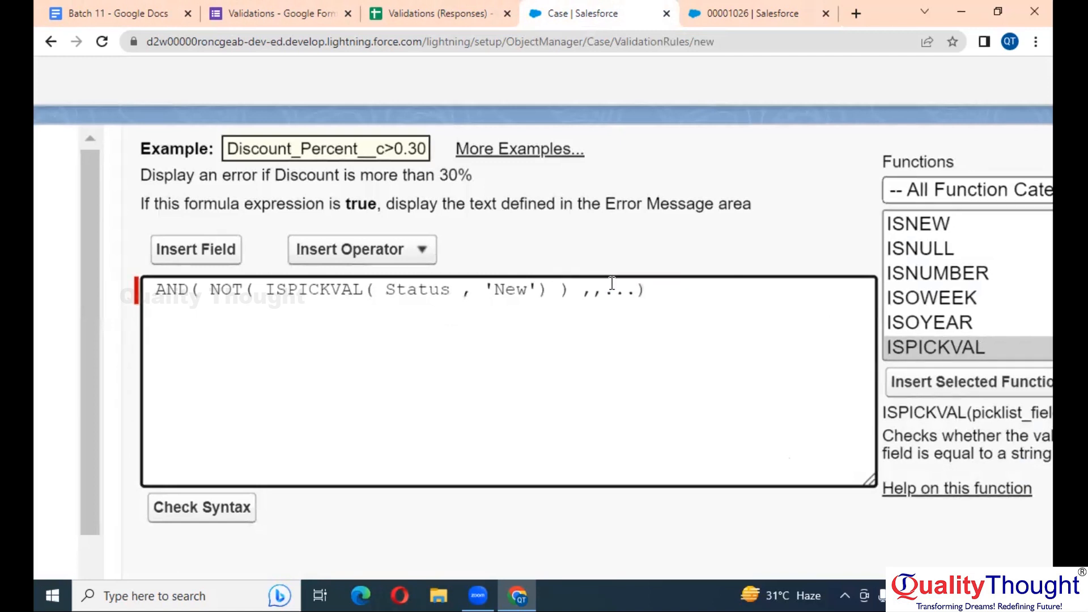
{"action": "left_click_drag", "start_coordinate": [637, 290], "coordinate": [592, 289]}
{"action": "key", "text": "BackSpace"}
Insert ISBLANK as the second condition of AND
{"action": "left_click", "coordinate": [1023, 300]}
{"action": "type", "text": "isb"}
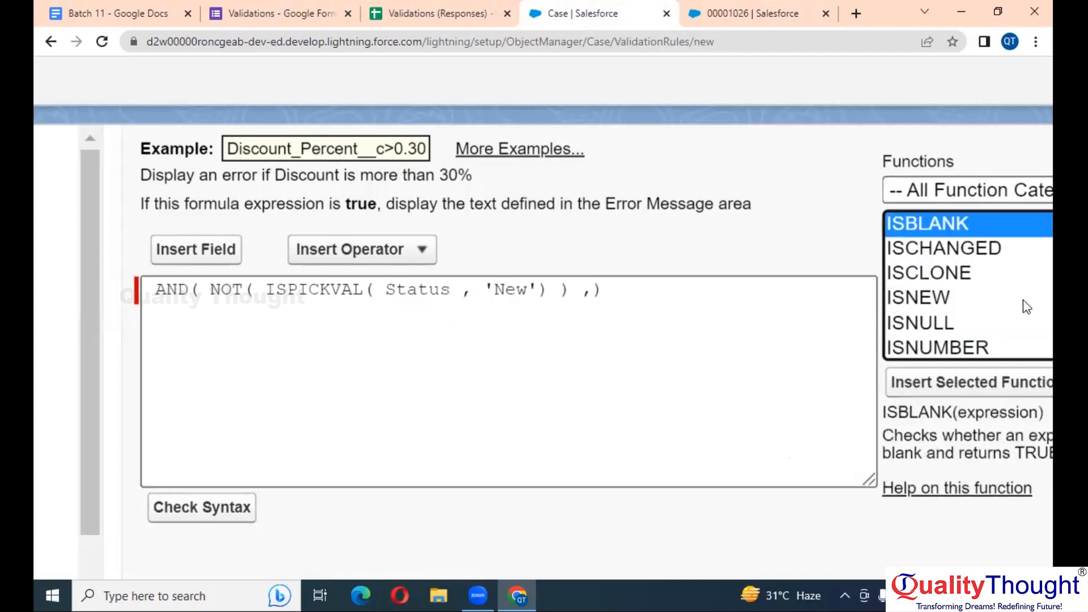
{"action": "left_click", "coordinate": [972, 381]}
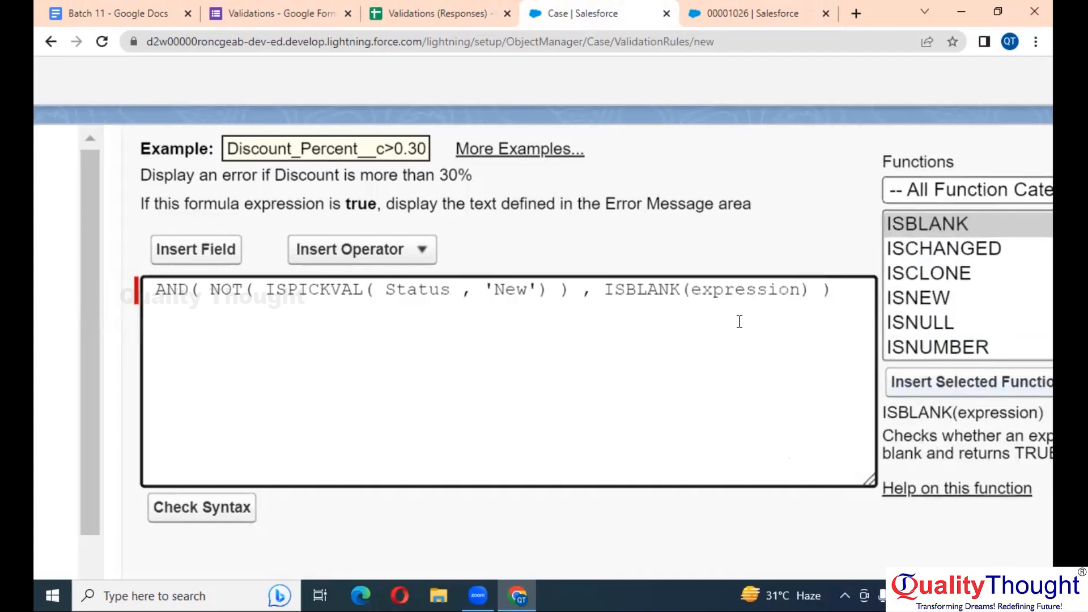
{"action": "double_click", "coordinate": [745, 290]}
Fill ISBLANK with the Case Contact ID field, giving ISBLANK( ContactId )
{"action": "left_click", "coordinate": [195, 250]}
{"action": "scroll", "coordinate": [386, 437], "scroll_direction": "down", "scroll_amount": 3}
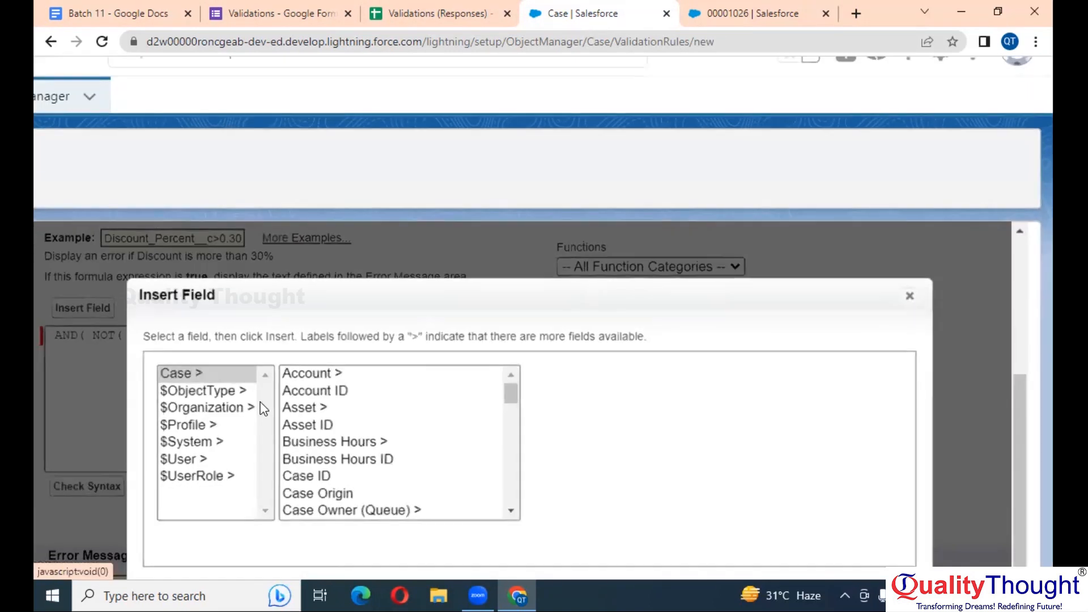
{"action": "left_click", "coordinate": [403, 431]}
{"action": "key", "text": "c"}
{"action": "key", "text": "o"}
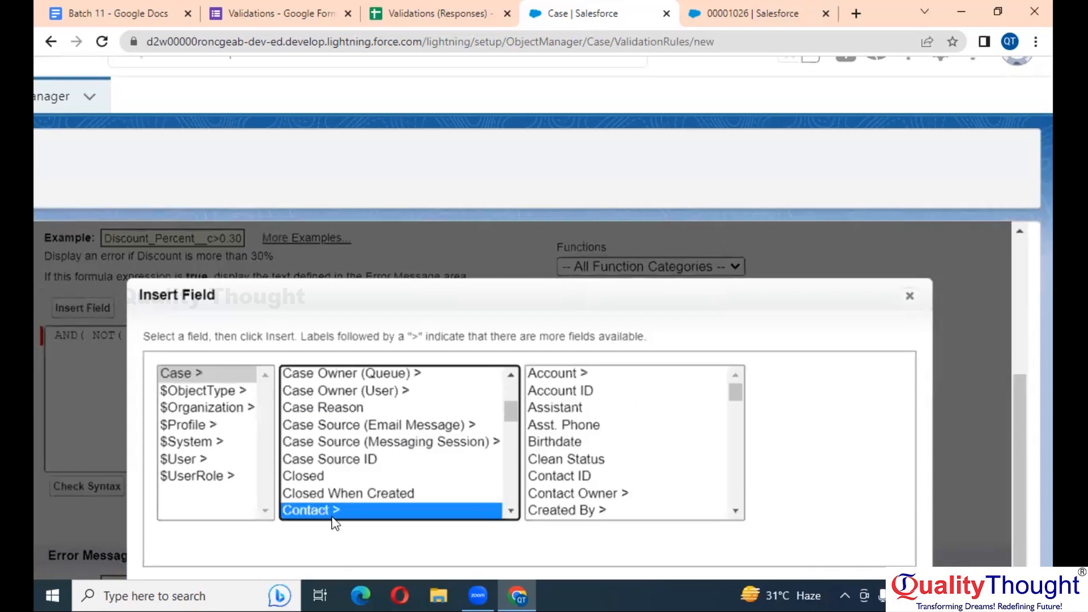
{"action": "scroll", "coordinate": [379, 445], "scroll_direction": "down", "scroll_amount": 1}
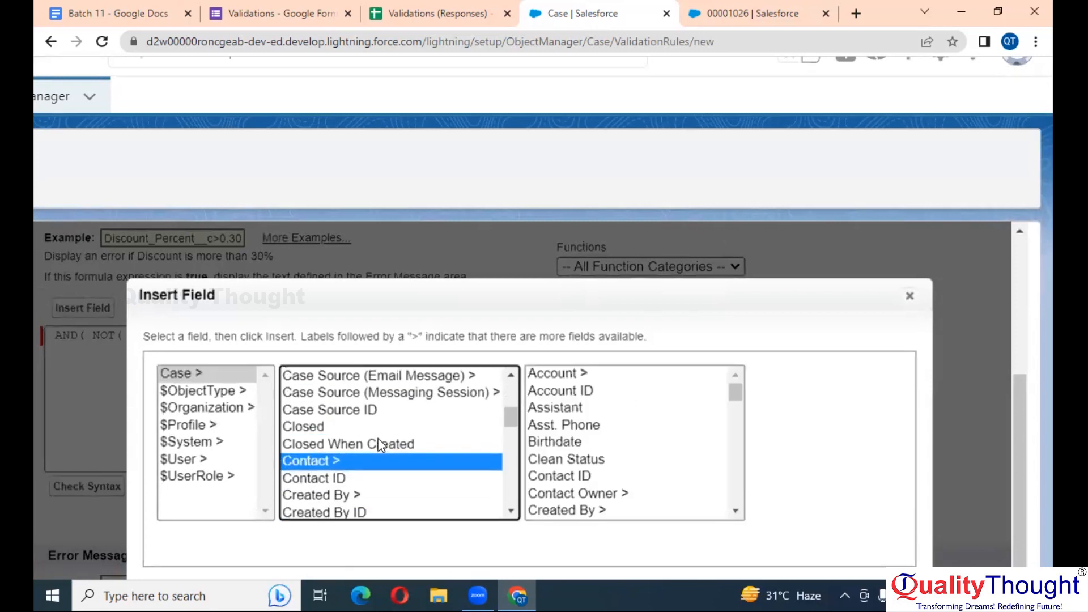
{"action": "left_click", "coordinate": [342, 478]}
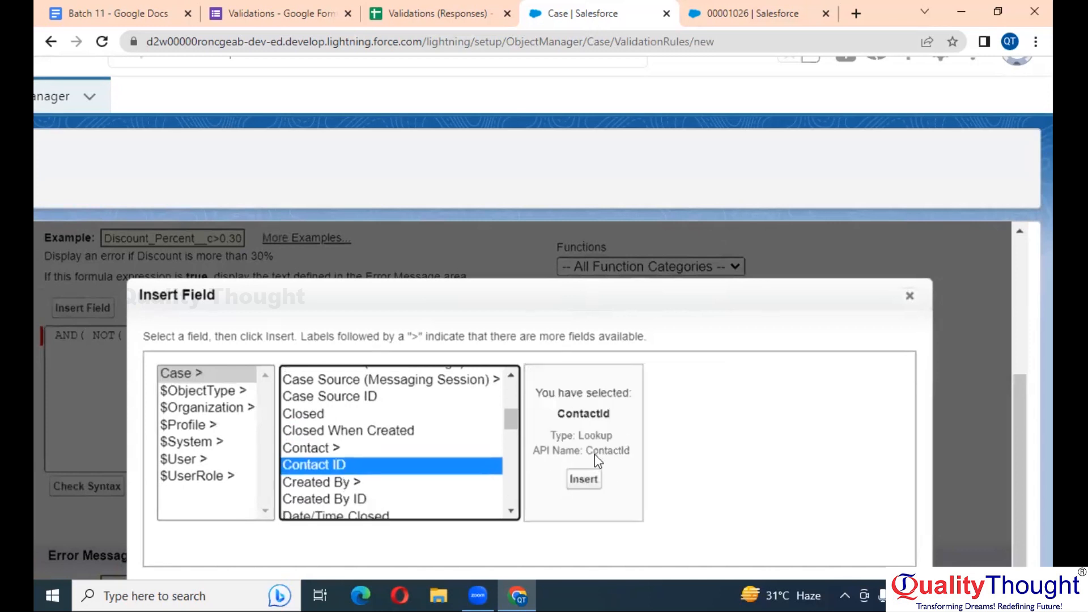
{"action": "scroll", "coordinate": [596, 438], "scroll_direction": "up", "scroll_amount": 2}
{"action": "scroll", "coordinate": [596, 438], "scroll_direction": "down", "scroll_amount": 3}
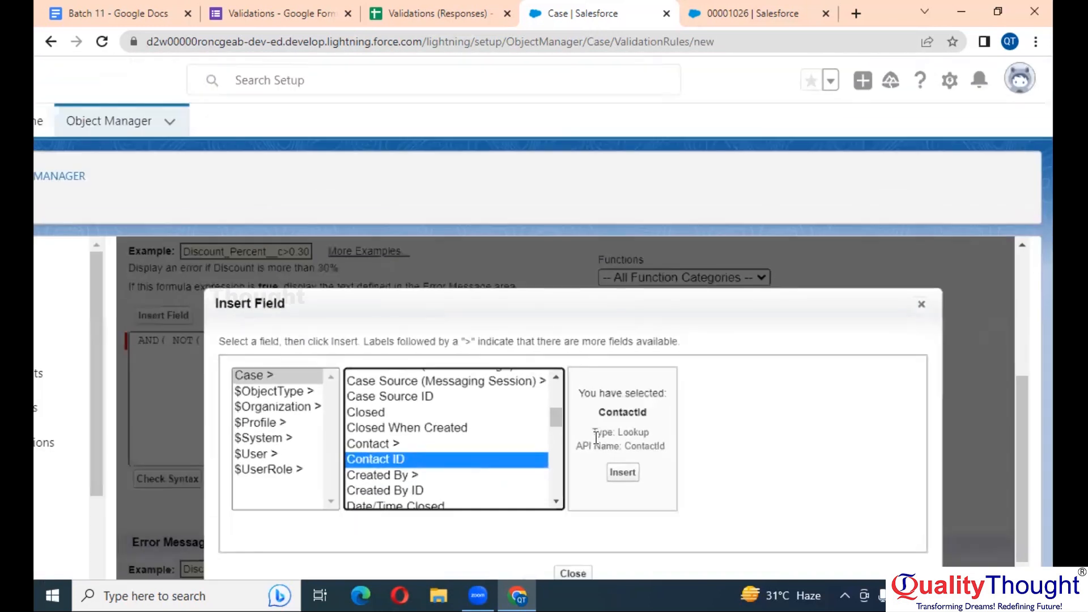
{"action": "left_click", "coordinate": [616, 475]}
Run Check Syntax on the formula and confirm it reports no errors
{"action": "left_click", "coordinate": [742, 13]}
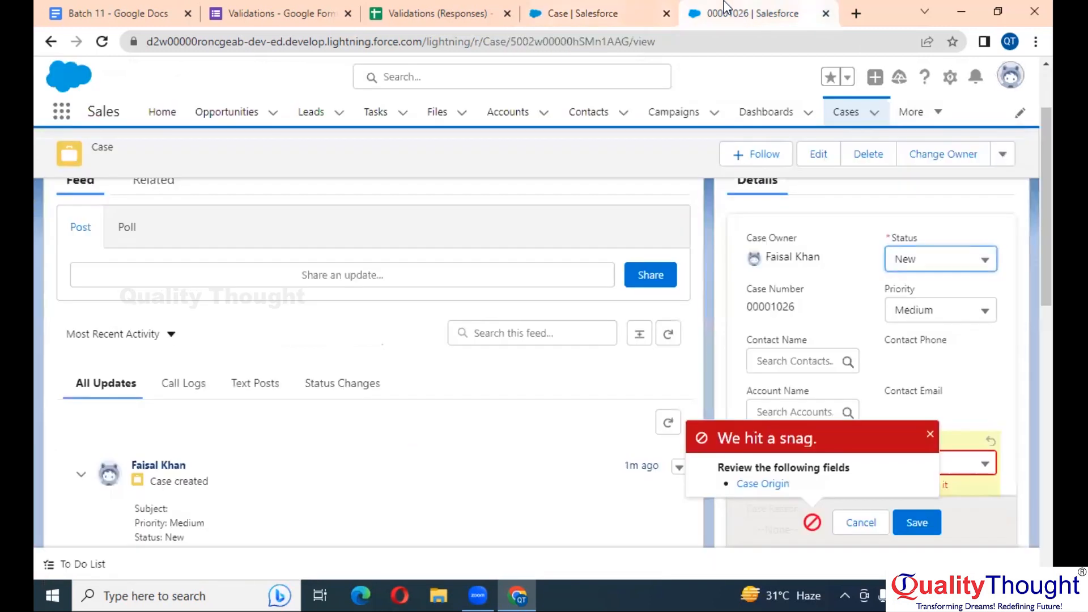
{"action": "scroll", "coordinate": [849, 311], "scroll_direction": "down", "scroll_amount": 1}
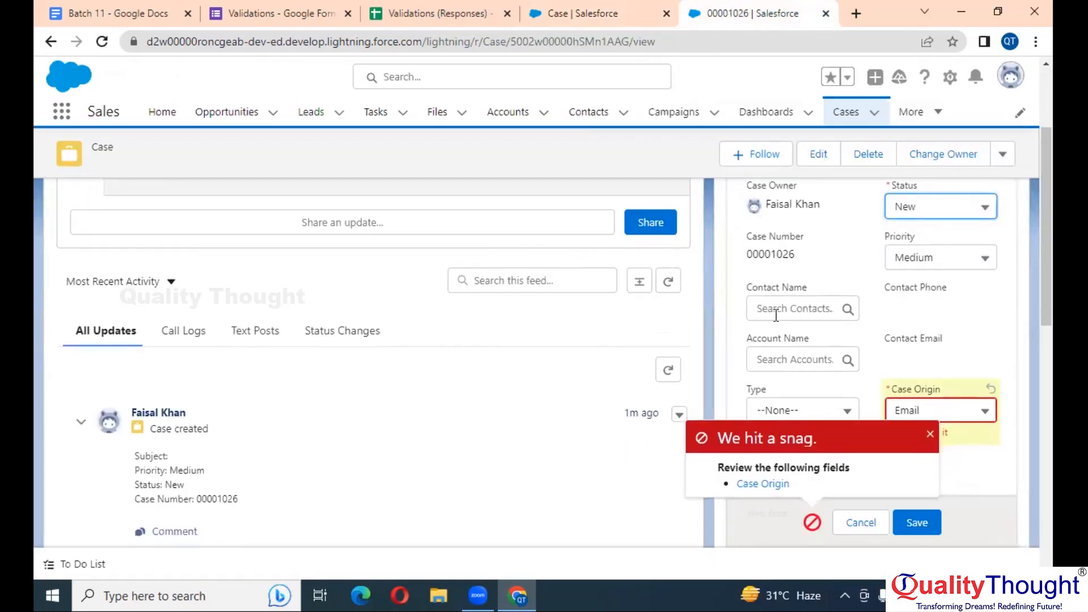
{"action": "left_click", "coordinate": [601, 8]}
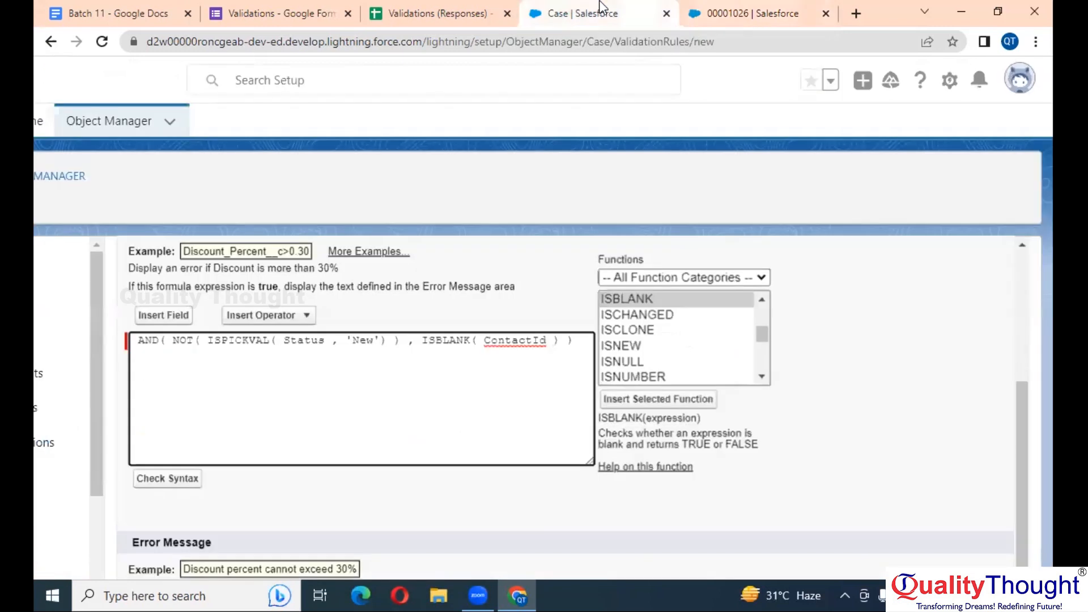
{"action": "left_click", "coordinate": [181, 479]}
{"action": "scroll", "coordinate": [352, 433], "scroll_direction": "down", "scroll_amount": 7}
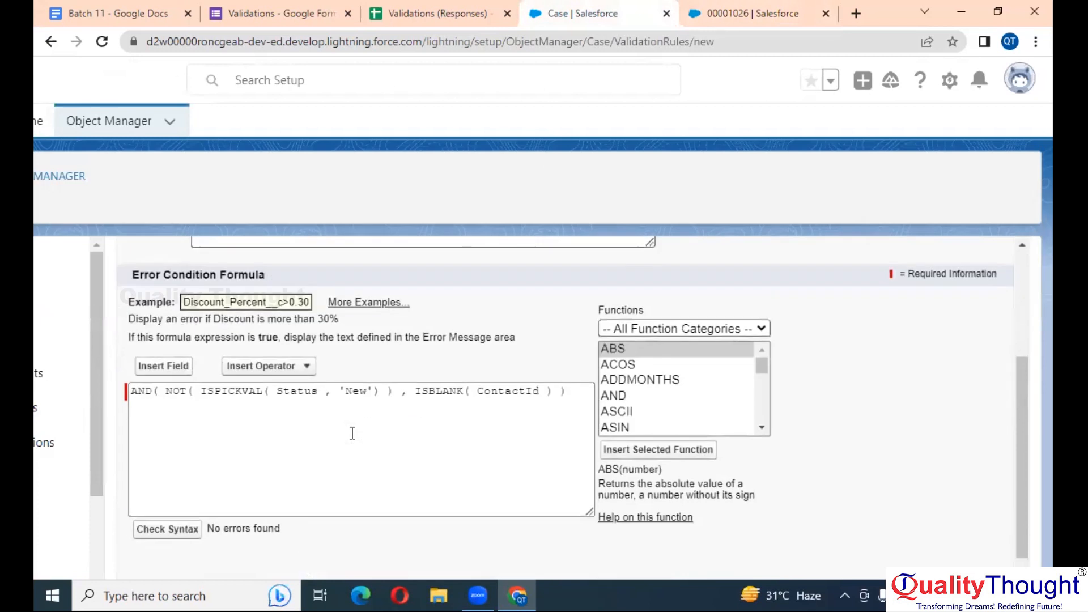
{"action": "scroll", "coordinate": [352, 433], "scroll_direction": "down", "scroll_amount": 2}
{"action": "left_click", "coordinate": [345, 436]}
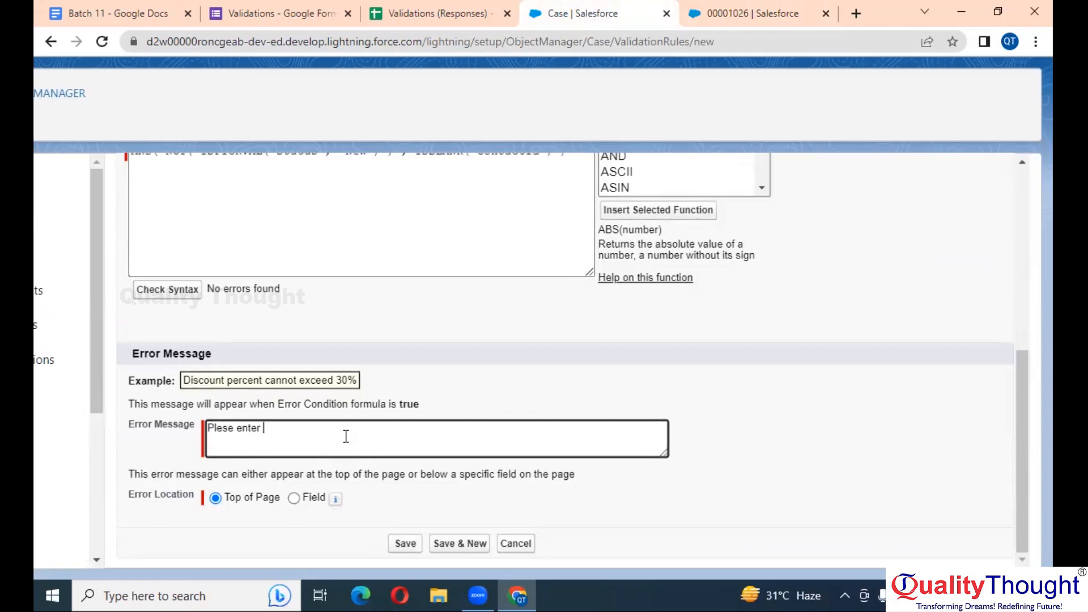
Enter the error message 'Please enter the Contact'
{"action": "type", "text": "Plese enter the Contact"}
{"action": "left_click", "coordinate": [223, 428]}
{"action": "type", "text": "act"}
Show the error at the Contact Name field and save the rule
{"action": "left_click", "coordinate": [298, 503]}
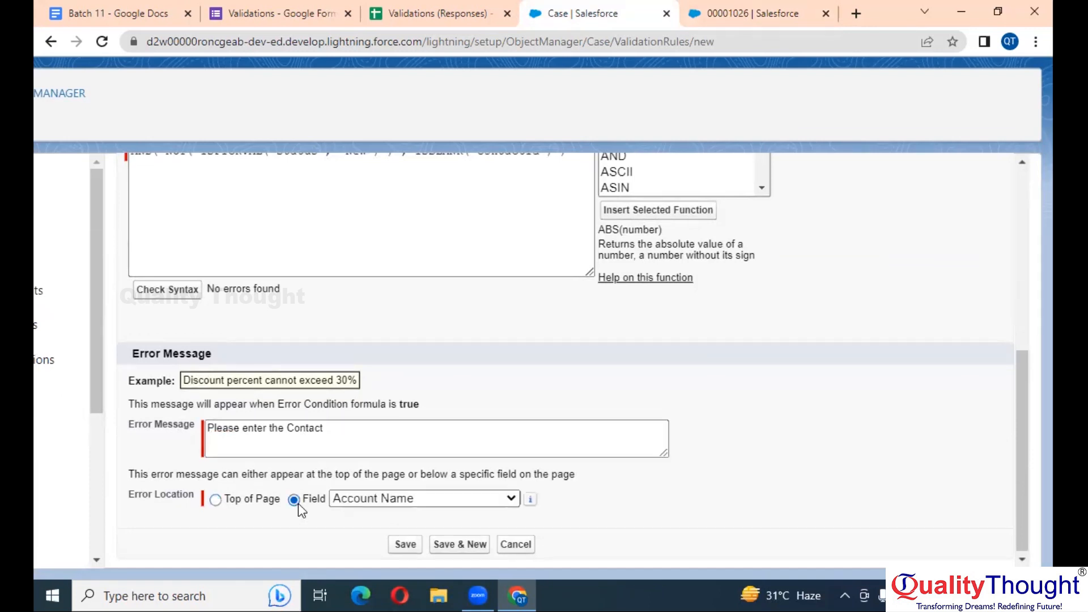
{"action": "left_click", "coordinate": [383, 502]}
{"action": "type", "text": "co"}
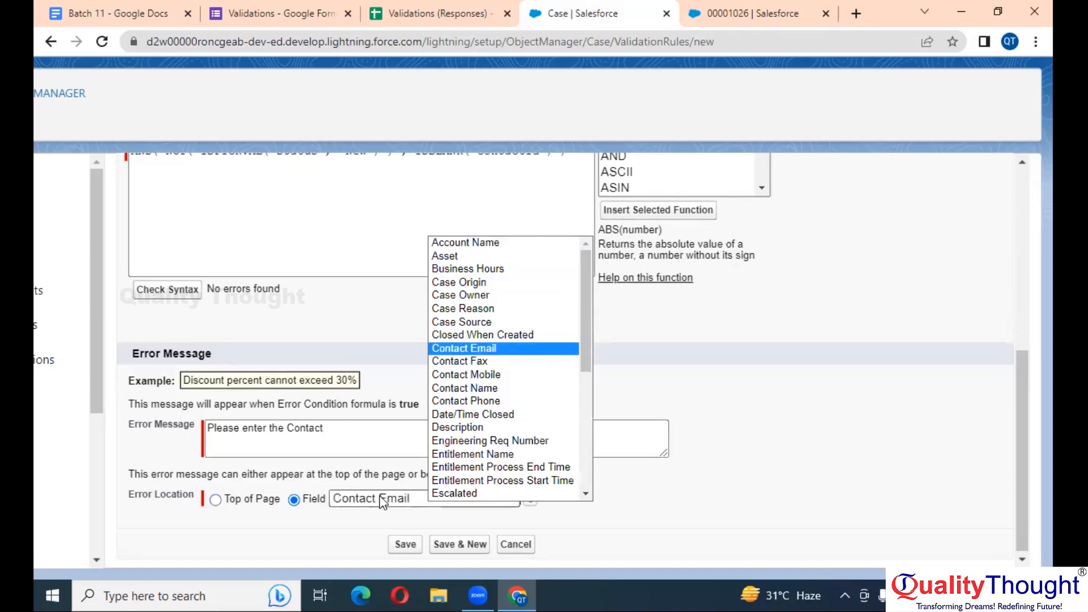
{"action": "key", "text": "Down"}
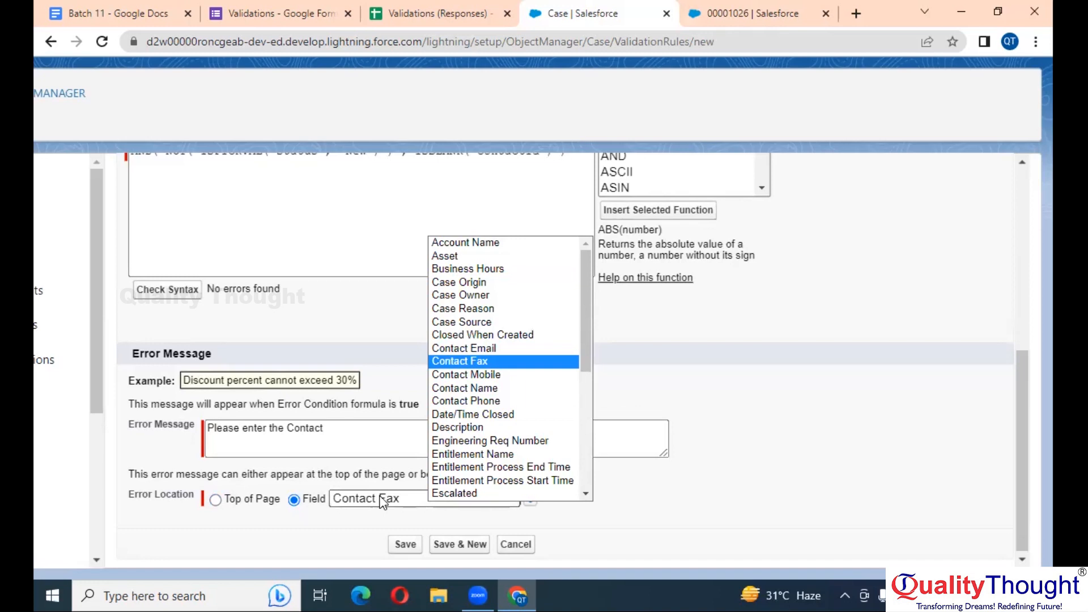
{"action": "key", "text": "Down"}
{"action": "key", "text": "Down"}
{"action": "key", "text": "Down"}
{"action": "key", "text": "Down"}
{"action": "key", "text": "Down"}
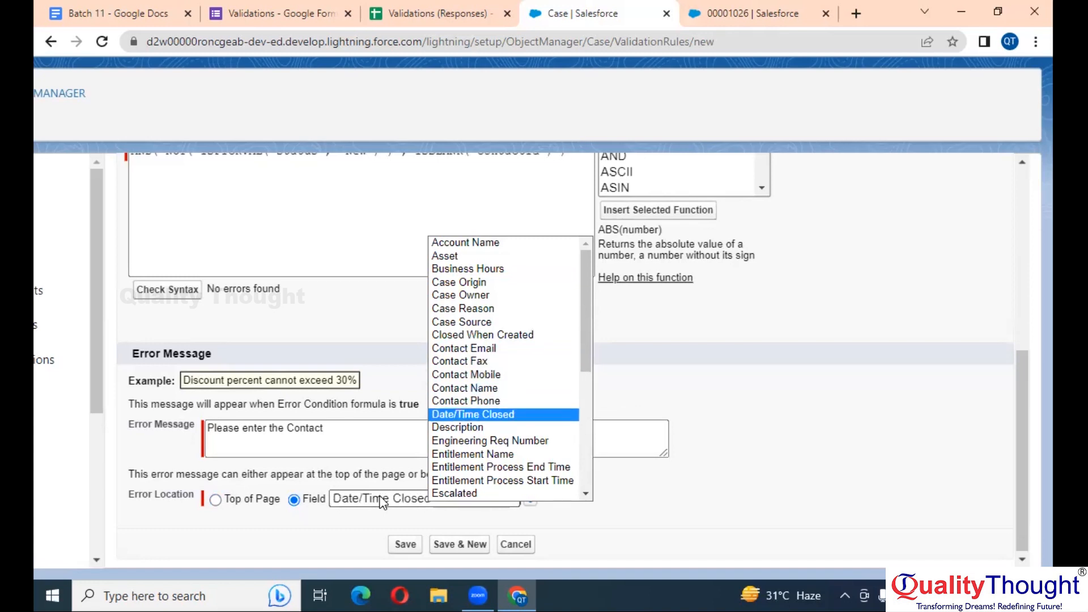
{"action": "key", "text": "Down"}
{"action": "key", "text": "Down"}
{"action": "key", "text": "Down"}
{"action": "key", "text": "Down"}
{"action": "key", "text": "Down"}
{"action": "key", "text": "Down"}
{"action": "key", "text": "Down"}
{"action": "key", "text": "Down"}
{"action": "key", "text": "Down"}
{"action": "key", "text": "Down"}
{"action": "key", "text": "Down"}
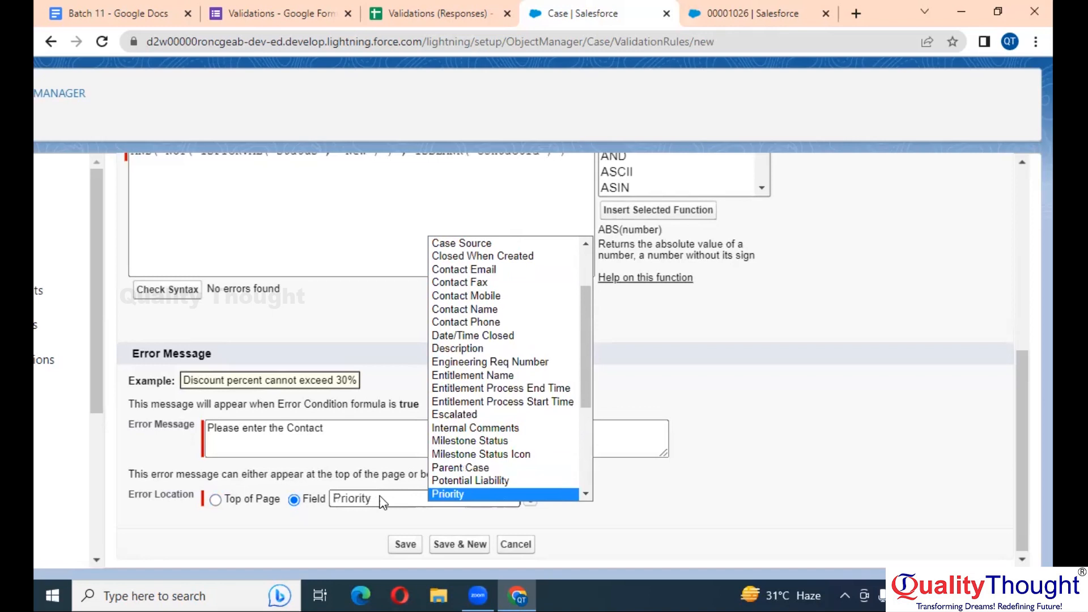
{"action": "key", "text": "Down"}
{"action": "key", "text": "Down"}
{"action": "key", "text": "Down"}
{"action": "key", "text": "Down"}
{"action": "key", "text": "Down"}
{"action": "key", "text": "Down"}
{"action": "key", "text": "Down"}
{"action": "key", "text": "Down"}
{"action": "key", "text": "Down"}
{"action": "key", "text": "Down"}
{"action": "key", "text": "Down"}
{"action": "key", "text": "Down"}
{"action": "key", "text": "Down"}
{"action": "key", "text": "Up"}
{"action": "key", "text": "Up"}
{"action": "key", "text": "Up"}
{"action": "key", "text": "Up"}
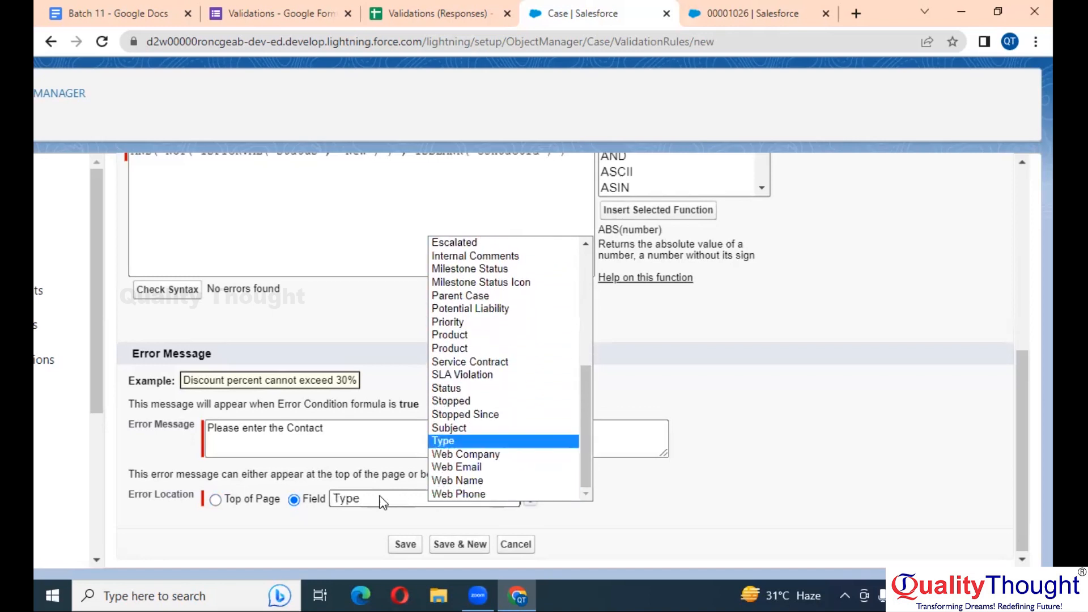
{"action": "key", "text": "Up"}
{"action": "key", "text": "Up"}
{"action": "key", "text": "Up"}
{"action": "key", "text": "Up"}
{"action": "key", "text": "Up"}
{"action": "key", "text": "Up"}
{"action": "key", "text": "Up"}
{"action": "key", "text": "Up"}
{"action": "key", "text": "Up"}
{"action": "key", "text": "Up"}
{"action": "key", "text": "Up"}
{"action": "key", "text": "Up"}
{"action": "key", "text": "Up"}
{"action": "key", "text": "Up"}
{"action": "key", "text": "Up"}
{"action": "key", "text": "Up"}
{"action": "key", "text": "Up"}
{"action": "key", "text": "Up"}
{"action": "key", "text": "Up"}
{"action": "key", "text": "Up"}
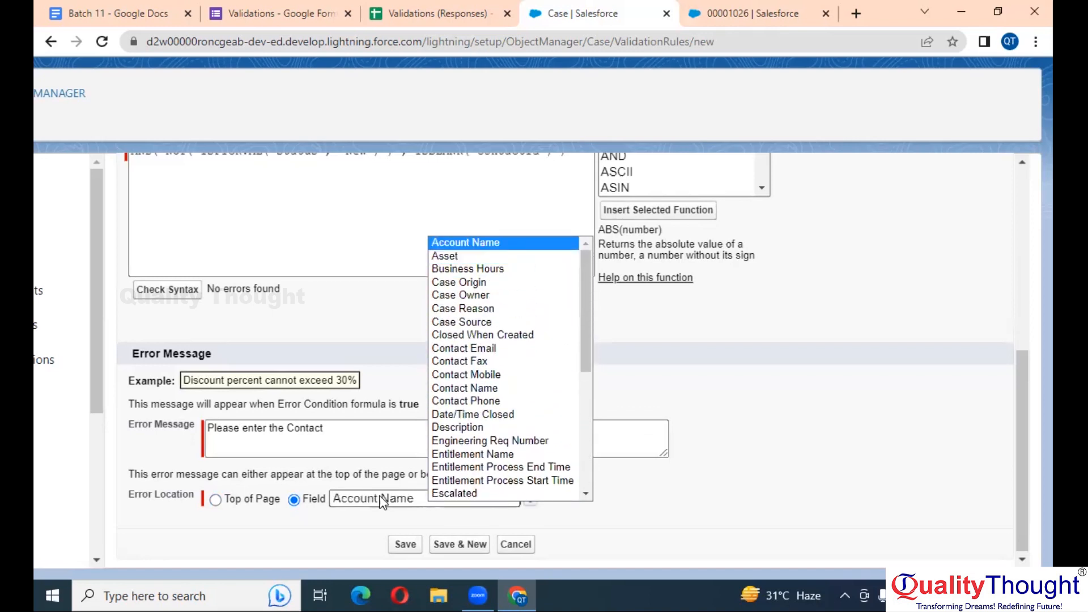
{"action": "key", "text": "Down"}
{"action": "key", "text": "Down"}
{"action": "key", "text": "Down"}
{"action": "key", "text": "Down"}
{"action": "key", "text": "Down"}
{"action": "key", "text": "Down"}
{"action": "key", "text": "Down"}
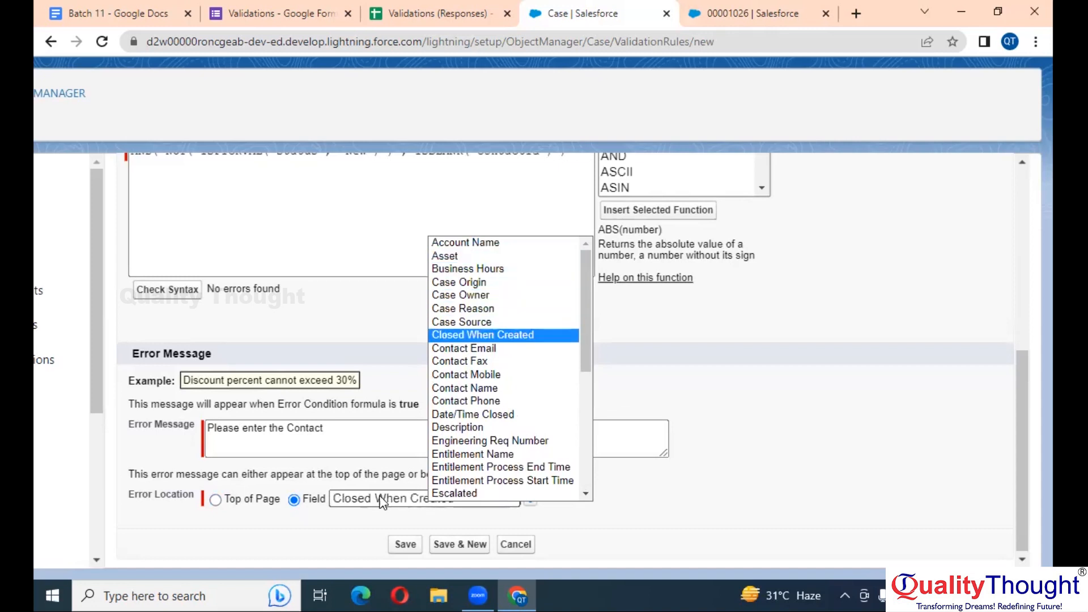
{"action": "key", "text": "Down"}
{"action": "key", "text": "Down"}
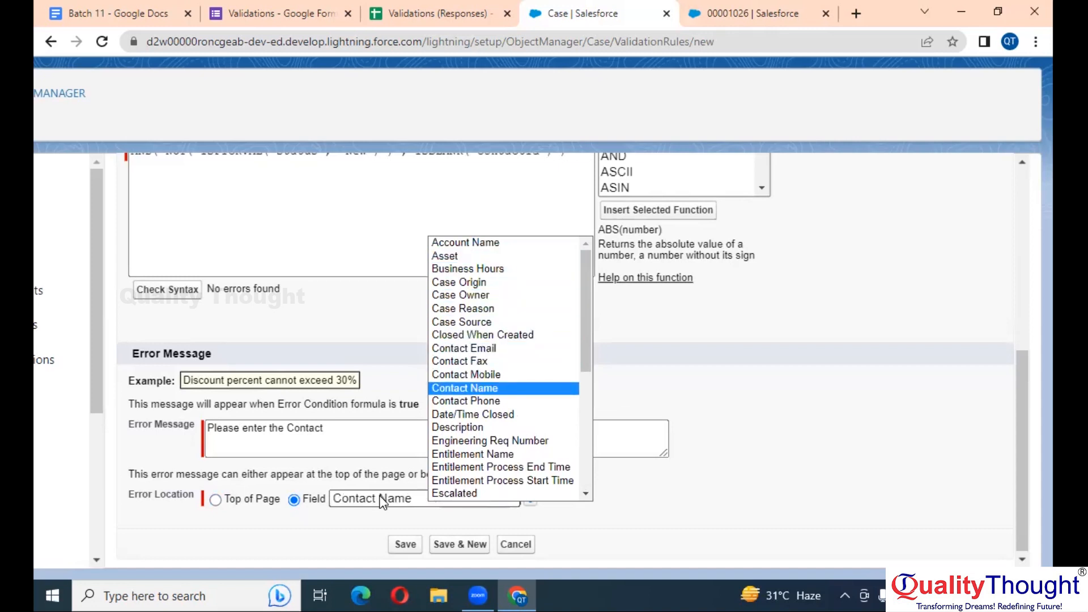
{"action": "key", "text": "Return"}
{"action": "left_click", "coordinate": [404, 545]}
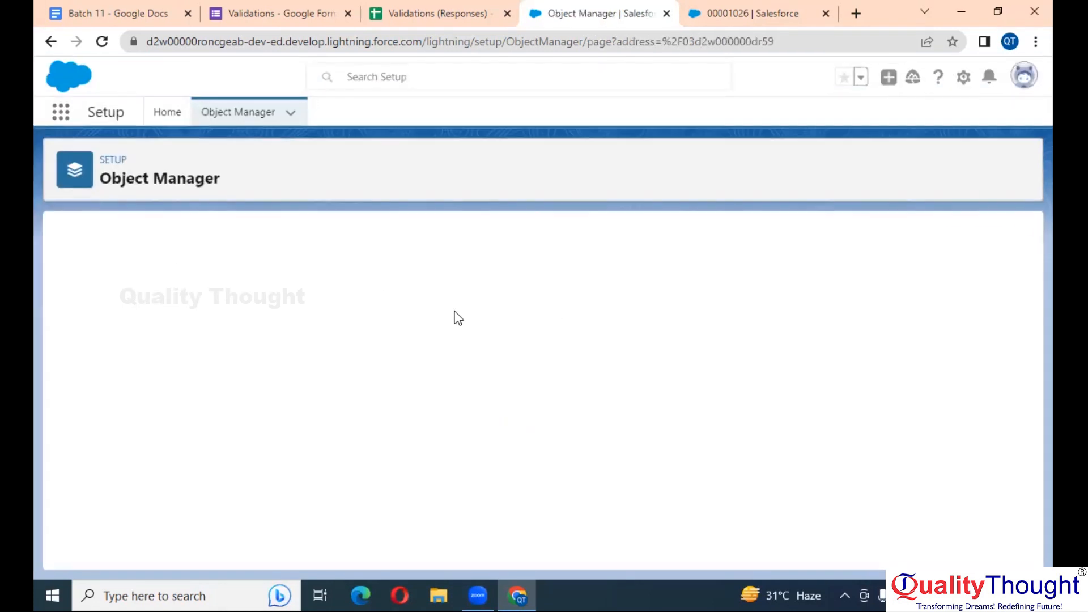
Reload case 00001026 and try saving it with Status Working and no contact, to test the rule
{"action": "left_click", "coordinate": [731, 4]}
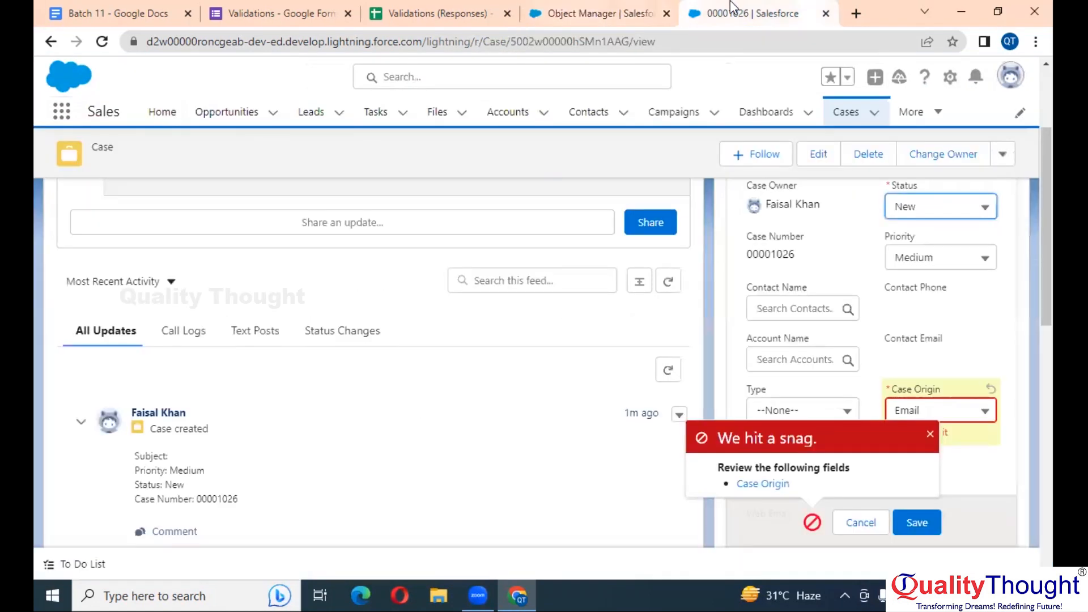
{"action": "left_click", "coordinate": [102, 42]}
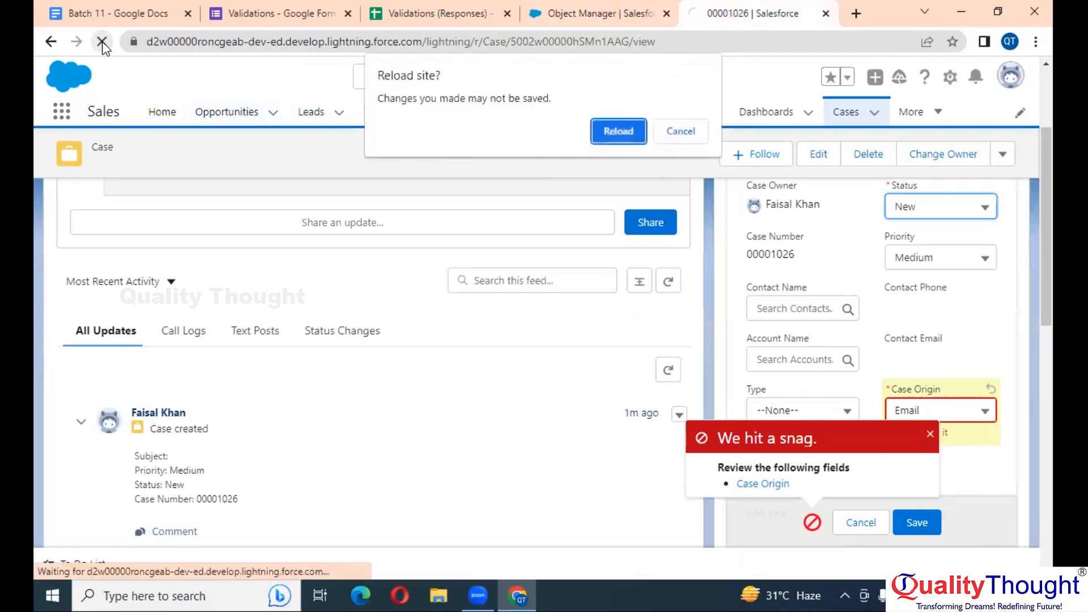
{"action": "left_click", "coordinate": [624, 131]}
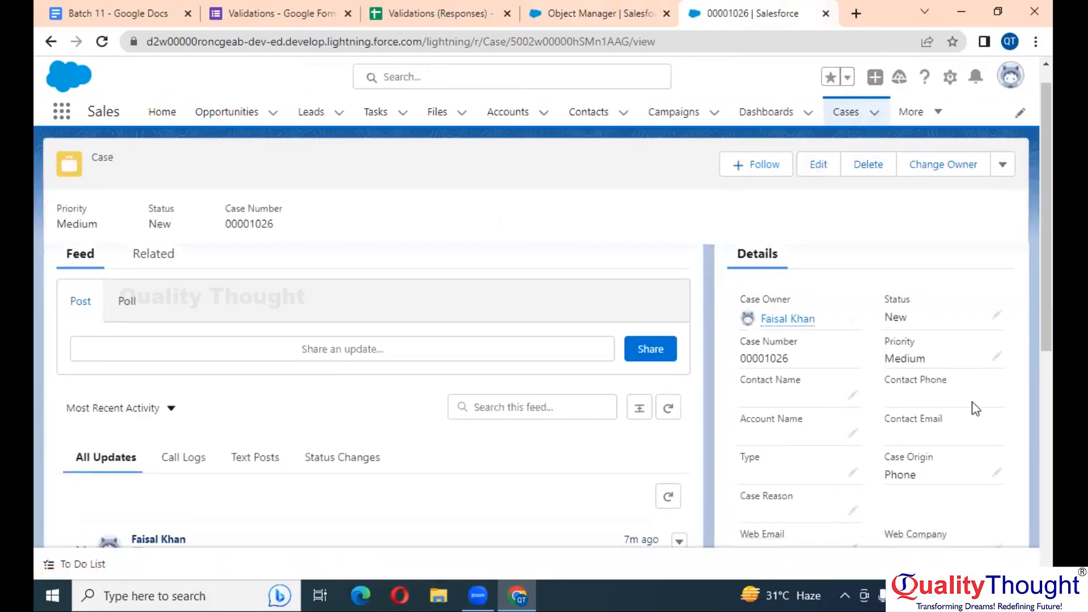
{"action": "scroll", "coordinate": [971, 401], "scroll_direction": "down", "scroll_amount": 1}
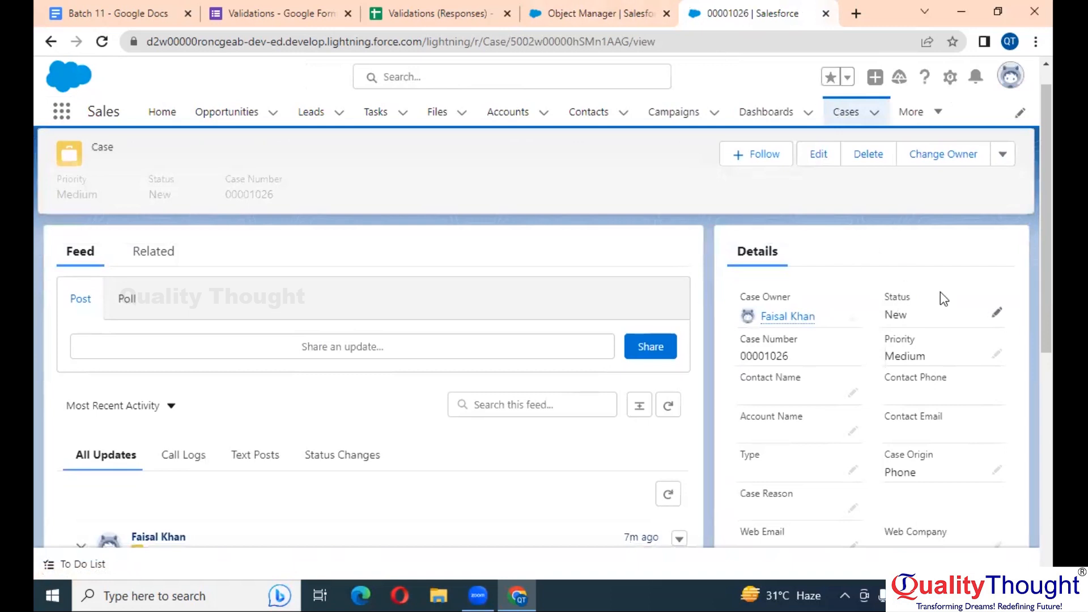
{"action": "double_click", "coordinate": [907, 317]}
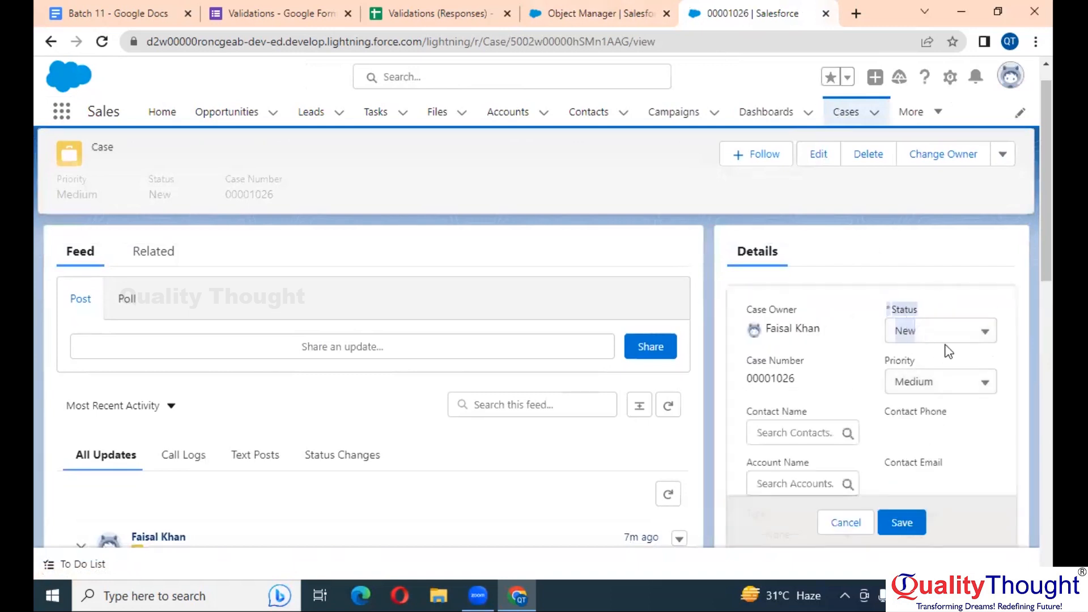
{"action": "left_click", "coordinate": [963, 340]}
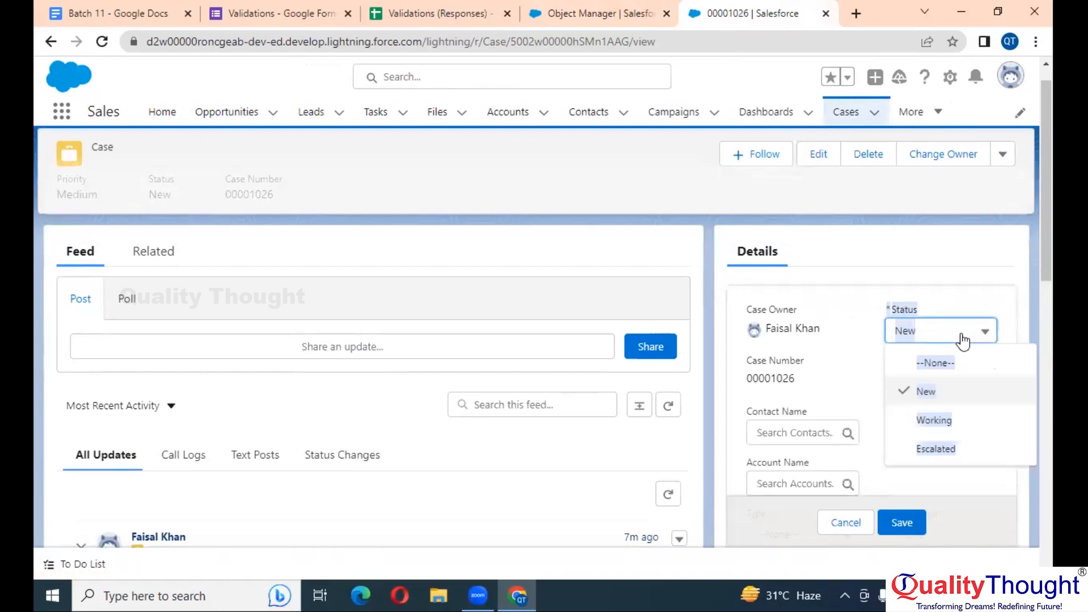
{"action": "left_click", "coordinate": [948, 419]}
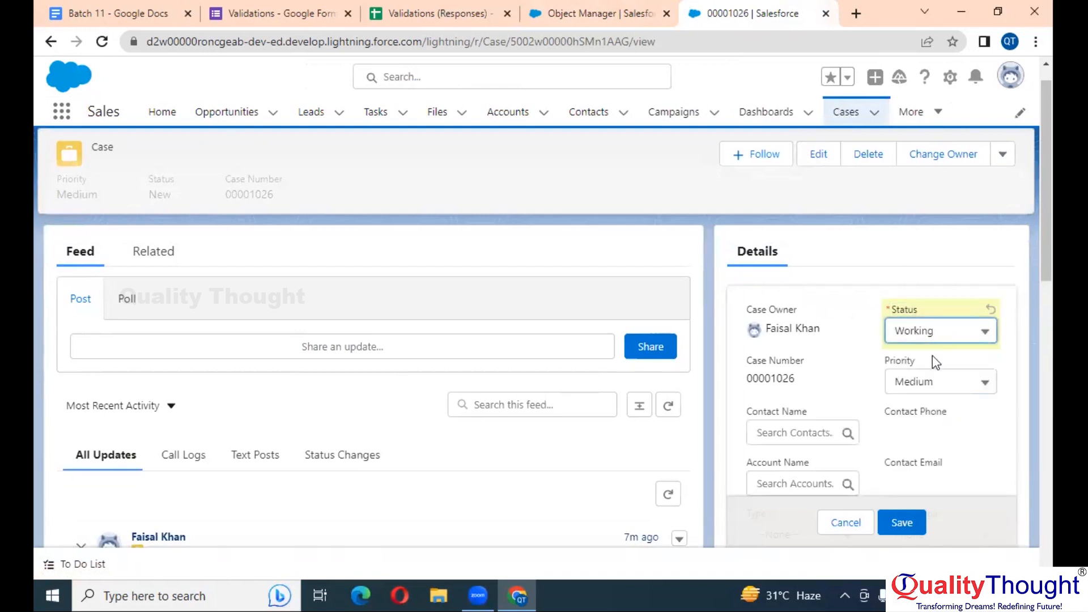
{"action": "scroll", "coordinate": [930, 425], "scroll_direction": "down", "scroll_amount": 1}
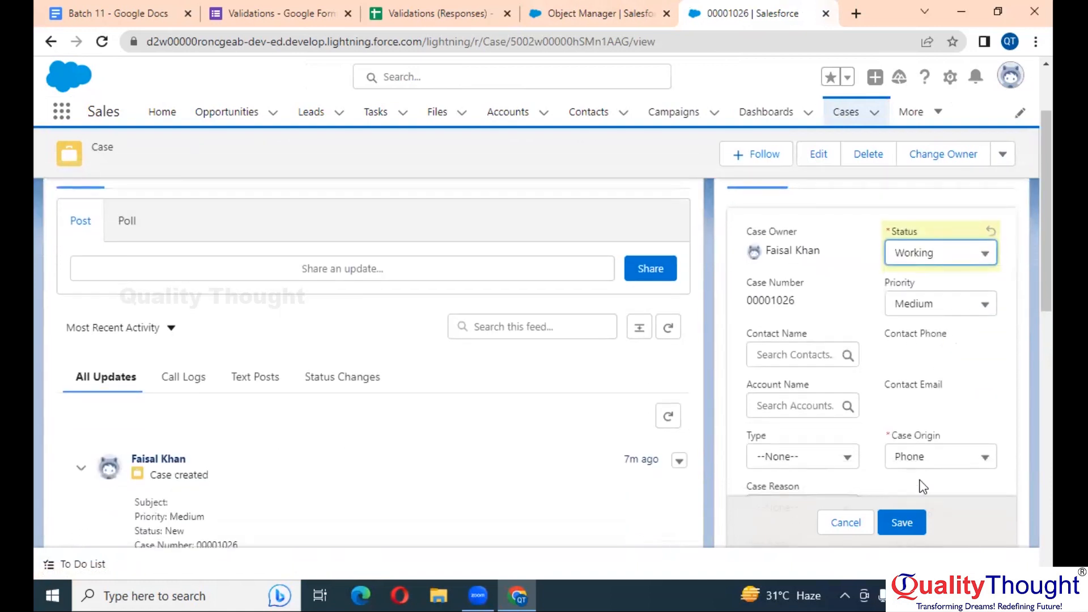
{"action": "left_click", "coordinate": [908, 523]}
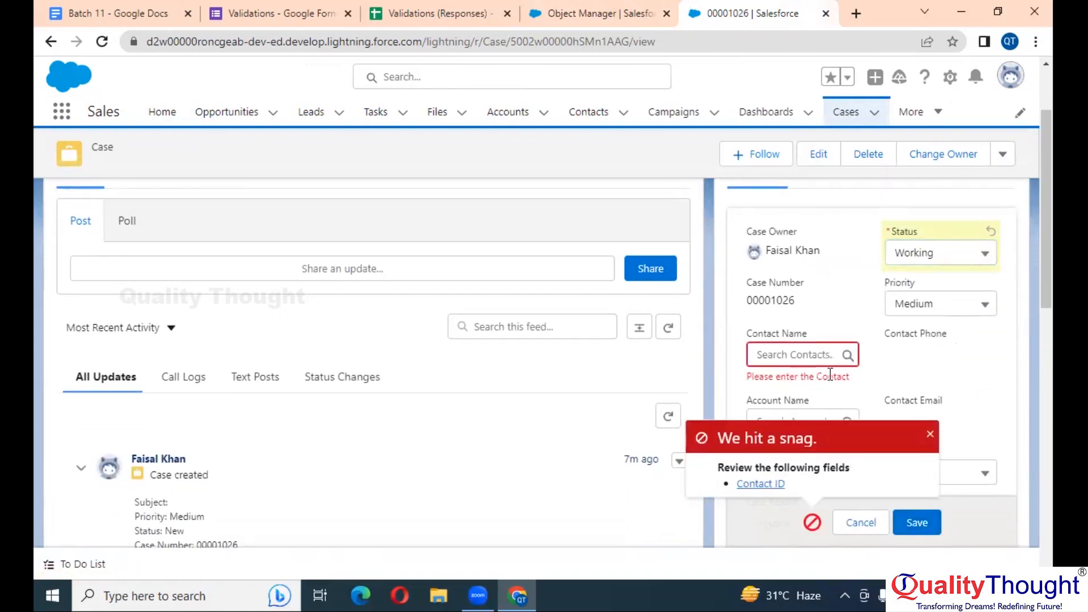
Set the case Status back to New and save
{"action": "left_click", "coordinate": [954, 256]}
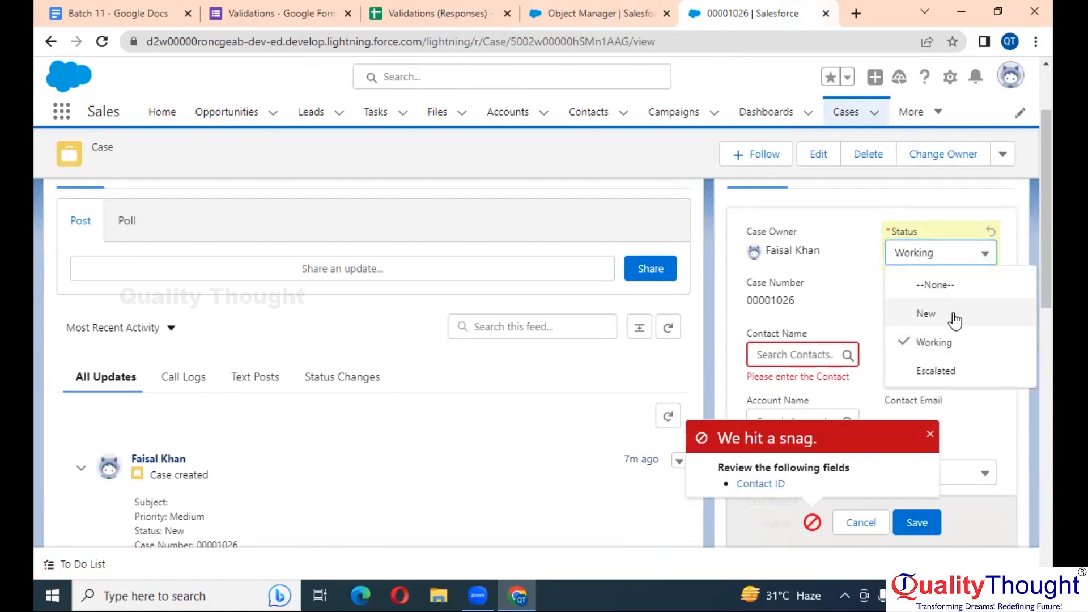
{"action": "left_click", "coordinate": [955, 318]}
{"action": "left_click", "coordinate": [916, 522]}
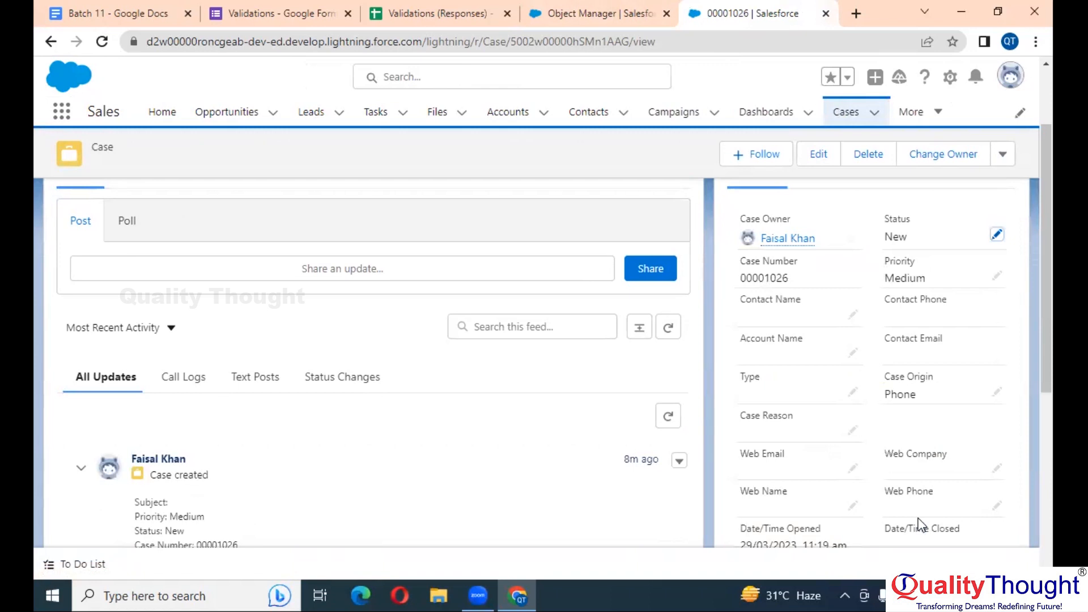
Copy the whole error condition formula from the Contact validation rule page
{"action": "left_click", "coordinate": [594, 13]}
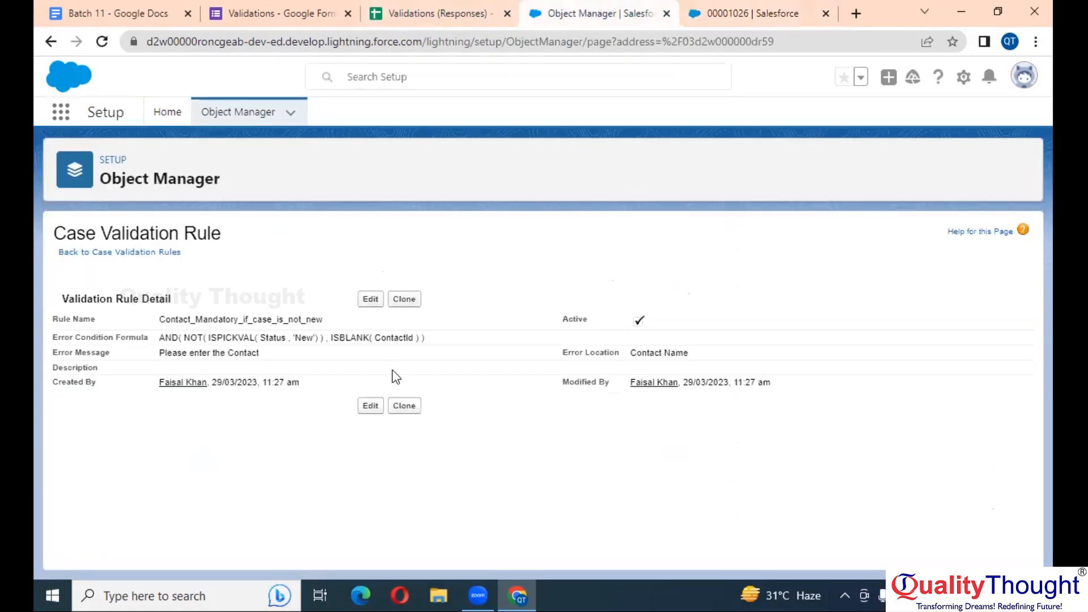
{"action": "left_click_drag", "start_coordinate": [448, 340], "coordinate": [159, 347]}
{"action": "key", "text": "ctrl+c"}
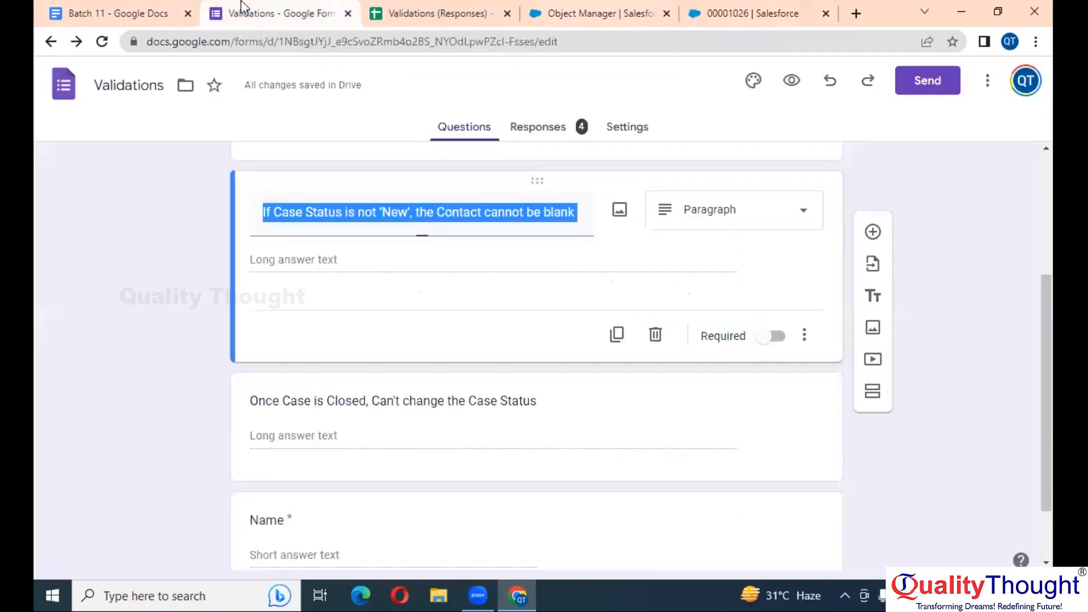
{"action": "left_click", "coordinate": [242, 8]}
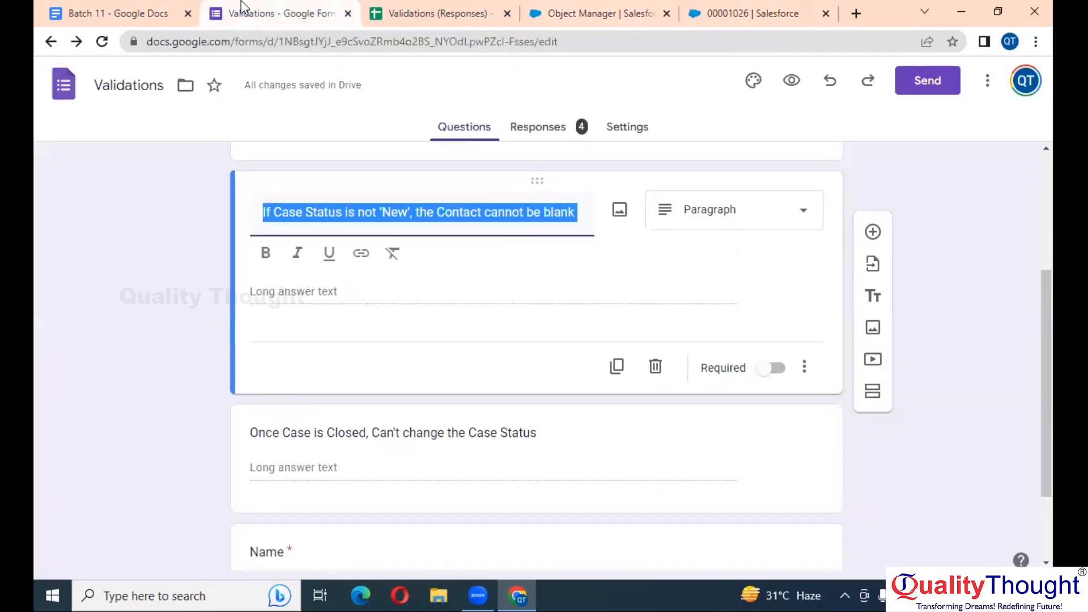
Paste the Contact validation formula on a new line in the Batch 11 notes
{"action": "left_click", "coordinate": [162, 10]}
{"action": "key", "text": "Return"}
{"action": "key", "text": "Return"}
{"action": "key", "text": "ctrl+v"}
{"action": "key", "text": "Return"}
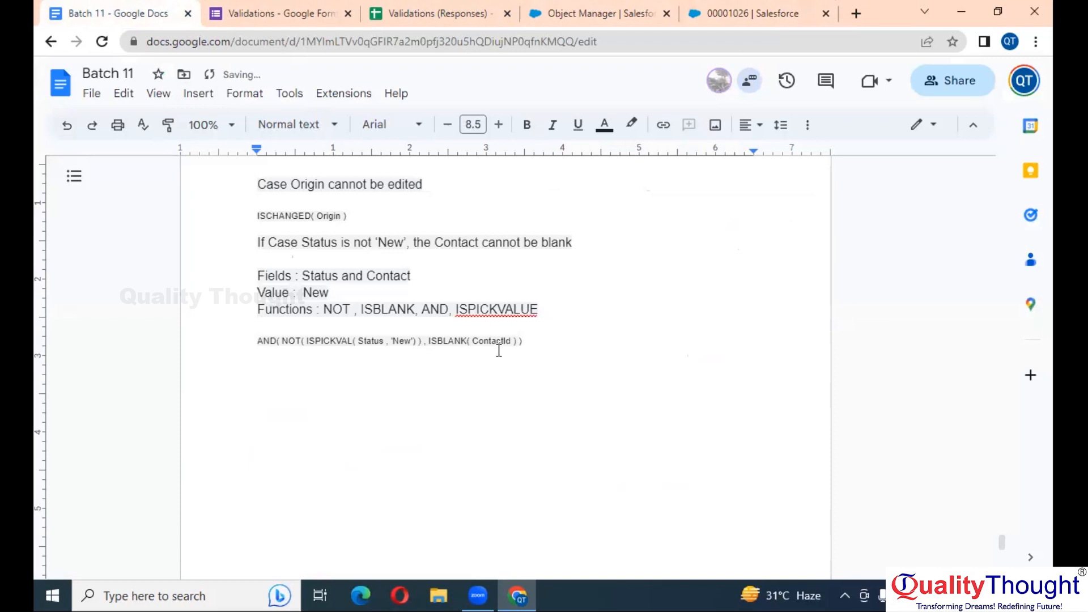
Copy the form's second question and paste it as 'Once Case is Closed, Can't change the Case Status'
{"action": "left_click", "coordinate": [276, 8]}
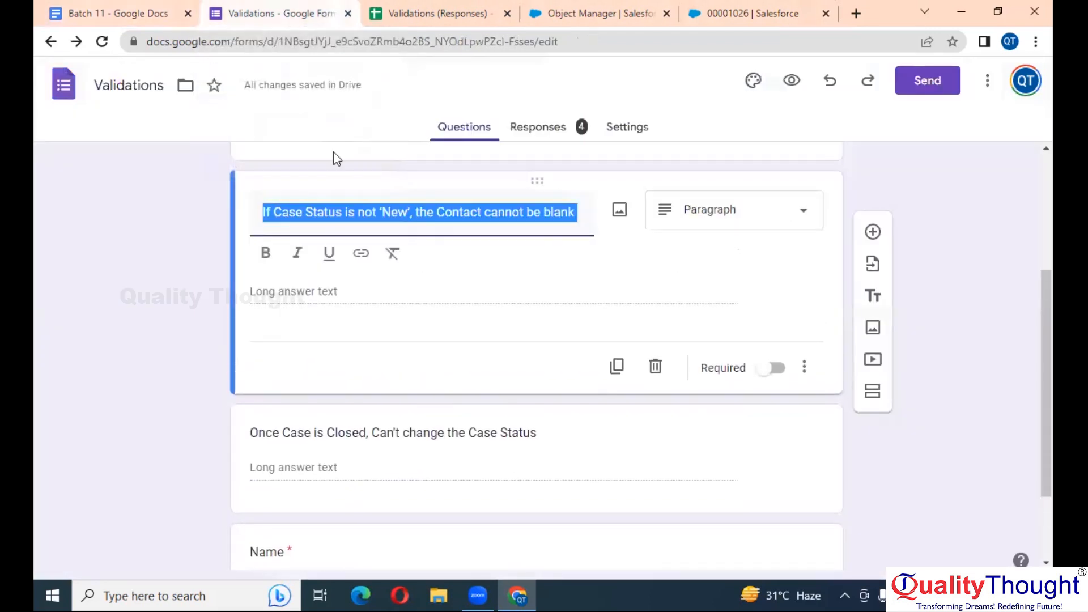
{"action": "scroll", "coordinate": [413, 376], "scroll_direction": "down", "scroll_amount": 2}
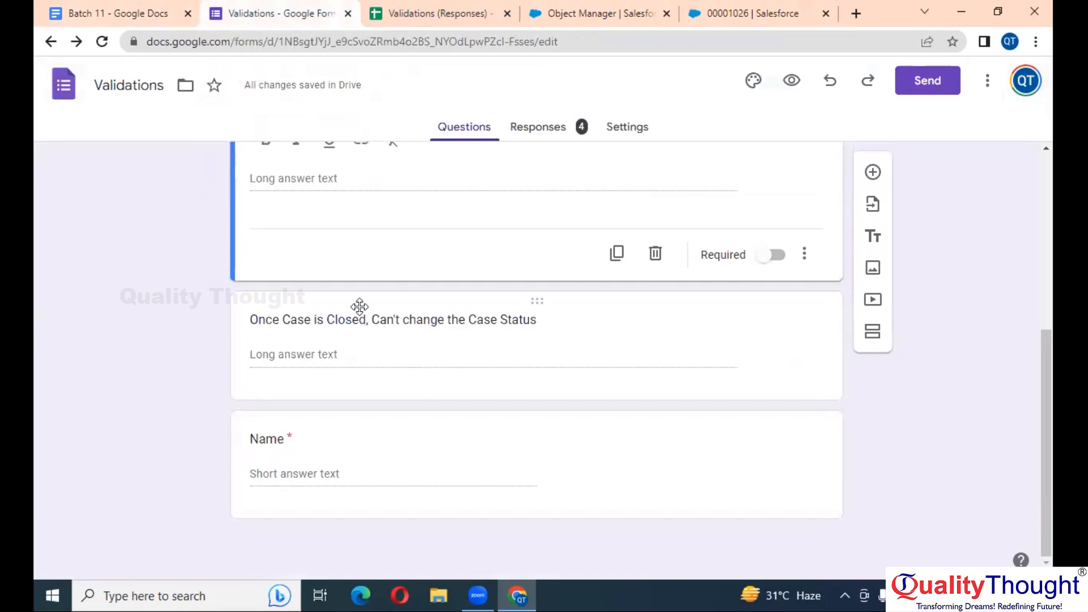
{"action": "left_click", "coordinate": [391, 324]}
{"action": "key", "text": "ctrl+c"}
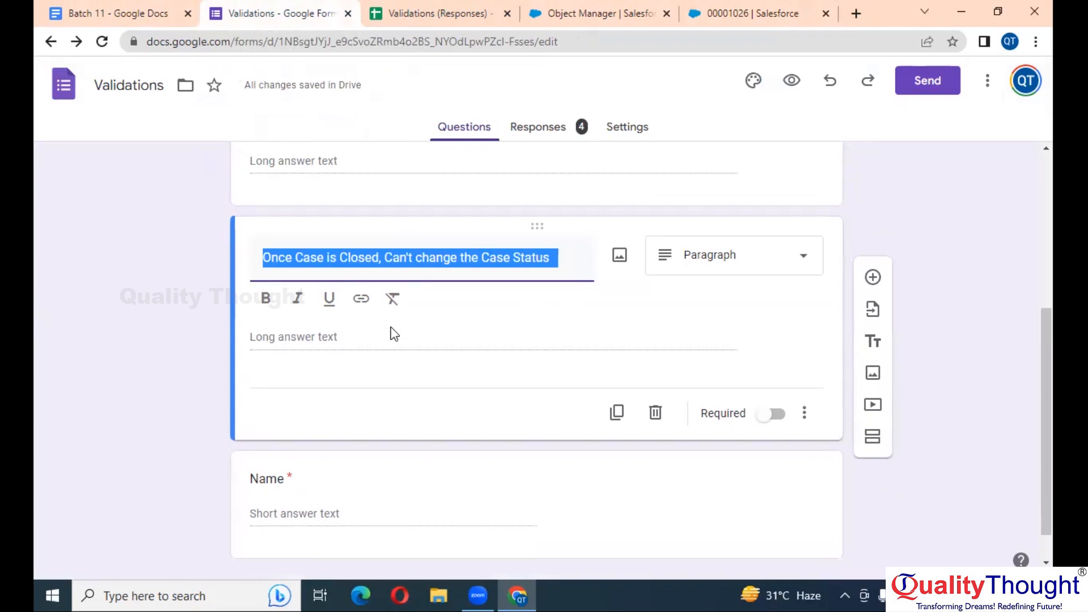
{"action": "left_click", "coordinate": [104, 8]}
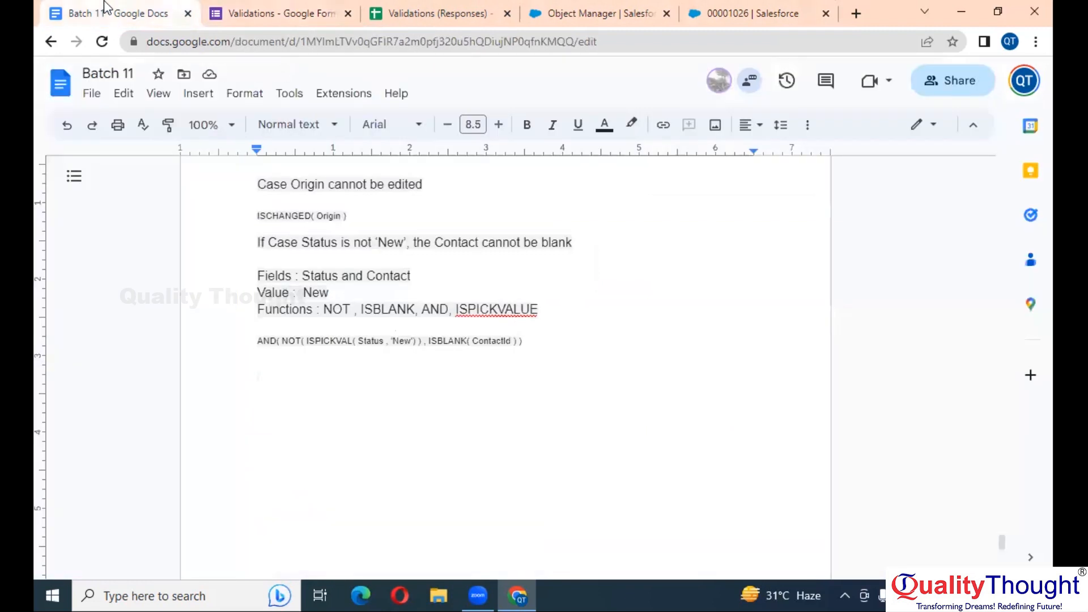
{"action": "key", "text": "ctrl+v"}
{"action": "key", "text": "Return"}
{"action": "key", "text": "Return"}
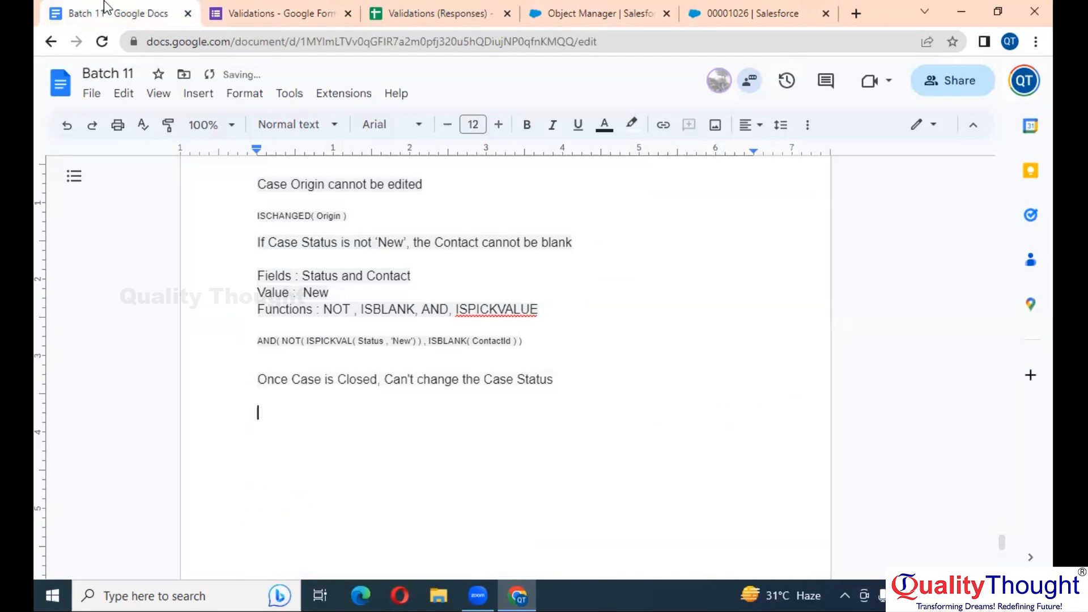
{"action": "double_click", "coordinate": [367, 387]}
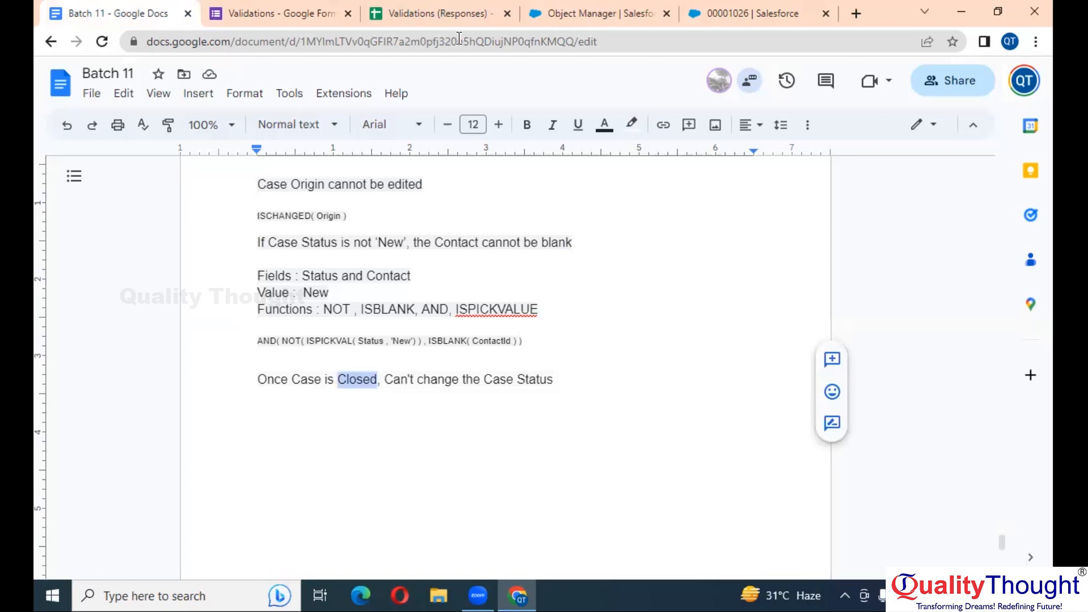
{"action": "left_click", "coordinate": [779, 8]}
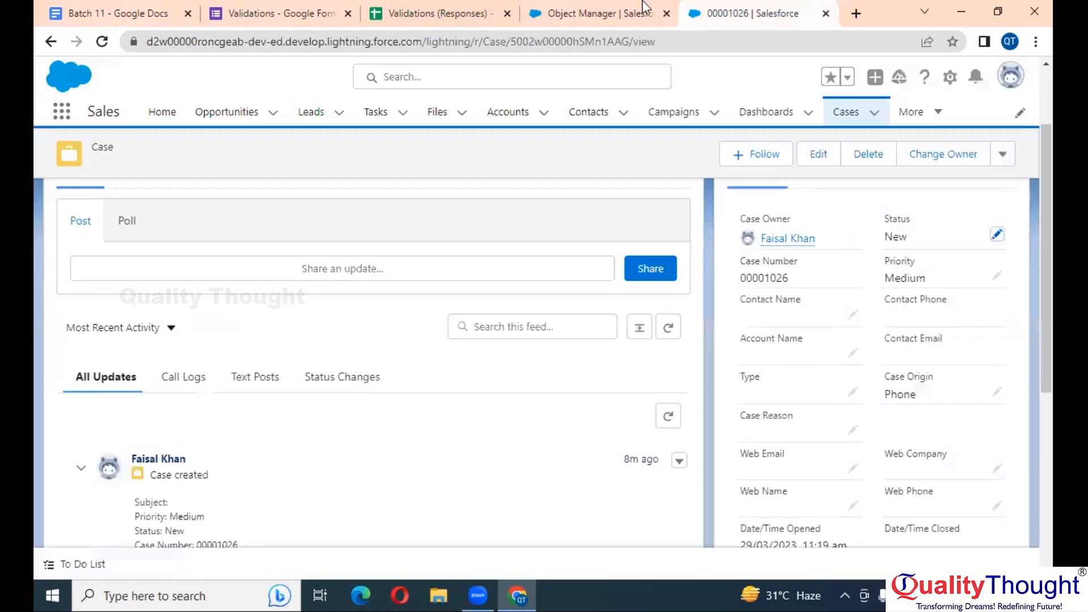
Confirm case 00001026's Status picklist lacks Closed, then open Setup Home in a new tab
{"action": "double_click", "coordinate": [965, 240]}
{"action": "left_click", "coordinate": [957, 260]}
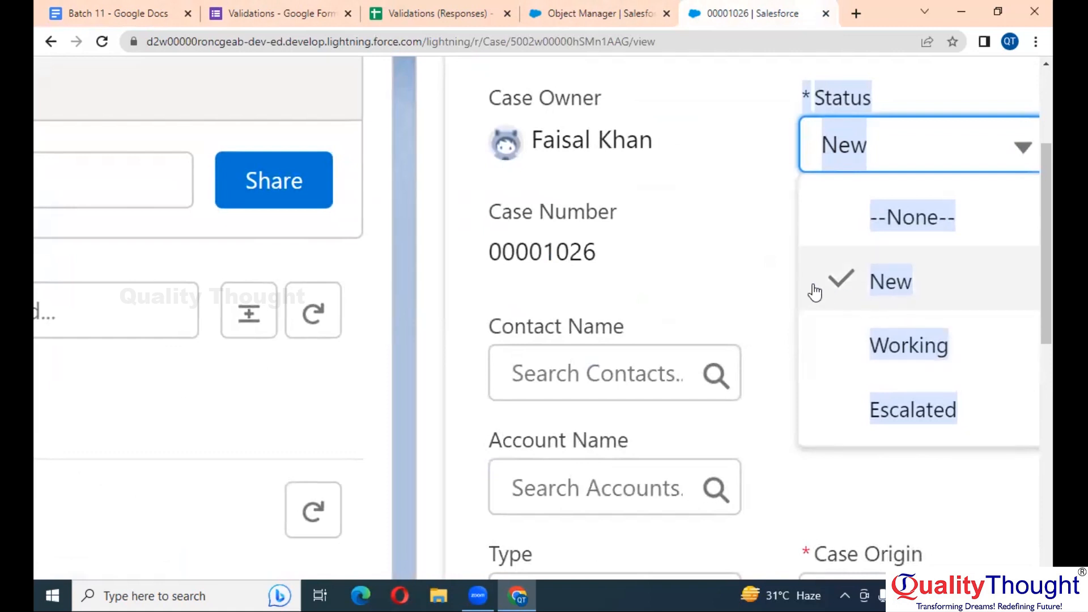
{"action": "left_click", "coordinate": [719, 262]}
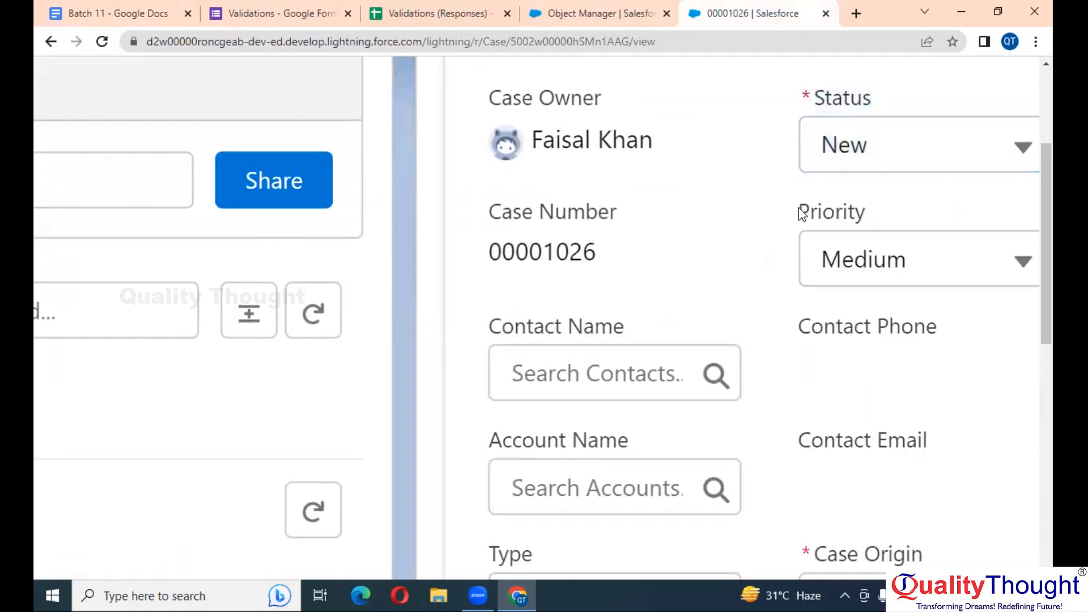
{"action": "left_click", "coordinate": [848, 167]}
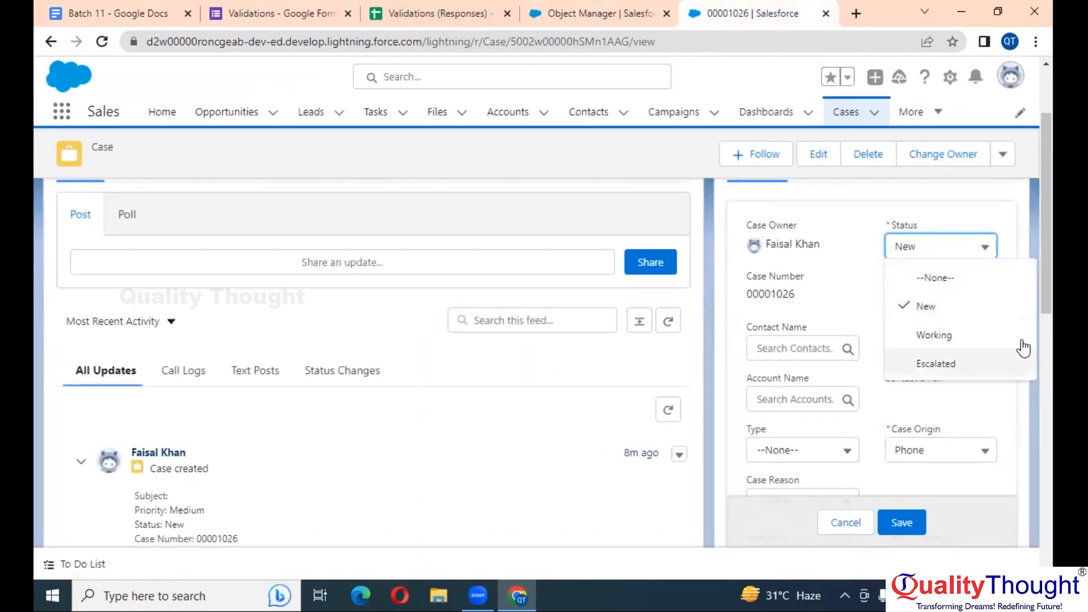
{"action": "left_click", "coordinate": [950, 80]}
{"action": "left_click", "coordinate": [911, 144]}
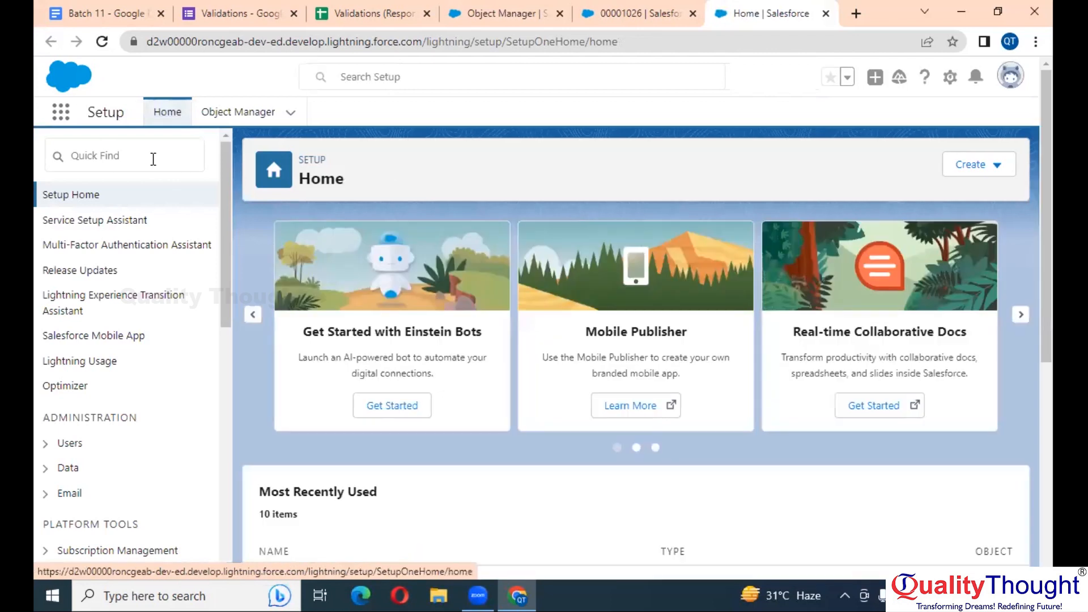
Find Support Settings via Quick Find 'suppo', enable Show Closed Statuses in Case Status Field, and save
{"action": "left_click", "coordinate": [153, 159]}
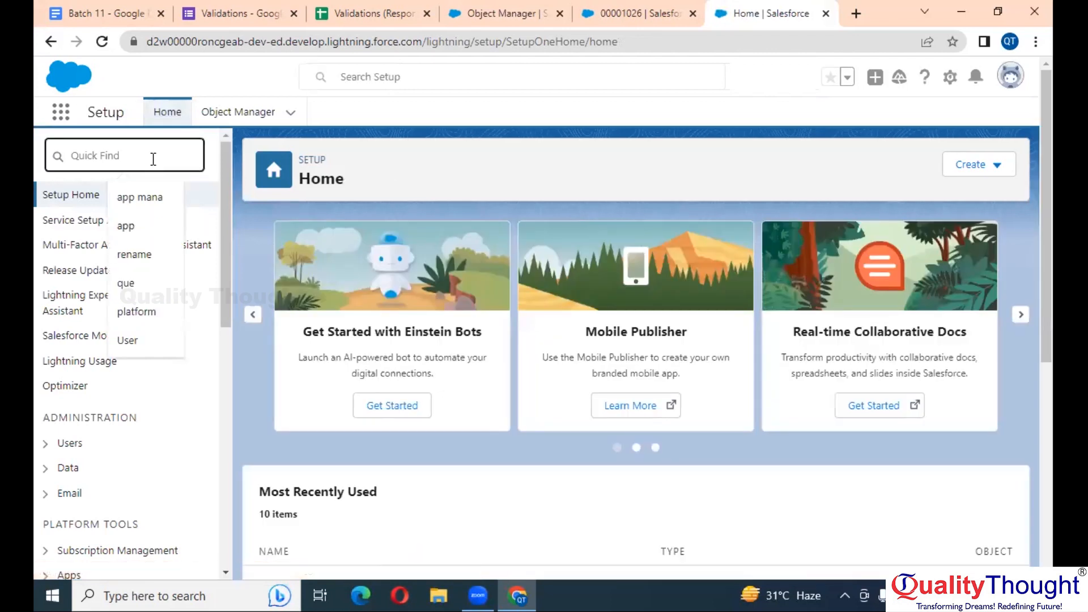
{"action": "type", "text": "support"}
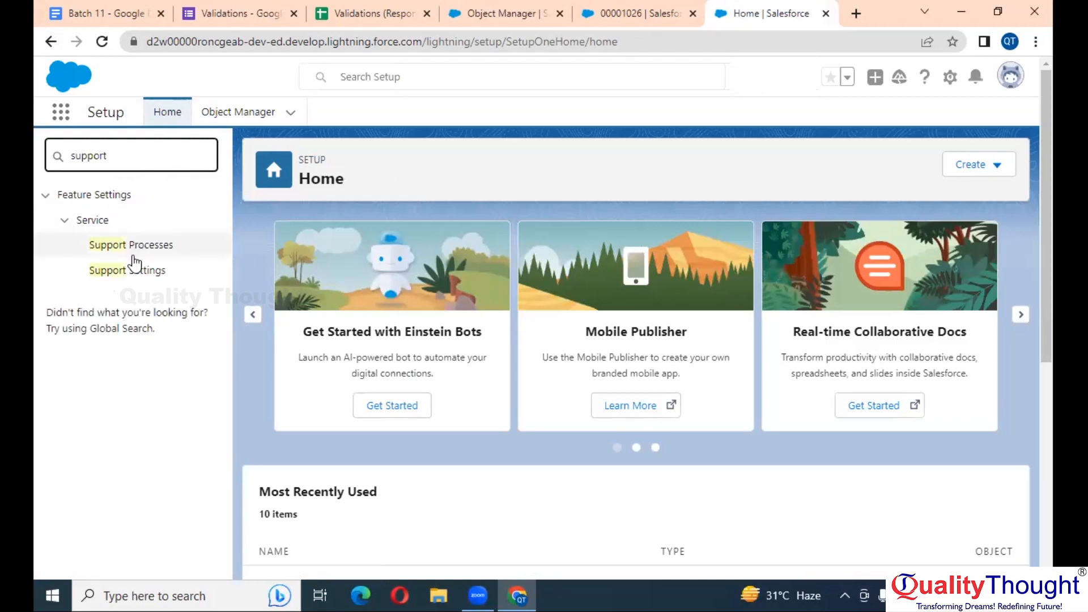
{"action": "left_click", "coordinate": [129, 275]}
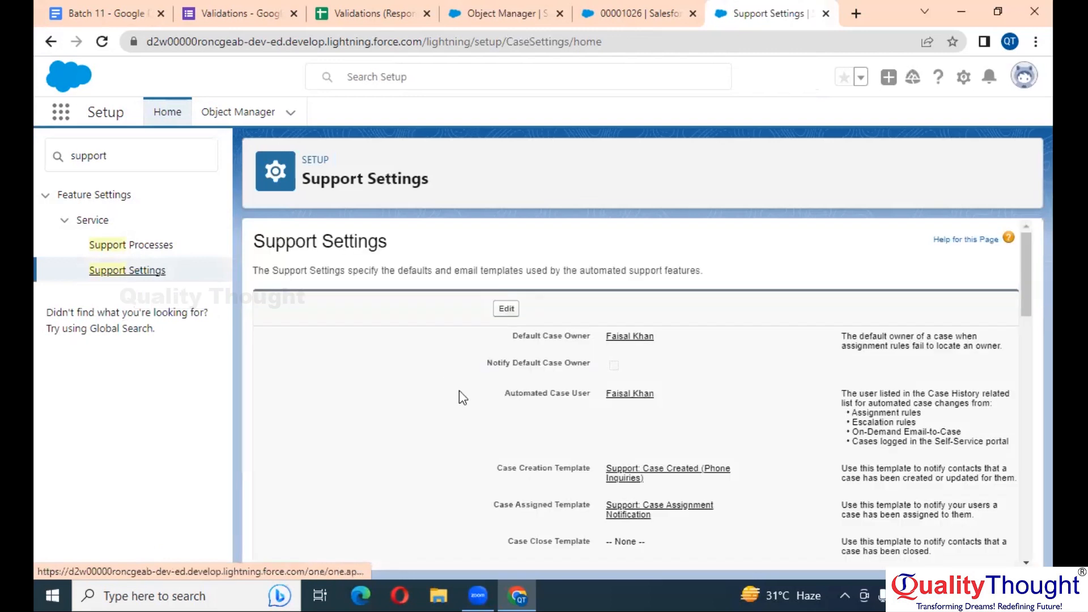
{"action": "left_click", "coordinate": [506, 311]}
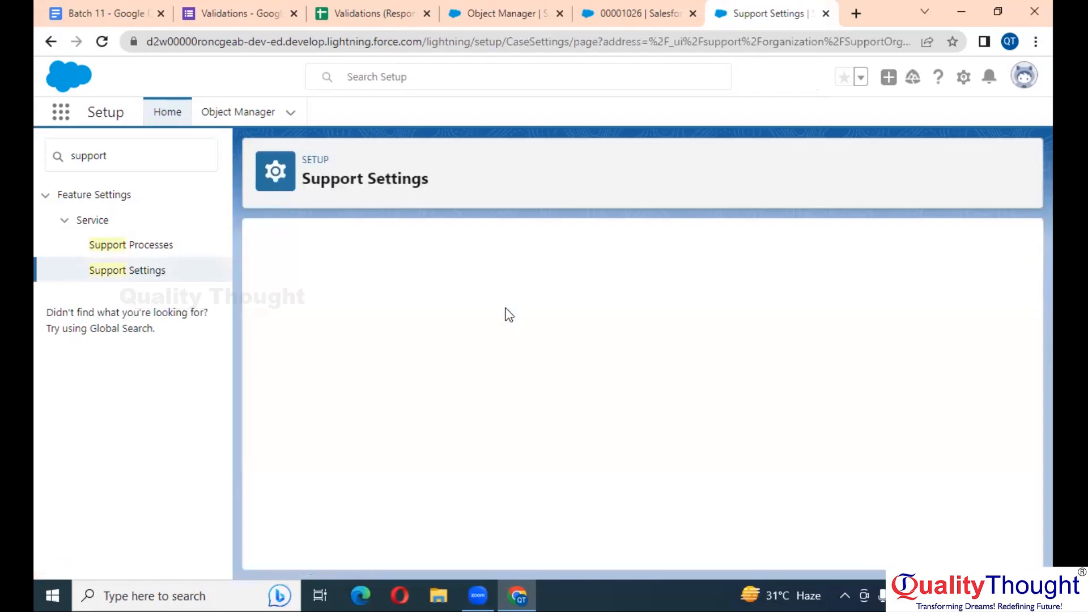
{"action": "scroll", "coordinate": [509, 315], "scroll_direction": "down", "scroll_amount": 5}
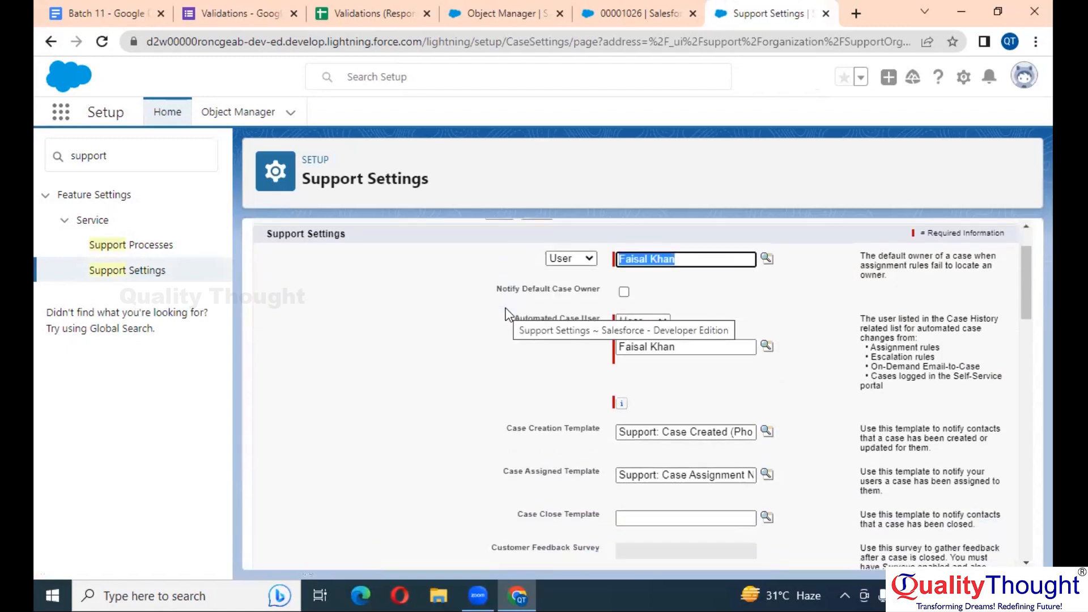
{"action": "scroll", "coordinate": [509, 315], "scroll_direction": "down", "scroll_amount": 3}
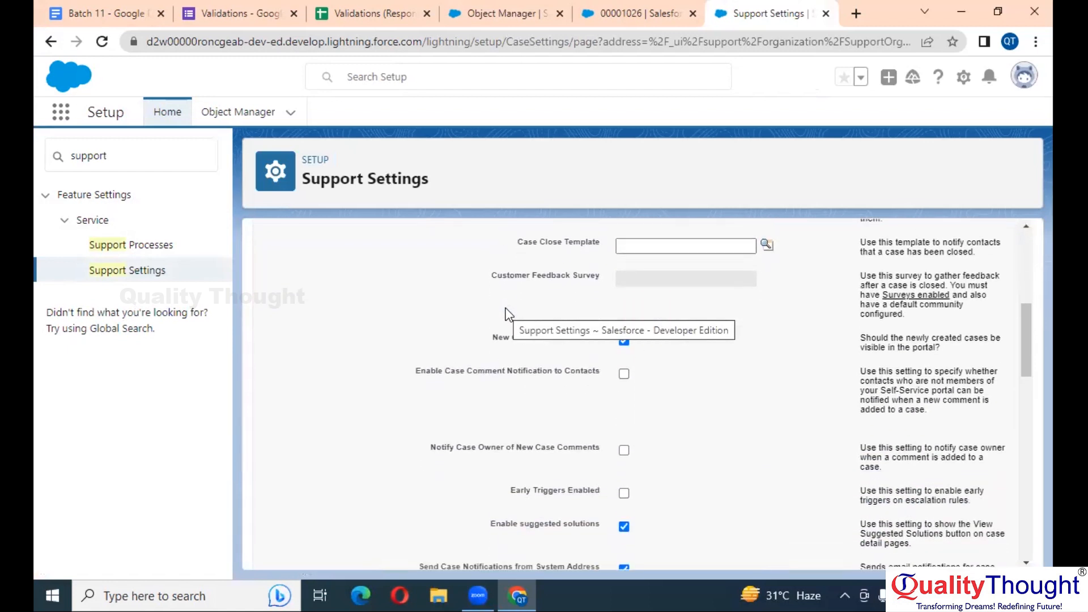
{"action": "scroll", "coordinate": [509, 315], "scroll_direction": "down", "scroll_amount": 4}
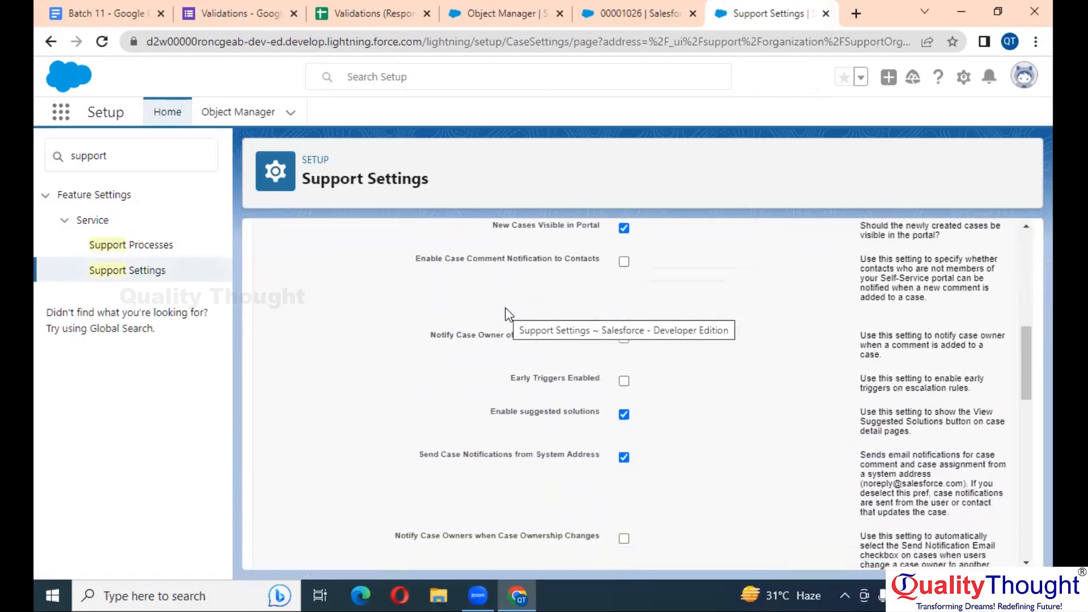
{"action": "scroll", "coordinate": [509, 315], "scroll_direction": "down", "scroll_amount": 1}
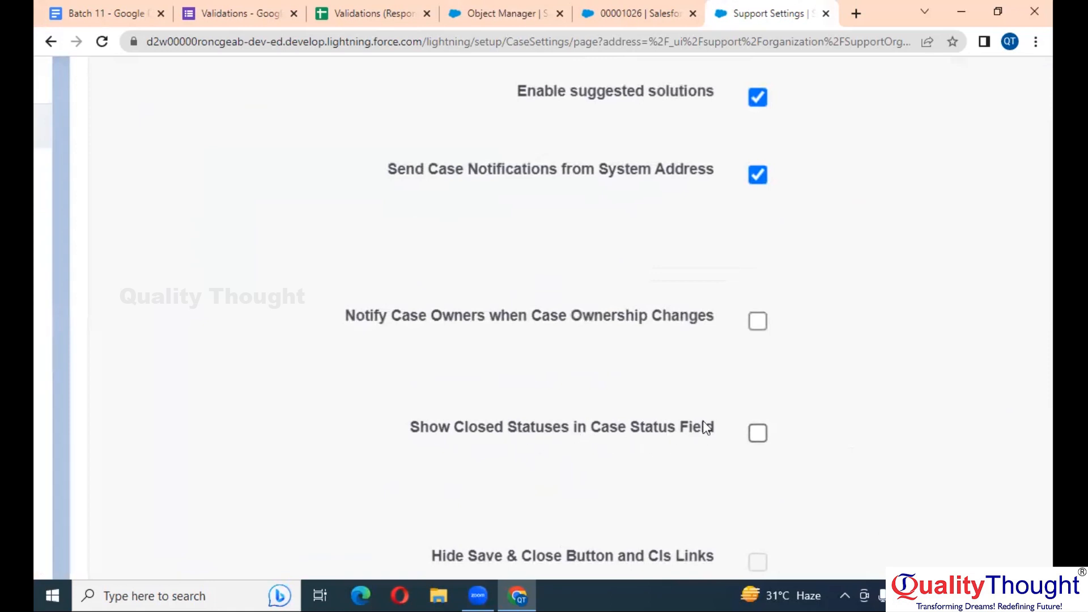
{"action": "left_click", "coordinate": [758, 434]}
{"action": "scroll", "coordinate": [1004, 440], "scroll_direction": "up", "scroll_amount": 10}
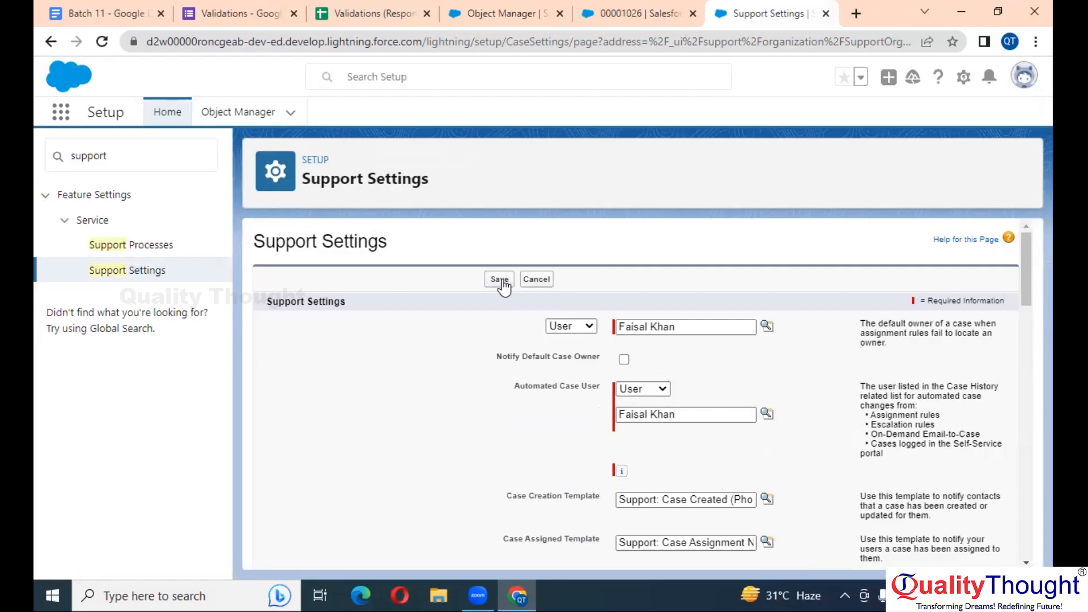
{"action": "left_click", "coordinate": [501, 281]}
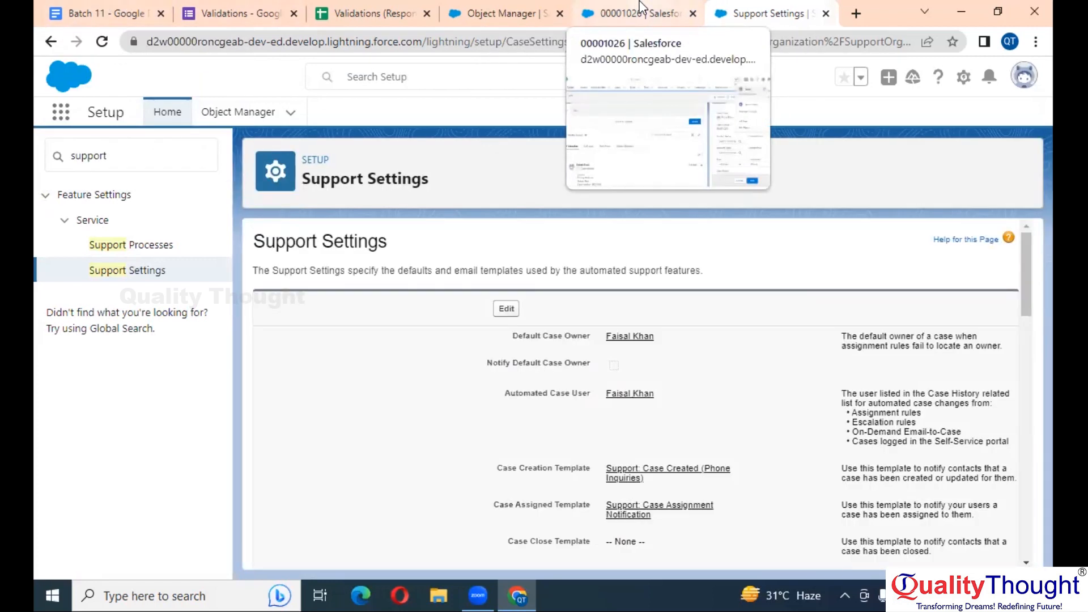
Reload case 00001026 and confirm its Status picklist now includes Closed
{"action": "left_click", "coordinate": [641, 6]}
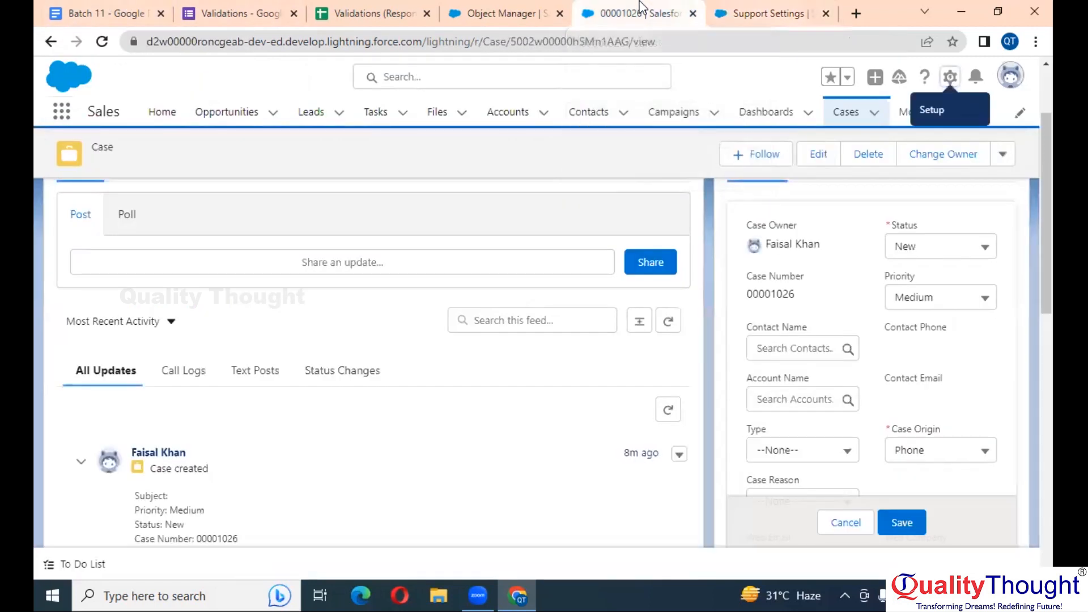
{"action": "left_click", "coordinate": [102, 43]}
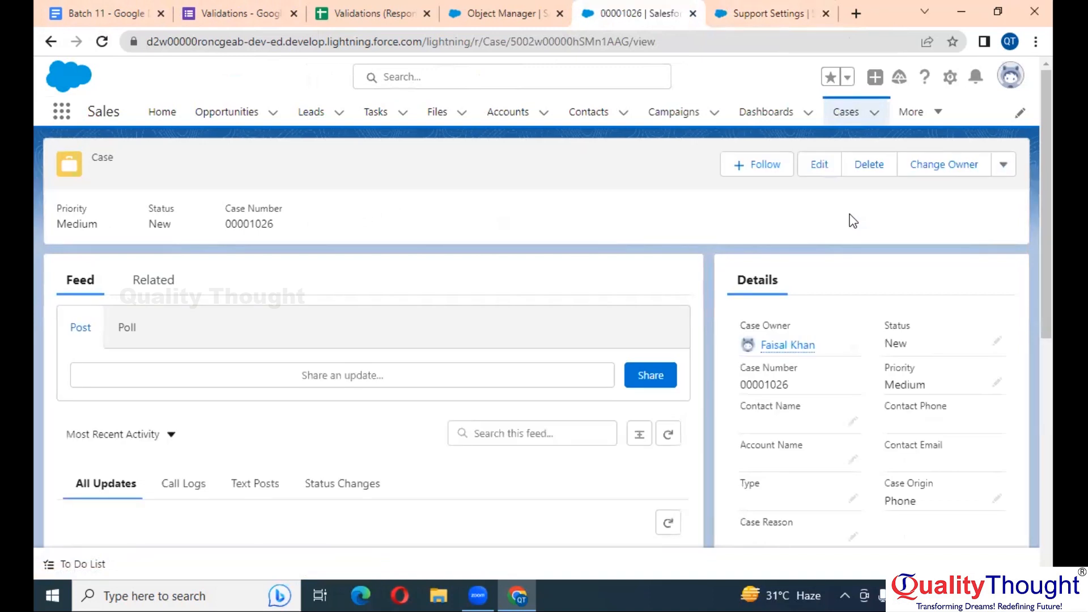
{"action": "double_click", "coordinate": [952, 341]}
{"action": "left_click", "coordinate": [923, 365]}
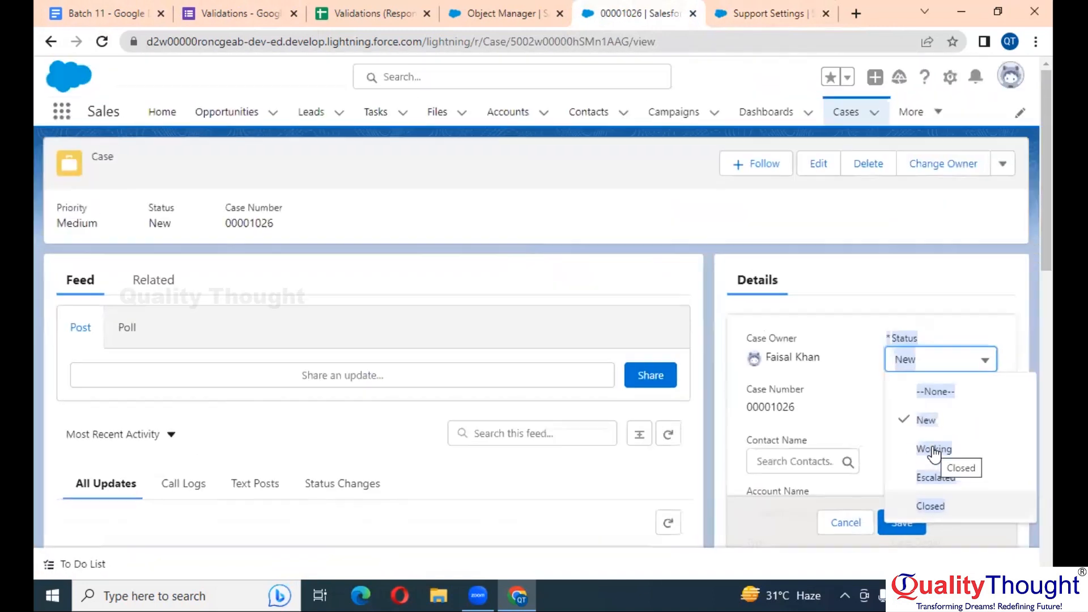
Add the note 'To get the Closed Value' below the Closed rule sentence
{"action": "left_click", "coordinate": [94, 13]}
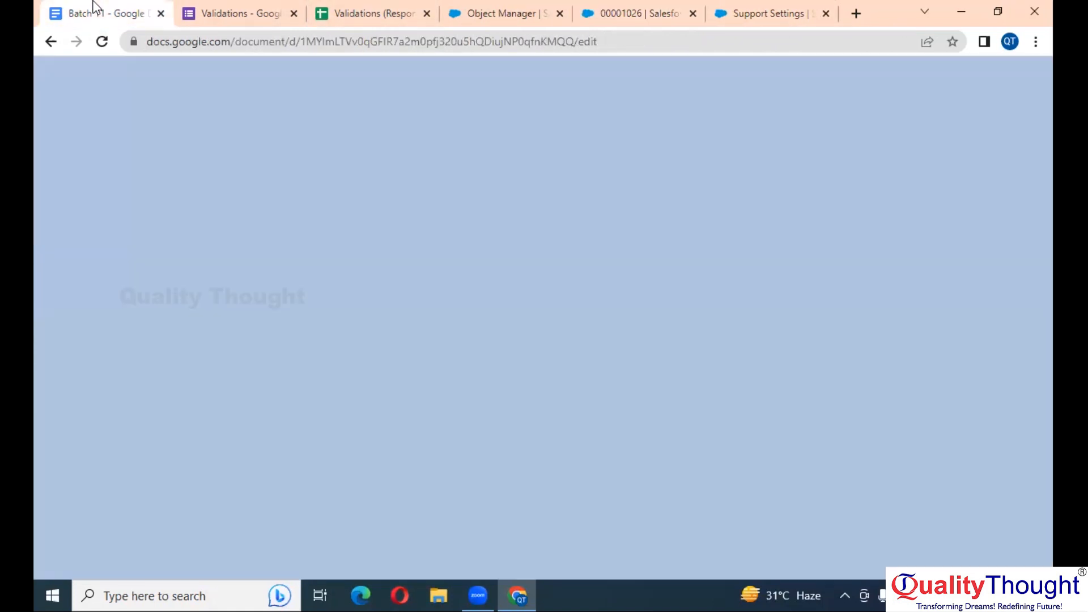
{"action": "left_click", "coordinate": [535, 416]}
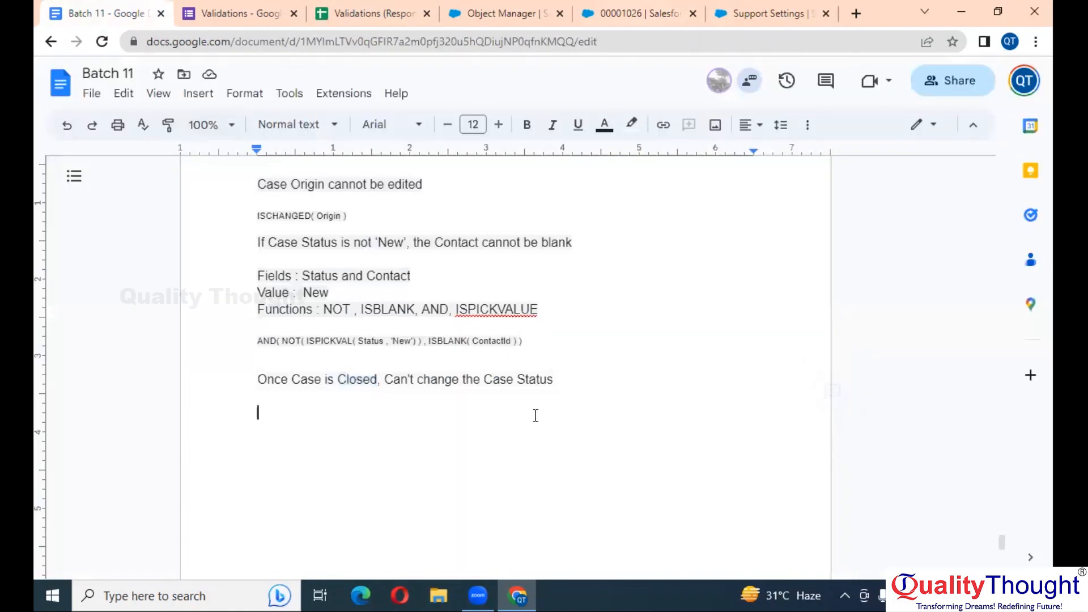
{"action": "type", "text": "To get the C"}
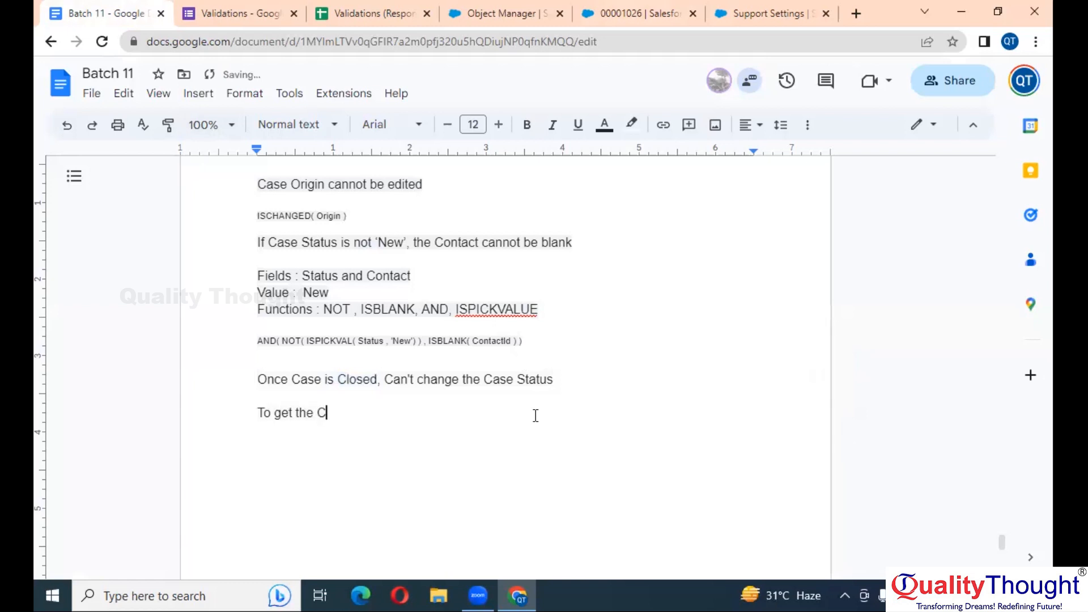
{"action": "type", "text": "losed Value"}
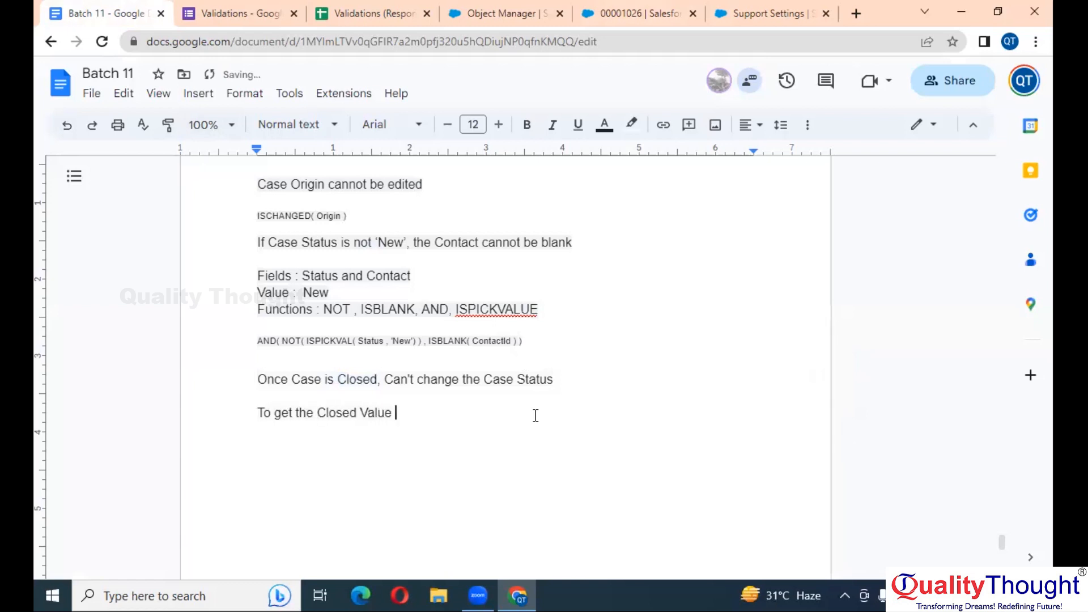
{"action": "key", "text": "Return"}
Type 'Setup >> Support Settings >> Check the Checkbox (show closed Statuses in Case Status Field)' plus two blank lines
{"action": "type", "text": "Setup >> Suppo"}
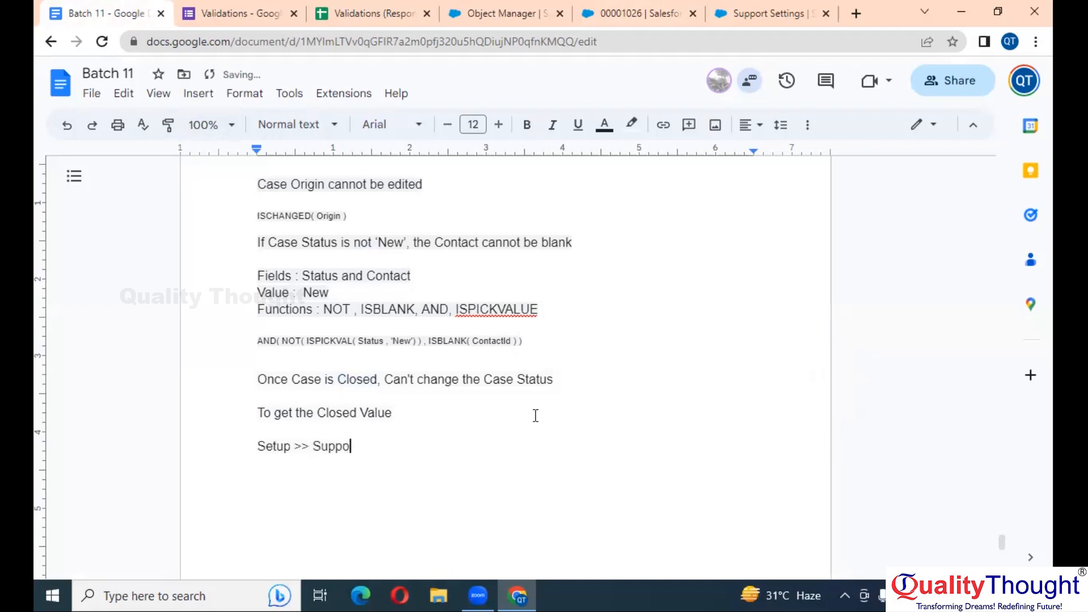
{"action": "type", "text": "rt Settings >>"}
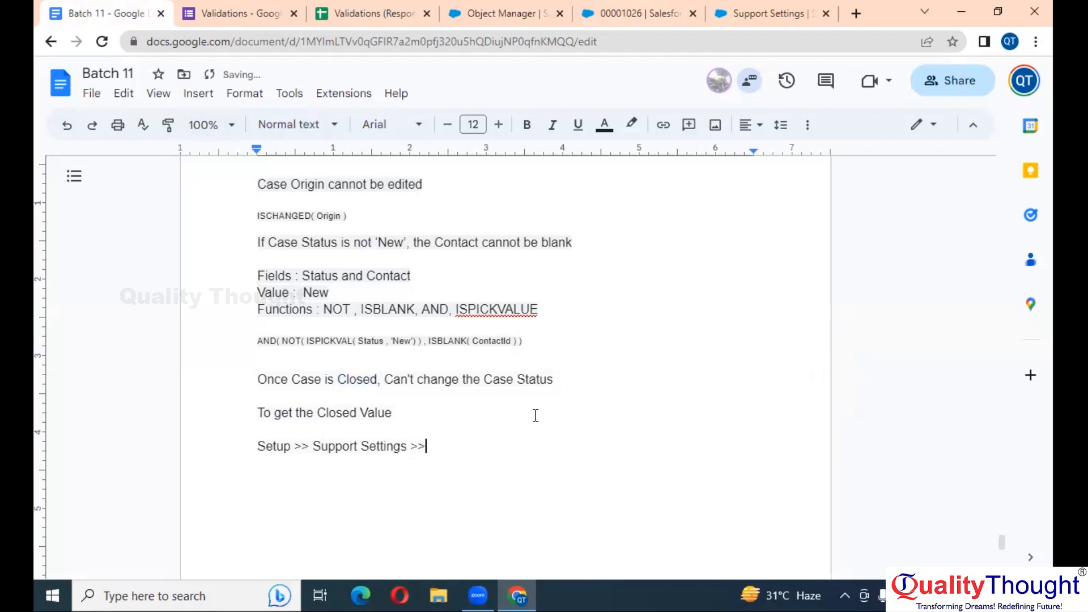
{"action": "type", "text": " Check the Sh"}
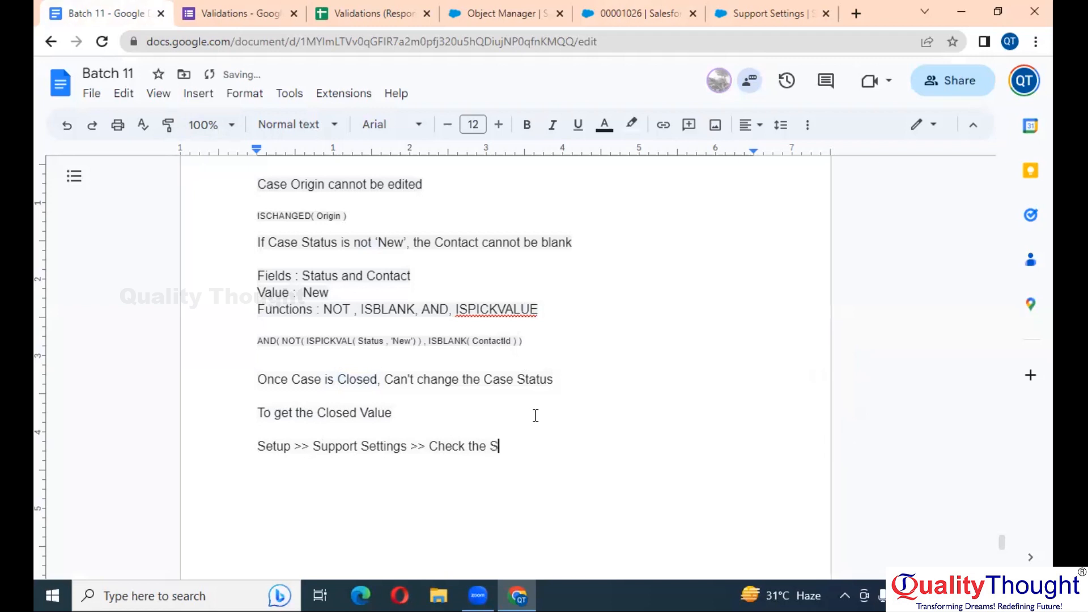
{"action": "key", "text": "BackSpace"}
{"action": "key", "text": "BackSpace"}
{"action": "type", "text": "Che"}
{"action": "type", "text": "ckbox (show closedS"}
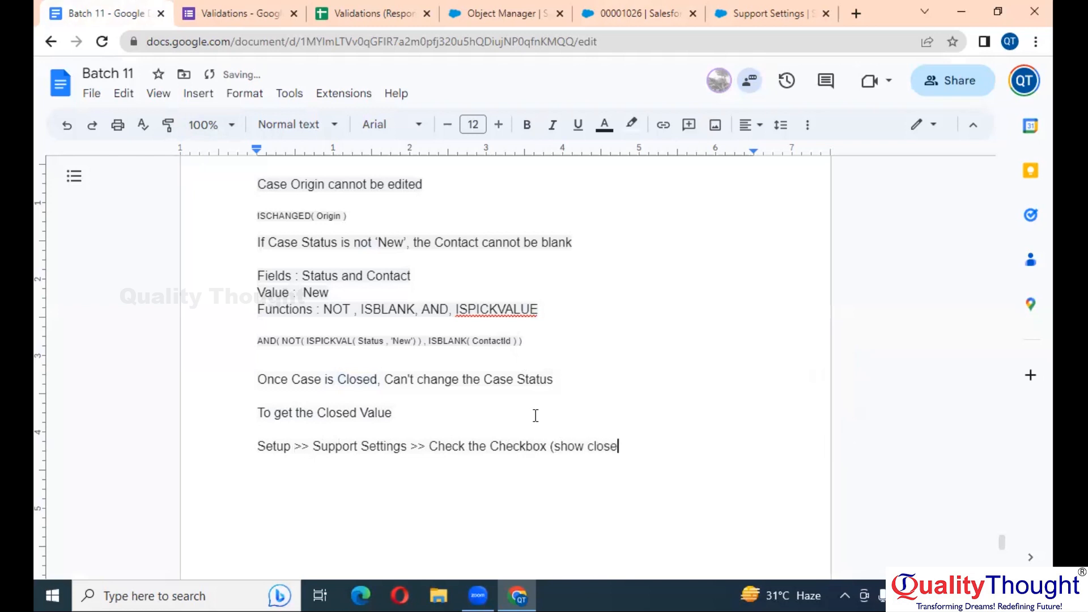
{"action": "type", "text": "tus"}
{"action": "key", "text": "BackSpace"}
{"action": "key", "text": "Left"}
{"action": "key", "text": "Left"}
{"action": "key", "text": "Left"}
{"action": "key", "text": "Left"}
{"action": "key", "text": "Left"}
{"action": "key", "text": "Left"}
{"action": "key", "text": "Right"}
{"action": "key", "text": "Right"}
{"action": "key", "text": "Right"}
{"action": "key", "text": "Right"}
{"action": "key", "text": "Right"}
{"action": "key", "text": "Right"}
{"action": "type", "text": "es in "}
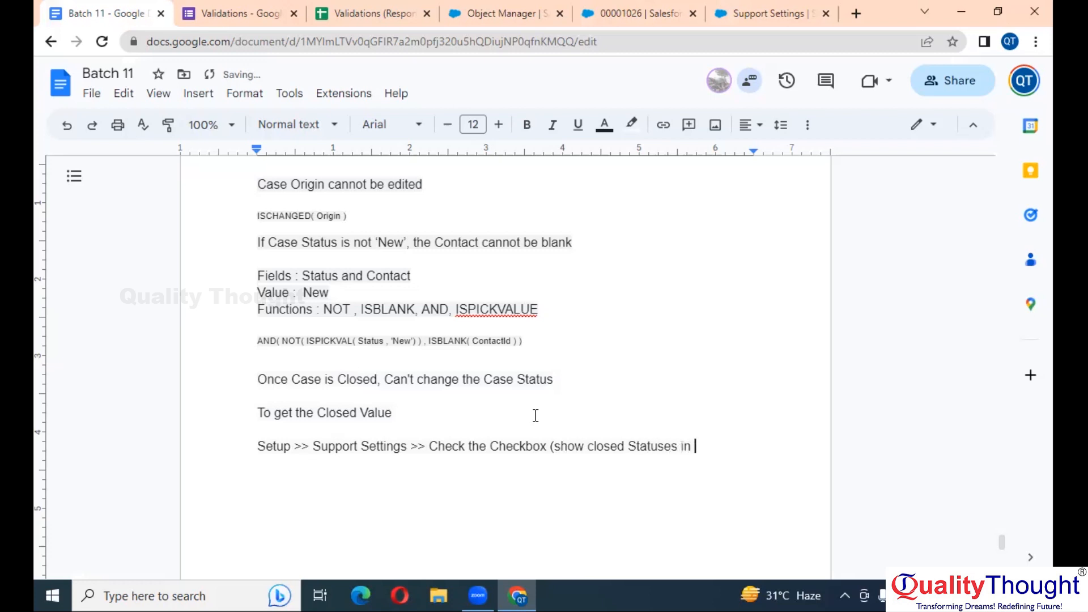
{"action": "type", "text": "Case Status Field)"}
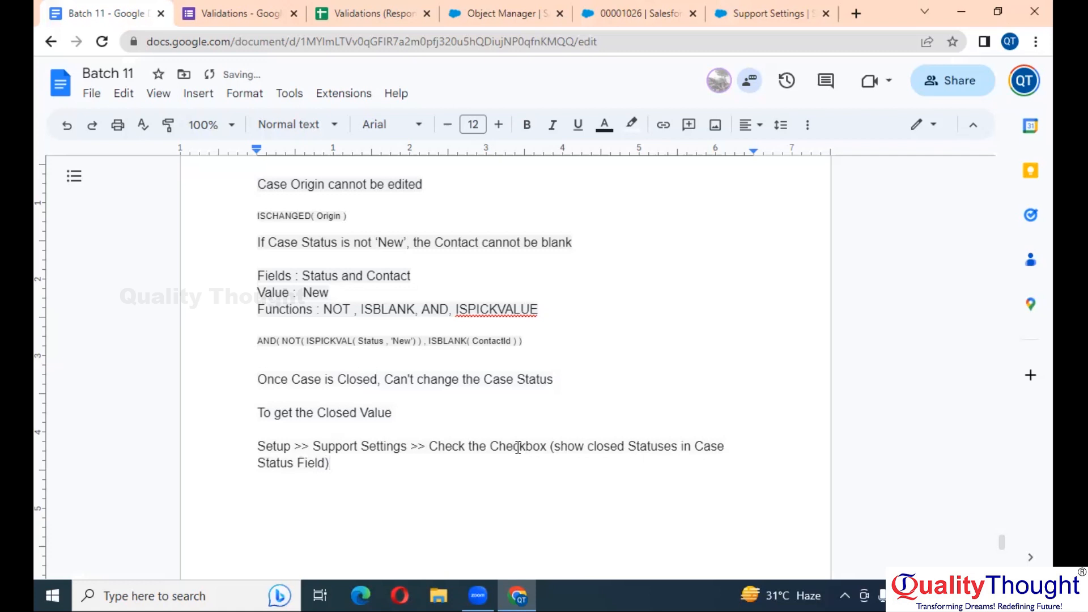
{"action": "key", "text": "Return"}
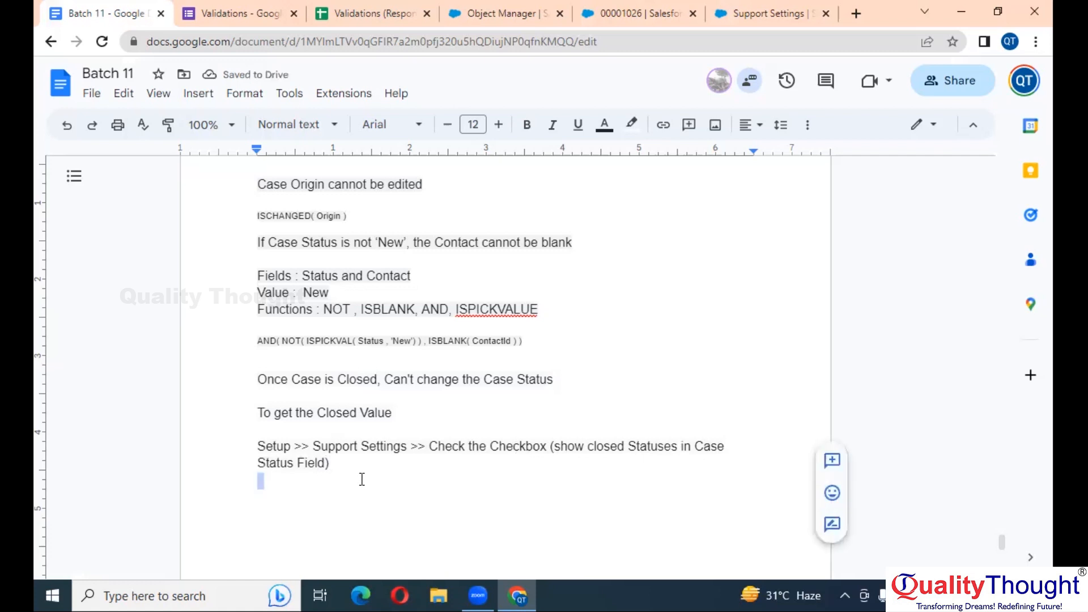
{"action": "key", "text": "Return"}
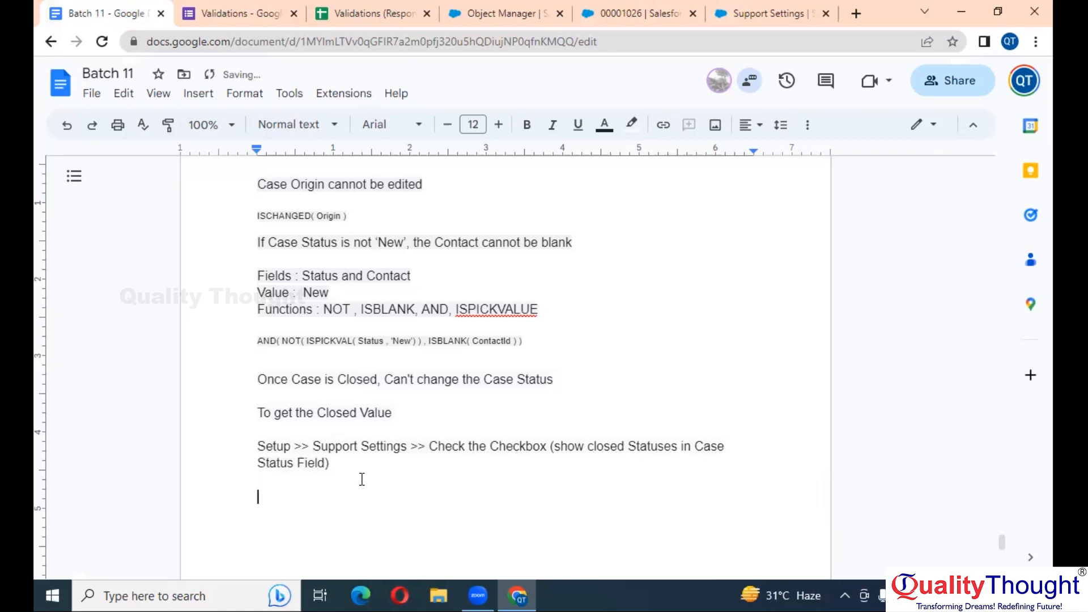
Bold the 'Once Case is Closed', 'If Case Status is not New' and 'Case Origin cannot be edited' headings
{"action": "left_click", "coordinate": [256, 7]}
{"action": "left_click", "coordinate": [131, 8]}
{"action": "left_click", "coordinate": [273, 371]}
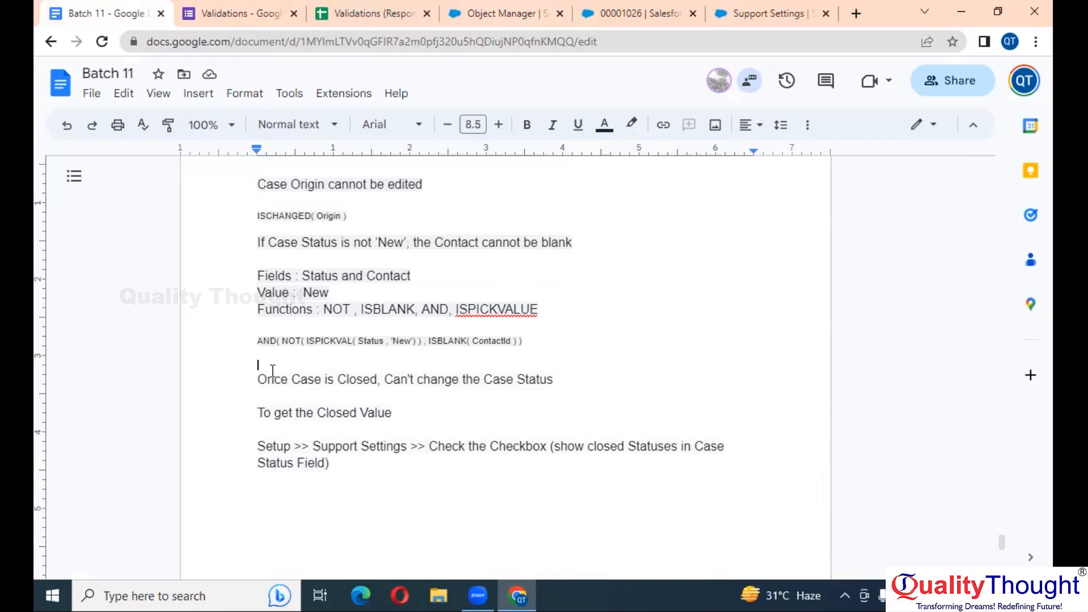
{"action": "left_click_drag", "start_coordinate": [258, 379], "coordinate": [555, 377]}
{"action": "key", "text": "ctrl+c"}
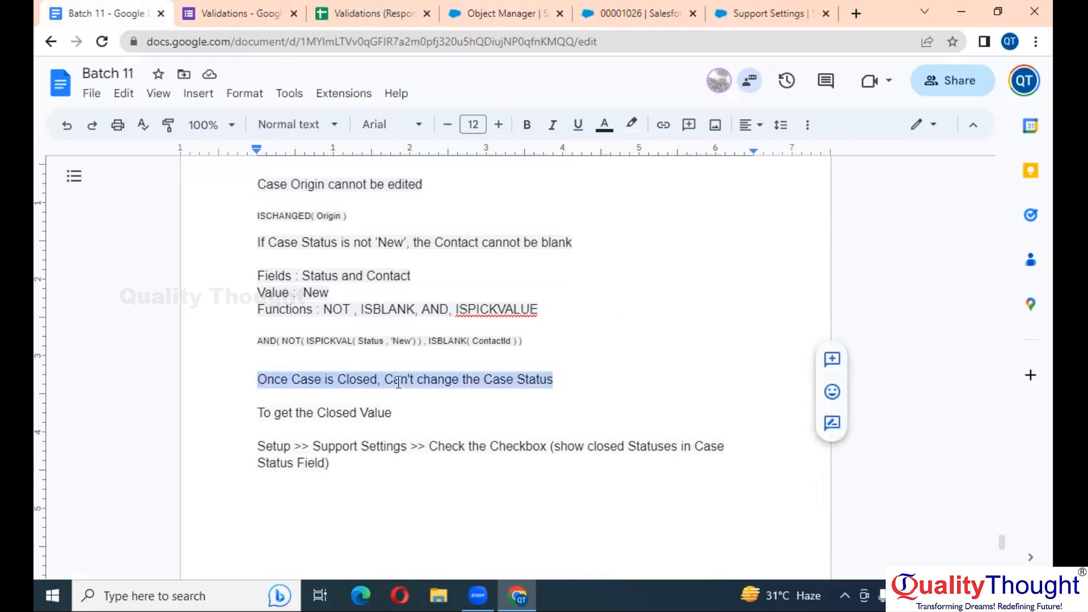
{"action": "left_click", "coordinate": [526, 124]}
{"action": "scroll", "coordinate": [402, 339], "scroll_direction": "up", "scroll_amount": 1}
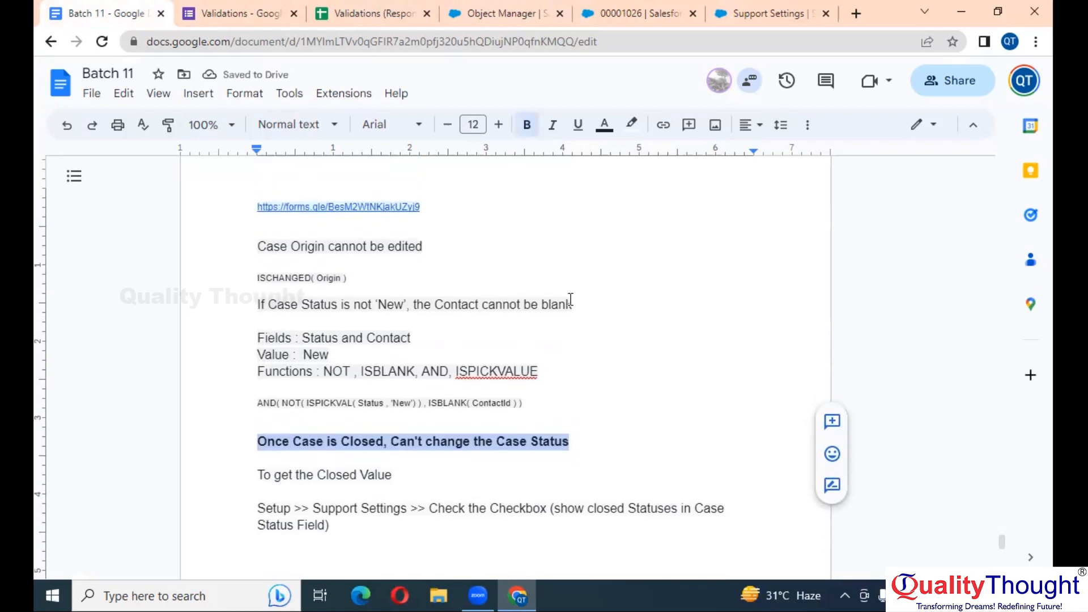
{"action": "left_click_drag", "start_coordinate": [574, 304], "coordinate": [256, 307]}
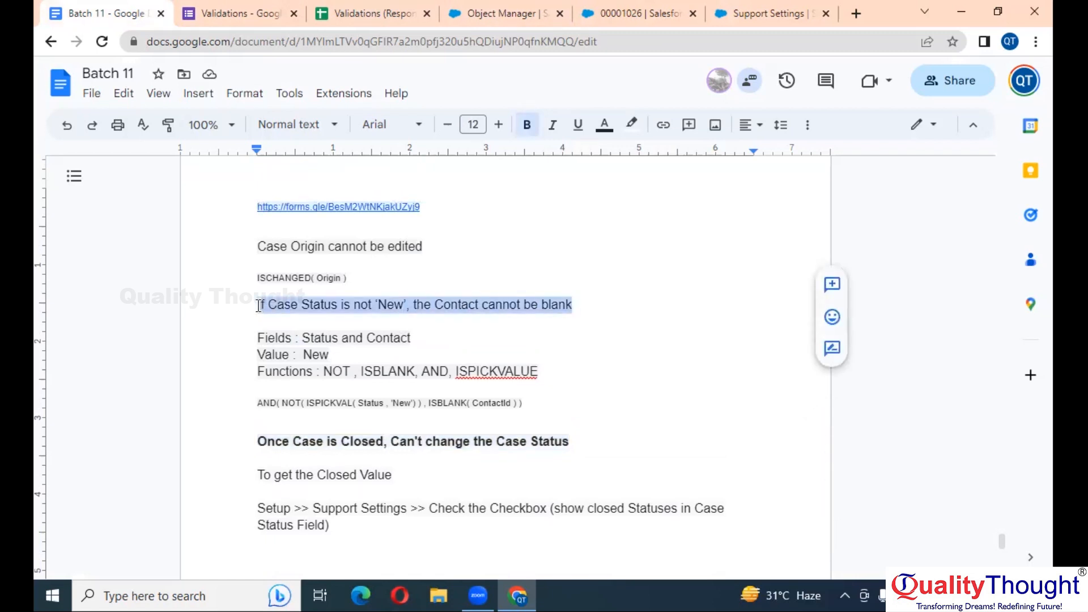
{"action": "left_click", "coordinate": [527, 125]}
{"action": "left_click_drag", "start_coordinate": [429, 246], "coordinate": [257, 248]}
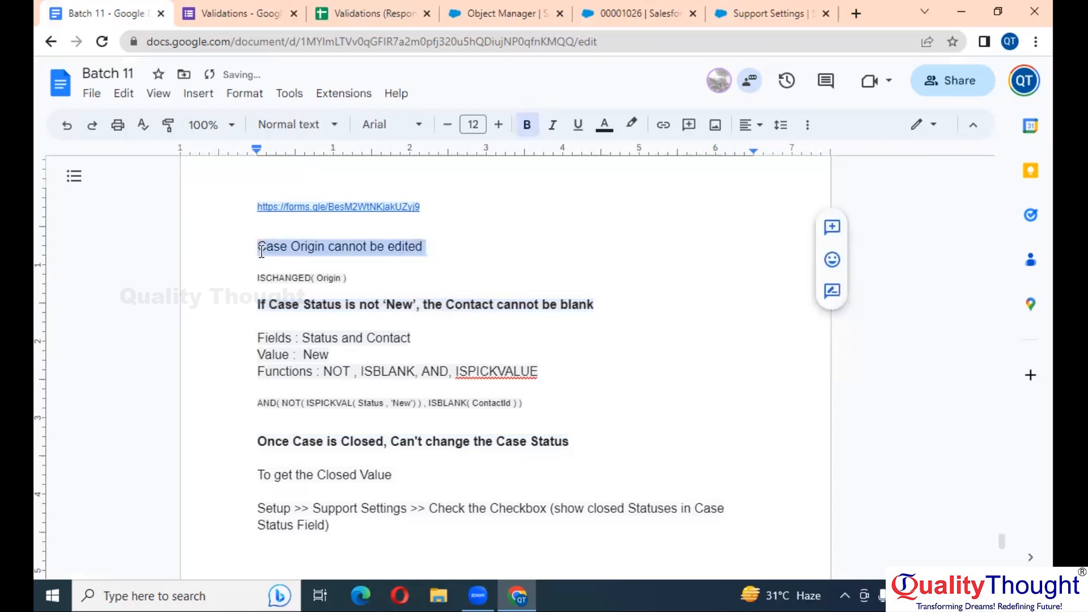
{"action": "left_click", "coordinate": [526, 124]}
{"action": "scroll", "coordinate": [527, 322], "scroll_direction": "down", "scroll_amount": 3}
{"action": "left_click", "coordinate": [435, 390]}
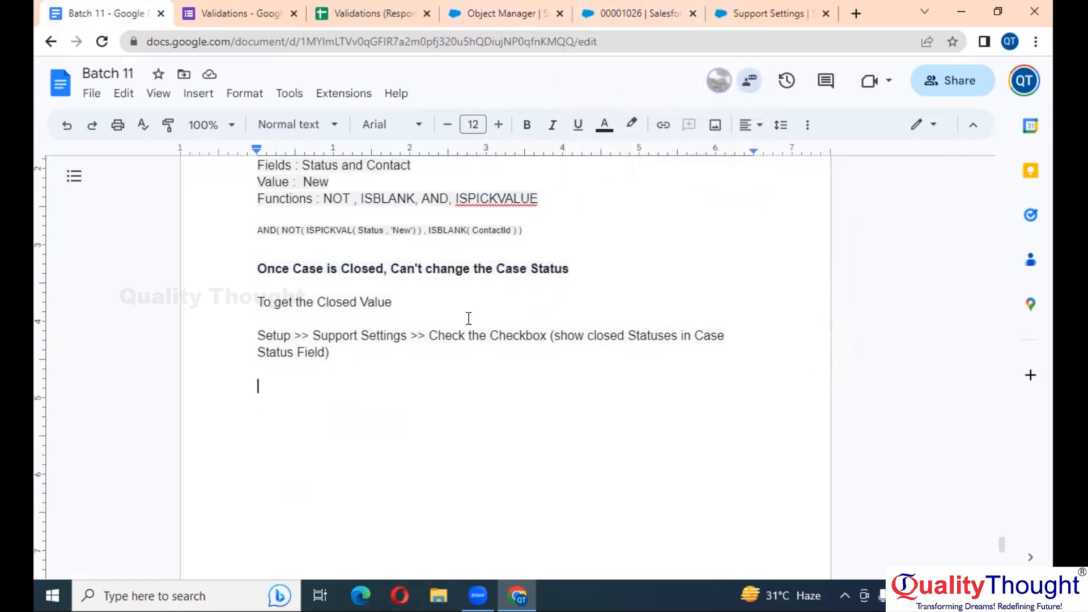
Add lines 'Fields : Status', 'Values : Closed' and 'Functions : ISCHANGED , ISPICKVALUE , AND'
{"action": "key", "text": "Return"}
{"action": "type", "text": "Fields : "}
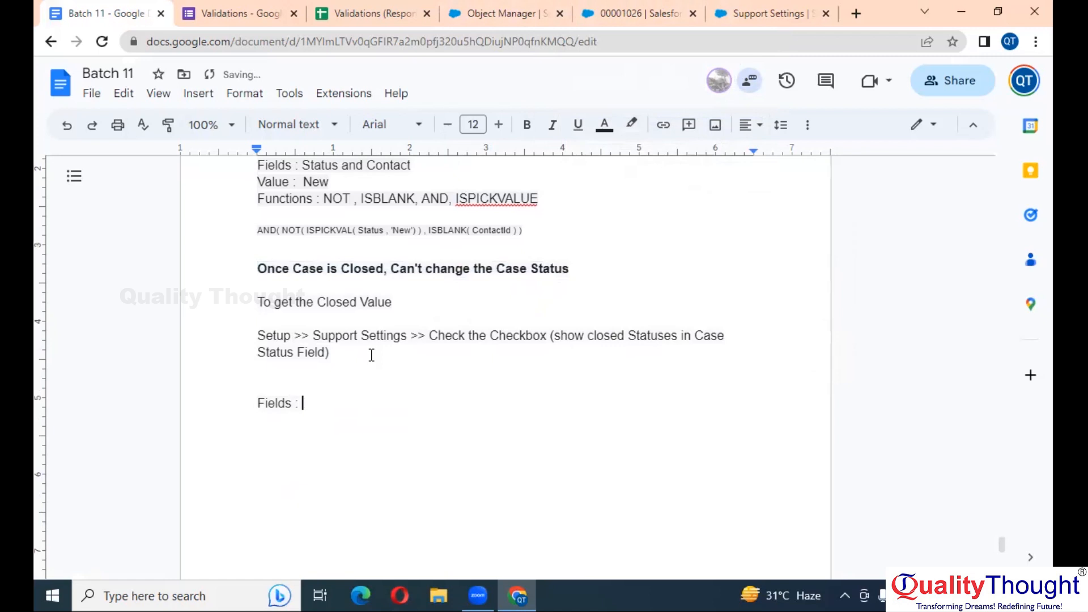
{"action": "type", "text": "Status"}
{"action": "key", "text": "Return"}
{"action": "type", "text": "Values "}
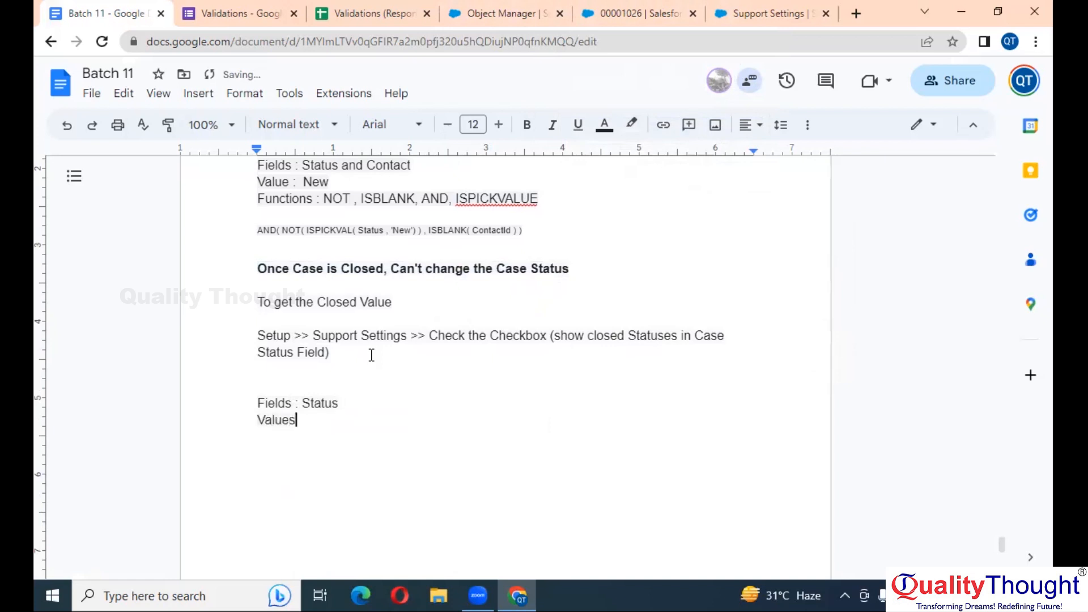
{"action": "type", "text": ": Closed"}
{"action": "key", "text": "Return"}
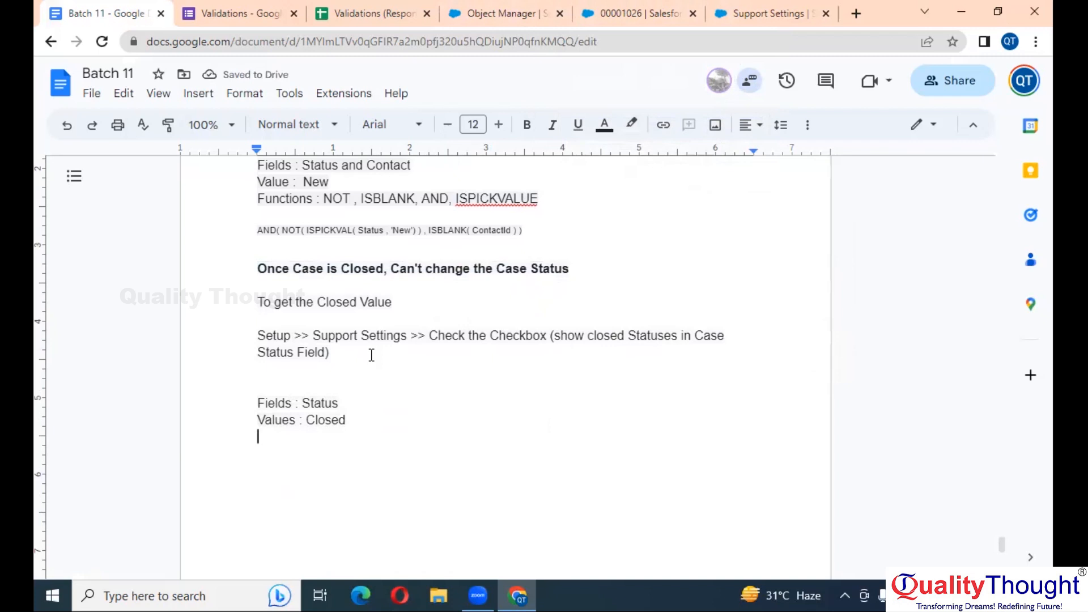
{"action": "type", "text": "Functions : ISCHANGE"}
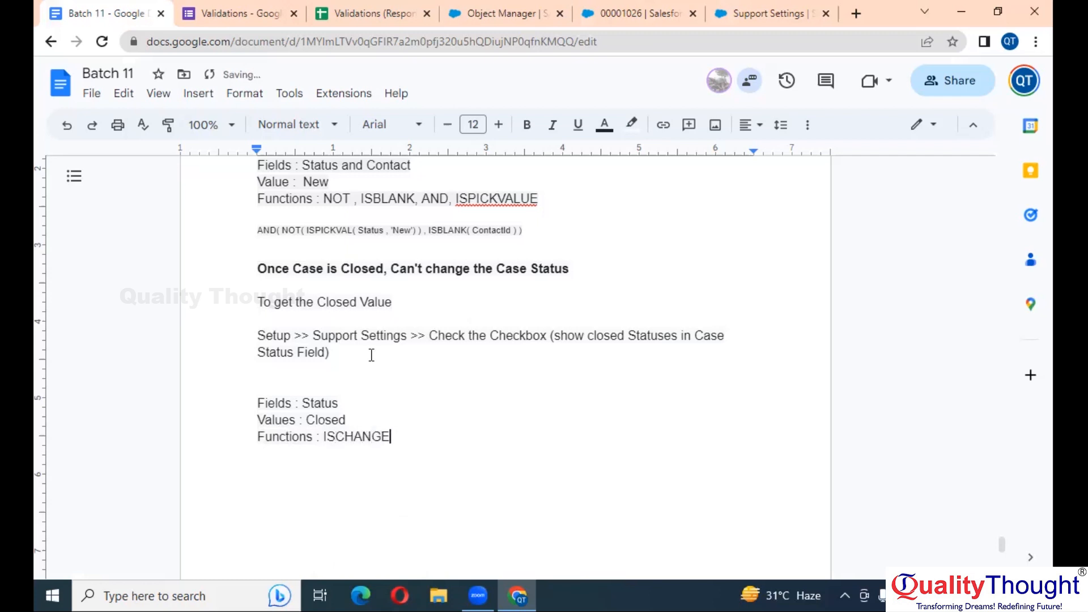
{"action": "type", "text": "D ,"}
{"action": "type", "text": "ISPICKVALU"}
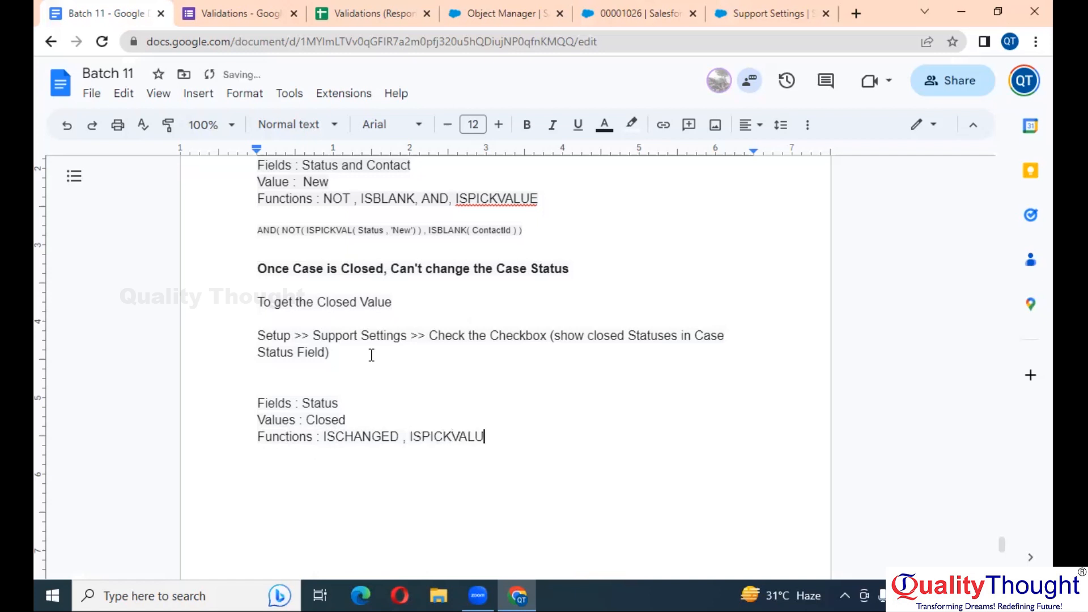
{"action": "type", "text": "E , "}
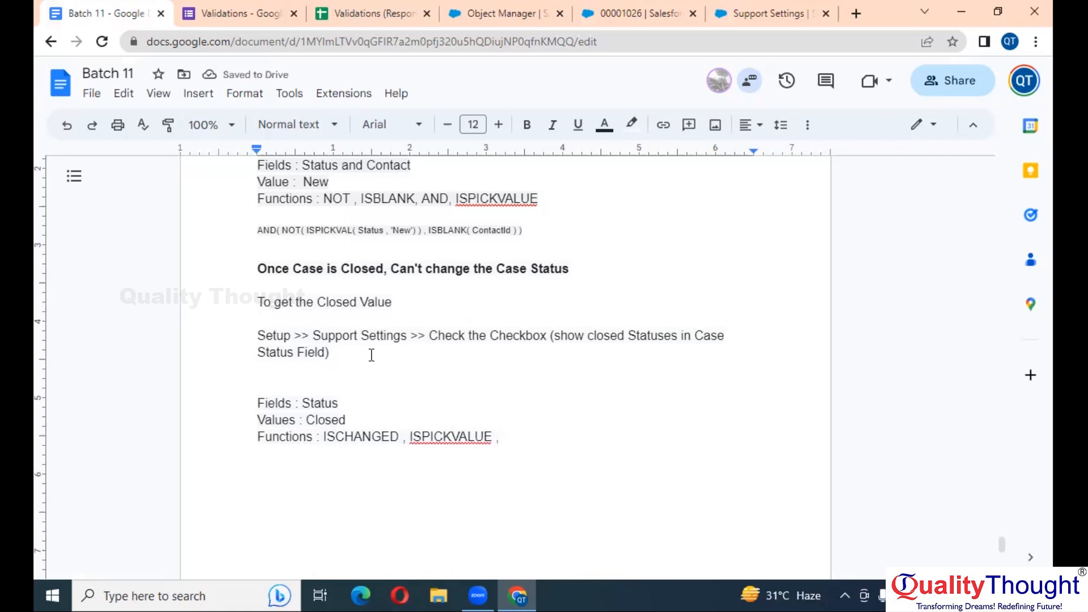
{"action": "type", "text": "AND"}
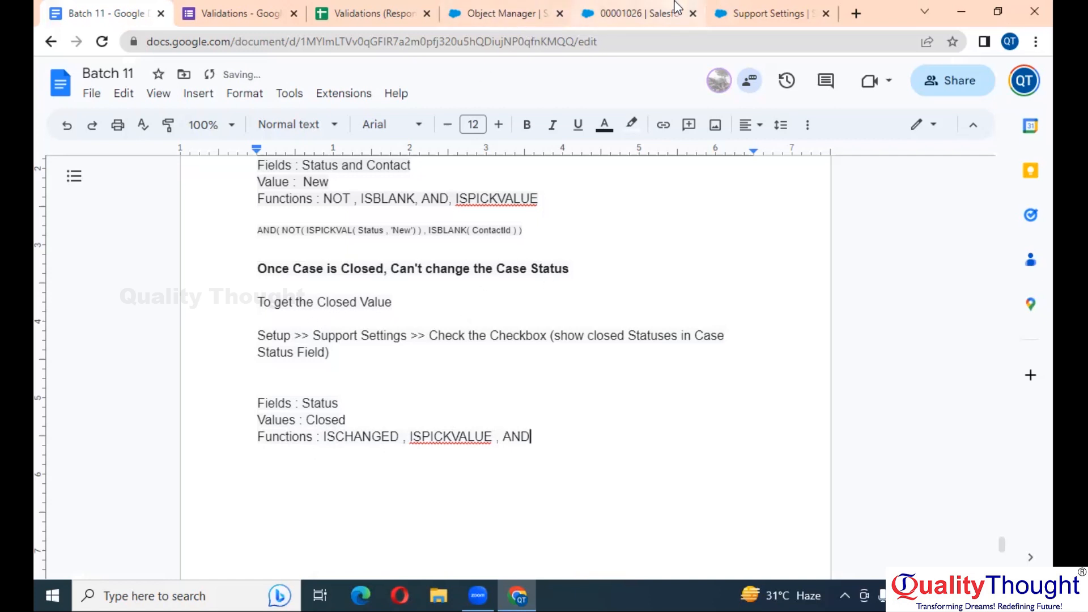
Start a new validation rule from the Case Validation Rules list
{"action": "left_click", "coordinate": [750, 12]}
{"action": "left_click", "coordinate": [623, 8]}
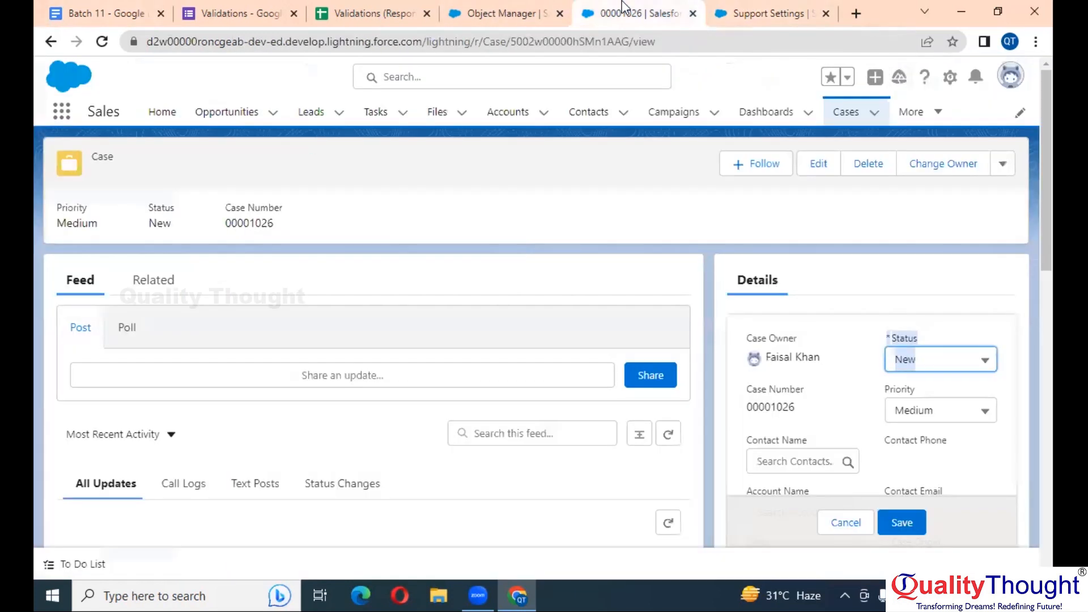
{"action": "left_click", "coordinate": [529, 8]}
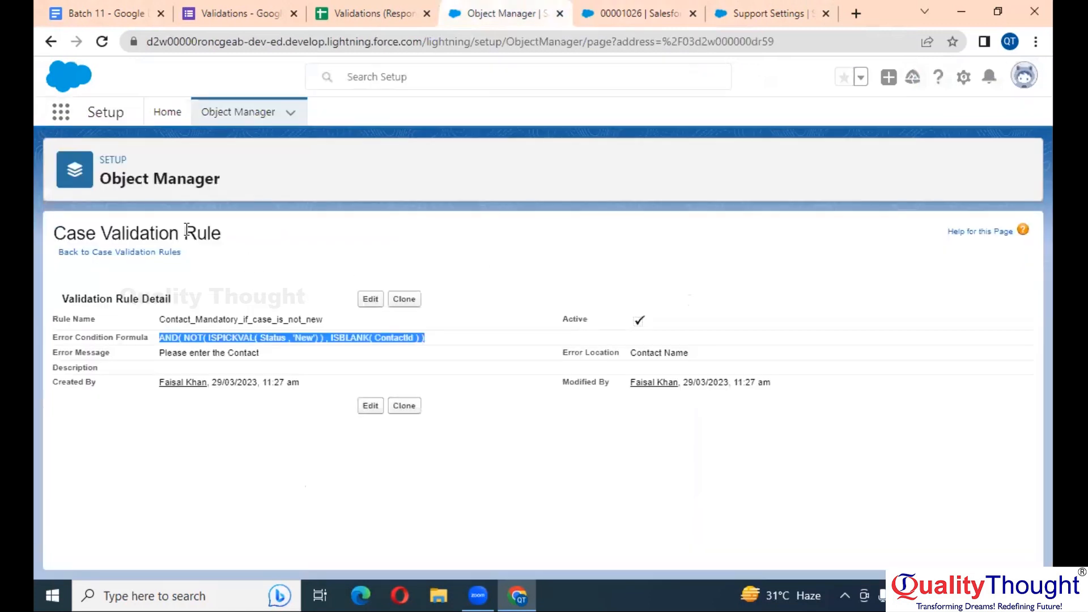
{"action": "left_click", "coordinate": [124, 251]}
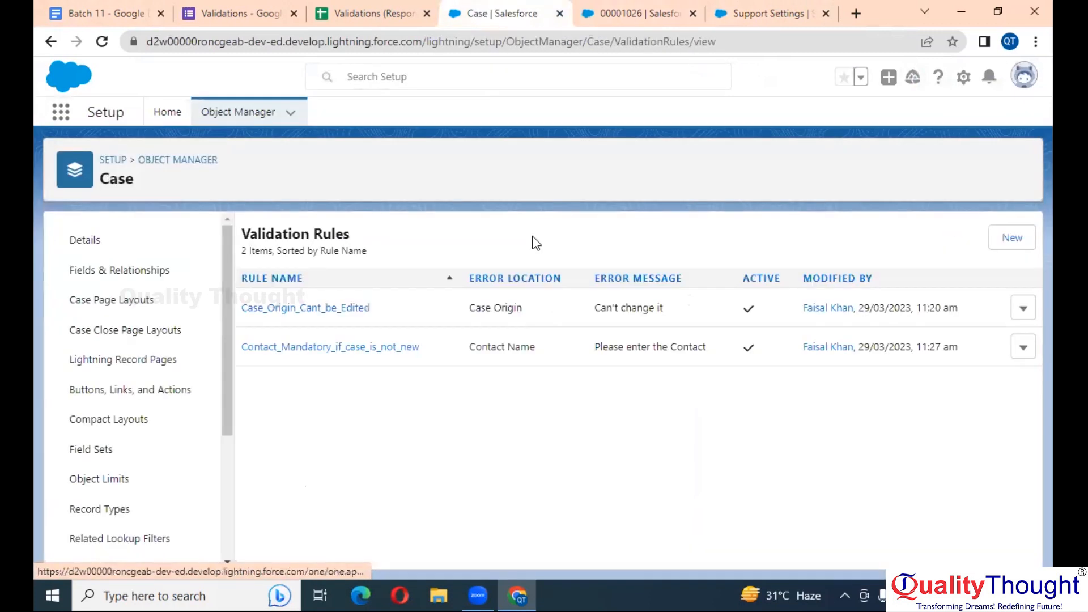
{"action": "left_click", "coordinate": [996, 244]}
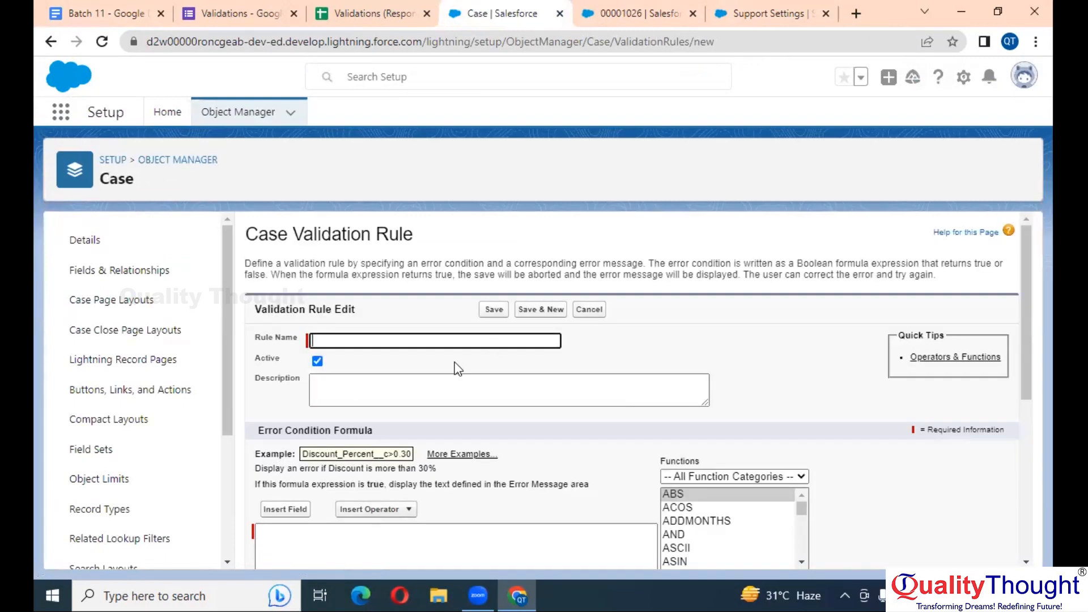
Paste the form title as Rule Name, removing the apostrophe and comma: Once_Case_is_Closed_Cant_change_the_stat
{"action": "left_click", "coordinate": [262, 11]}
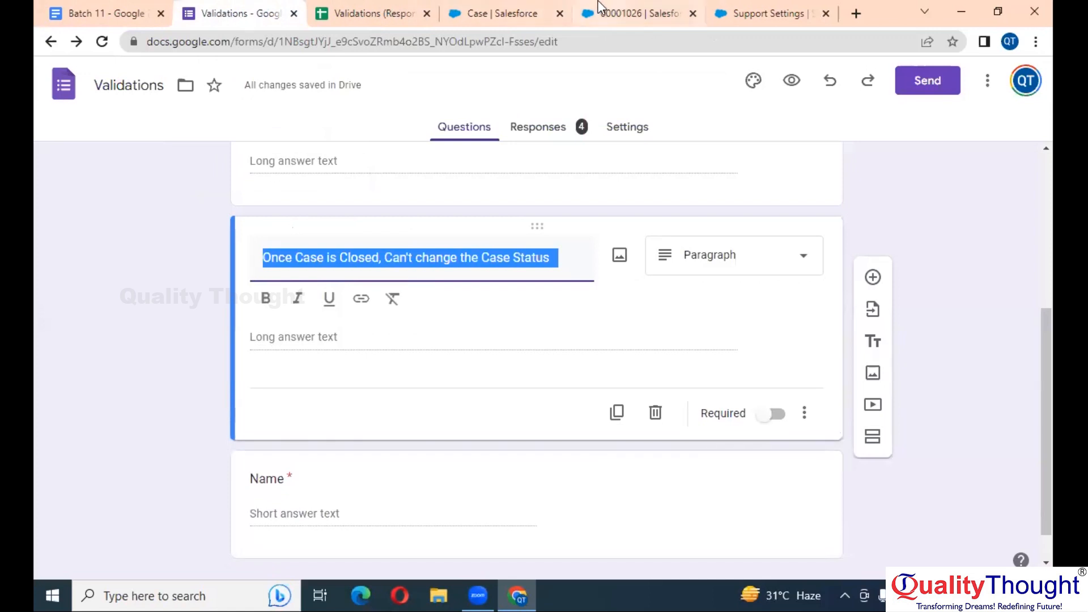
{"action": "left_click", "coordinate": [531, 9]}
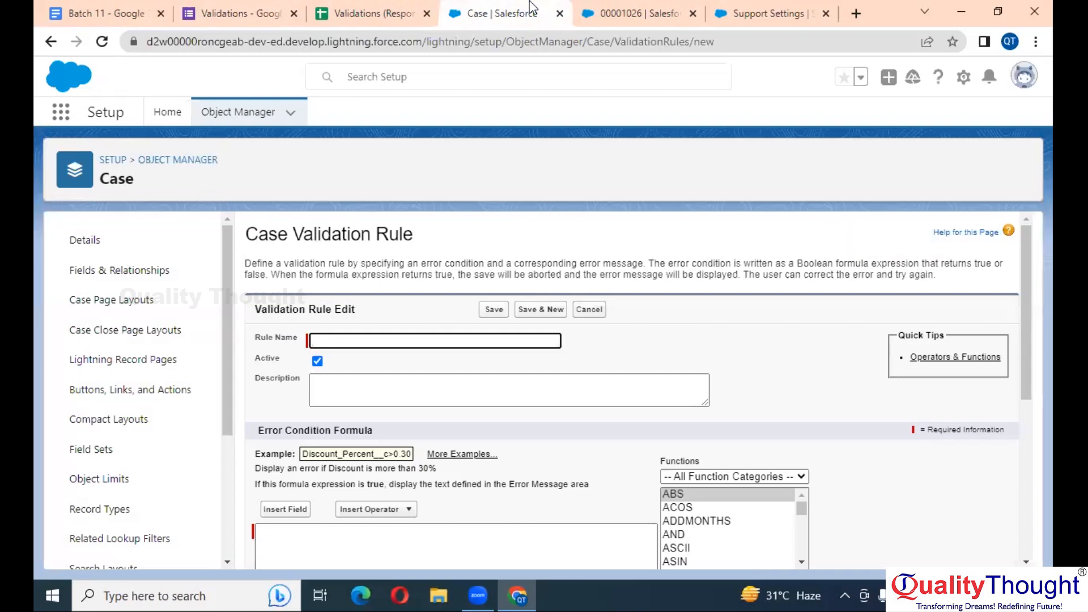
{"action": "key", "text": "ctrl+v"}
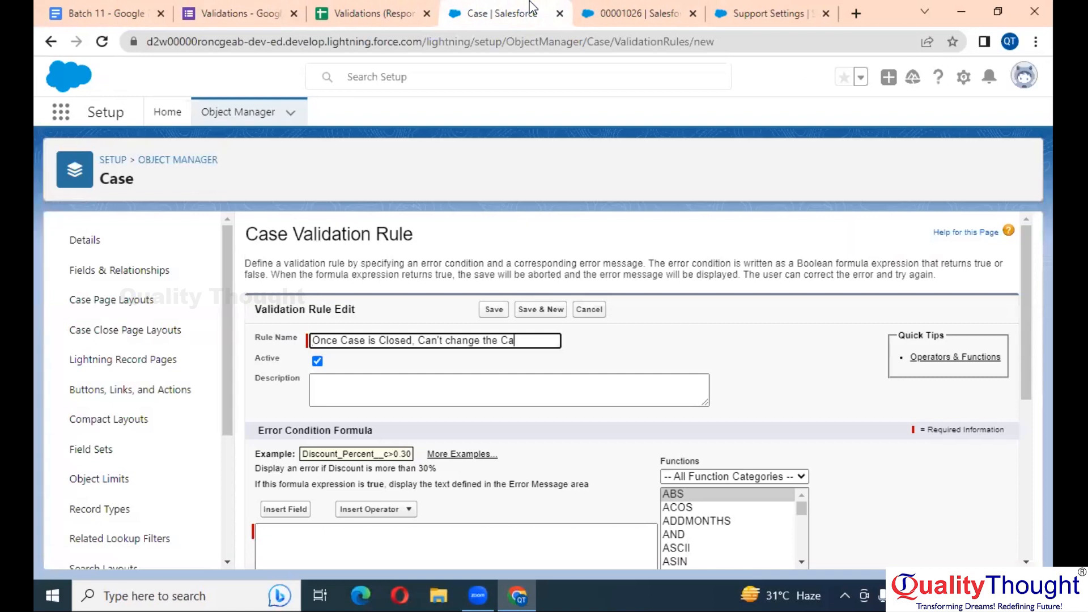
{"action": "left_click", "coordinate": [438, 340]}
{"action": "key", "text": "BackSpace"}
{"action": "type", "text": "t"}
{"action": "key", "text": "Left"}
{"action": "key", "text": "Left"}
{"action": "key", "text": "Left"}
{"action": "key", "text": "Left"}
{"action": "key", "text": "Left"}
{"action": "key", "text": "BackSpace"}
{"action": "type", "text": "SE"}
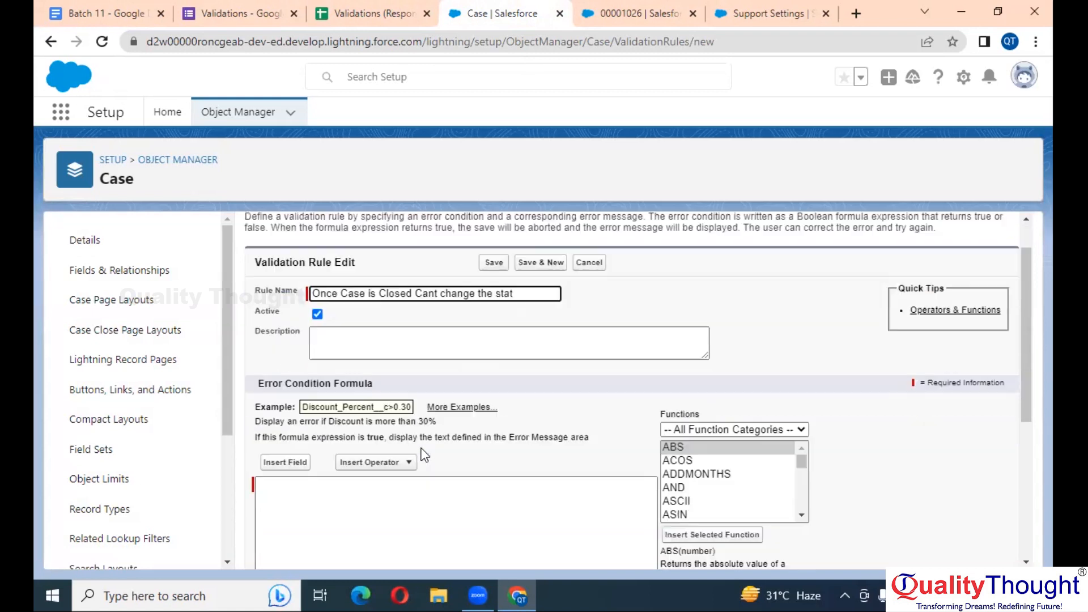
{"action": "scroll", "coordinate": [425, 447], "scroll_direction": "down", "scroll_amount": 2}
{"action": "left_click", "coordinate": [402, 410]}
{"action": "scroll", "coordinate": [402, 410], "scroll_direction": "up", "scroll_amount": 1}
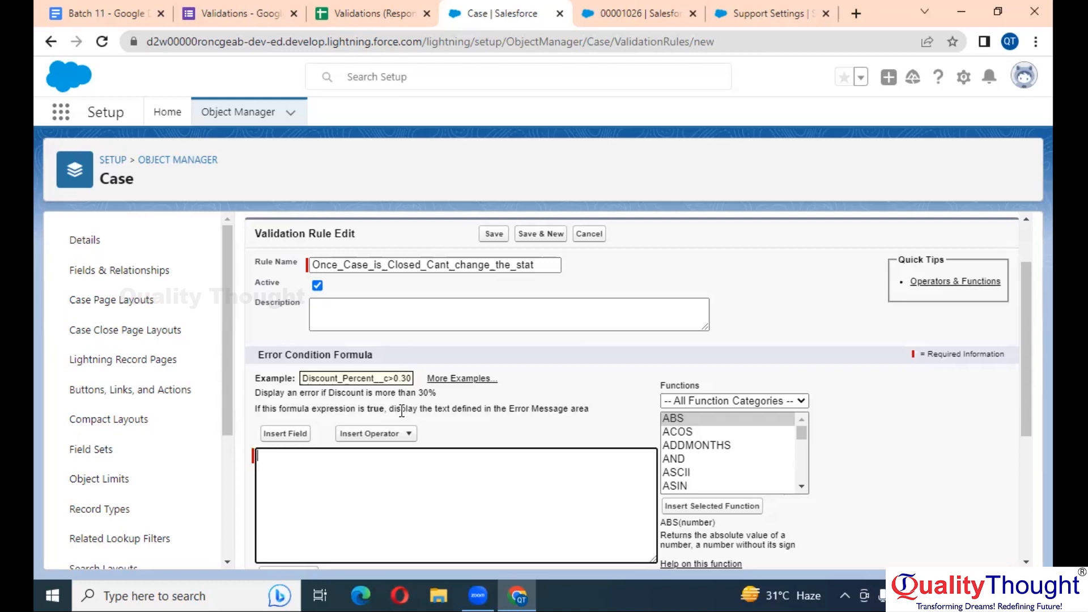
Start the error condition formula with AND, using ISPICKVAL as its first argument
{"action": "scroll", "coordinate": [401, 411], "scroll_direction": "down", "scroll_amount": 2}
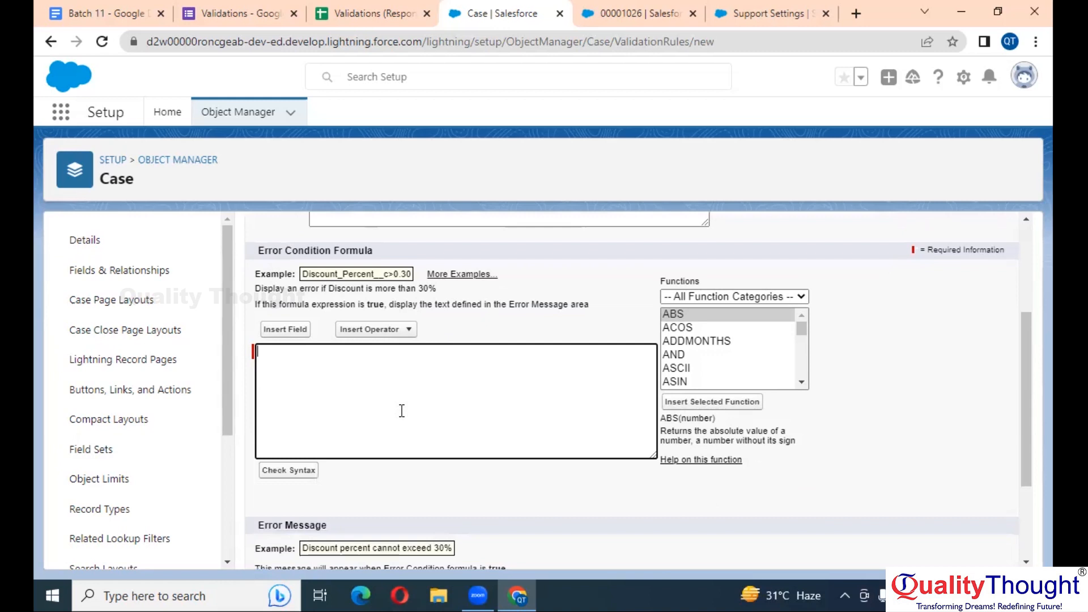
{"action": "left_click", "coordinate": [402, 411]}
{"action": "left_click", "coordinate": [685, 351]}
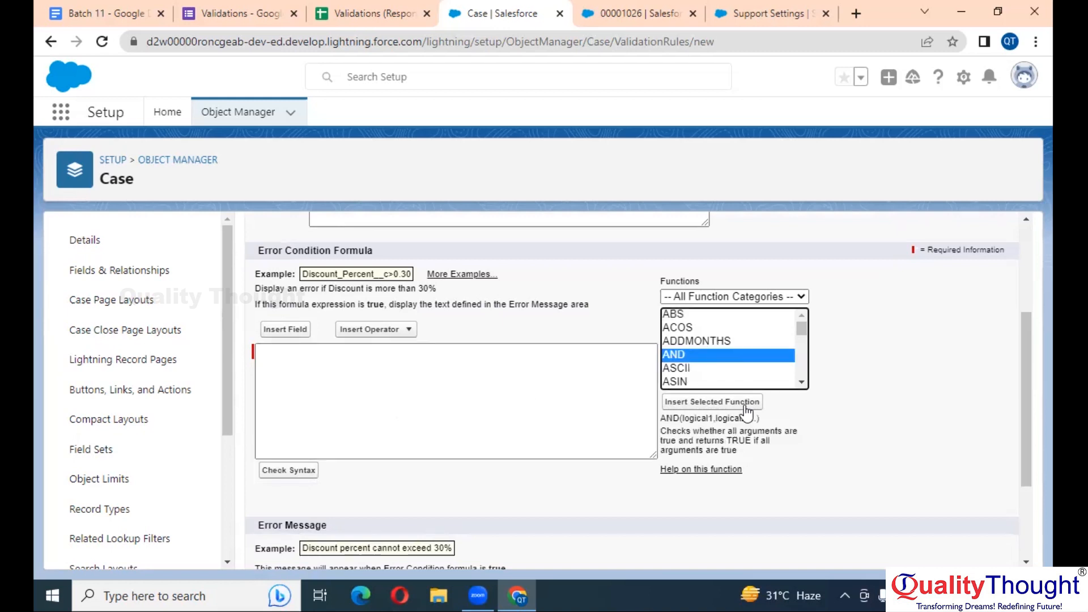
{"action": "left_click", "coordinate": [712, 402]}
{"action": "double_click", "coordinate": [311, 351]}
{"action": "left_click", "coordinate": [680, 356]}
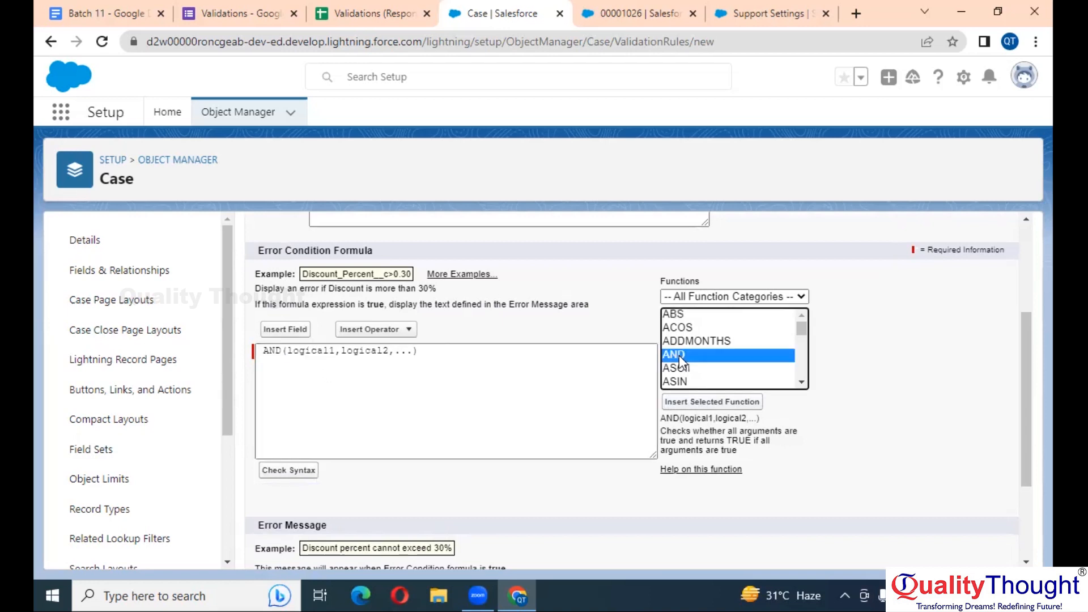
{"action": "key", "text": "Down"}
{"action": "key", "text": "Down"}
{"action": "key", "text": "Down"}
{"action": "key", "text": "Down"}
{"action": "key", "text": "Down"}
{"action": "key", "text": "Down"}
{"action": "key", "text": "Down"}
{"action": "key", "text": "Down"}
{"action": "key", "text": "Down"}
{"action": "key", "text": "Down"}
{"action": "key", "text": "Down"}
{"action": "key", "text": "Down"}
{"action": "key", "text": "Down"}
{"action": "key", "text": "Down"}
{"action": "key", "text": "Down"}
{"action": "key", "text": "Down"}
{"action": "key", "text": "Down"}
{"action": "key", "text": "Down"}
{"action": "key", "text": "Down"}
{"action": "key", "text": "Down"}
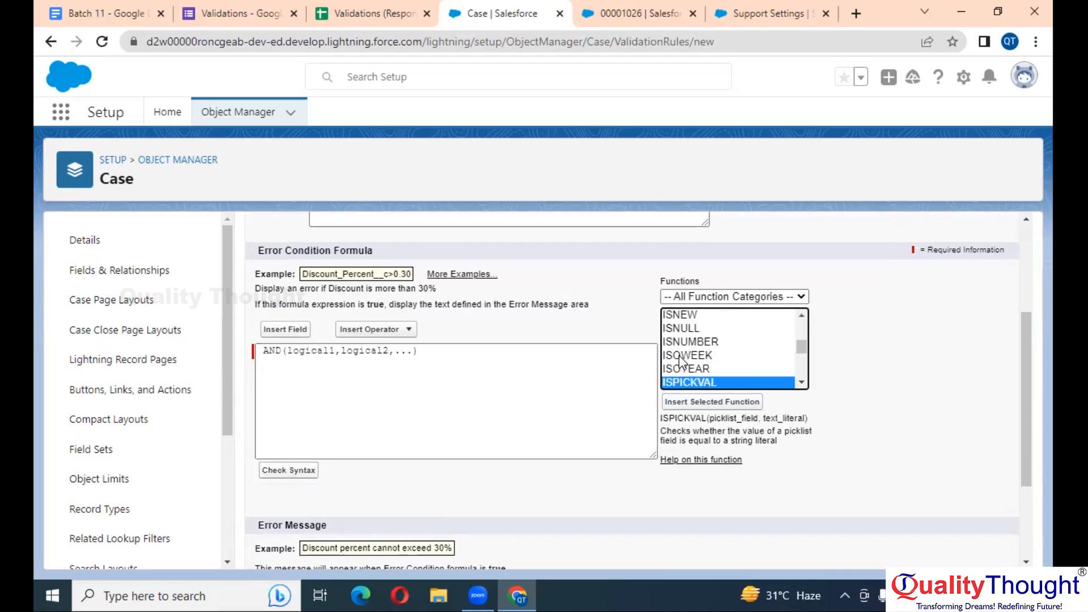
{"action": "left_click", "coordinate": [712, 402]}
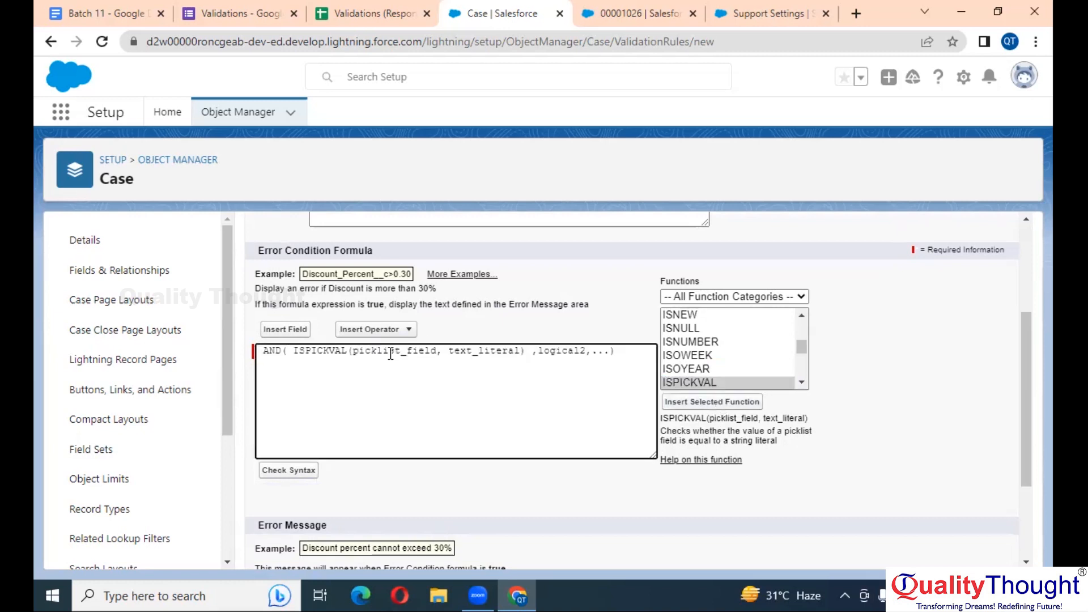
Fill ISPICKVAL with the Status field and the value 'Closed'
{"action": "double_click", "coordinate": [390, 351]}
{"action": "left_click", "coordinate": [286, 329]}
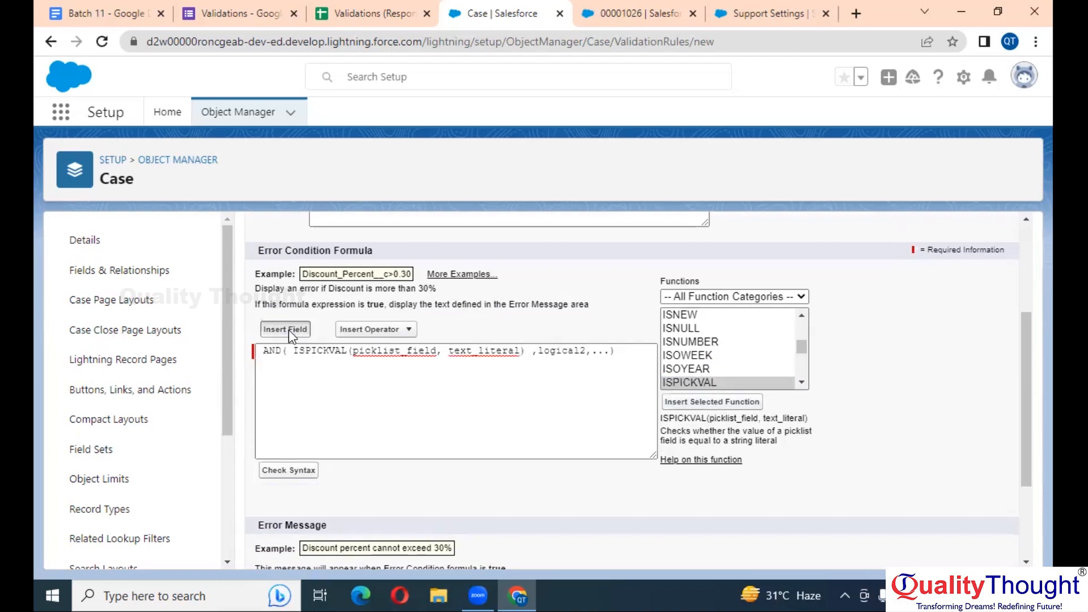
{"action": "left_click", "coordinate": [489, 374]}
{"action": "key", "text": "s"}
{"action": "key", "text": "t"}
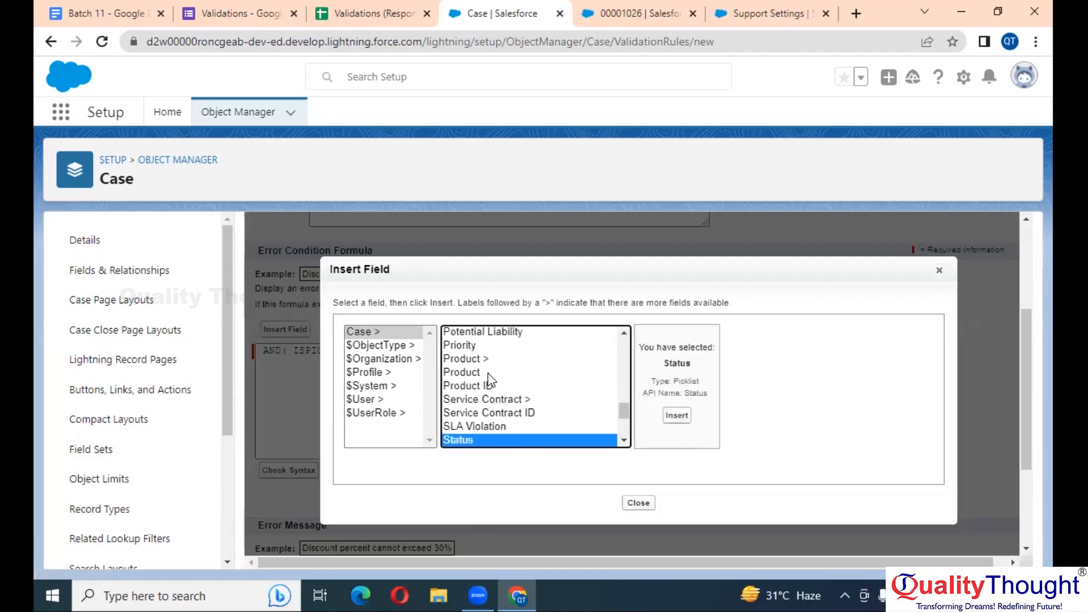
{"action": "left_click", "coordinate": [694, 417]}
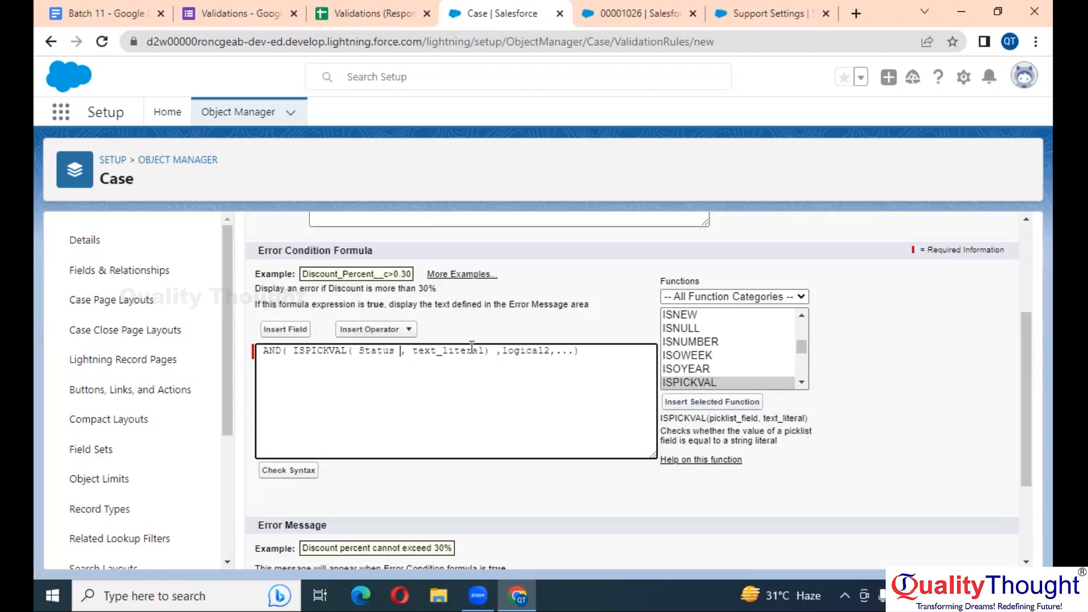
{"action": "double_click", "coordinate": [457, 351]}
{"action": "type", "text": "'Closed'"}
Replace AND's second argument with an ISCHANGED function
{"action": "double_click", "coordinate": [497, 348]}
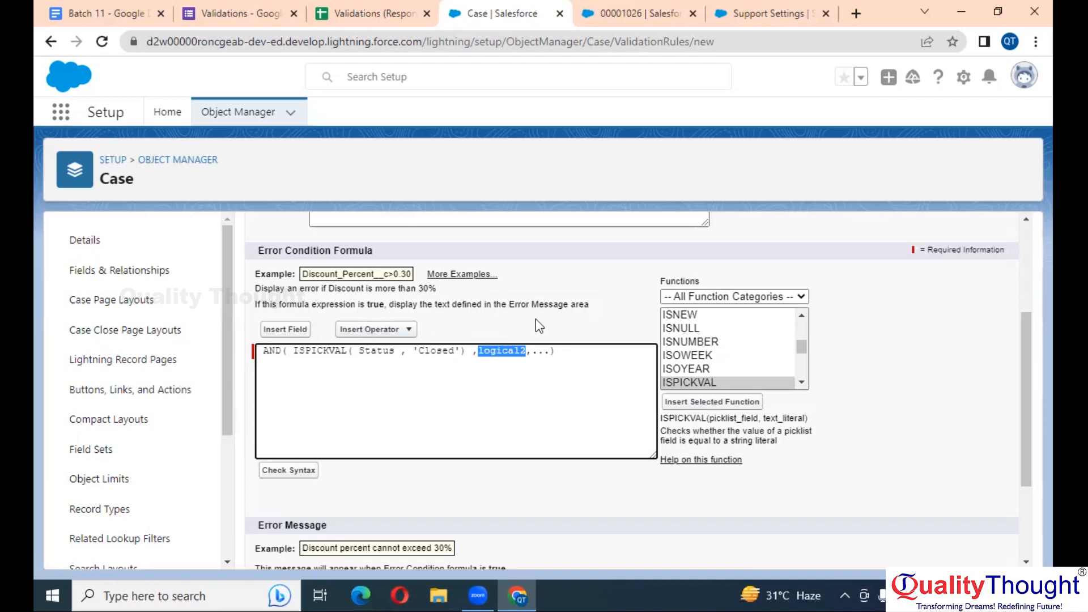
{"action": "left_click", "coordinate": [733, 362]}
{"action": "type", "text": "sc"}
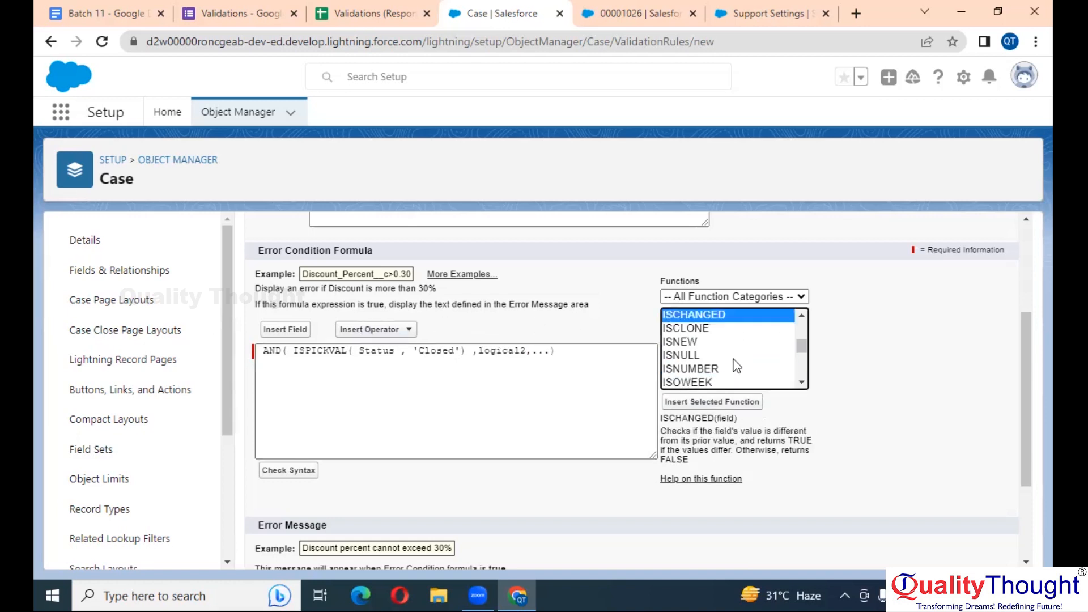
{"action": "left_click", "coordinate": [737, 402]}
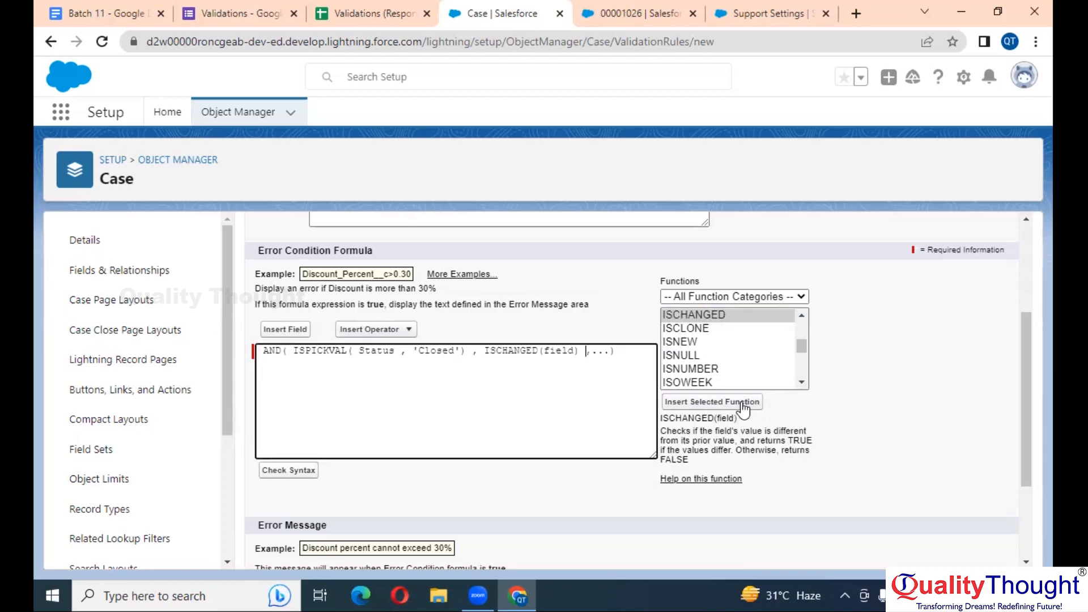
{"action": "double_click", "coordinate": [561, 350]}
{"action": "left_click", "coordinate": [289, 327]}
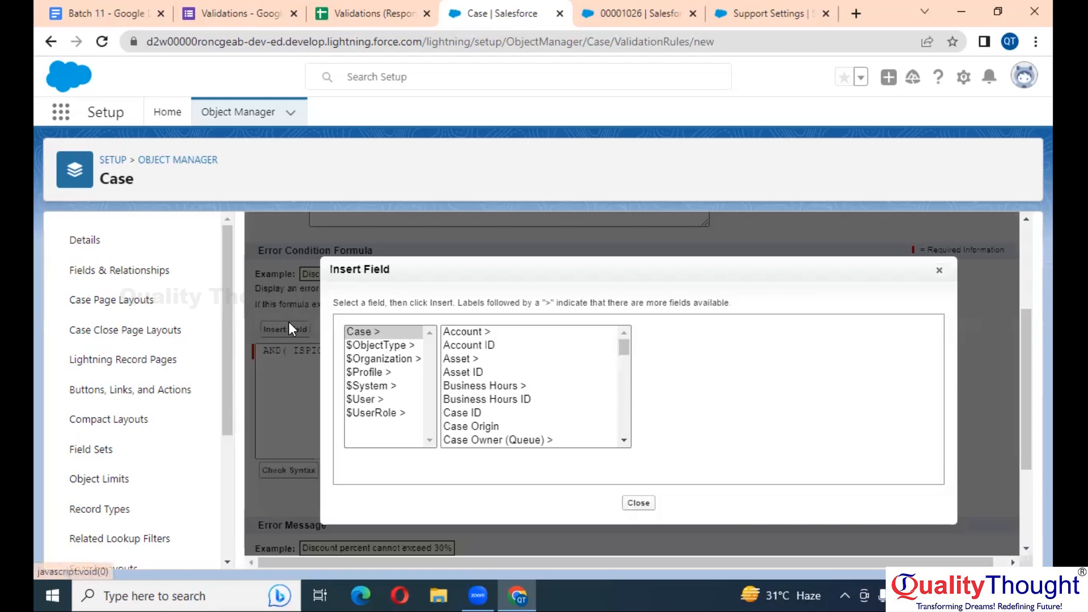
{"action": "key", "text": "s"}
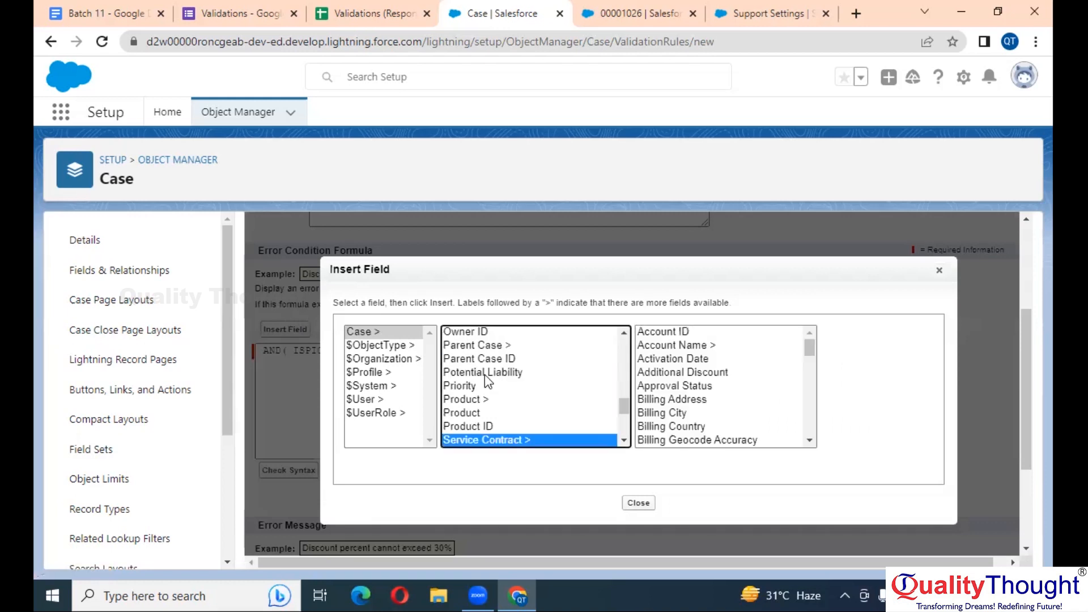
{"action": "left_click", "coordinate": [940, 271]}
{"action": "scroll", "coordinate": [563, 374], "scroll_direction": "up", "scroll_amount": 5}
{"action": "scroll", "coordinate": [562, 374], "scroll_direction": "up", "scroll_amount": 1}
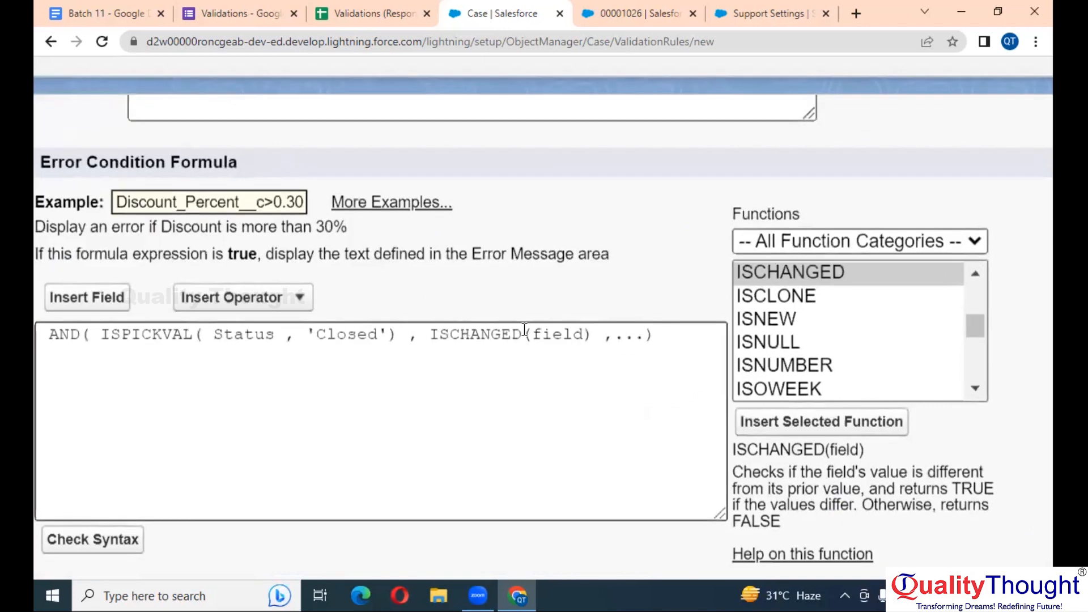
Insert the Status field inside ISCHANGED
{"action": "double_click", "coordinate": [573, 333]}
{"action": "scroll", "coordinate": [572, 333], "scroll_direction": "down", "scroll_amount": 1}
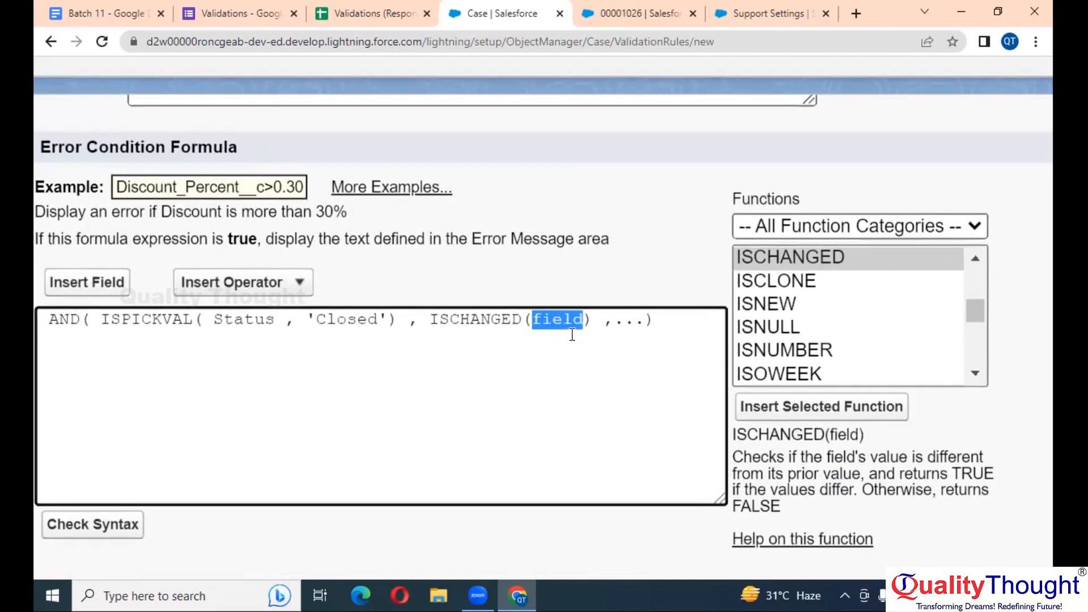
{"action": "left_click", "coordinate": [91, 286]}
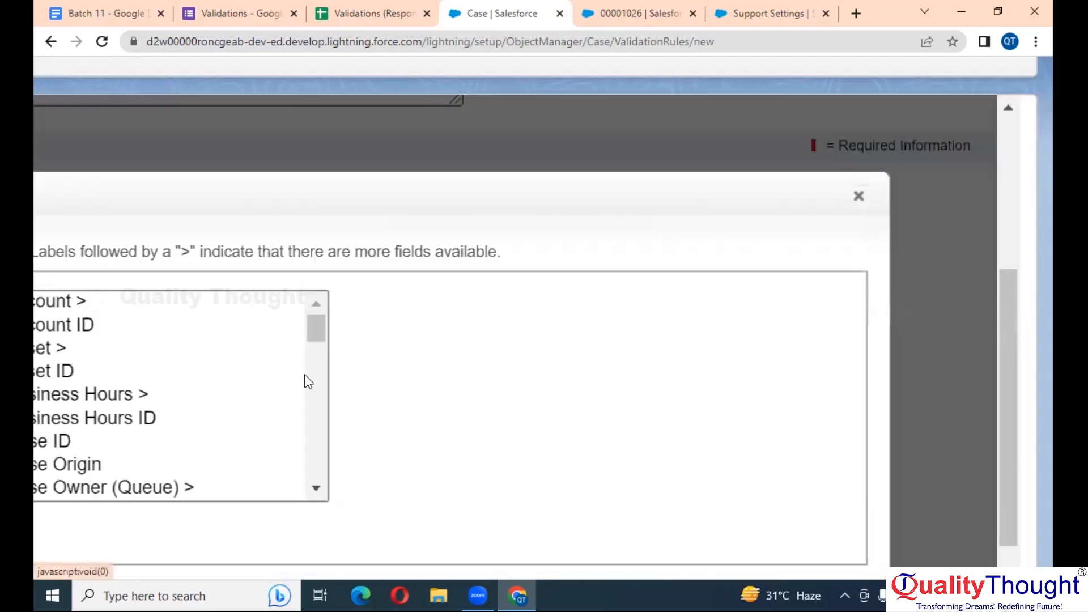
{"action": "scroll", "coordinate": [316, 378], "scroll_direction": "down", "scroll_amount": 2}
{"action": "left_click", "coordinate": [316, 378]}
{"action": "type", "text": "st"}
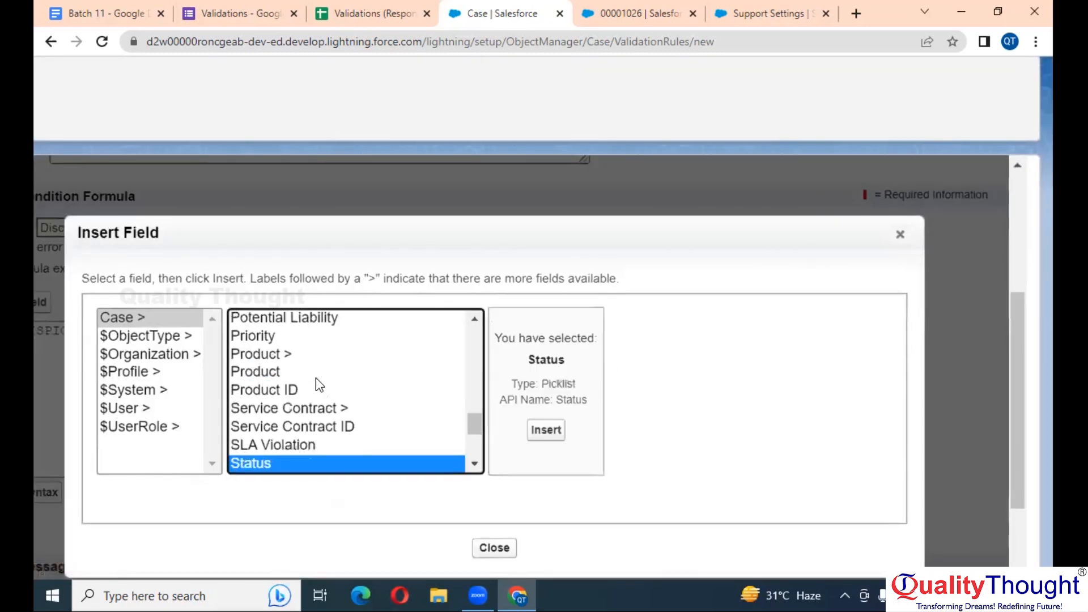
{"action": "left_click", "coordinate": [546, 430]}
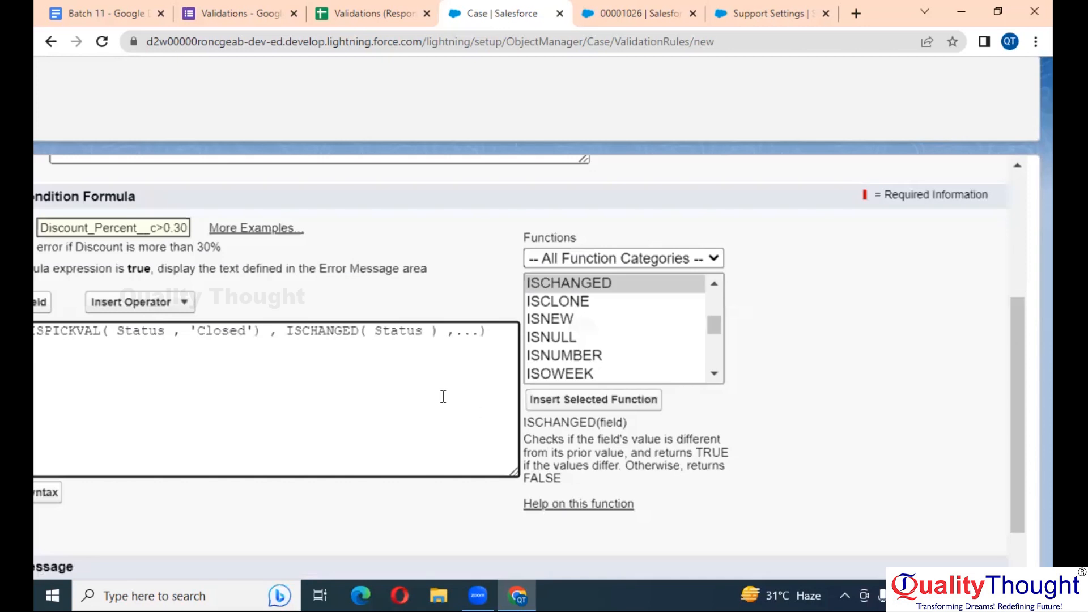
Delete the leftover placeholder and check the formula for syntax errors
{"action": "left_click_drag", "start_coordinate": [447, 333], "coordinate": [478, 335]}
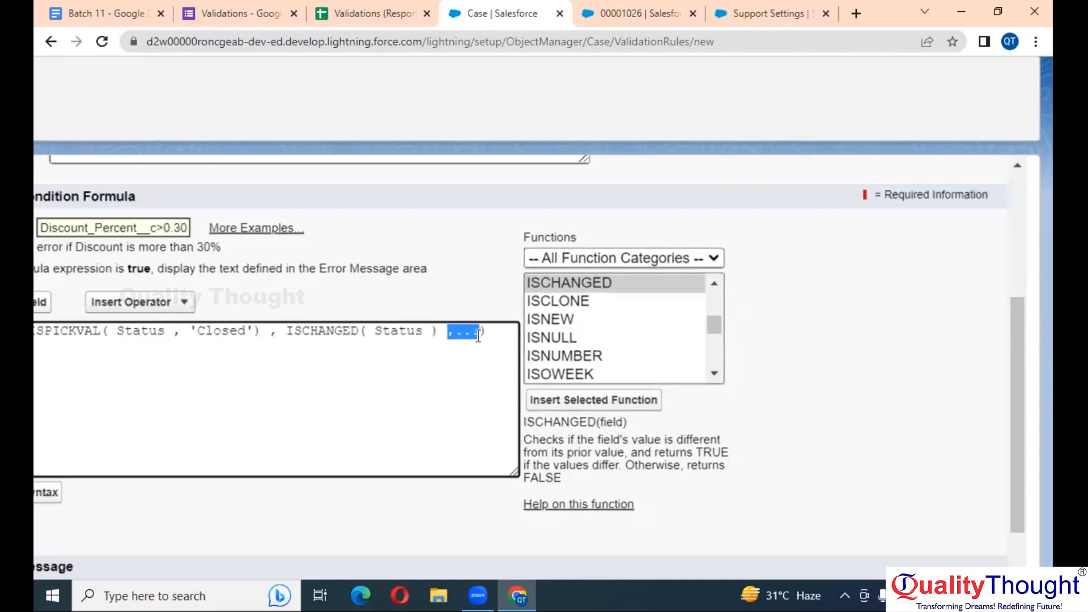
{"action": "key", "text": "BackSpace"}
{"action": "scroll", "coordinate": [473, 333], "scroll_direction": "left", "scroll_amount": 3}
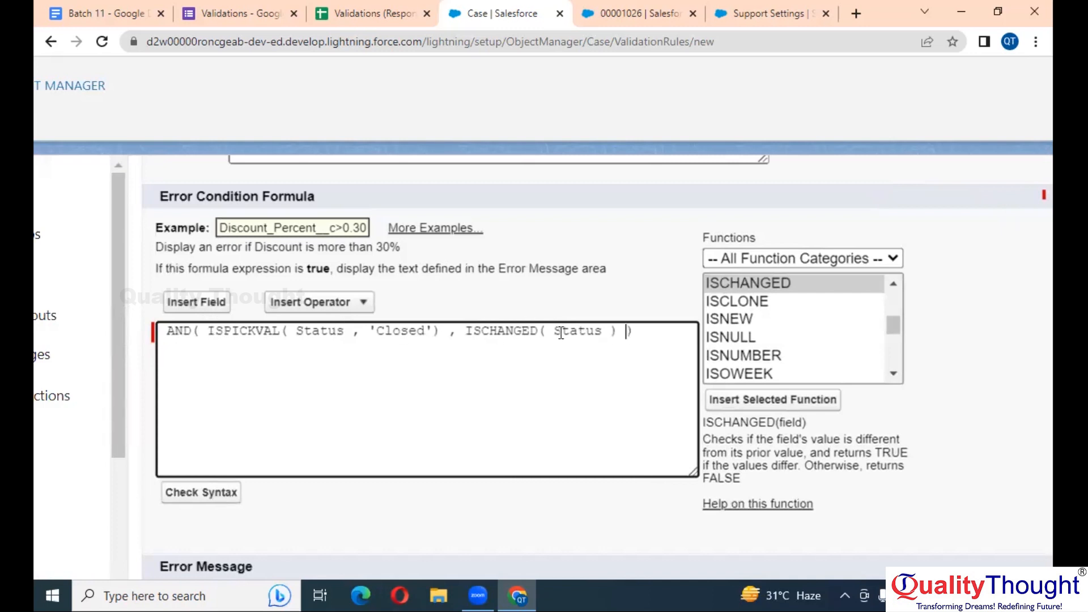
{"action": "scroll", "coordinate": [461, 485], "scroll_direction": "down", "scroll_amount": 3}
{"action": "left_click", "coordinate": [442, 485]}
{"action": "left_click", "coordinate": [182, 315]}
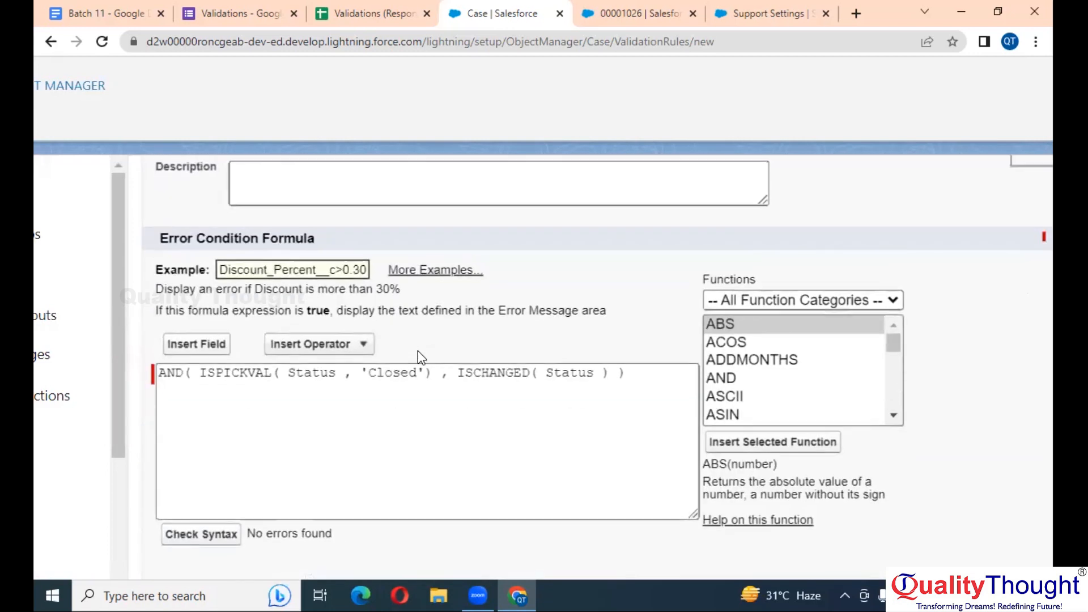
{"action": "scroll", "coordinate": [417, 356], "scroll_direction": "down", "scroll_amount": 3}
Paste the error message 'Once Case is Closed, Can't change the Case Status'
{"action": "scroll", "coordinate": [402, 453], "scroll_direction": "down", "scroll_amount": 1}
{"action": "left_click", "coordinate": [399, 467]}
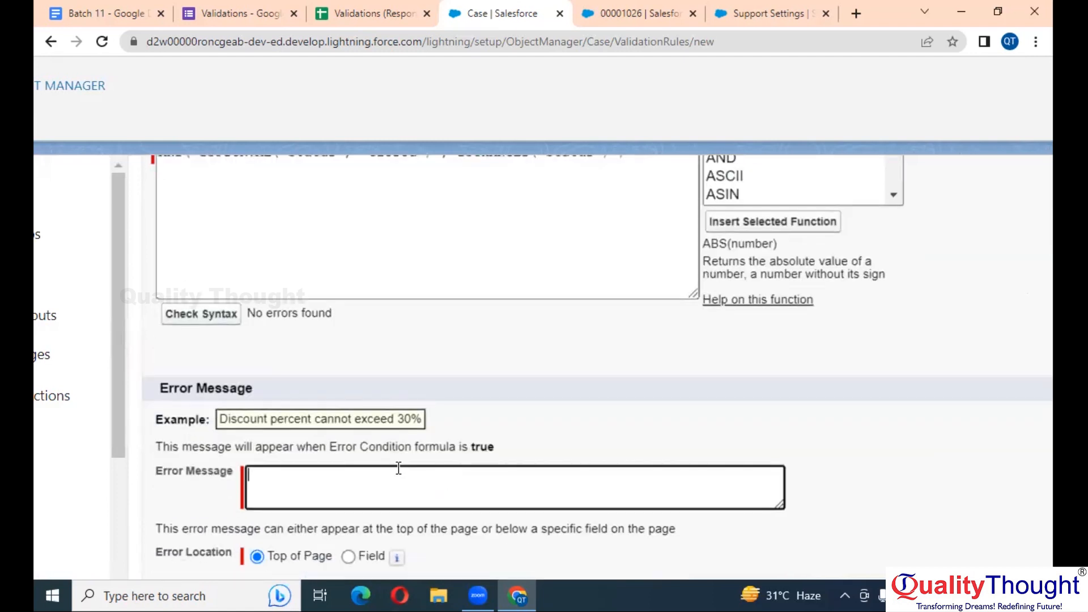
{"action": "scroll", "coordinate": [399, 467], "scroll_direction": "down", "scroll_amount": 1}
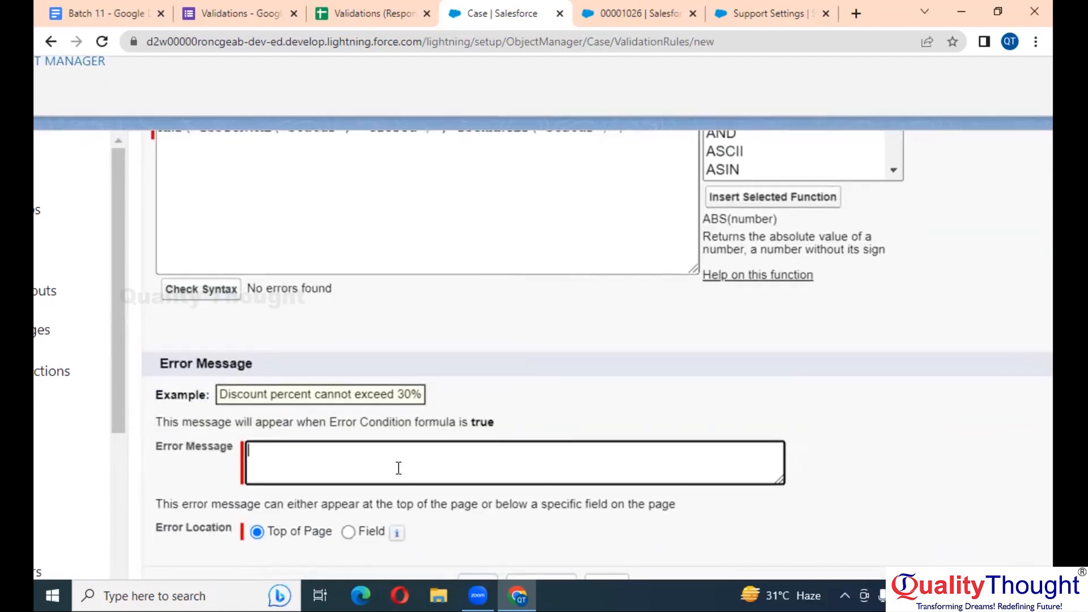
{"action": "type", "text": "Once Case is Closed, Can't change the Case Status"}
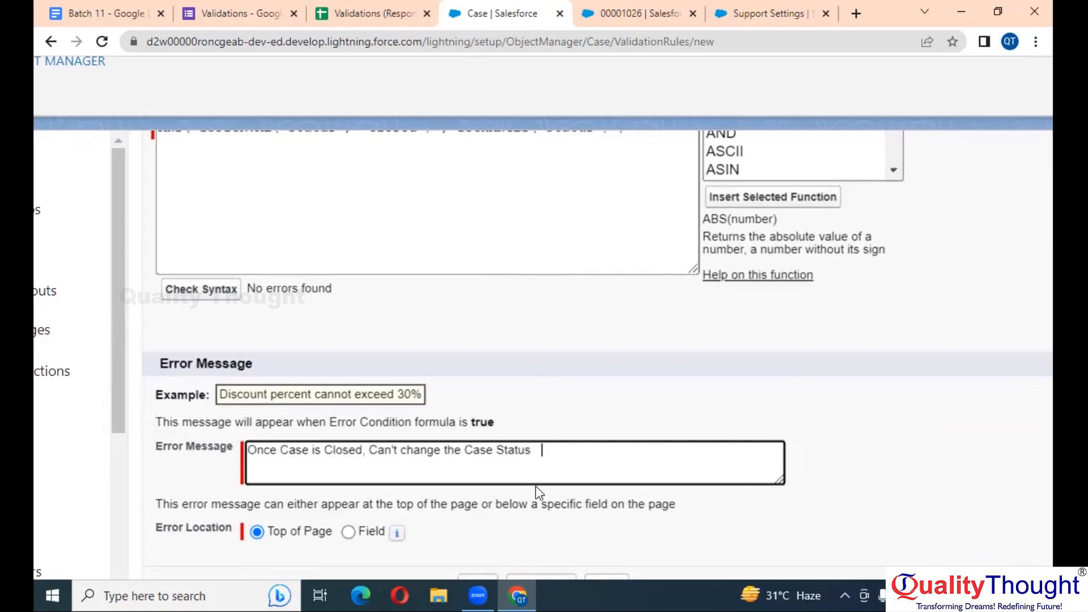
{"action": "scroll", "coordinate": [357, 503], "scroll_direction": "down", "scroll_amount": 1}
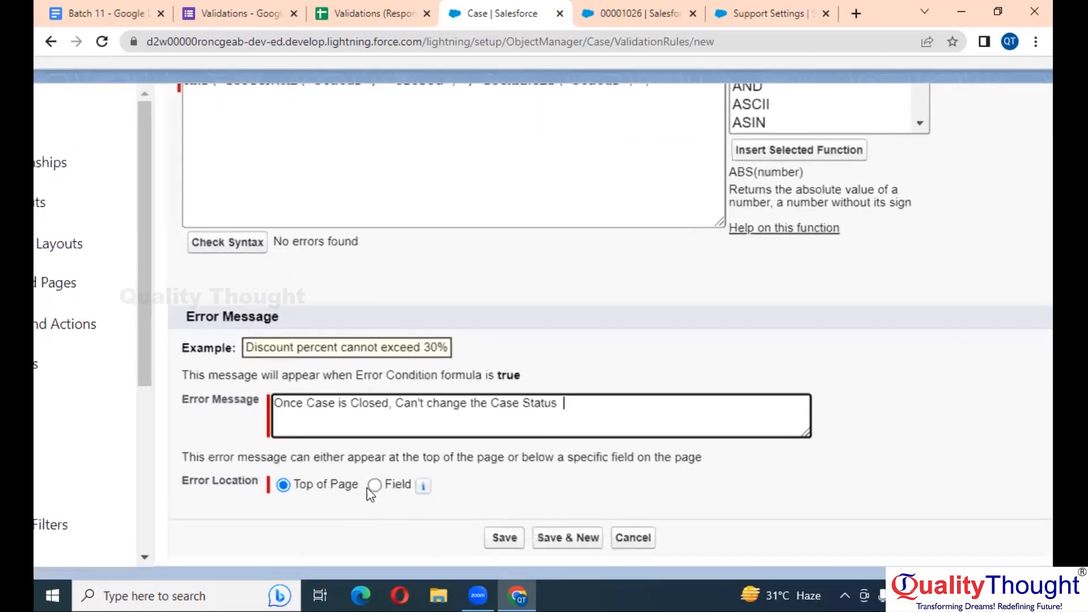
Show the error at the Status field and save the validation rule
{"action": "left_click", "coordinate": [374, 487]}
{"action": "left_click", "coordinate": [460, 482]}
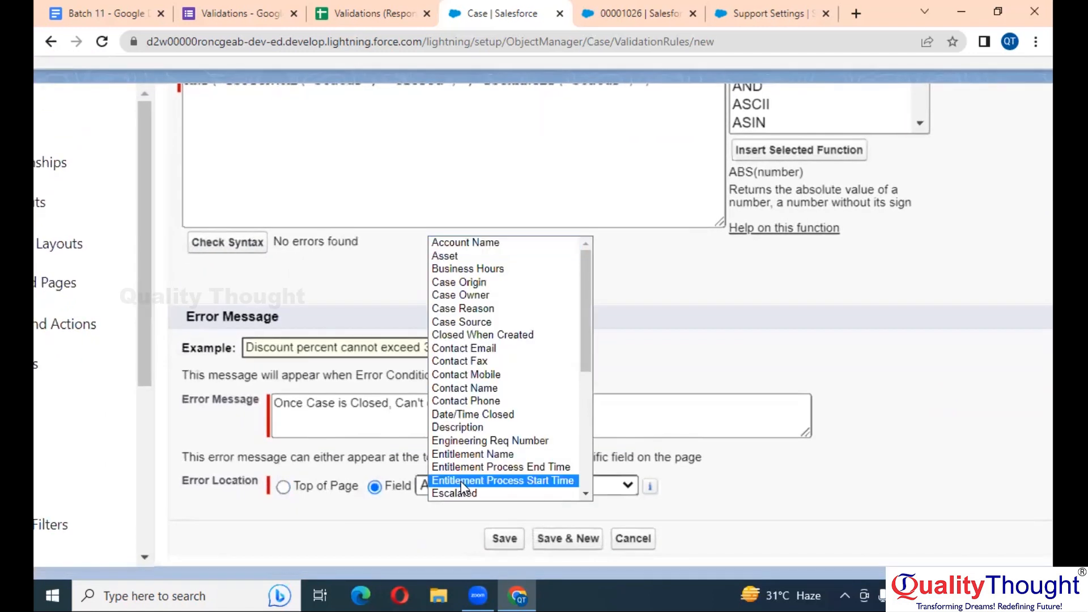
{"action": "type", "text": "st"}
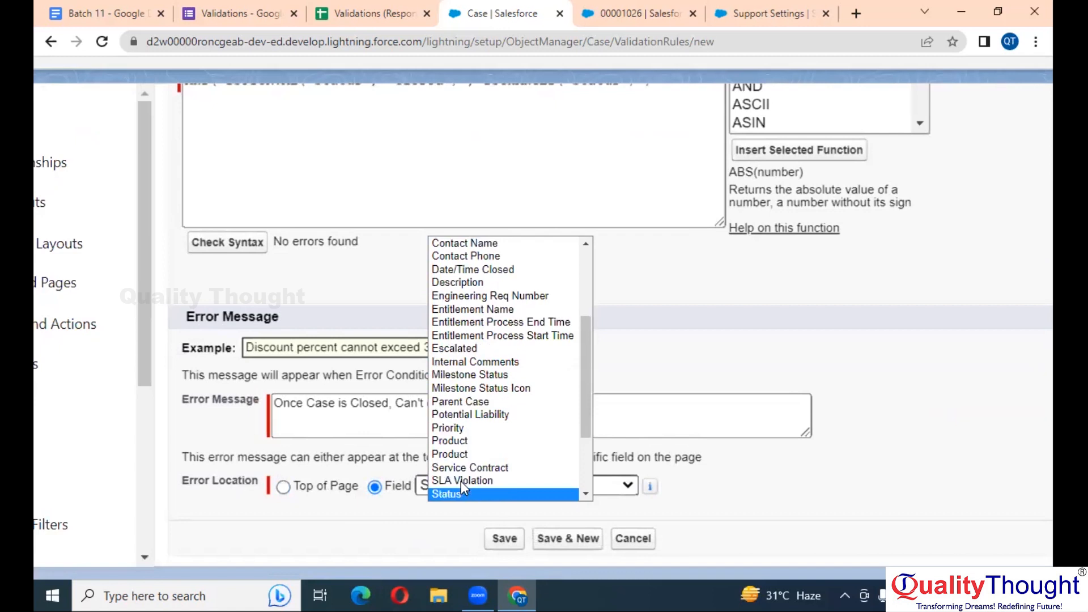
{"action": "left_click", "coordinate": [464, 491]}
{"action": "left_click", "coordinate": [499, 538]}
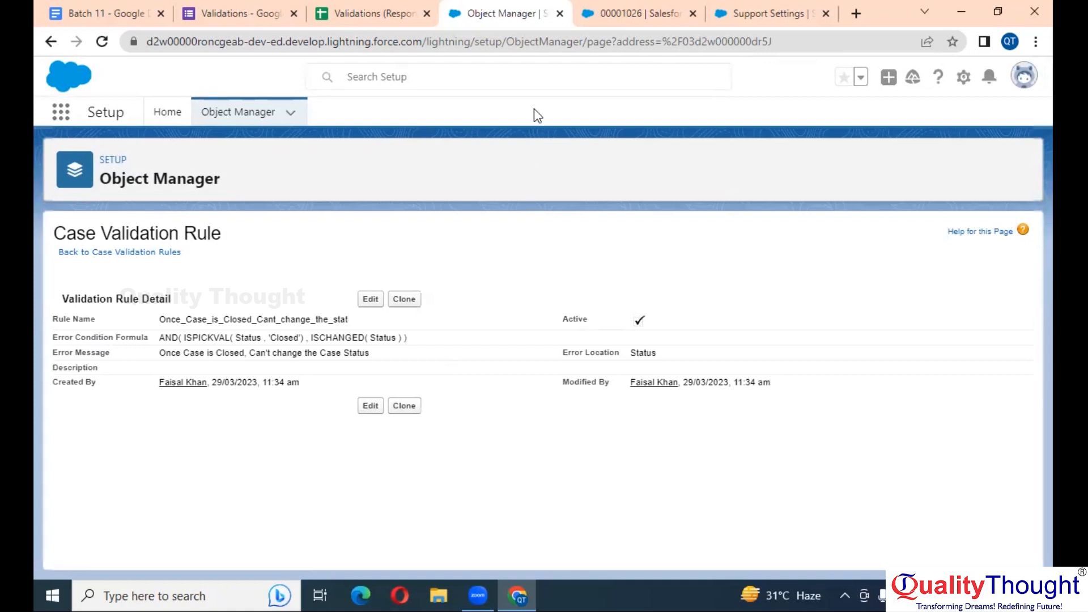
Reload case 00001026 and try saving its Status as Closed
{"action": "left_click", "coordinate": [741, 8]}
{"action": "left_click", "coordinate": [637, 6]}
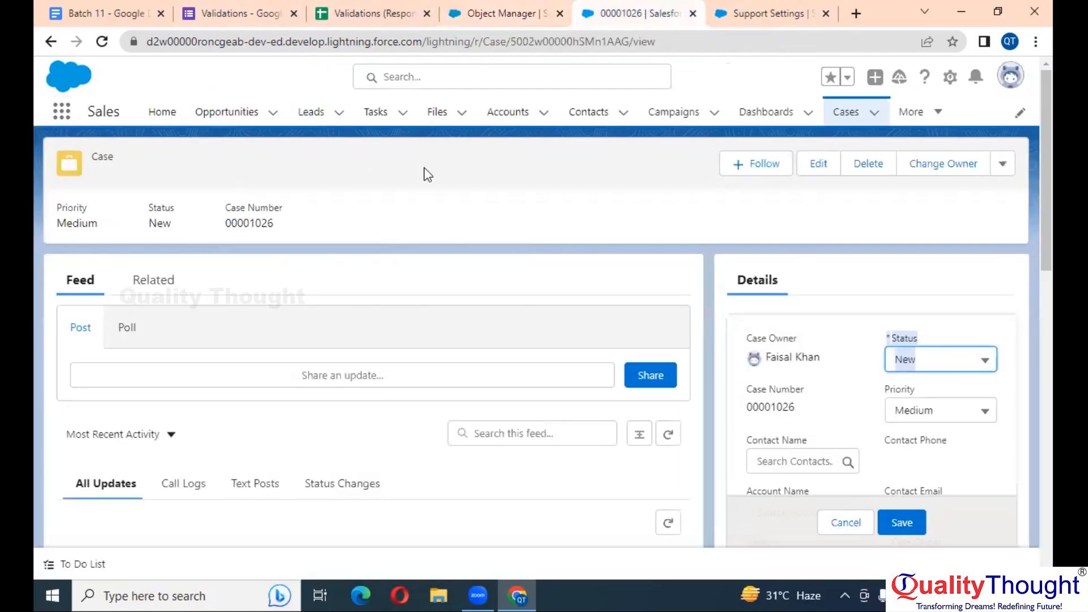
{"action": "left_click", "coordinate": [102, 43]}
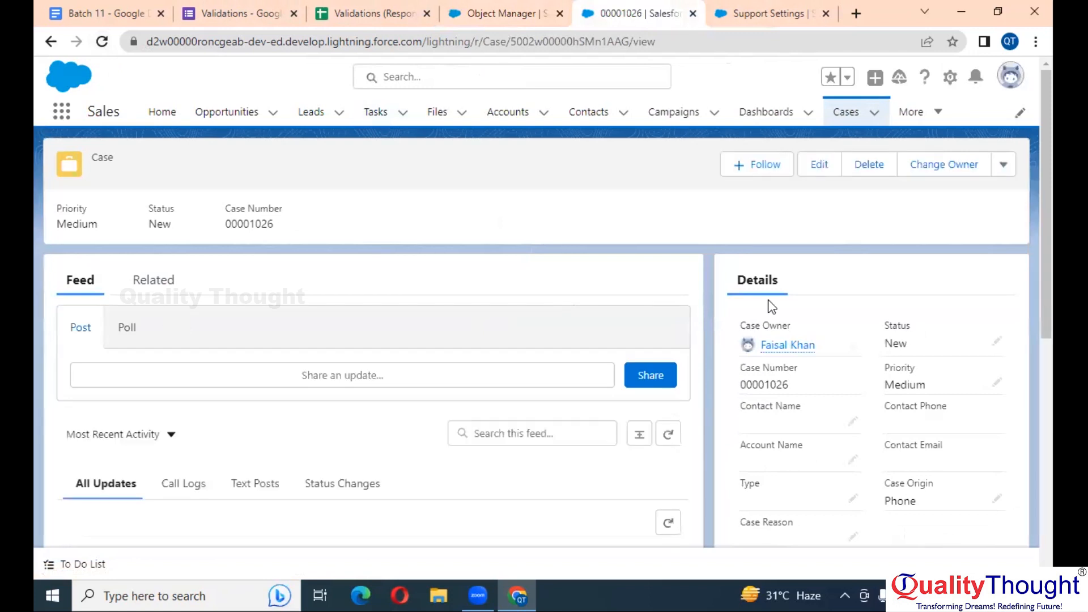
{"action": "scroll", "coordinate": [877, 310], "scroll_direction": "down", "scroll_amount": 1}
{"action": "double_click", "coordinate": [904, 303]}
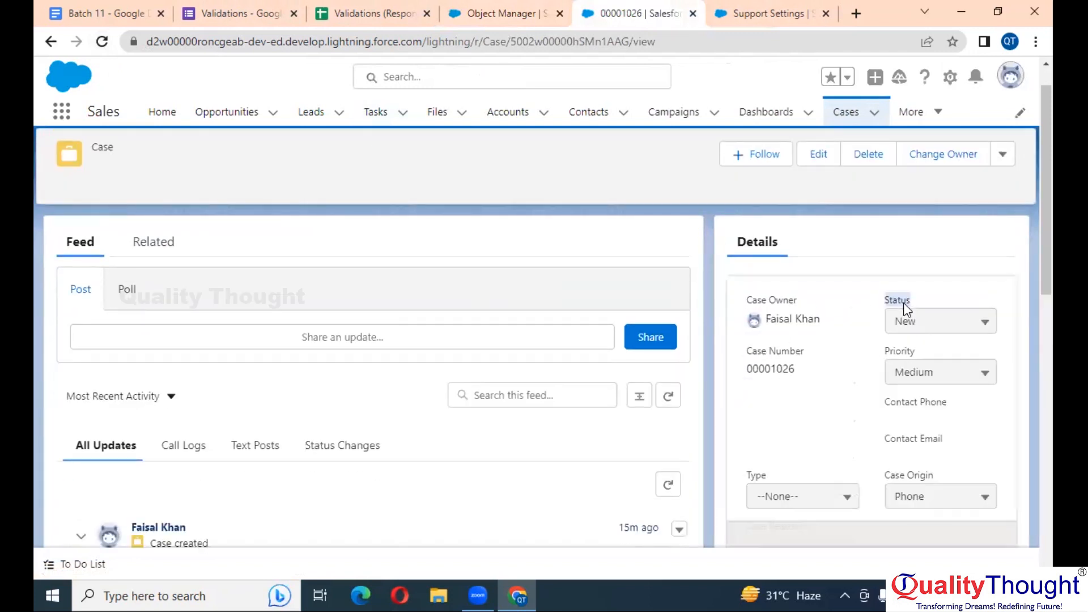
{"action": "left_click", "coordinate": [923, 318]}
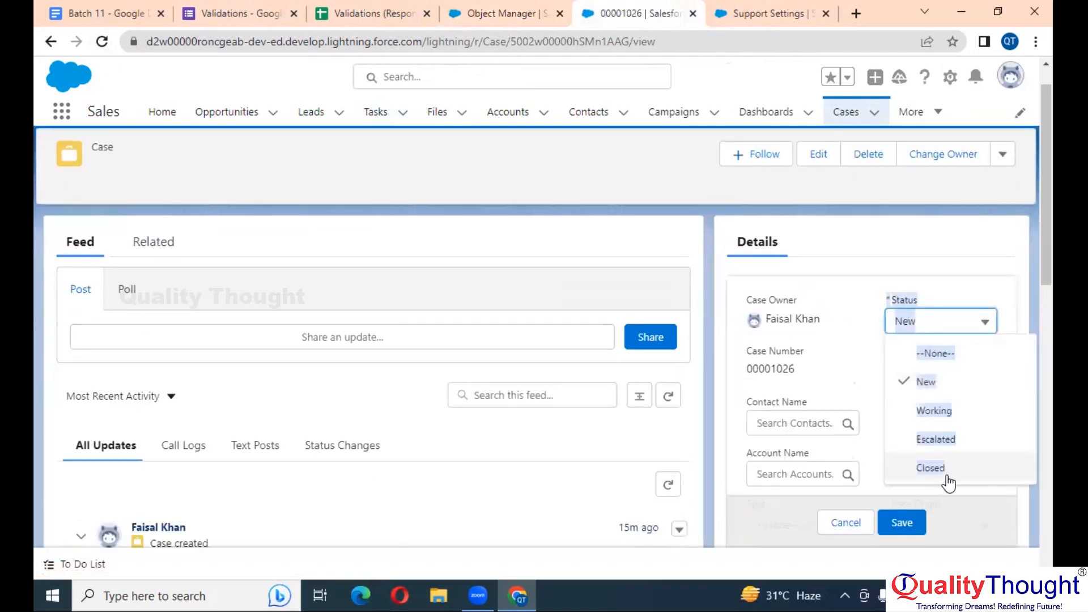
{"action": "left_click", "coordinate": [942, 470]}
{"action": "left_click", "coordinate": [890, 525]}
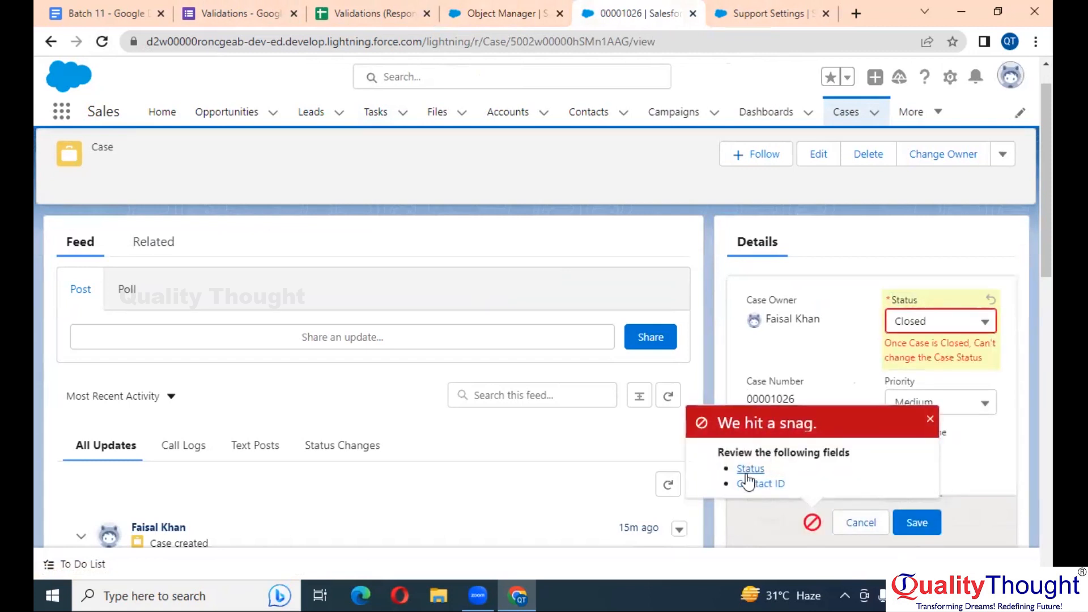
Add a recent contact, retry the save, then reload to discard the blocked edits
{"action": "left_click", "coordinate": [932, 421]}
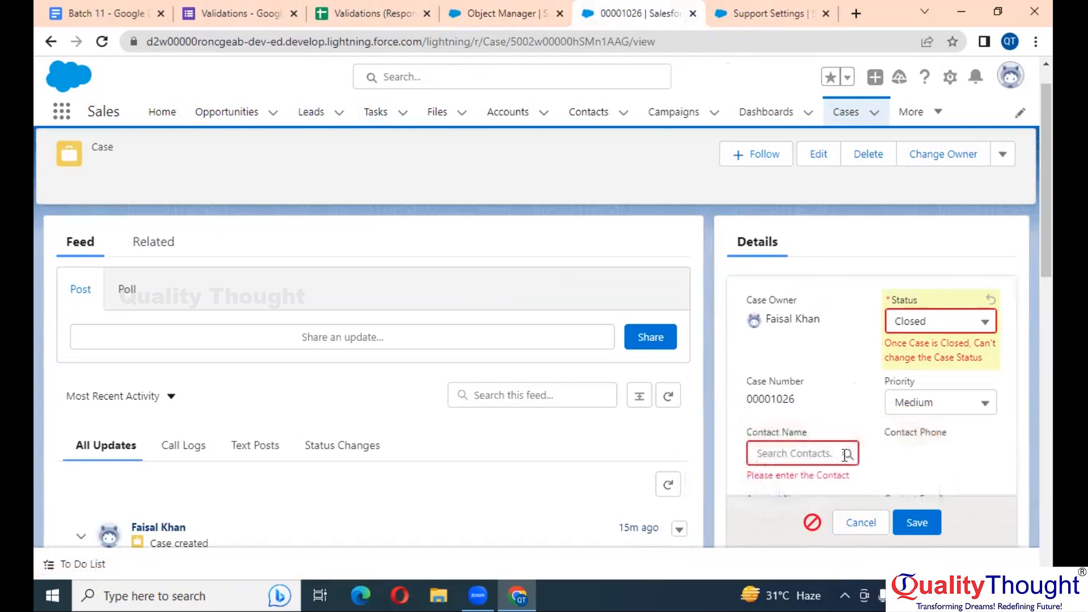
{"action": "left_click", "coordinate": [806, 460]}
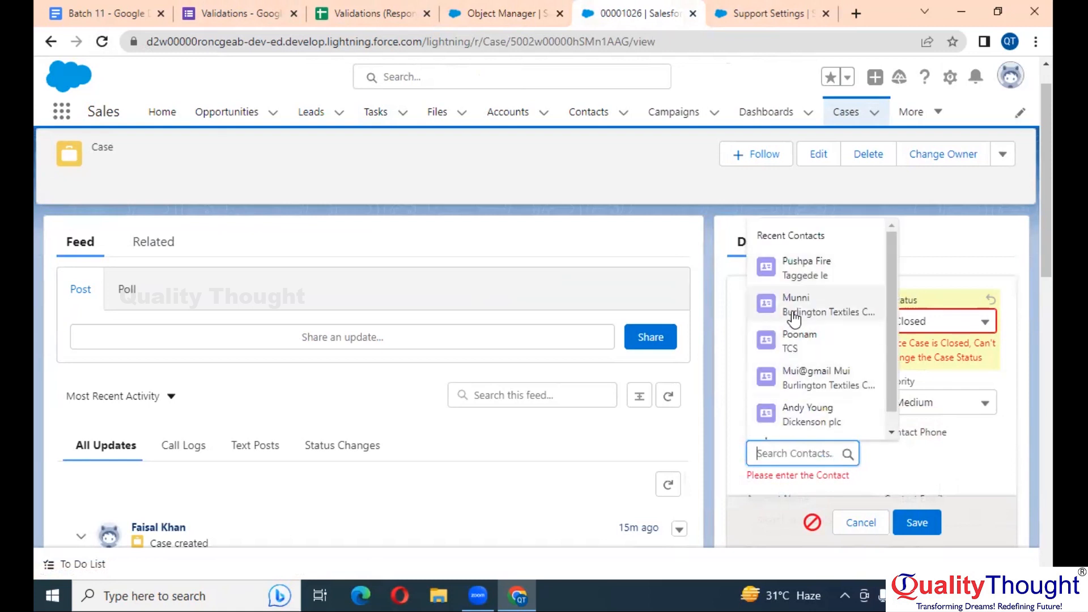
{"action": "left_click", "coordinate": [792, 315]}
{"action": "left_click", "coordinate": [911, 519]}
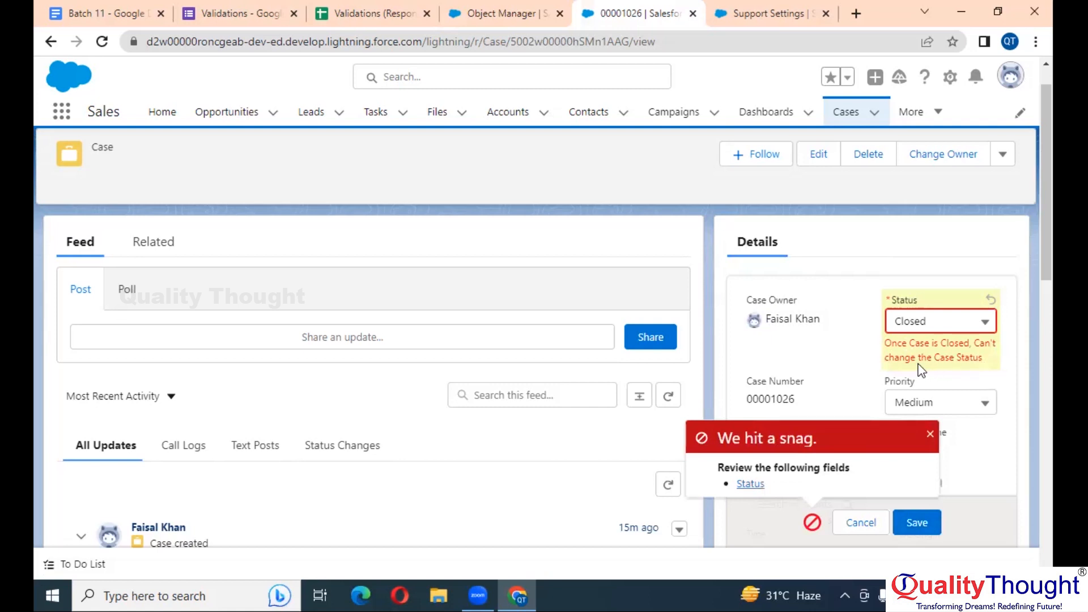
{"action": "left_click", "coordinate": [928, 434]}
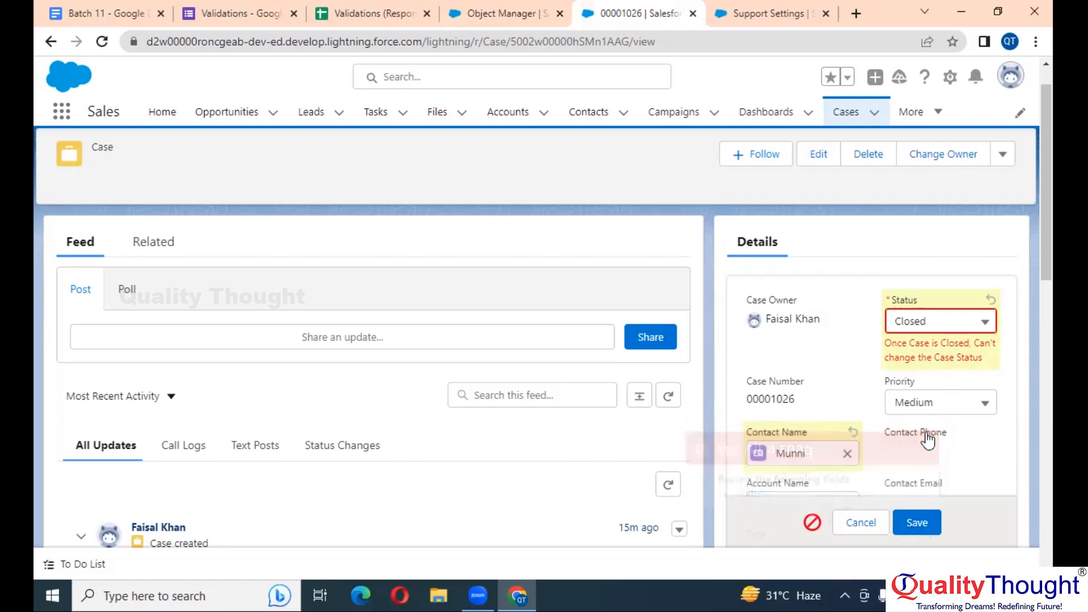
{"action": "left_click", "coordinate": [102, 42]}
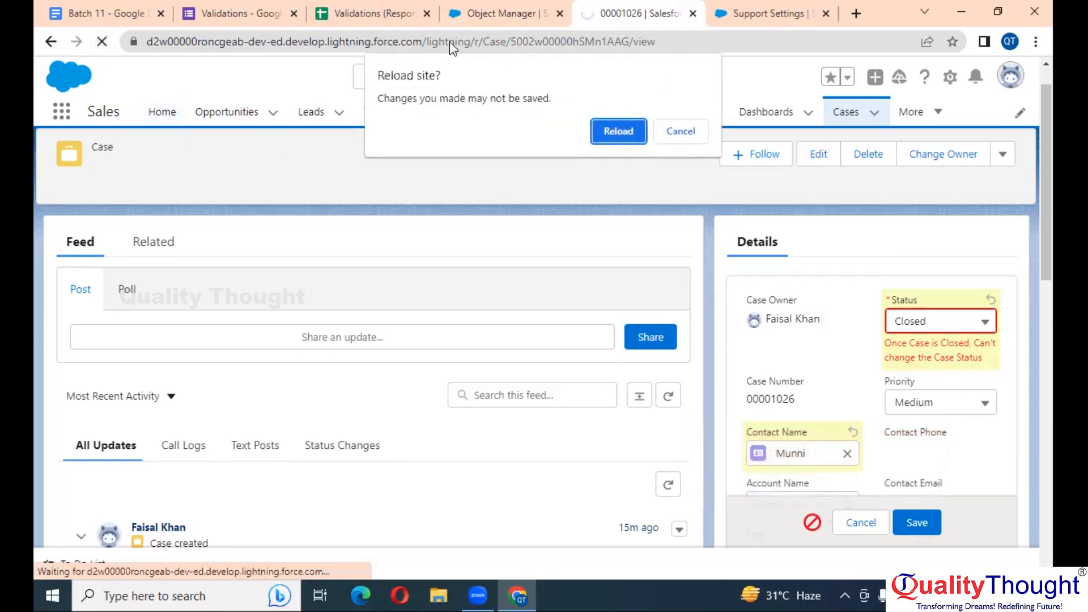
{"action": "key", "text": "Return"}
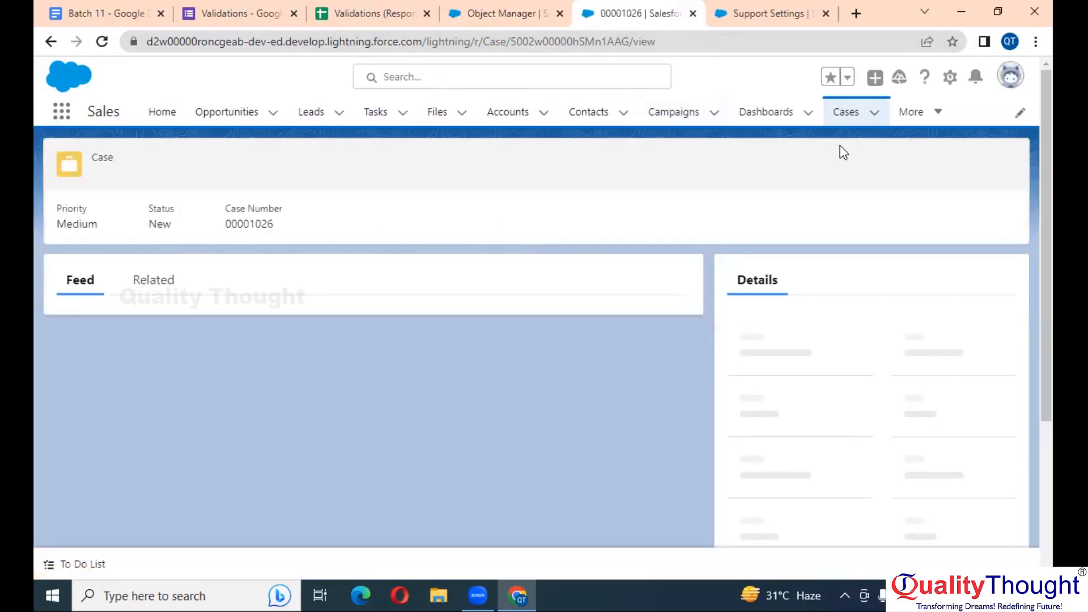
Start a new case with Status set to Closed
{"action": "left_click", "coordinate": [855, 113]}
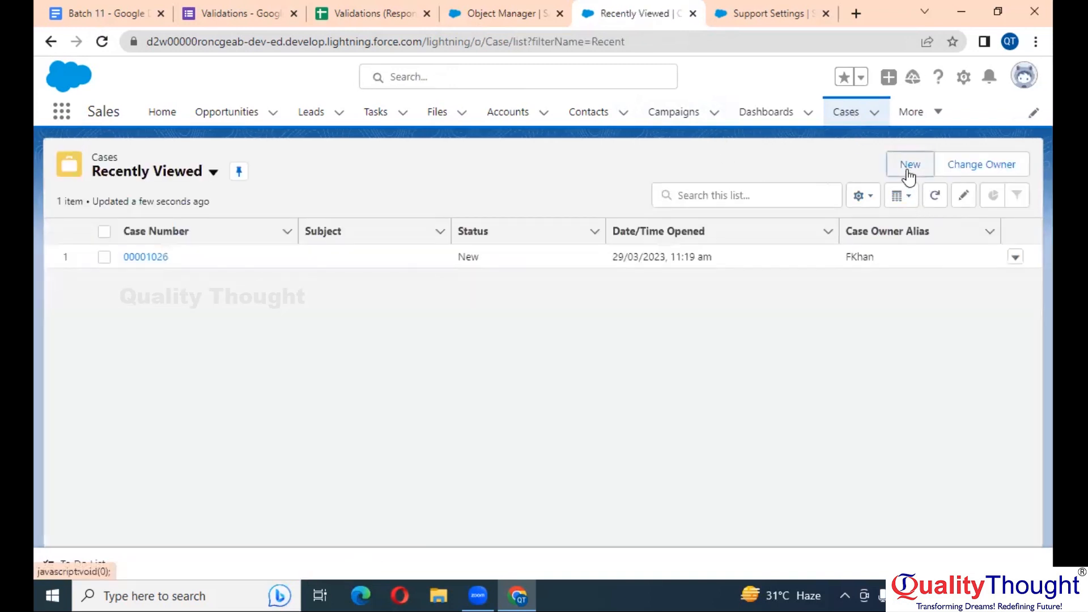
{"action": "left_click", "coordinate": [907, 169]}
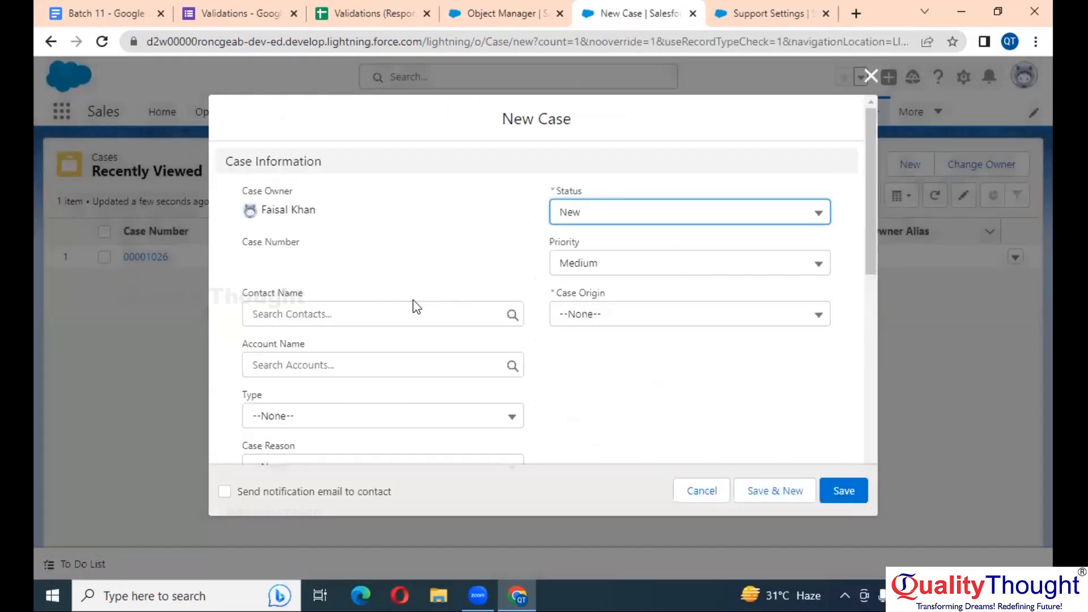
{"action": "scroll", "coordinate": [417, 354], "scroll_direction": "down", "scroll_amount": 2}
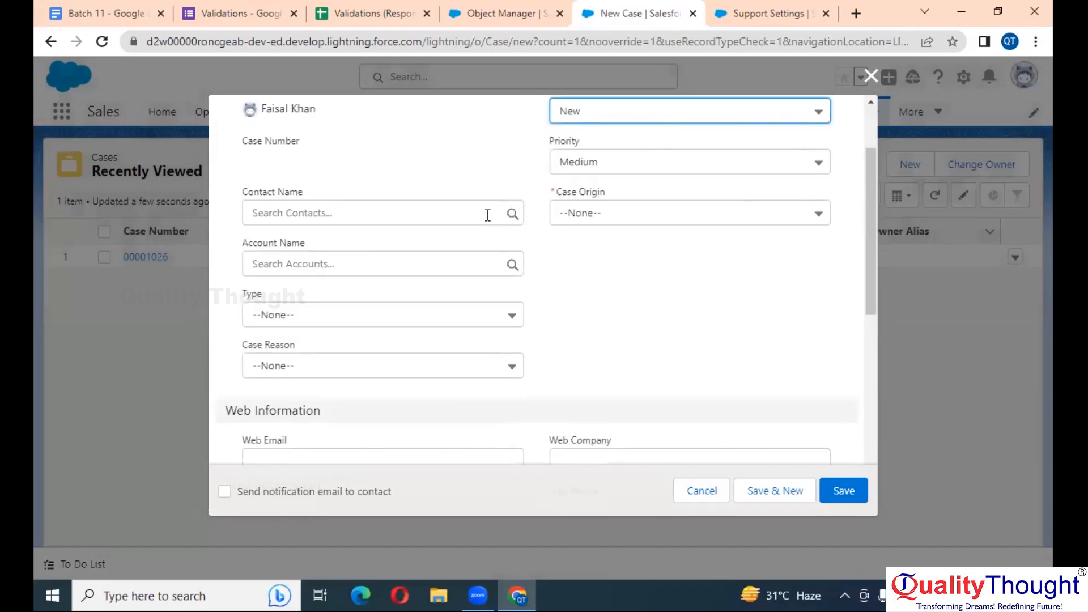
{"action": "scroll", "coordinate": [487, 214], "scroll_direction": "up", "scroll_amount": 2}
{"action": "left_click", "coordinate": [683, 211]}
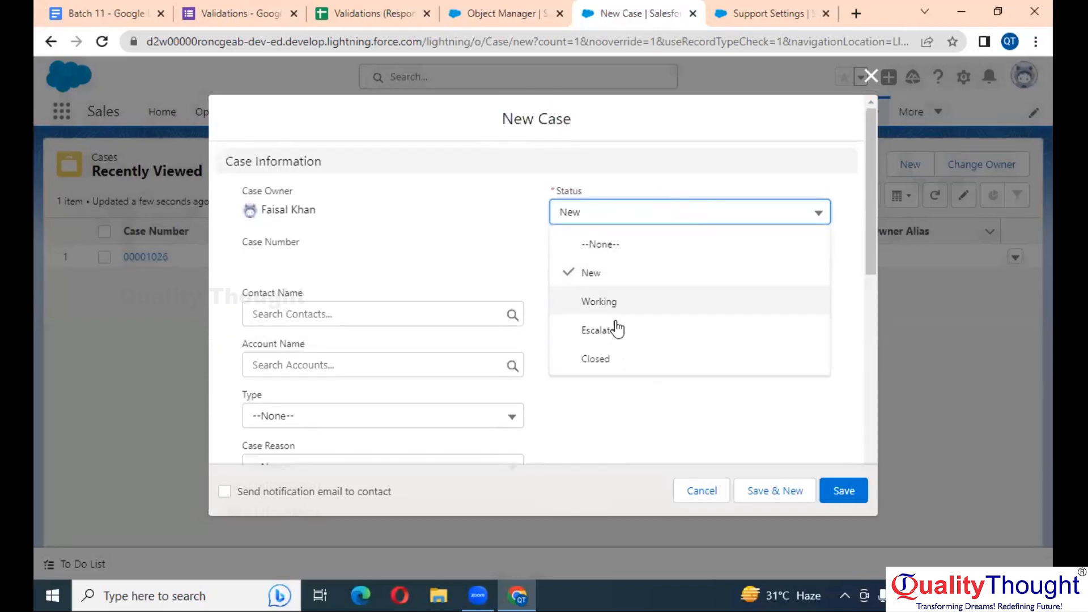
{"action": "left_click", "coordinate": [605, 357]}
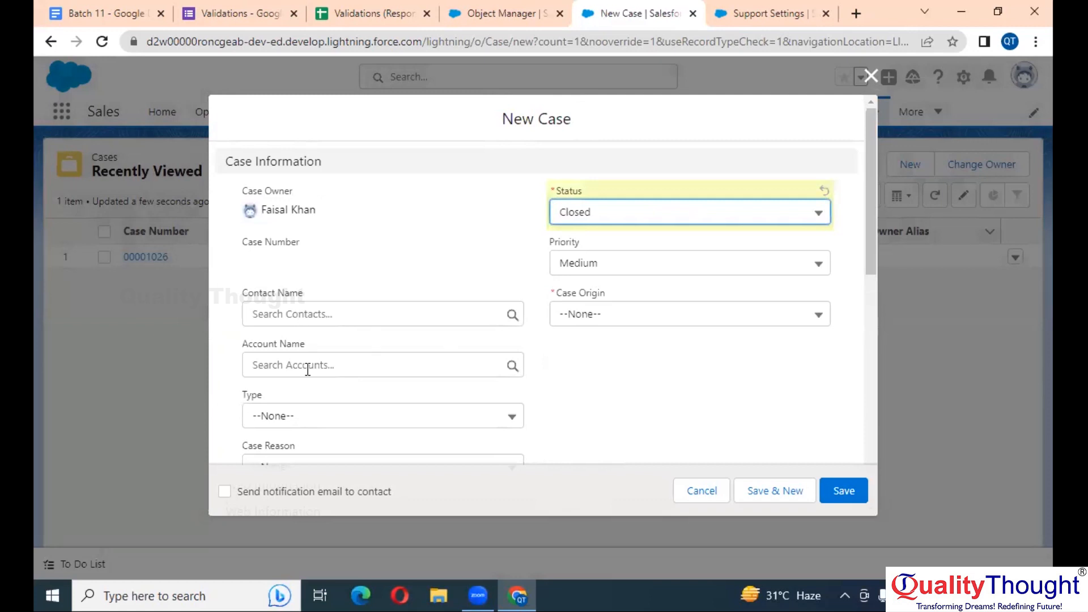
Assign a recent contact, set Case Origin to Phone, and save the case
{"action": "scroll", "coordinate": [308, 369], "scroll_direction": "down", "scroll_amount": 1}
{"action": "left_click", "coordinate": [335, 300]}
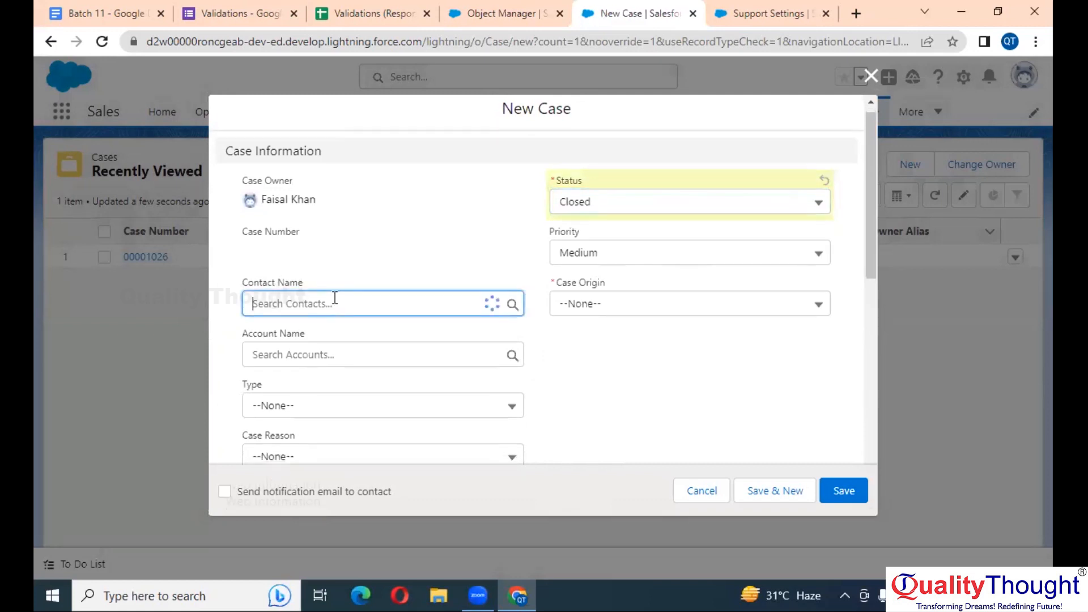
{"action": "left_click", "coordinate": [302, 374]}
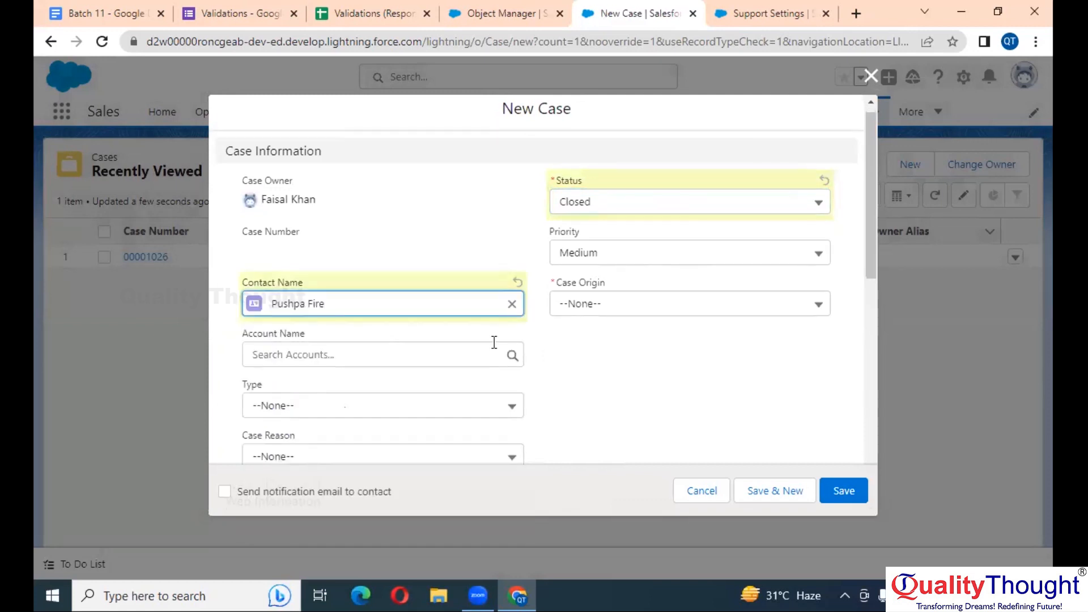
{"action": "left_click", "coordinate": [844, 491]}
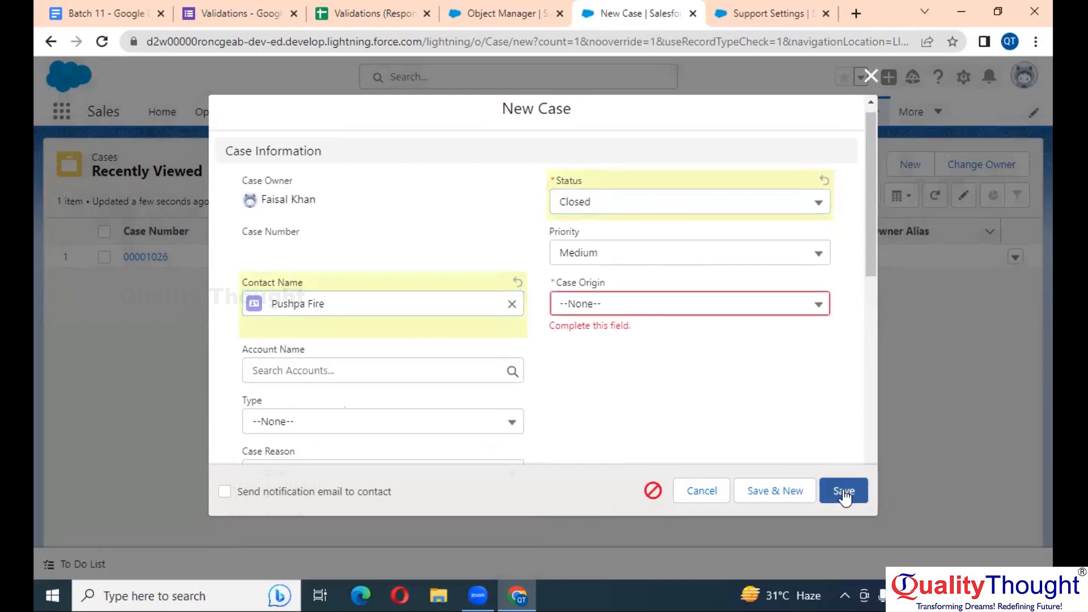
{"action": "left_click", "coordinate": [607, 306]}
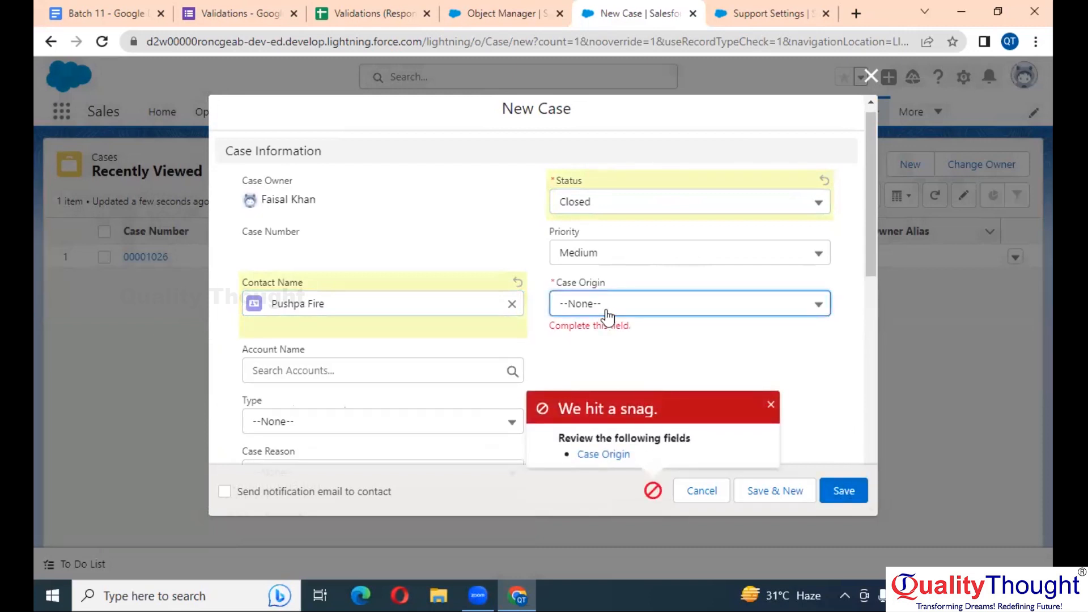
{"action": "left_click", "coordinate": [596, 364]}
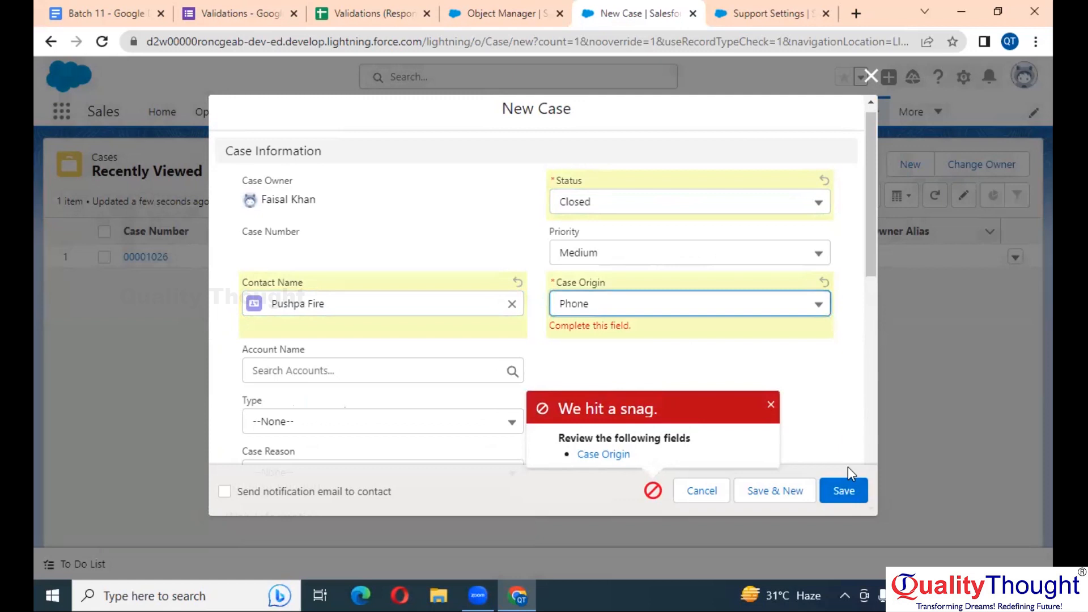
{"action": "left_click", "coordinate": [843, 491]}
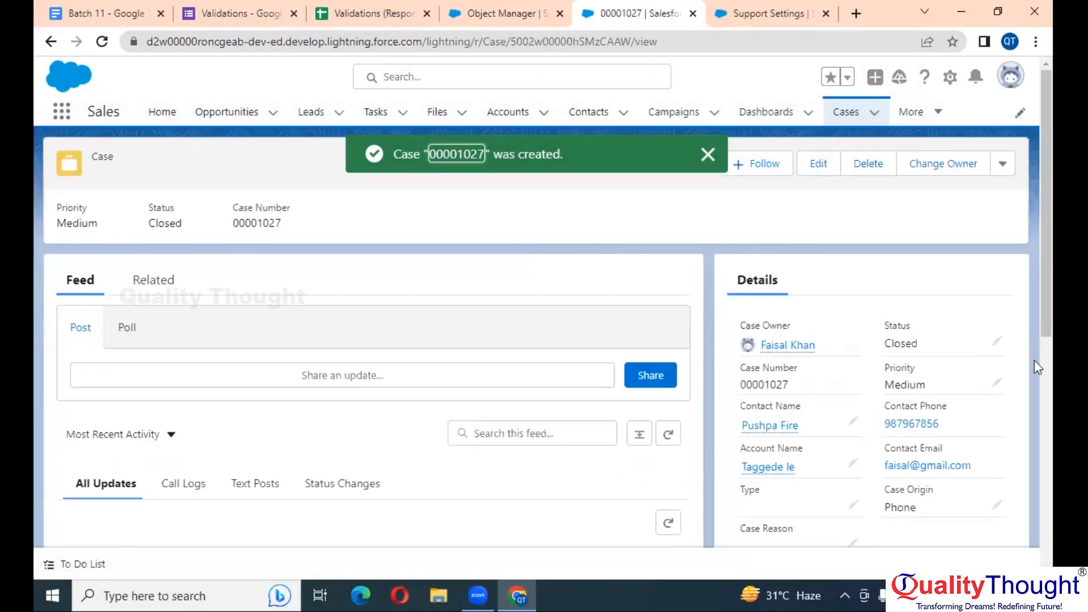
Change case 00001027's Status from Closed to New without saving
{"action": "double_click", "coordinate": [937, 354]}
{"action": "left_click", "coordinate": [930, 366]}
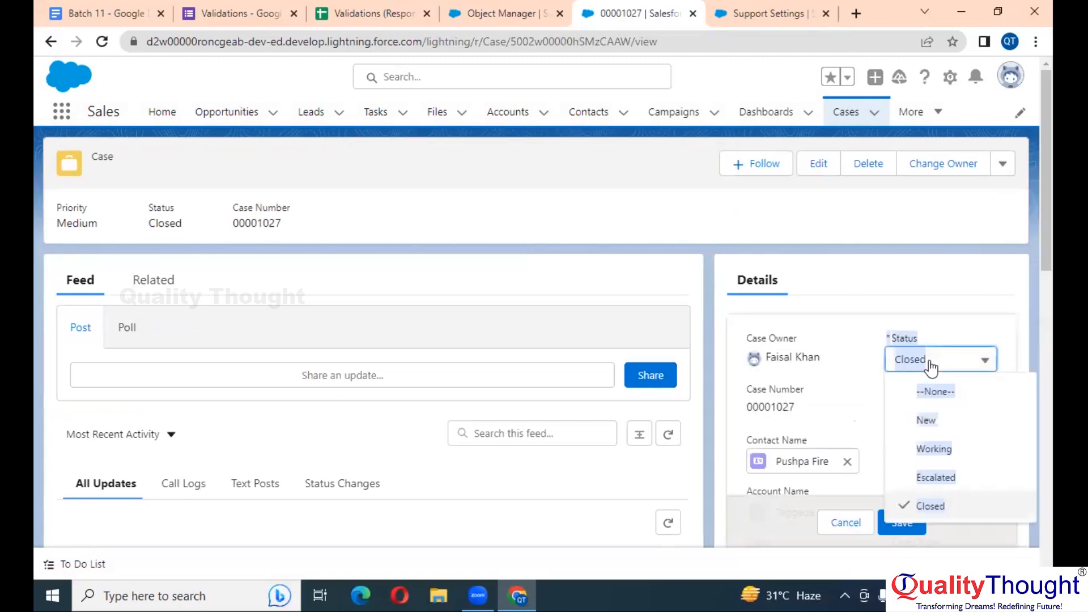
{"action": "left_click", "coordinate": [943, 430]}
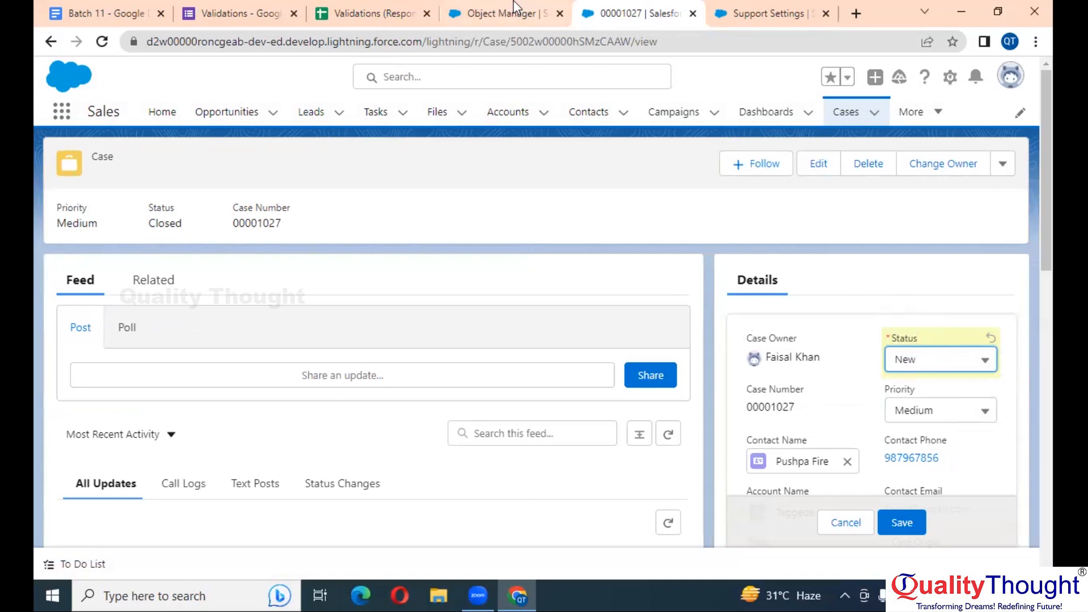
Select the error condition formula on the Case validation rule detail page
{"action": "left_click", "coordinate": [124, 11]}
{"action": "left_click", "coordinate": [241, 13]}
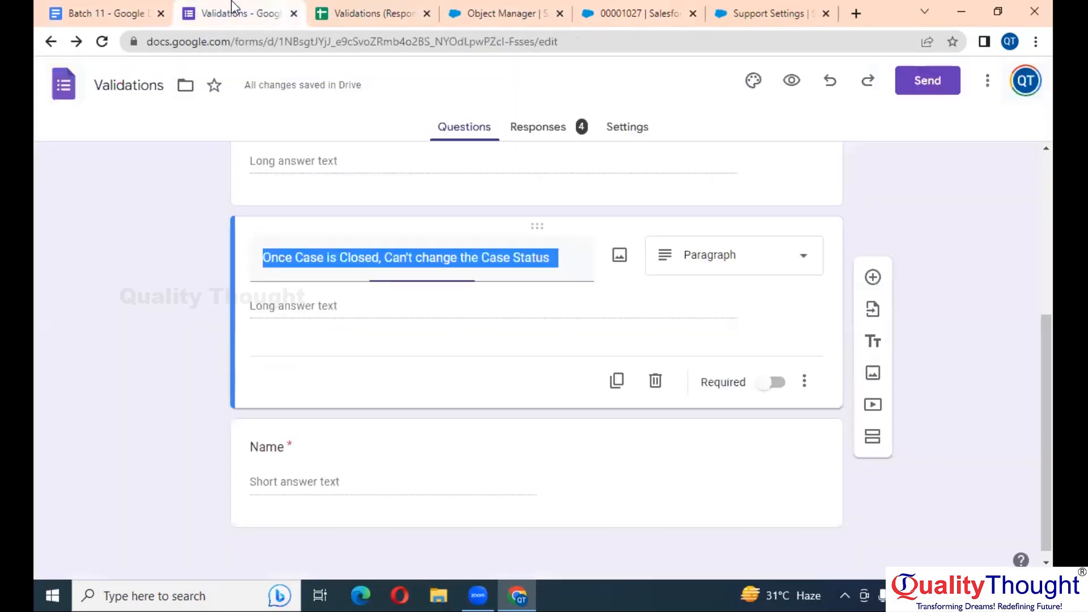
{"action": "left_click", "coordinate": [630, 8]}
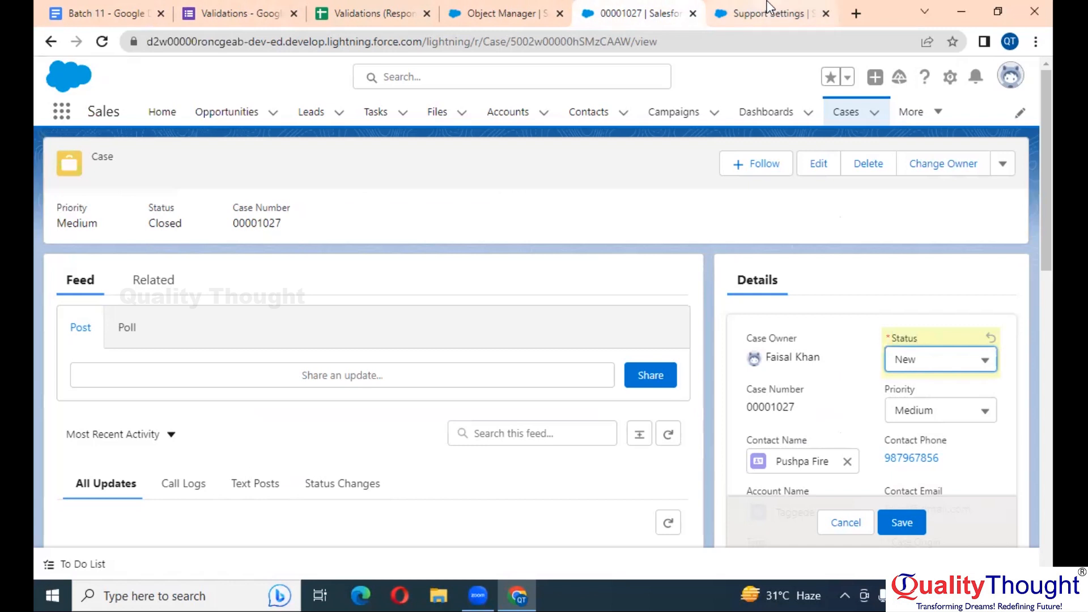
{"action": "left_click", "coordinate": [498, 13]}
{"action": "left_click_drag", "start_coordinate": [420, 338], "coordinate": [163, 337]}
{"action": "key", "text": "ctrl+c"}
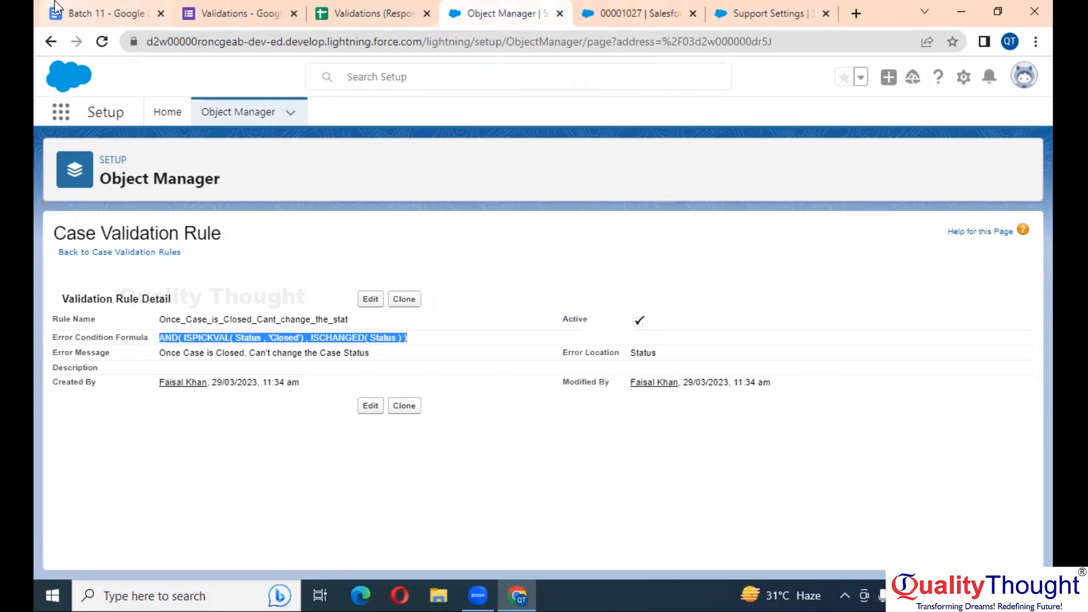
Paste the validation formula into the Batch 11 notes with an indented 'True' line beneath
{"action": "left_click", "coordinate": [99, 13]}
{"action": "key", "text": "Return"}
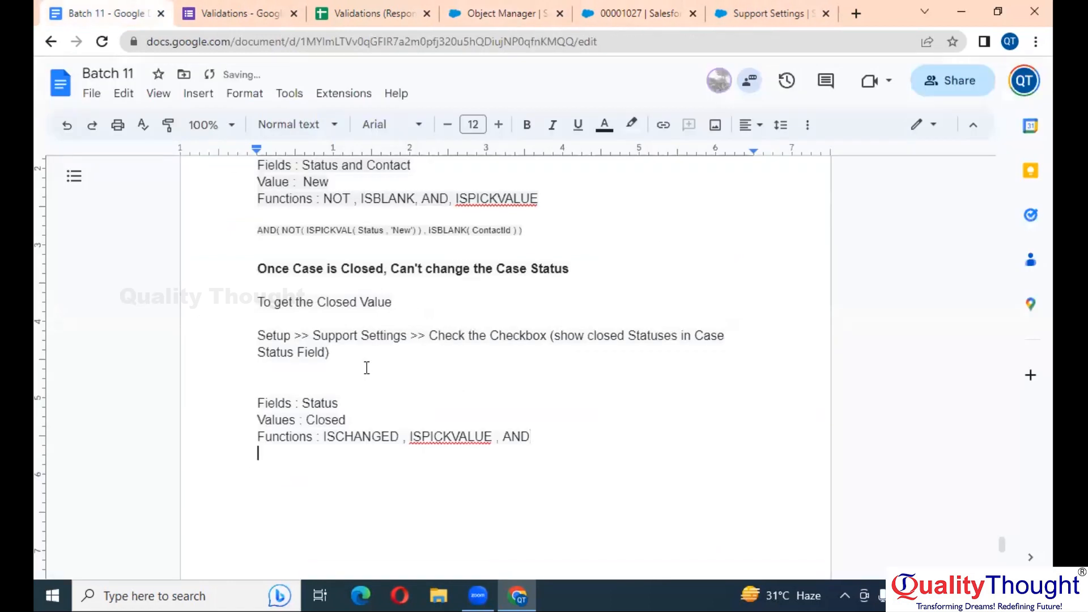
{"action": "key", "text": "ctrl+v"}
{"action": "scroll", "coordinate": [365, 370], "scroll_direction": "down", "scroll_amount": 3}
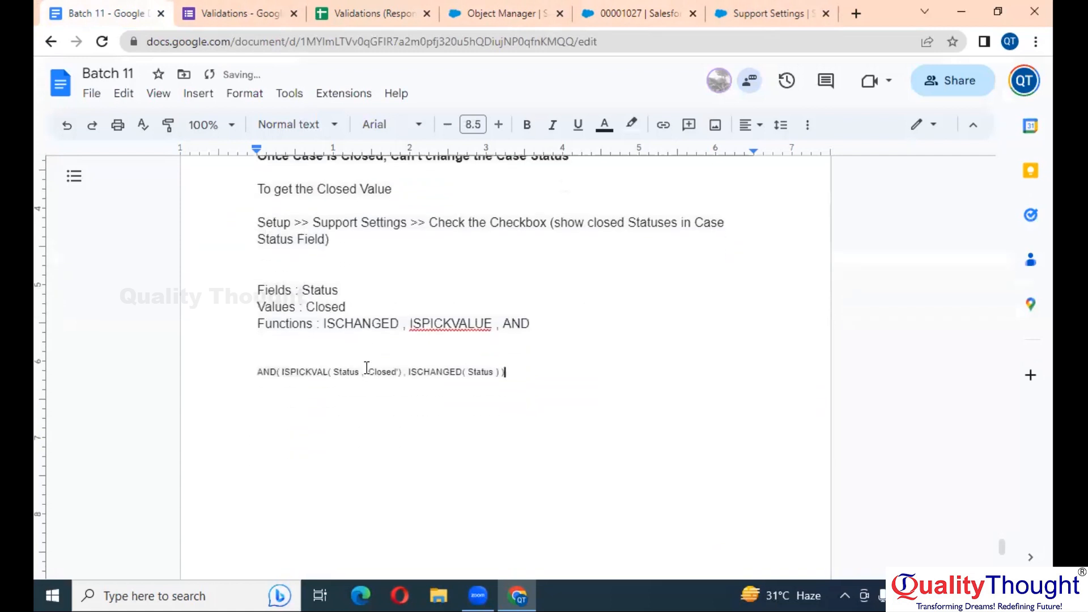
{"action": "key", "text": "Return"}
{"action": "key", "text": "Return"}
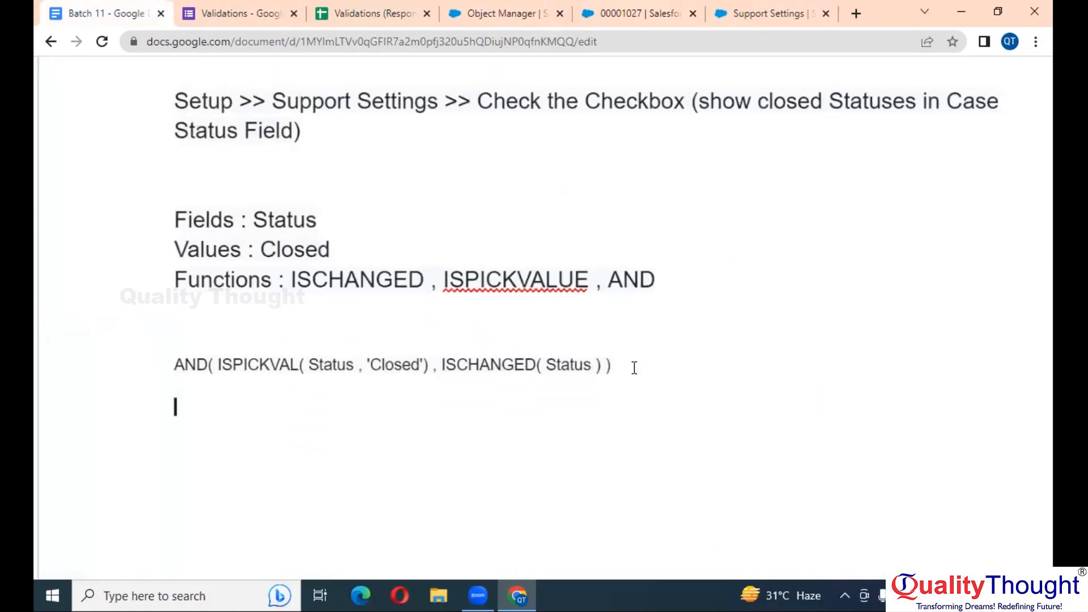
{"action": "key", "text": "Tab"}
{"action": "type", "text": "t"}
{"action": "key", "text": "BackSpace"}
{"action": "type", "text": "True,"}
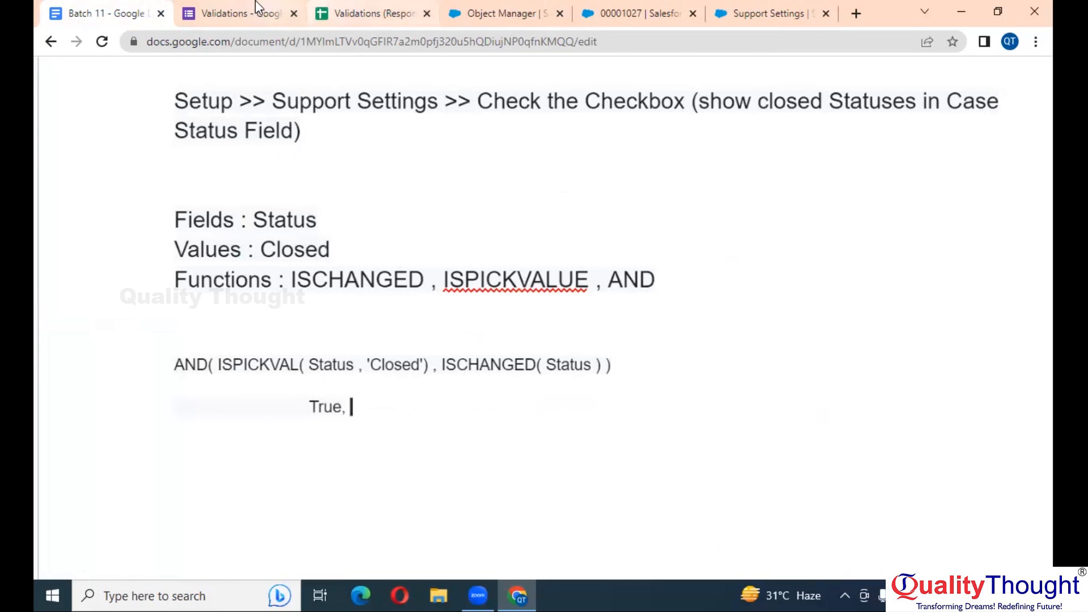
{"action": "left_click", "coordinate": [731, 7]}
Leave the case Status at New and add another 'True' entry in the notes
{"action": "left_click", "coordinate": [640, 13]}
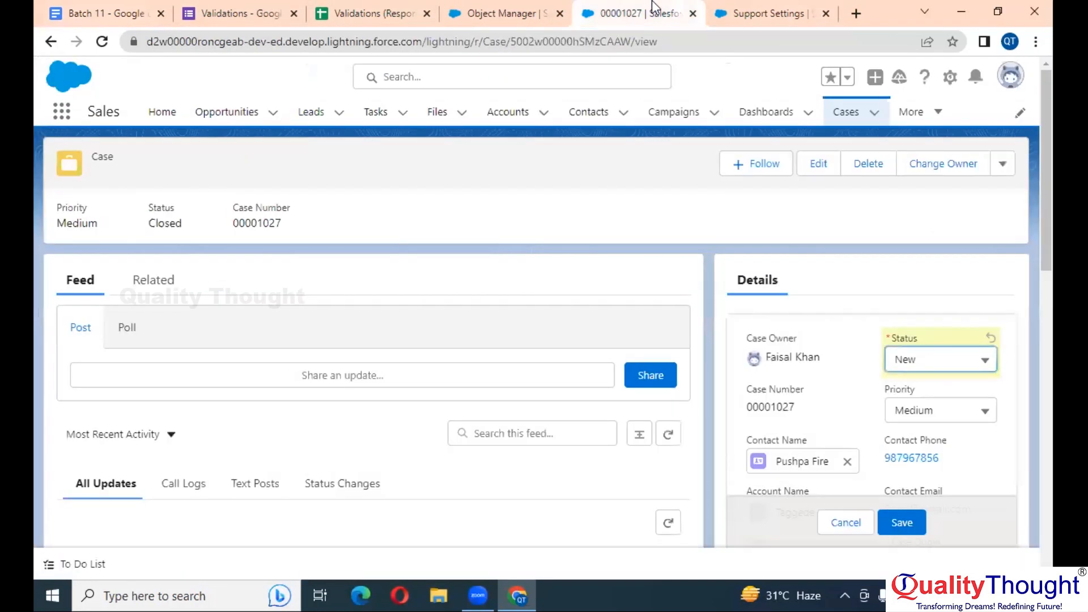
{"action": "left_click", "coordinate": [946, 364]}
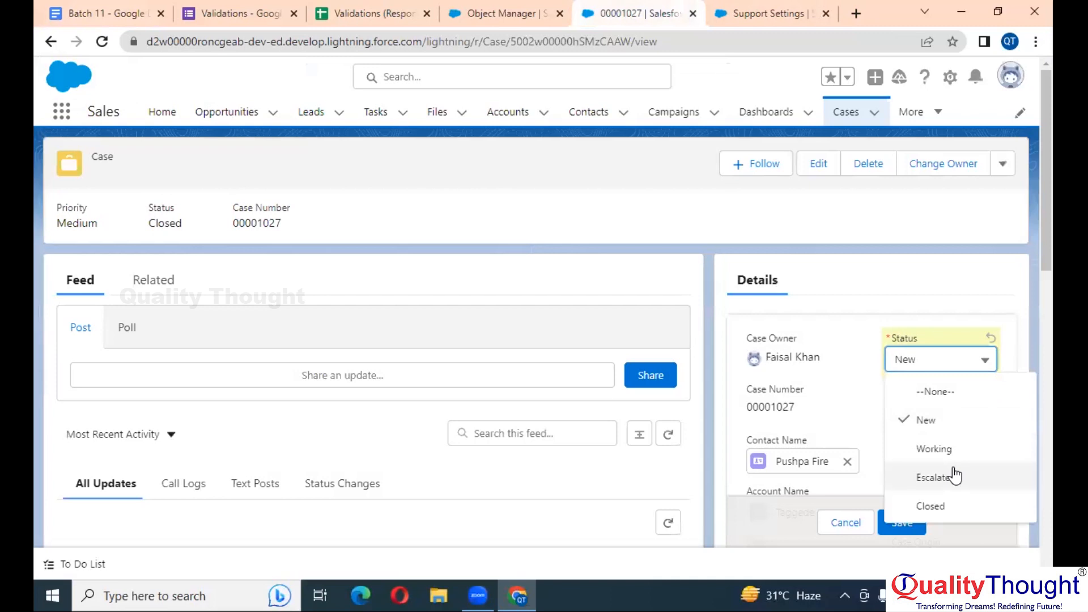
{"action": "left_click", "coordinate": [924, 421]}
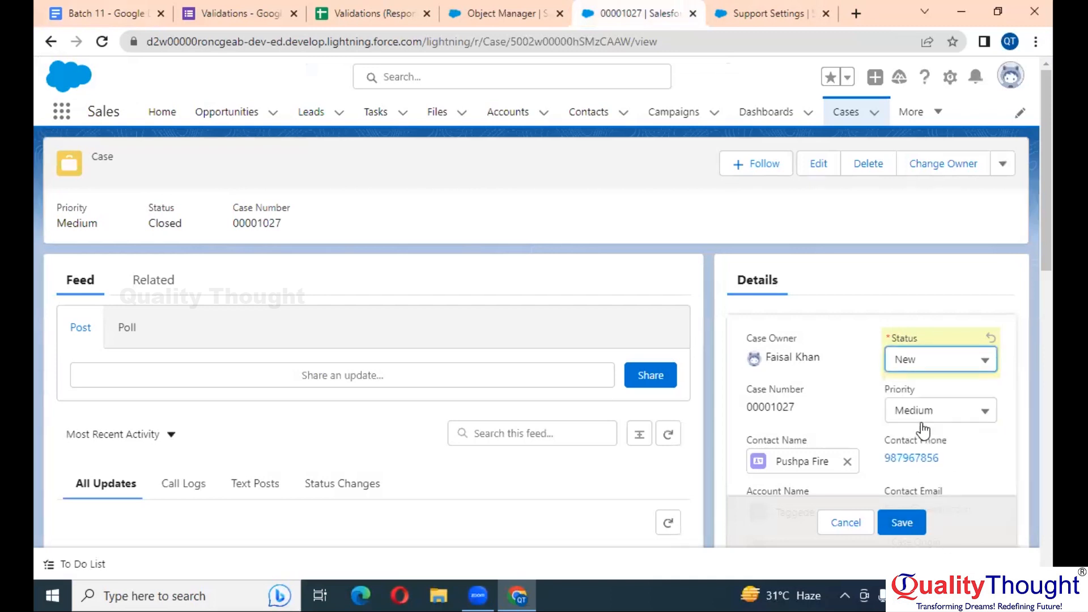
{"action": "left_click", "coordinate": [122, 8]}
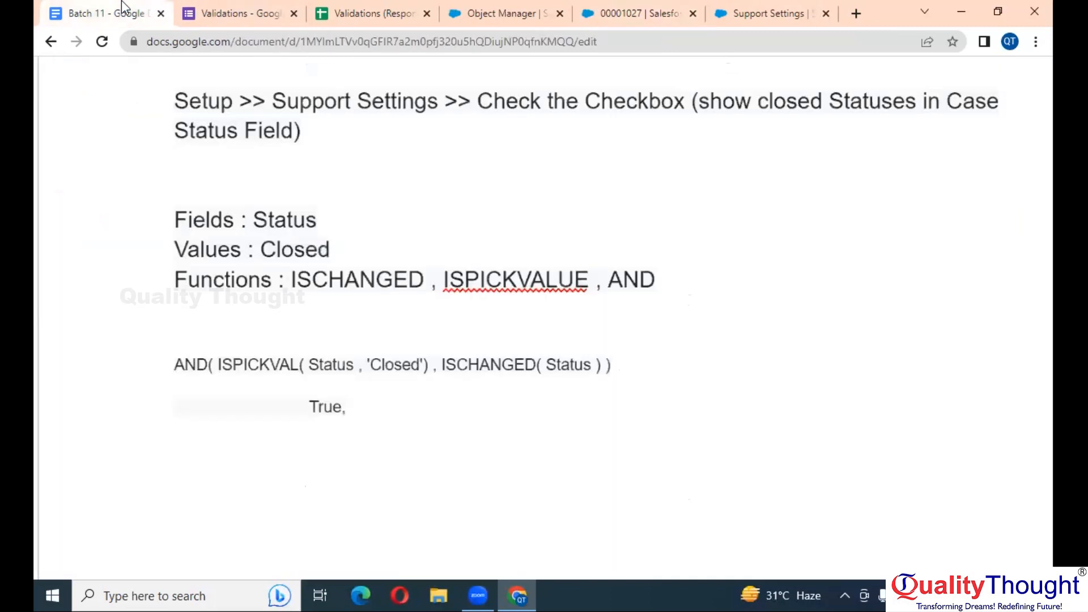
{"action": "key", "text": "Tab"}
{"action": "key", "text": "Tab"}
{"action": "key", "text": "Tab"}
{"action": "type", "text": "True"}
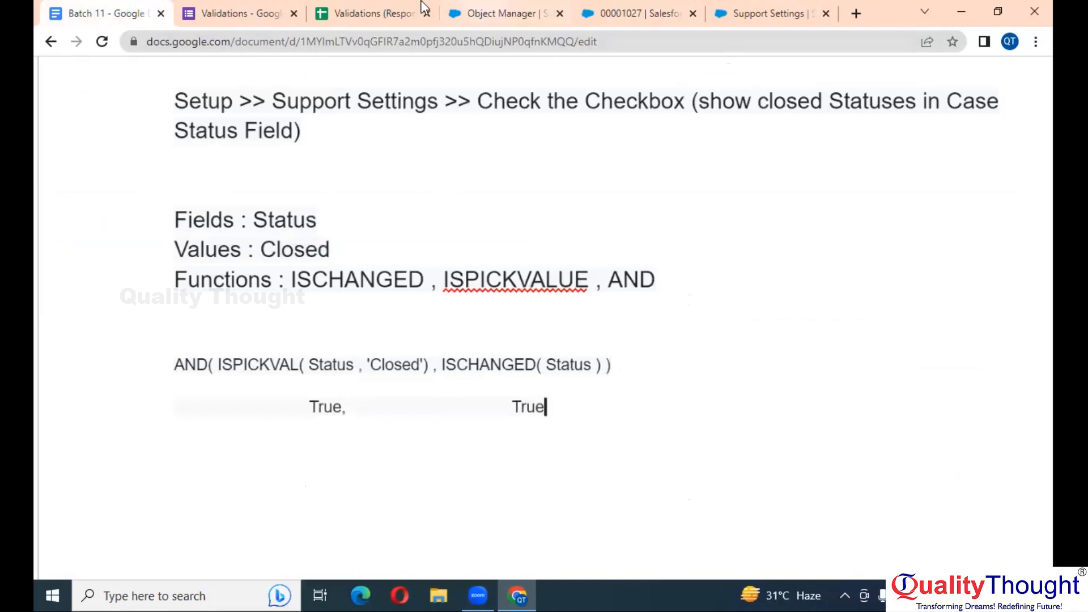
Save case 00001027 as New, then change and save its Status as Working
{"action": "left_click", "coordinate": [663, 13]}
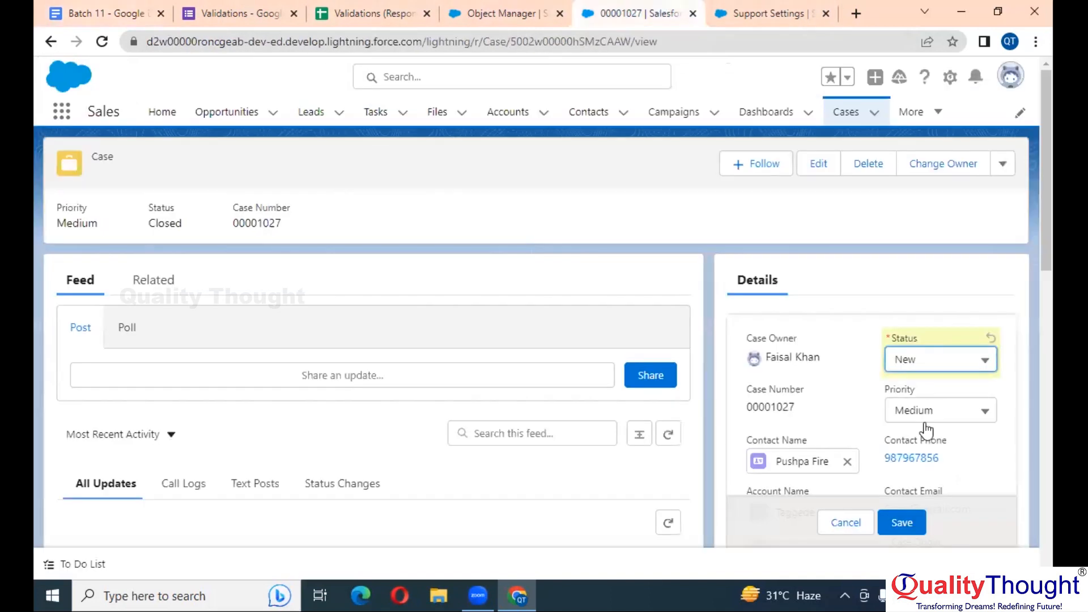
{"action": "left_click", "coordinate": [904, 526]}
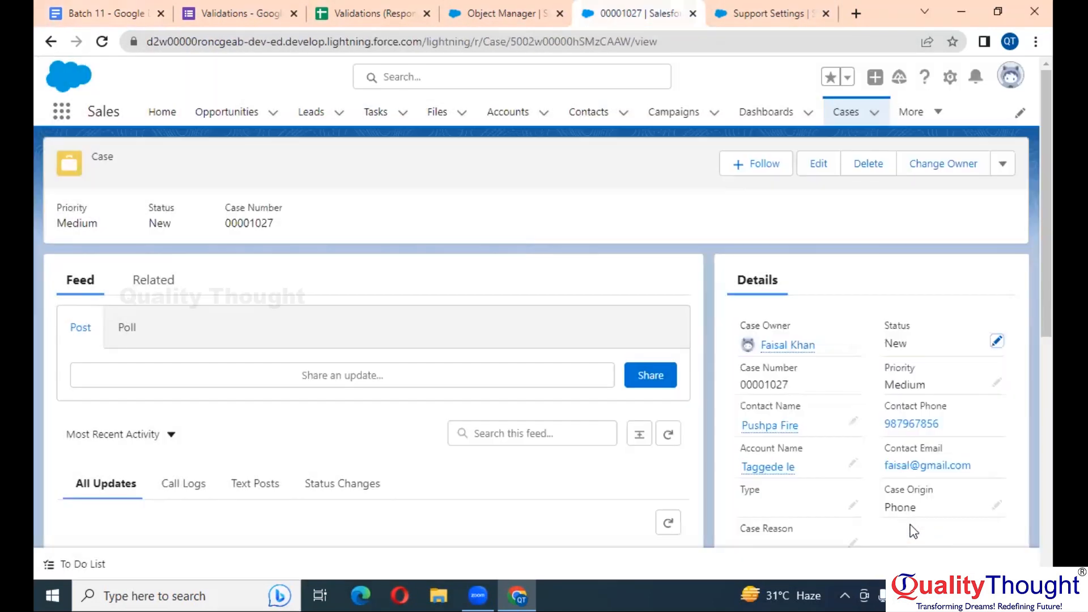
{"action": "scroll", "coordinate": [780, 382], "scroll_direction": "down", "scroll_amount": 2}
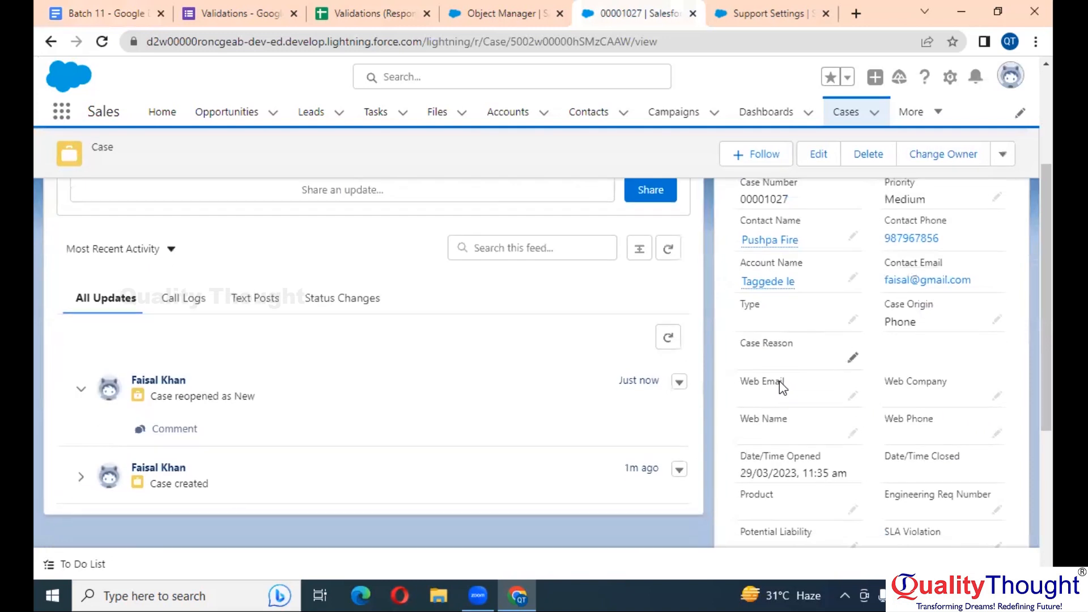
{"action": "scroll", "coordinate": [780, 383], "scroll_direction": "up", "scroll_amount": 1}
{"action": "scroll", "coordinate": [779, 389], "scroll_direction": "up", "scroll_amount": 1}
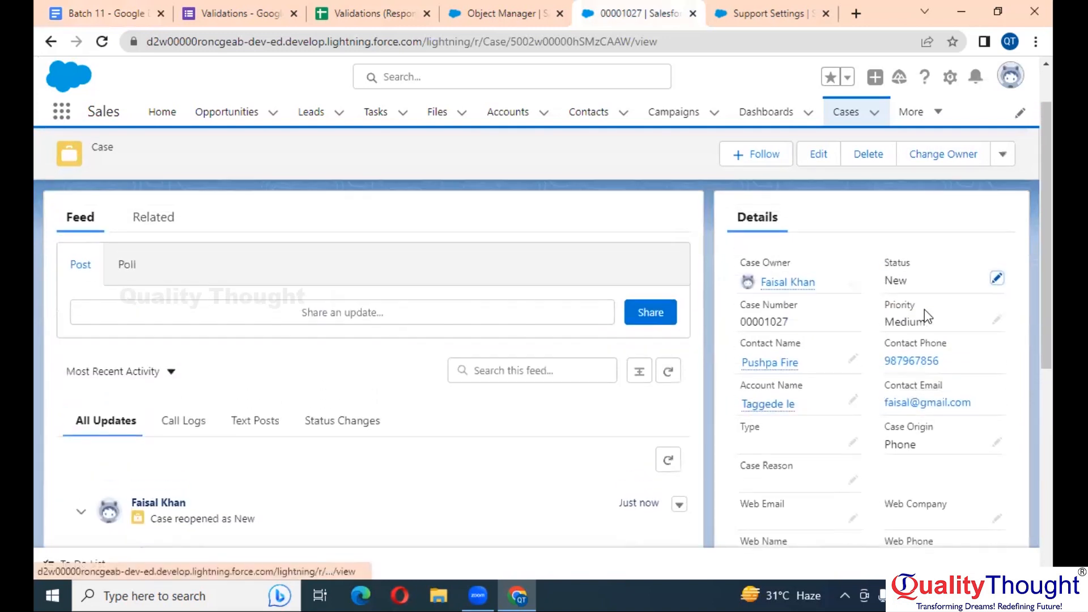
{"action": "double_click", "coordinate": [907, 286]}
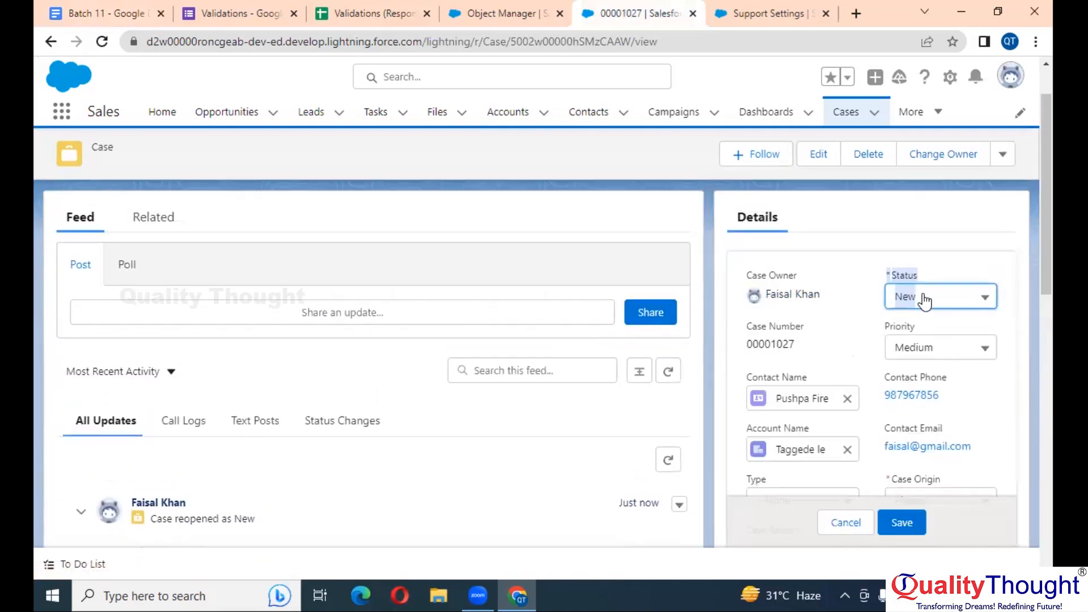
{"action": "left_click", "coordinate": [922, 299]}
{"action": "left_click", "coordinate": [941, 389]}
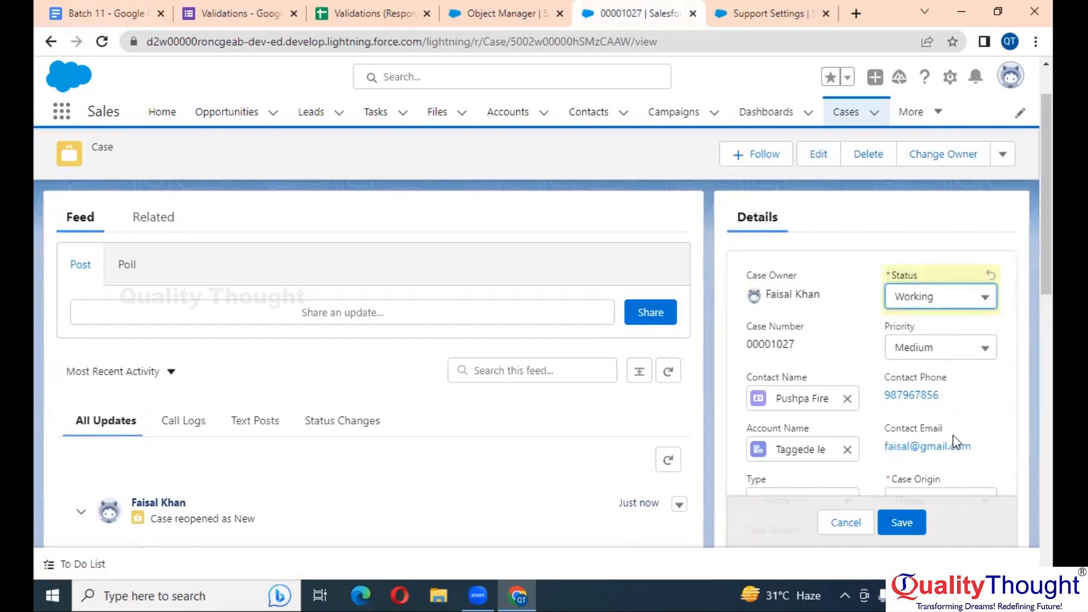
{"action": "left_click", "coordinate": [913, 523]}
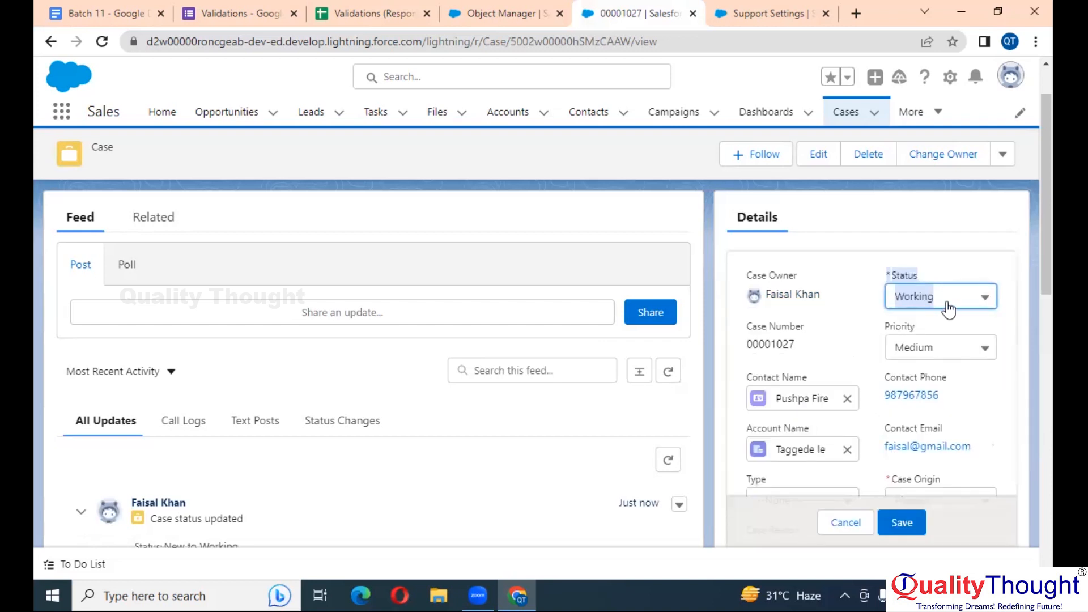
Try saving the case as Closed, which the validation rule blocks
{"action": "left_click", "coordinate": [983, 300]}
{"action": "left_click", "coordinate": [931, 440]}
{"action": "left_click", "coordinate": [901, 522]}
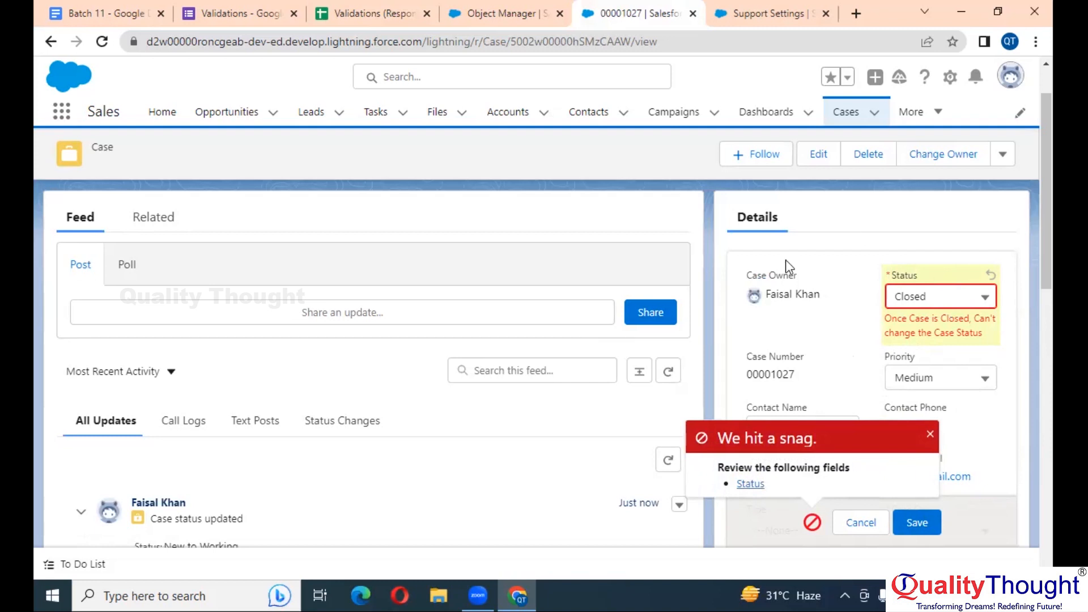
Open the Case validation rule for editing and review its error condition formula
{"action": "left_click", "coordinate": [495, 8]}
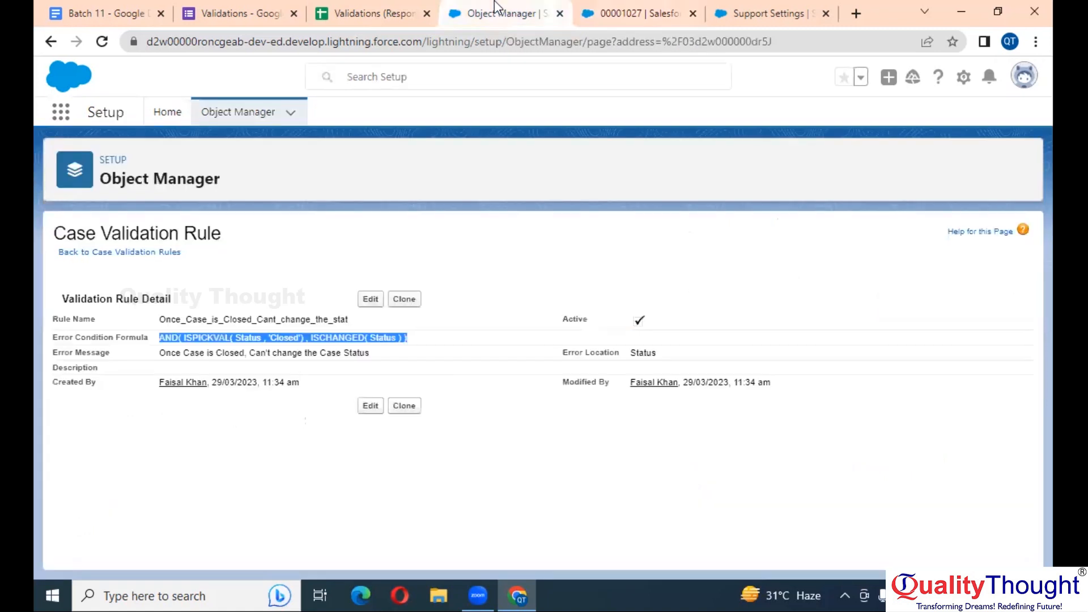
{"action": "left_click", "coordinate": [327, 338]}
{"action": "left_click", "coordinate": [373, 306]}
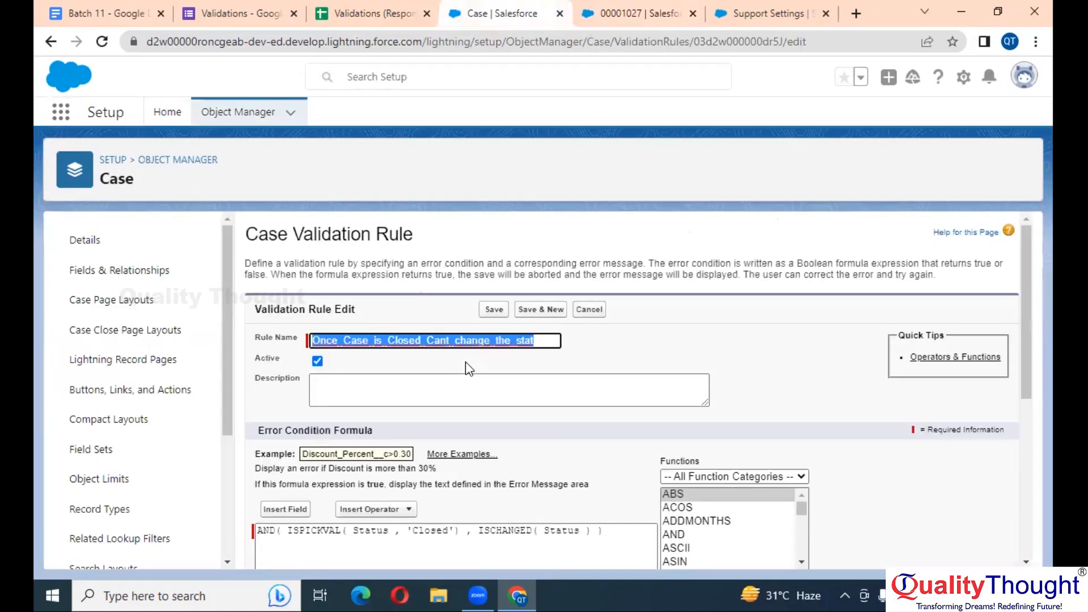
{"action": "scroll", "coordinate": [464, 363], "scroll_direction": "down", "scroll_amount": 2}
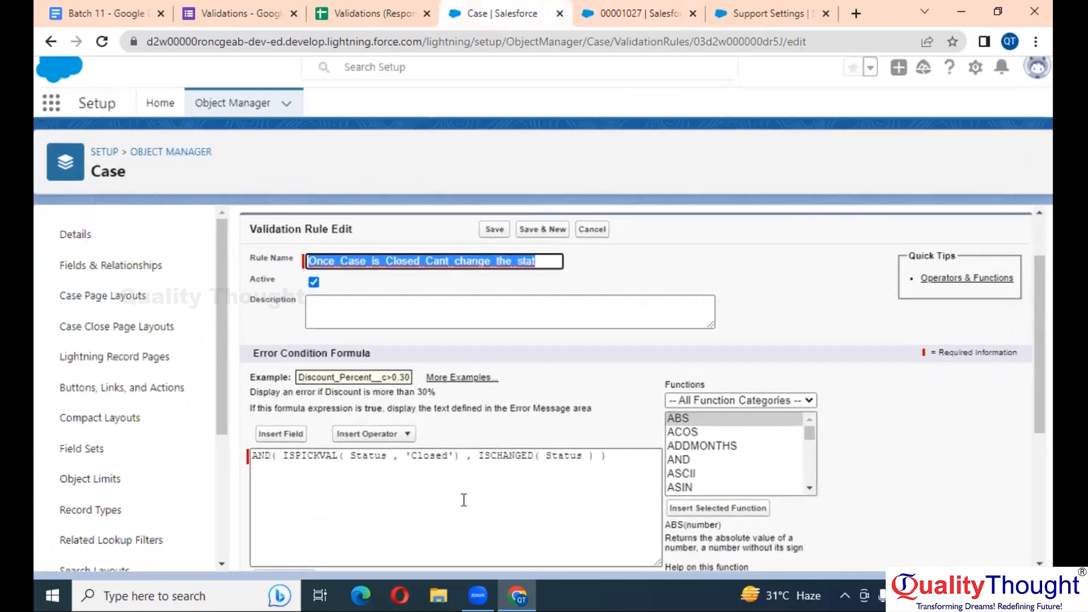
{"action": "scroll", "coordinate": [463, 500], "scroll_direction": "up", "scroll_amount": 2, "text": "ctrl"}
{"action": "scroll", "coordinate": [464, 500], "scroll_direction": "down", "scroll_amount": 1}
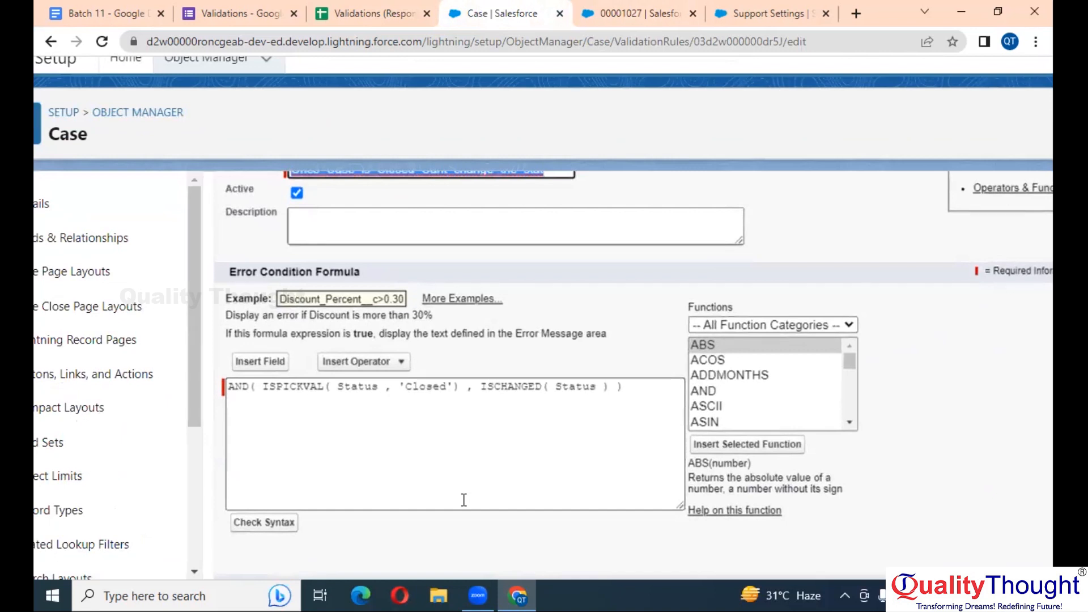
{"action": "left_click", "coordinate": [642, 399]}
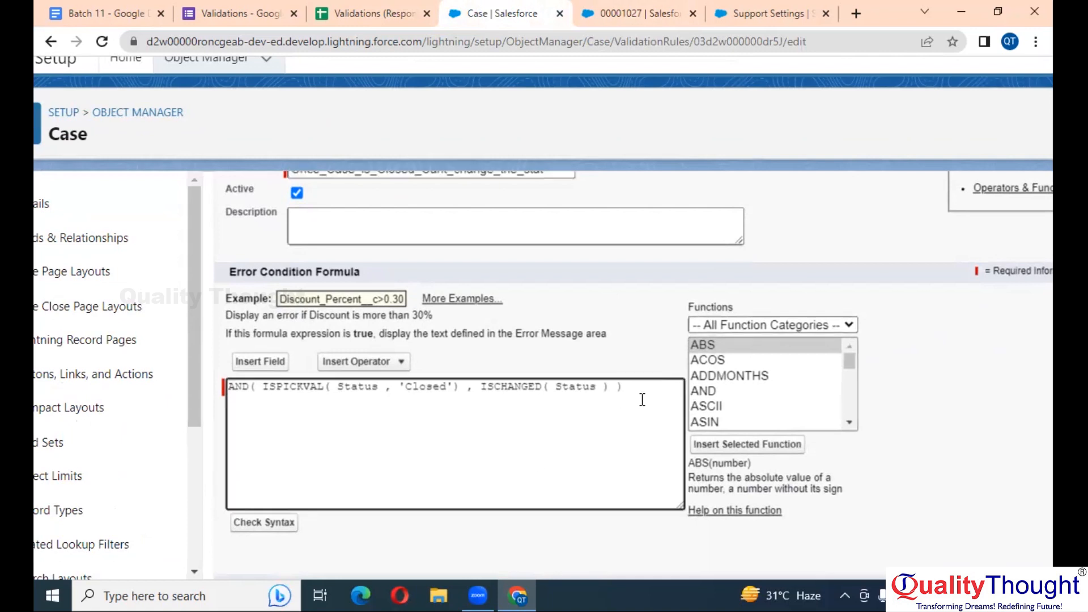
{"action": "key", "text": "ctrl+plus"}
{"action": "key", "text": "ctrl+plus"}
{"action": "key", "text": "ctrl+plus"}
{"action": "key", "text": "ctrl+plus"}
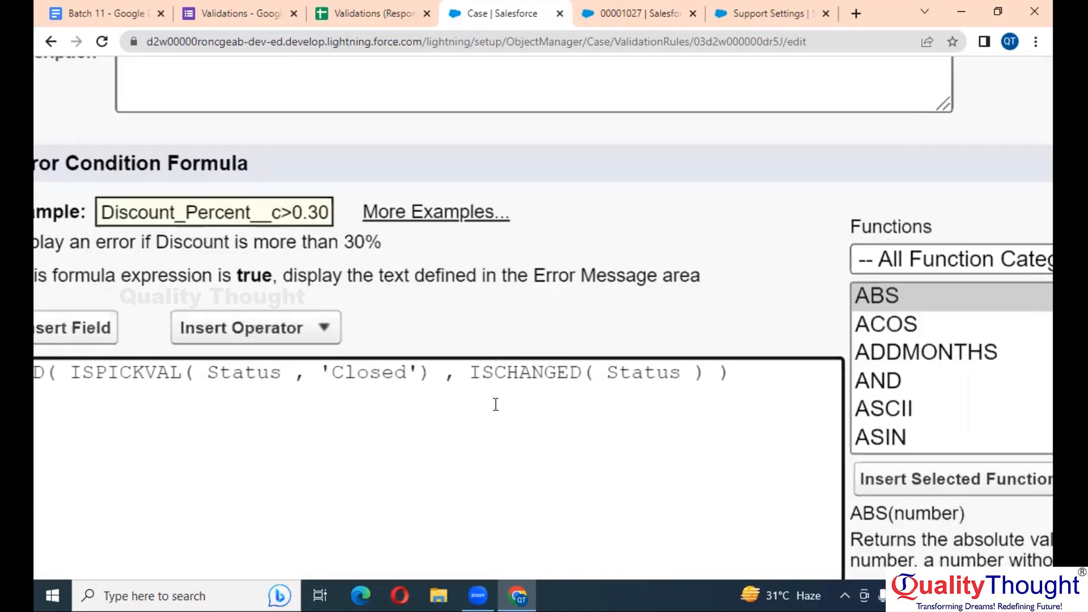
Add a new formula line and insert PRIORVALUE from the function list
{"action": "double_click", "coordinate": [348, 360]}
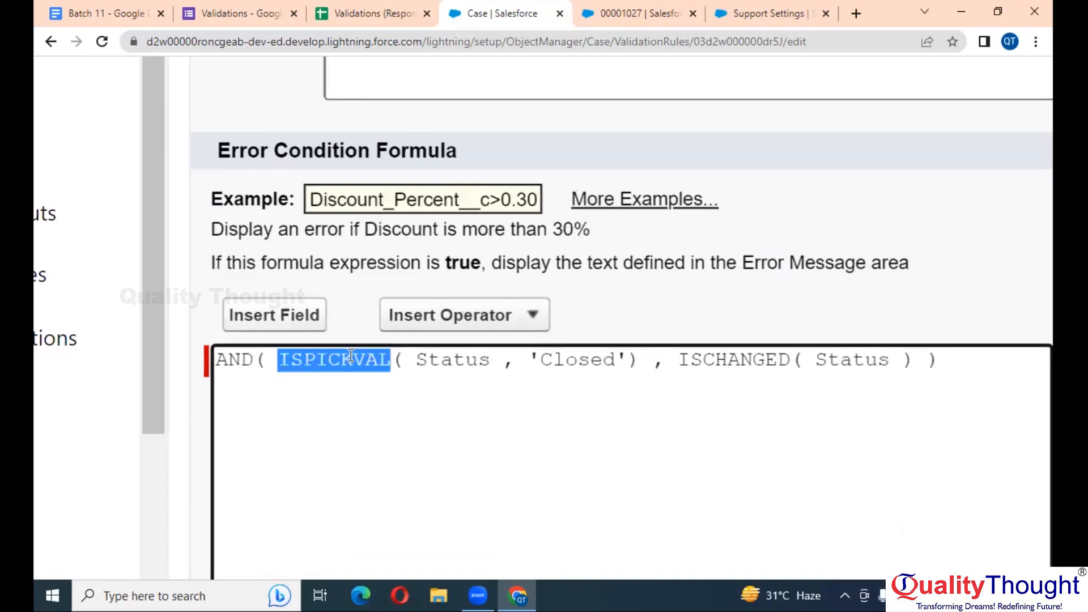
{"action": "key", "text": "ctrl+minus"}
{"action": "key", "text": "ctrl+minus"}
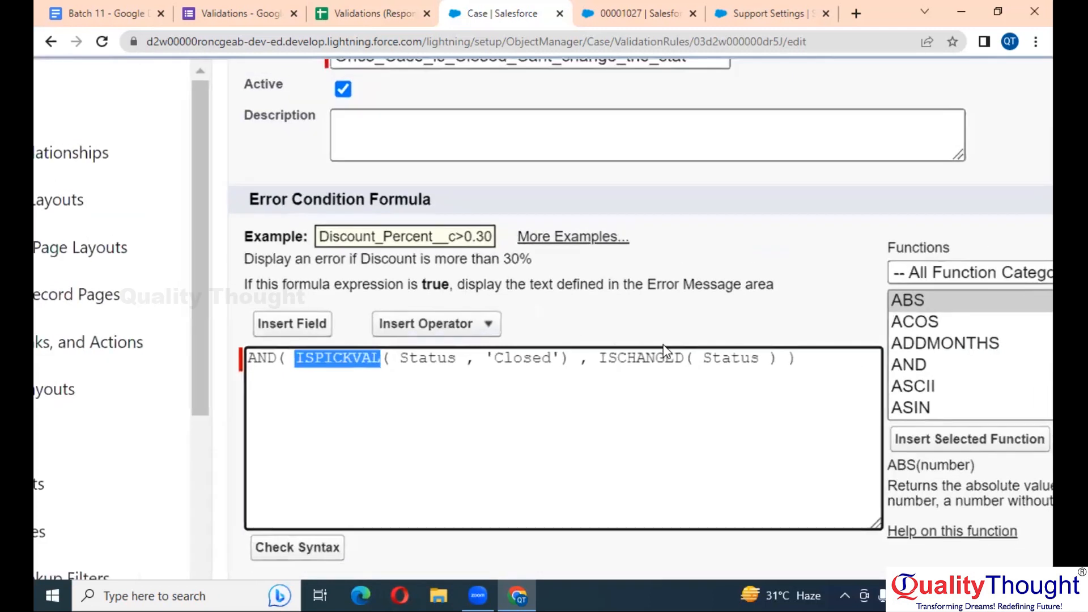
{"action": "left_click", "coordinate": [809, 370]}
{"action": "left_click", "coordinate": [812, 362]}
{"action": "key", "text": "Return"}
{"action": "key", "text": "Return"}
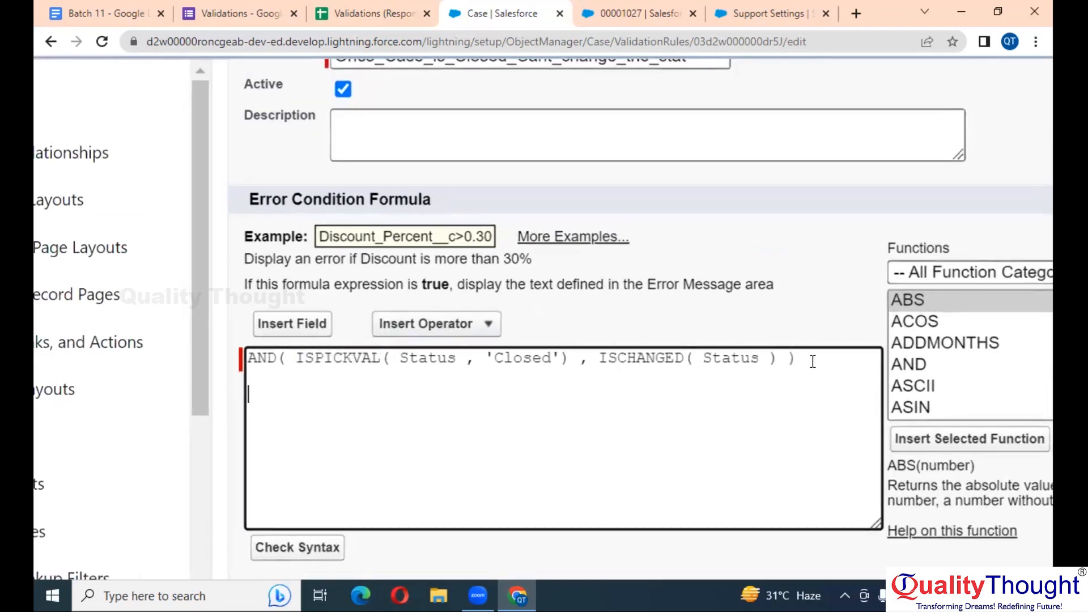
{"action": "left_click", "coordinate": [959, 348]}
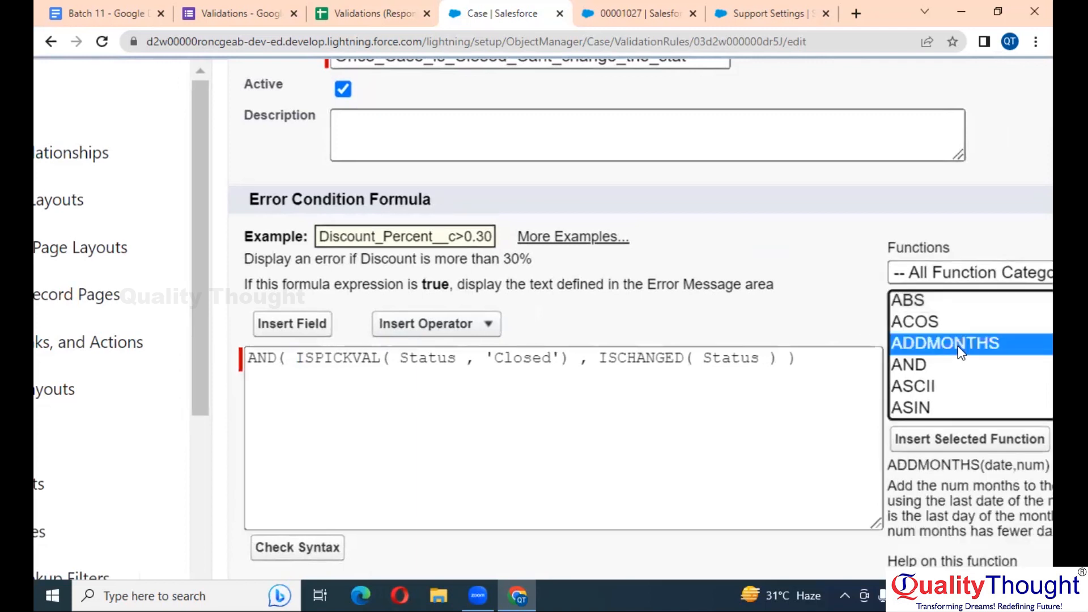
{"action": "key", "text": "p"}
{"action": "key", "text": "r"}
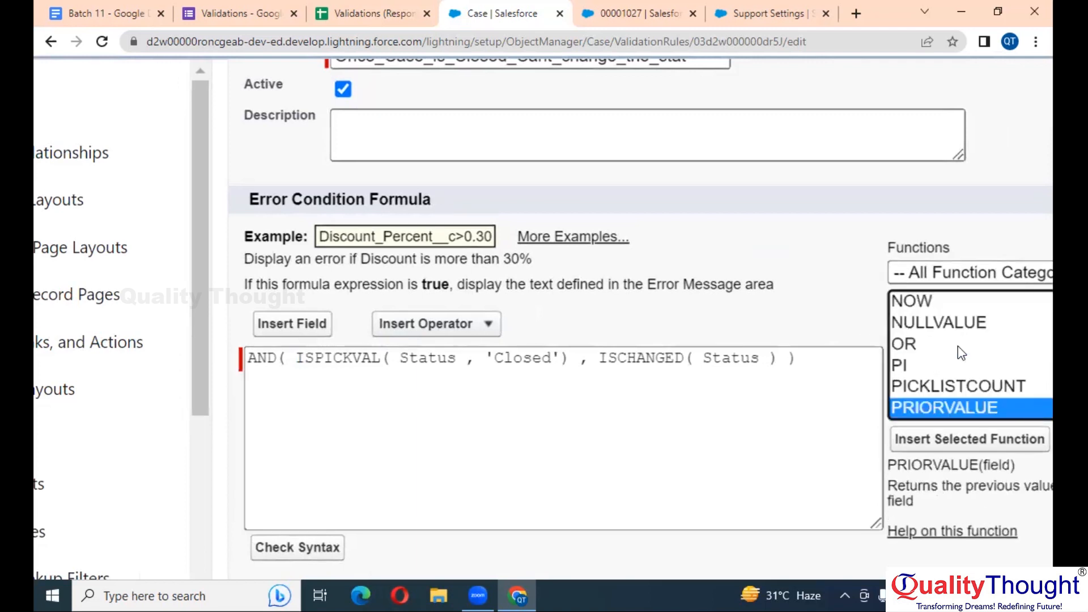
{"action": "left_click", "coordinate": [1004, 439]}
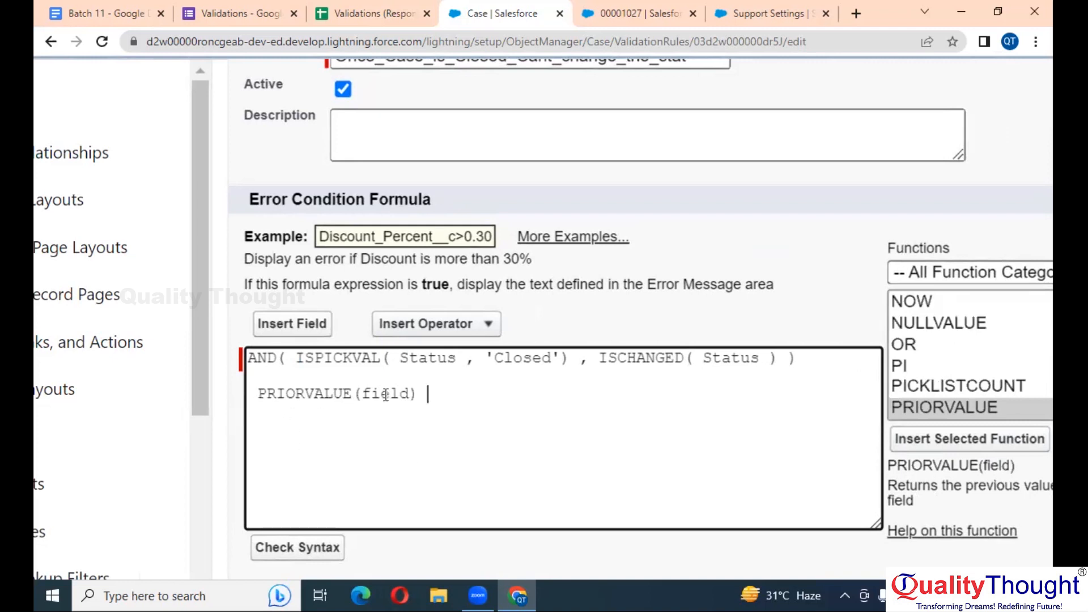
Fill PRIORVALUE with Status and move PRIORVALUE(Status) into ISPICKVAL, replacing plain Status
{"action": "double_click", "coordinate": [427, 359]}
{"action": "key", "text": "ctrl+c"}
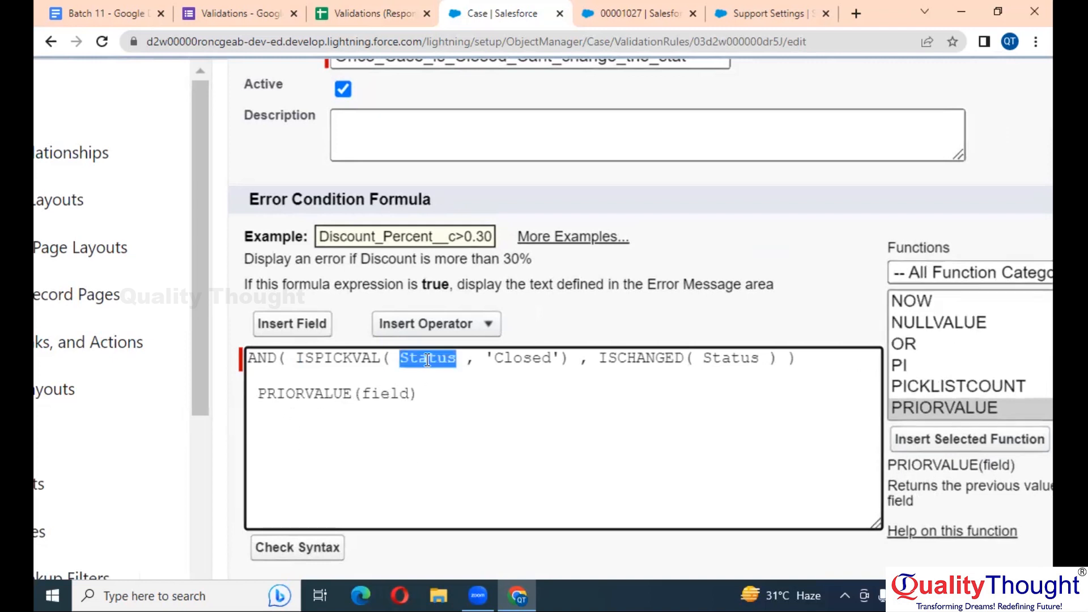
{"action": "double_click", "coordinate": [379, 397]}
{"action": "key", "text": "ctrl+v"}
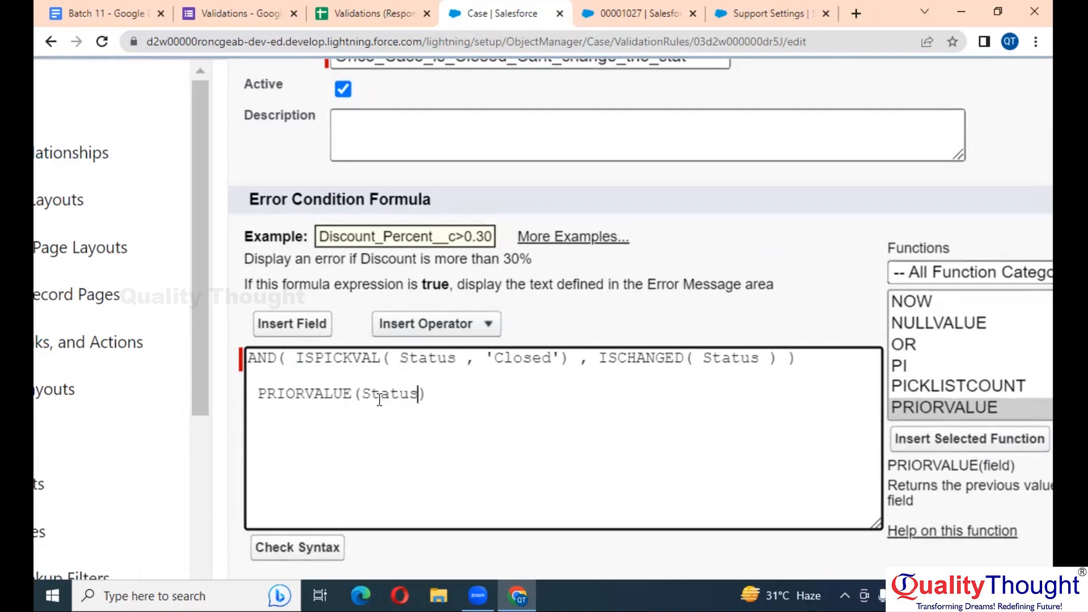
{"action": "left_click_drag", "start_coordinate": [430, 393], "coordinate": [257, 399]}
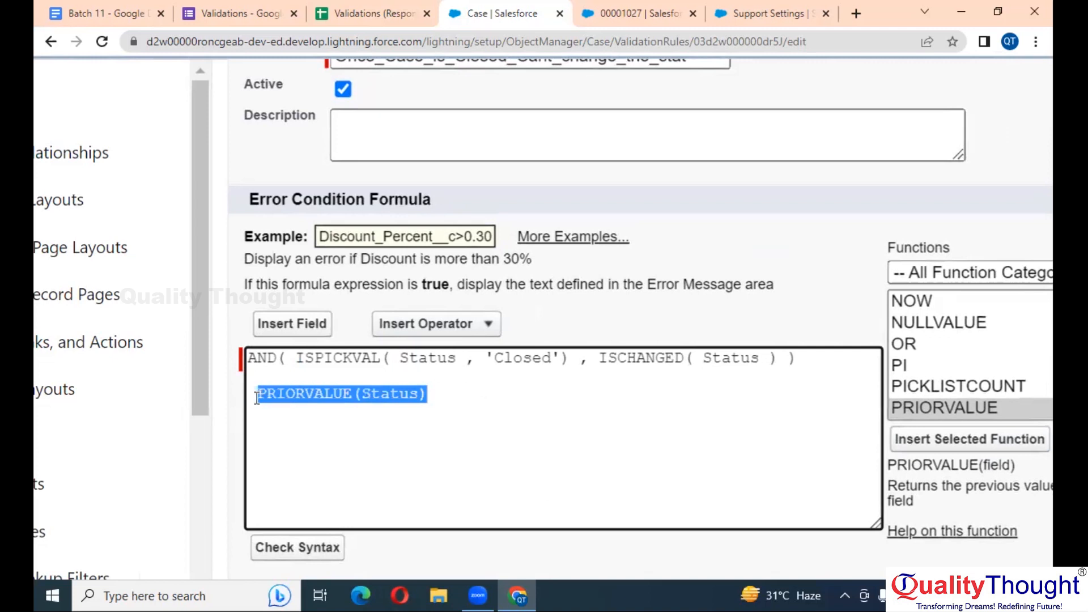
{"action": "key", "text": "ctrl+x"}
{"action": "double_click", "coordinate": [414, 357]}
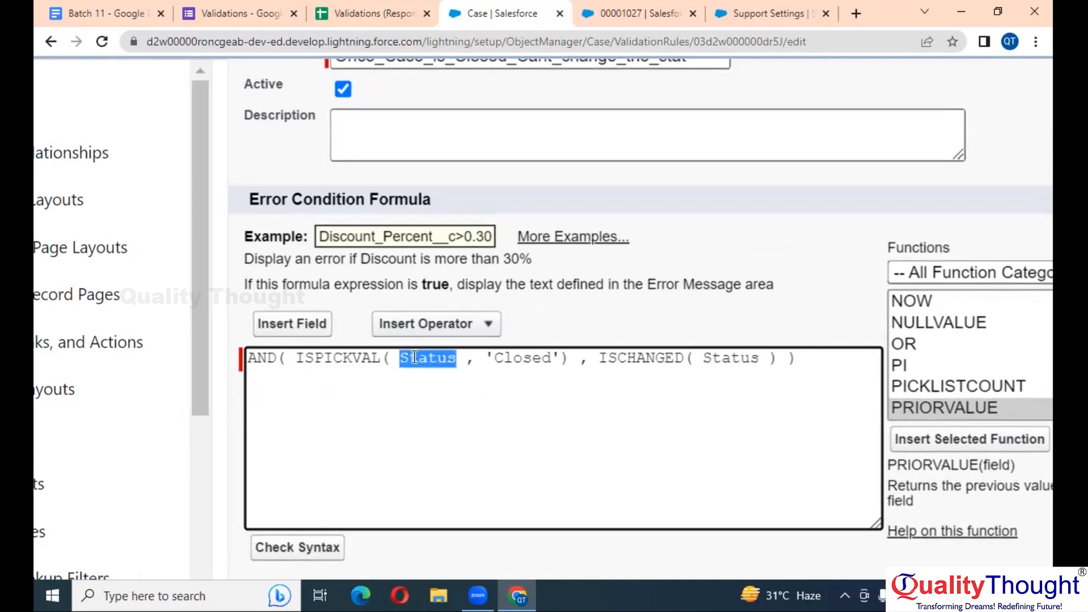
{"action": "key", "text": "ctrl+v"}
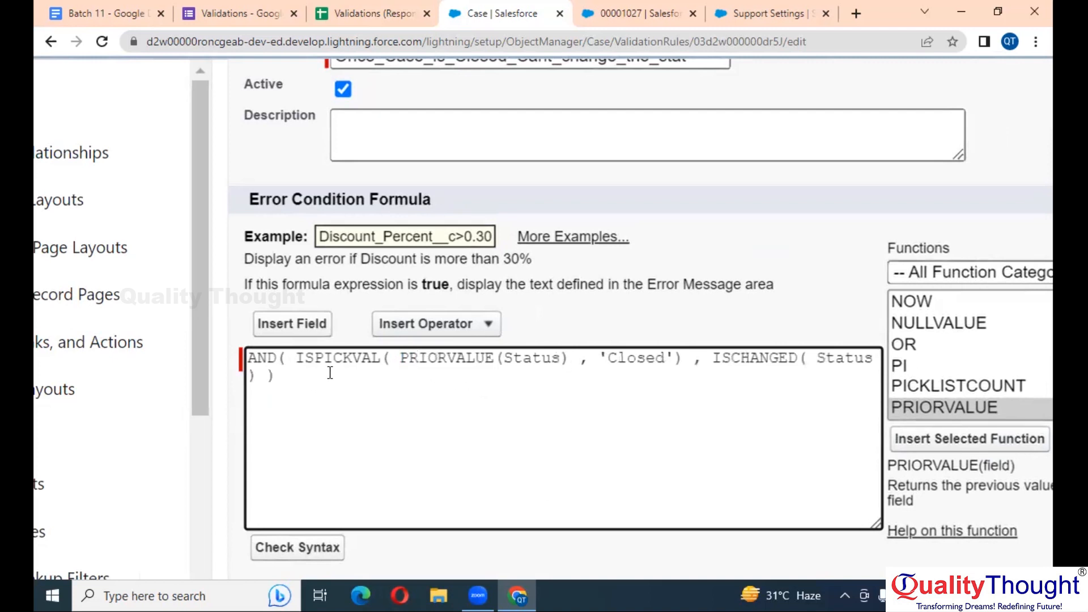
{"action": "double_click", "coordinate": [523, 354]}
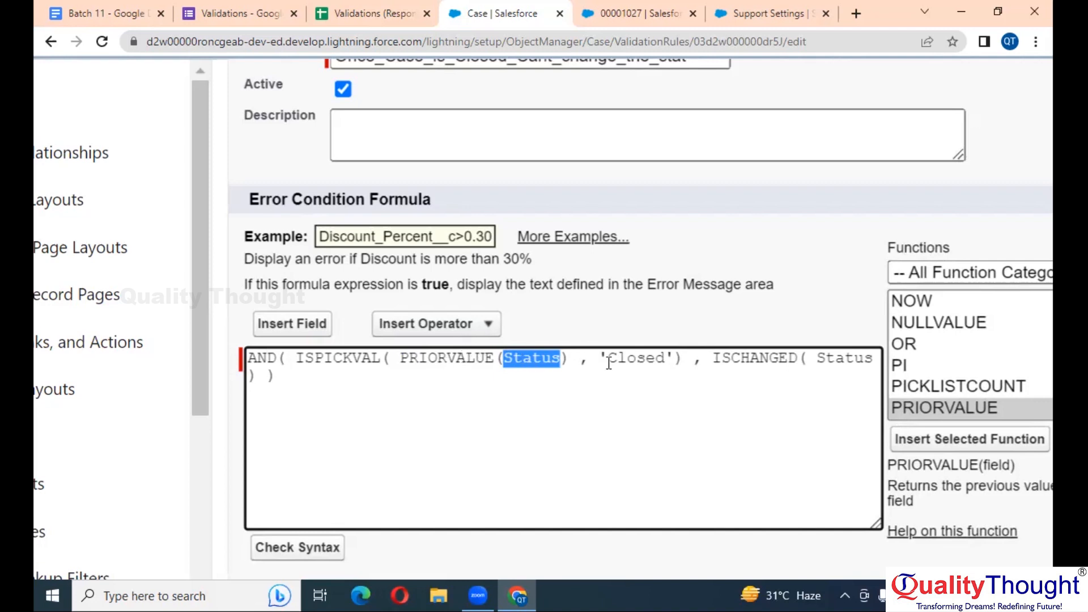
{"action": "left_click", "coordinate": [634, 361]}
{"action": "scroll", "coordinate": [635, 361], "scroll_direction": "right", "scroll_amount": 1}
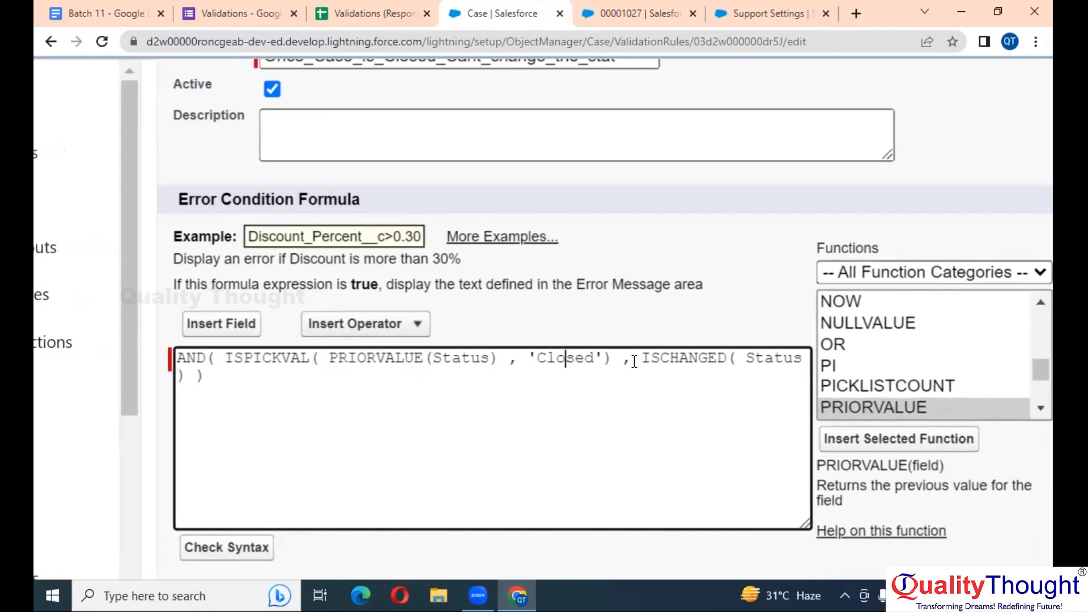
{"action": "left_click", "coordinate": [724, 358]}
{"action": "scroll", "coordinate": [376, 380], "scroll_direction": "down", "scroll_amount": 3}
Check the PRIORVALUE formula's syntax, which finds no errors, and save the validation rule
{"action": "left_click", "coordinate": [198, 385]}
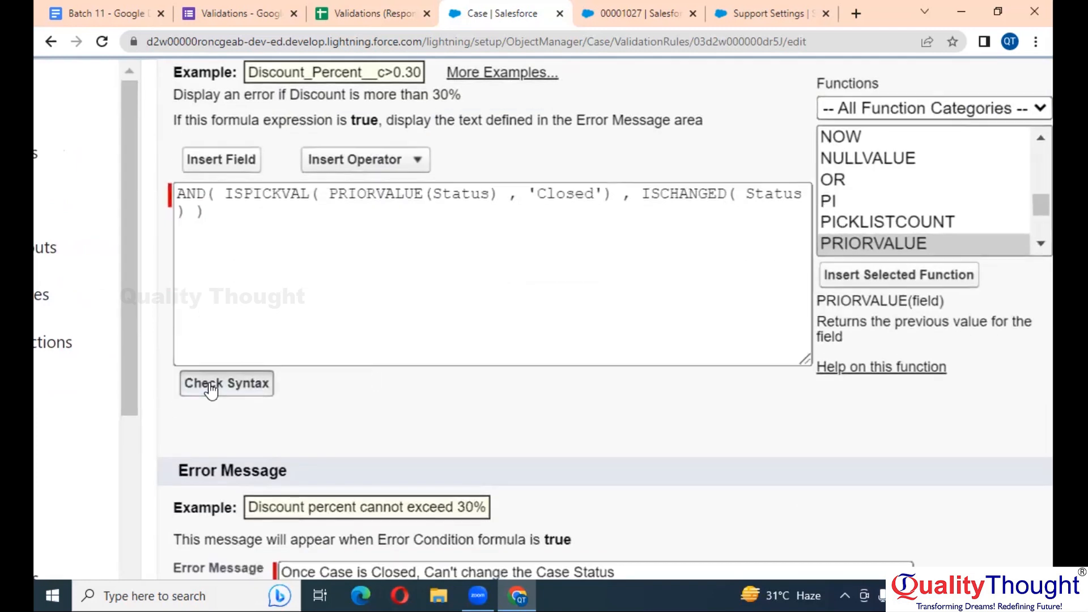
{"action": "scroll", "coordinate": [502, 363], "scroll_direction": "down", "scroll_amount": 9}
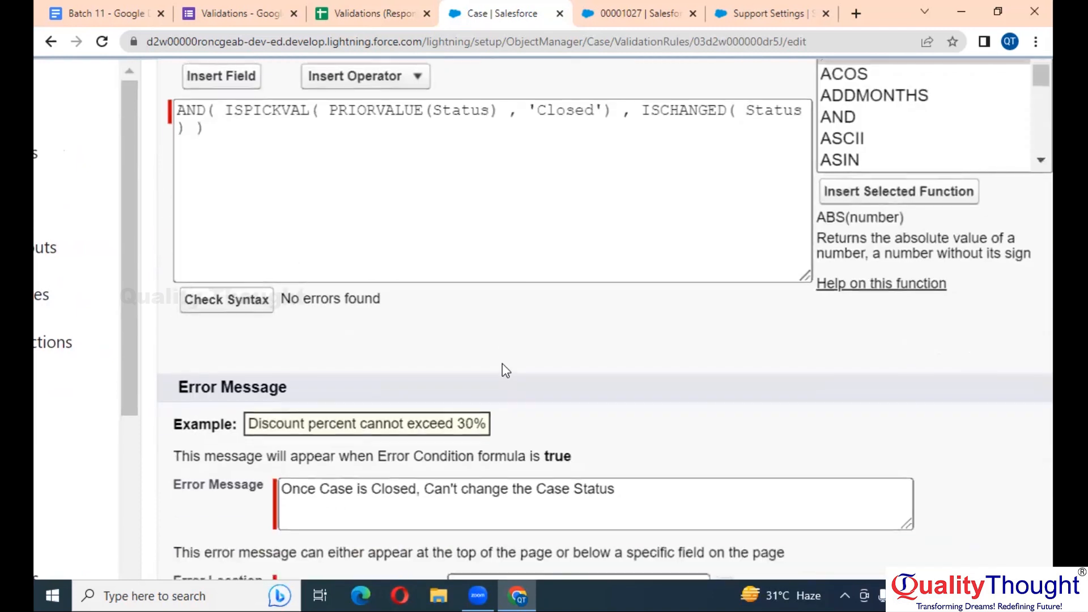
{"action": "scroll", "coordinate": [502, 366], "scroll_direction": "up", "scroll_amount": 1}
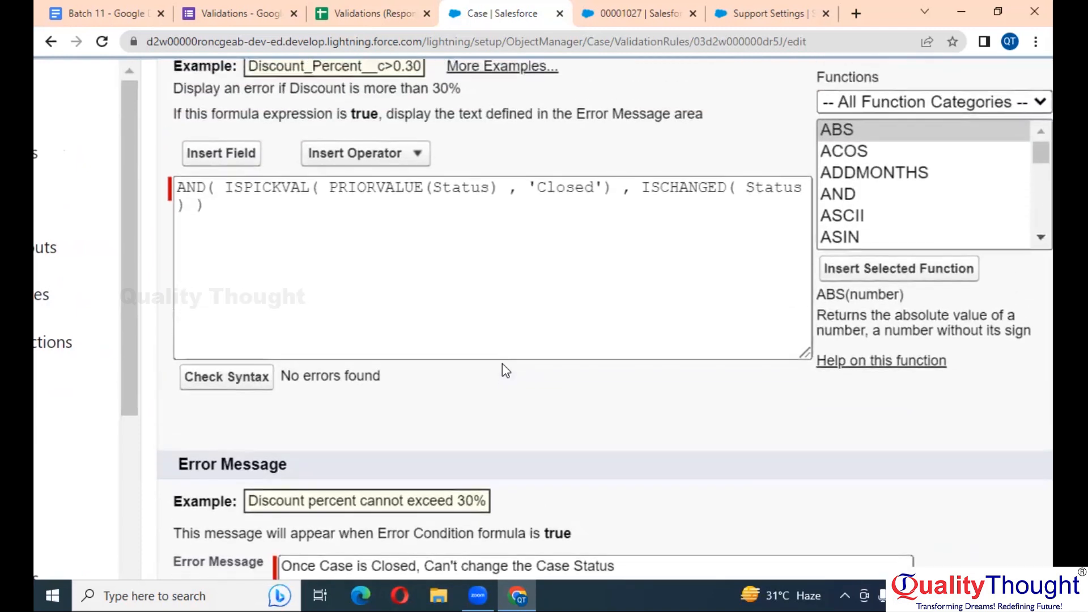
{"action": "left_click", "coordinate": [388, 182]}
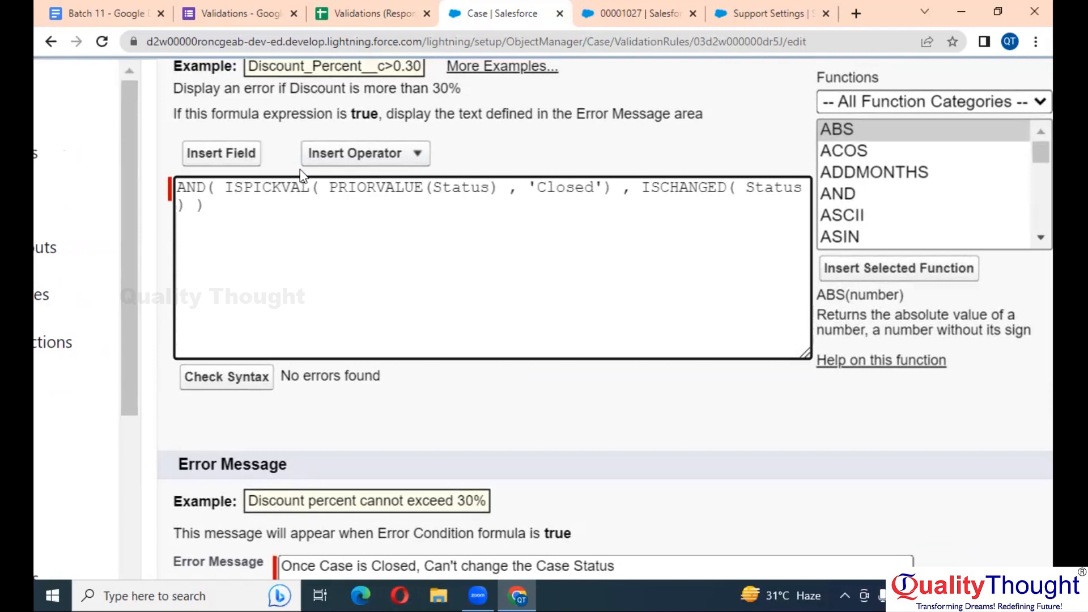
{"action": "left_click", "coordinate": [575, 186]}
{"action": "scroll", "coordinate": [457, 442], "scroll_direction": "down", "scroll_amount": 3}
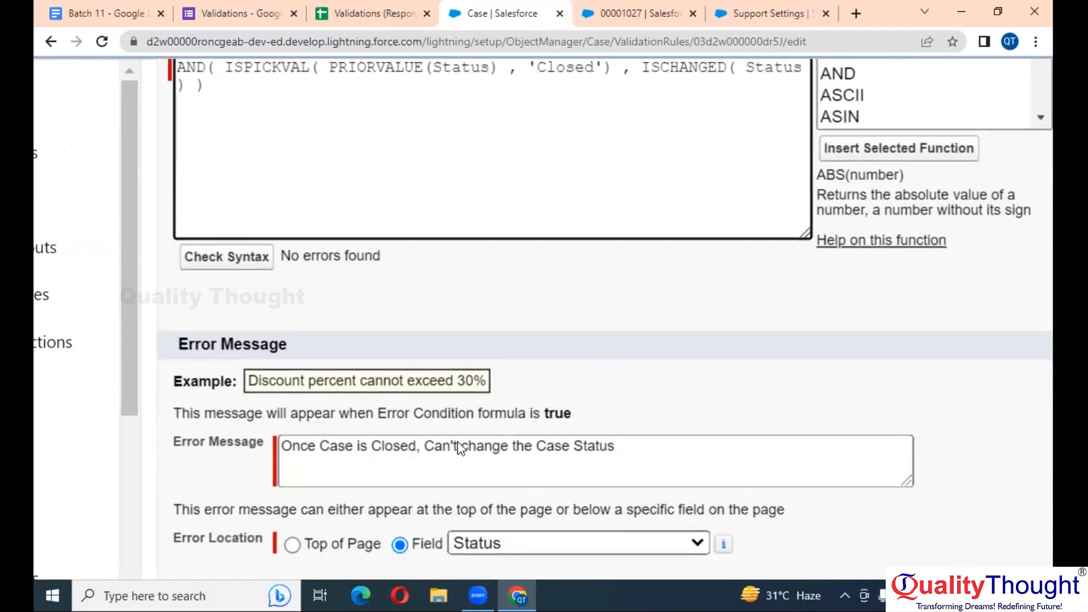
{"action": "scroll", "coordinate": [451, 481], "scroll_direction": "down", "scroll_amount": 1}
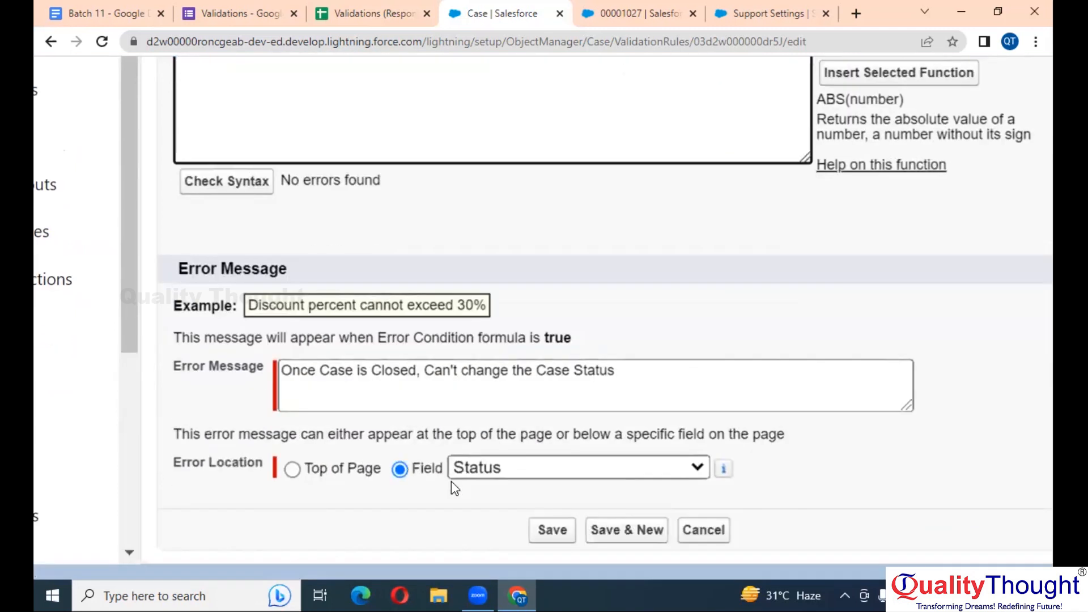
{"action": "left_click", "coordinate": [558, 530]}
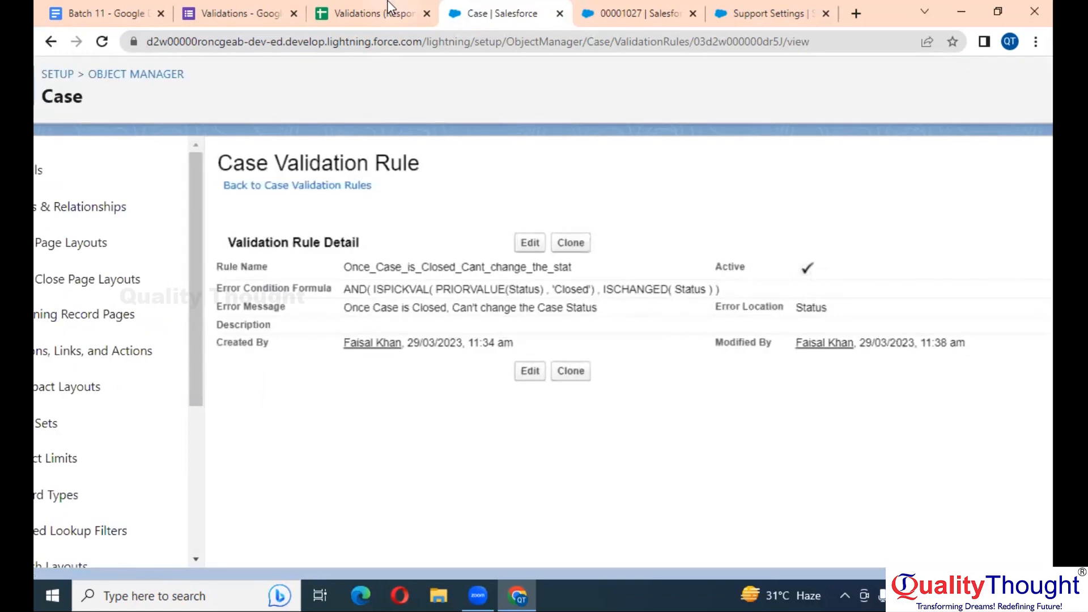
Reload the case record page to clear the earlier error
{"action": "left_click", "coordinate": [268, 7]}
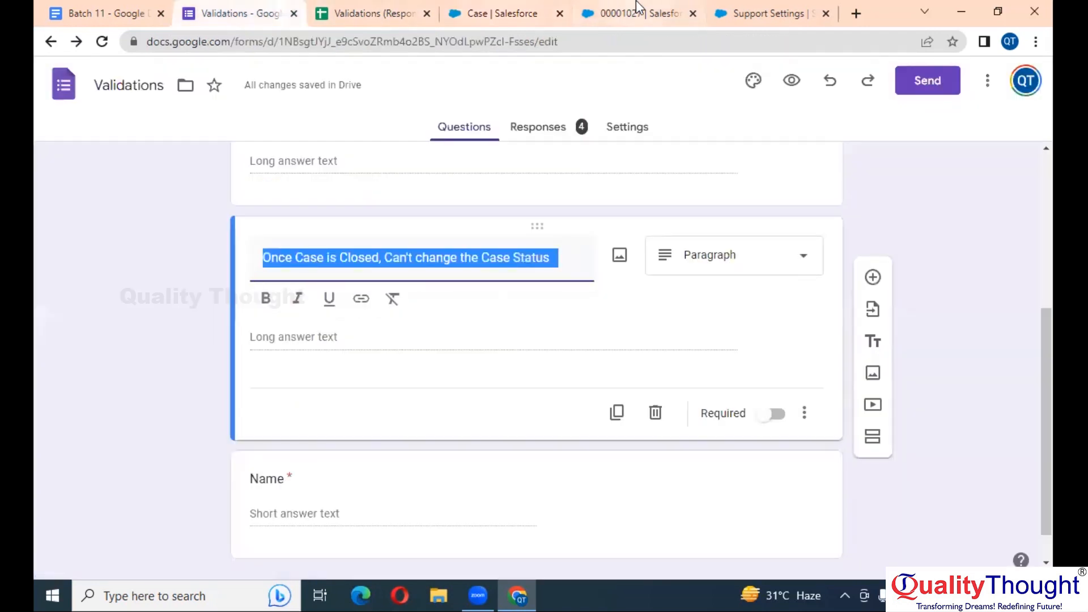
{"action": "left_click", "coordinate": [637, 10]}
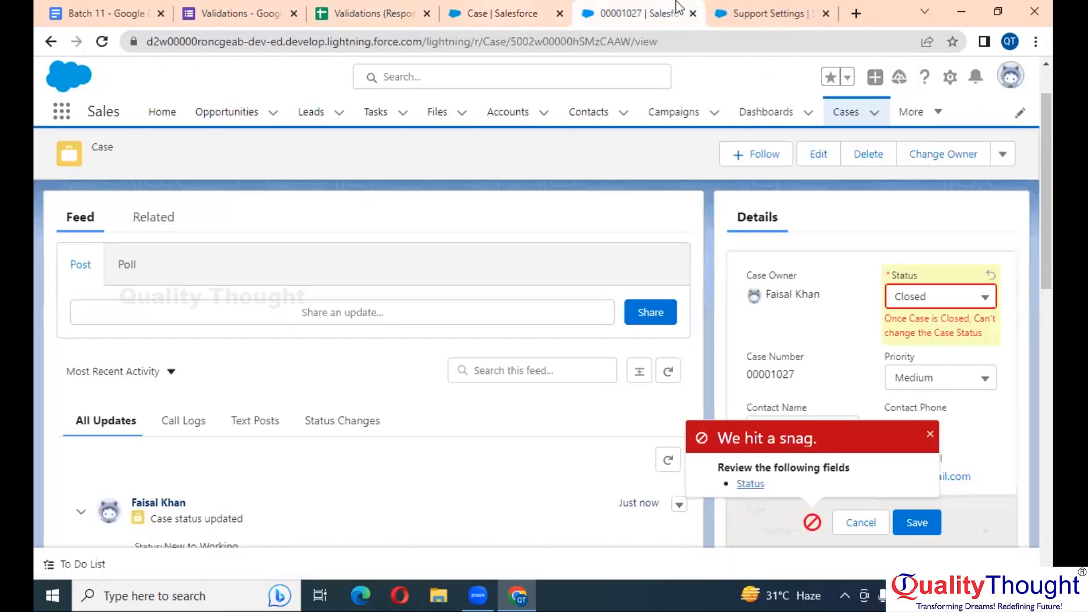
{"action": "left_click", "coordinate": [101, 42]}
{"action": "key", "text": "Return"}
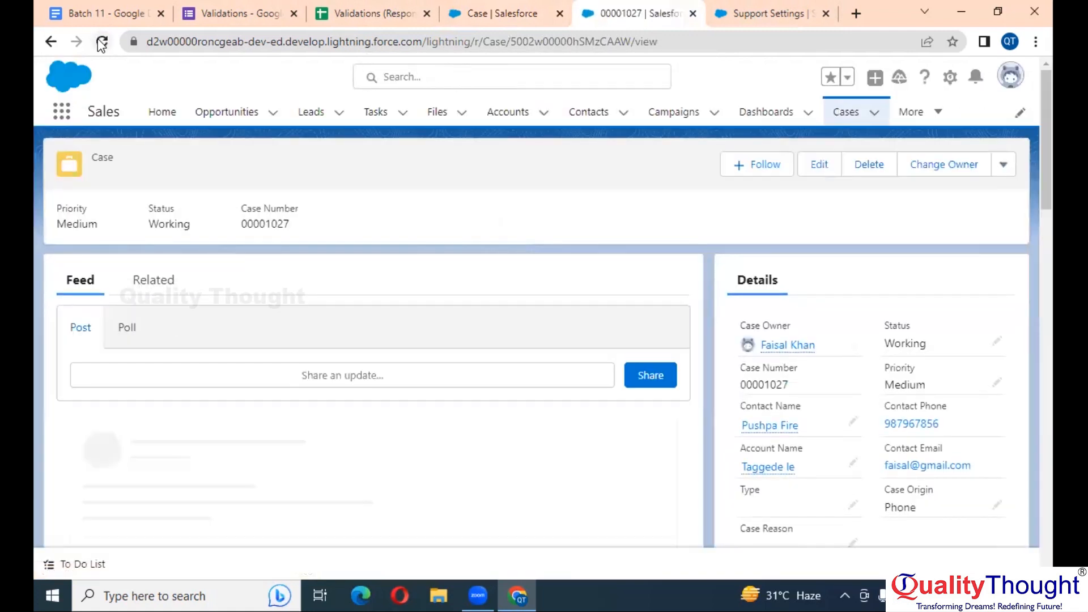
Change case 00001027's Status to Closed and save it
{"action": "double_click", "coordinate": [955, 328]}
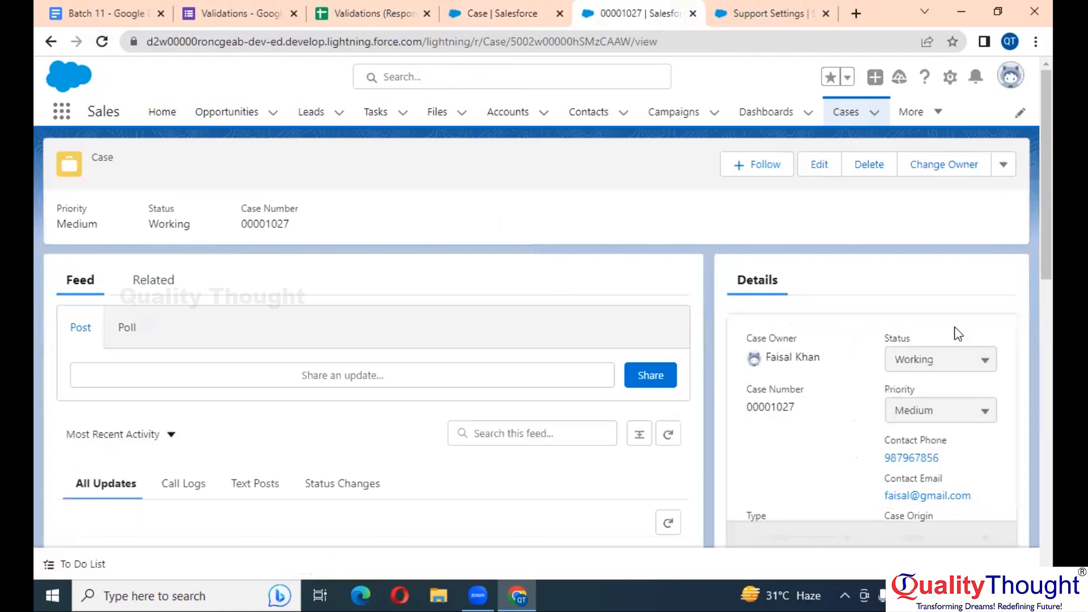
{"action": "scroll", "coordinate": [954, 327], "scroll_direction": "down", "scroll_amount": 2}
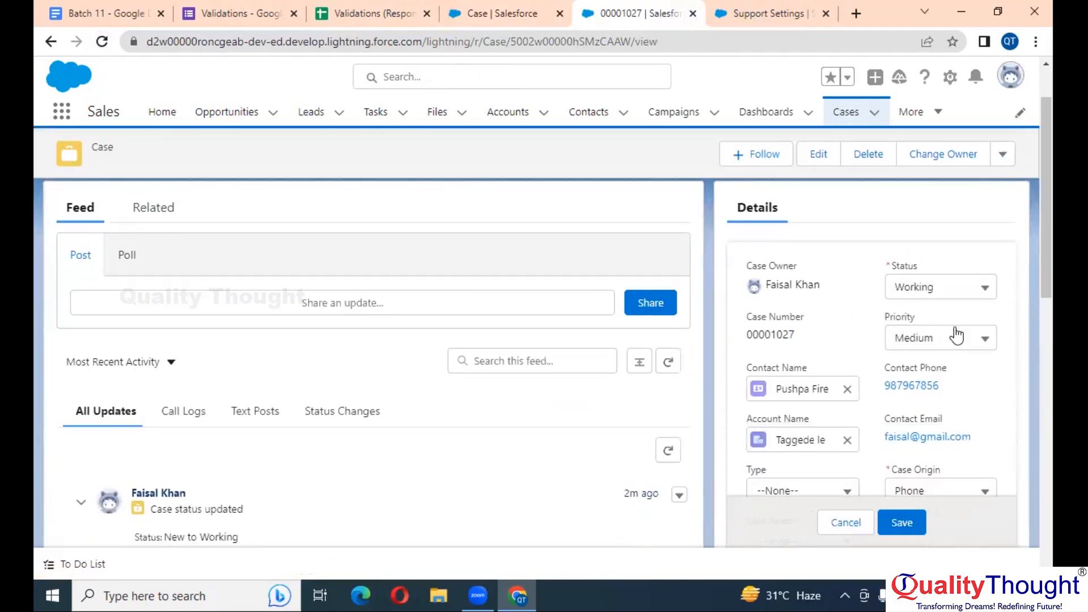
{"action": "scroll", "coordinate": [954, 326], "scroll_direction": "up", "scroll_amount": 5}
{"action": "scroll", "coordinate": [956, 336], "scroll_direction": "right", "scroll_amount": 2}
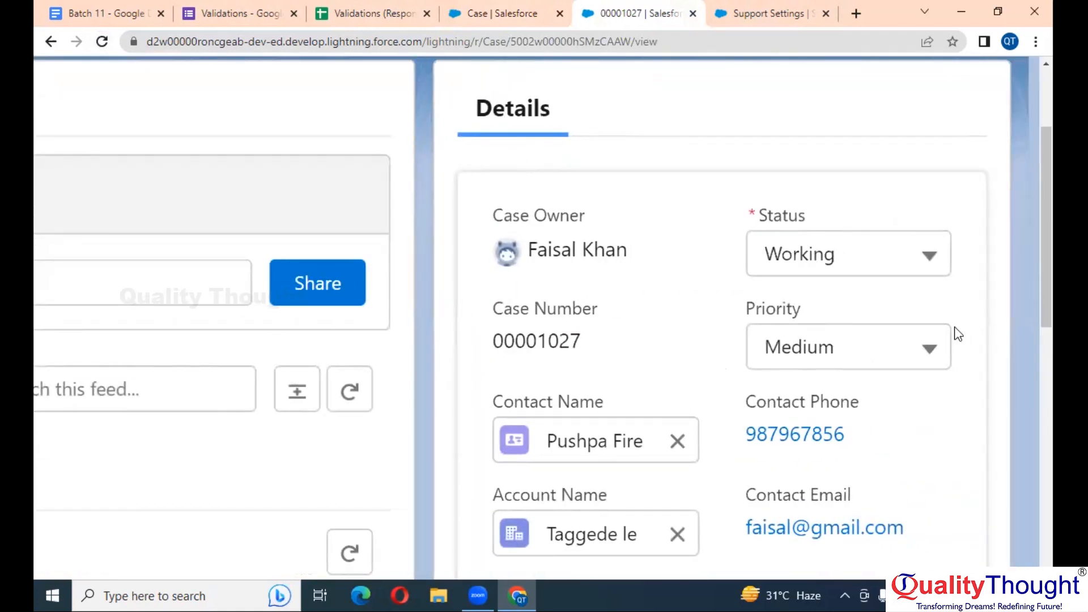
{"action": "left_click", "coordinate": [814, 256]}
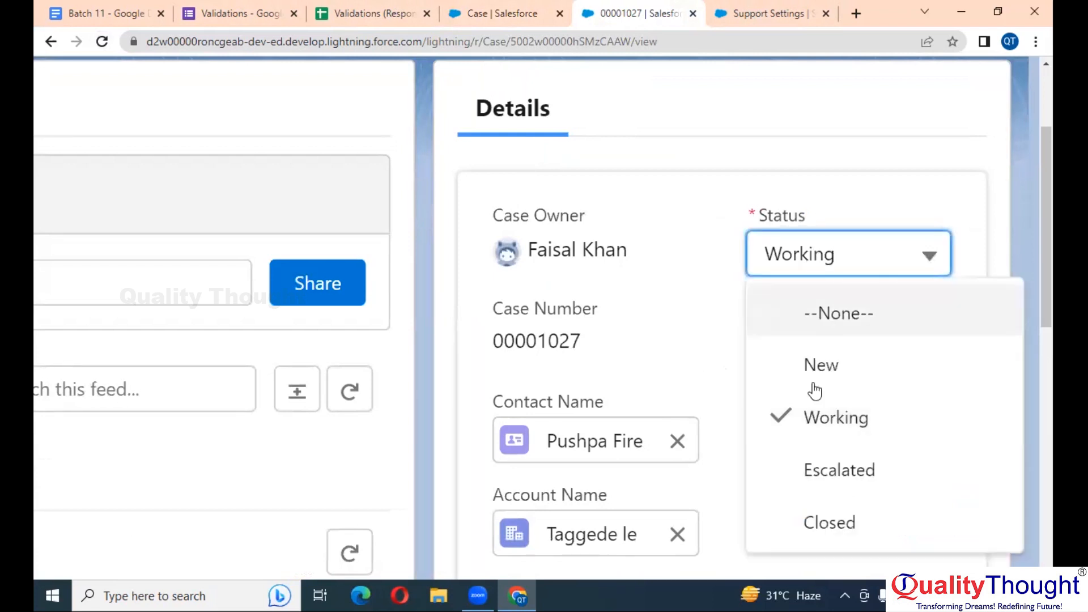
{"action": "left_click", "coordinate": [825, 518]}
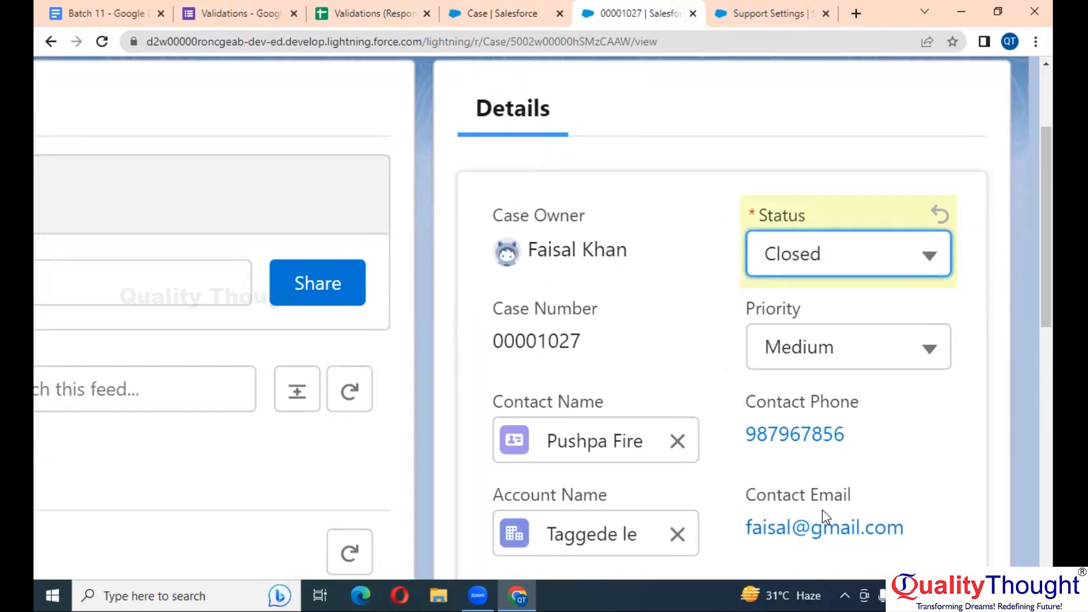
{"action": "key", "text": "ctrl+0"}
{"action": "left_click", "coordinate": [894, 536]}
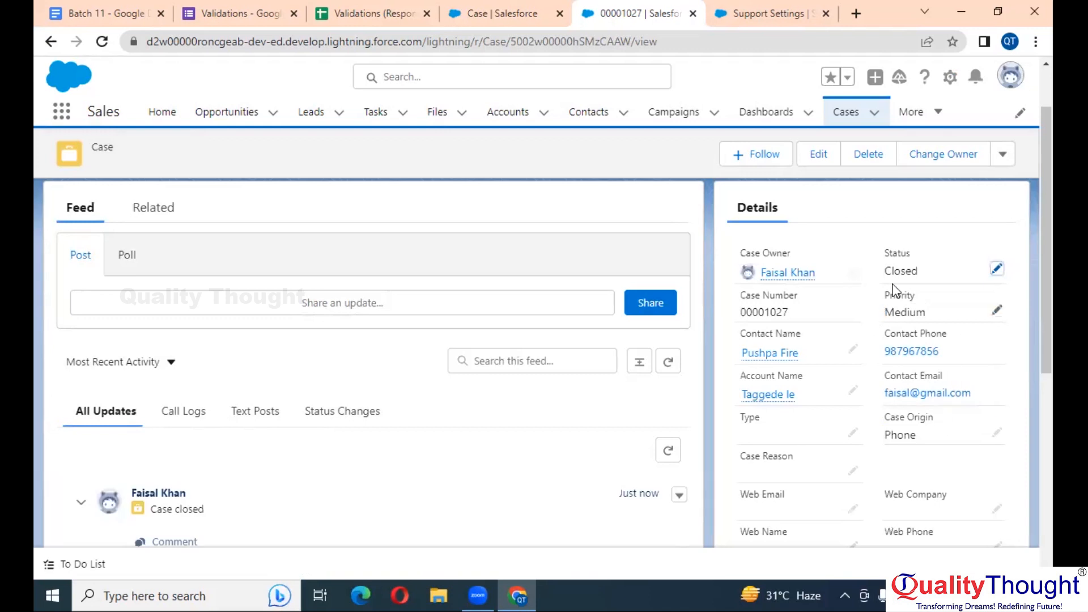
Try saving closed case 00001027 with Status New, triggering the 'Once Case is Closed' error
{"action": "key", "text": "ctrl+plus"}
{"action": "key", "text": "ctrl+plus"}
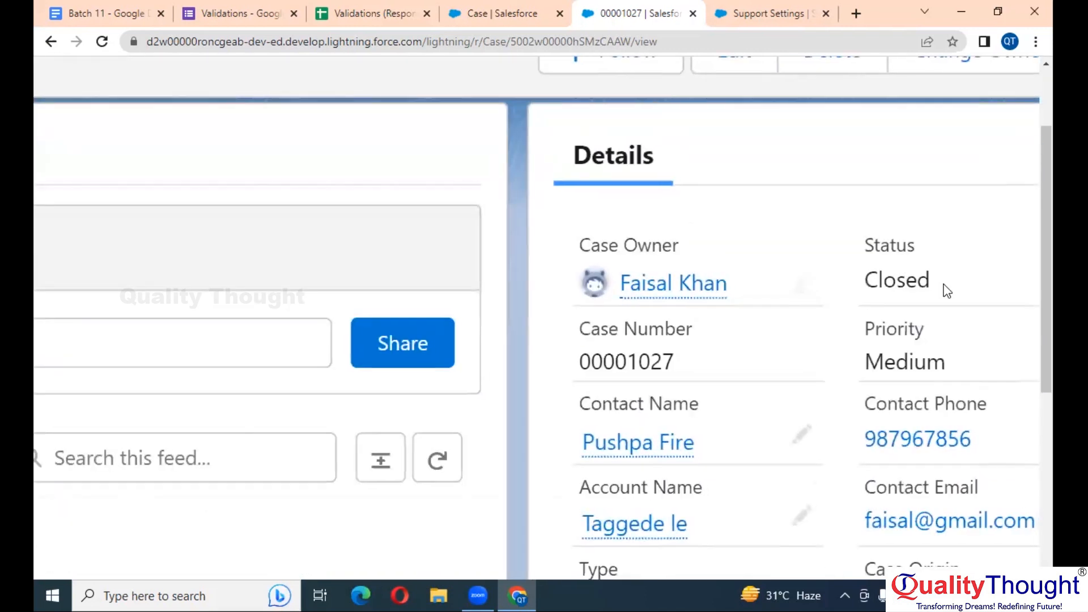
{"action": "double_click", "coordinate": [904, 274]}
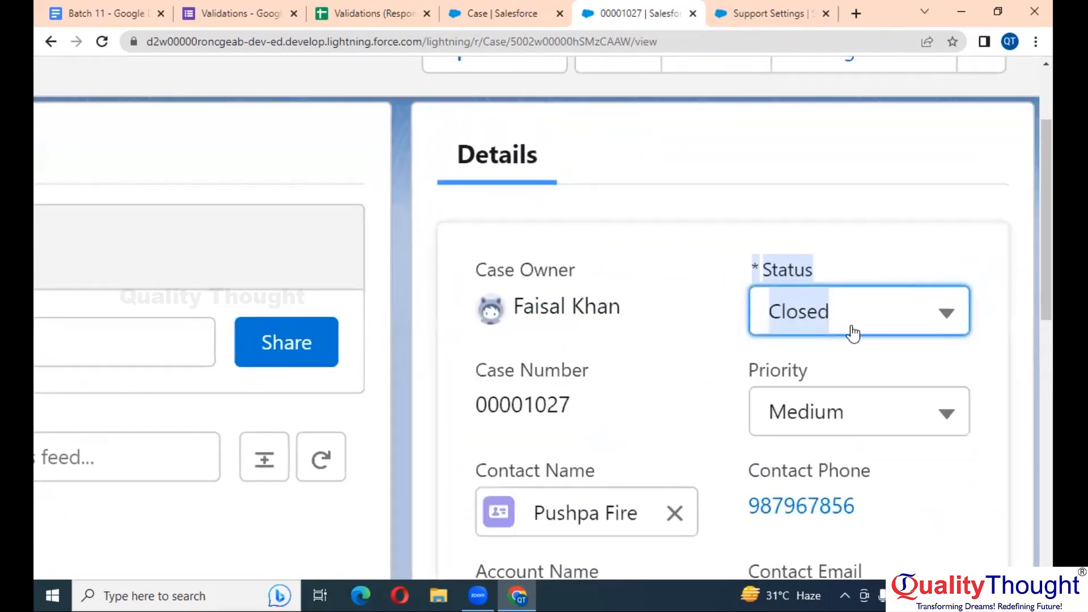
{"action": "left_click", "coordinate": [848, 335]}
{"action": "scroll", "coordinate": [850, 463], "scroll_direction": "down", "scroll_amount": 2}
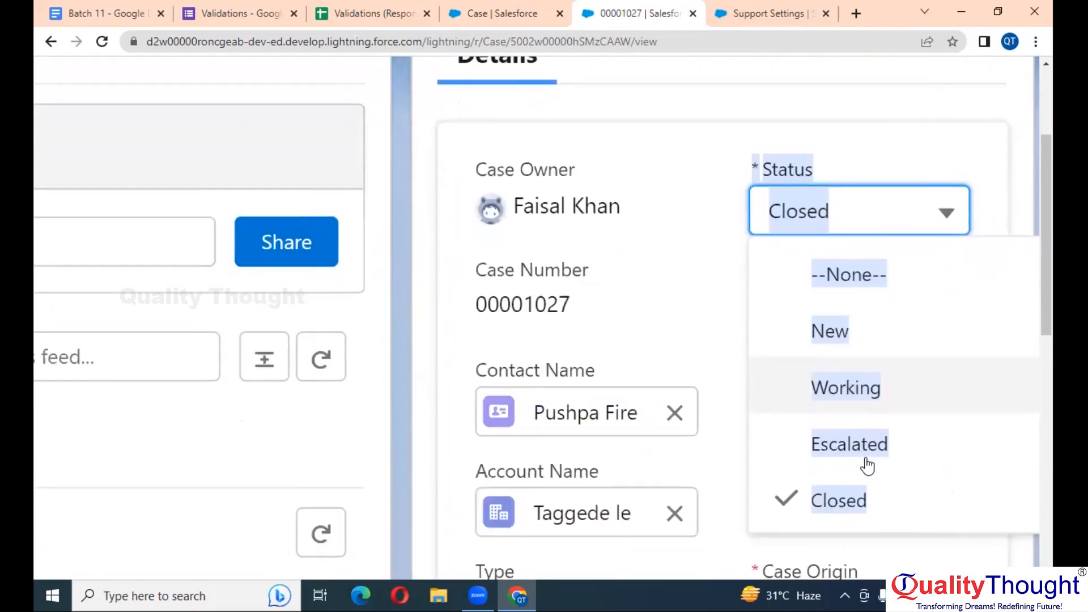
{"action": "left_click", "coordinate": [831, 323]}
{"action": "key", "text": "ctrl+minus"}
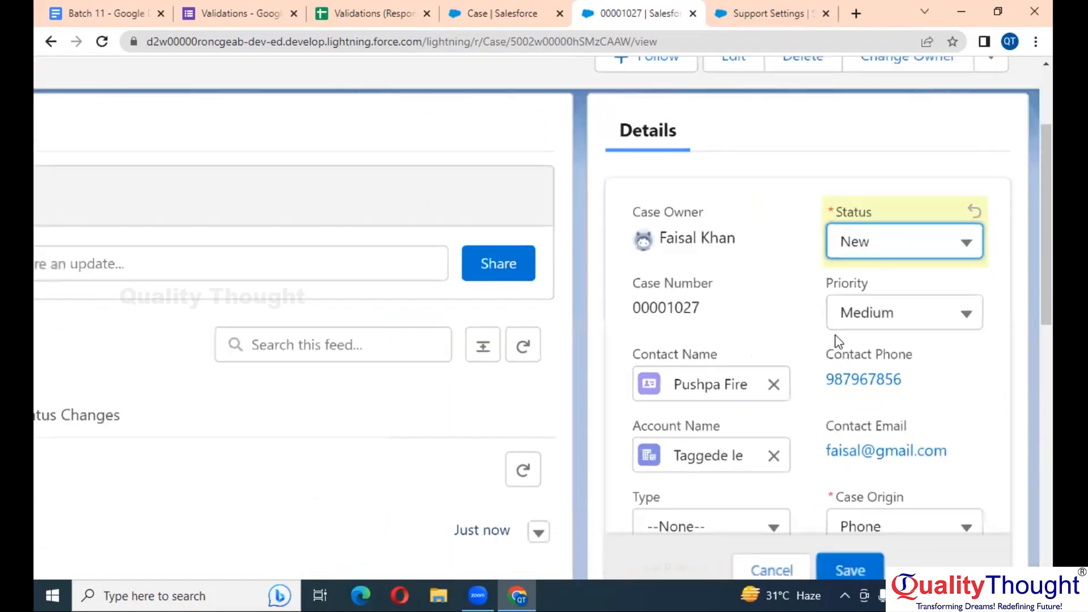
{"action": "key", "text": "ctrl+minus"}
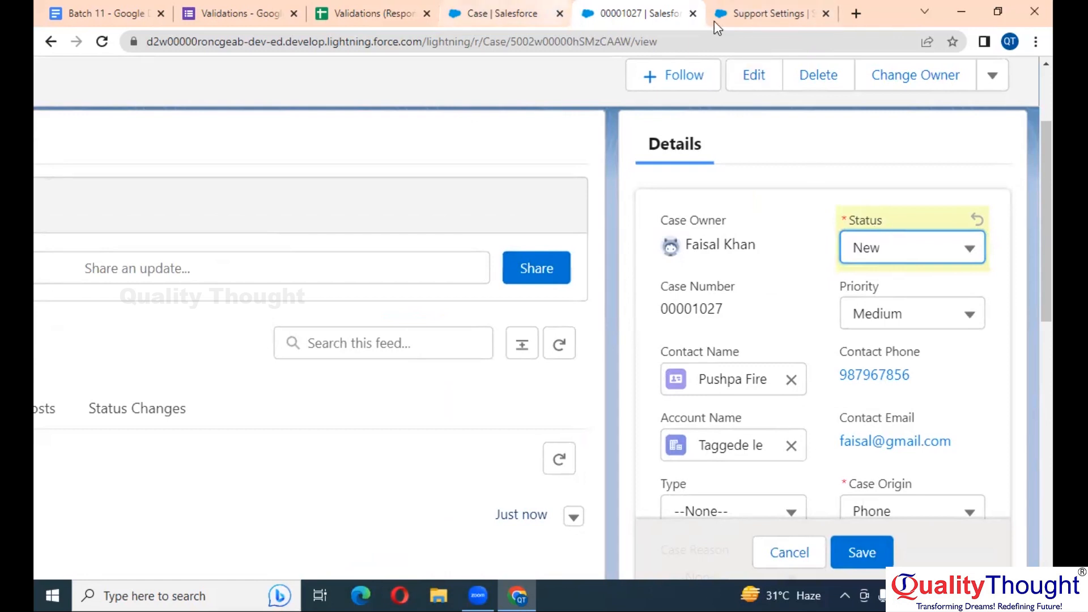
{"action": "scroll", "coordinate": [915, 368], "scroll_direction": "down", "scroll_amount": 1}
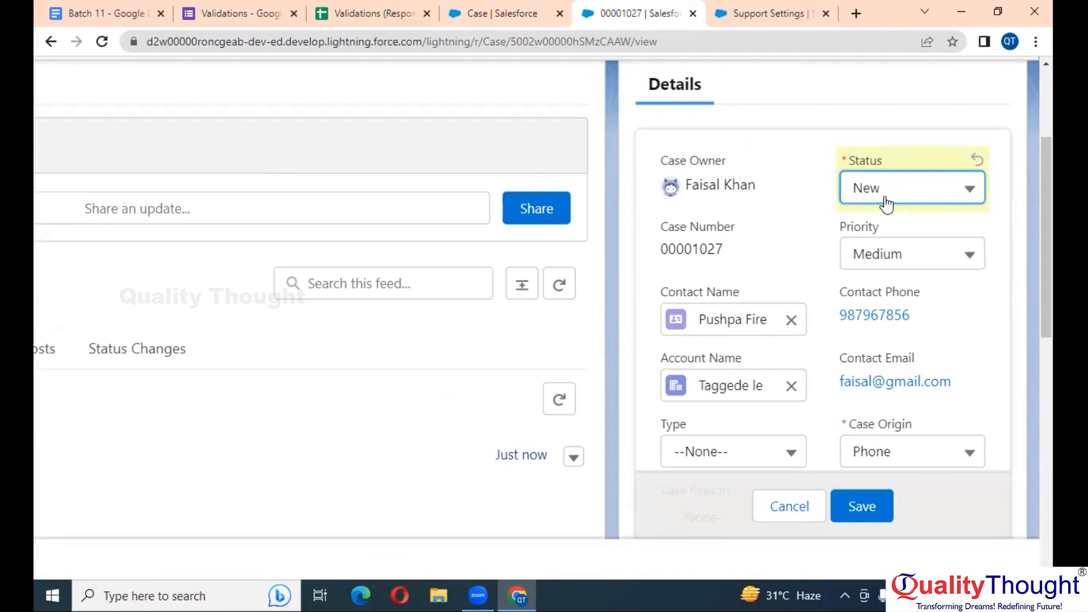
{"action": "left_click", "coordinate": [868, 515]}
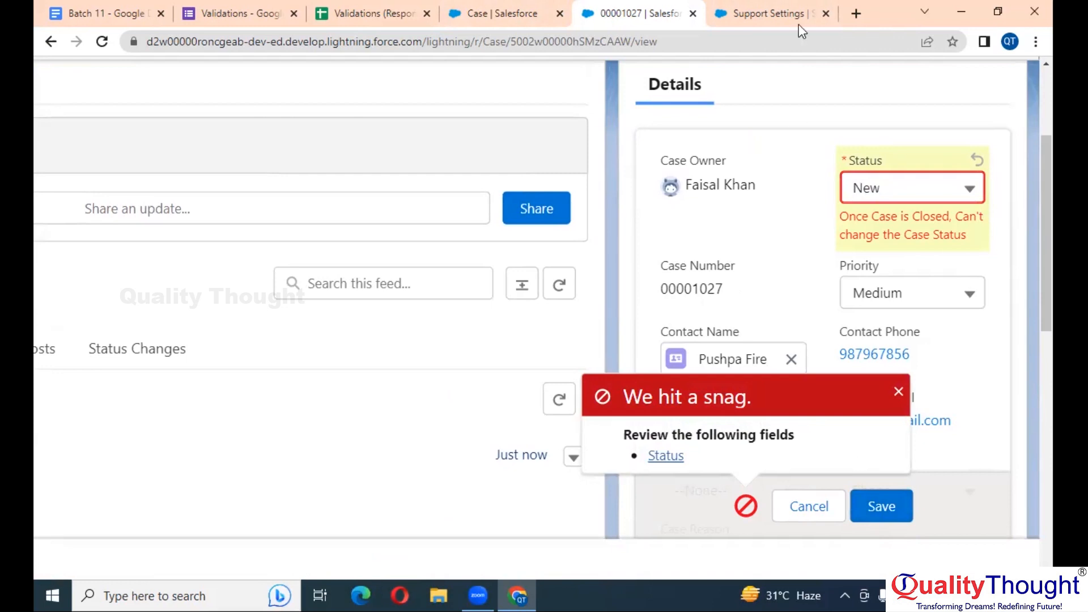
{"action": "left_click", "coordinate": [530, 7]}
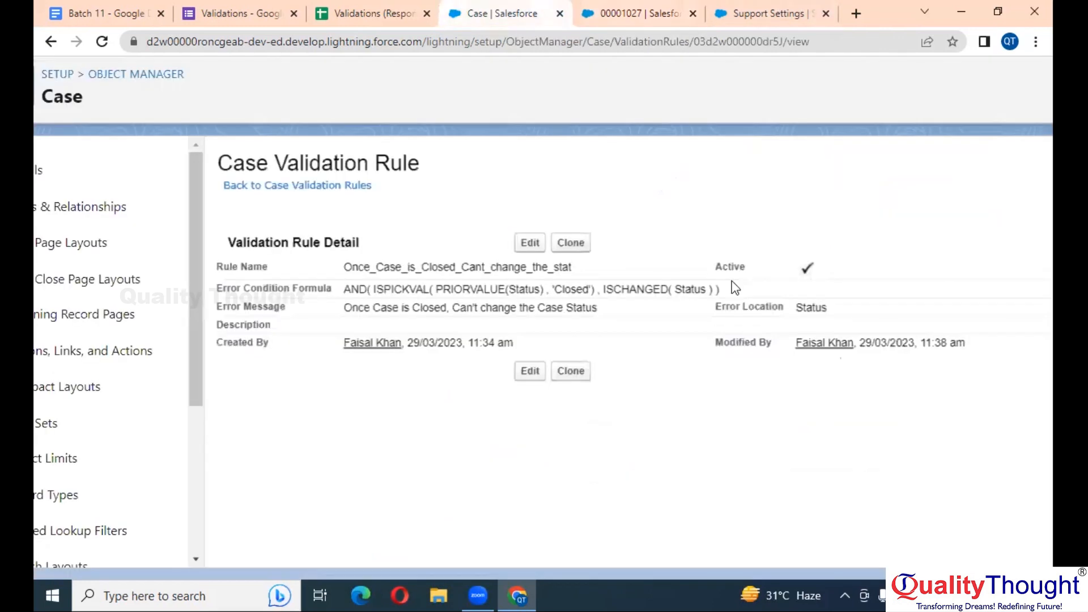
Select the rule's error condition formula, then the old formula line in the Batch 11 notes
{"action": "left_click_drag", "start_coordinate": [736, 287], "coordinate": [344, 290]}
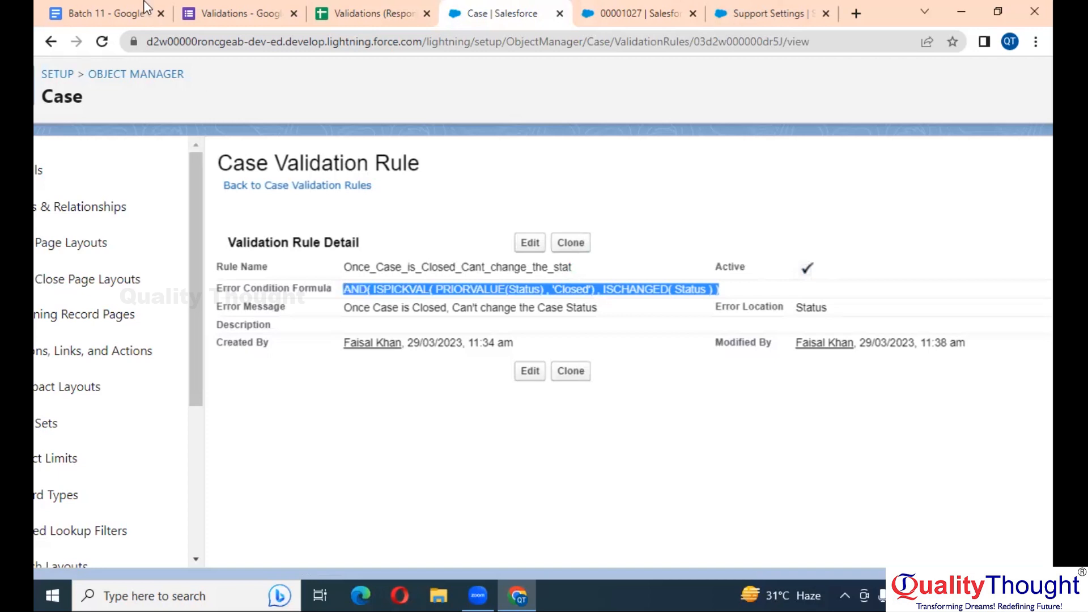
{"action": "left_click", "coordinate": [104, 13]}
{"action": "left_click_drag", "start_coordinate": [625, 374], "coordinate": [177, 361]}
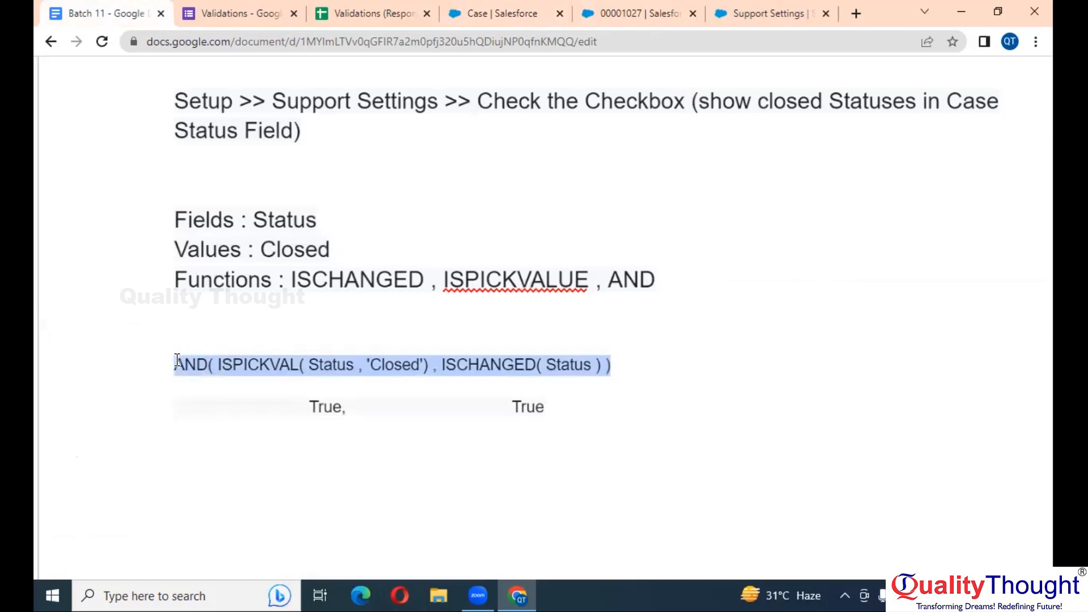
Replace the notes' old formula with the PRIORVALUE(Status) version from the saved rule
{"action": "key", "text": "ctrl+c"}
{"action": "scroll", "coordinate": [176, 361], "scroll_direction": "down", "scroll_amount": 10}
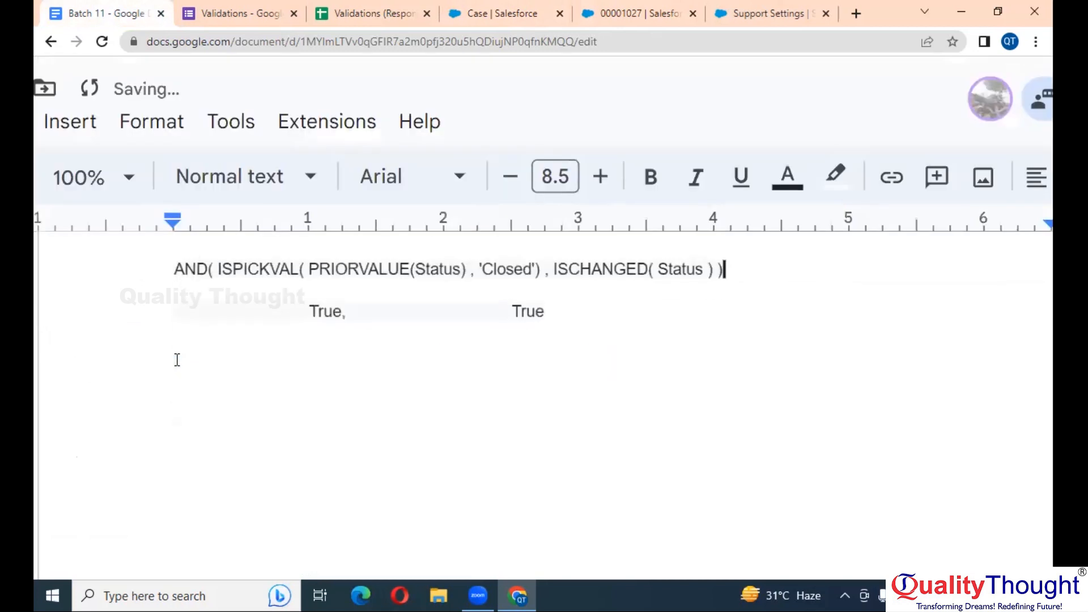
{"action": "scroll", "coordinate": [177, 361], "scroll_direction": "up", "scroll_amount": 2}
{"action": "scroll", "coordinate": [345, 367], "scroll_direction": "up", "scroll_amount": 1}
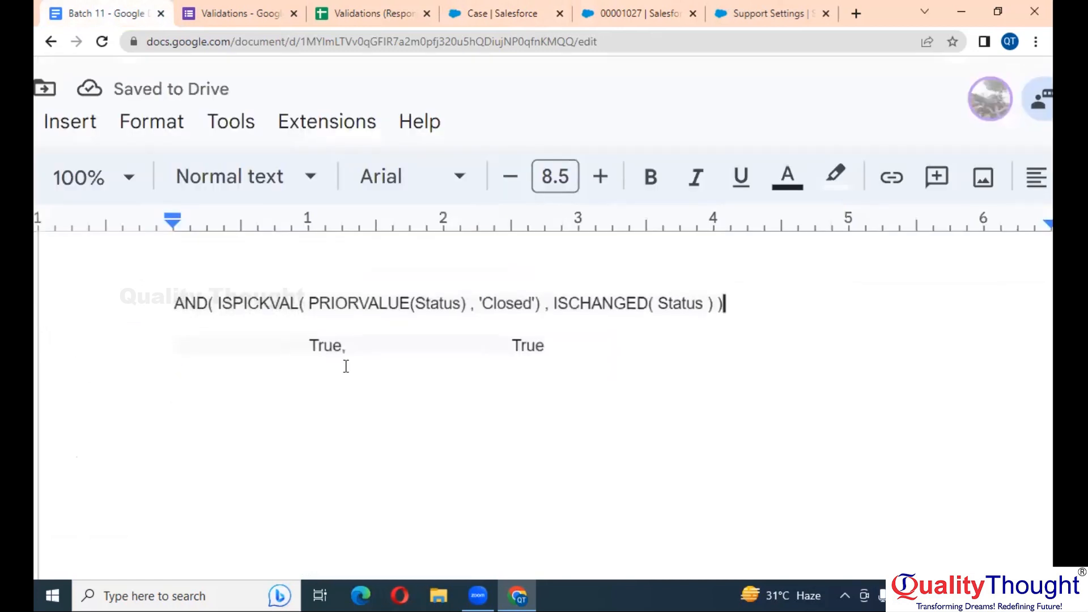
{"action": "left_click", "coordinate": [381, 304]}
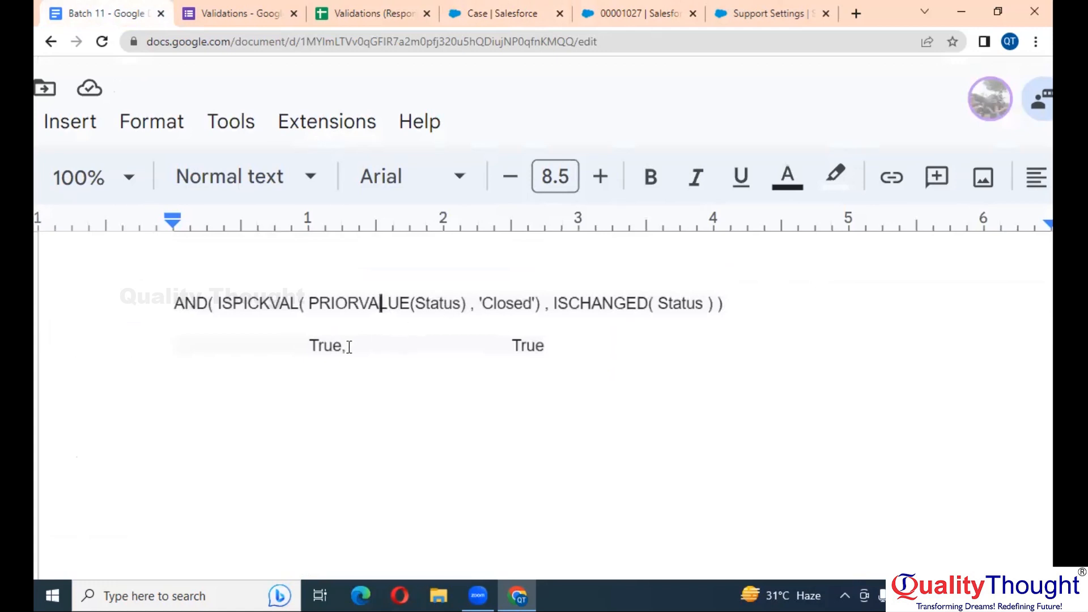
{"action": "left_click", "coordinate": [296, 360]}
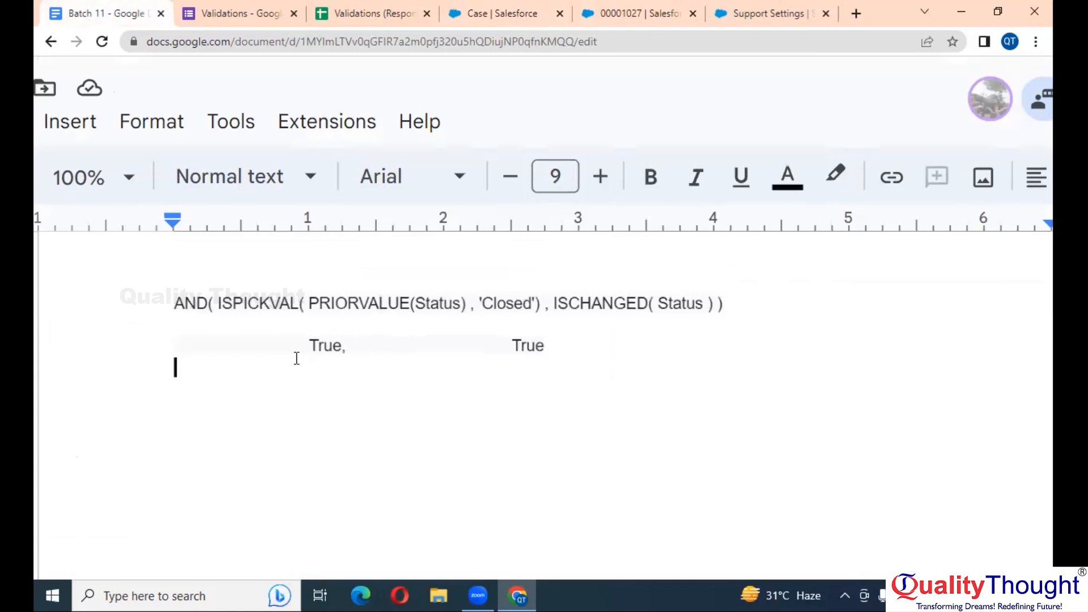
{"action": "left_click", "coordinate": [674, 13]}
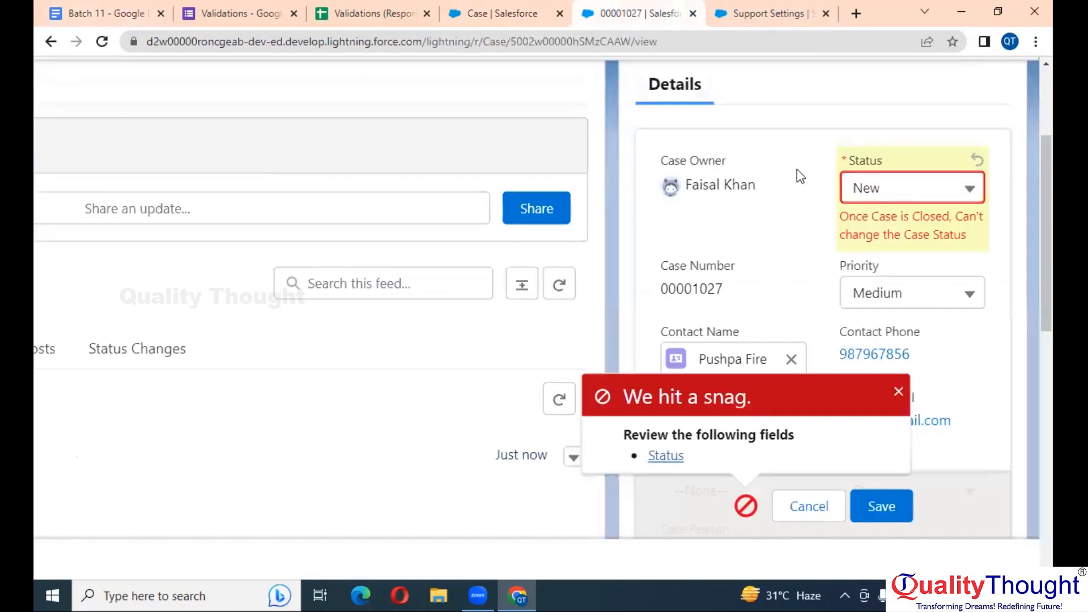
Discard the rejected Status change on case 00001027 and go to the Cases list
{"action": "scroll", "coordinate": [716, 251], "scroll_direction": "down", "scroll_amount": 3}
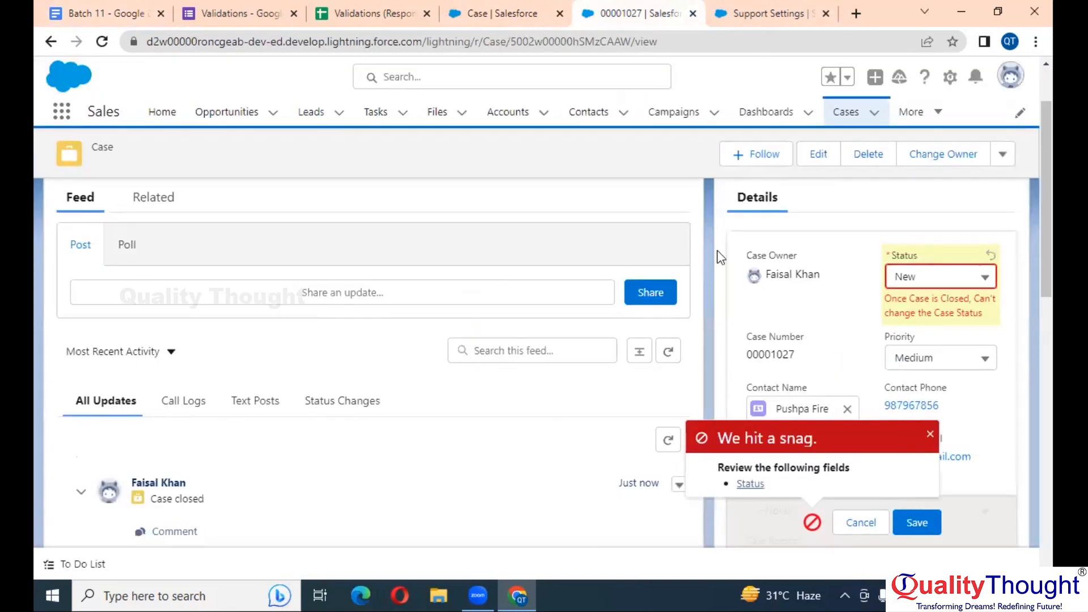
{"action": "left_click", "coordinate": [846, 113]}
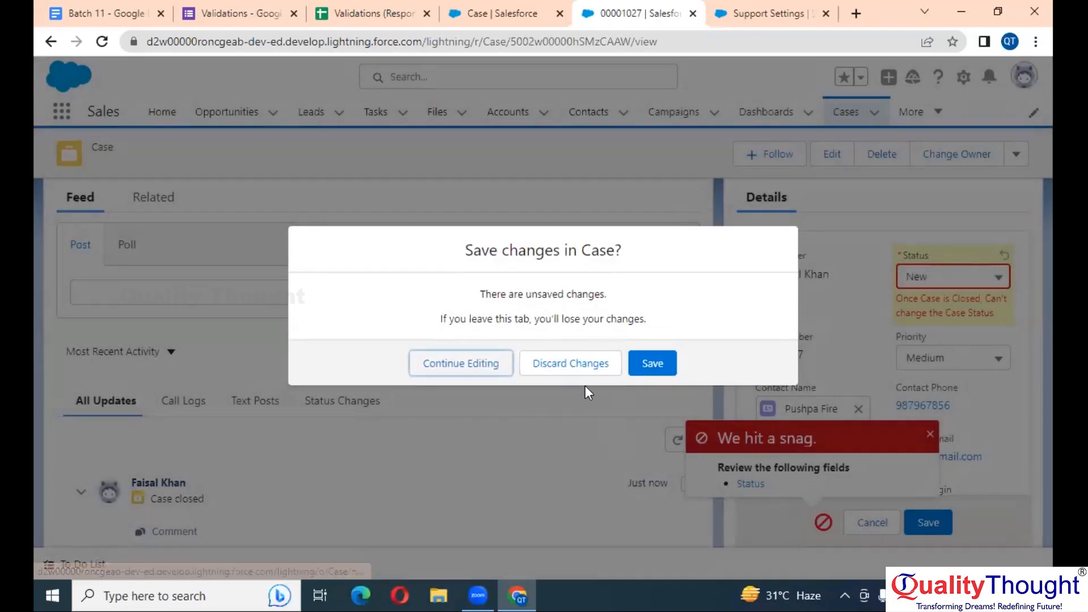
{"action": "left_click", "coordinate": [552, 363]}
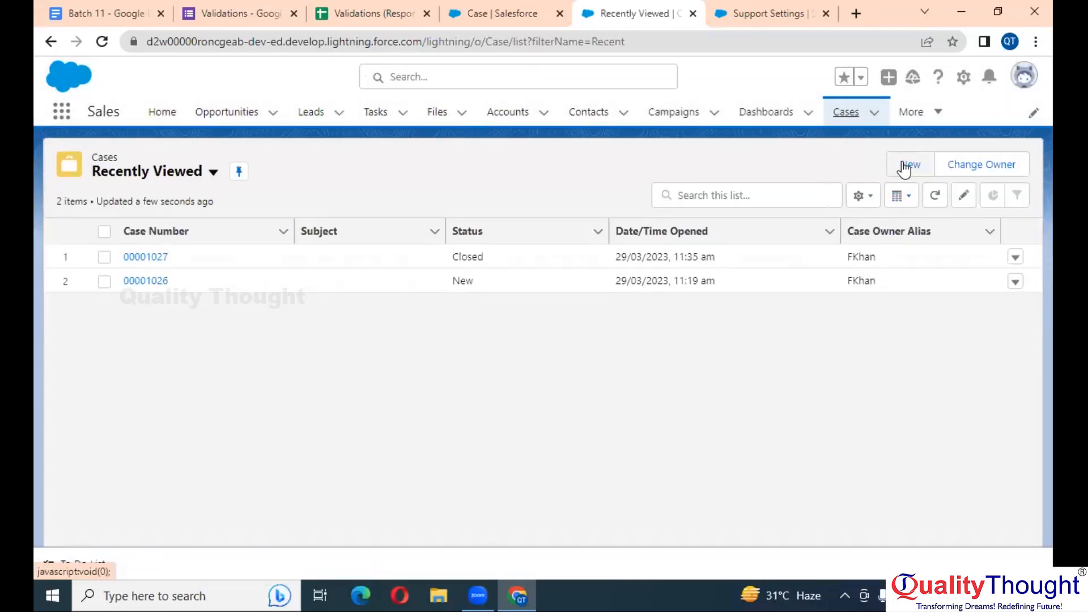
Create a new case with Case Origin Phone for the first recent contact
{"action": "left_click", "coordinate": [907, 165]}
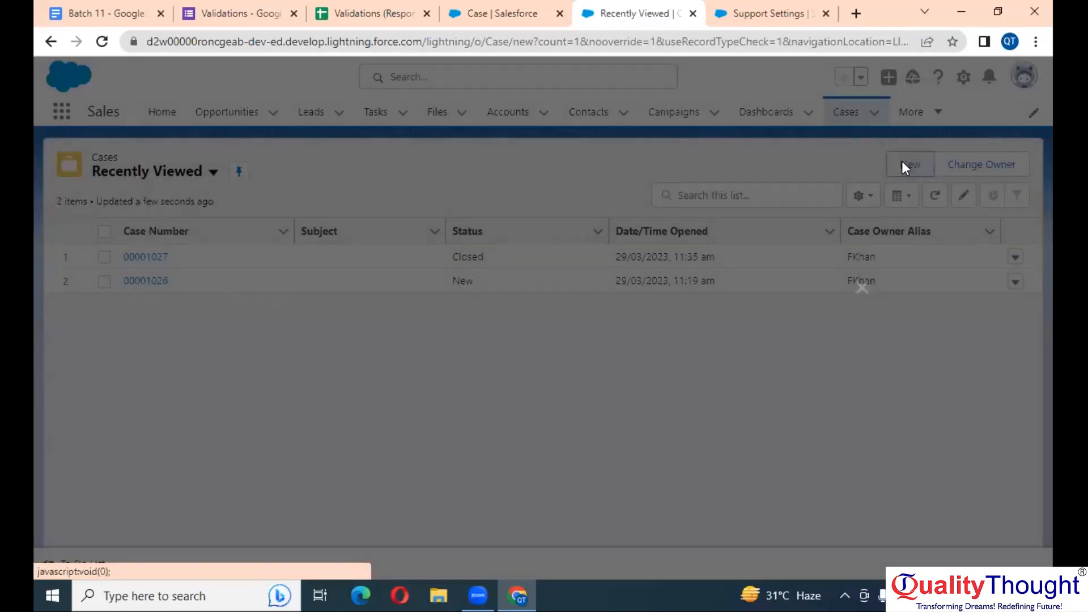
{"action": "left_click", "coordinate": [603, 327]}
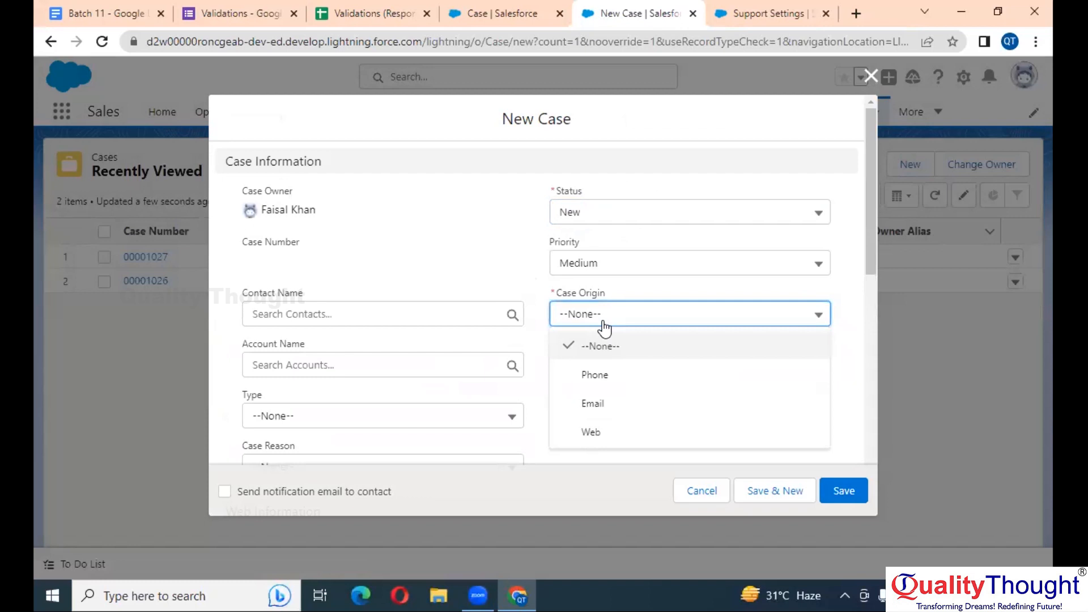
{"action": "left_click", "coordinate": [613, 375]}
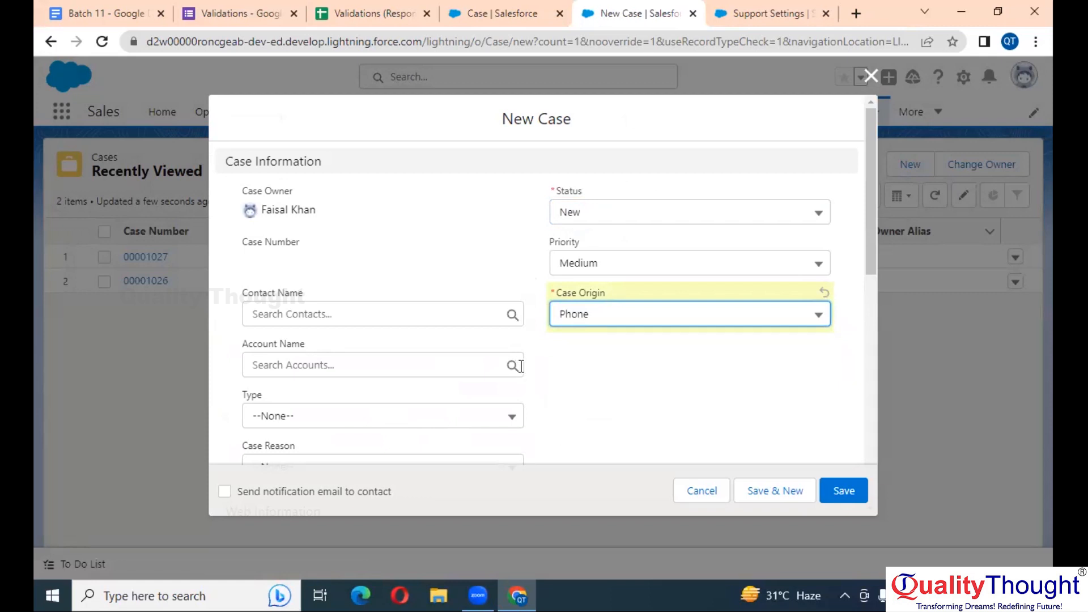
{"action": "left_click", "coordinate": [383, 316]}
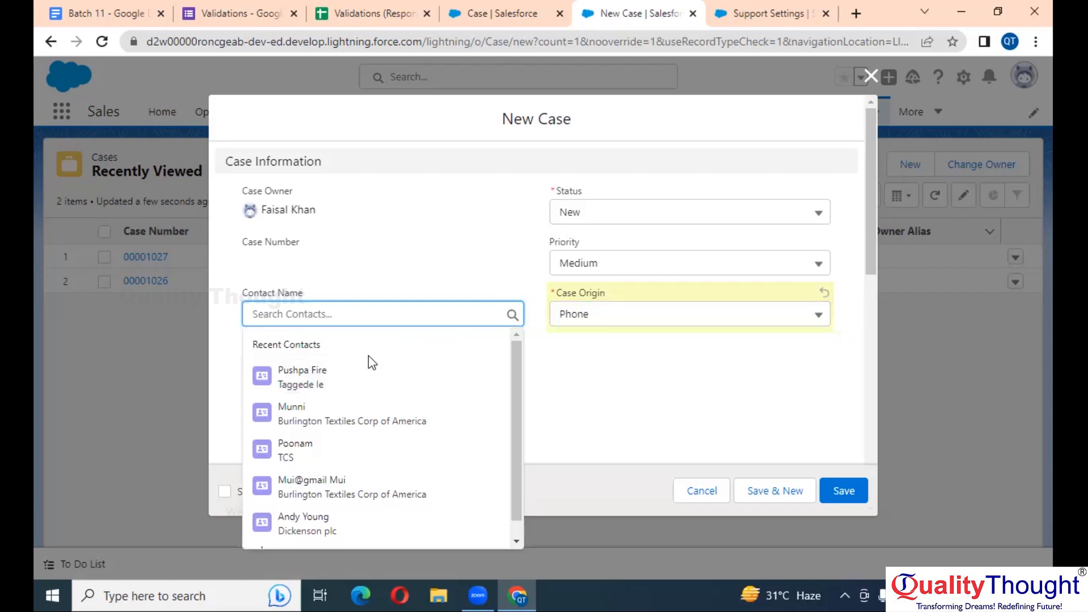
{"action": "left_click", "coordinate": [355, 379]}
{"action": "left_click", "coordinate": [381, 251]}
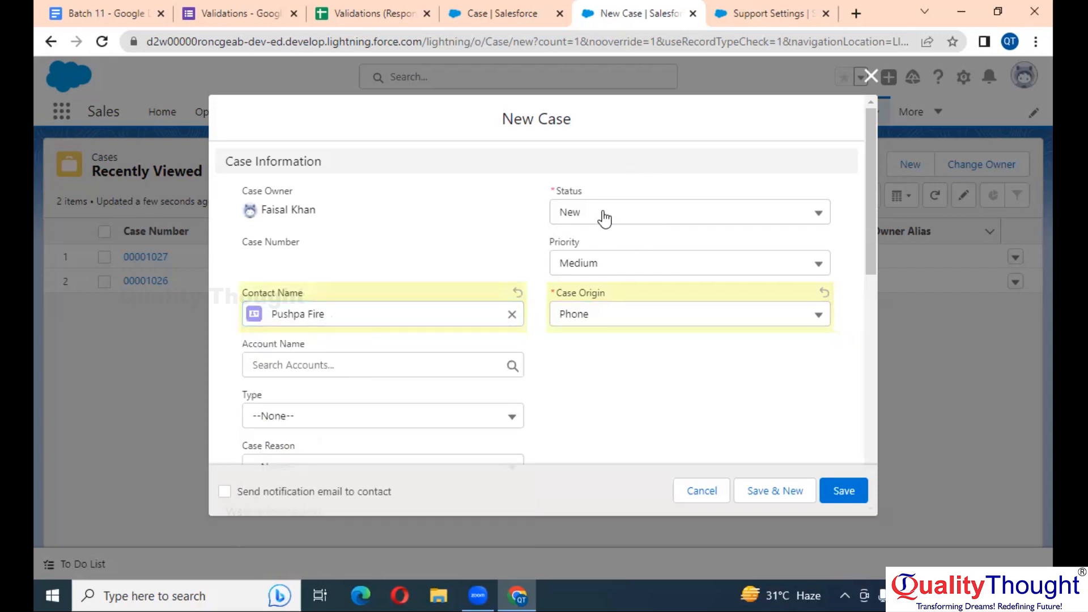
{"action": "scroll", "coordinate": [615, 221], "scroll_direction": "up", "scroll_amount": 3}
{"action": "scroll", "coordinate": [614, 221], "scroll_direction": "down", "scroll_amount": 3}
{"action": "left_click", "coordinate": [842, 490]}
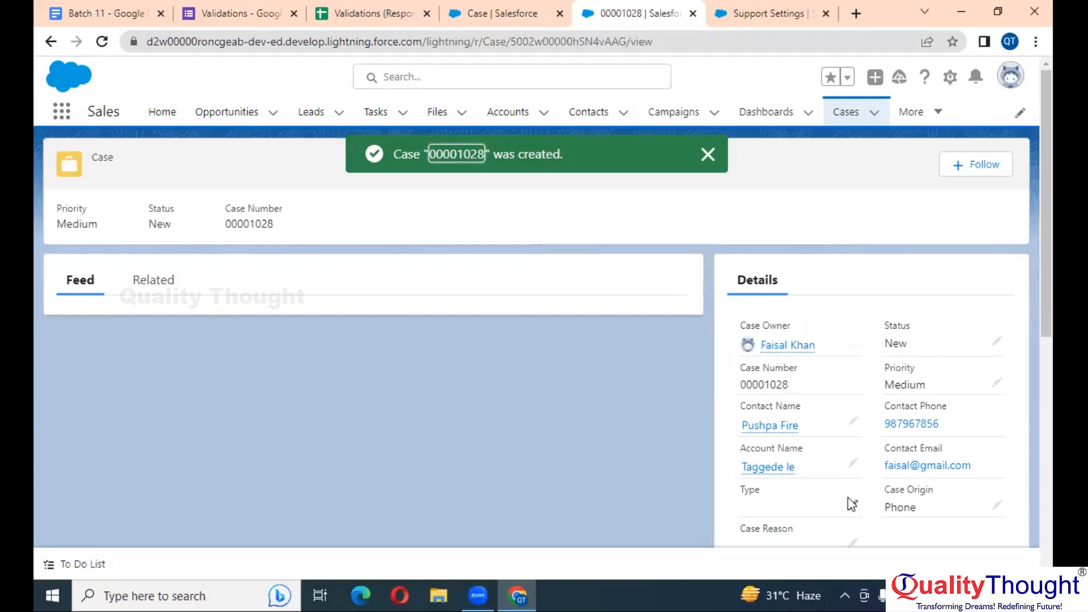
Choose Working as the status in case 00001028's details
{"action": "double_click", "coordinate": [943, 342]}
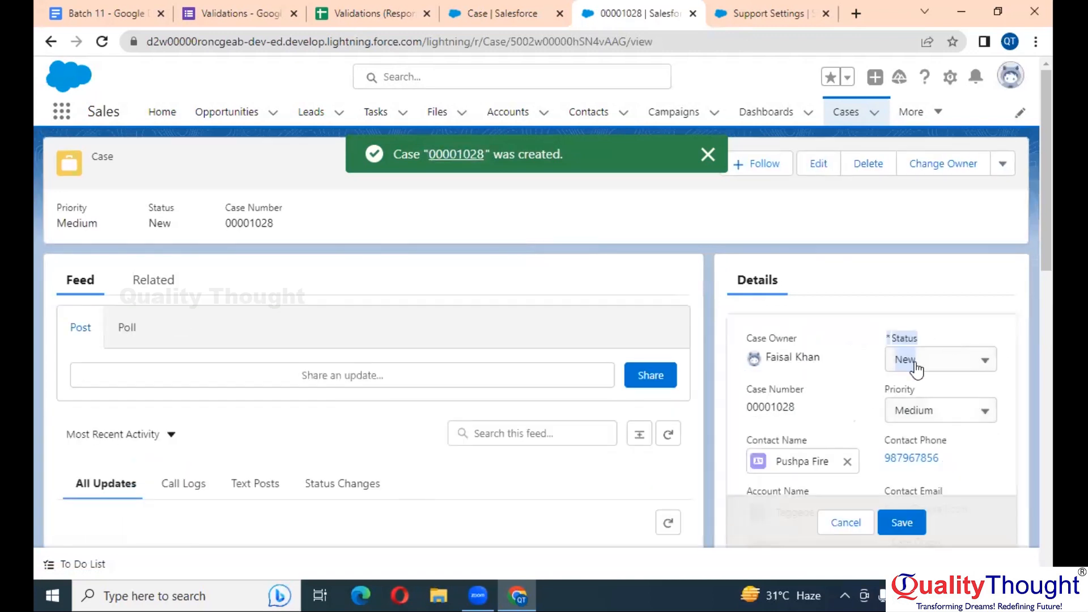
{"action": "left_click", "coordinate": [916, 367]}
{"action": "left_click", "coordinate": [943, 444]}
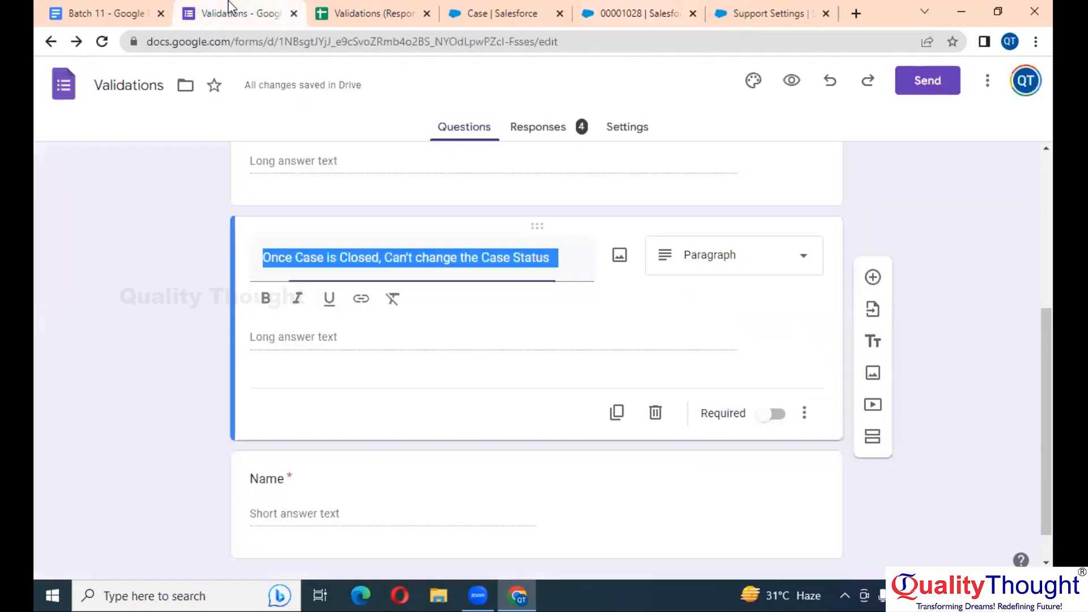
Change the first True result in the Batch 11 notes to 'false'
{"action": "left_click", "coordinate": [227, 13]}
{"action": "left_click", "coordinate": [109, 12]}
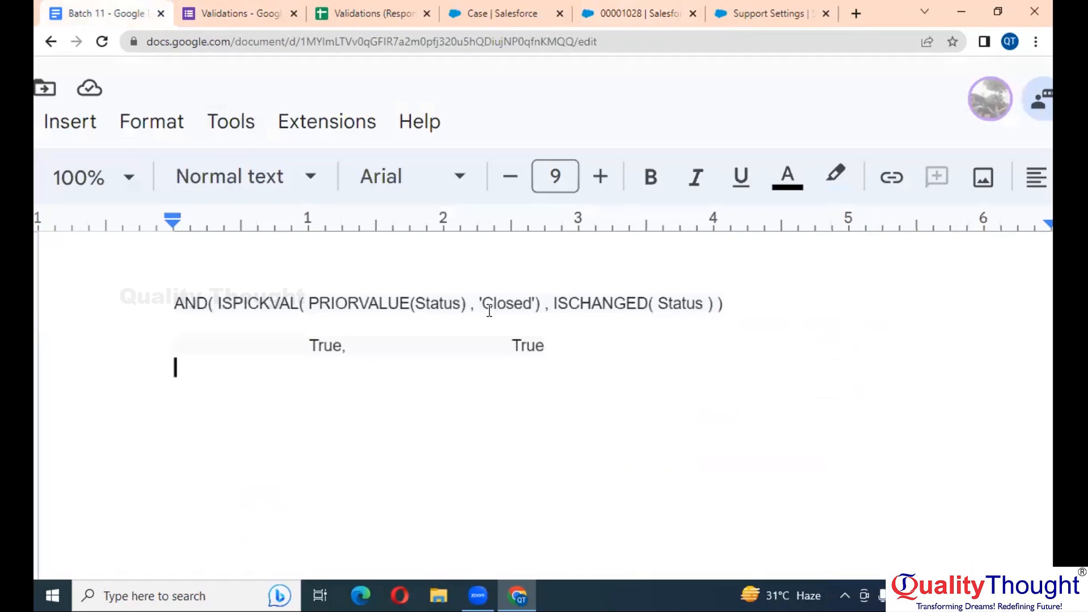
{"action": "double_click", "coordinate": [337, 340]}
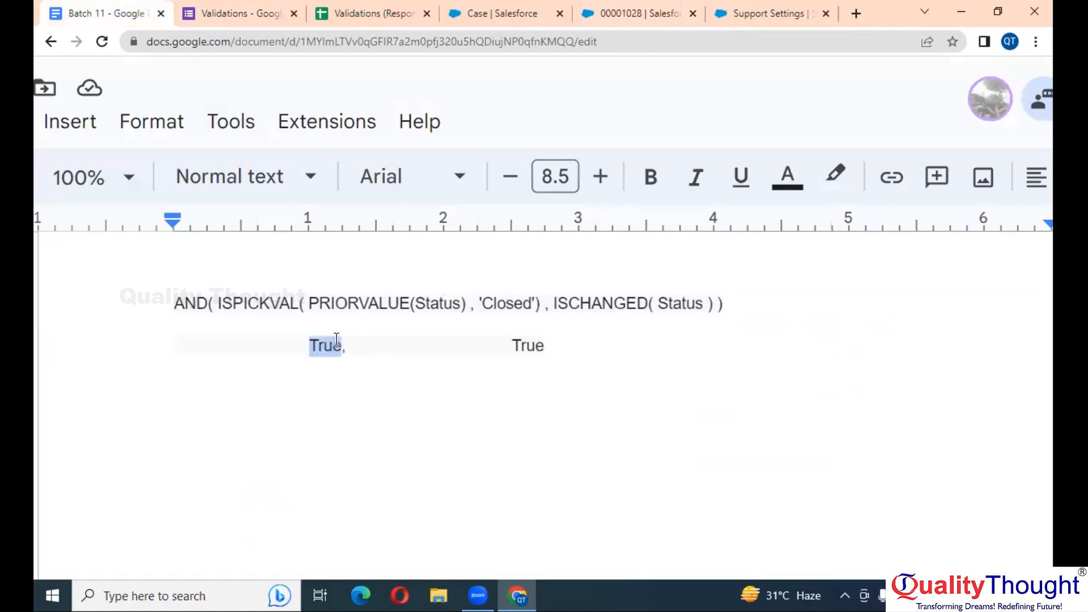
{"action": "type", "text": "false"}
Return to the case and save the Working status
{"action": "left_click", "coordinate": [779, 10]}
{"action": "left_click", "coordinate": [657, 8]}
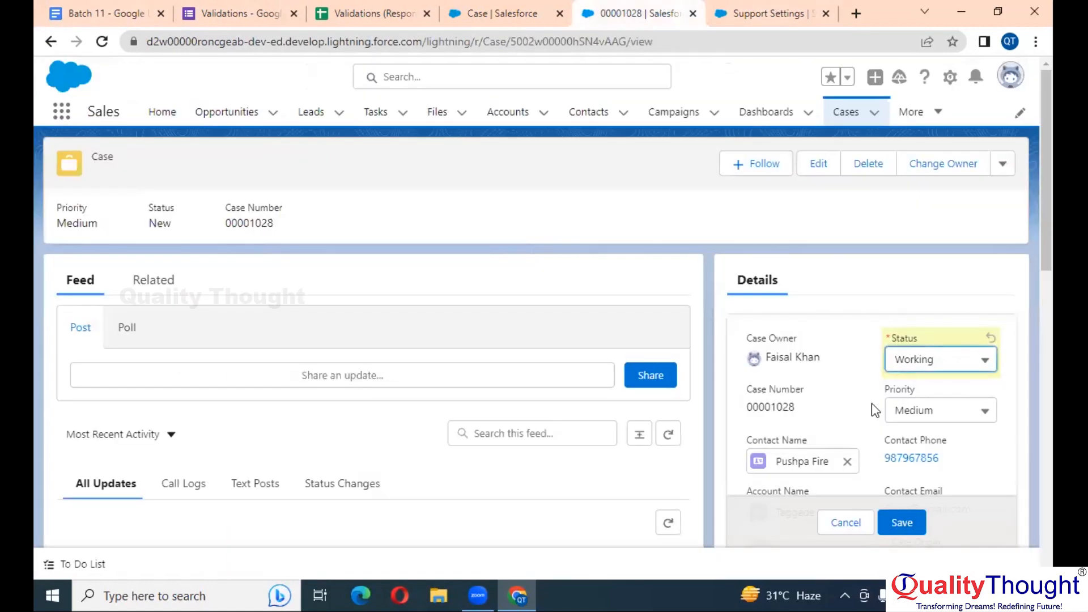
{"action": "left_click", "coordinate": [902, 524]}
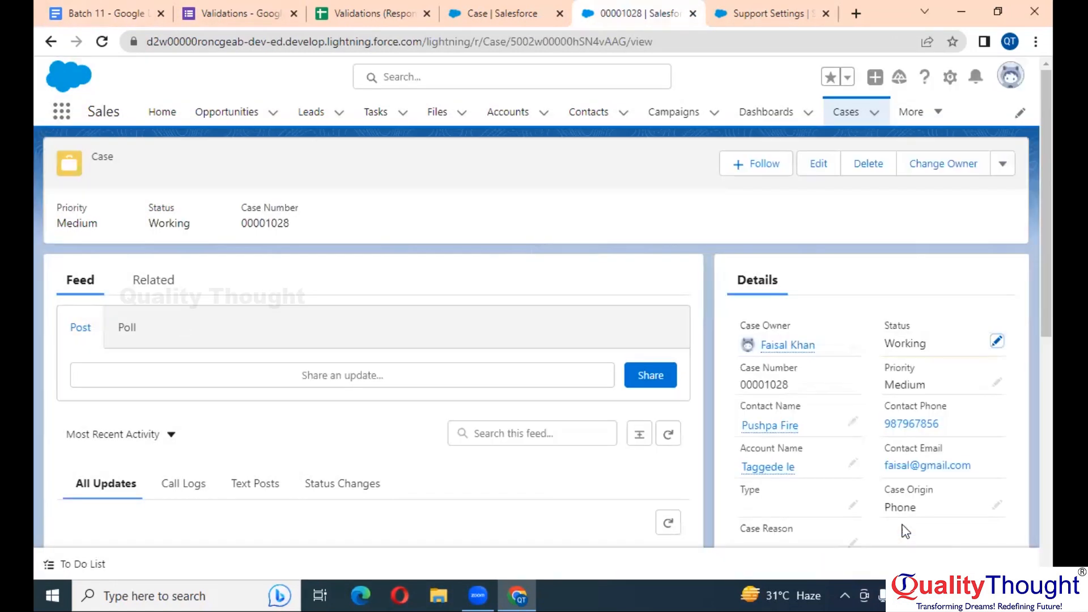
Change case 00001028's status from Working to Closed and save it
{"action": "double_click", "coordinate": [945, 344]}
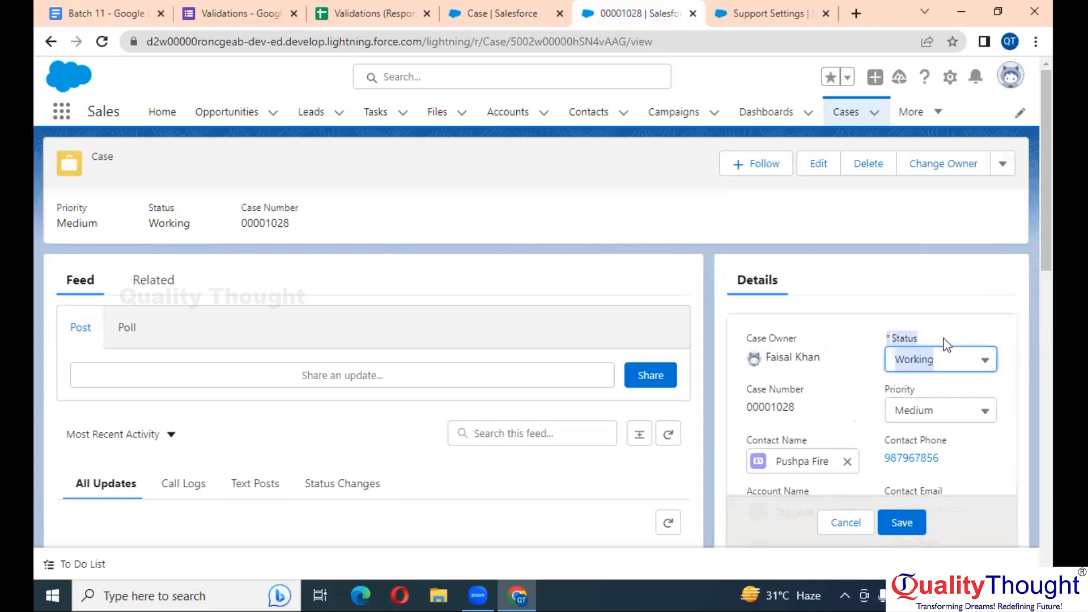
{"action": "left_click", "coordinate": [941, 372]}
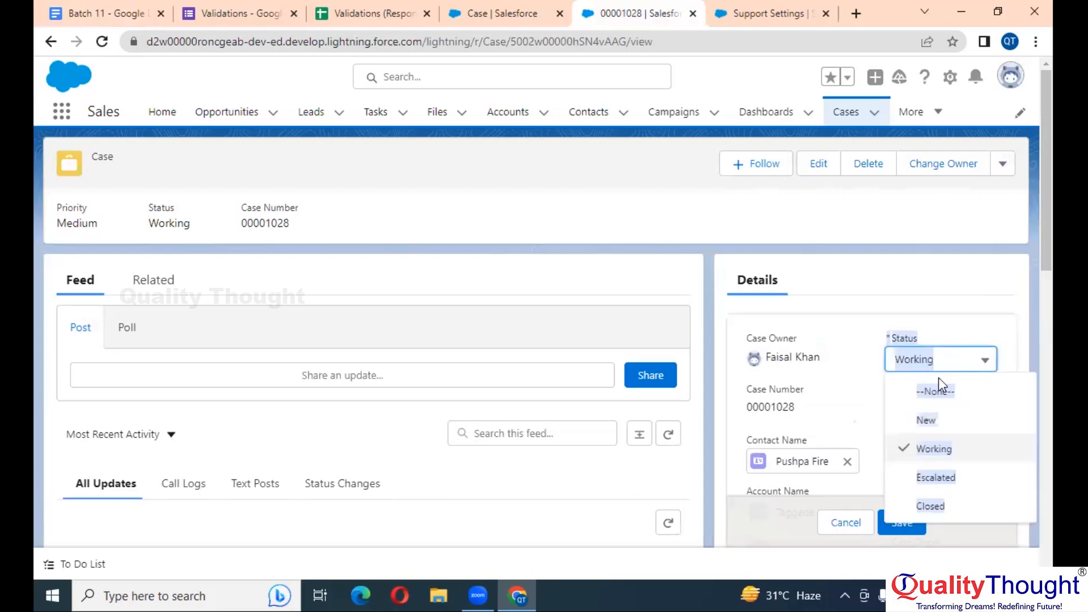
{"action": "left_click", "coordinate": [932, 506]}
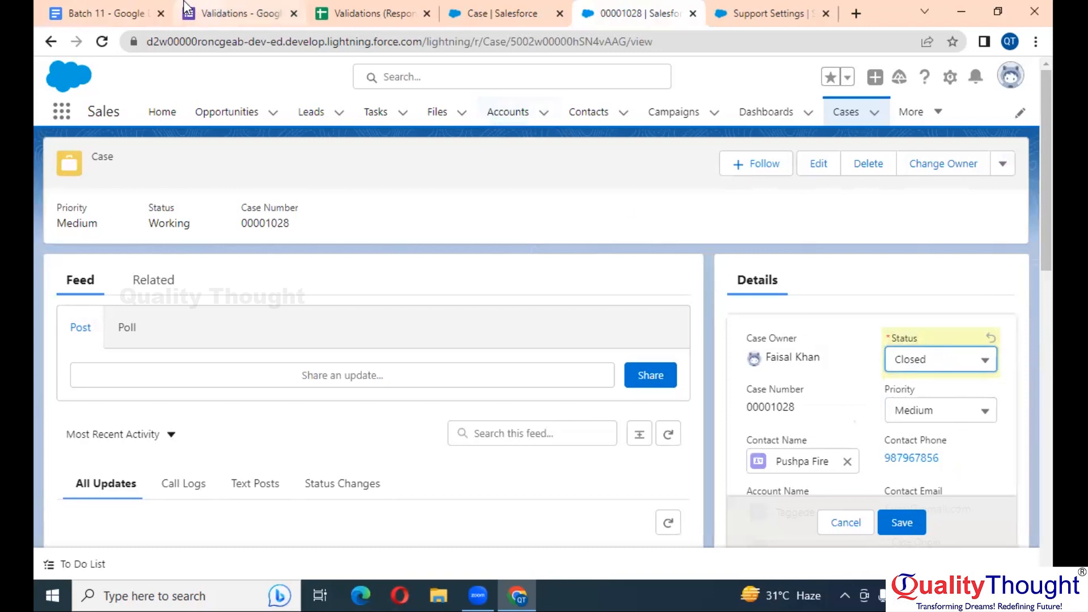
{"action": "left_click", "coordinate": [100, 7]}
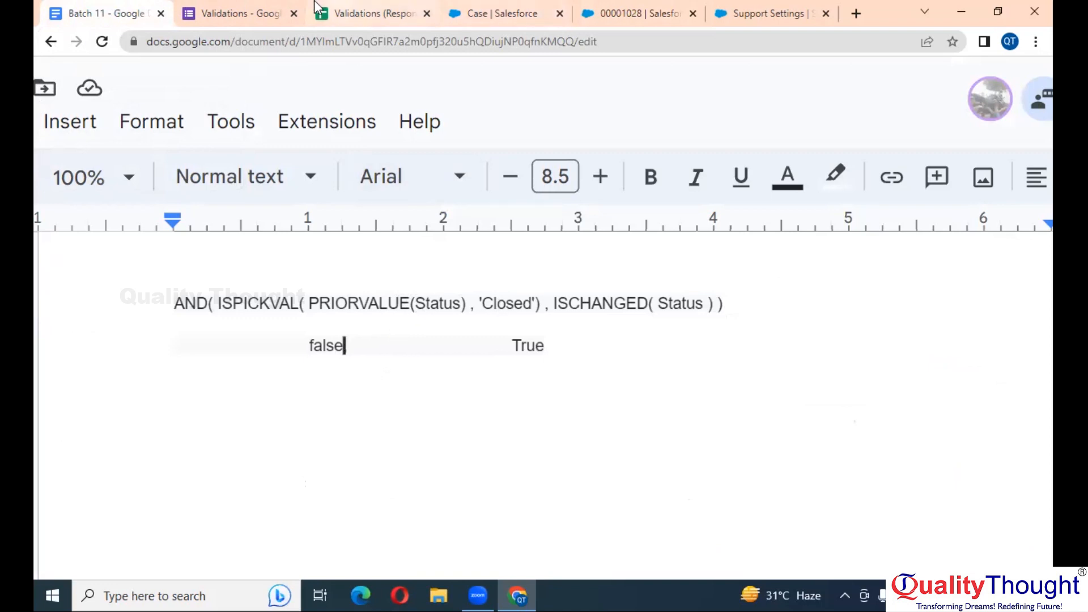
{"action": "left_click", "coordinate": [629, 12]}
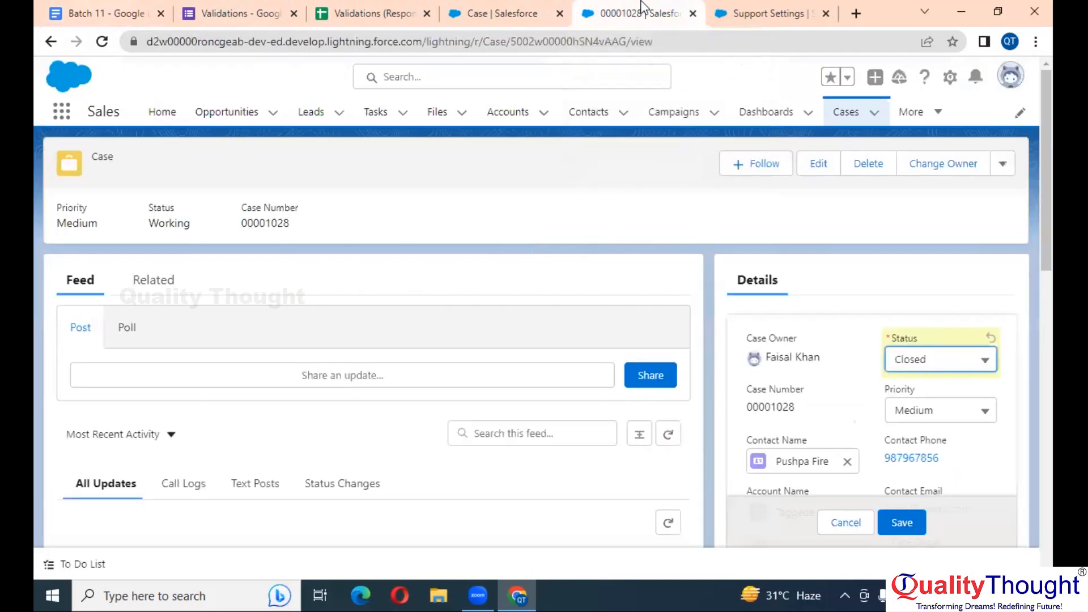
{"action": "left_click", "coordinate": [913, 529]}
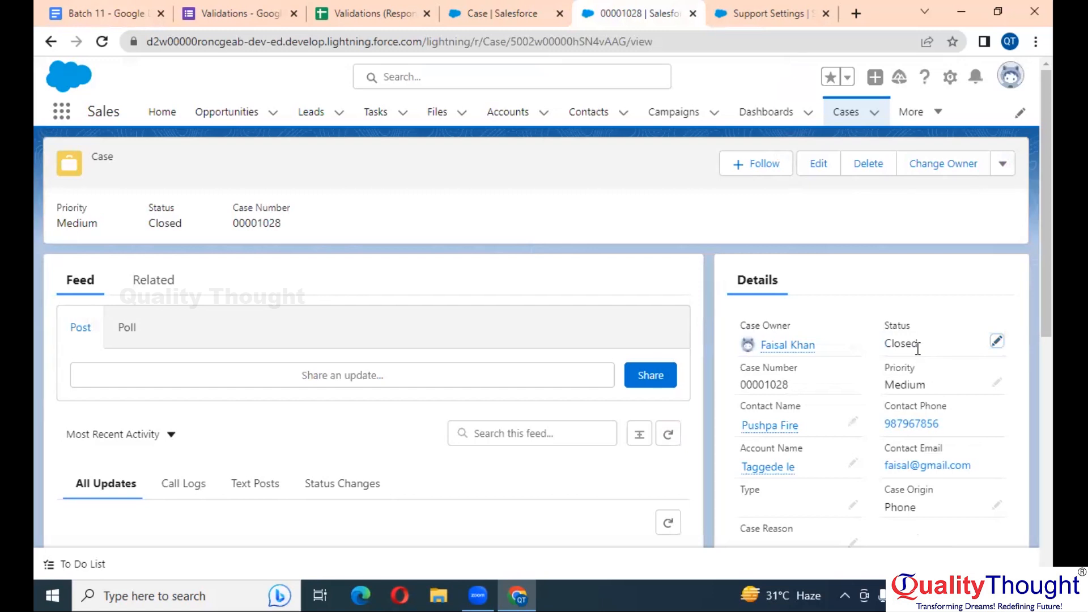
{"action": "left_click", "coordinate": [997, 341]}
{"action": "left_click", "coordinate": [954, 365]}
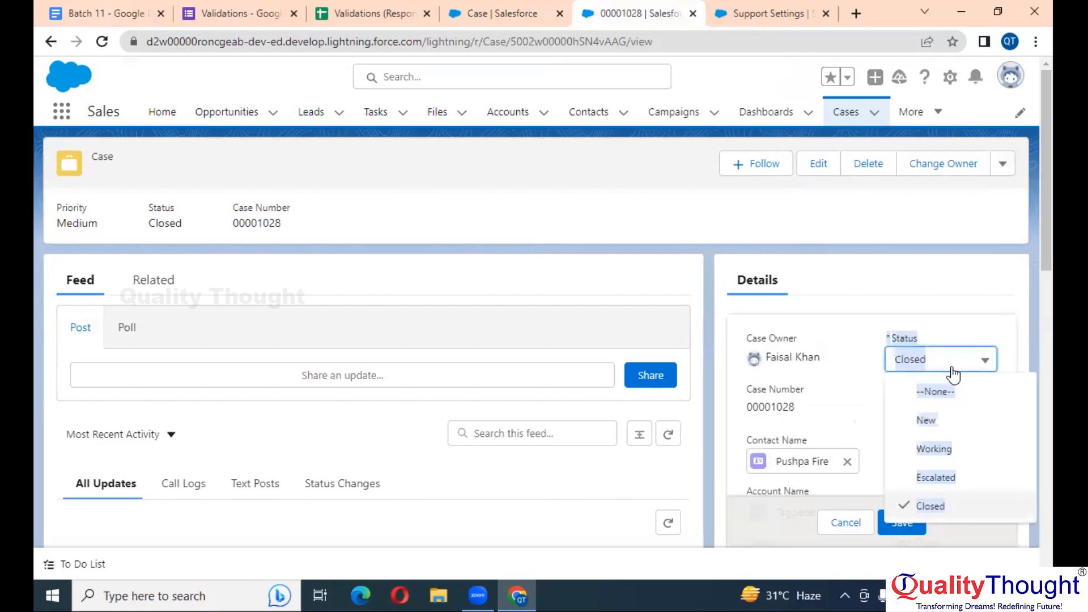
Pick New as the case status and change 'false' back to 'True' in the notes
{"action": "left_click", "coordinate": [948, 429]}
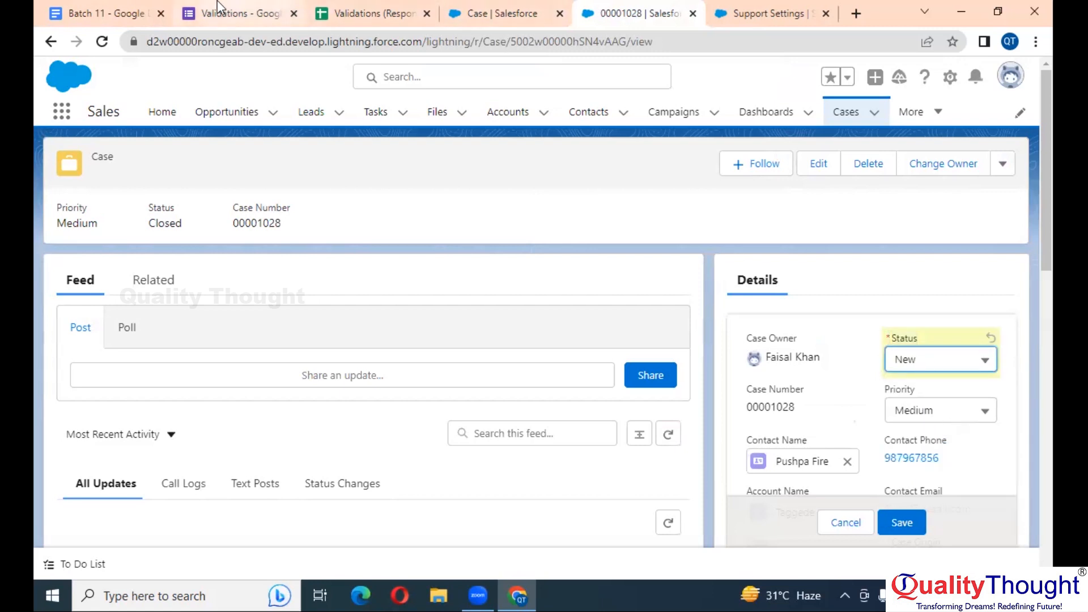
{"action": "left_click", "coordinate": [97, 12]}
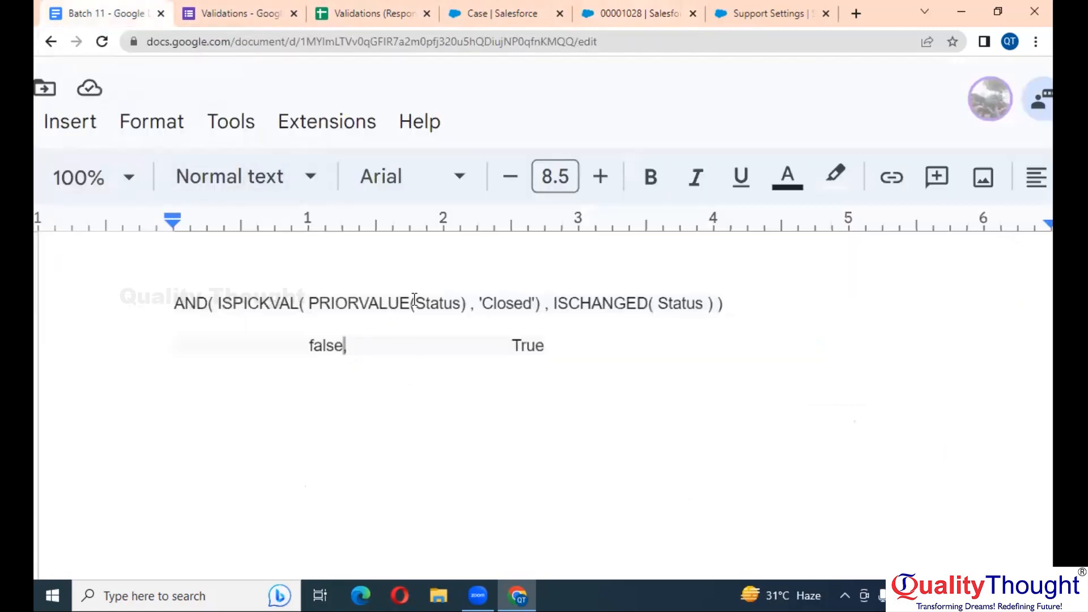
{"action": "double_click", "coordinate": [331, 345]}
{"action": "type", "text": "True"}
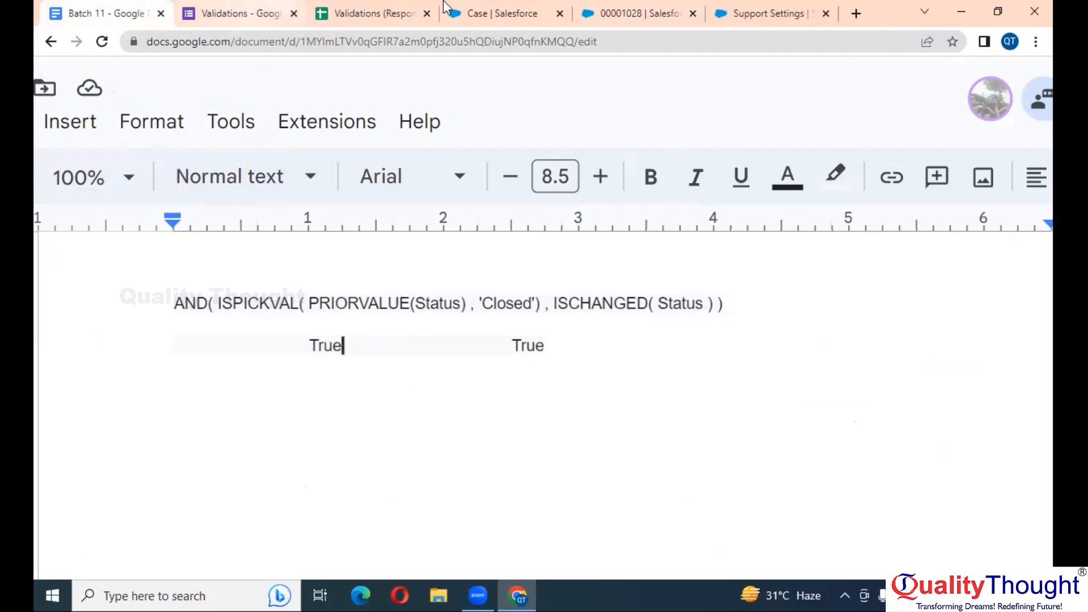
Try saving the case as New, dismiss the rule's error, and cancel the edit
{"action": "left_click", "coordinate": [651, 8]}
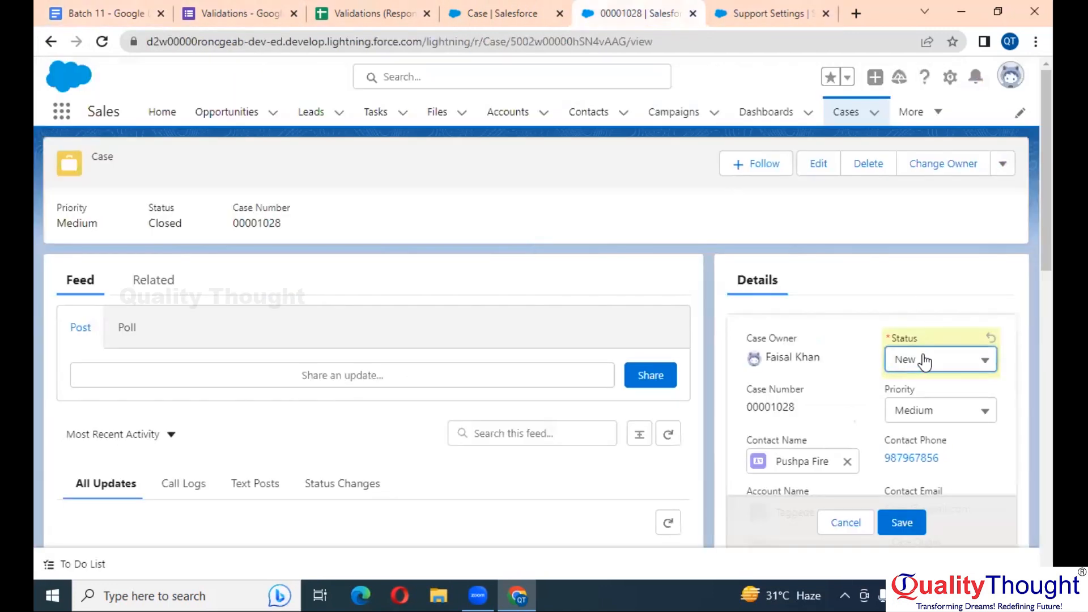
{"action": "left_click", "coordinate": [100, 9]}
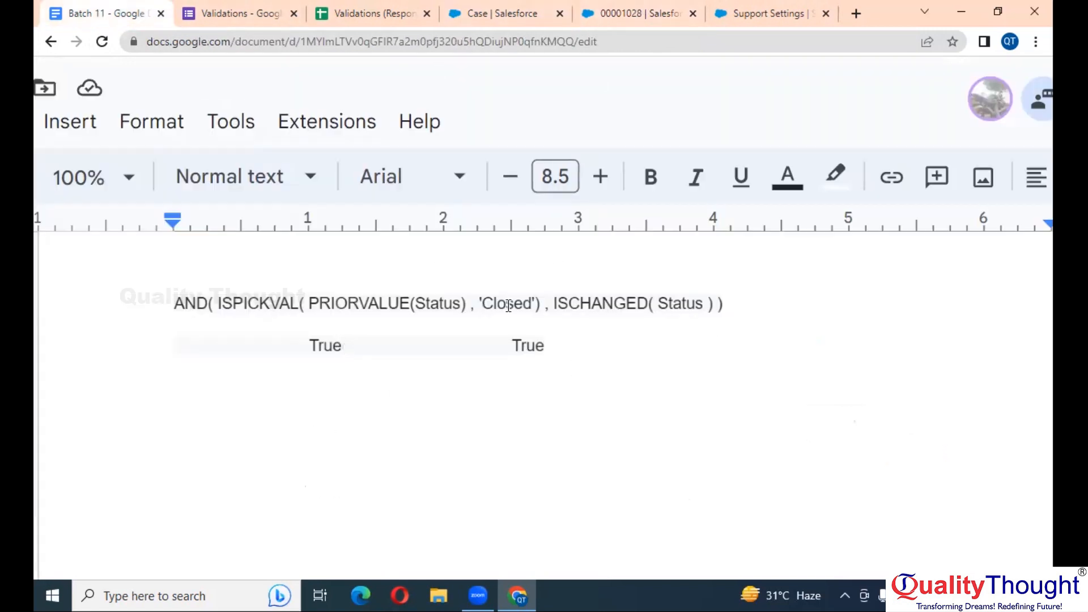
{"action": "left_click", "coordinate": [533, 10]}
{"action": "left_click", "coordinate": [769, 13]}
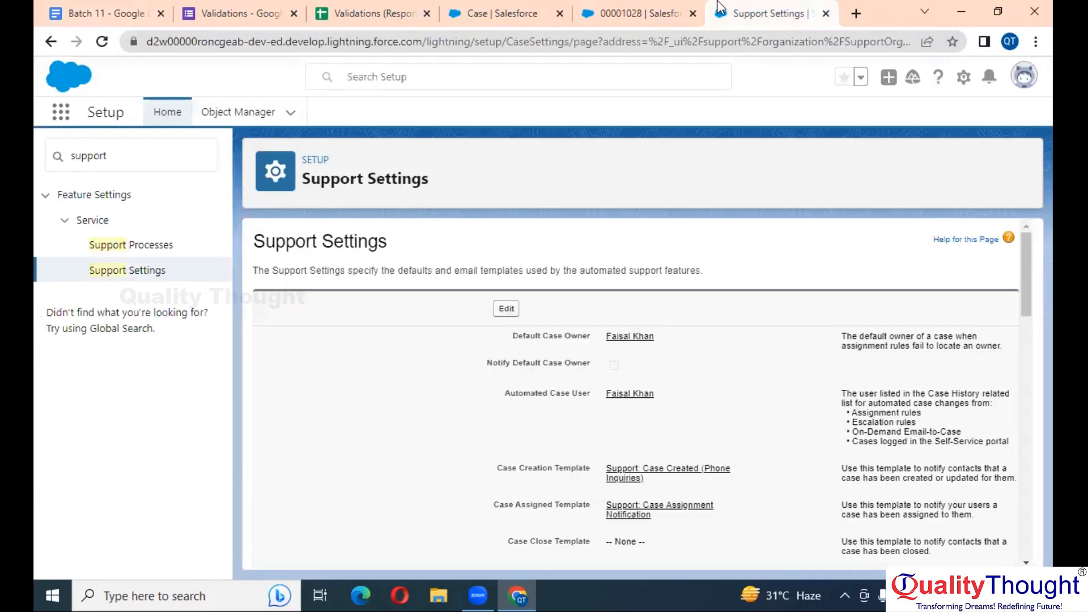
{"action": "left_click", "coordinate": [641, 13]}
{"action": "left_click", "coordinate": [906, 525]}
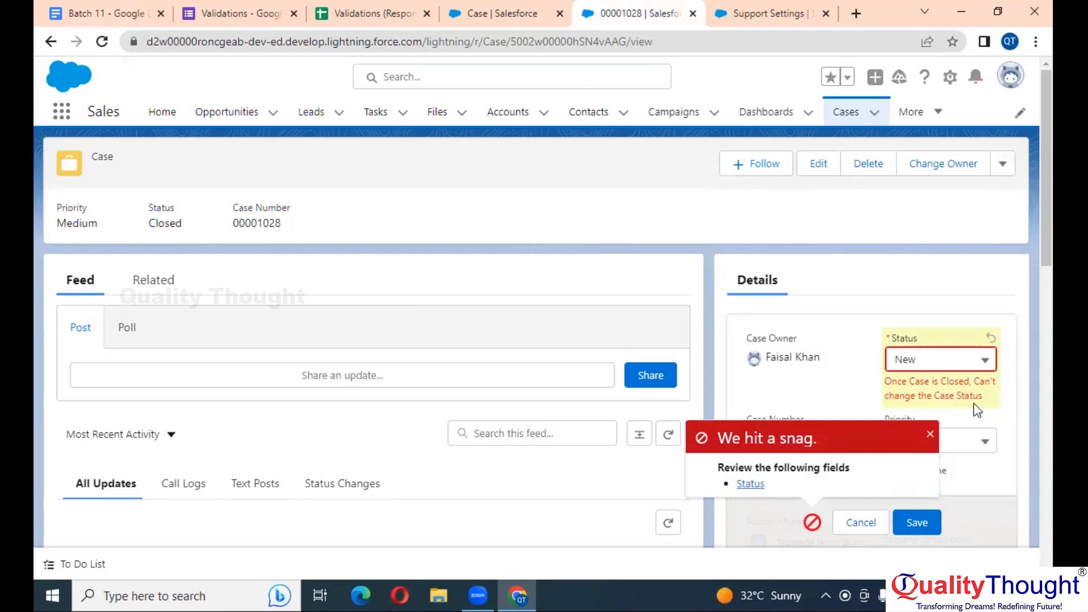
{"action": "left_click", "coordinate": [929, 434]}
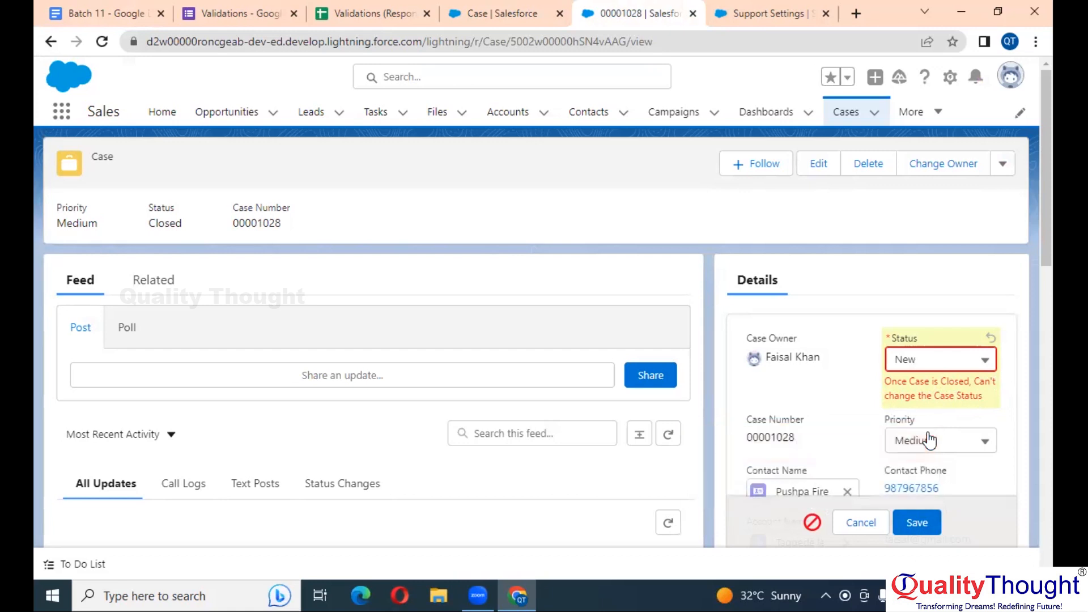
{"action": "left_click", "coordinate": [868, 532]}
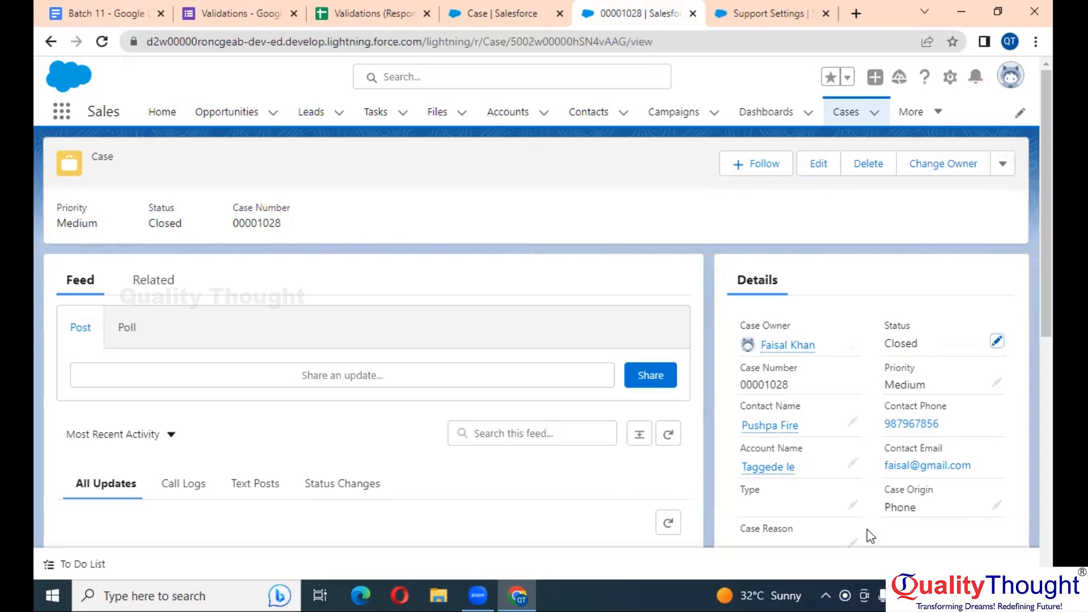
Back in the notes, remove the 'True True' result line below the PRIORVALUE formula
{"action": "left_click", "coordinate": [96, 13]}
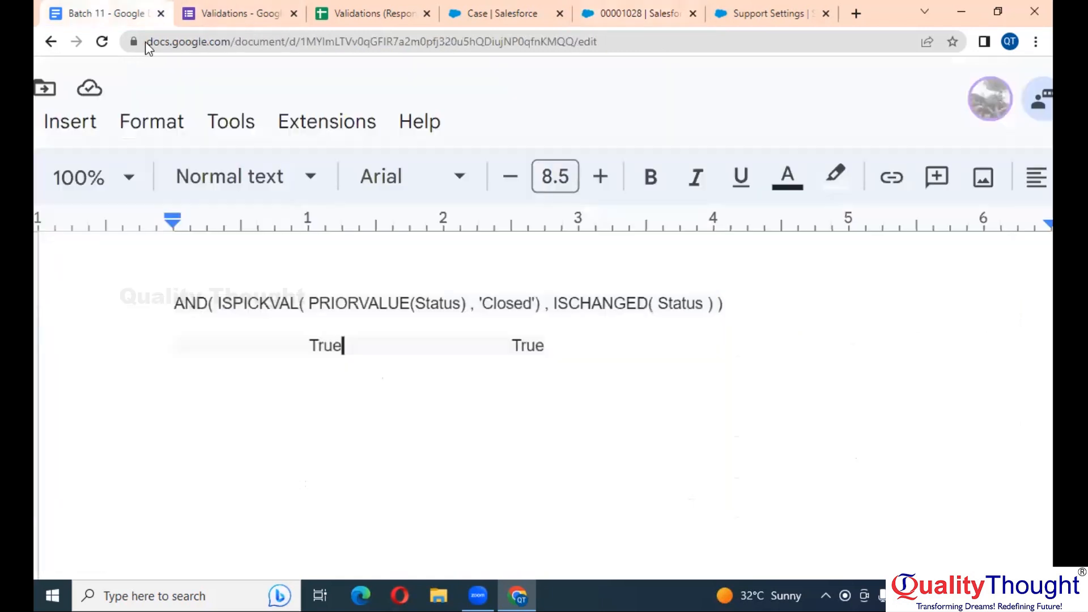
{"action": "double_click", "coordinate": [361, 306]}
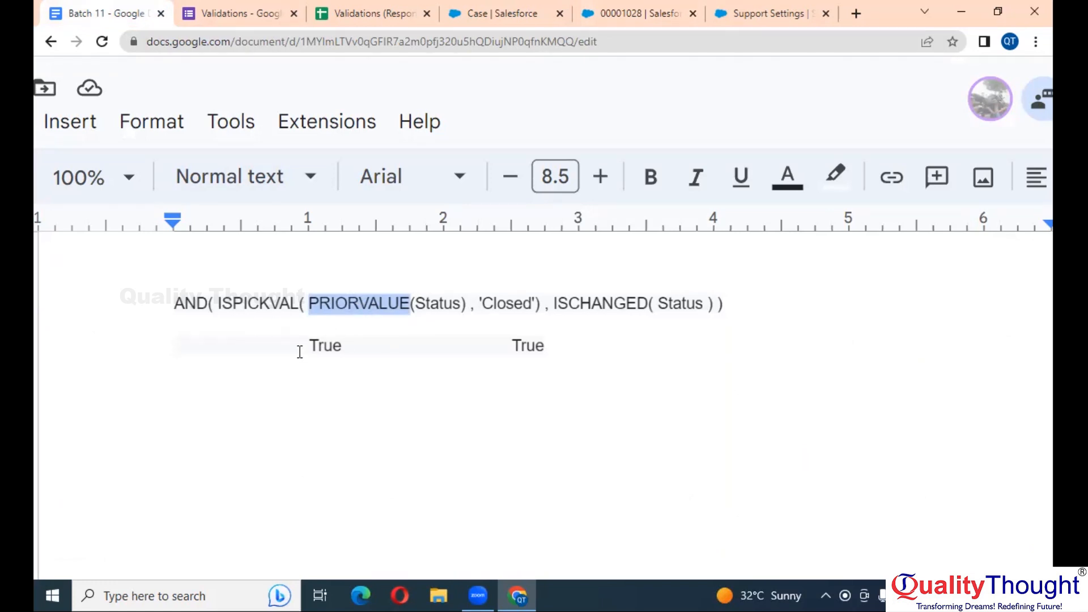
{"action": "scroll", "coordinate": [301, 351], "scroll_direction": "down", "scroll_amount": 5}
{"action": "scroll", "coordinate": [545, 275], "scroll_direction": "up", "scroll_amount": 2}
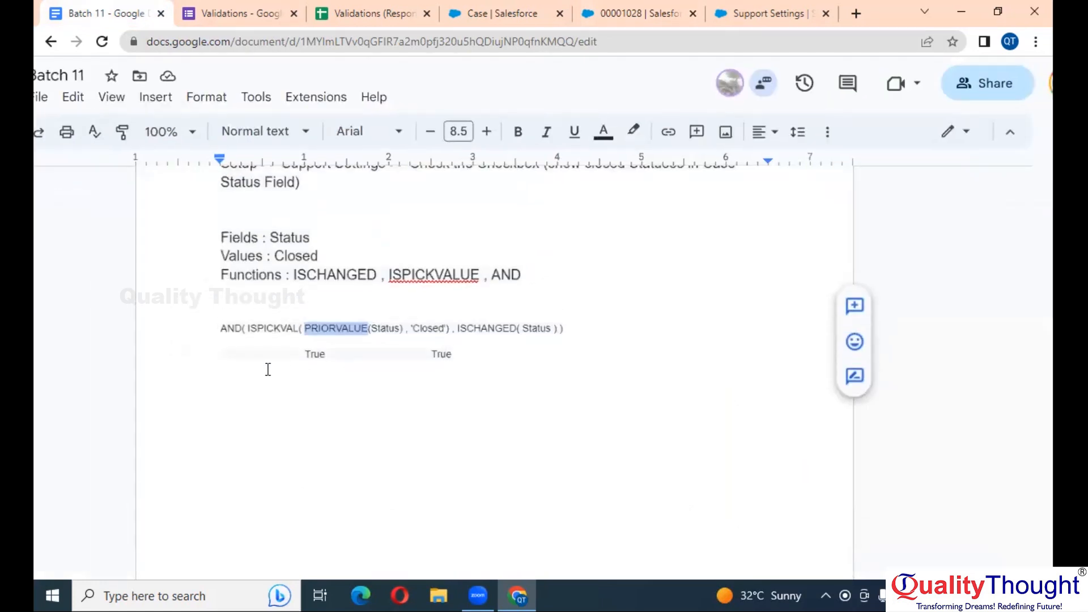
{"action": "left_click", "coordinate": [470, 352]}
{"action": "left_click", "coordinate": [301, 356], "text": "shift"}
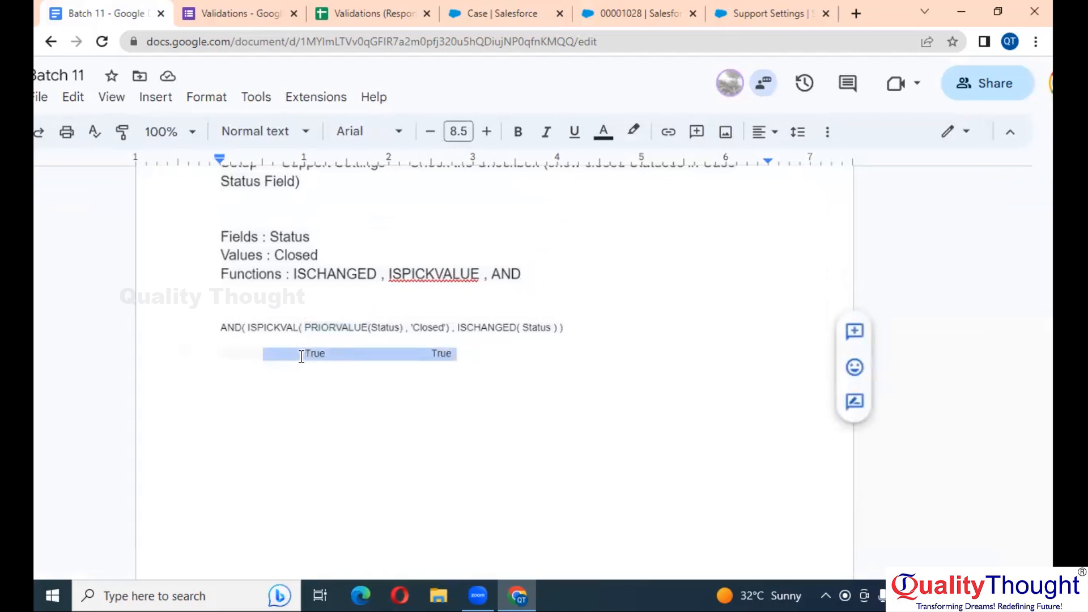
{"action": "key", "text": "BackSpace"}
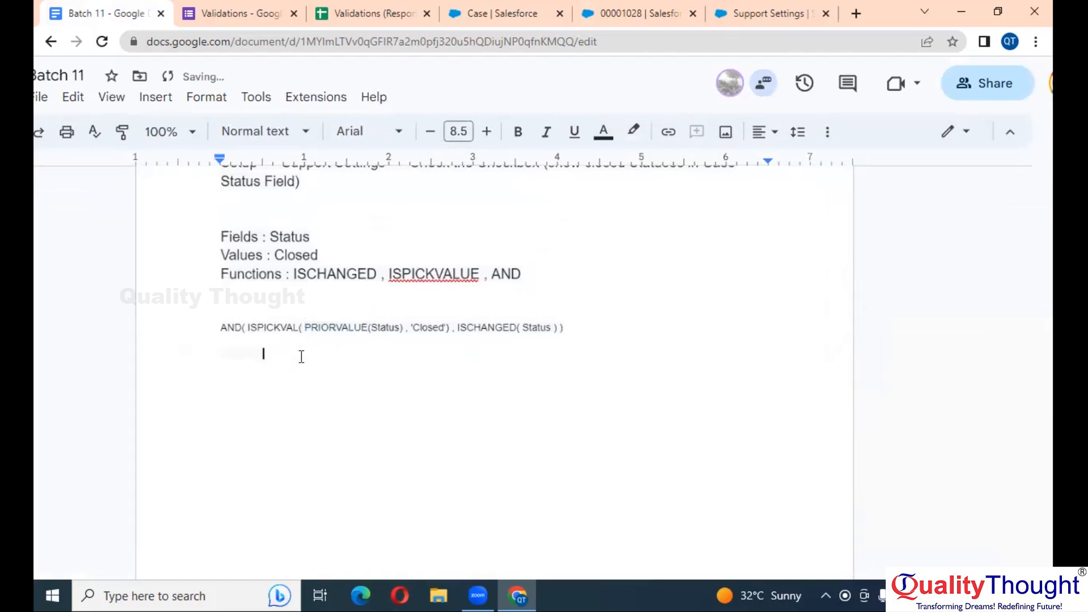
Add blank lines after the validation formula, then bring up the case 00001028 record
{"action": "scroll", "coordinate": [302, 356], "scroll_direction": "up", "scroll_amount": 1}
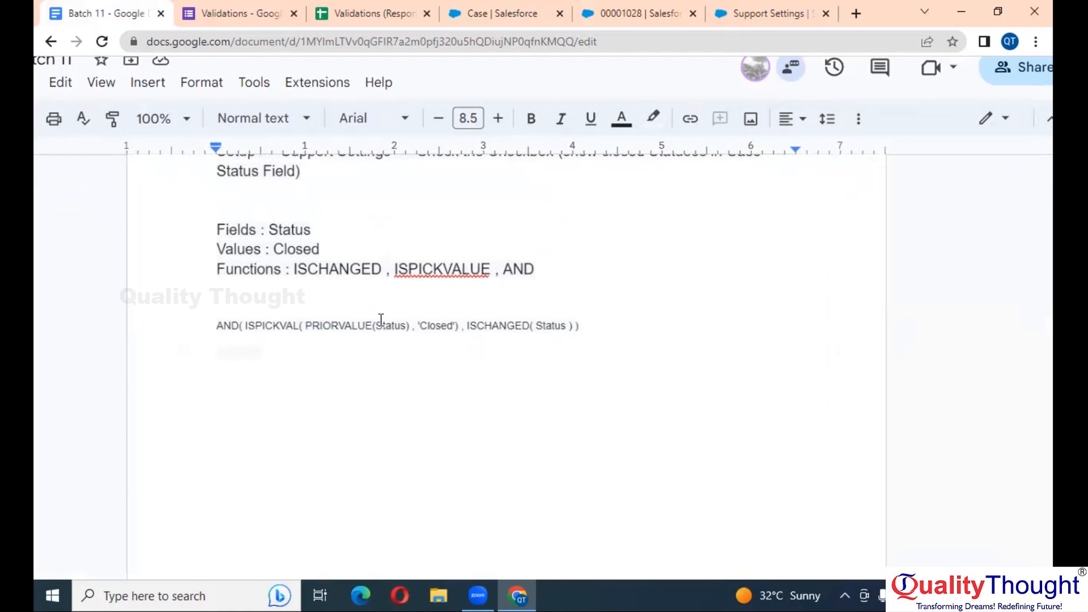
{"action": "left_click", "coordinate": [602, 326]}
{"action": "key", "text": "Return"}
{"action": "key", "text": "Return"}
{"action": "scroll", "coordinate": [831, 332], "scroll_direction": "down", "scroll_amount": 3}
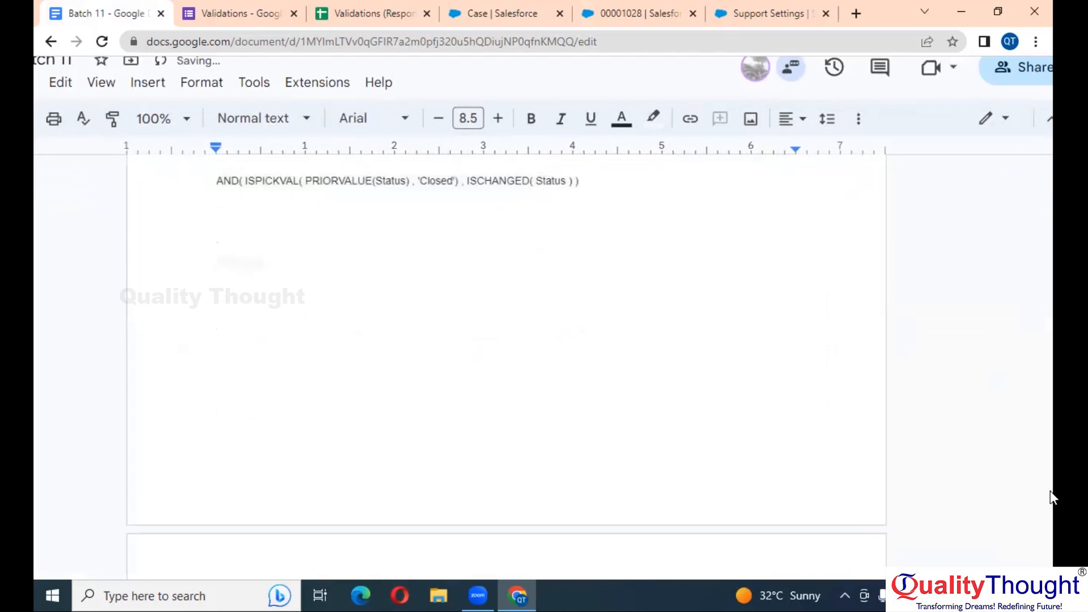
{"action": "scroll", "coordinate": [328, 342], "scroll_direction": "up", "scroll_amount": 3}
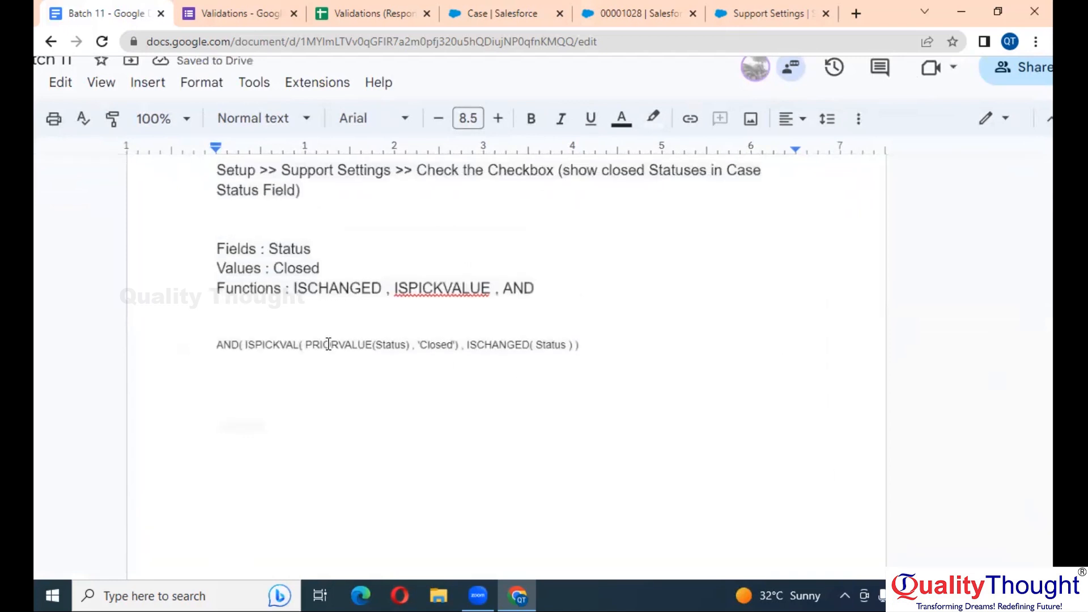
{"action": "left_click", "coordinate": [645, 5]}
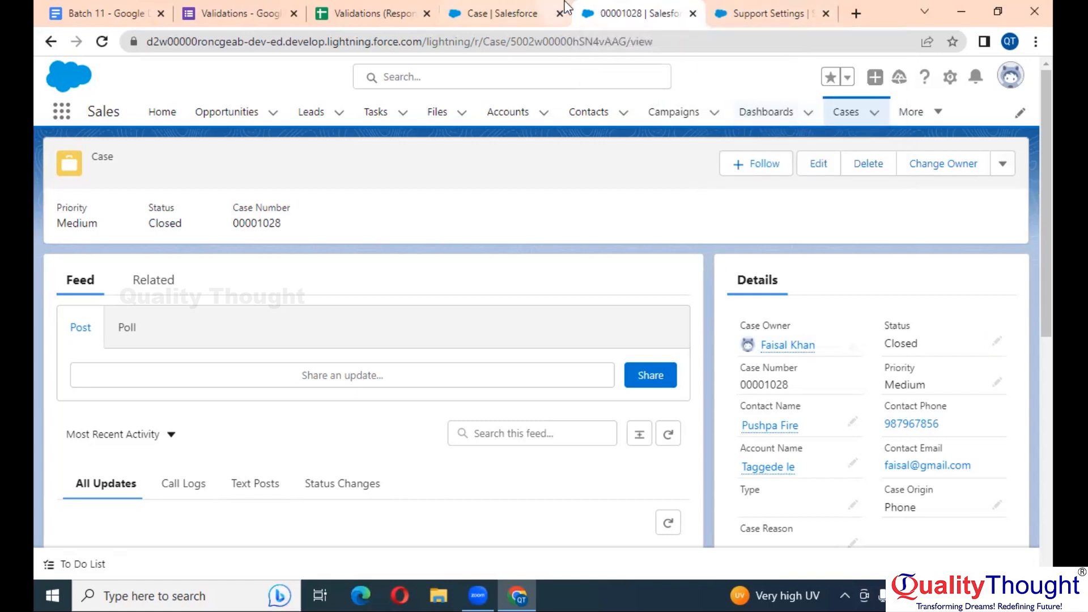
Close the Validations form, its responses sheet, the validation rule page and the case tab
{"action": "left_click", "coordinate": [249, 1]}
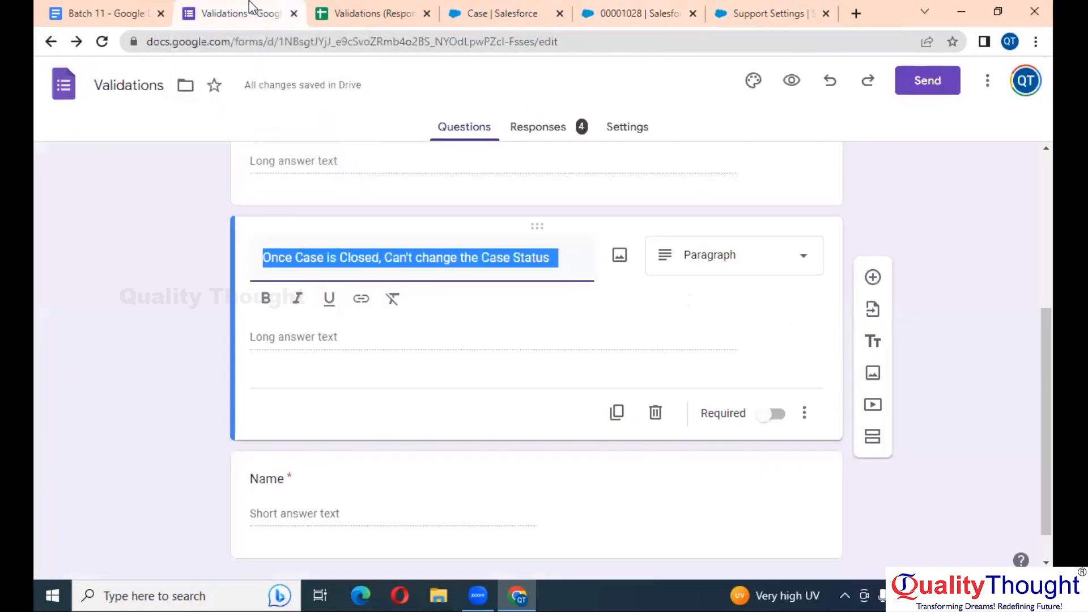
{"action": "left_click", "coordinate": [299, 17]}
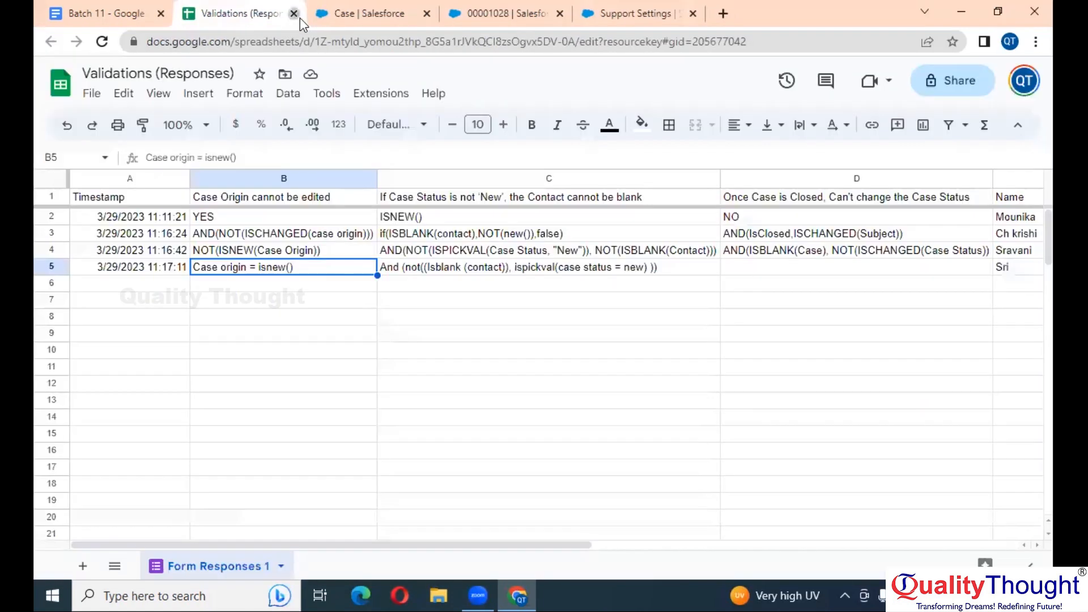
{"action": "left_click", "coordinate": [299, 17]}
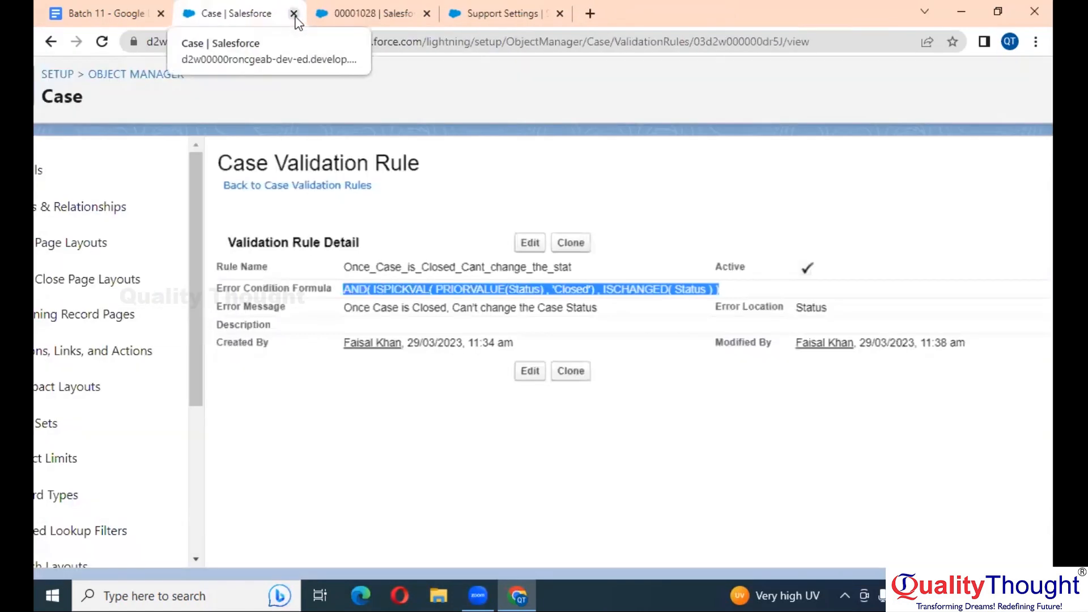
{"action": "left_click", "coordinate": [294, 14]}
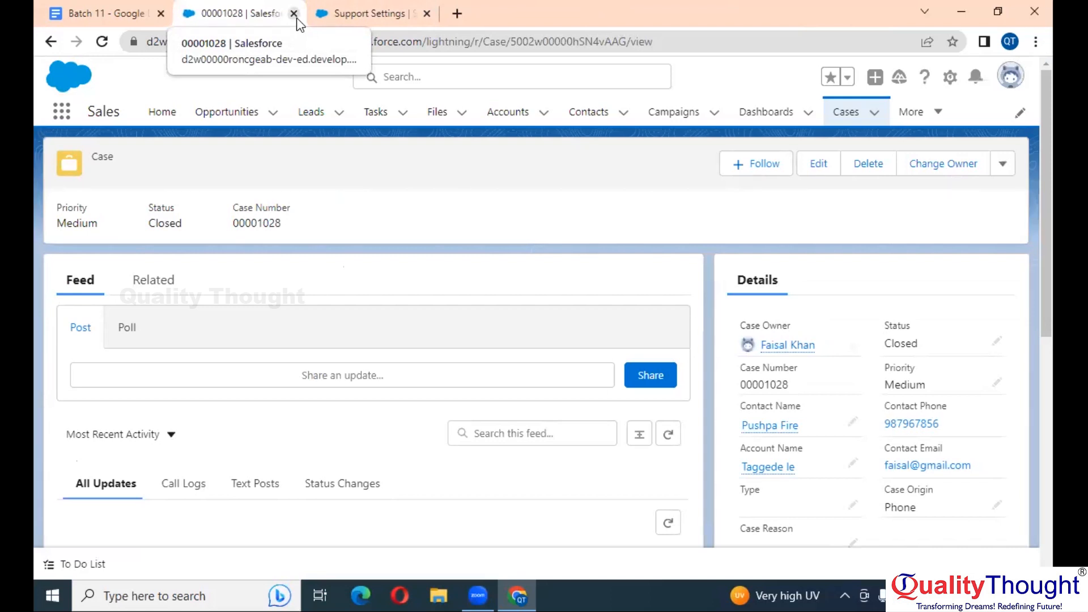
{"action": "left_click", "coordinate": [294, 14]}
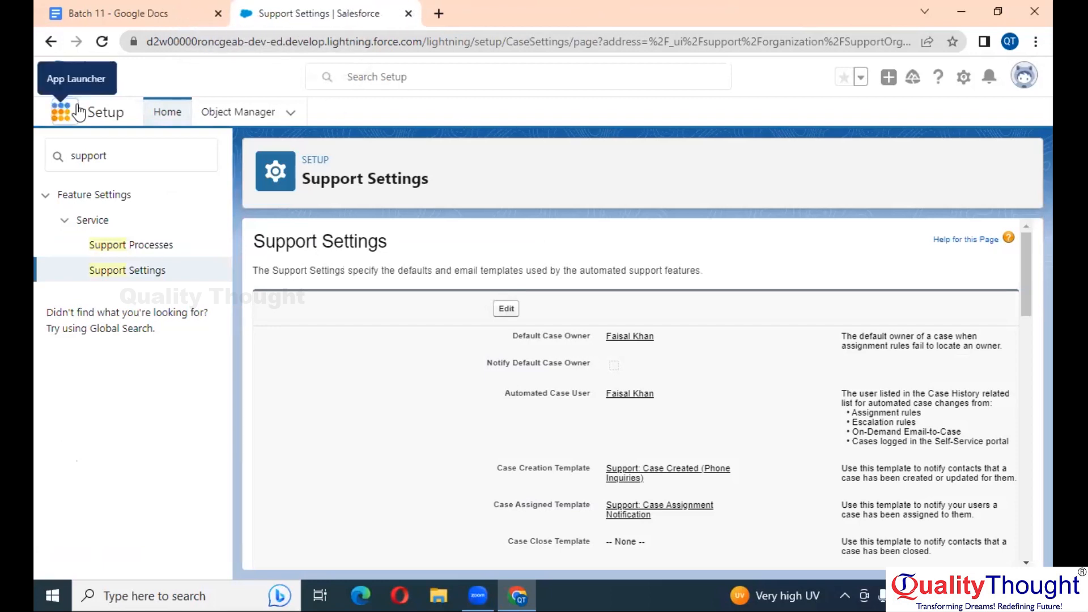
Open Cases through an App Launcher search for 'case', then go to the Accounts list
{"action": "left_click", "coordinate": [61, 111]}
{"action": "type", "text": "case"}
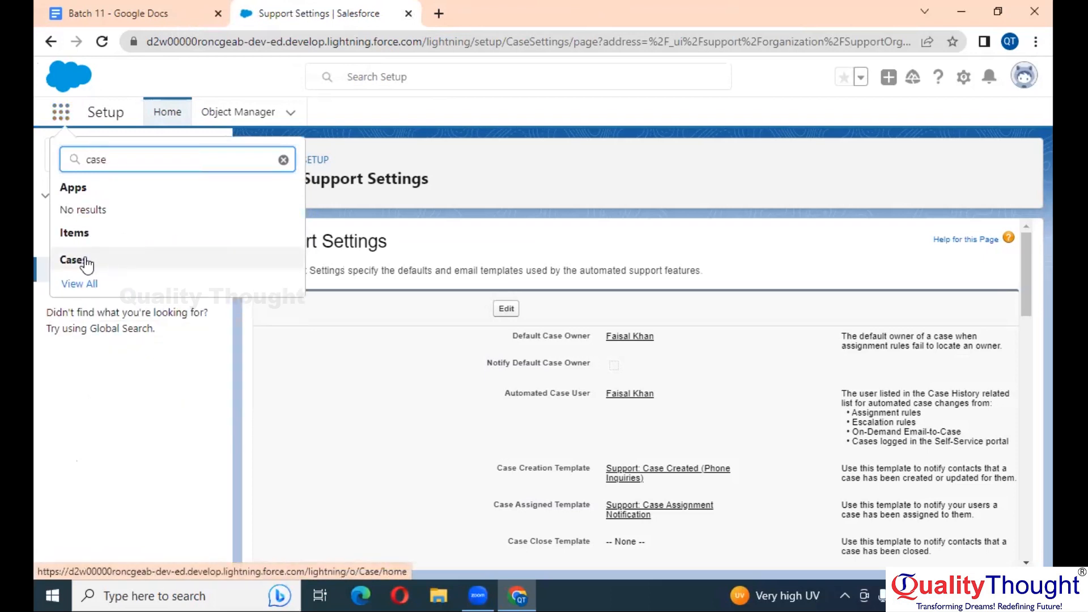
{"action": "left_click", "coordinate": [85, 262]}
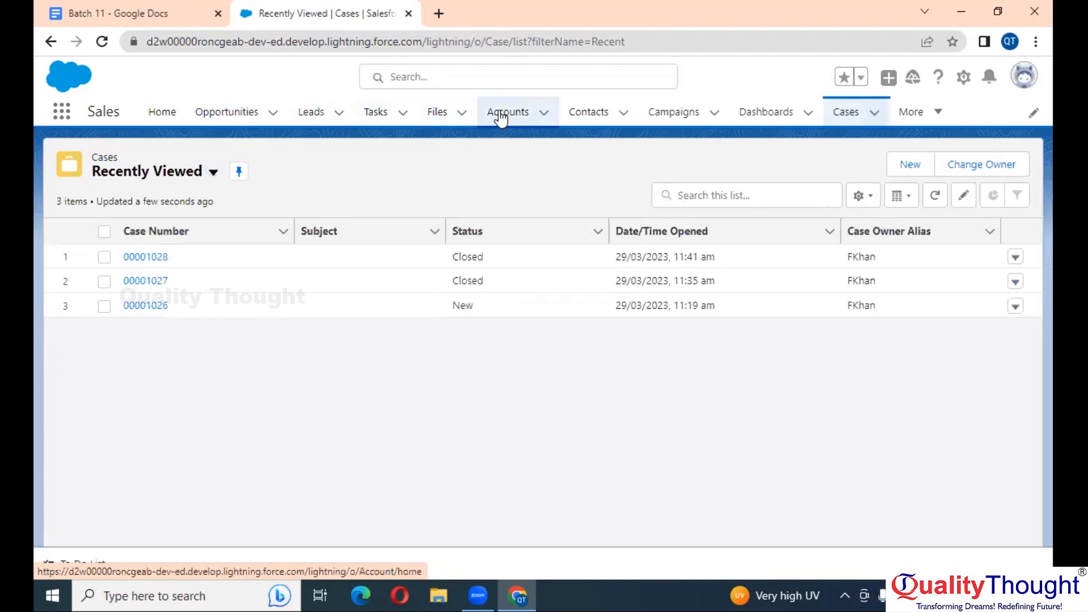
{"action": "left_click", "coordinate": [502, 115]}
In the Batch 11 notes, type a 'Data Management :' heading in bold at 12.5 pt
{"action": "left_click", "coordinate": [173, 11]}
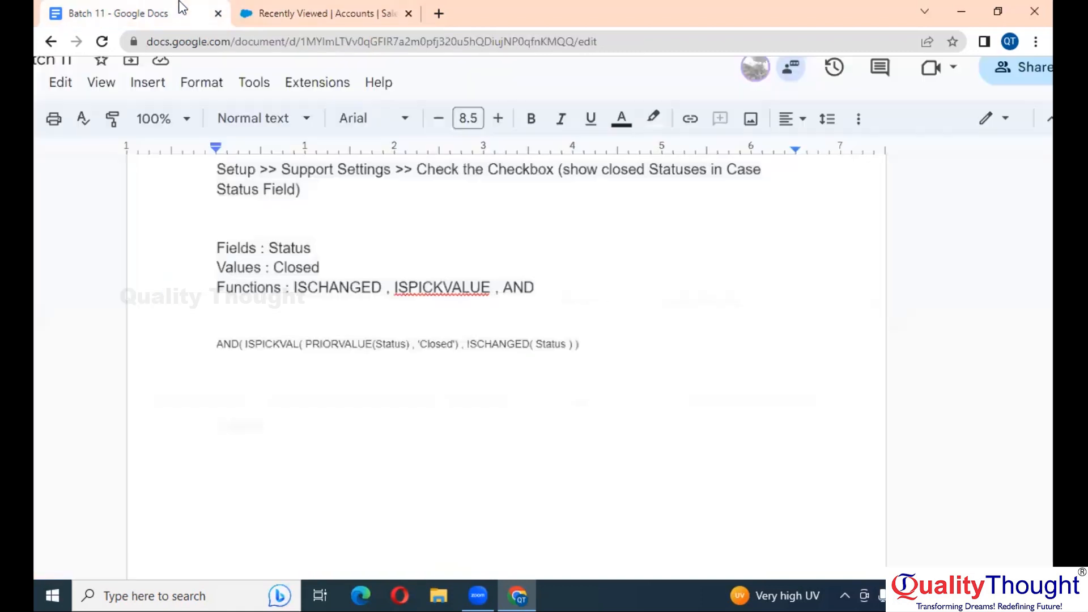
{"action": "type", "text": "Data Mana"}
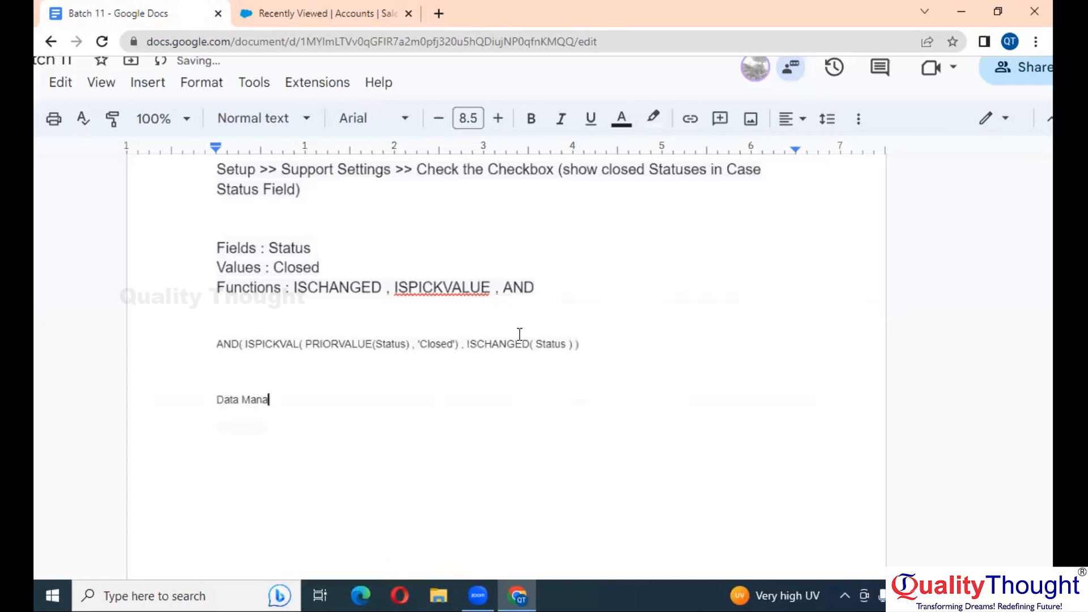
{"action": "type", "text": "gement :"}
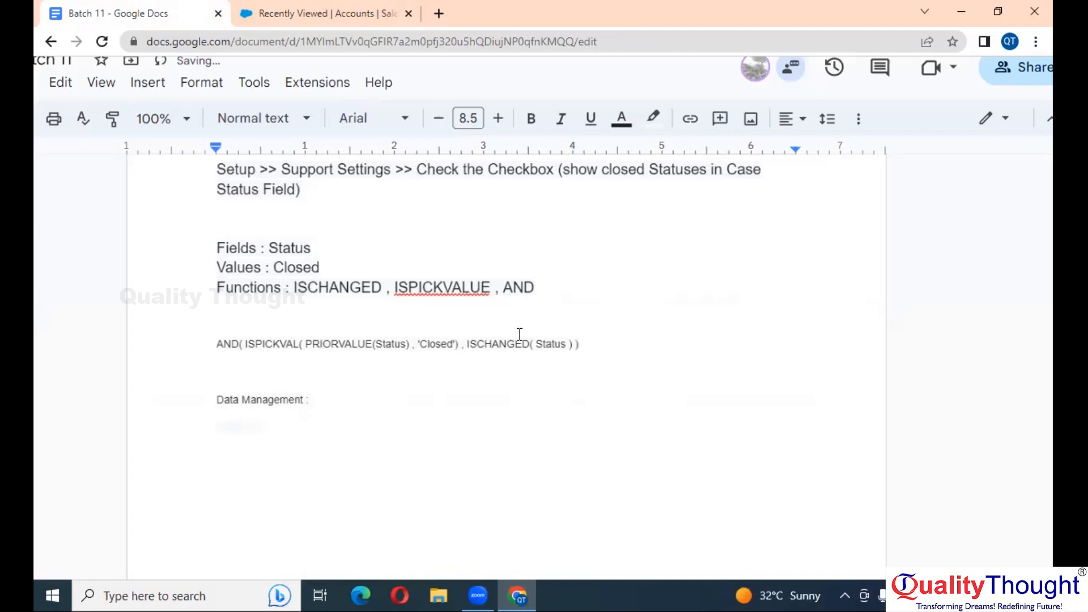
{"action": "key", "text": "shift+Left"}
{"action": "key", "text": "shift+Left"}
{"action": "key", "text": "shift+Left"}
{"action": "key", "text": "shift+Left"}
{"action": "key", "text": "shift+Left"}
{"action": "key", "text": "shift+Left"}
{"action": "key", "text": "shift+Left"}
{"action": "key", "text": "shift+Left"}
{"action": "key", "text": "shift+Left"}
{"action": "key", "text": "shift+Left"}
{"action": "key", "text": "shift+Left"}
{"action": "key", "text": "shift+Left"}
{"action": "key", "text": "shift+Left"}
{"action": "key", "text": "shift+Left"}
{"action": "key", "text": "shift+Left"}
{"action": "key", "text": "shift+Left"}
{"action": "key", "text": "shift+Left"}
{"action": "key", "text": "shift+Left"}
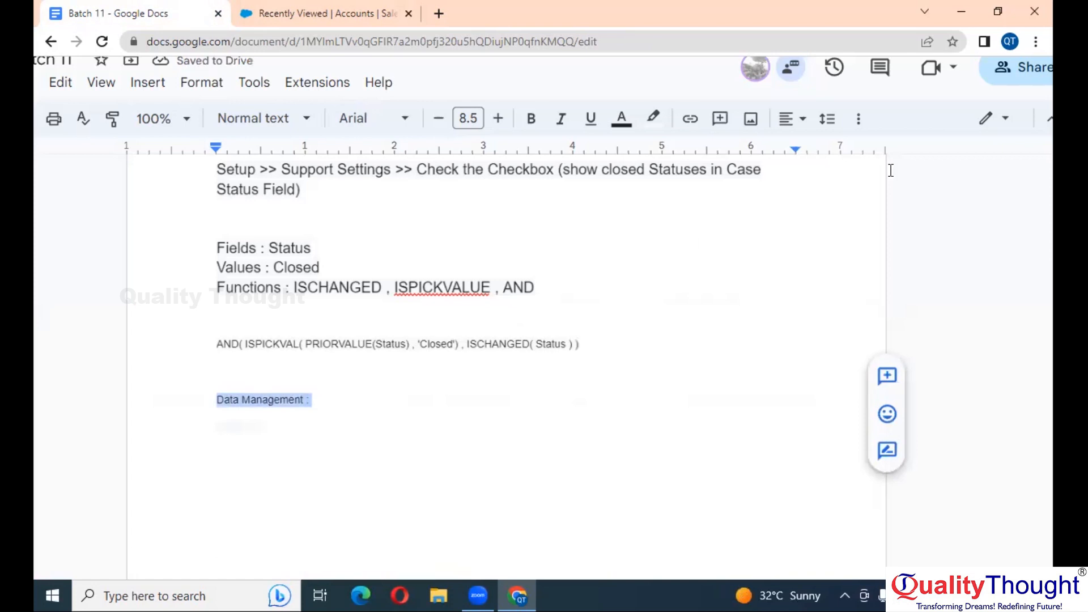
{"action": "left_click", "coordinate": [527, 136]}
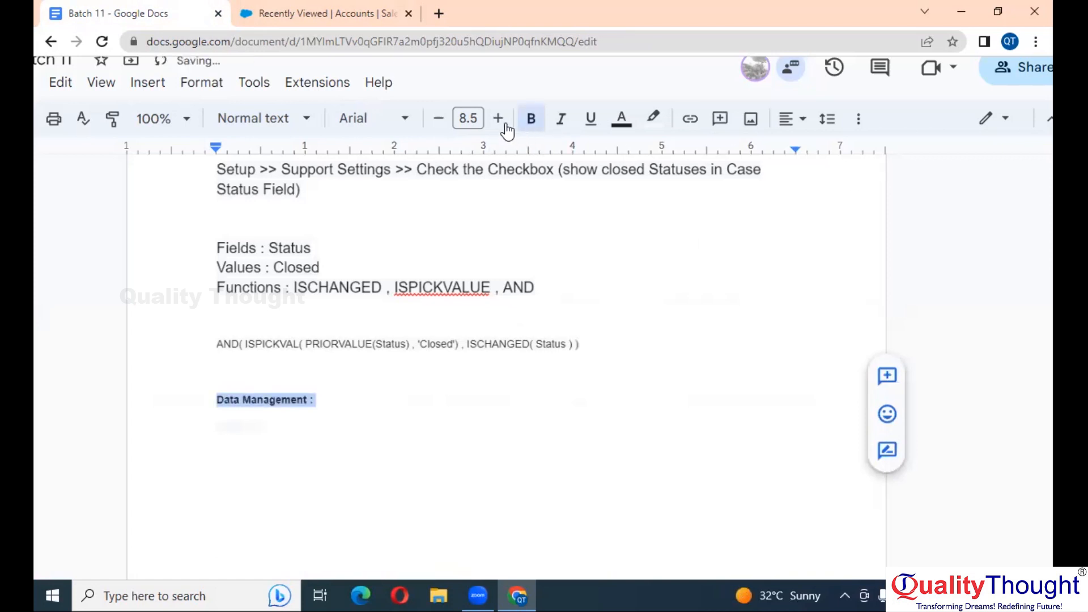
{"action": "left_click", "coordinate": [498, 119]}
{"action": "left_click", "coordinate": [498, 119]}
{"action": "left_click", "coordinate": [498, 119]}
{"action": "left_click", "coordinate": [498, 119]}
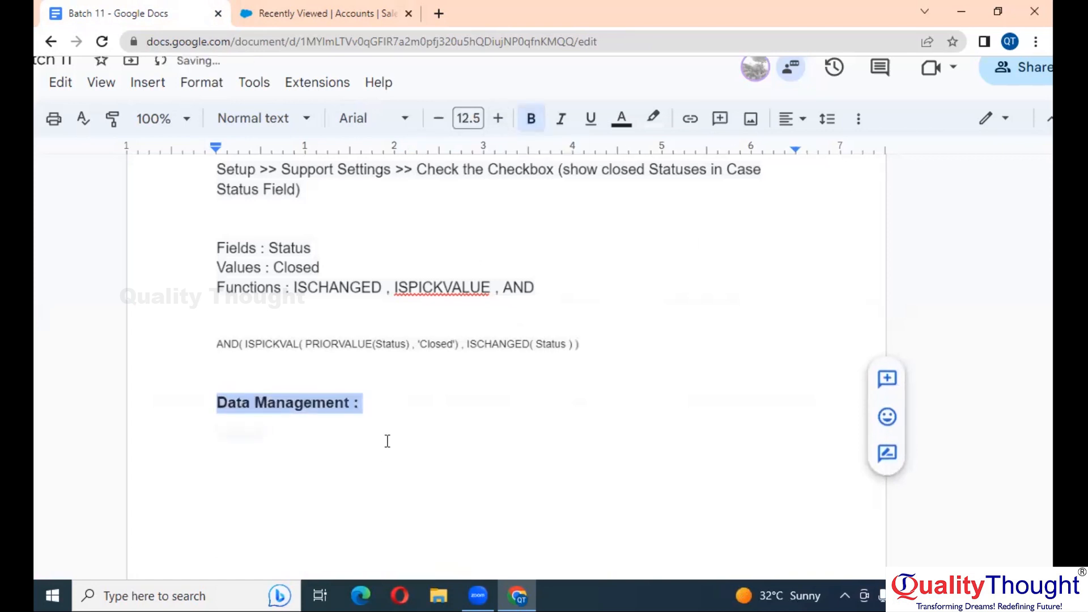
Start a new line below the heading in non-bold 9.5 pt text
{"action": "left_click", "coordinate": [404, 400]}
{"action": "key", "text": "Return"}
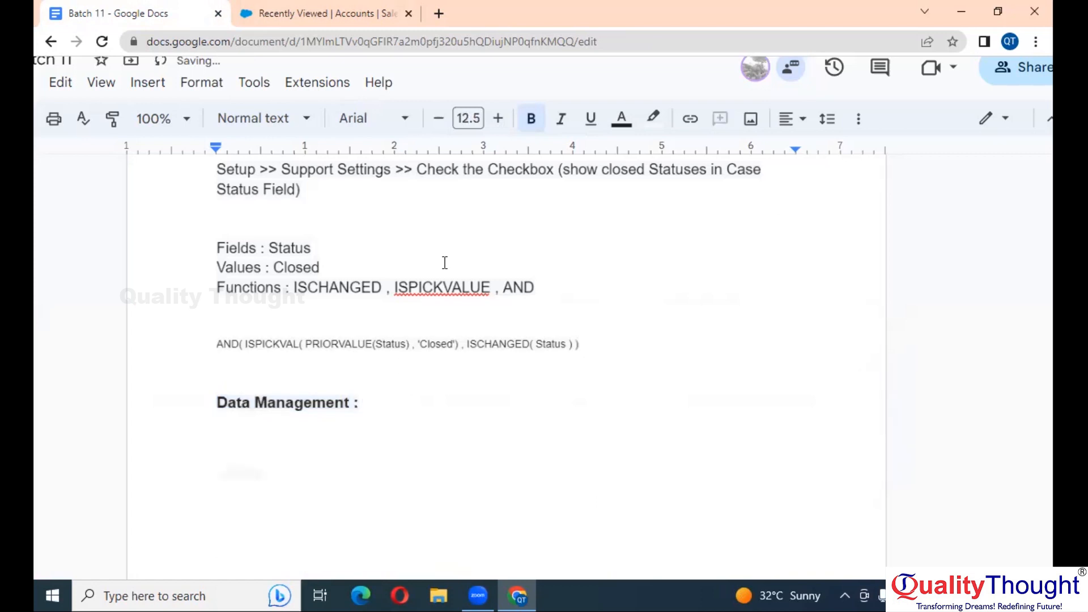
{"action": "left_click", "coordinate": [533, 120]}
{"action": "left_click", "coordinate": [438, 118]}
{"action": "left_click", "coordinate": [438, 118]}
{"action": "scroll", "coordinate": [351, 420], "scroll_direction": "down", "scroll_amount": 1}
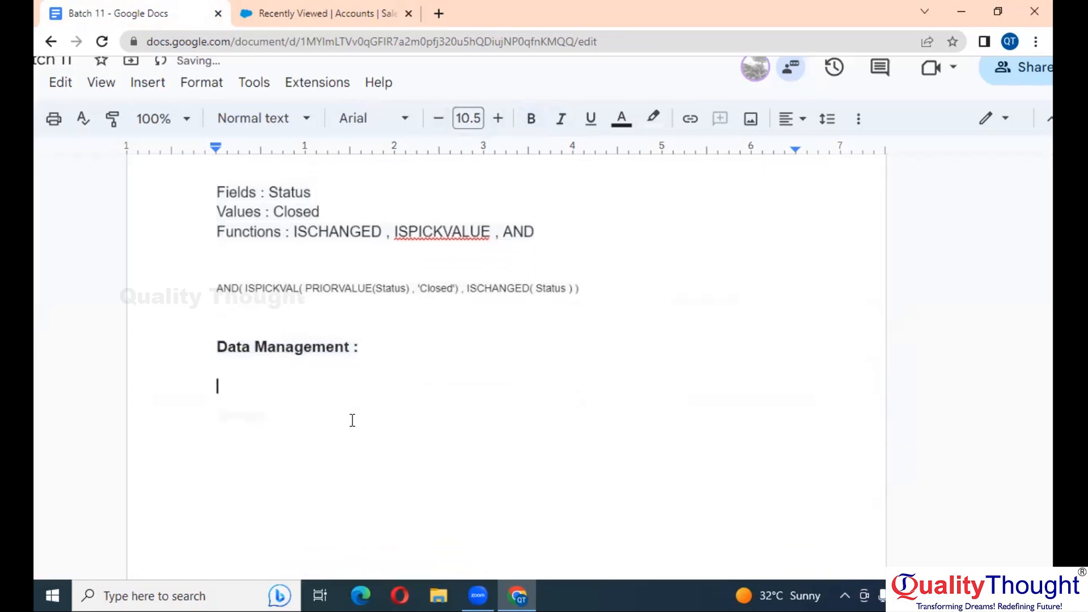
{"action": "left_click", "coordinate": [438, 118]}
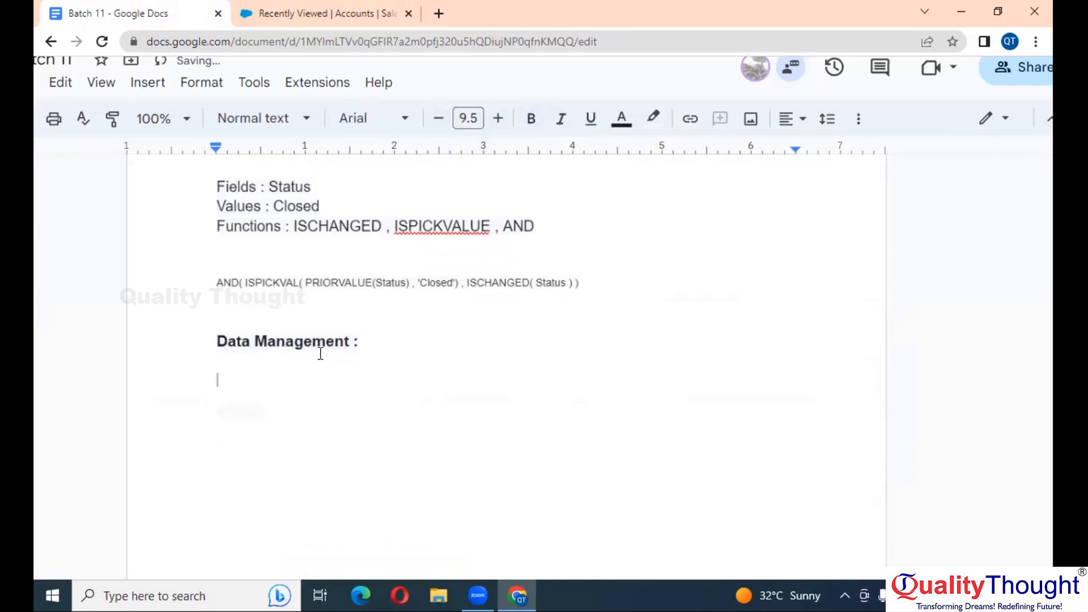
Type the question 'What are the Data Management Tools of Salesforce ?'
{"action": "type", "text": "F"}
{"action": "key", "text": "BackSpace"}
{"action": "type", "text": "What are the F"}
{"action": "key", "text": "BackSpace"}
{"action": "type", "text": "Data Management "}
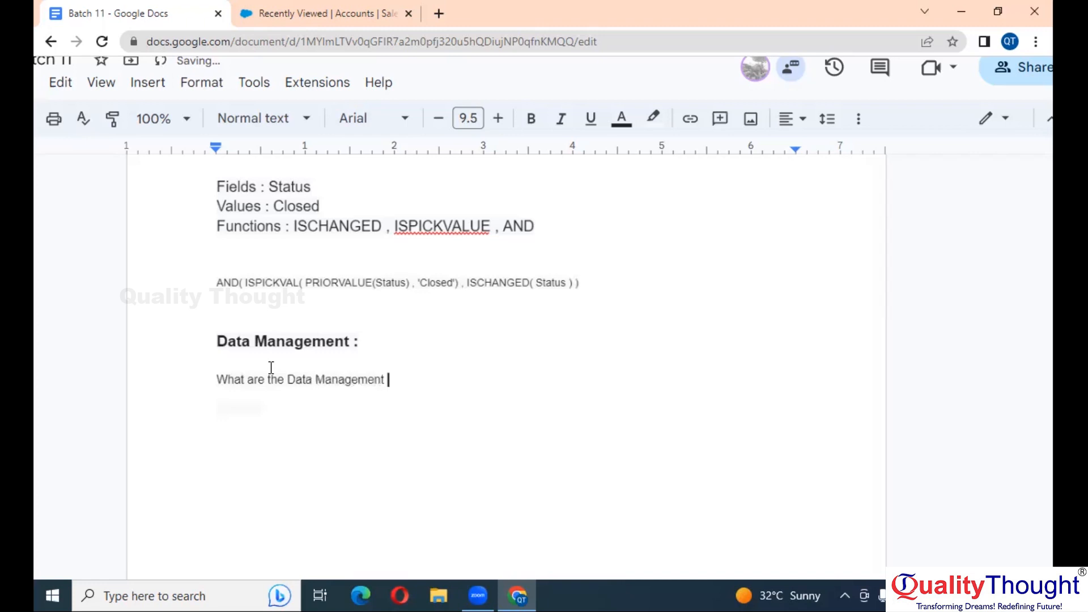
{"action": "type", "text": "Tools of Salesforce "}
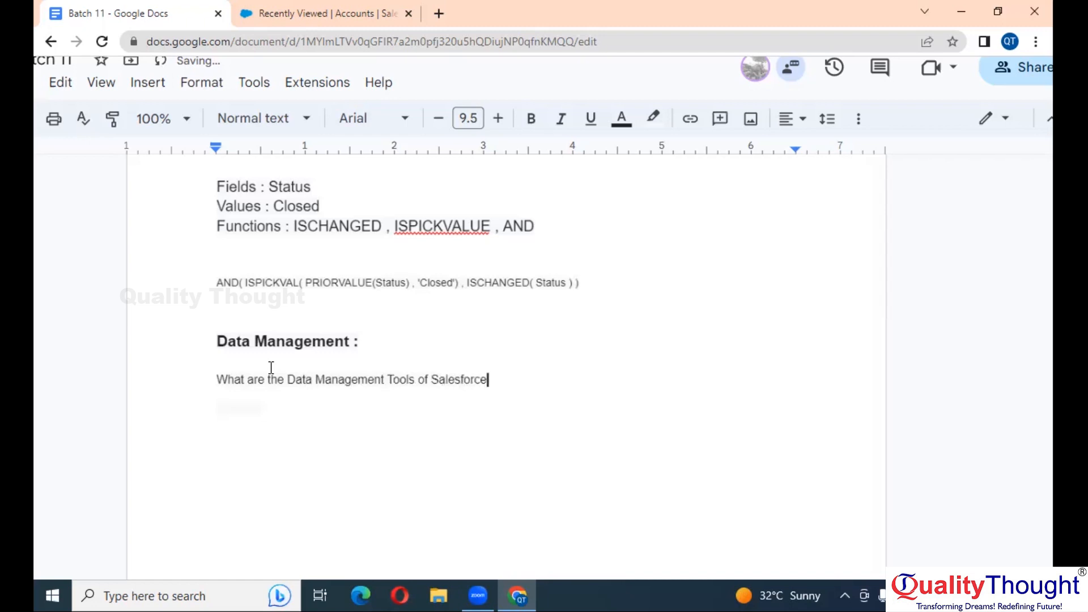
{"action": "type", "text": "?"}
{"action": "key", "text": "Return"}
Start a numbered list with '1. Data Import Wizard' under the question
{"action": "type", "text": "1. "}
{"action": "type", "text": "Data Imp"}
{"action": "type", "text": "ort"}
{"action": "key", "text": "Return"}
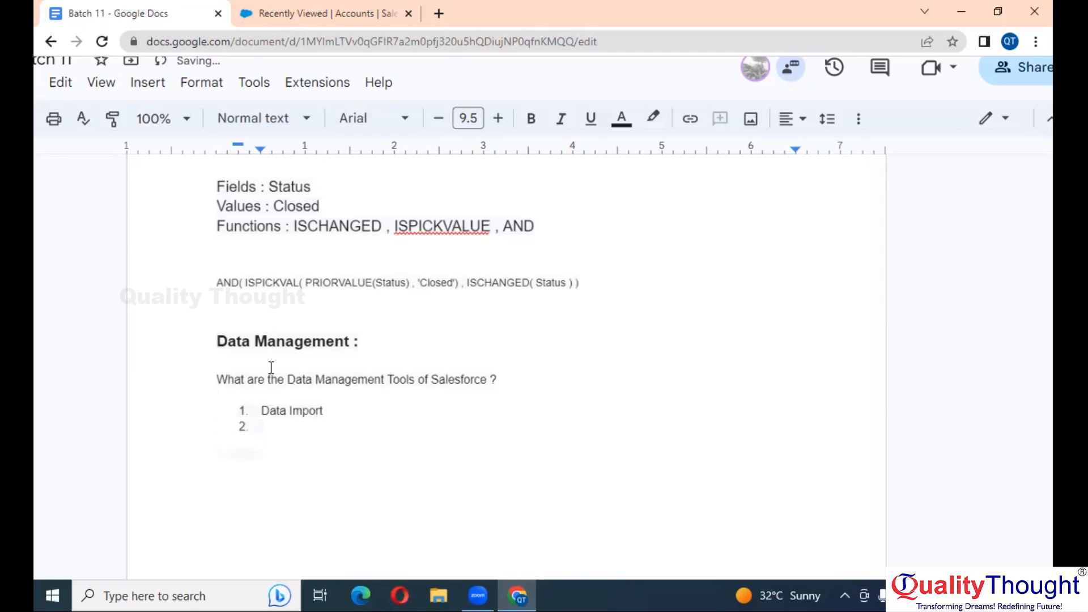
{"action": "scroll", "coordinate": [271, 367], "scroll_direction": "down", "scroll_amount": 2}
{"action": "scroll", "coordinate": [274, 367], "scroll_direction": "up", "scroll_amount": 3}
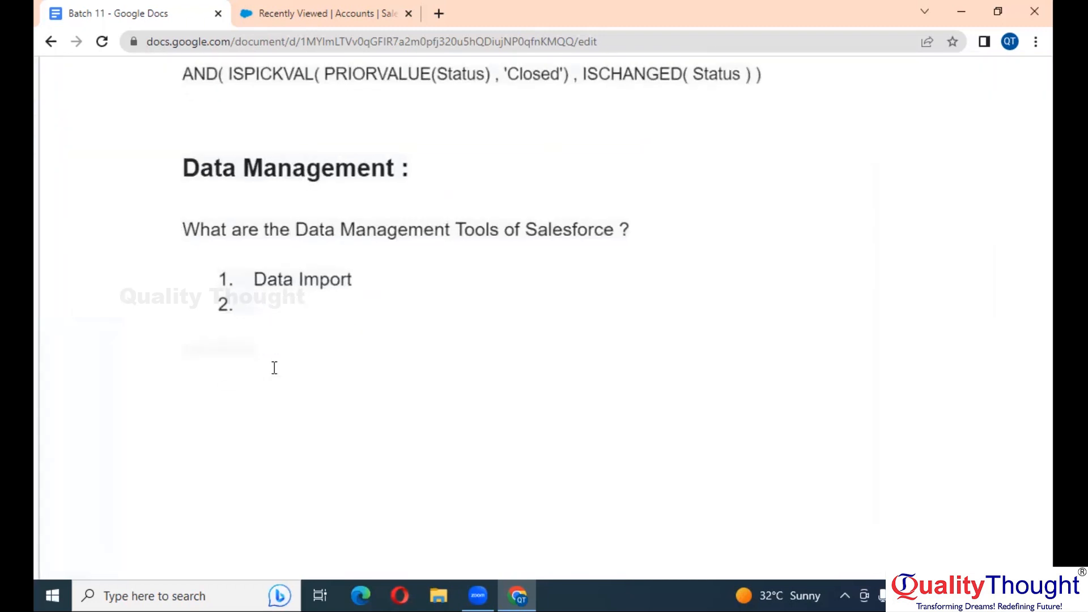
{"action": "left_click", "coordinate": [378, 283]}
{"action": "type", "text": "Wizard"}
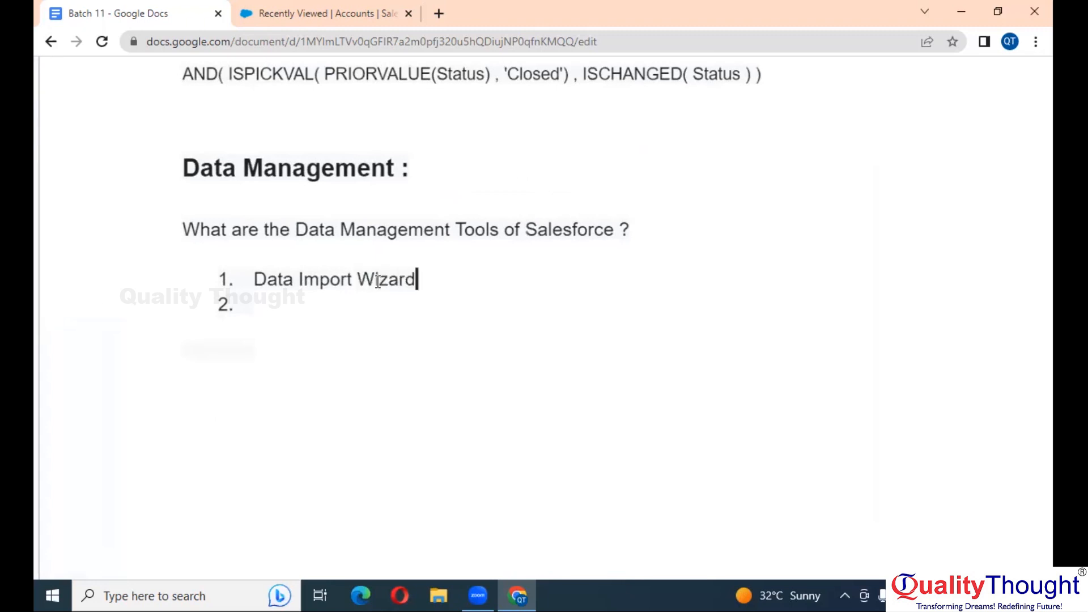
Add 'Data Loader' and 'Workbench' as the next numbered items, ending the list
{"action": "key", "text": "Down"}
{"action": "type", "text": "Data Loadr"}
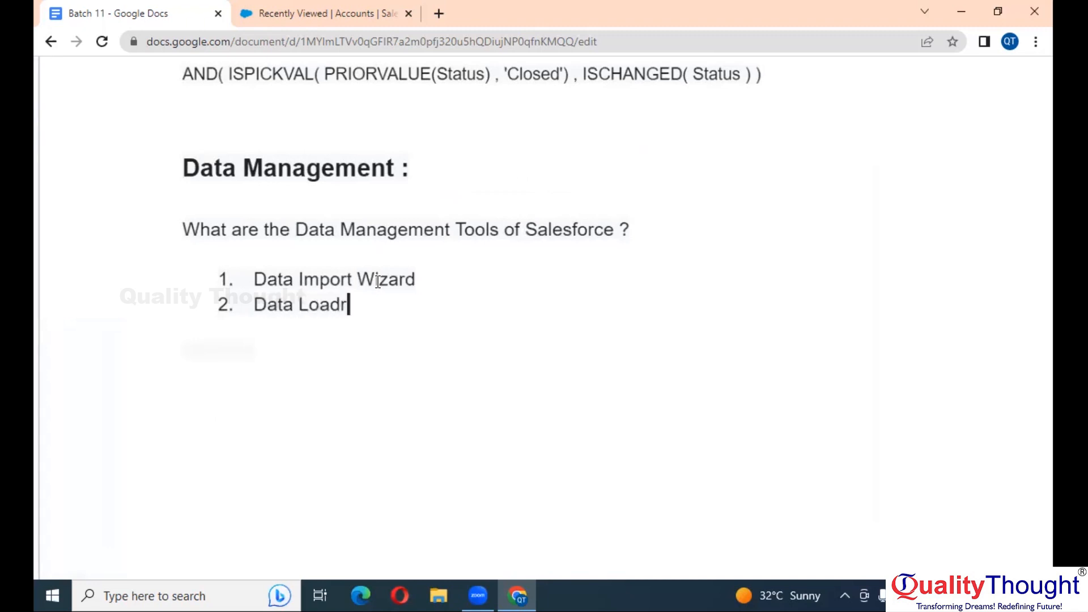
{"action": "key", "text": "BackSpace"}
{"action": "type", "text": "er"}
{"action": "key", "text": "Return"}
{"action": "type", "text": "WOrk"}
{"action": "key", "text": "BackSpace"}
{"action": "key", "text": "BackSpace"}
{"action": "key", "text": "BackSpace"}
{"action": "type", "text": "orkben"}
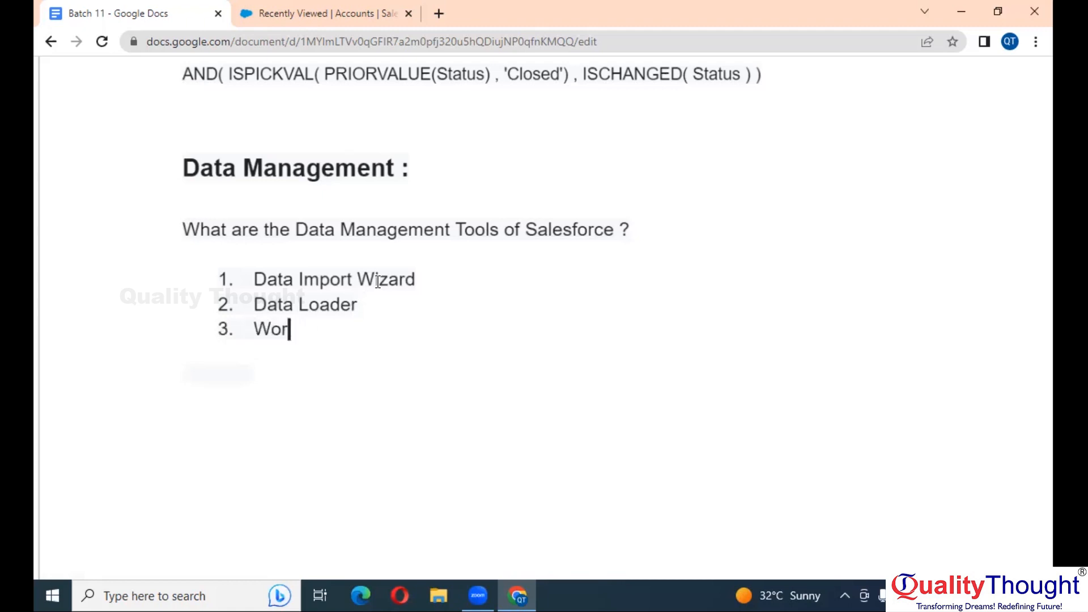
{"action": "type", "text": "ch"}
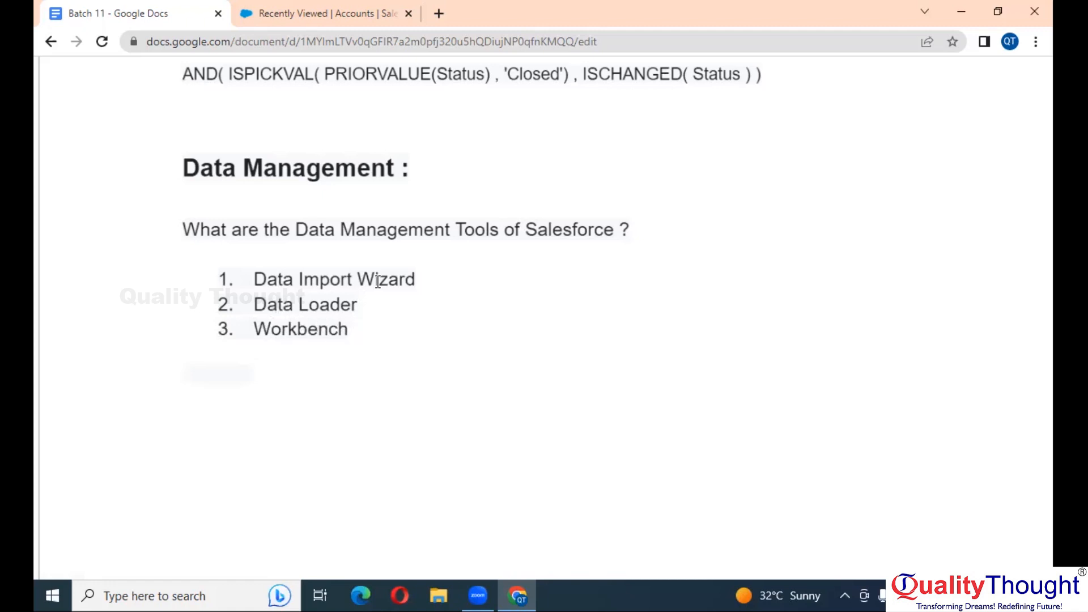
{"action": "key", "text": "Return"}
{"action": "key", "text": "Return"}
{"action": "scroll", "coordinate": [378, 281], "scroll_direction": "down", "scroll_amount": 1}
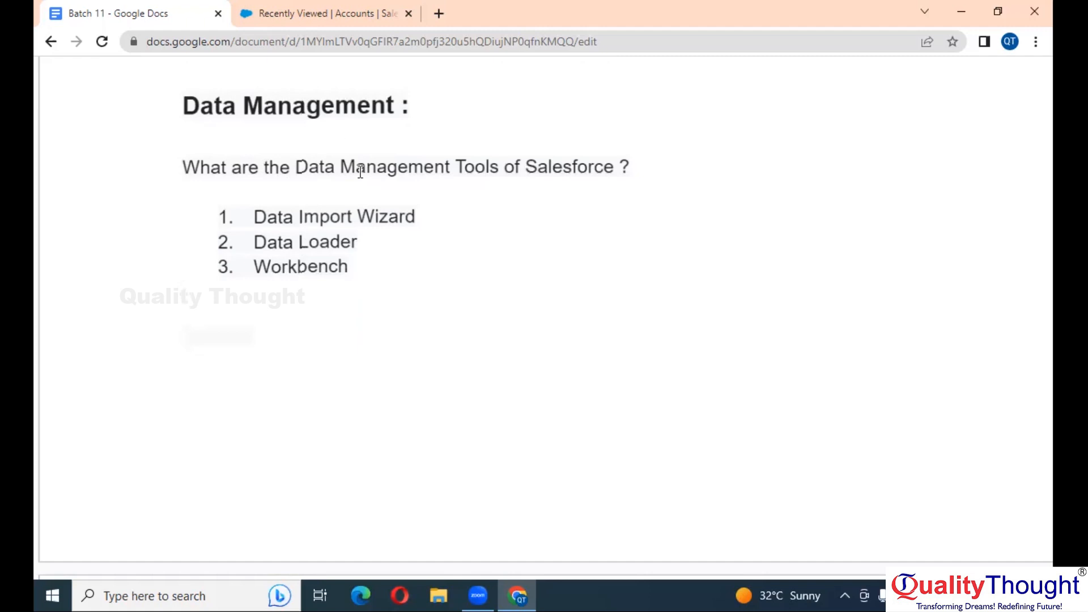
Highlight 'Data Management' in the question, then switch to the Salesforce Recently Viewed Accounts list
{"action": "left_click_drag", "start_coordinate": [450, 167], "coordinate": [299, 163]}
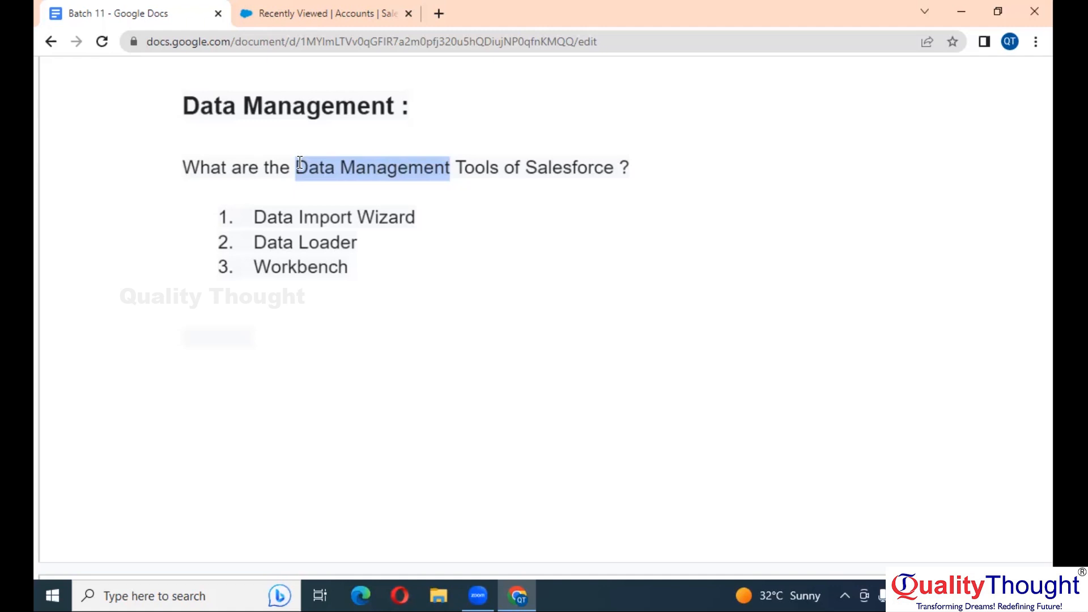
{"action": "left_click", "coordinate": [287, 13]}
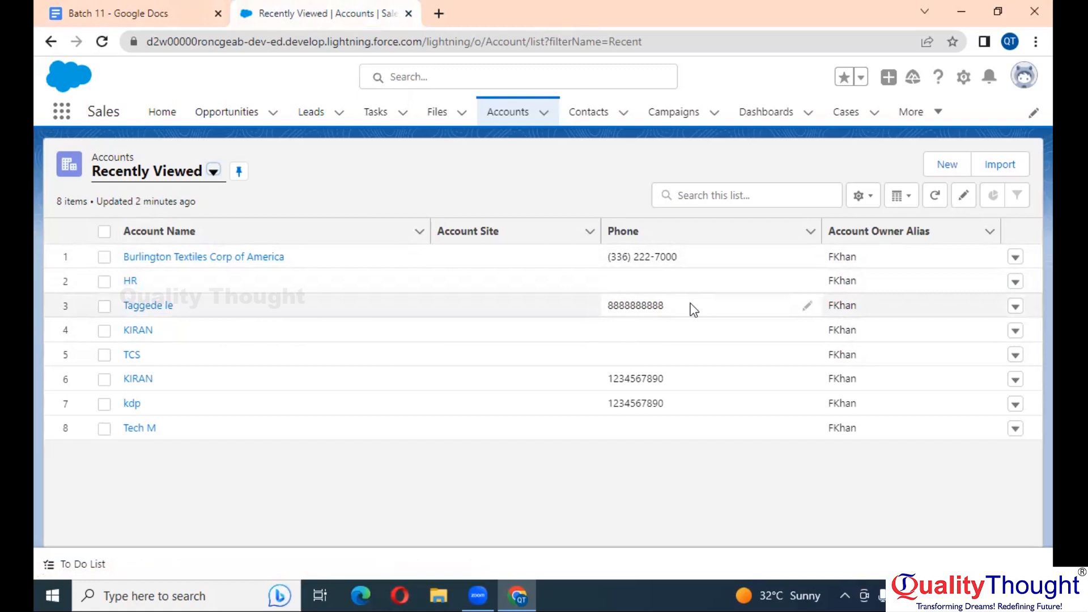
Try deleting the Taggede le account and dismiss the error about its linked cases
{"action": "left_click", "coordinate": [1014, 306]}
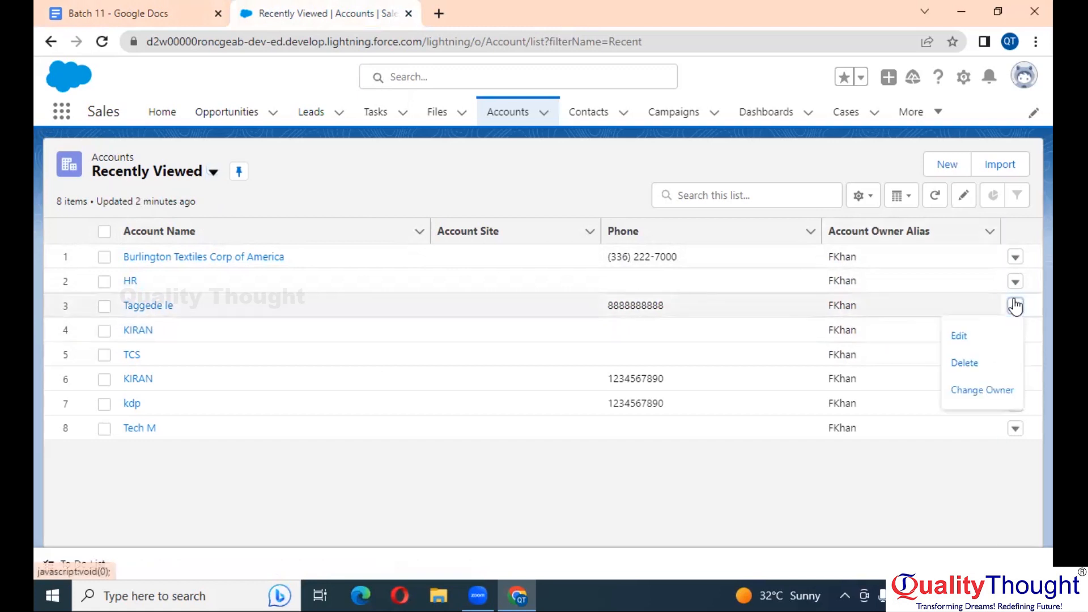
{"action": "left_click", "coordinate": [965, 362]}
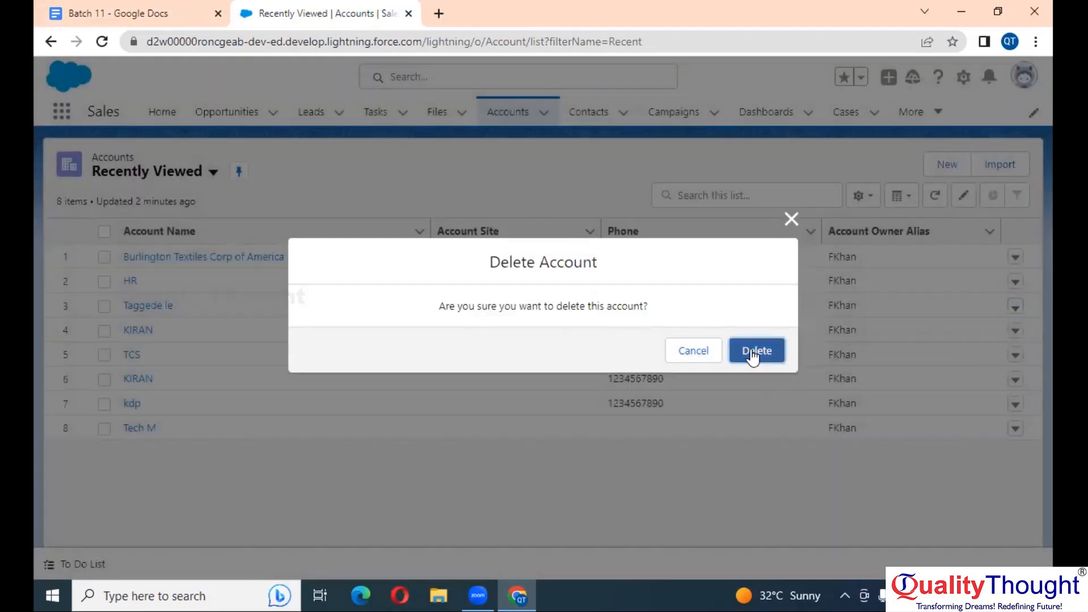
{"action": "left_click", "coordinate": [756, 350]}
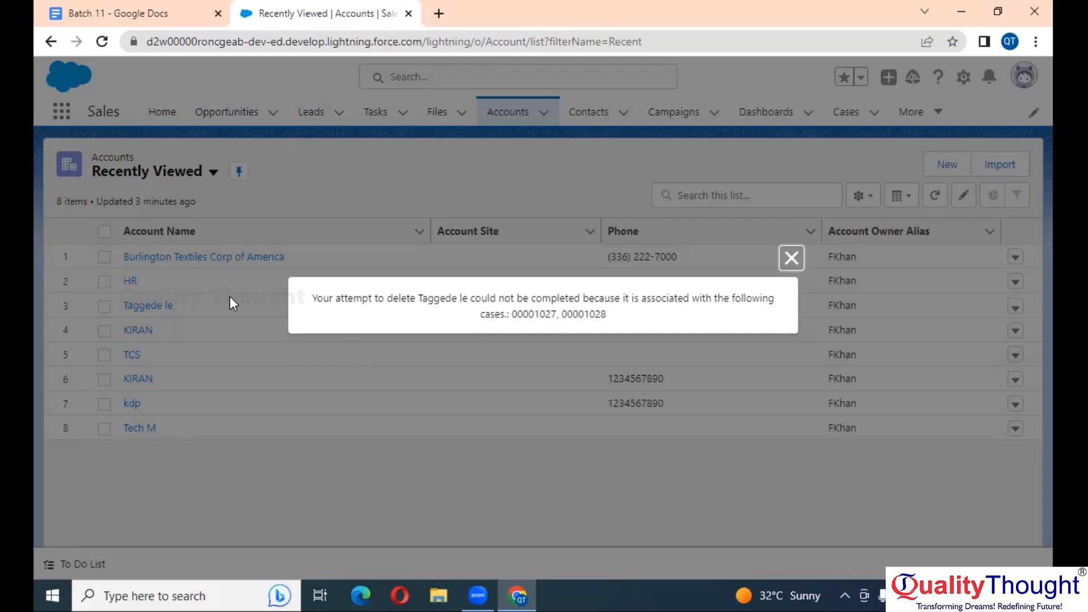
{"action": "left_click", "coordinate": [790, 257]}
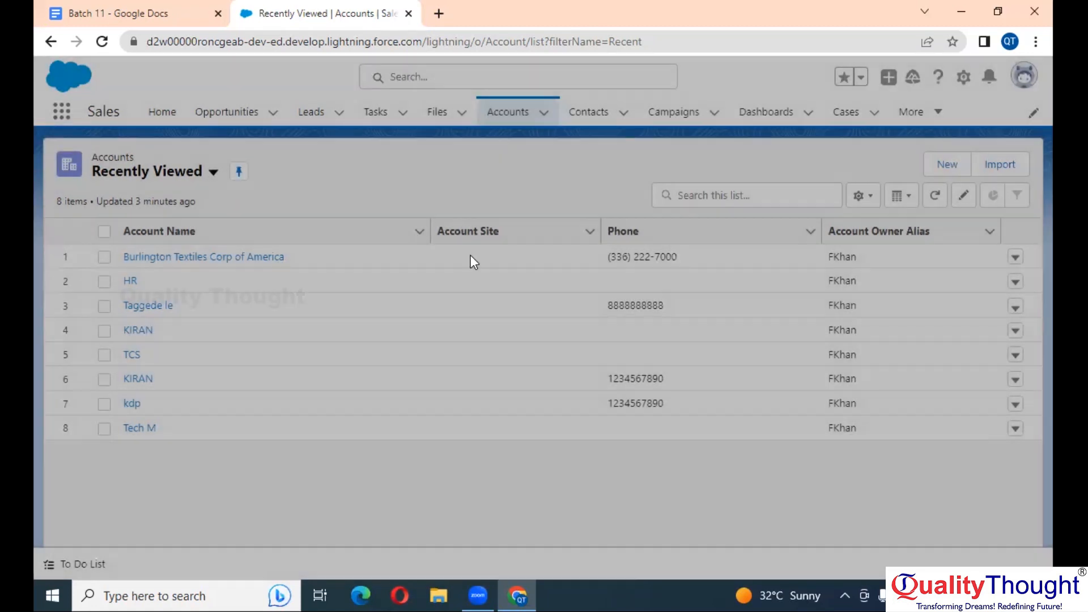
From the Taggede le account, open case 00001028 and check its Status, leaving it Closed
{"action": "left_click", "coordinate": [143, 305]}
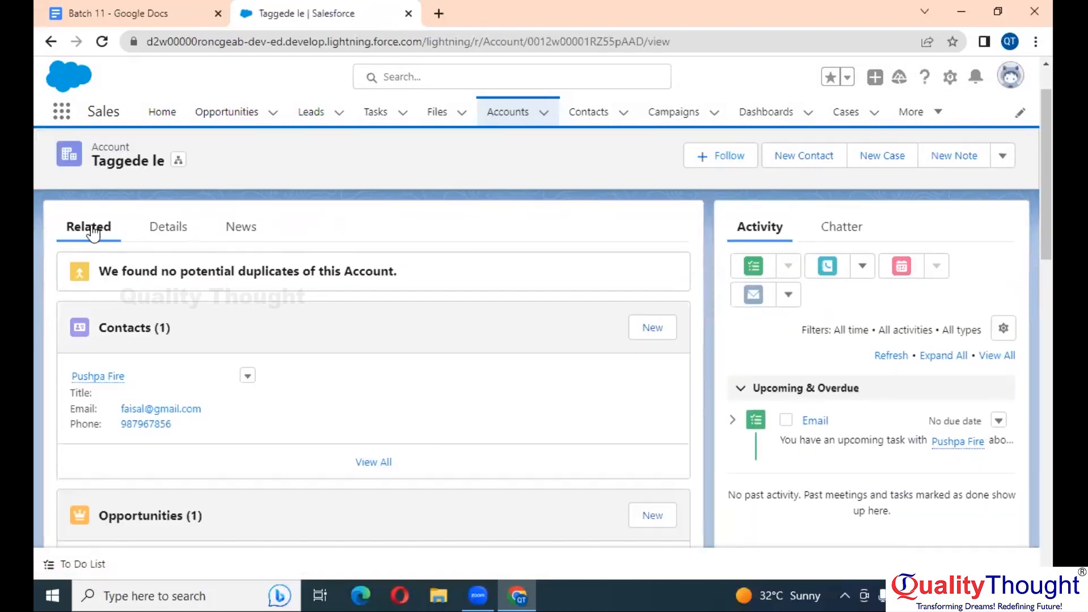
{"action": "scroll", "coordinate": [193, 379], "scroll_direction": "down", "scroll_amount": 5}
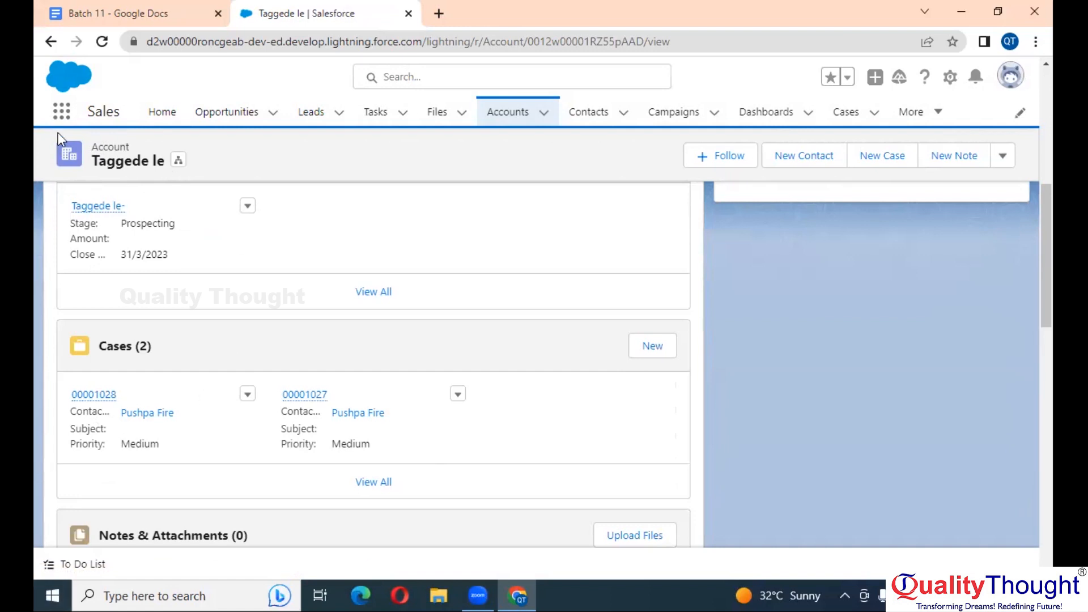
{"action": "left_click", "coordinate": [107, 395]}
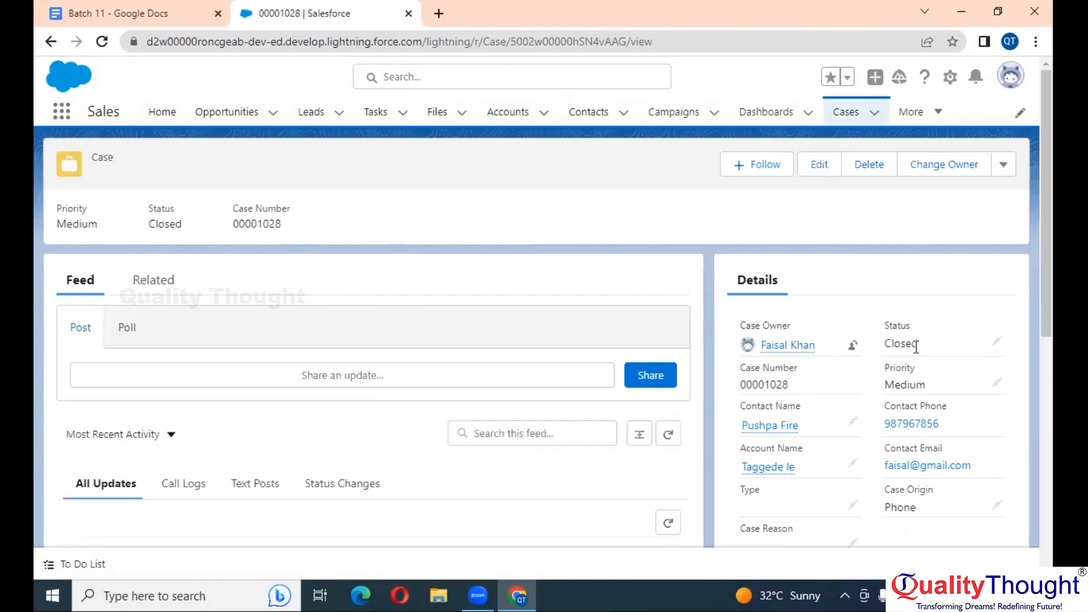
{"action": "double_click", "coordinate": [952, 353]}
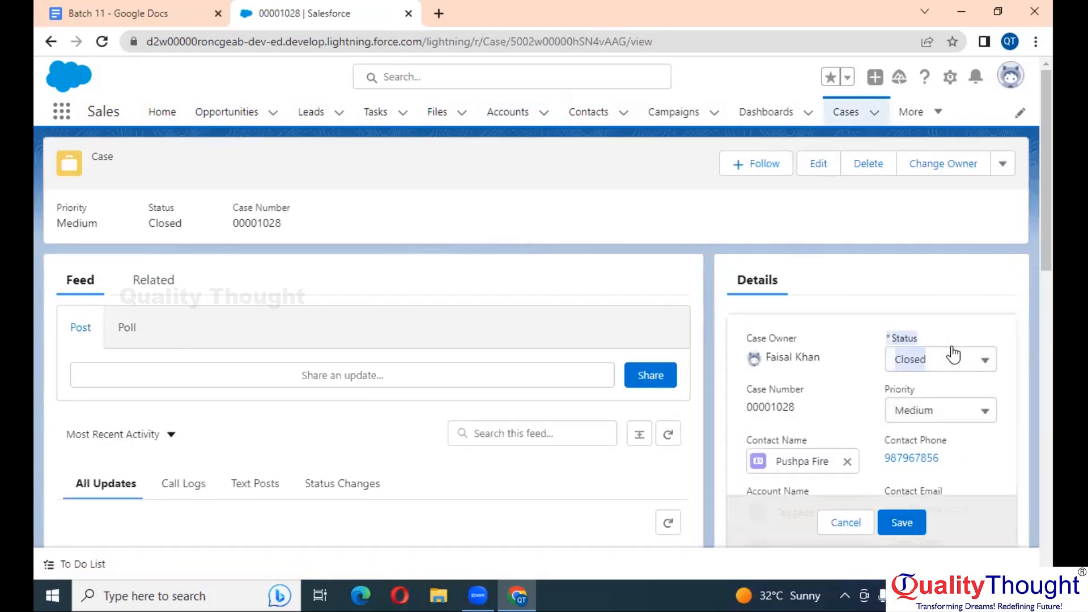
{"action": "left_click", "coordinate": [953, 356]}
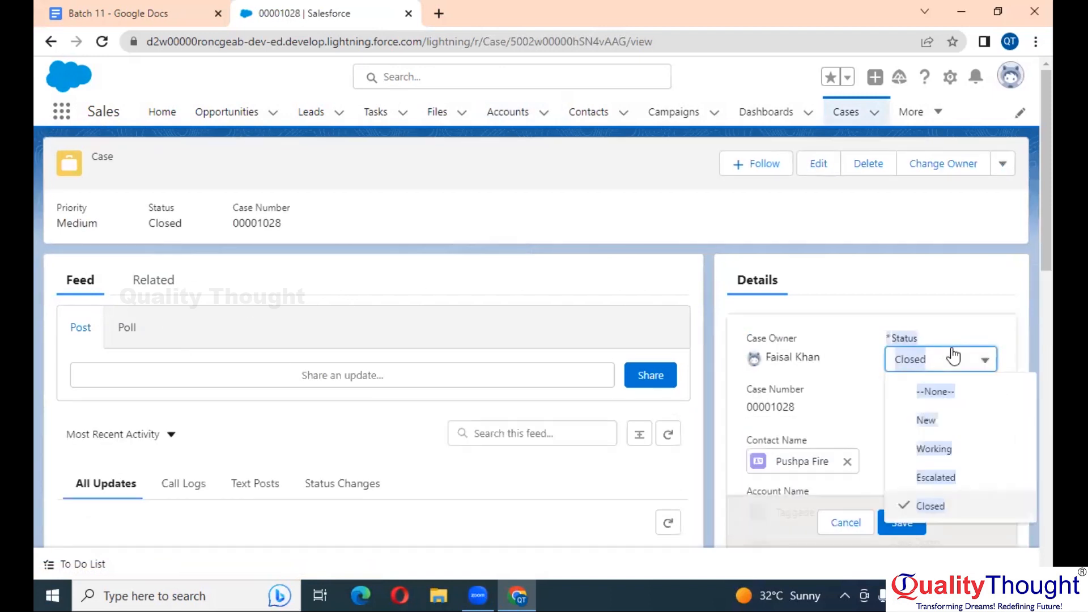
{"action": "left_click", "coordinate": [953, 356]}
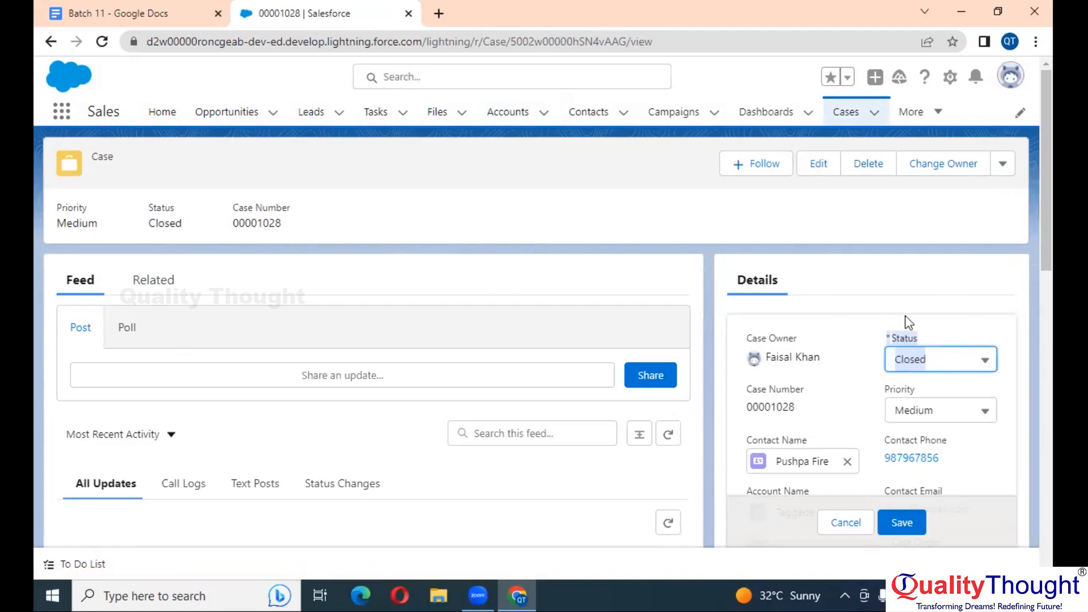
{"action": "left_click", "coordinate": [924, 310]}
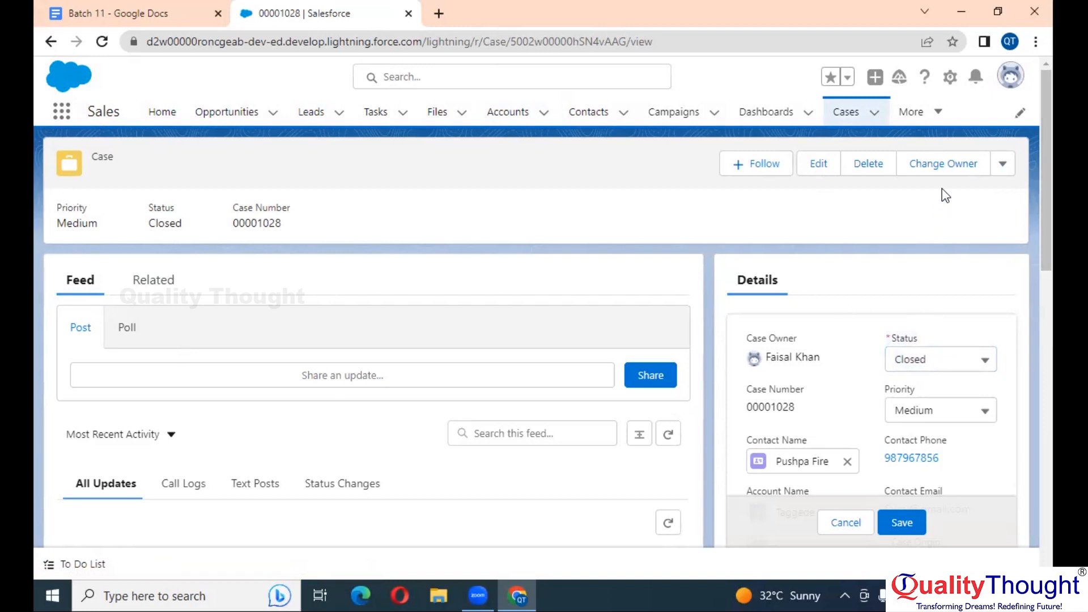
Delete case 00001028 and scroll to the account's remaining Cases list
{"action": "left_click", "coordinate": [1003, 163]}
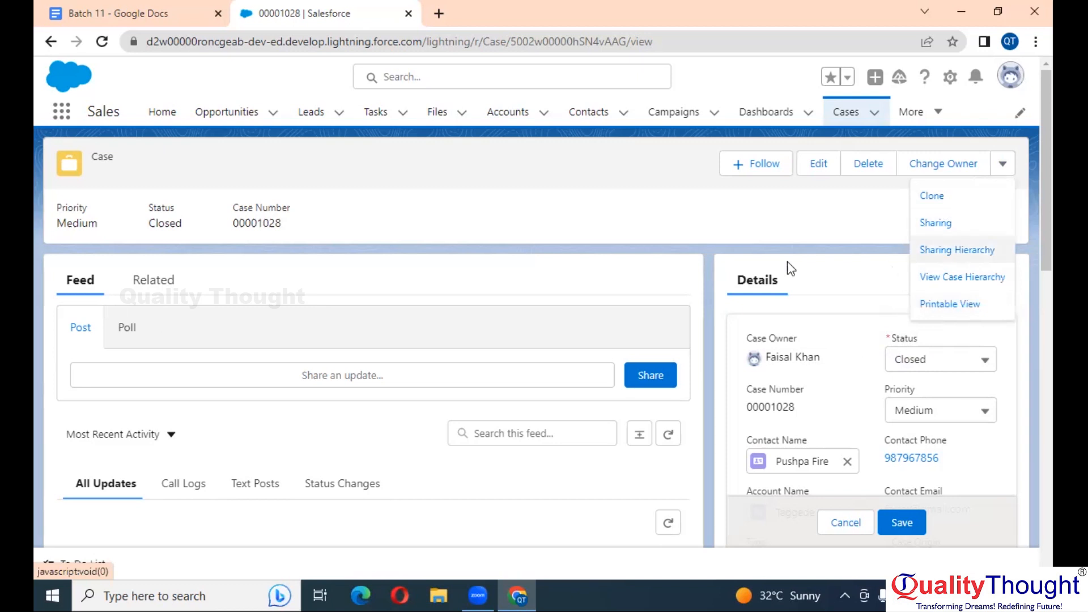
{"action": "left_click", "coordinate": [868, 163]}
{"action": "left_click", "coordinate": [781, 351]}
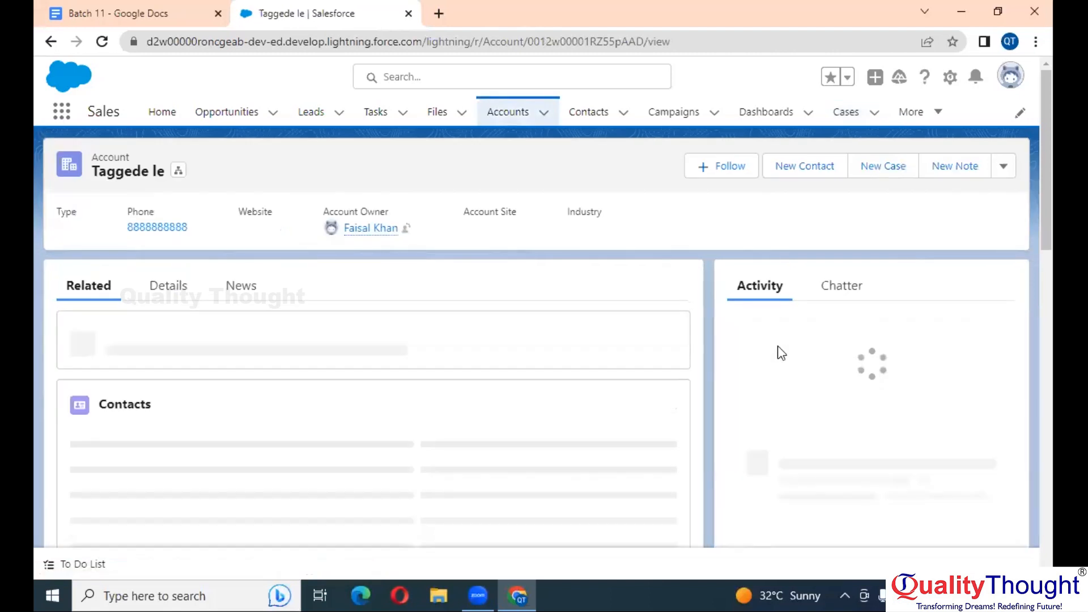
{"action": "scroll", "coordinate": [169, 438], "scroll_direction": "down", "scroll_amount": 3}
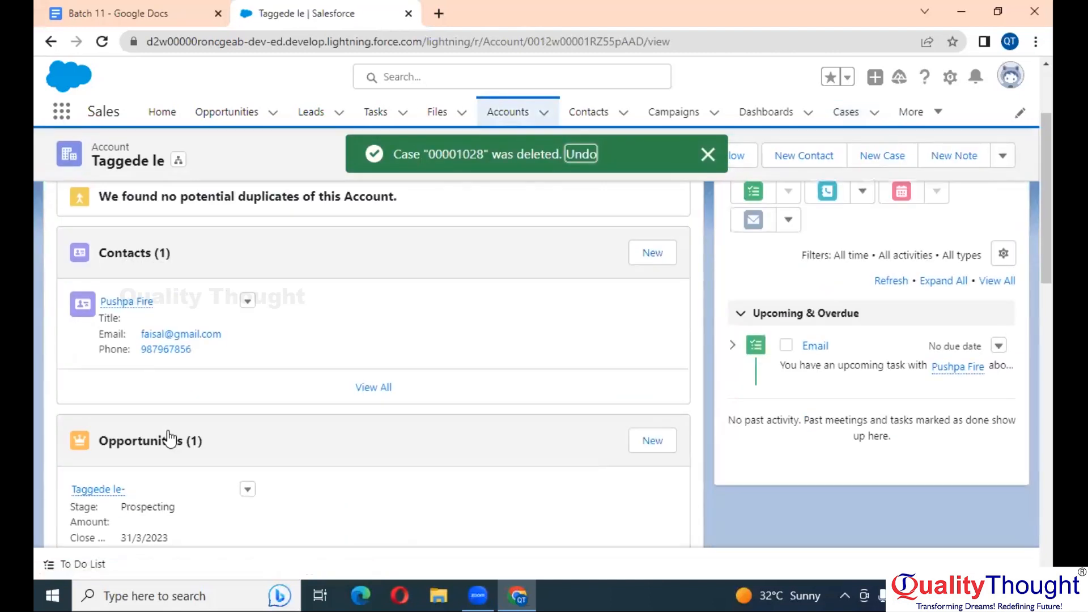
{"action": "scroll", "coordinate": [168, 438], "scroll_direction": "down", "scroll_amount": 3}
{"action": "scroll", "coordinate": [148, 376], "scroll_direction": "down", "scroll_amount": 3}
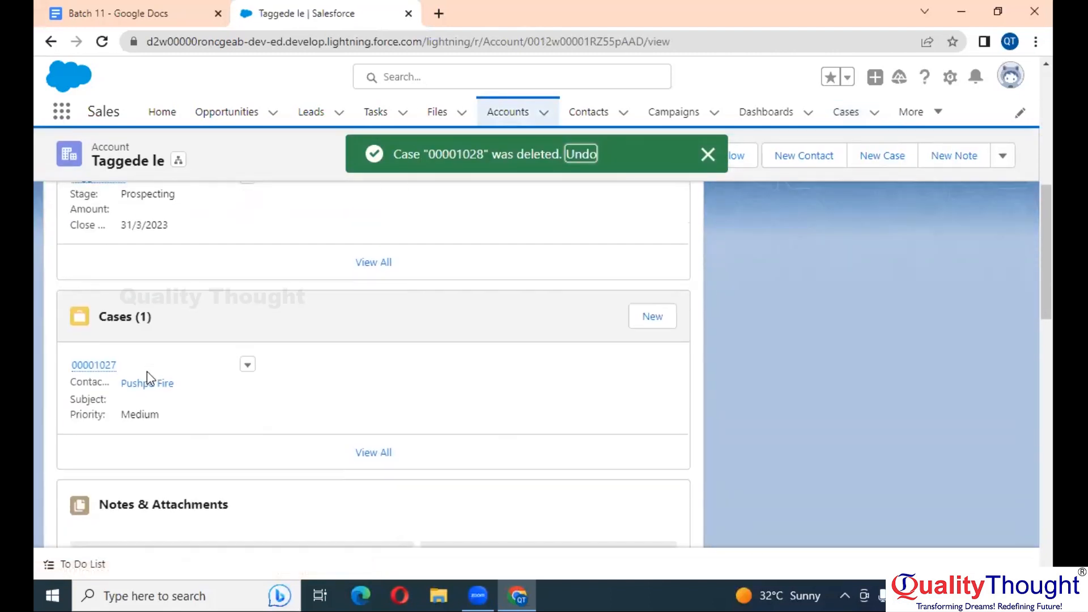
On case 00001027, cycle Status through New, Working, Escalated and back to Closed, then save
{"action": "left_click", "coordinate": [105, 364]}
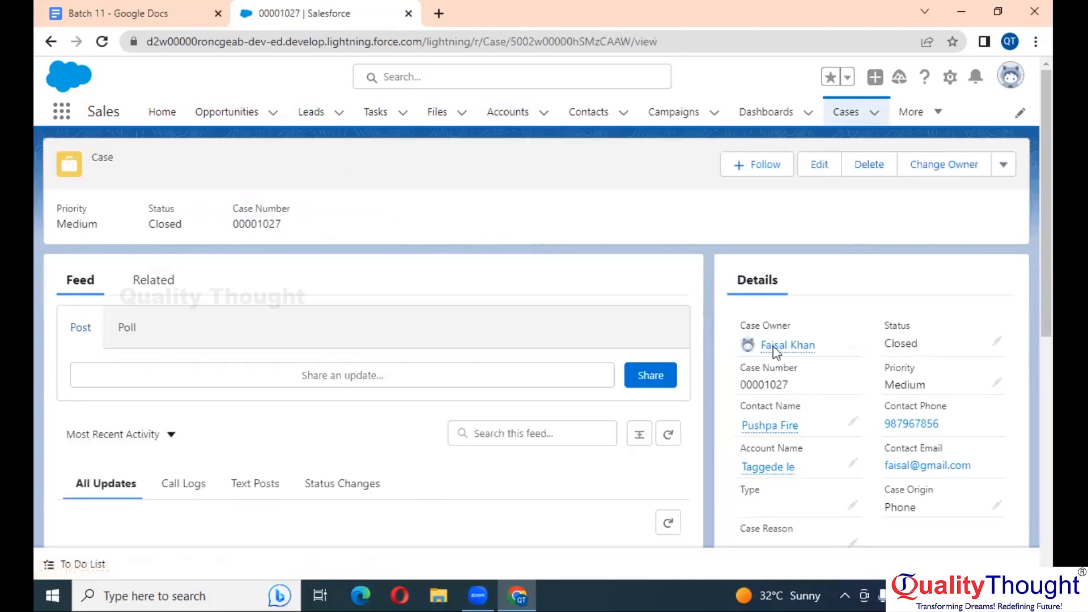
{"action": "double_click", "coordinate": [926, 345]}
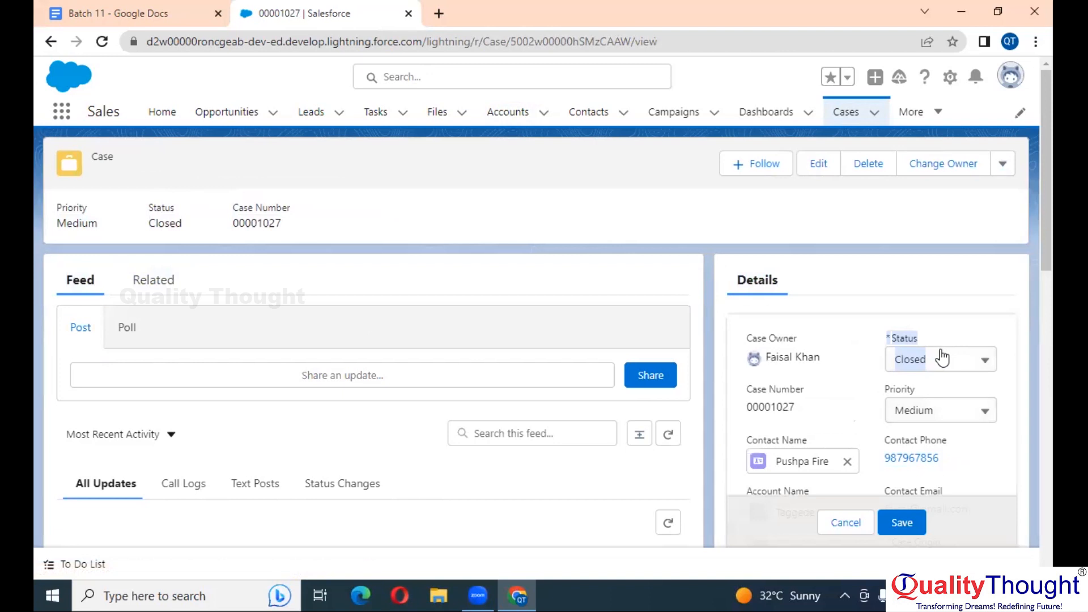
{"action": "left_click", "coordinate": [941, 358]}
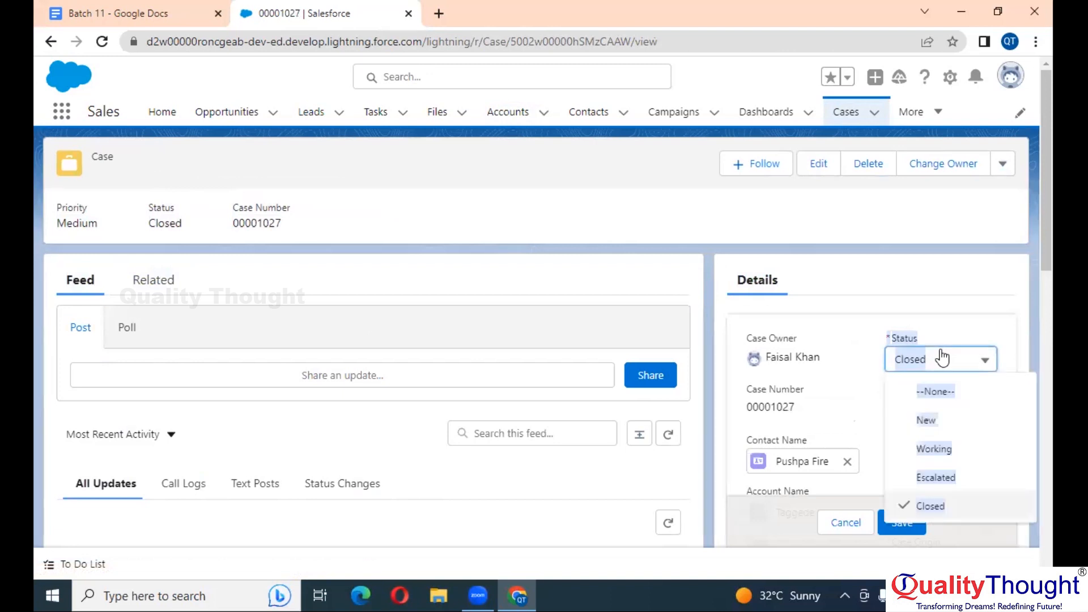
{"action": "left_click", "coordinate": [926, 420]}
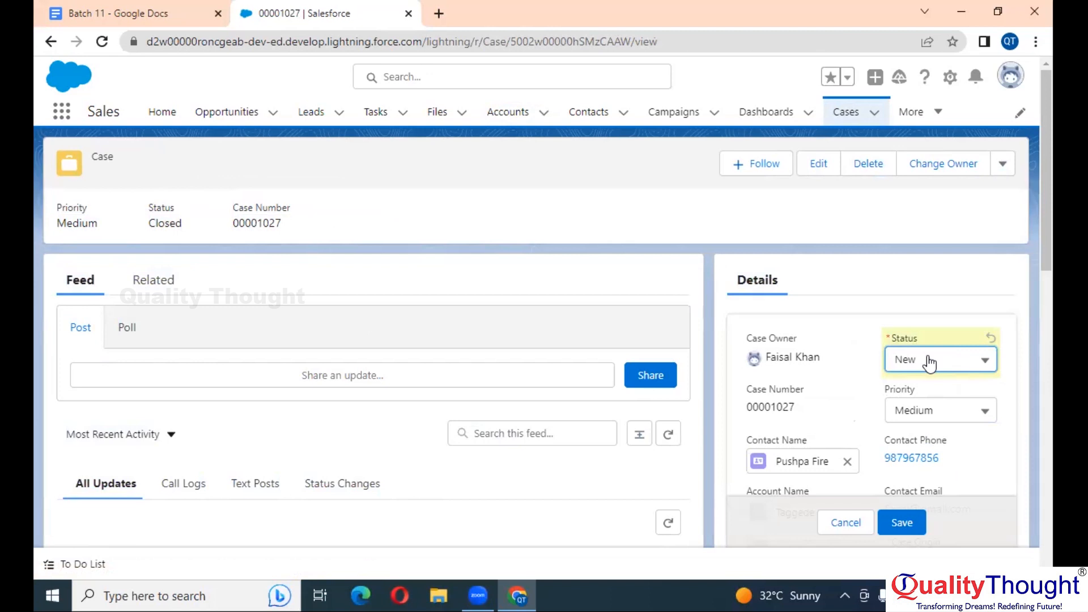
{"action": "left_click", "coordinate": [930, 363]}
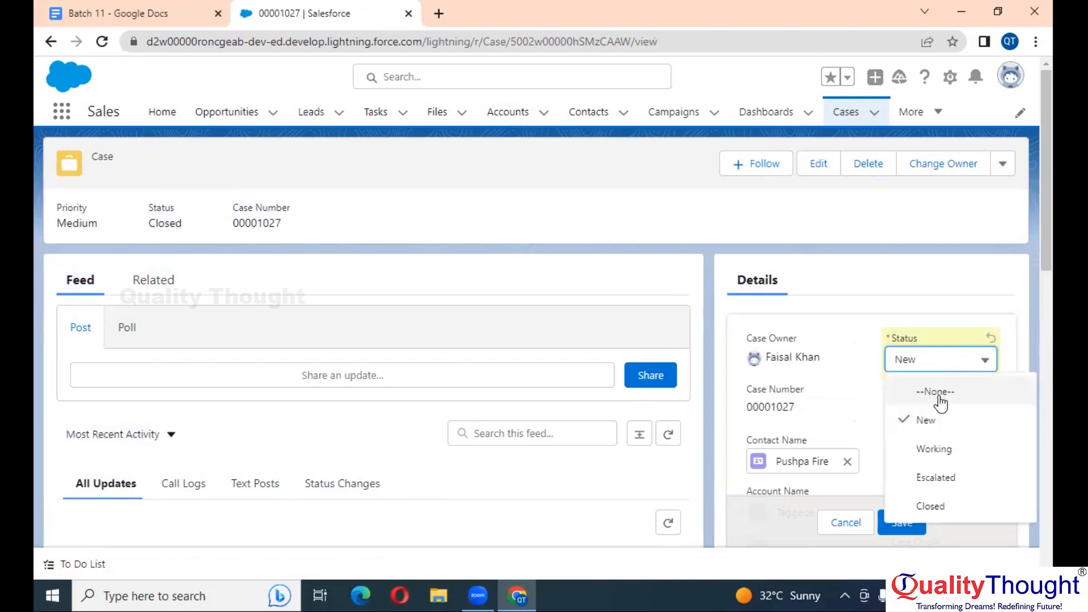
{"action": "left_click", "coordinate": [947, 449]}
{"action": "left_click", "coordinate": [953, 373]}
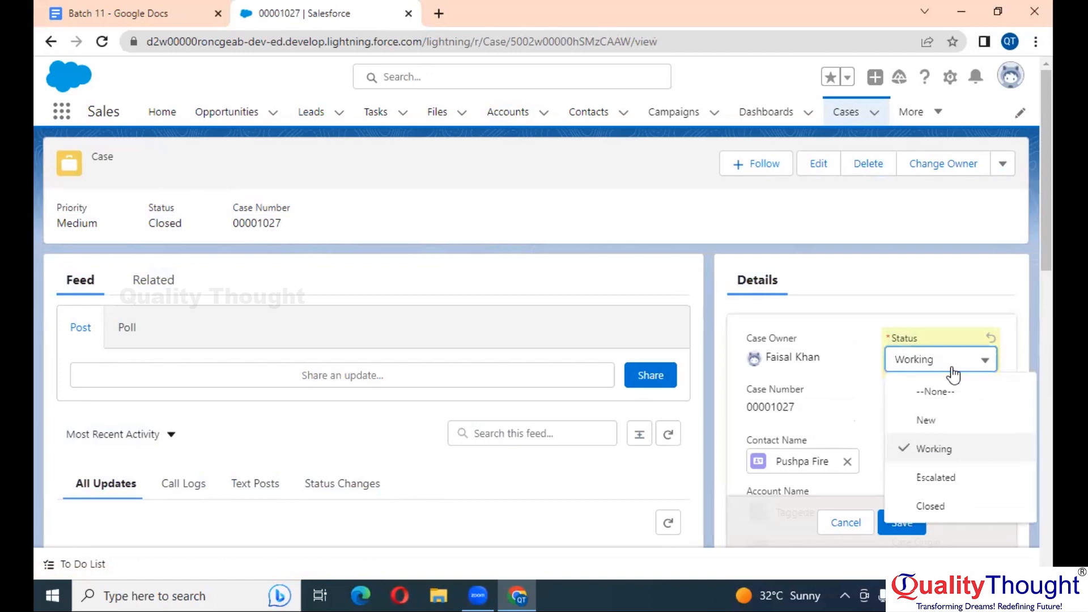
{"action": "left_click", "coordinate": [945, 482]}
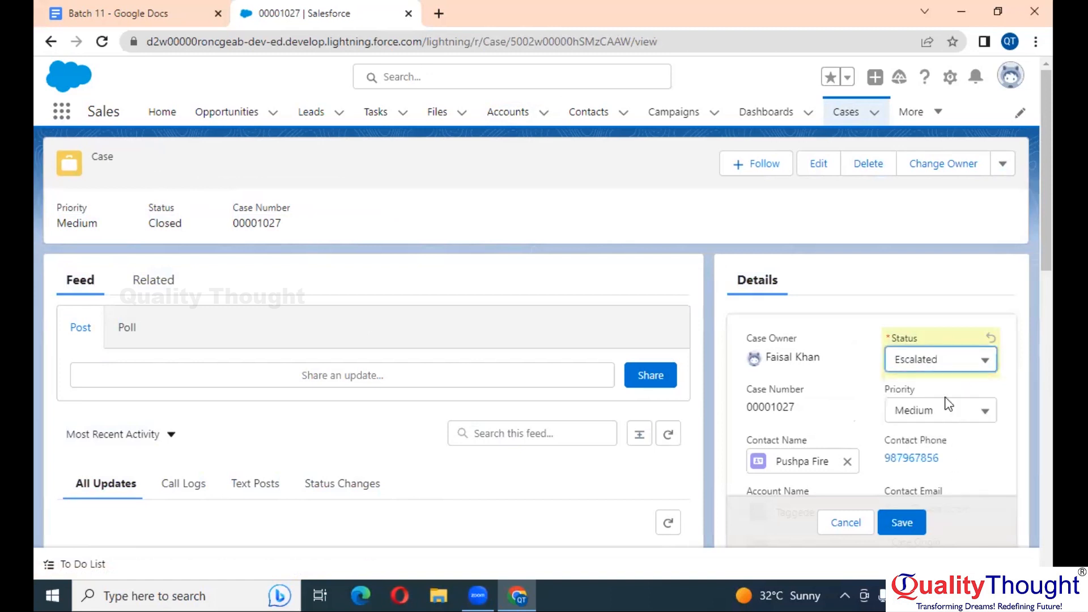
{"action": "left_click", "coordinate": [936, 367]}
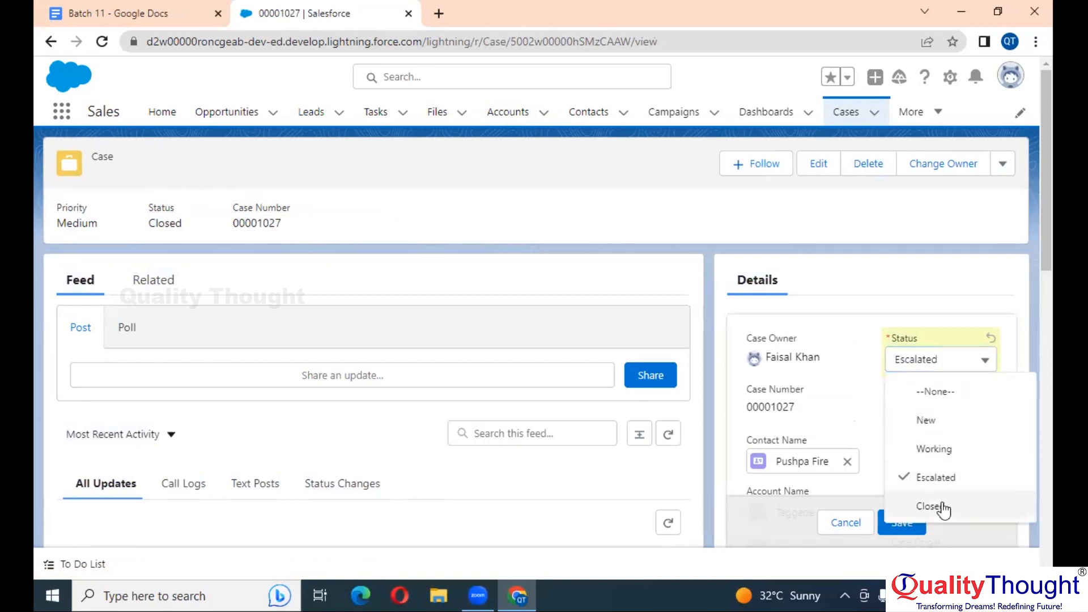
{"action": "left_click", "coordinate": [941, 507]}
{"action": "left_click", "coordinate": [915, 528]}
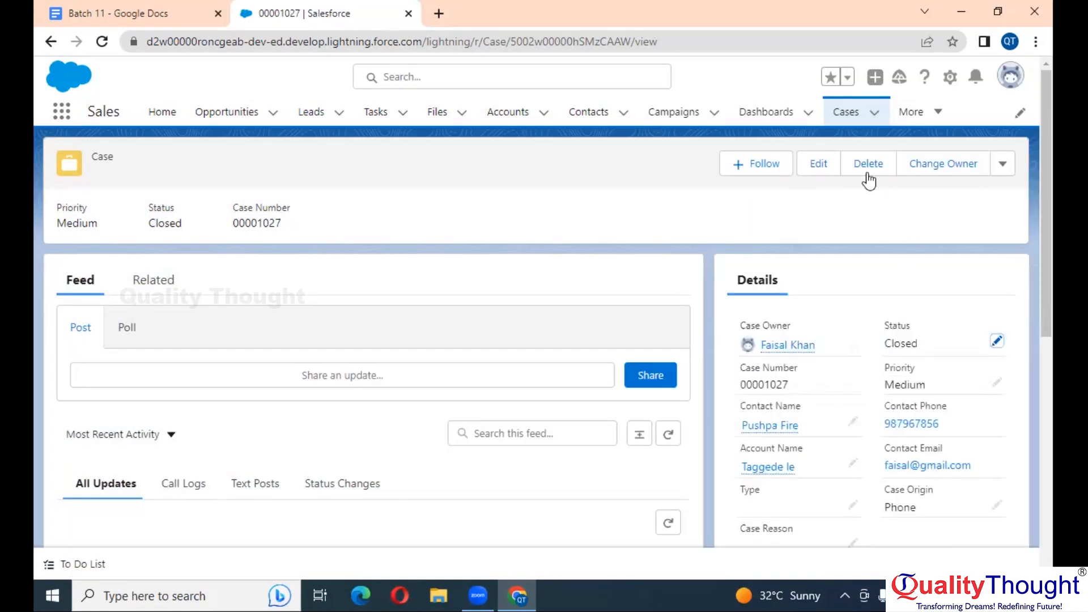
Delete case 00001027 so the account shows Cases (0)
{"action": "left_click", "coordinate": [868, 170]}
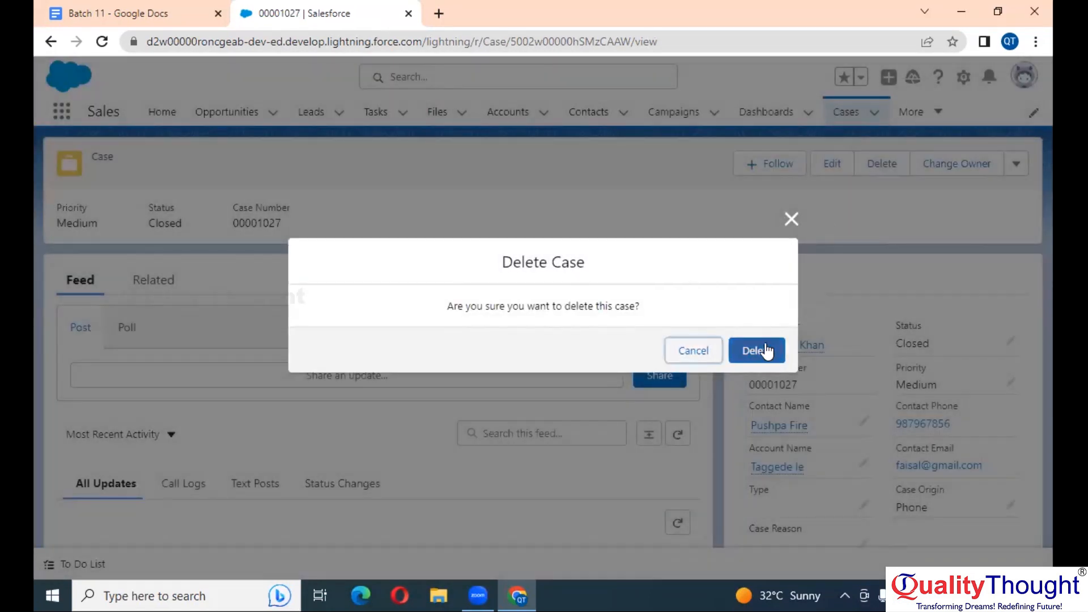
{"action": "left_click", "coordinate": [764, 350]}
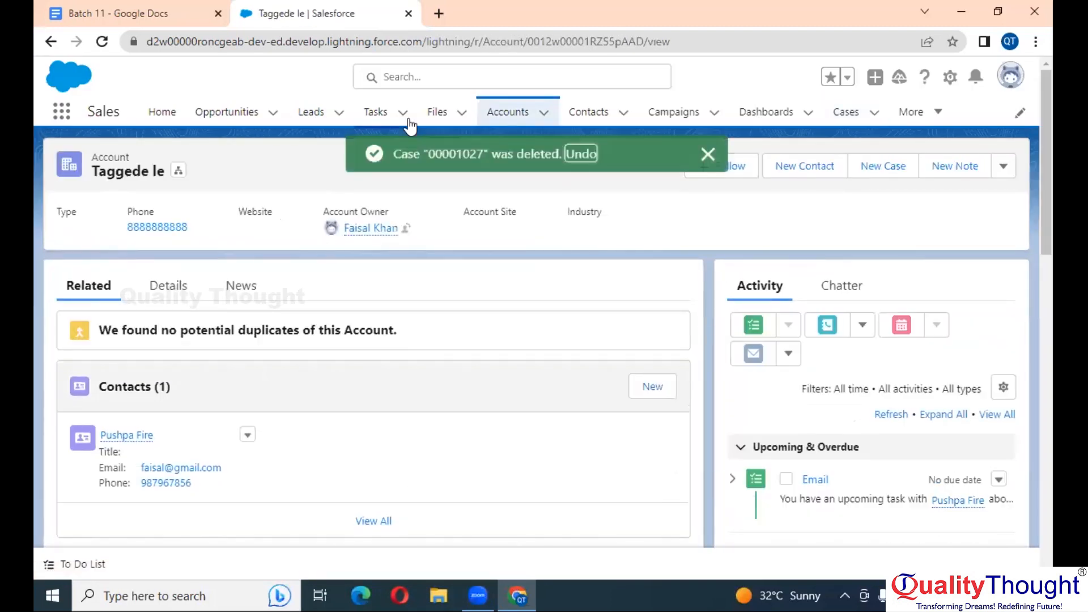
{"action": "scroll", "coordinate": [170, 397], "scroll_direction": "down", "scroll_amount": 5}
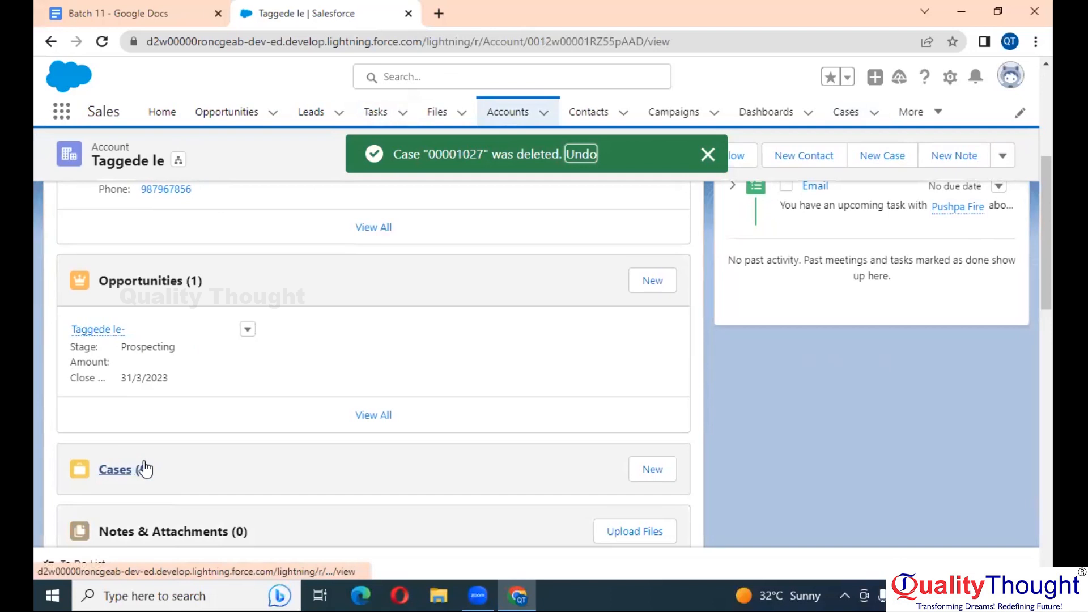
Delete the now case-free Taggede le account from its record's actions menu
{"action": "scroll", "coordinate": [144, 469], "scroll_direction": "up", "scroll_amount": 5}
{"action": "left_click", "coordinate": [996, 175]}
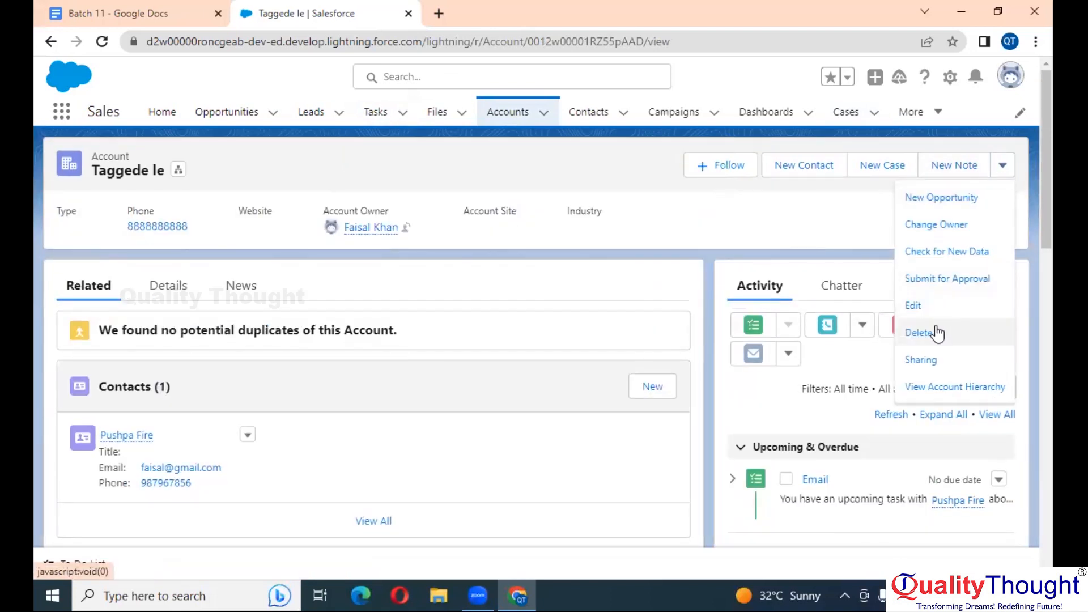
{"action": "left_click", "coordinate": [937, 333]}
{"action": "left_click", "coordinate": [761, 358]}
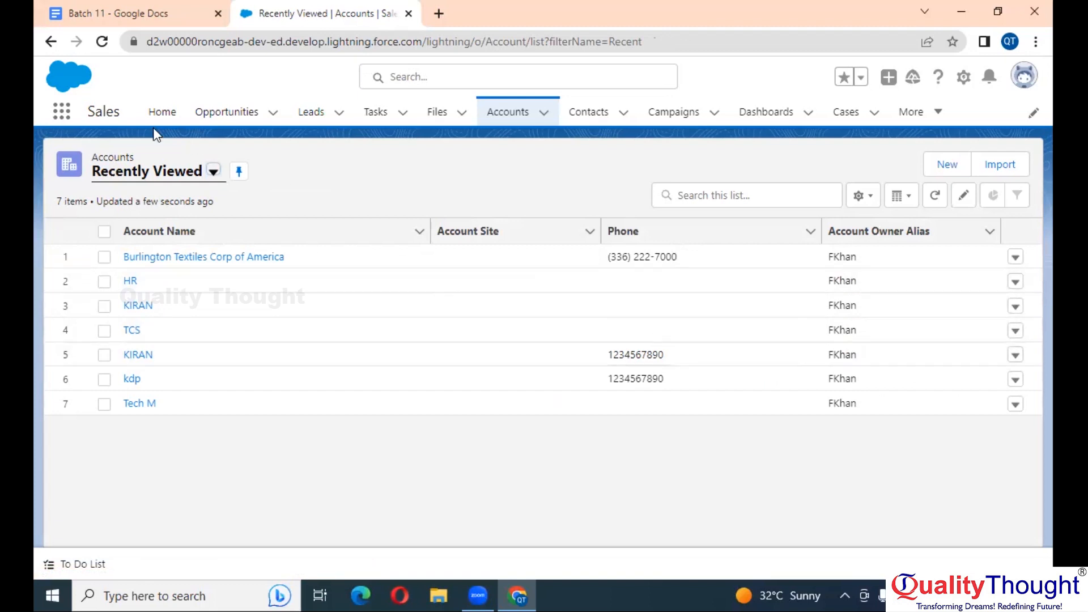
Open the Recycle Bin via an App Launcher search for 'recy' and review the four deleted items
{"action": "left_click", "coordinate": [62, 112]}
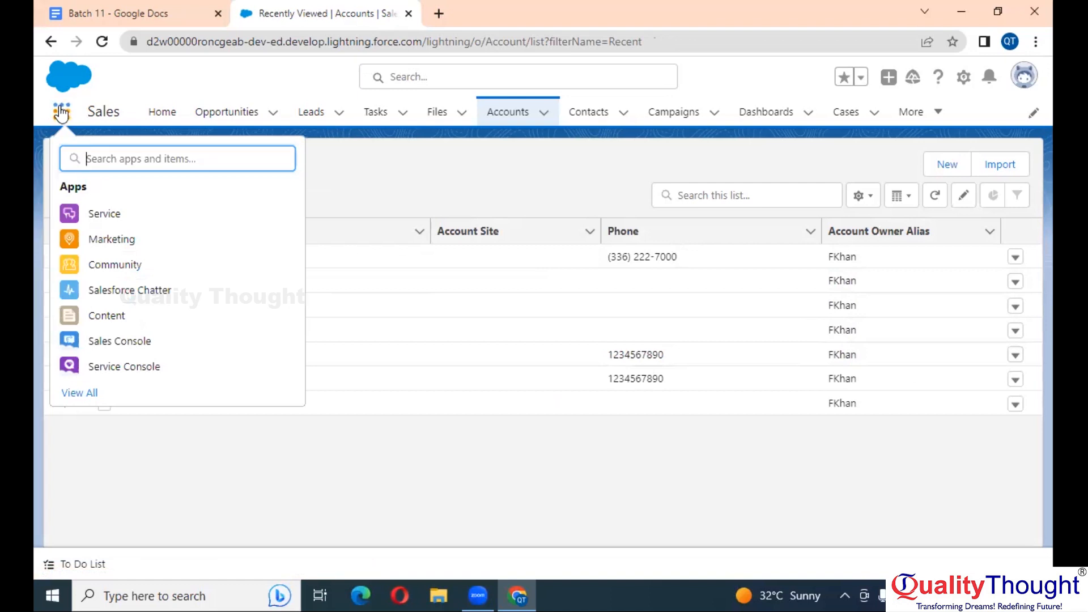
{"action": "type", "text": "recy"}
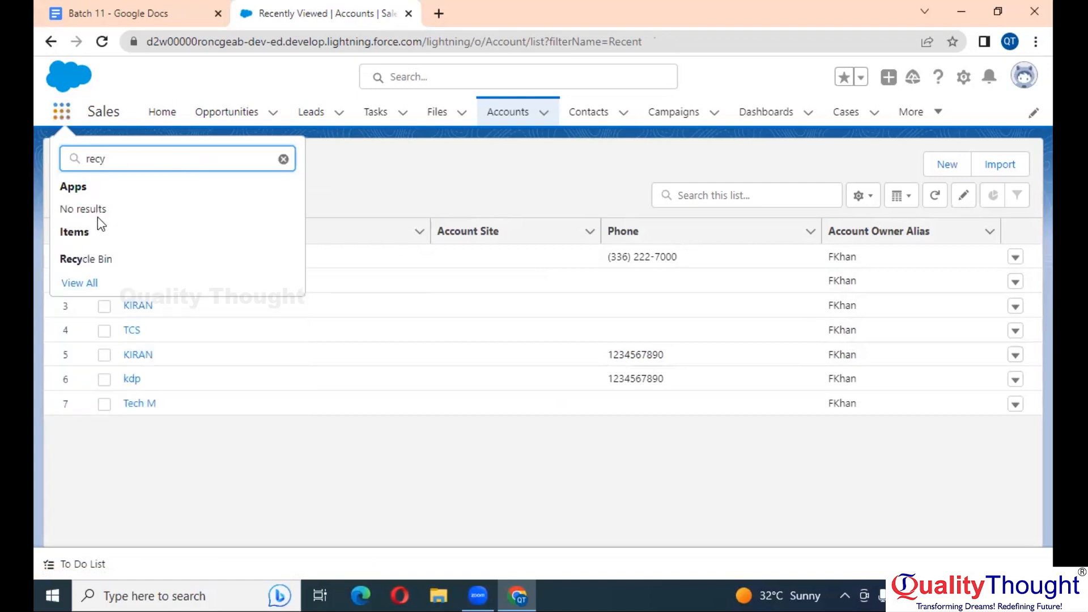
{"action": "left_click", "coordinate": [84, 265]}
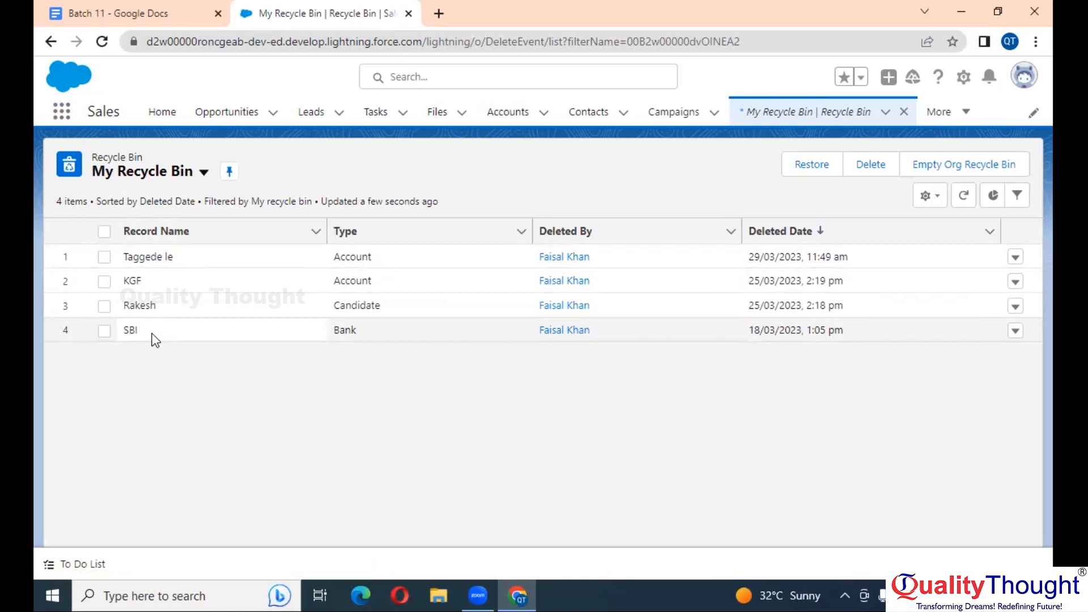
{"action": "scroll", "coordinate": [338, 282], "scroll_direction": "up", "scroll_amount": 2}
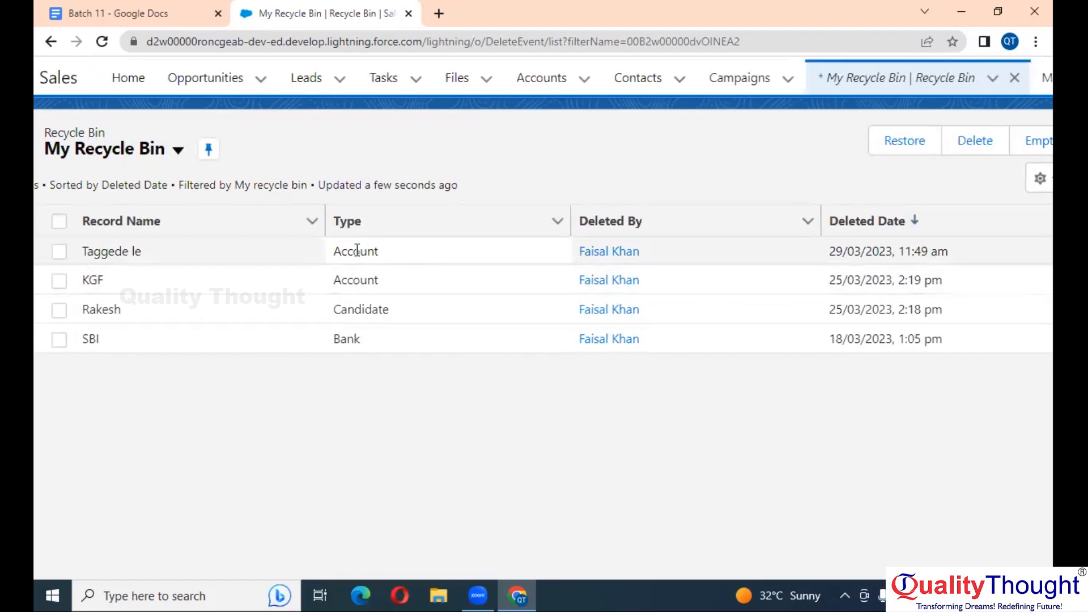
{"action": "scroll", "coordinate": [357, 250], "scroll_direction": "left", "scroll_amount": 1}
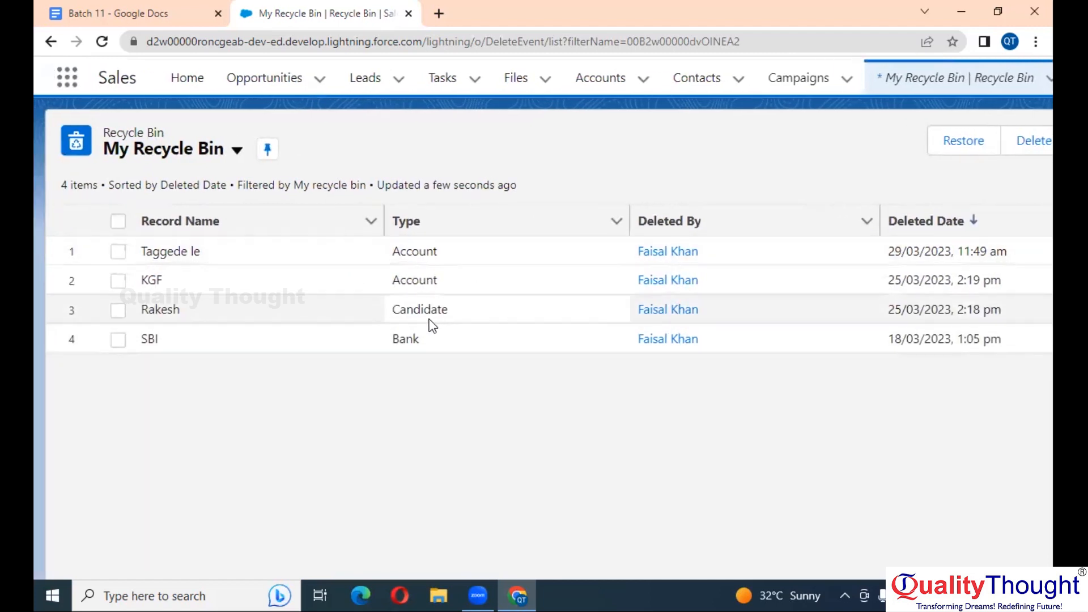
{"action": "scroll", "coordinate": [401, 360], "scroll_direction": "down", "scroll_amount": 2}
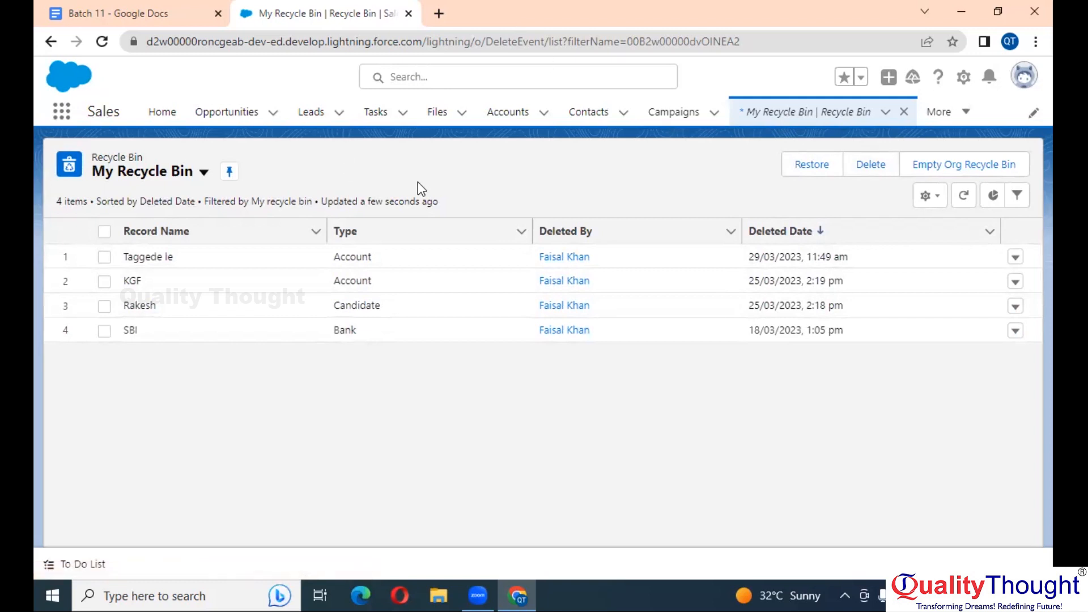
Switch to Salesforce Classic, check the deleted records in the Recycle Bin, then return to Google Docs
{"action": "left_click", "coordinate": [1025, 81]}
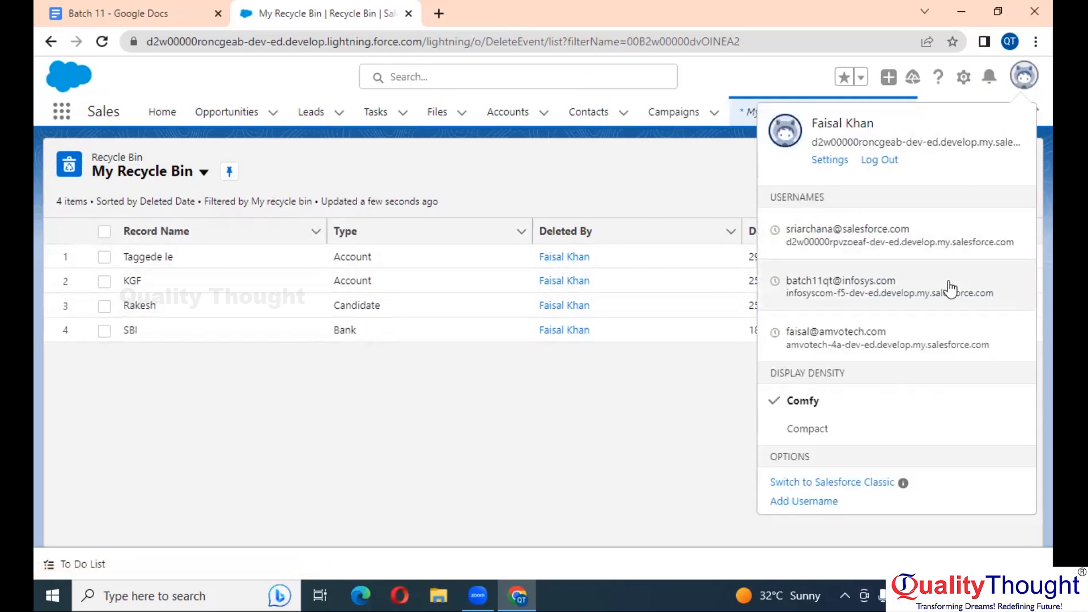
{"action": "left_click", "coordinate": [873, 482]}
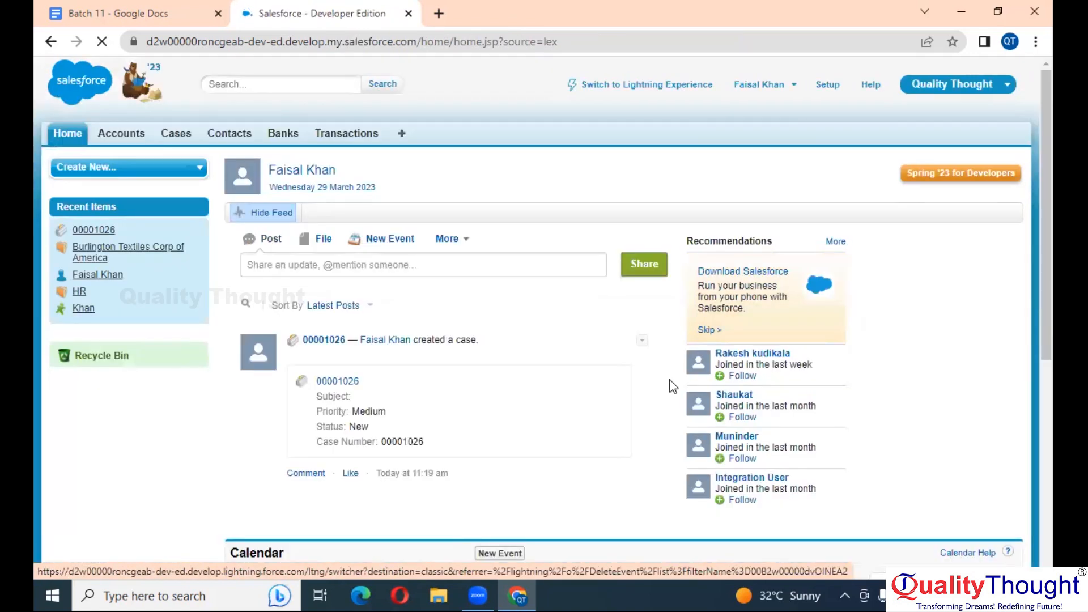
{"action": "left_click", "coordinate": [94, 361]}
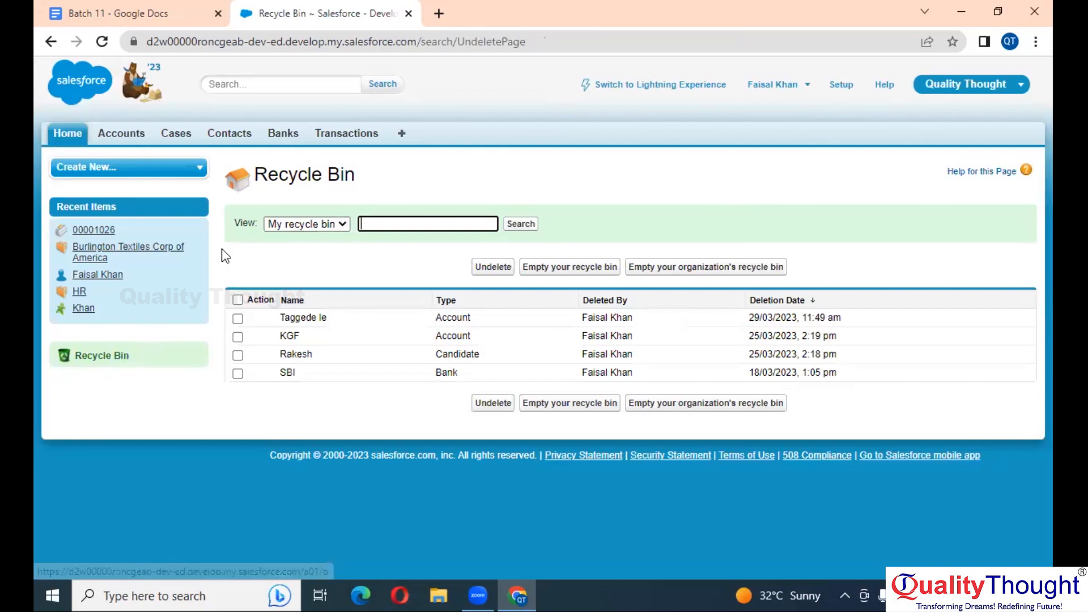
{"action": "left_click", "coordinate": [615, 196]}
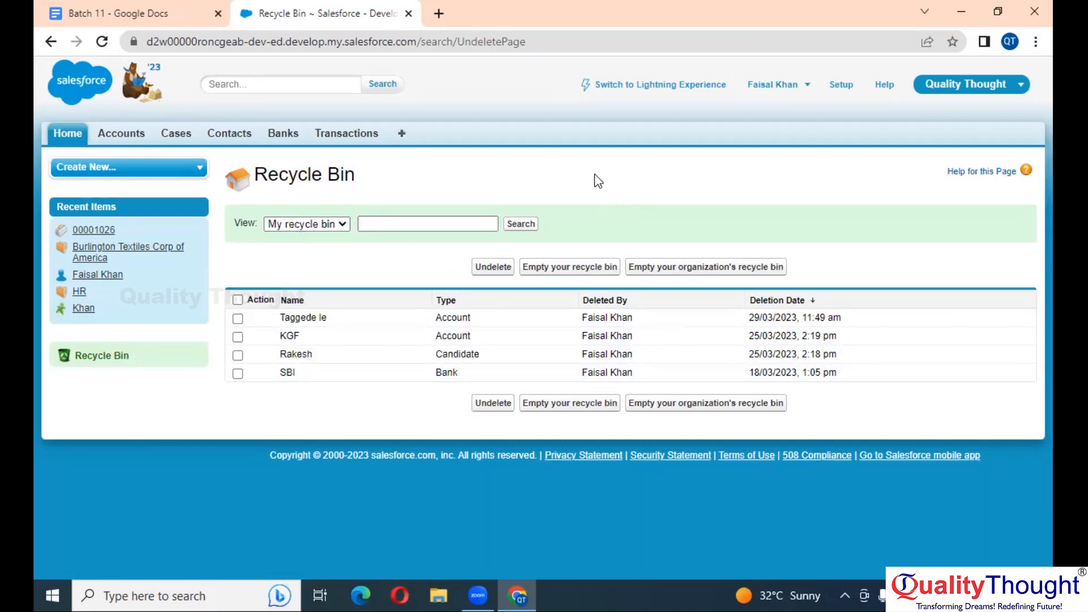
{"action": "left_click", "coordinate": [151, 13]}
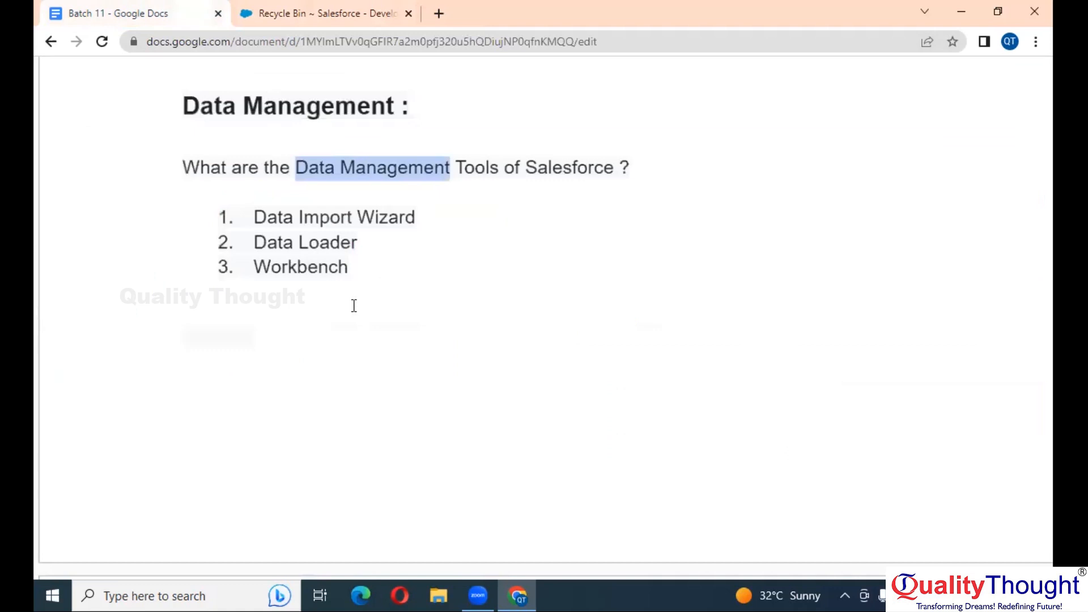
Below the tools list, add a 'Data Management :' heading with an indented 'Inserting the New Data' line
{"action": "left_click", "coordinate": [395, 270]}
{"action": "key", "text": "Return"}
{"action": "key", "text": "Return"}
{"action": "key", "text": "Return"}
{"action": "type", "text": "Data"}
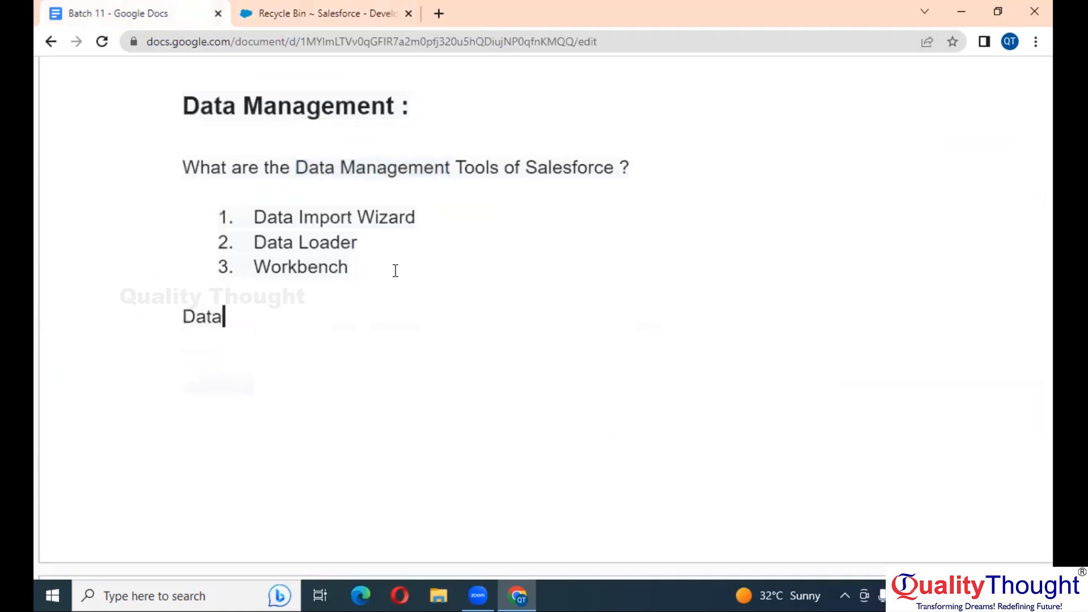
{"action": "type", "text": " Mana"}
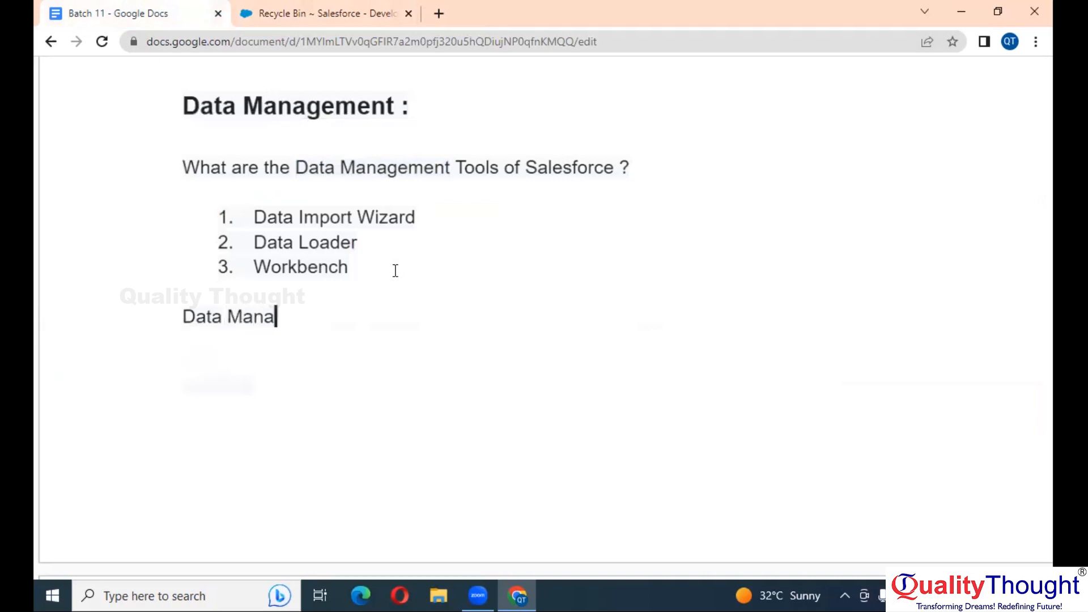
{"action": "type", "text": "gement :"}
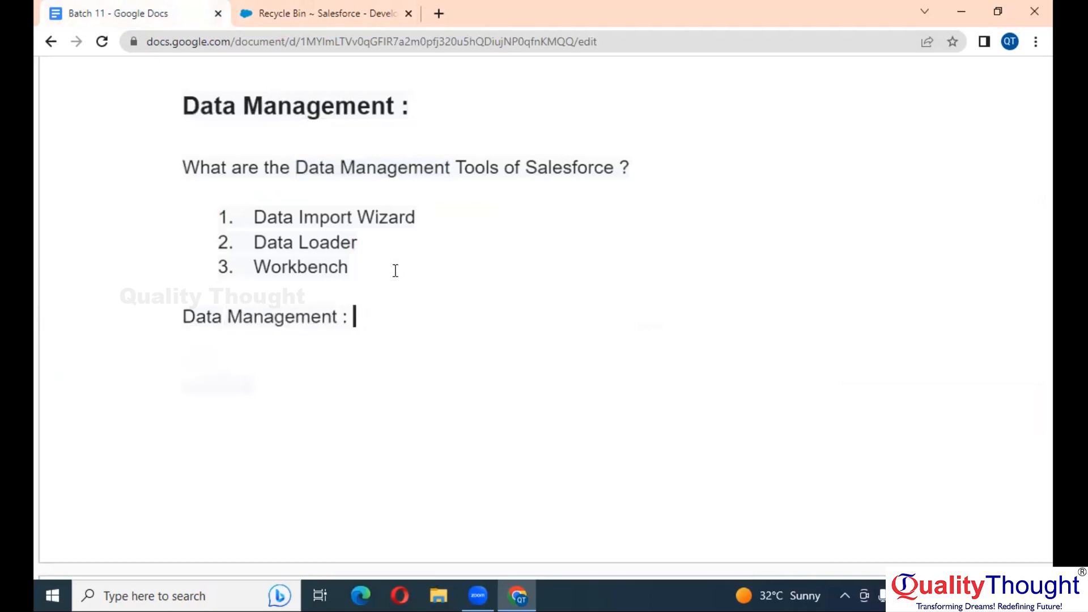
{"action": "key", "text": "Return"}
{"action": "key", "text": "Tab"}
{"action": "type", "text": "Inserting"}
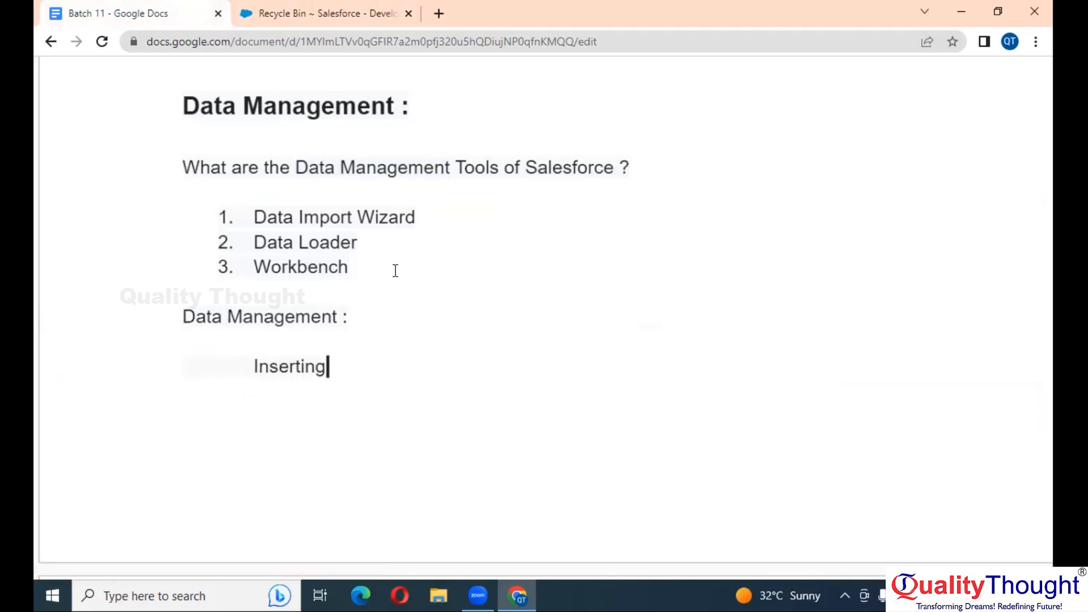
{"action": "type", "text": " th e New Data"}
Add a second indented line, 'Updating the Old Data'
{"action": "key", "text": "Return"}
{"action": "key", "text": "Tab"}
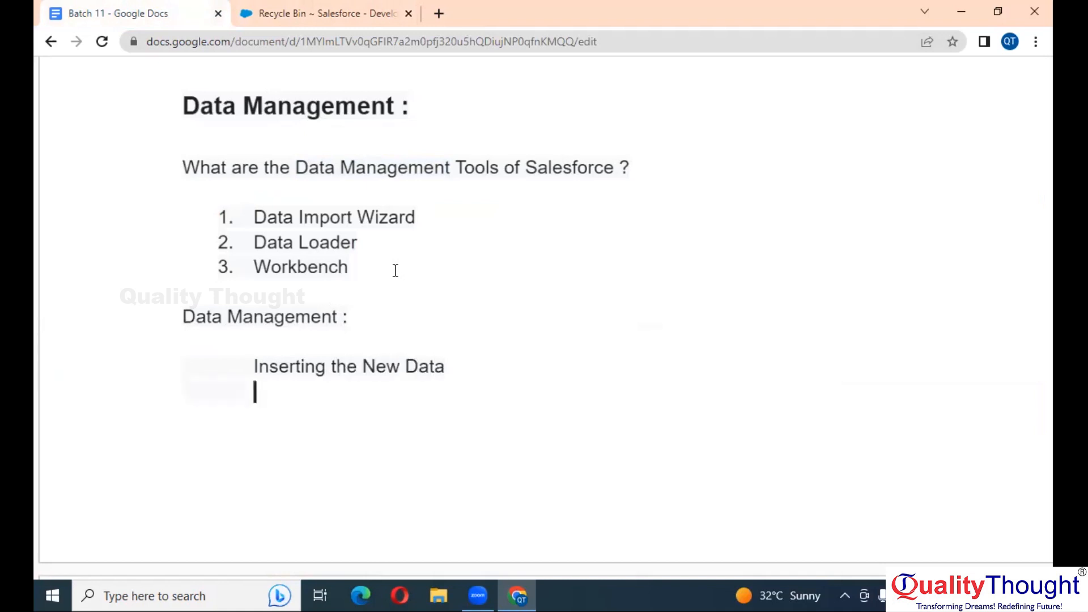
{"action": "type", "text": "Updae"}
{"action": "key", "text": "BackSpace"}
{"action": "type", "text": "t"}
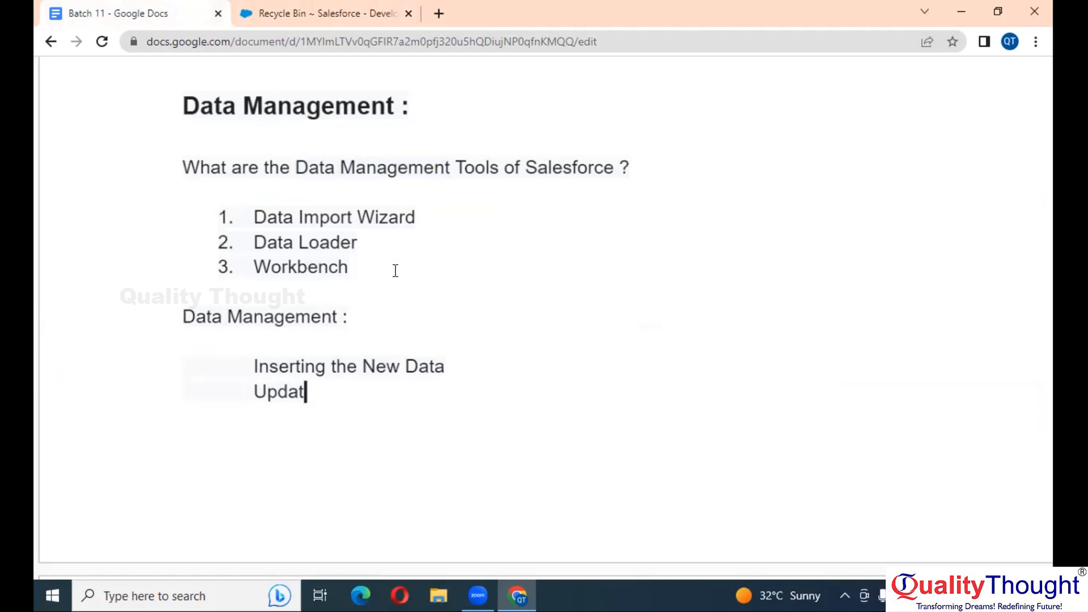
{"action": "type", "text": "ing the "}
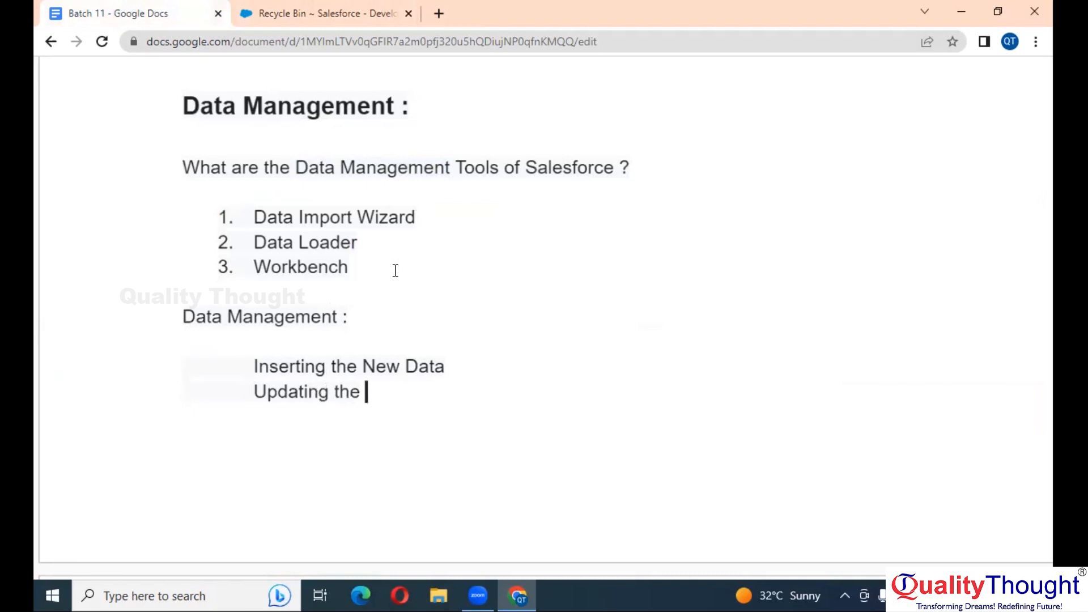
{"action": "type", "text": "Old Data"}
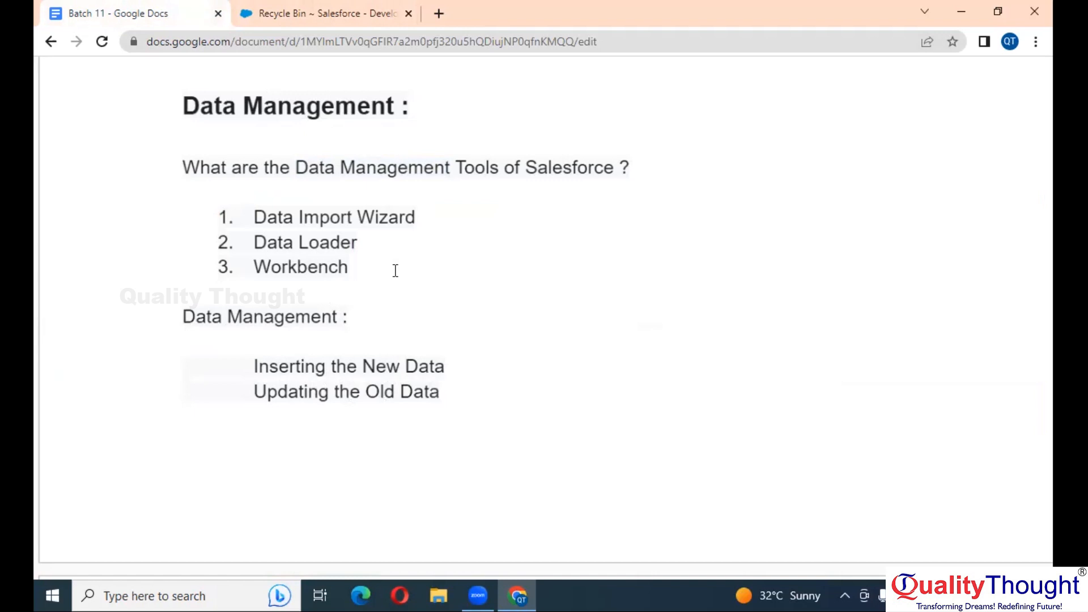
Turn the two lines into a numbered list starting at '1.', with Updating the Old Data as item 2
{"action": "scroll", "coordinate": [363, 271], "scroll_direction": "down", "scroll_amount": 2}
{"action": "left_click", "coordinate": [260, 316]}
{"action": "left_click", "coordinate": [249, 277]}
{"action": "type", "text": "1."}
{"action": "key", "text": "Down"}
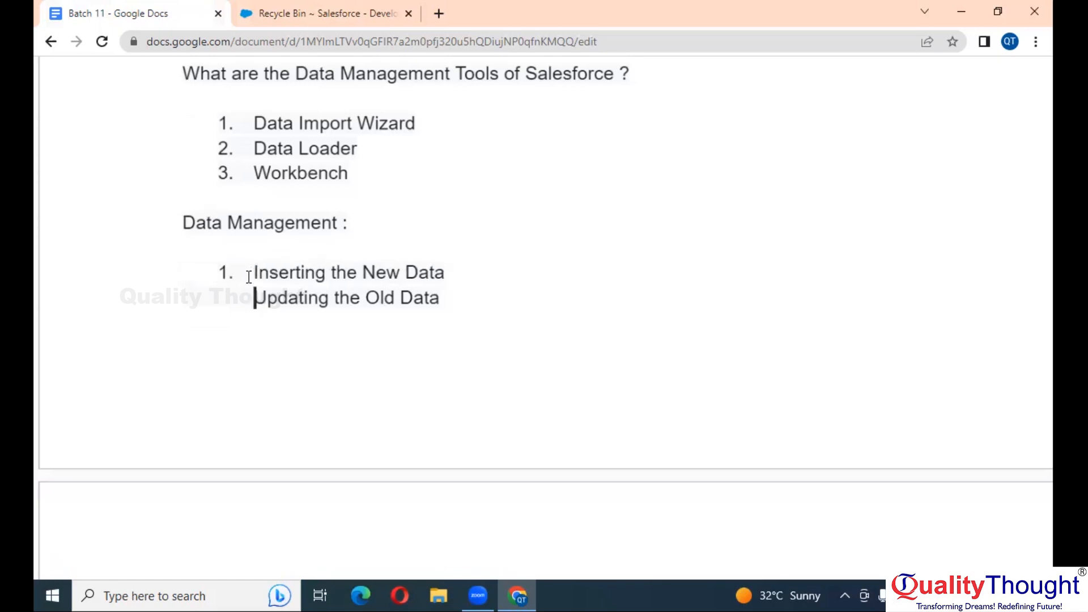
{"action": "key", "text": "BackSpace"}
{"action": "key", "text": "BackSpace"}
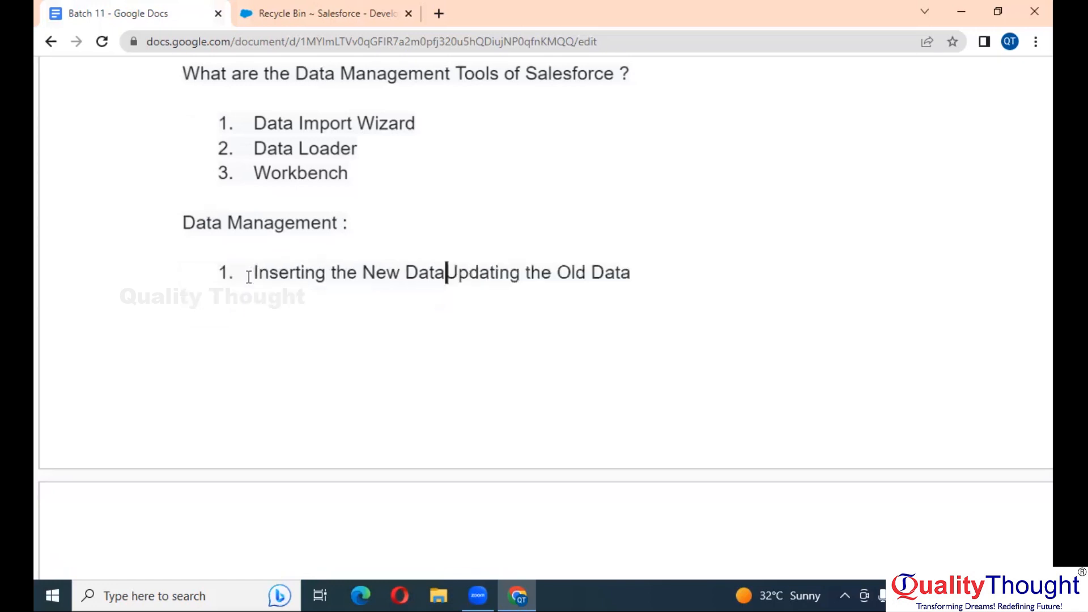
{"action": "key", "text": "Return"}
Add numbered items 3 'Deleting the Old Data' and 4 'Upsert =>'
{"action": "scroll", "coordinate": [247, 275], "scroll_direction": "down", "scroll_amount": 2}
{"action": "left_click", "coordinate": [470, 179]}
{"action": "key", "text": "Return"}
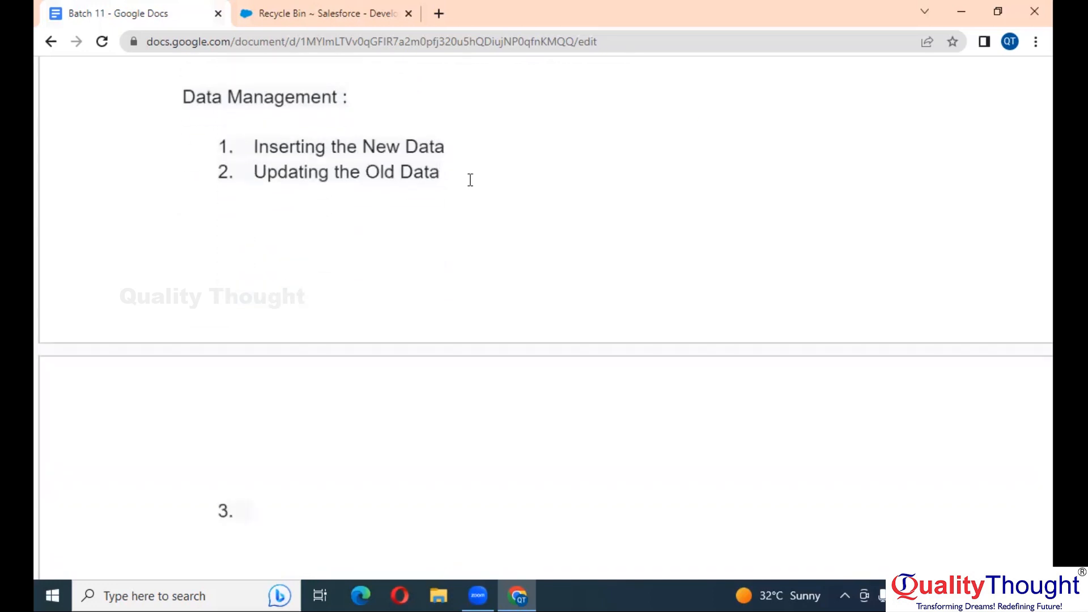
{"action": "type", "text": "Deleting"}
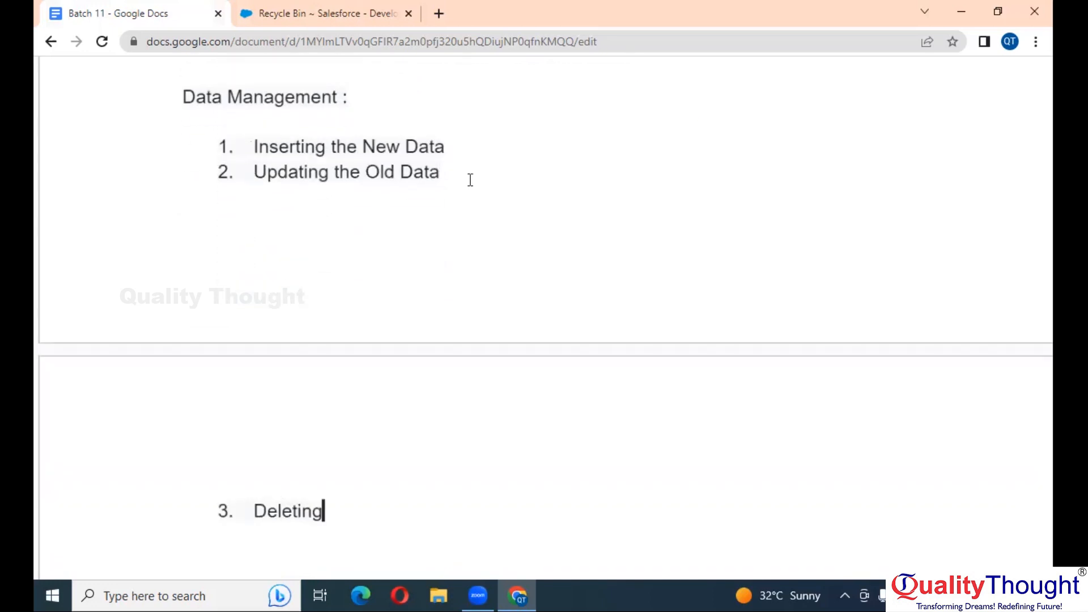
{"action": "type", "text": " the Old Data"}
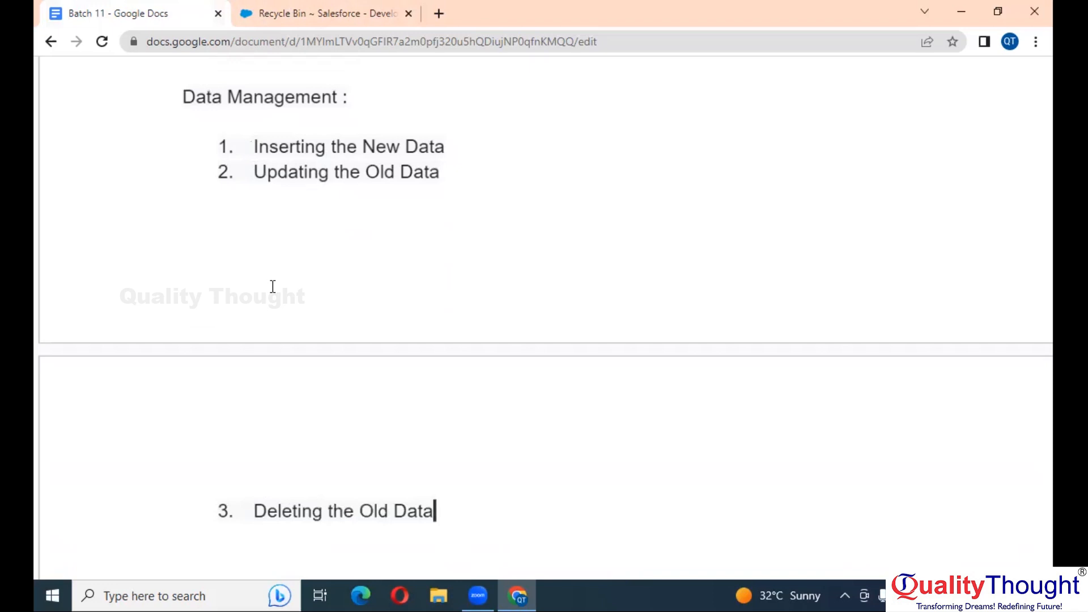
{"action": "key", "text": "Return"}
{"action": "type", "text": "Upsee"}
{"action": "key", "text": "BackSpace"}
{"action": "type", "text": "rt "}
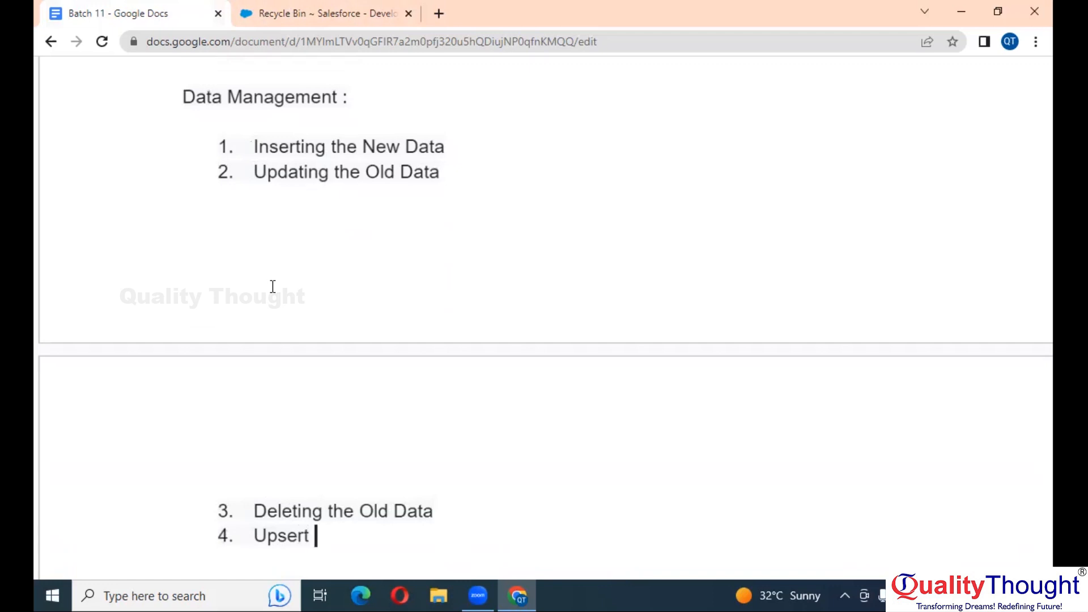
{"action": "type", "text": "=>"}
Complete item 4 as 'Upsert => insert and update' and add blank lines under the tools list
{"action": "scroll", "coordinate": [273, 287], "scroll_direction": "down", "scroll_amount": 1}
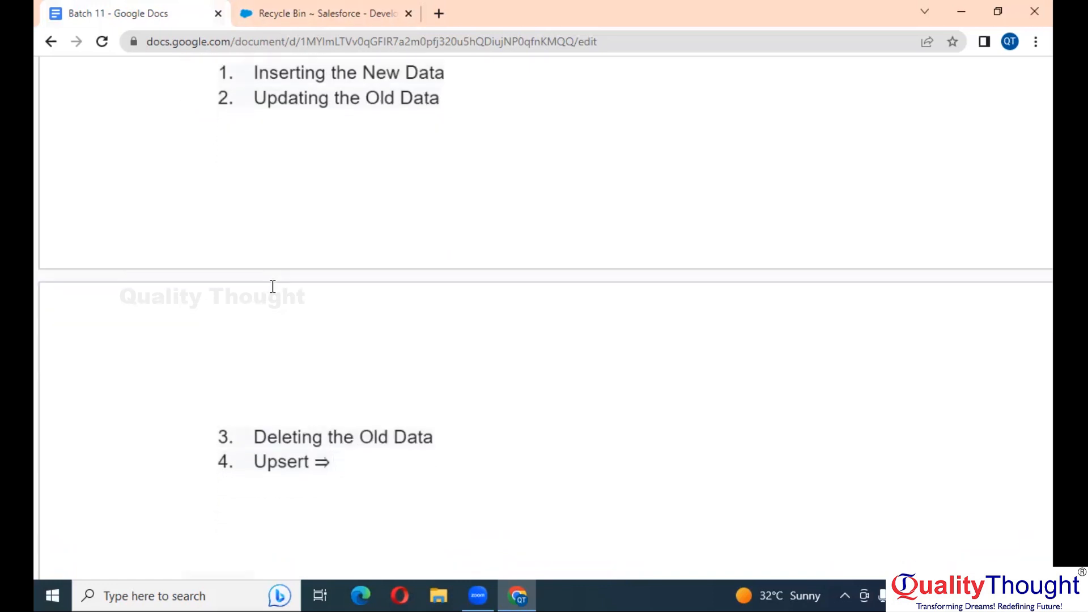
{"action": "scroll", "coordinate": [272, 287], "scroll_direction": "down", "scroll_amount": 1}
{"action": "type", "text": "i"}
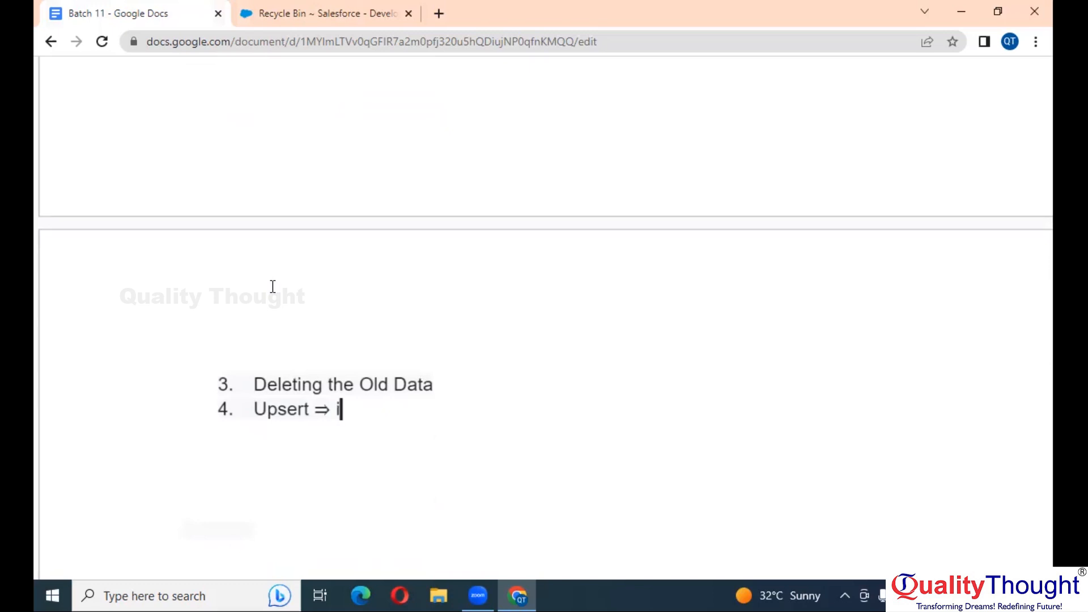
{"action": "type", "text": "nsert and u"}
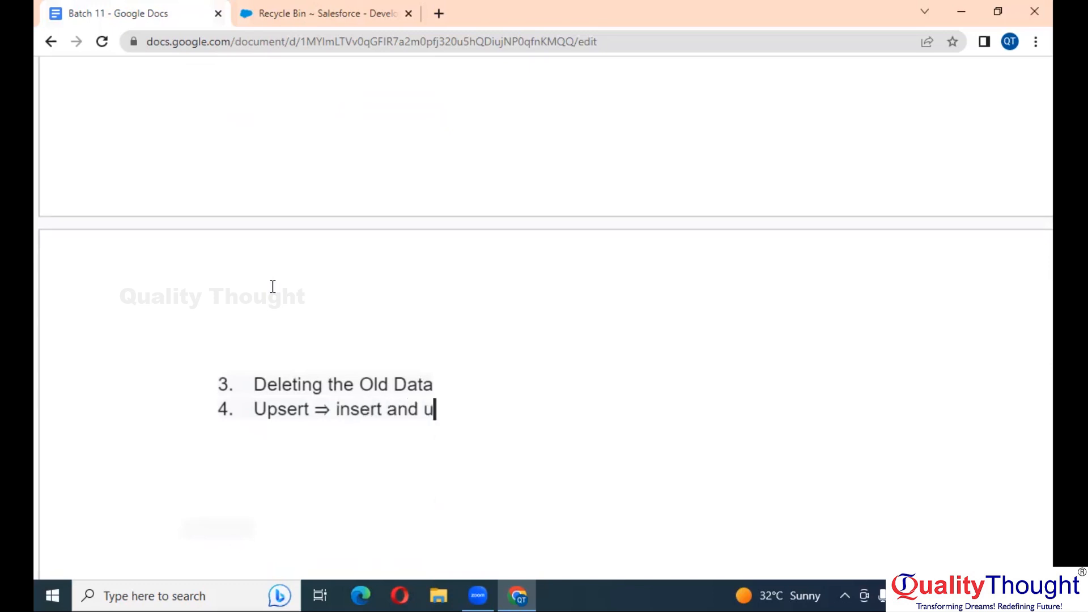
{"action": "type", "text": "pdate"}
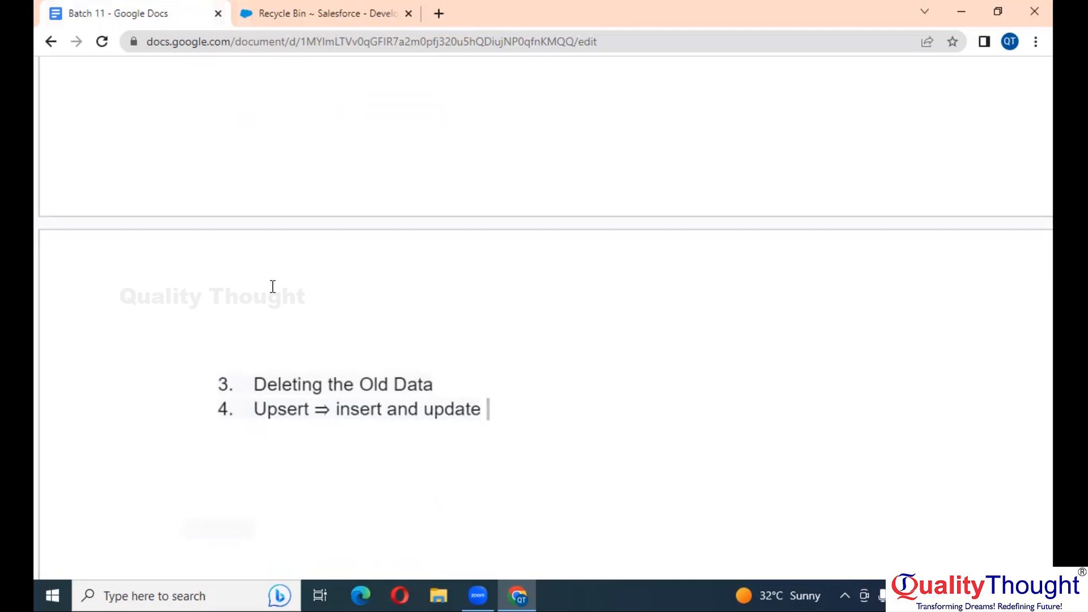
{"action": "scroll", "coordinate": [272, 288], "scroll_direction": "up", "scroll_amount": 5}
{"action": "left_click", "coordinate": [184, 252]}
{"action": "key", "text": "Return"}
{"action": "key", "text": "Return"}
{"action": "key", "text": "Return"}
{"action": "key", "text": "Return"}
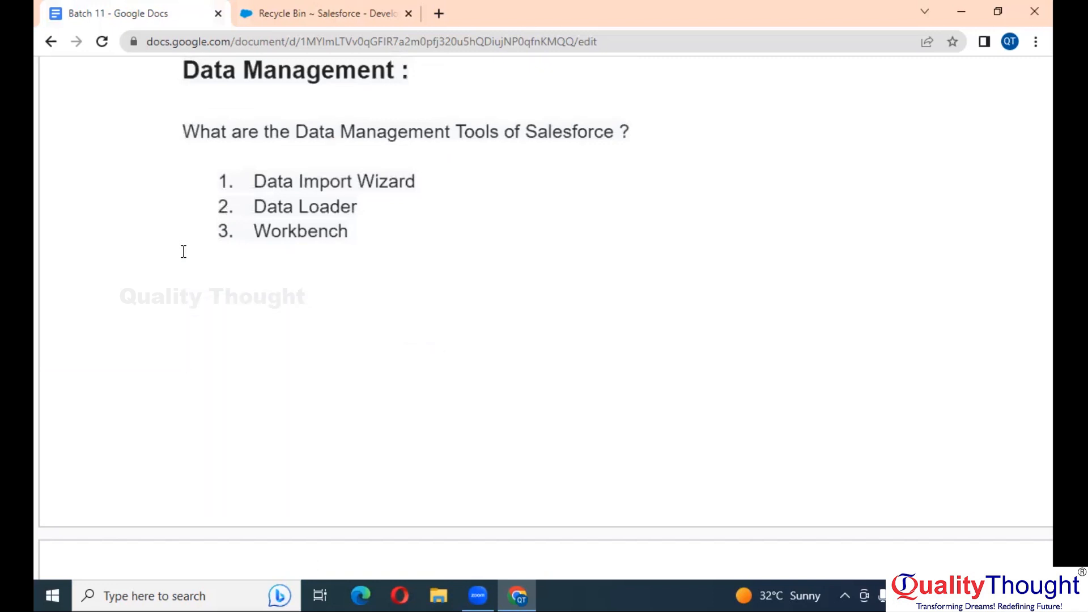
Add an empty, un-numbered line after item 4 of the operations list
{"action": "scroll", "coordinate": [183, 251], "scroll_direction": "down", "scroll_amount": 7}
{"action": "left_click", "coordinate": [400, 294]}
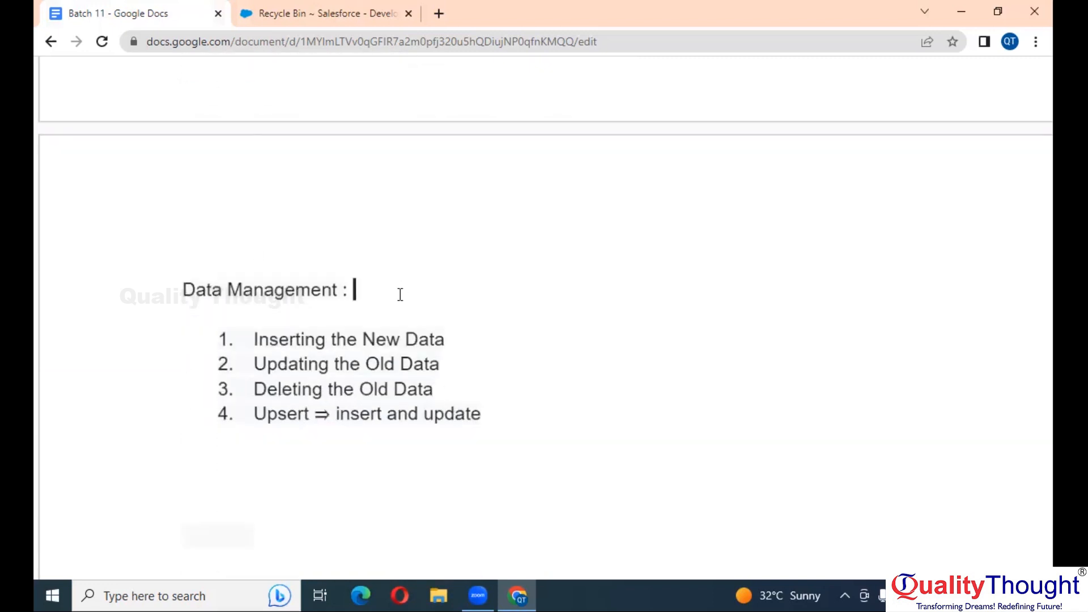
{"action": "scroll", "coordinate": [400, 294], "scroll_direction": "down", "scroll_amount": 1}
{"action": "left_click_drag", "start_coordinate": [259, 317], "coordinate": [498, 400]}
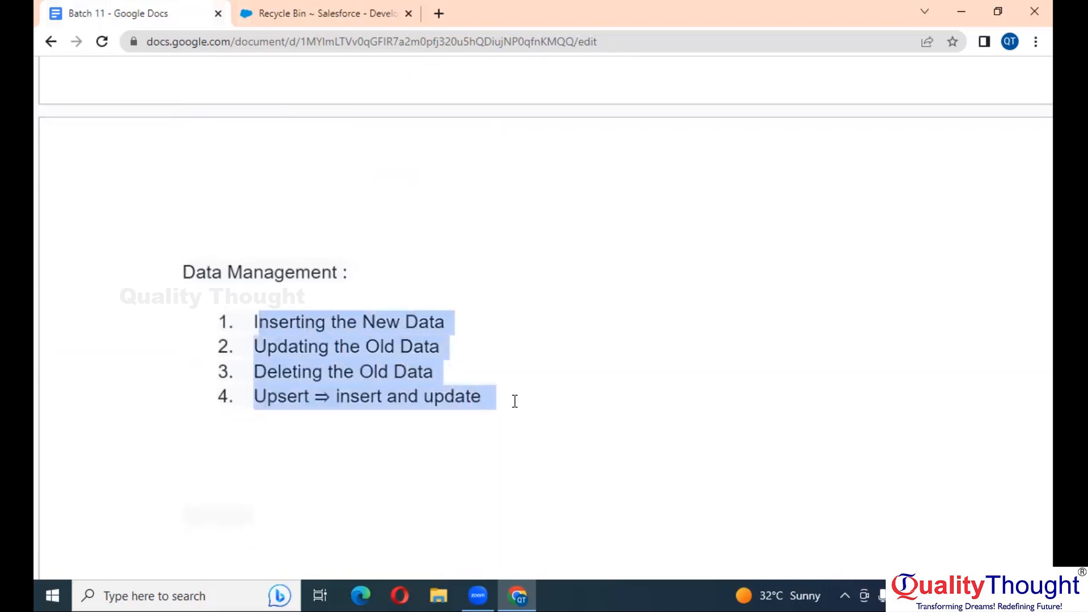
{"action": "left_click", "coordinate": [511, 401]}
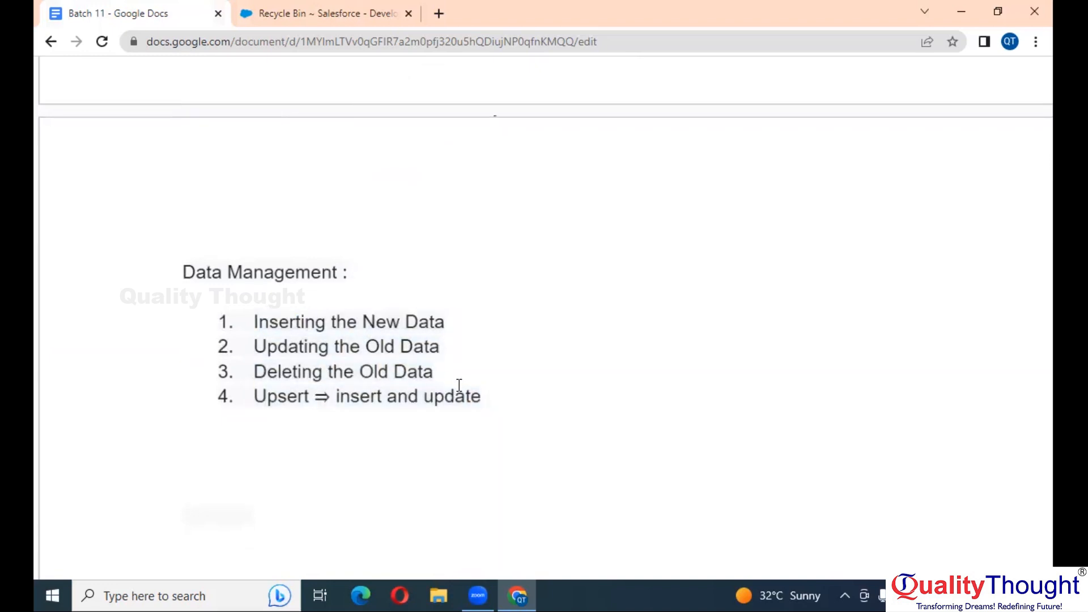
{"action": "key", "text": "Return"}
{"action": "key", "text": "BackSpace"}
Start an explanation after Data Import Wizard by typing '==> You'
{"action": "scroll", "coordinate": [458, 386], "scroll_direction": "down", "scroll_amount": 1}
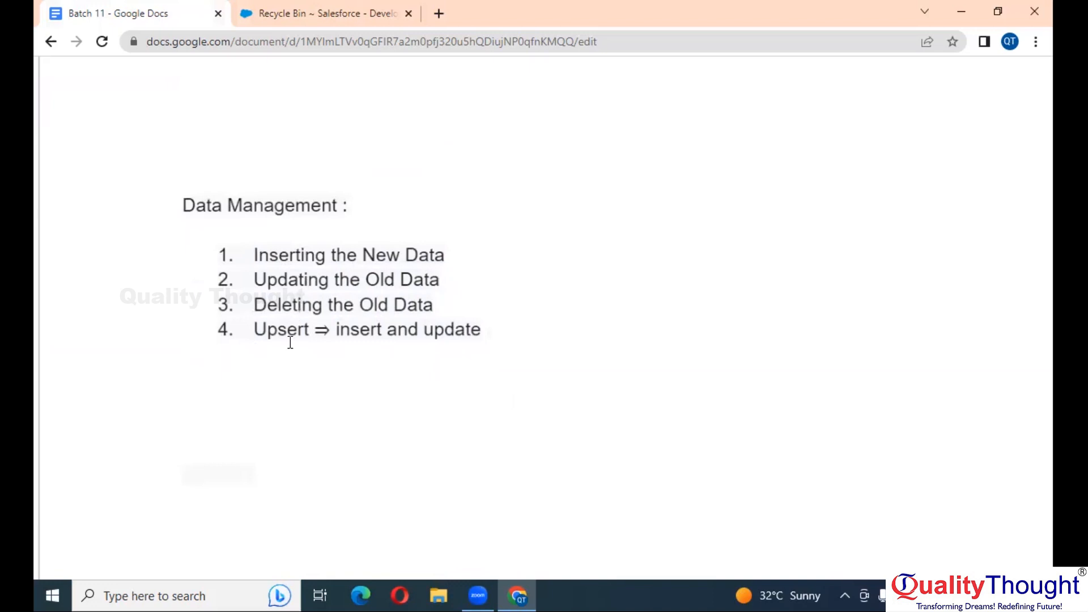
{"action": "left_click", "coordinate": [600, 300]}
{"action": "scroll", "coordinate": [601, 301], "scroll_direction": "up", "scroll_amount": 5}
{"action": "scroll", "coordinate": [601, 301], "scroll_direction": "up", "scroll_amount": 1}
{"action": "left_click", "coordinate": [327, 282]}
{"action": "left_click", "coordinate": [325, 315]}
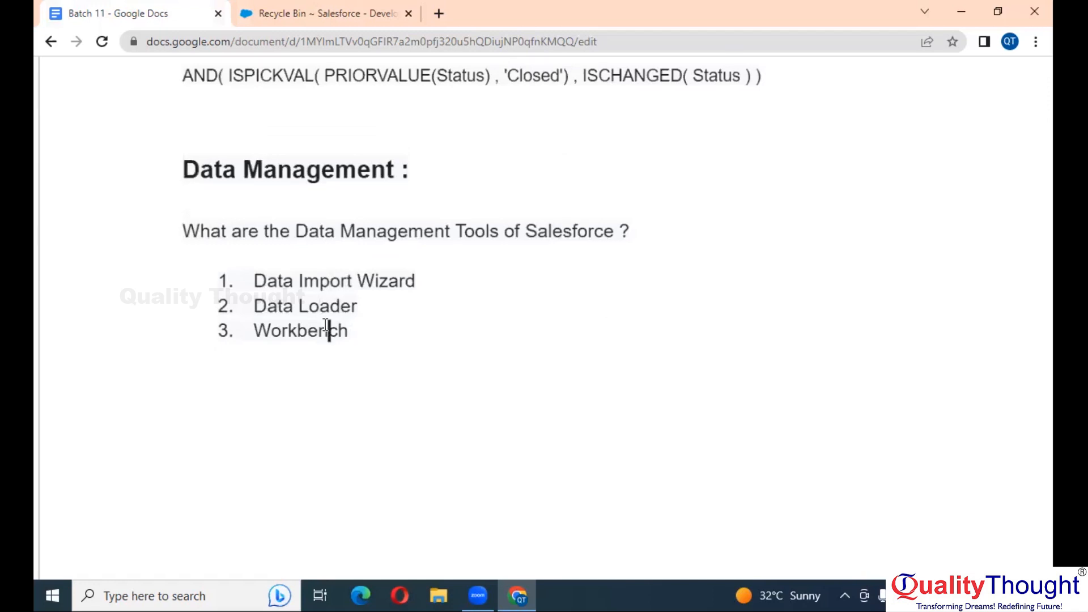
{"action": "double_click", "coordinate": [329, 330]}
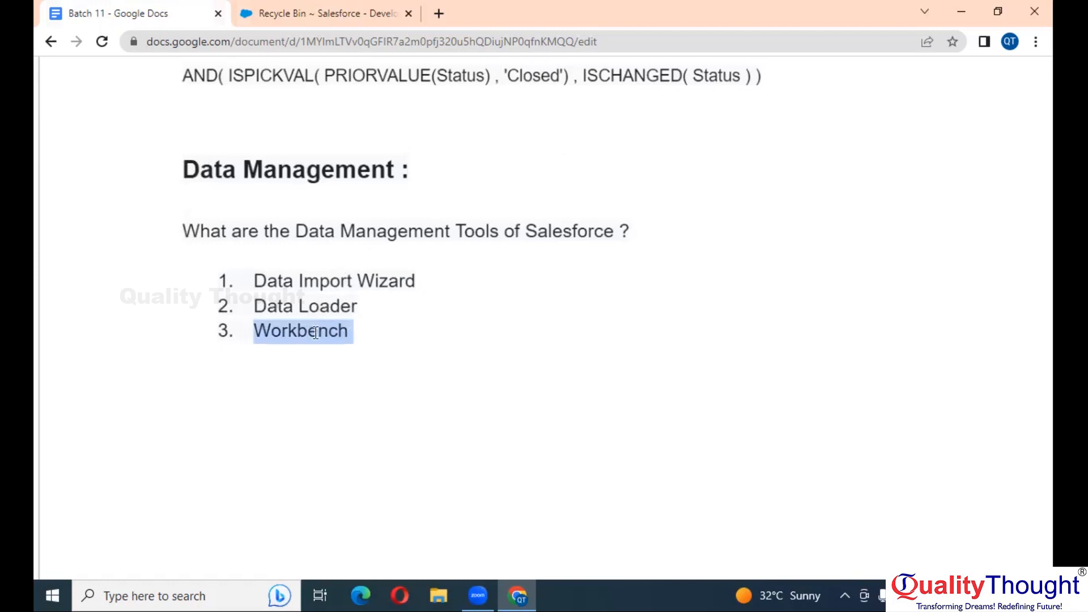
{"action": "left_click", "coordinate": [416, 332]}
{"action": "left_click", "coordinate": [428, 282]}
{"action": "type", "text": "==>"}
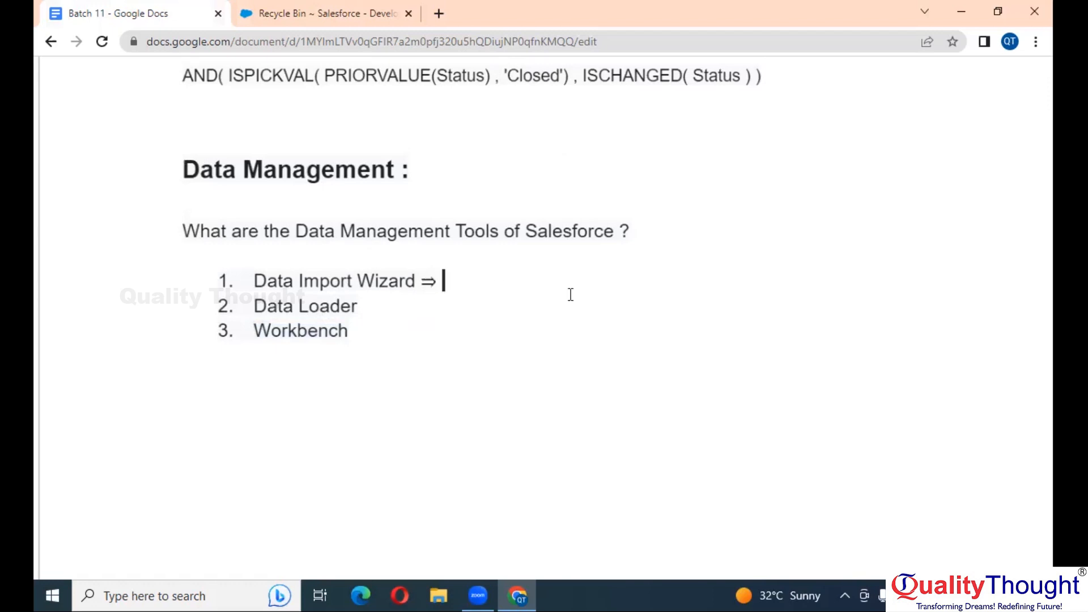
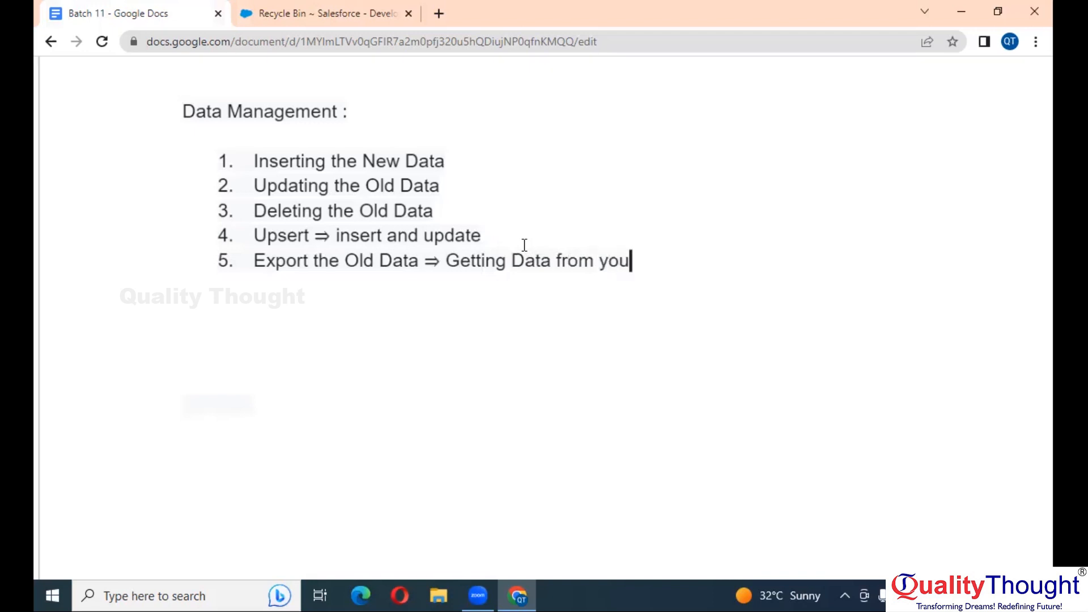
Finish item 5 so it reads 'Getting Data from the Org.'
{"action": "type", "text": "R"}
{"action": "key", "text": "BackSpace"}
{"action": "key", "text": "BackSpace"}
{"action": "key", "text": "BackSpace"}
{"action": "key", "text": "BackSpace"}
{"action": "key", "text": "BackSpace"}
{"action": "key", "text": "BackSpace"}
{"action": "key", "text": "BackSpace"}
{"action": "type", "text": "the Org."}
Append '==> Inserting Data into the Org' to the end of item 1
{"action": "left_click", "coordinate": [473, 164]}
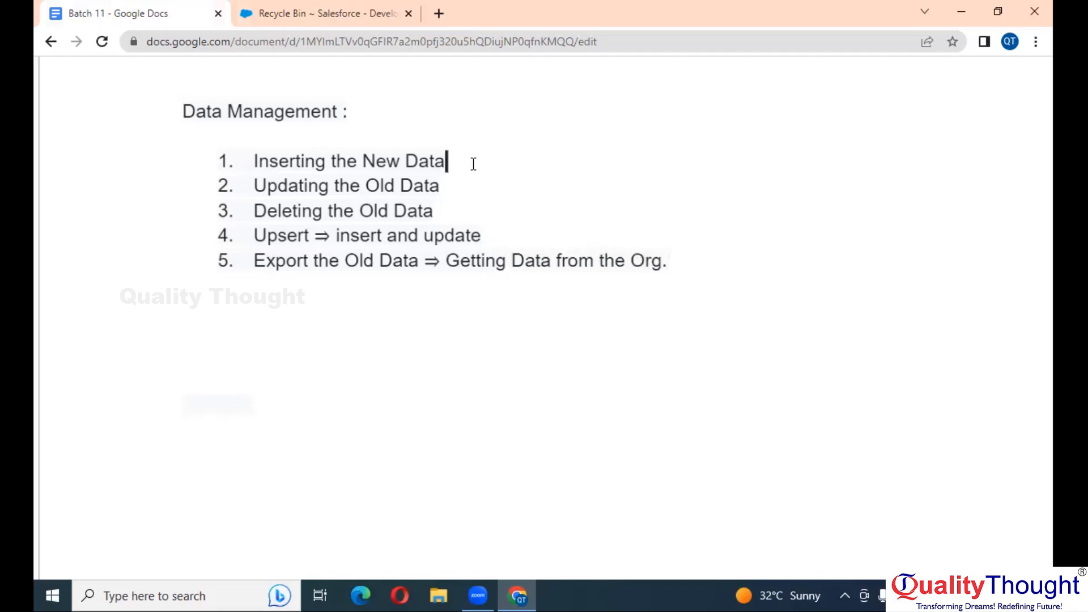
{"action": "type", "text": "=="}
{"action": "type", "text": "> "}
{"action": "type", "text": "I"}
{"action": "type", "text": "nserting "}
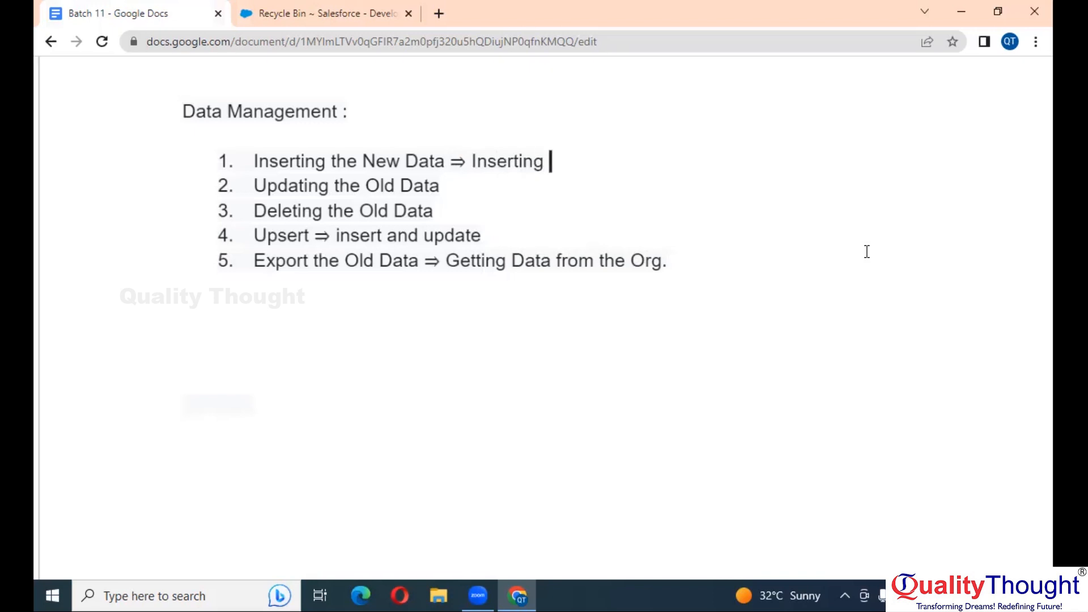
{"action": "type", "text": "Data "}
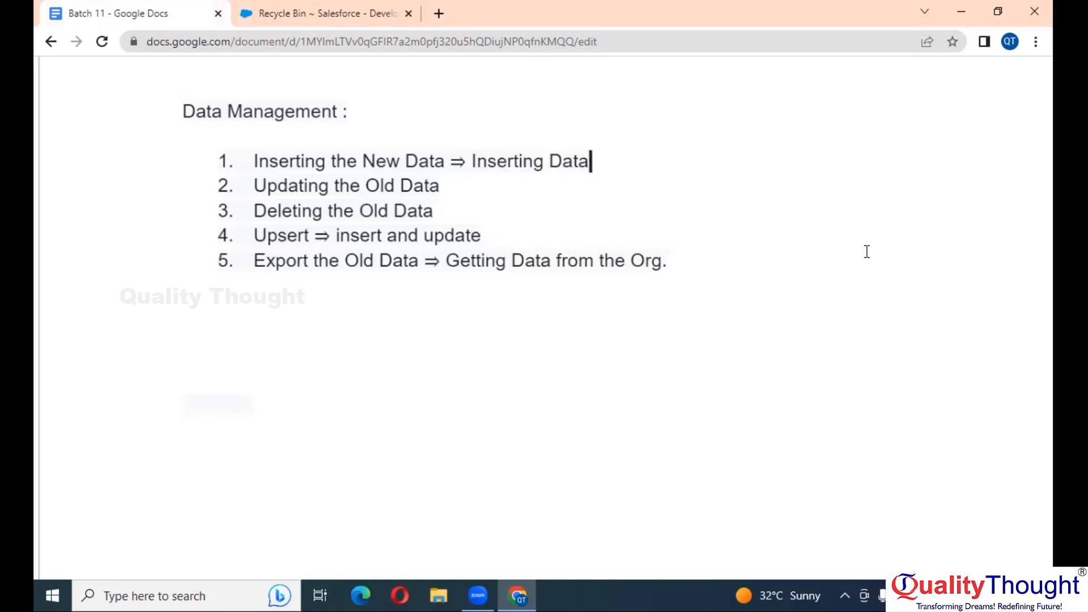
{"action": "type", "text": "into Y"}
{"action": "key", "text": "BackSpace"}
{"action": "type", "text": "the Org"}
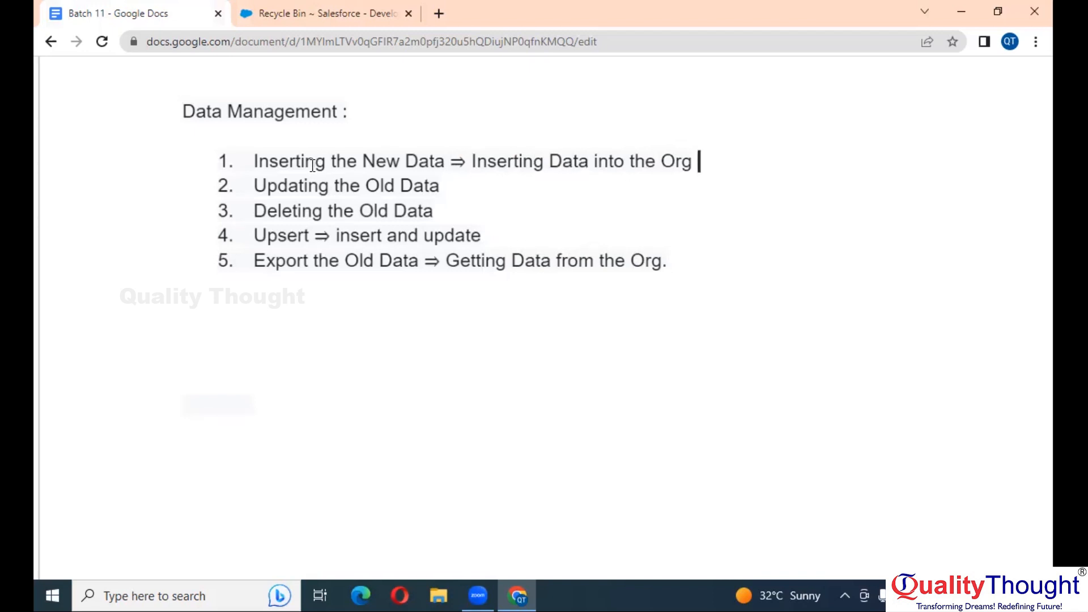
{"action": "left_click", "coordinate": [321, 7]}
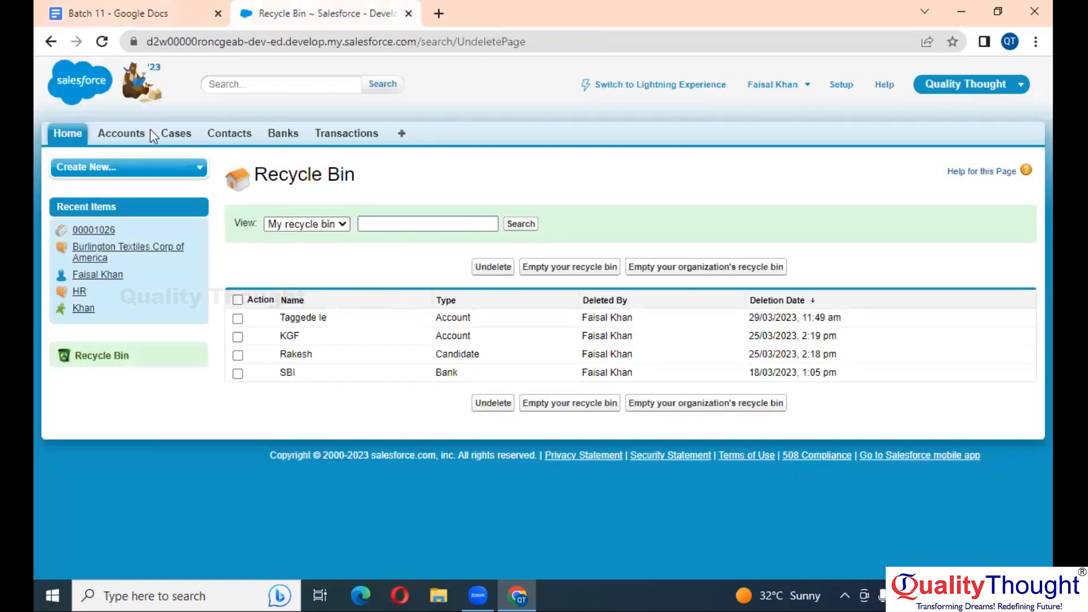
Look over the Salesforce Accounts home page, then return to the Batch 11 notes document
{"action": "left_click", "coordinate": [138, 140]}
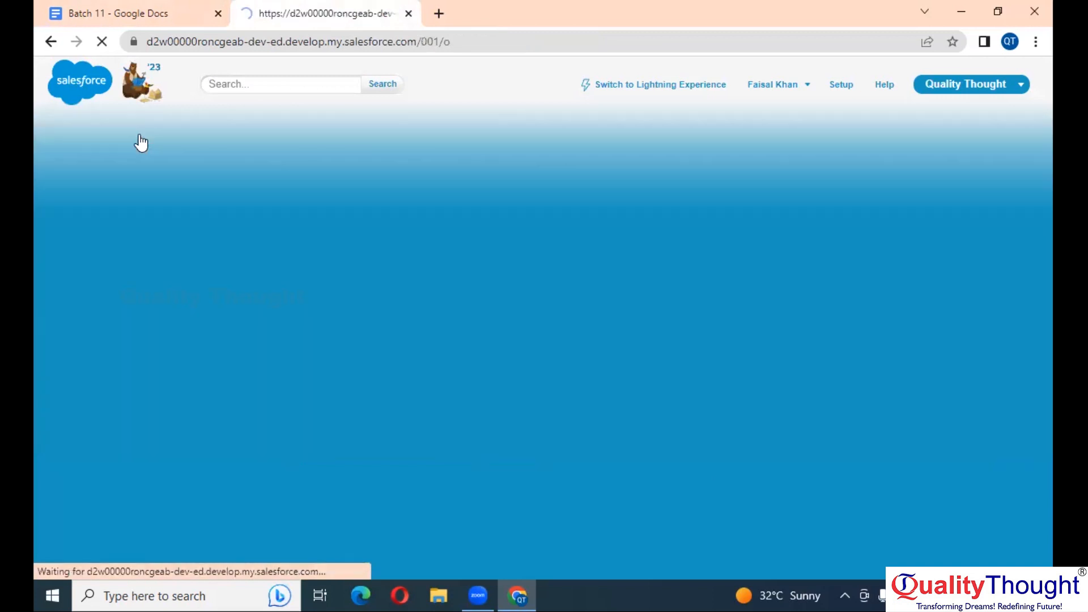
{"action": "scroll", "coordinate": [396, 368], "scroll_direction": "down", "scroll_amount": 3}
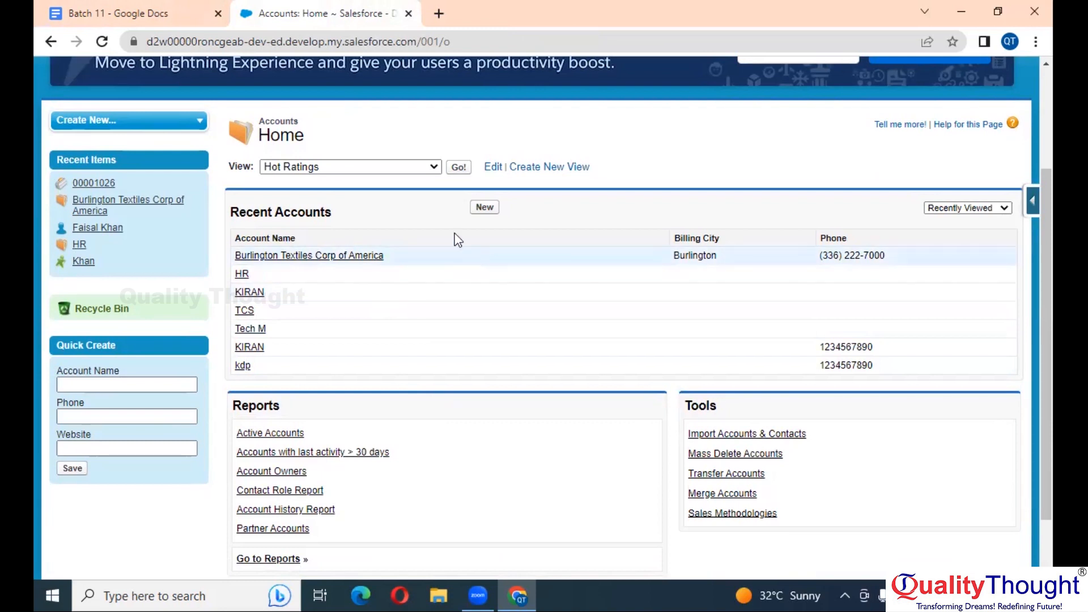
{"action": "scroll", "coordinate": [413, 219], "scroll_direction": "up", "scroll_amount": 3}
{"action": "left_click", "coordinate": [146, 5]}
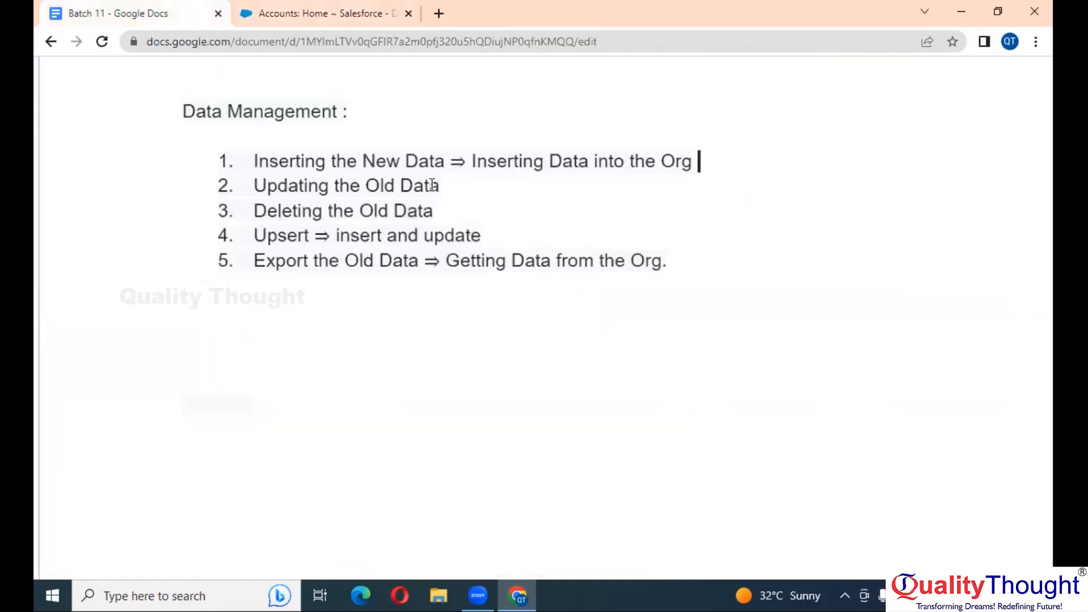
Add ', Export, Export All' after Upsert in Data Loader's capability line
{"action": "scroll", "coordinate": [615, 243], "scroll_direction": "up", "scroll_amount": 4}
{"action": "scroll", "coordinate": [616, 243], "scroll_direction": "down", "scroll_amount": 10}
{"action": "scroll", "coordinate": [615, 243], "scroll_direction": "up", "scroll_amount": 1}
{"action": "left_click", "coordinate": [743, 211]}
{"action": "type", "text": "Export"}
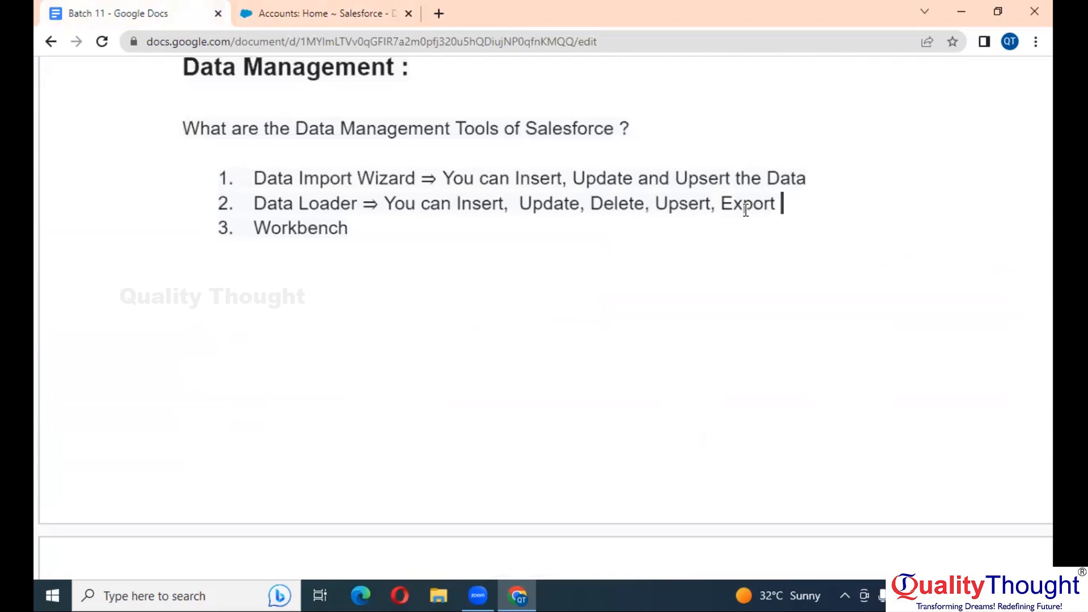
{"action": "key", "text": "BackSpace"}
{"action": "type", "text": ", ExportAll"}
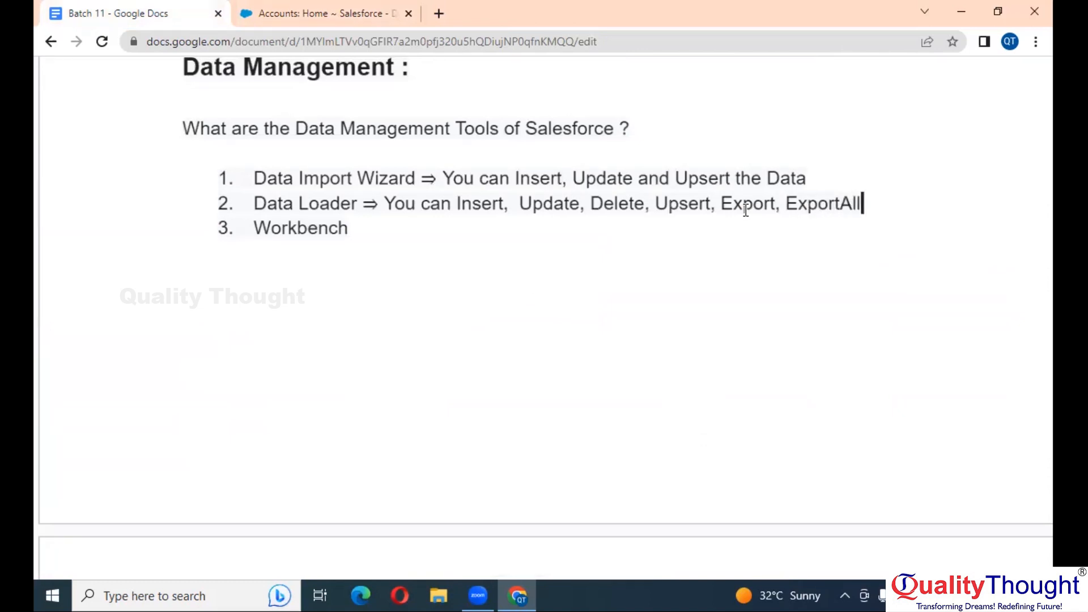
{"action": "key", "text": "Left"}
{"action": "key", "text": "Left"}
{"action": "key", "text": "Left"}
{"action": "left_click_drag", "start_coordinate": [867, 204], "coordinate": [723, 210]}
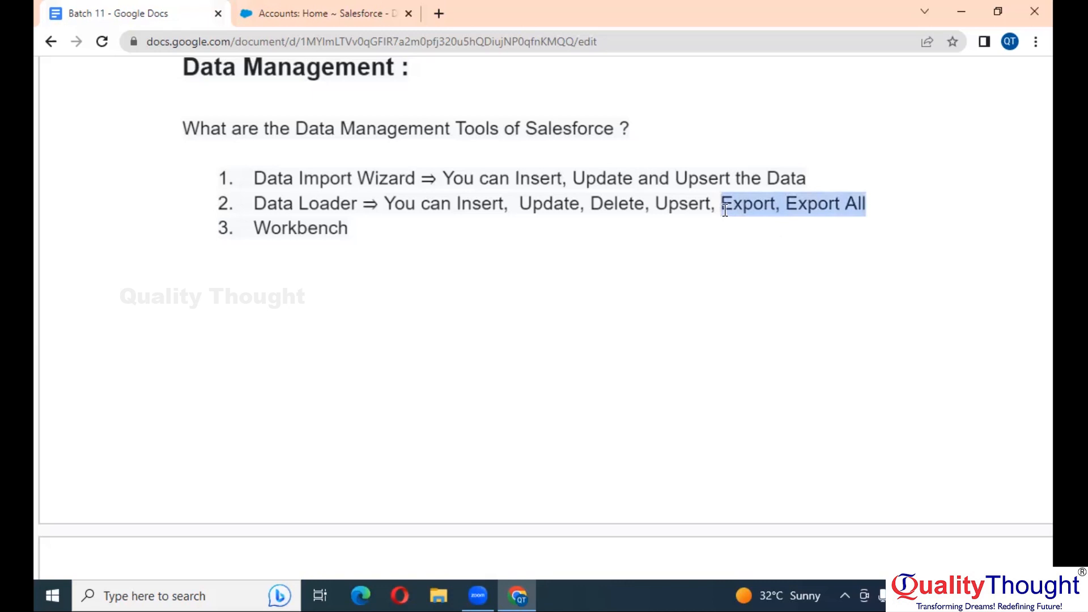
{"action": "left_click", "coordinate": [872, 205]}
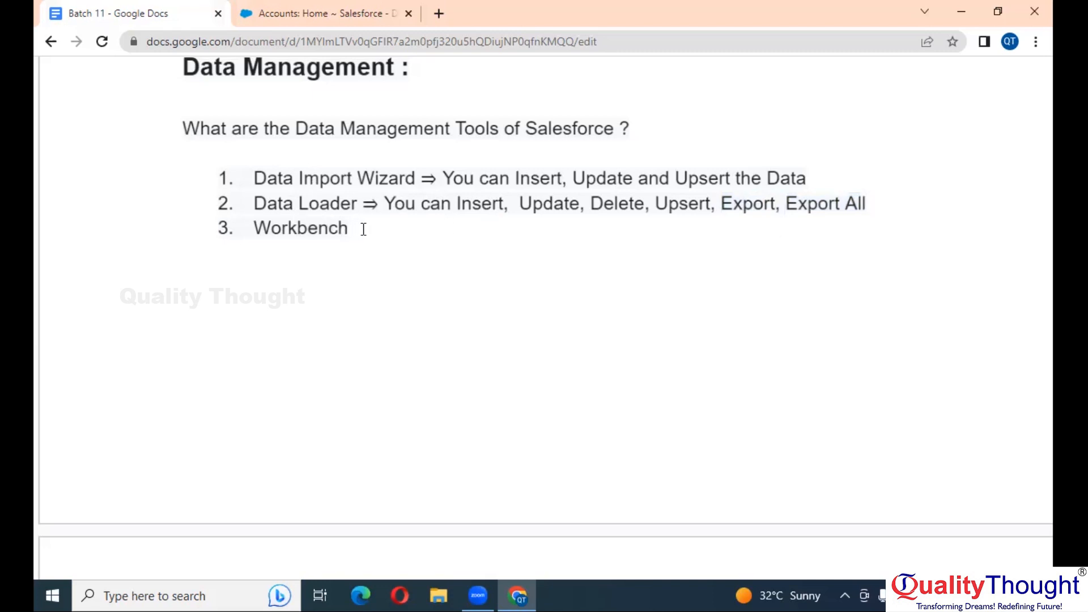
{"action": "type", "text": "th"}
{"action": "type", "text": "e"}
{"action": "key", "text": "BackSpace"}
{"action": "key", "text": "BackSpace"}
{"action": "key", "text": "BackSpace"}
Add '=>' after Workbench and select Data Loader's capability text
{"action": "left_click", "coordinate": [368, 227]}
{"action": "type", "text": "=>"}
{"action": "left_click_drag", "start_coordinate": [387, 206], "coordinate": [873, 202]}
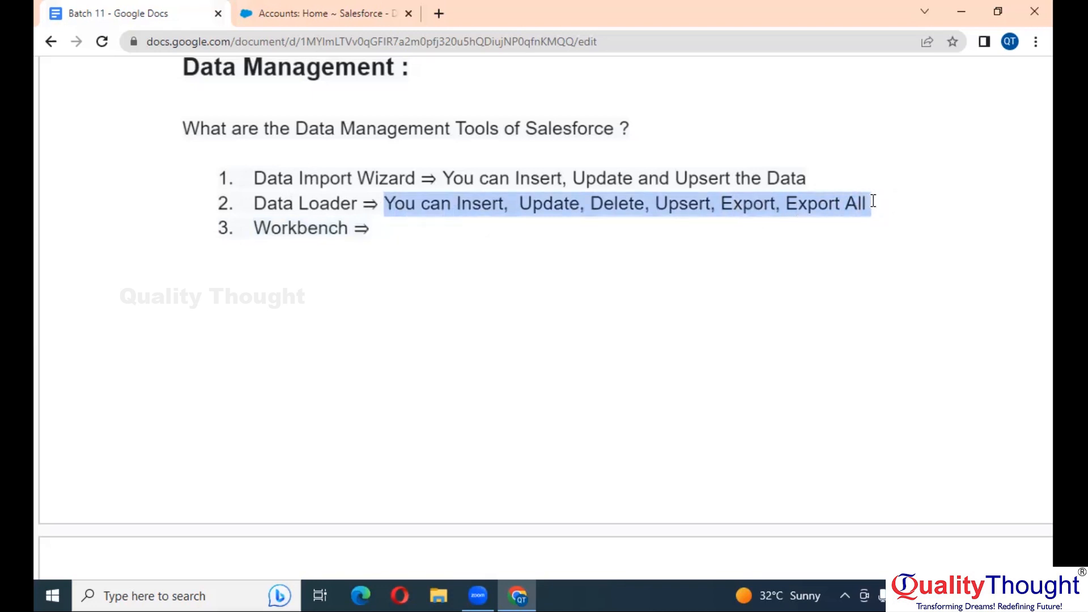
Copy Data Loader's capabilities after 'Workbench =>'
{"action": "key", "text": "ctrl+c"}
{"action": "key", "text": "Down"}
{"action": "key", "text": "ctrl+v"}
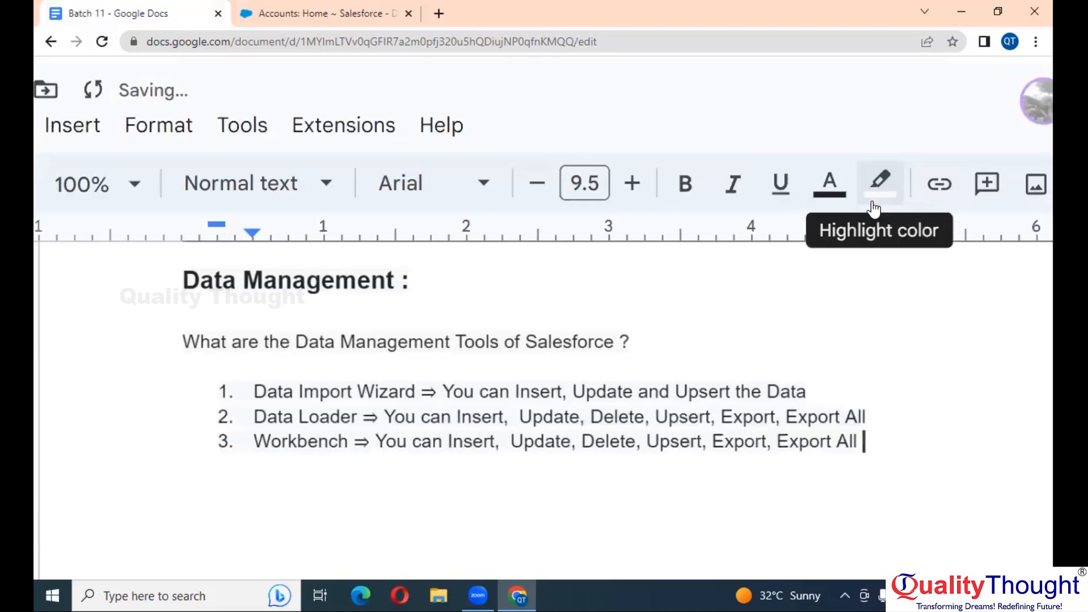
{"action": "scroll", "coordinate": [875, 209], "scroll_direction": "right", "scroll_amount": 1}
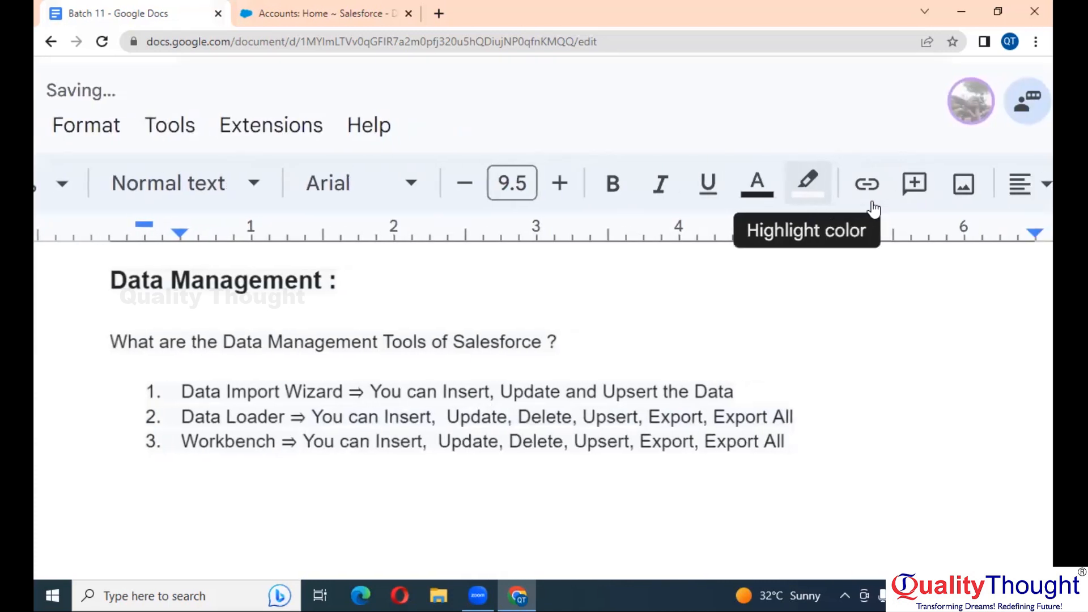
{"action": "scroll", "coordinate": [745, 379], "scroll_direction": "down", "scroll_amount": 1}
Tag item 1, Data Import Wizard, with '=> Internal Application'
{"action": "left_click", "coordinate": [745, 379]}
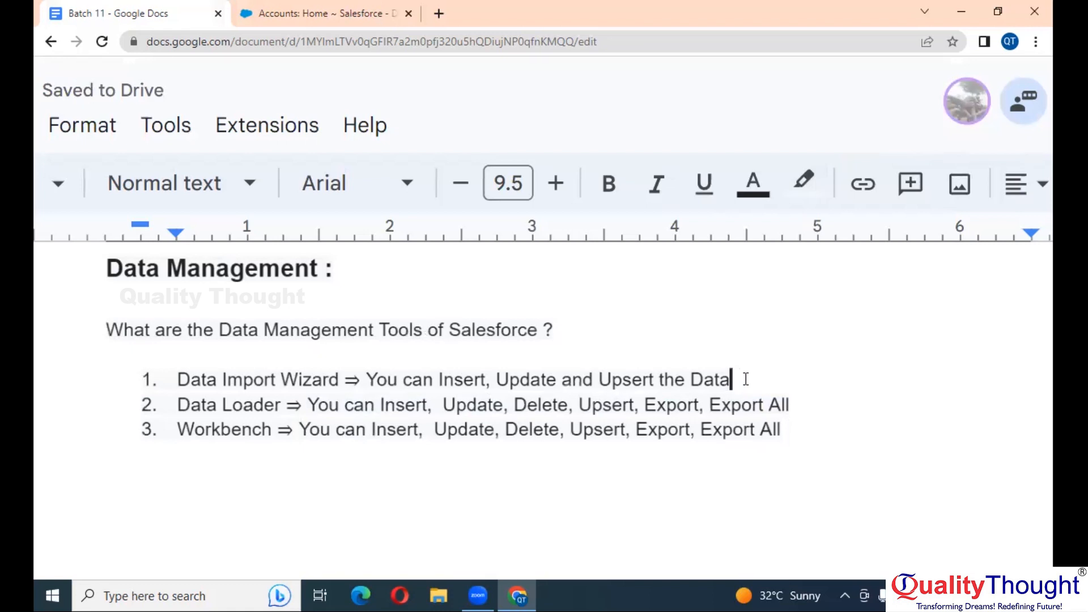
{"action": "key", "text": "Tab"}
{"action": "key", "text": "Tab"}
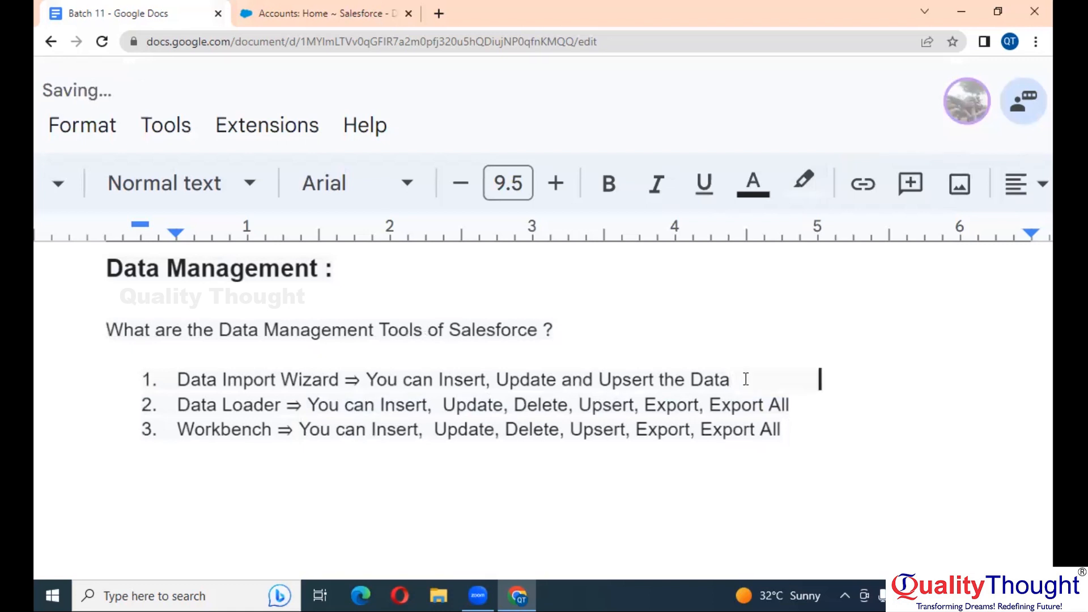
{"action": "type", "text": "=> "}
{"action": "type", "text": "Ins"}
{"action": "key", "text": "BackSpace"}
{"action": "type", "text": "ter"}
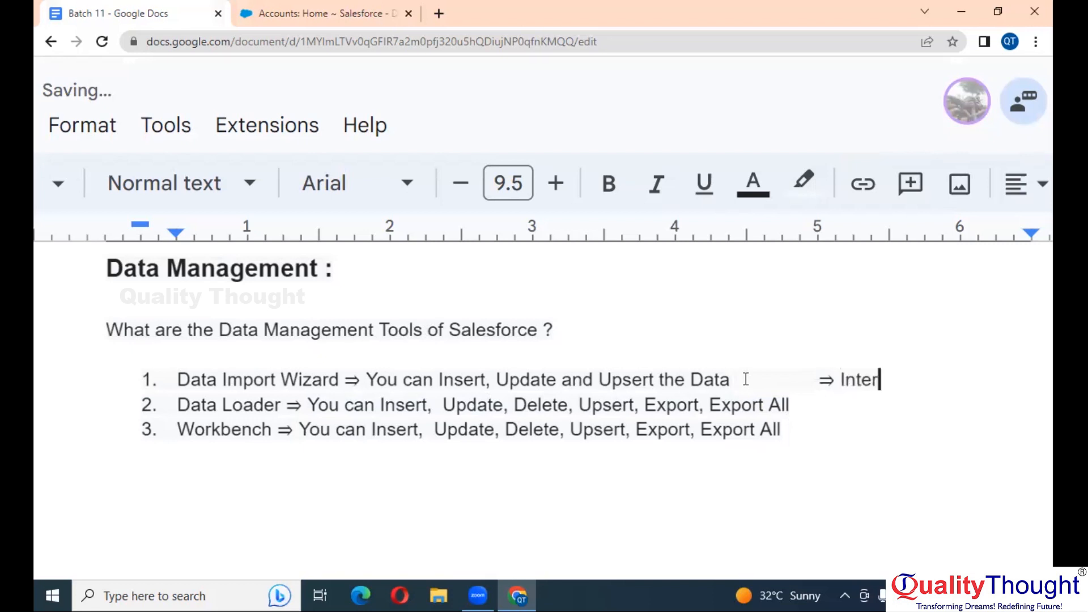
{"action": "type", "text": "nal Applica"}
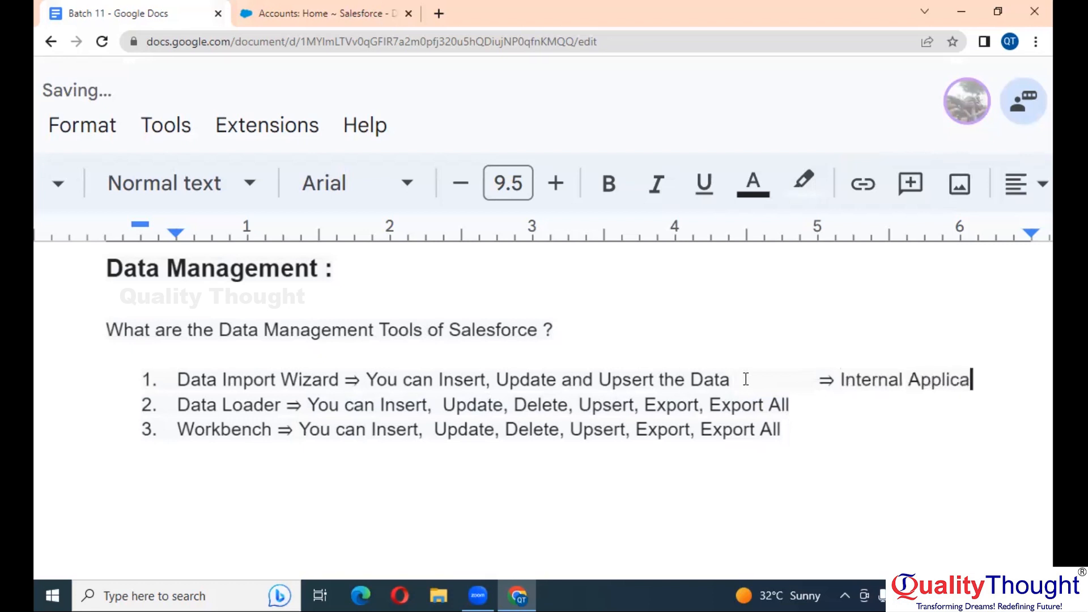
{"action": "type", "text": "tion"}
Tag items 2 and 3, Data Loader and Workbench, with '==> External Application'
{"action": "key", "text": "Down"}
{"action": "key", "text": "Tab"}
{"action": "type", "text": "==> "}
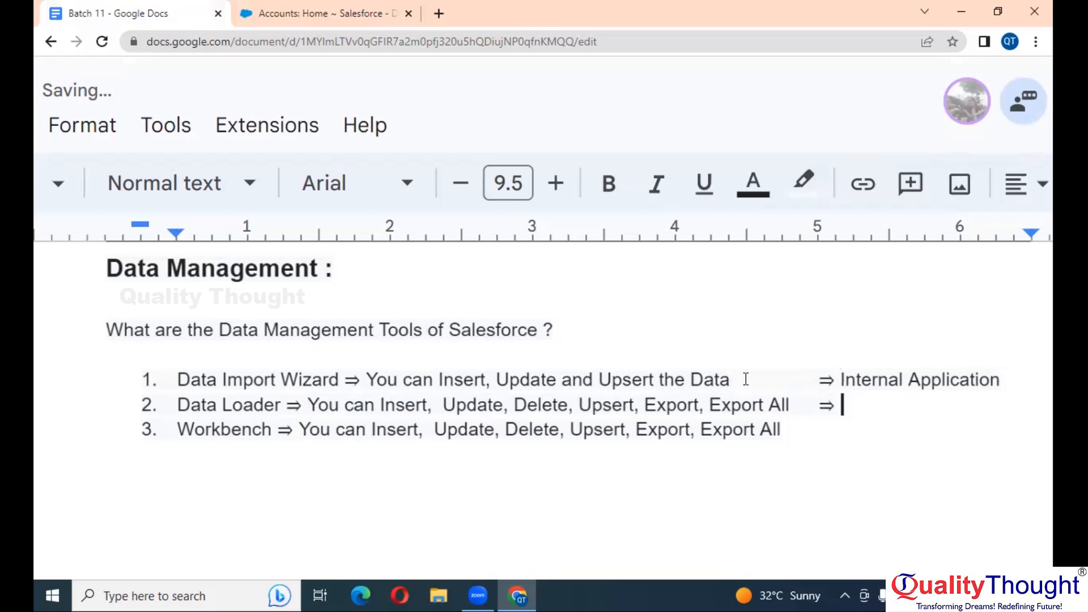
{"action": "type", "text": "Exter"}
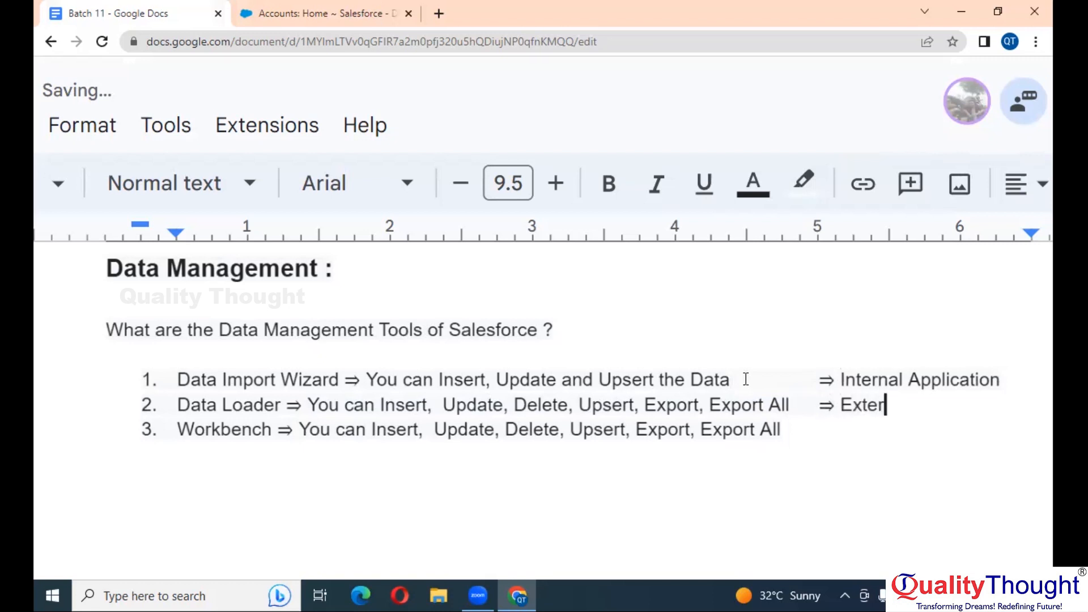
{"action": "type", "text": "nal Applic"}
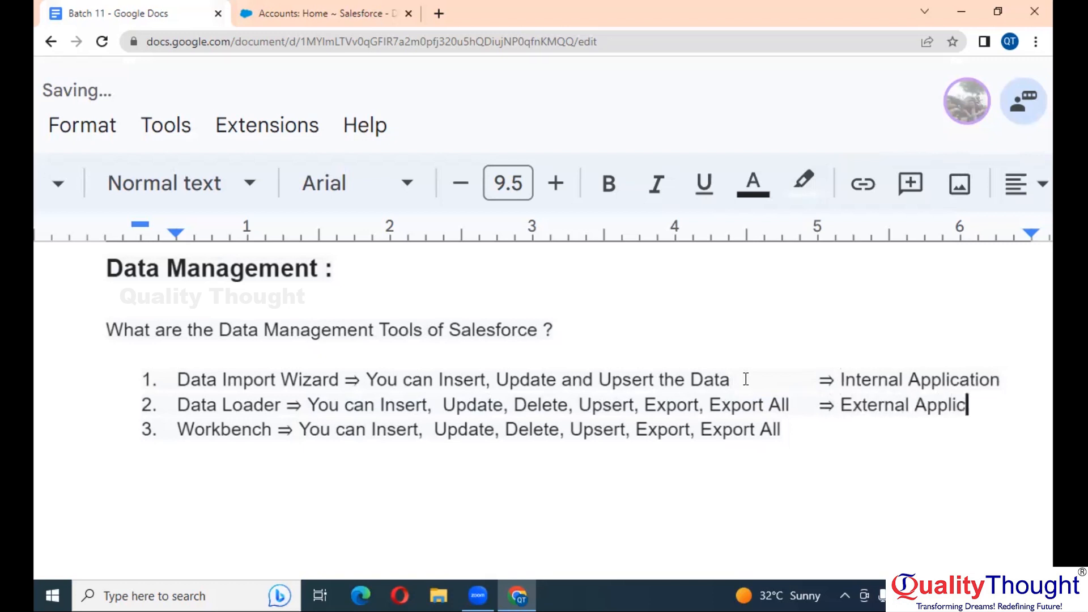
{"action": "type", "text": "ation"}
{"action": "key", "text": "Down"}
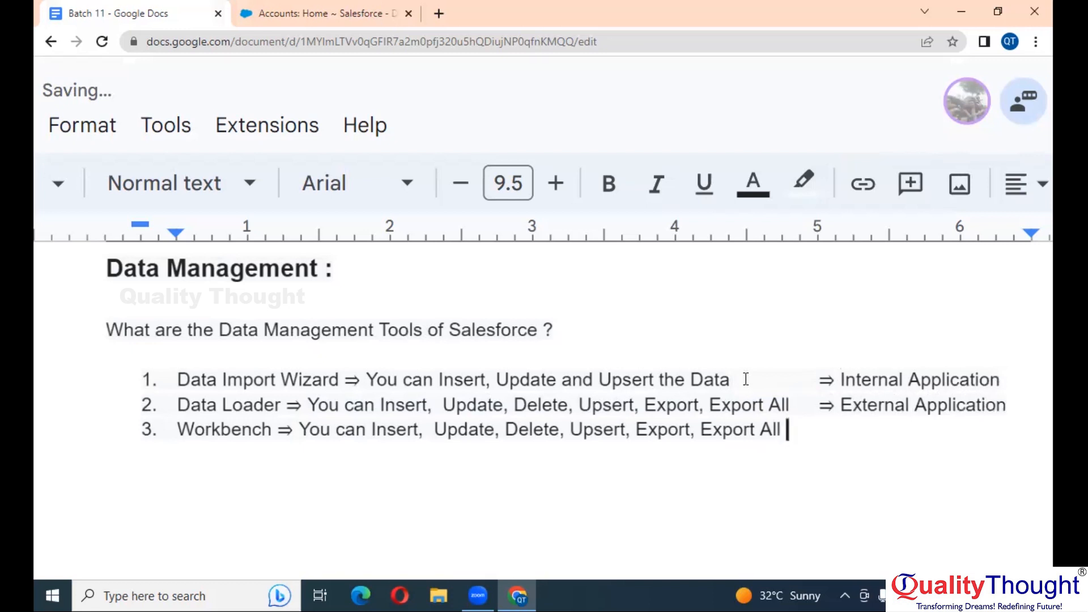
{"action": "key", "text": "Tab"}
{"action": "type", "text": "==> Exter"}
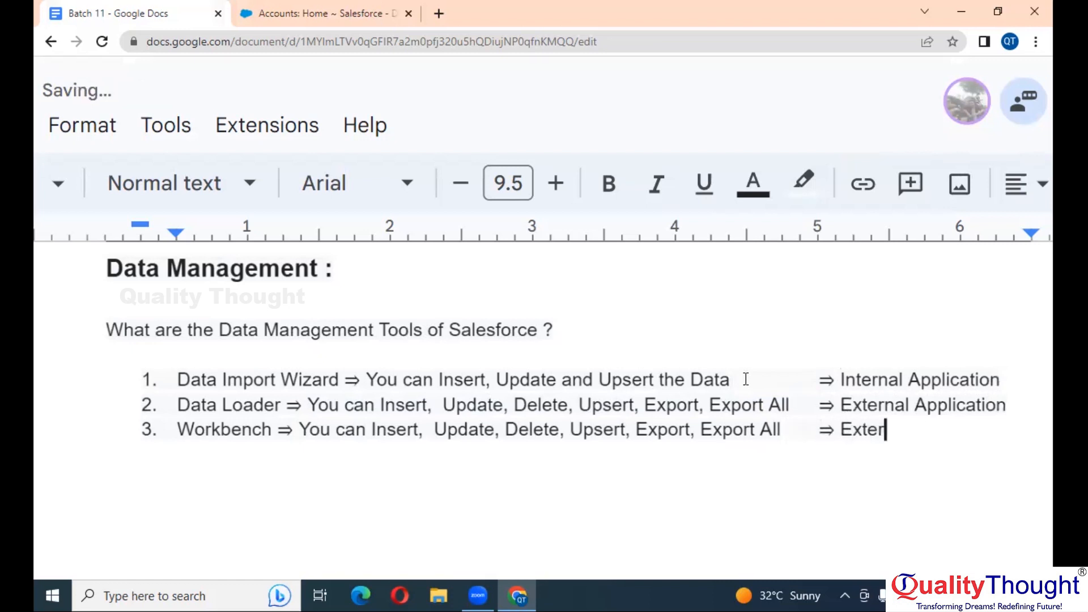
{"action": "type", "text": "nal Application"}
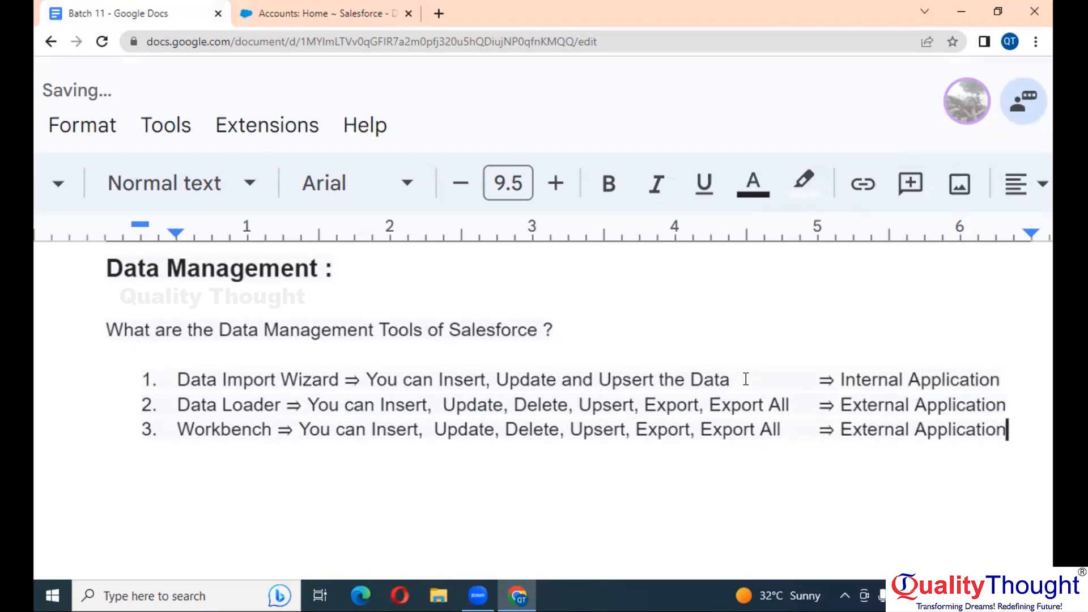
{"action": "scroll", "coordinate": [746, 379], "scroll_direction": "right", "scroll_amount": 5}
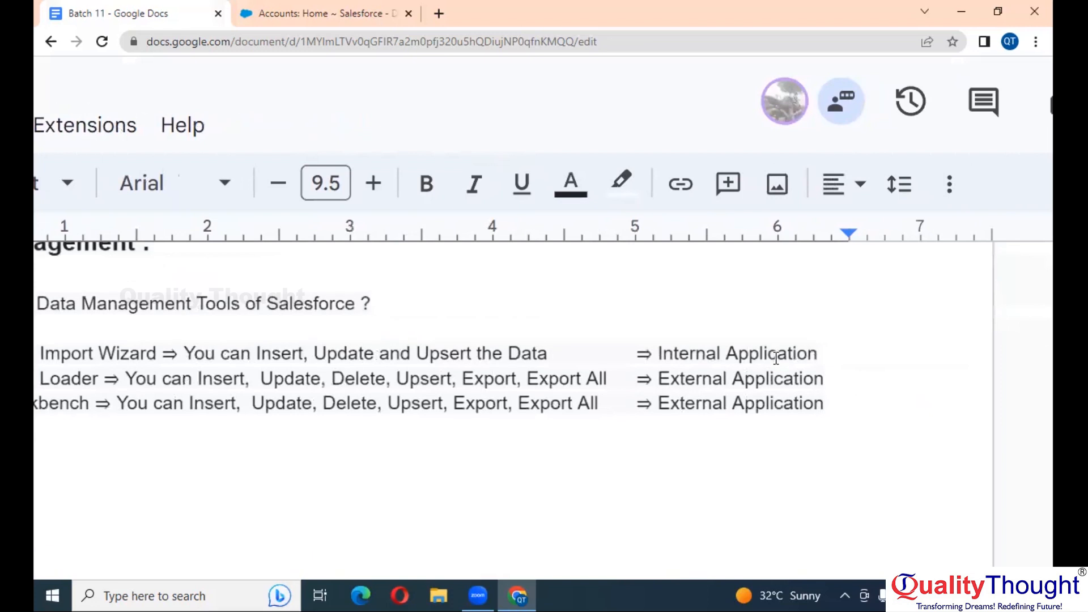
Add a trailing '=>' after Internal Application in item 1
{"action": "key", "text": "ctrl+0"}
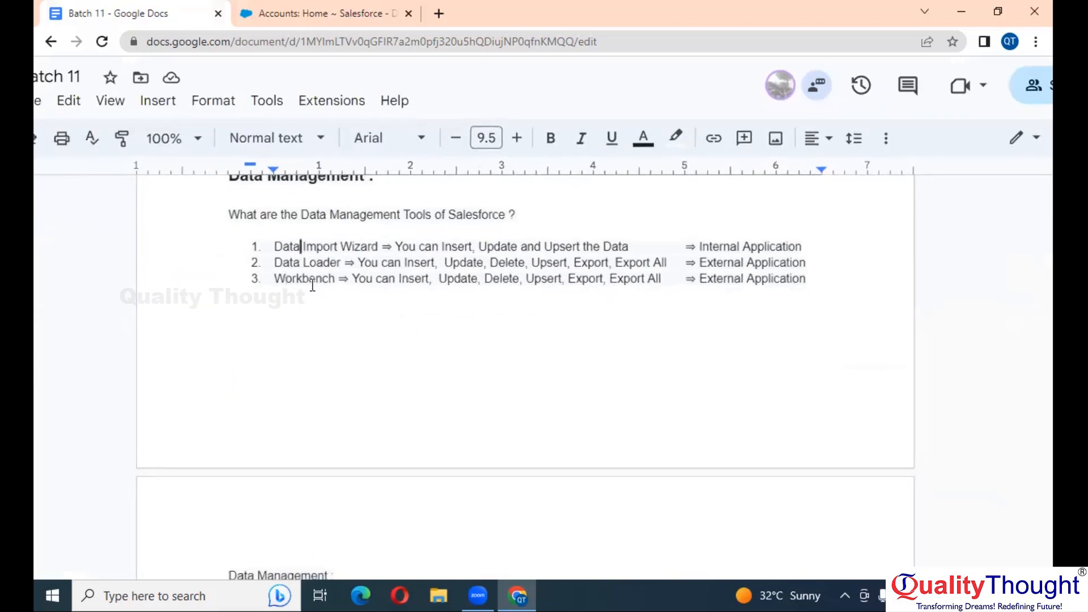
{"action": "double_click", "coordinate": [306, 279]}
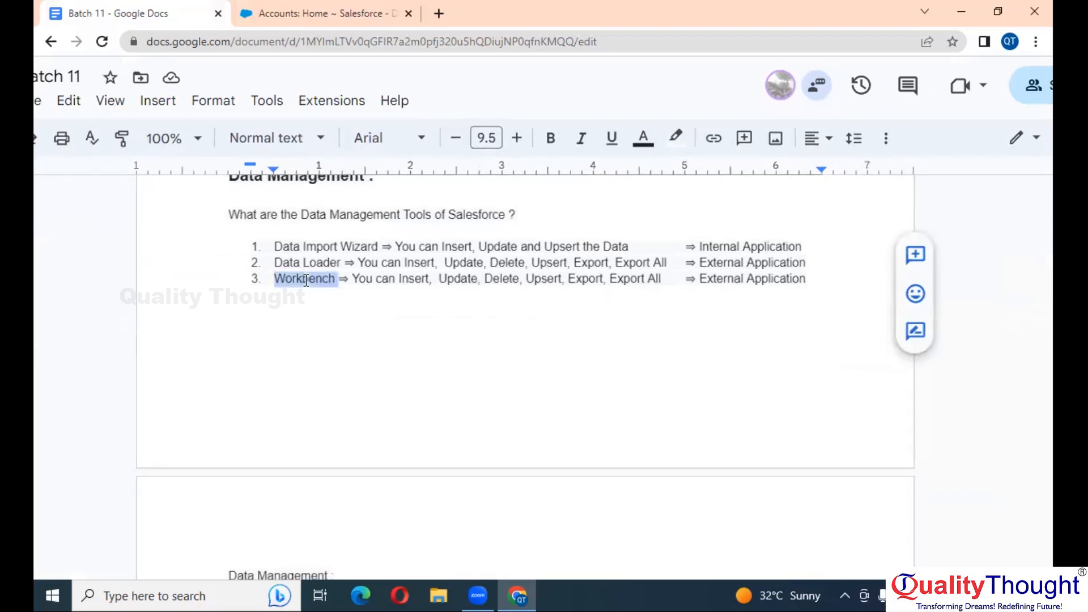
{"action": "double_click", "coordinate": [306, 262]}
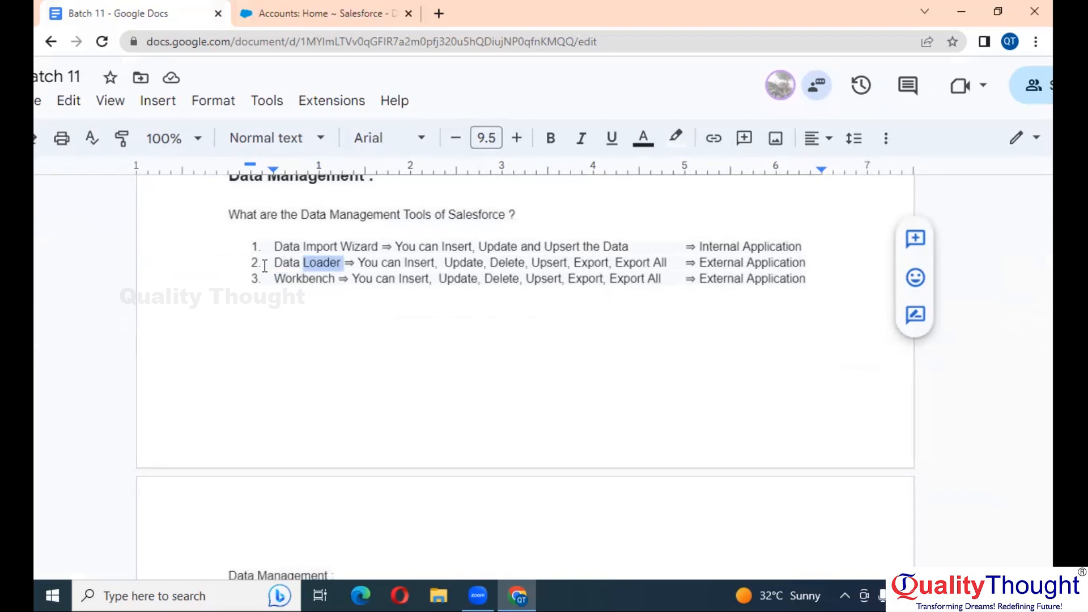
{"action": "left_click", "coordinate": [820, 262]}
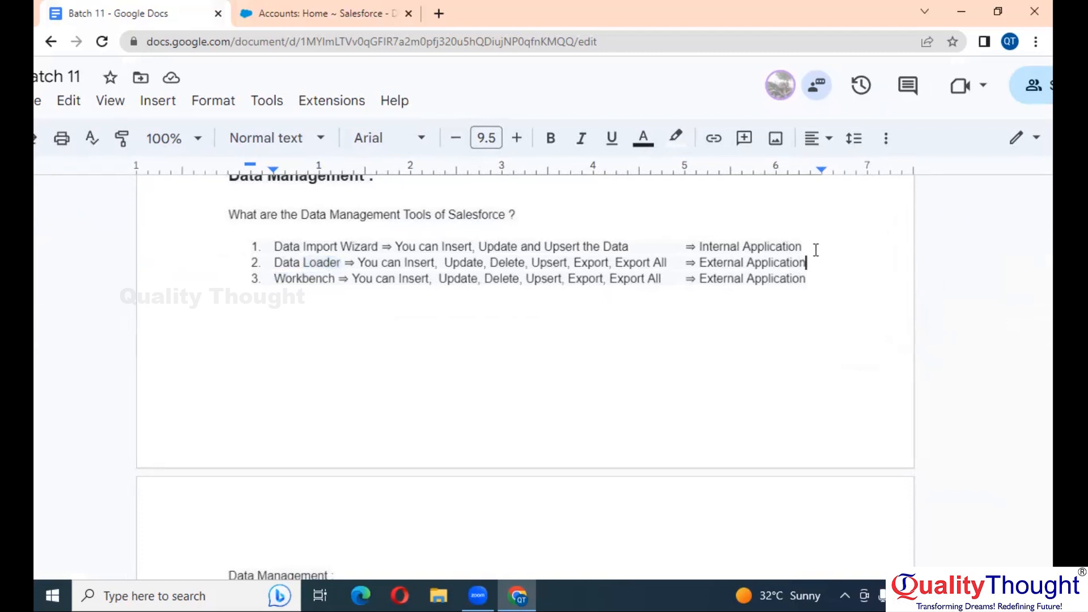
{"action": "type", "text": "="}
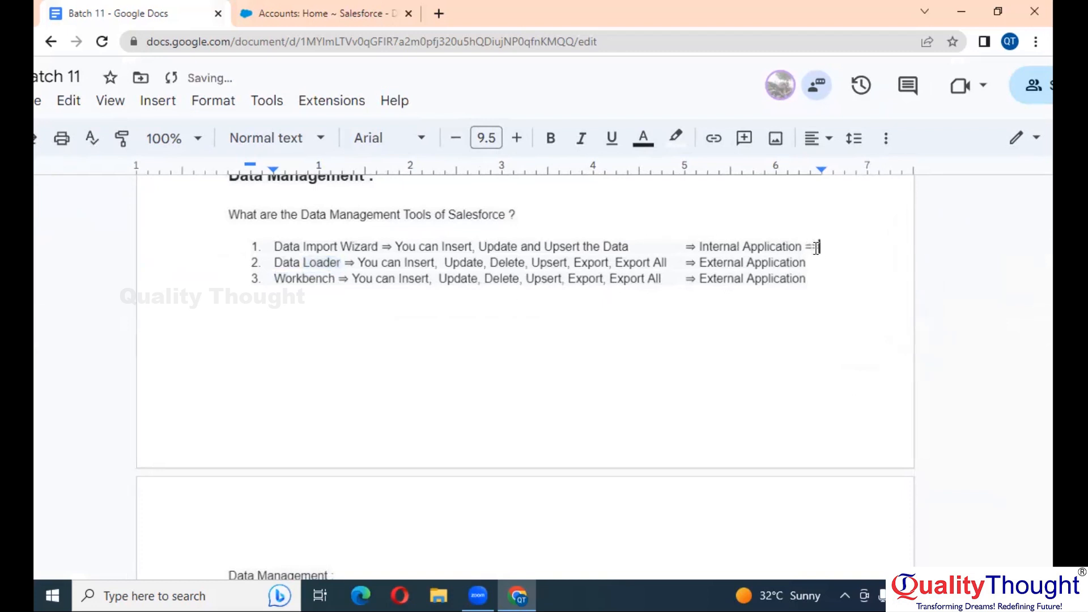
{"action": "type", "text": ">"}
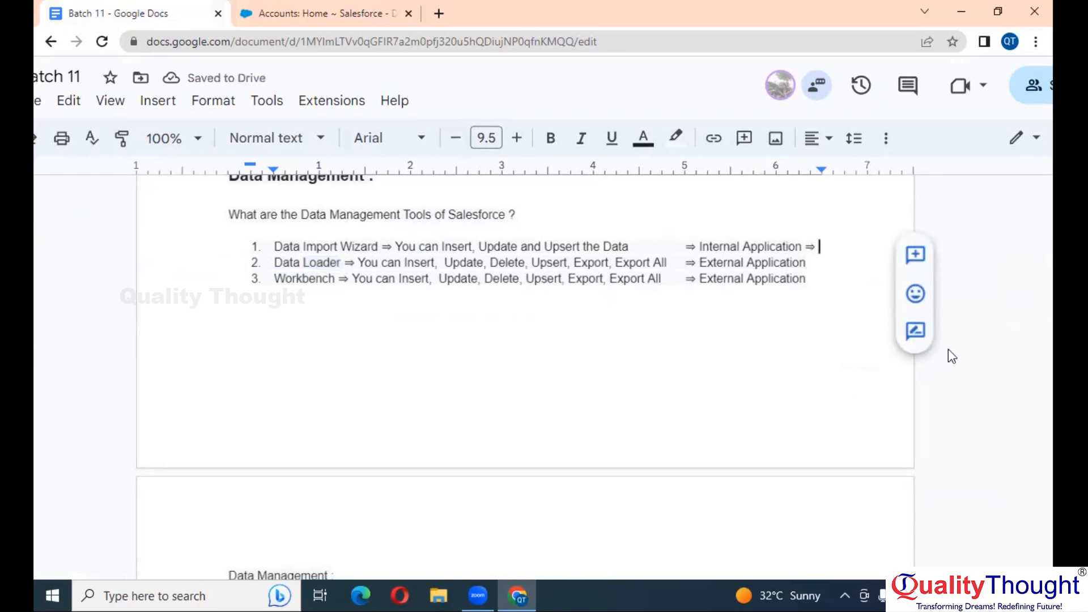
{"action": "key", "text": "shift+Return"}
{"action": "type", "text": "Clo"}
{"action": "key", "text": "BackSpace"}
{"action": "key", "text": "BackSpace"}
{"action": "key", "text": "BackSpace"}
{"action": "key", "text": "BackSpace"}
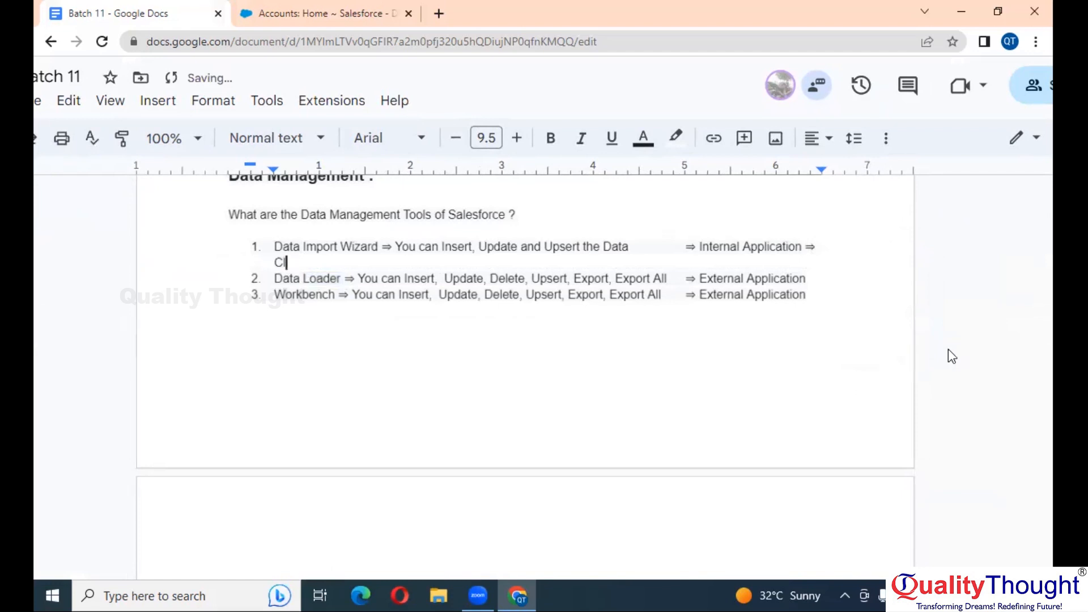
{"action": "type", "text": "C"}
{"action": "key", "text": "BackSpace"}
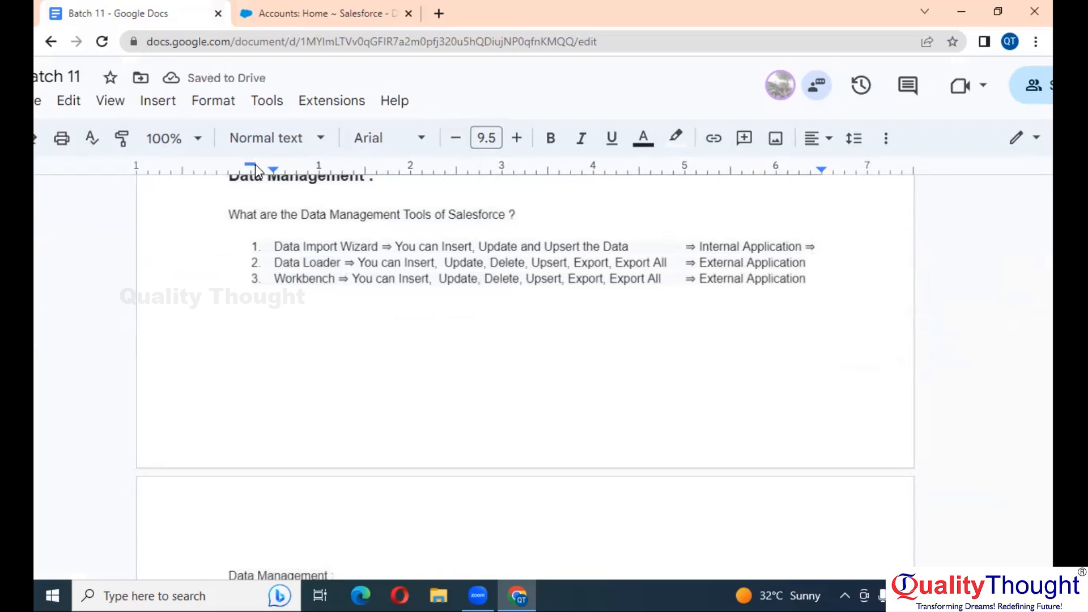
Select all three list items and drag the ruler's left indent further left
{"action": "left_click_drag", "start_coordinate": [273, 169], "coordinate": [250, 172]}
{"action": "left_click_drag", "start_coordinate": [252, 248], "coordinate": [811, 278]}
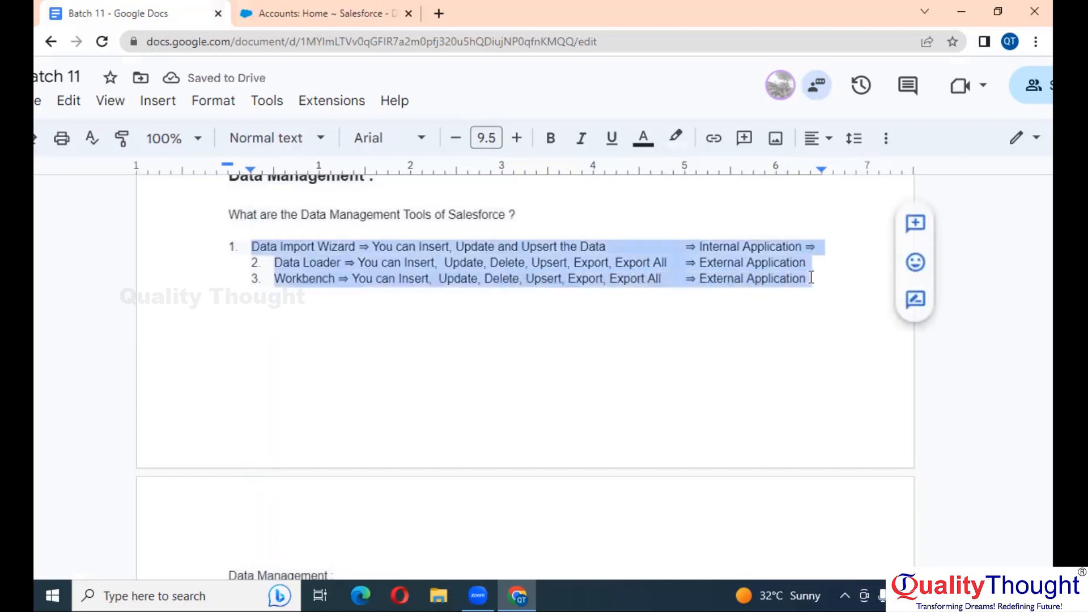
{"action": "left_click_drag", "start_coordinate": [250, 174], "coordinate": [180, 173]}
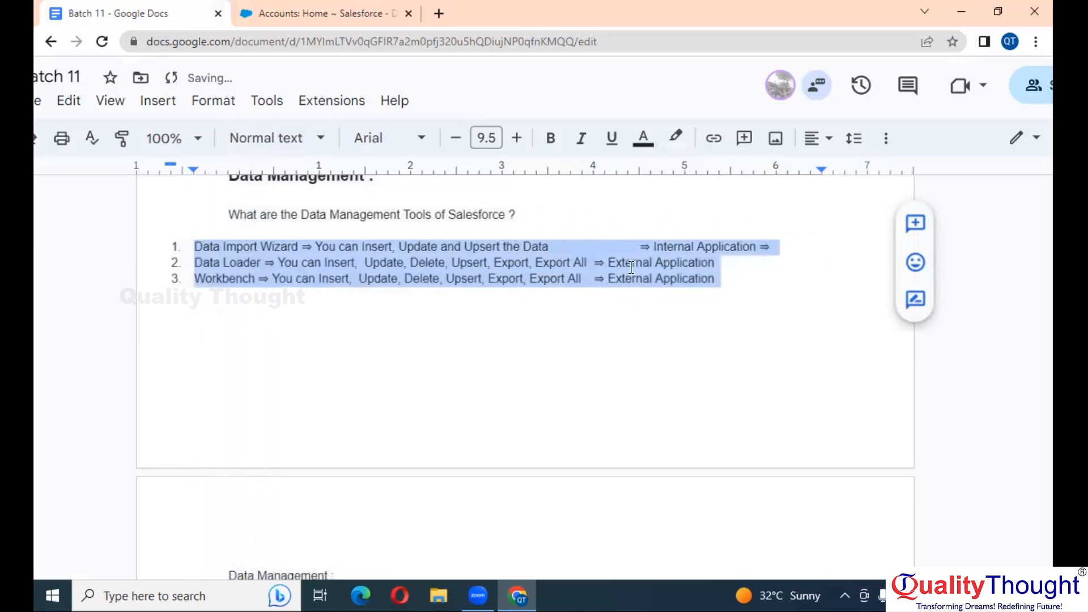
{"action": "left_click", "coordinate": [635, 244]}
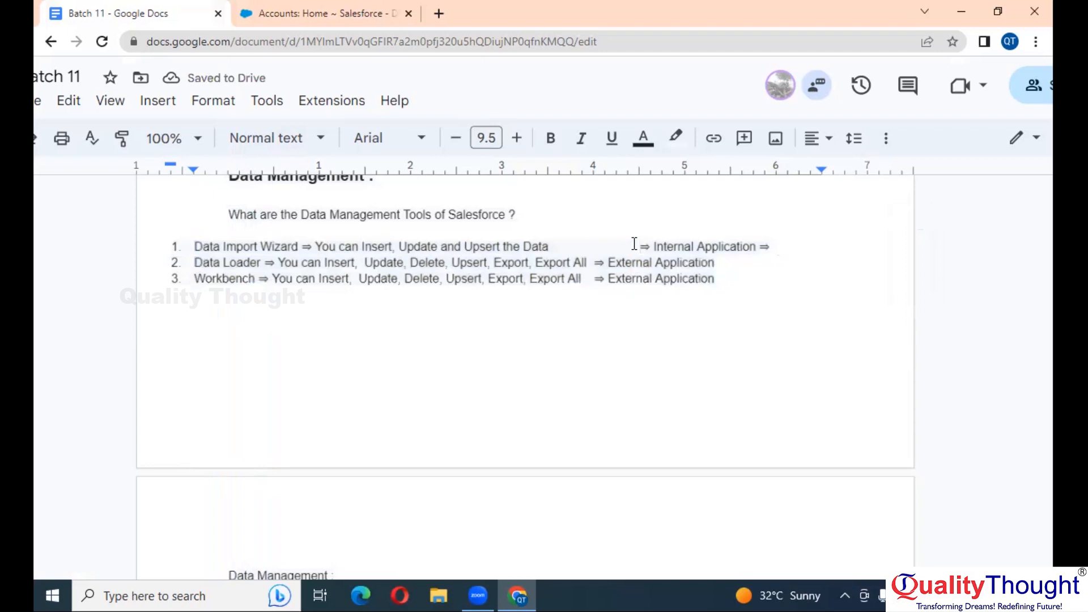
Remove item 1's extra gap, tag it 'Cloud', and tag Data Loader '=> Desktop'
{"action": "key", "text": "BackSpace"}
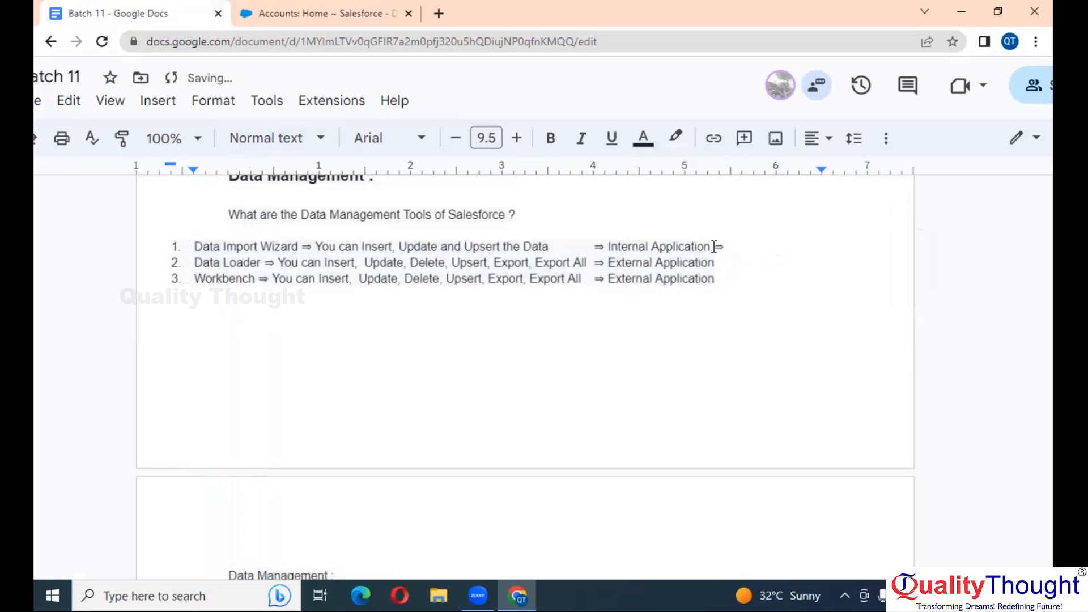
{"action": "left_click", "coordinate": [742, 247]}
{"action": "type", "text": "Clou"}
{"action": "type", "text": "d"}
{"action": "type", "text": "=> "}
{"action": "type", "text": "M"}
{"action": "type", "text": "a"}
{"action": "key", "text": "BackSpace"}
{"action": "key", "text": "BackSpace"}
{"action": "type", "text": "Desktop"}
{"action": "type", "text": "or Laptop"}
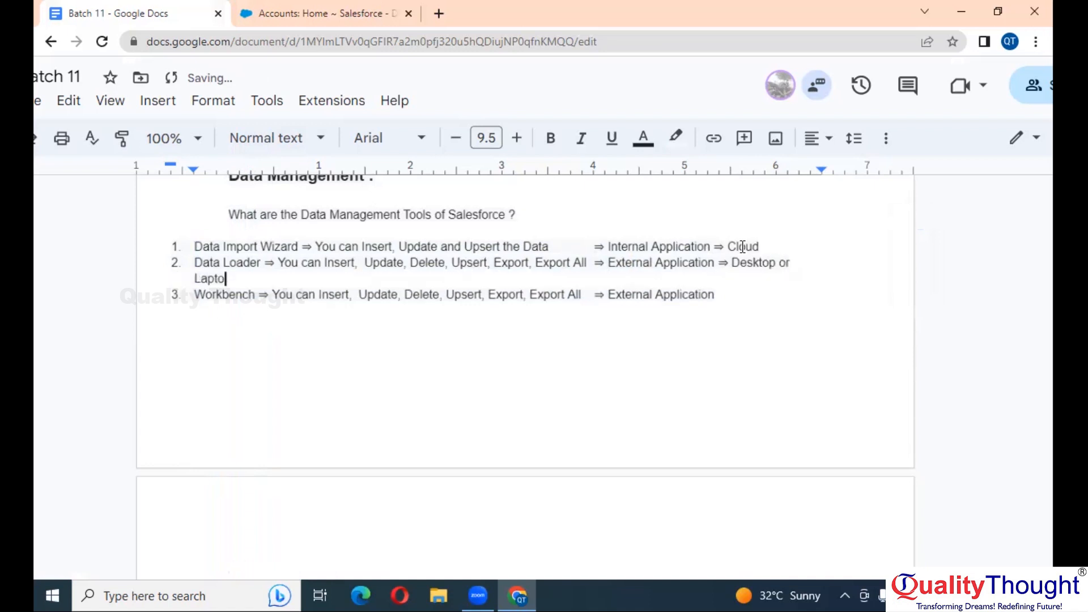
{"action": "key", "text": "BackSpace"}
{"action": "key", "text": "BackSpace"}
{"action": "key", "text": "BackSpace"}
{"action": "key", "text": "BackSpace"}
{"action": "key", "text": "BackSpace"}
{"action": "key", "text": "BackSpace"}
{"action": "key", "text": "BackSpace"}
{"action": "key", "text": "BackSpace"}
{"action": "key", "text": "BackSpace"}
{"action": "key", "text": "BackSpace"}
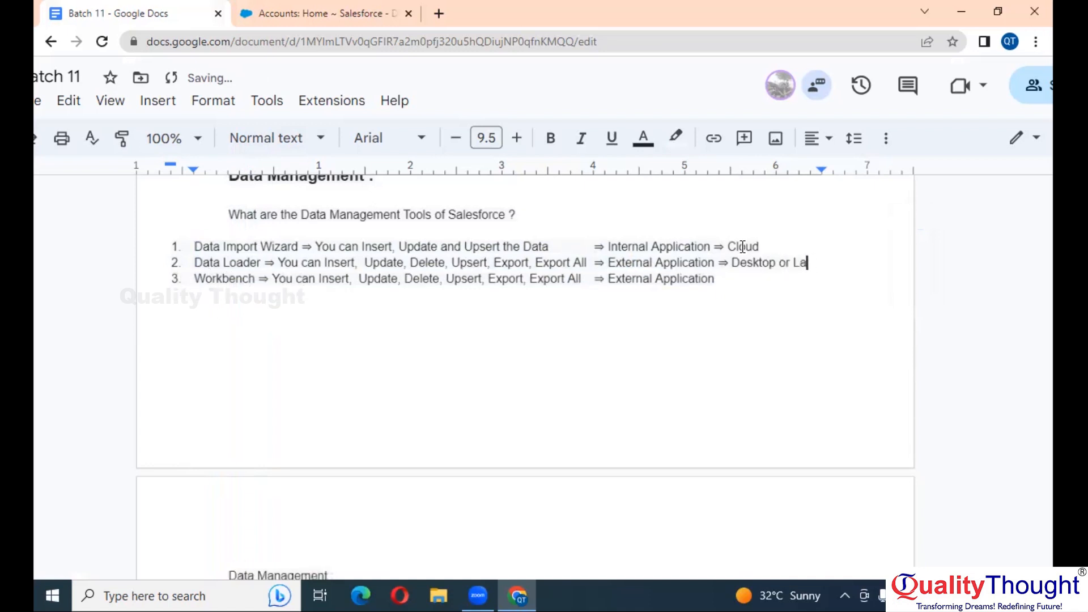
Tag Workbench '==> Cloud', then zoom in to review the finished list
{"action": "key", "text": "Down"}
{"action": "type", "text": "=="}
{"action": "type", "text": "> "}
{"action": "type", "text": "Cloud"}
{"action": "key", "text": "ctrl+plus"}
{"action": "key", "text": "ctrl+plus"}
{"action": "scroll", "coordinate": [763, 301], "scroll_direction": "down", "scroll_amount": 1}
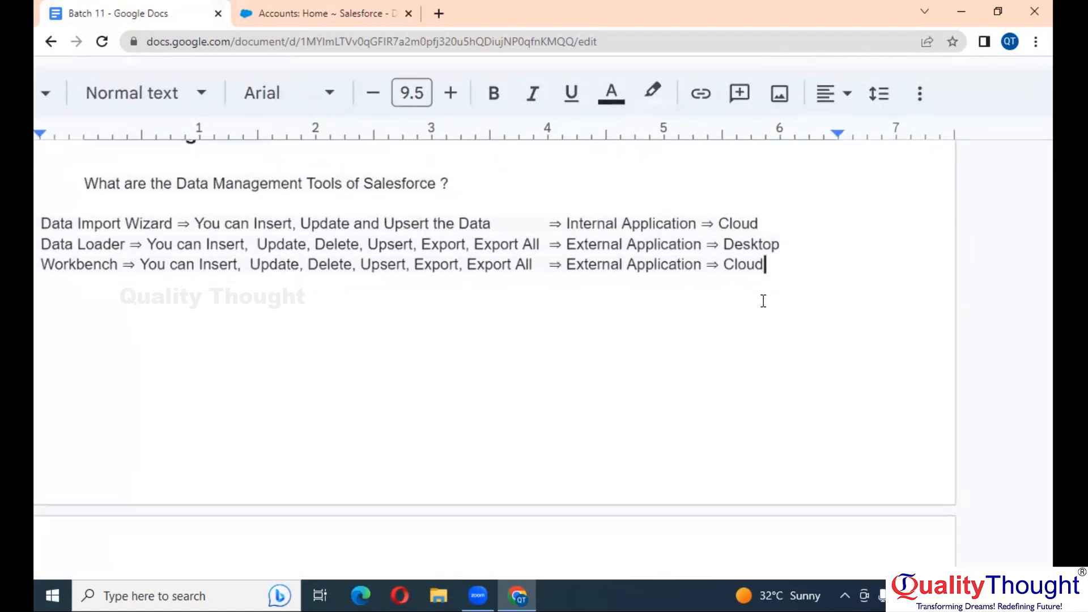
{"action": "scroll", "coordinate": [763, 301], "scroll_direction": "left", "scroll_amount": 3}
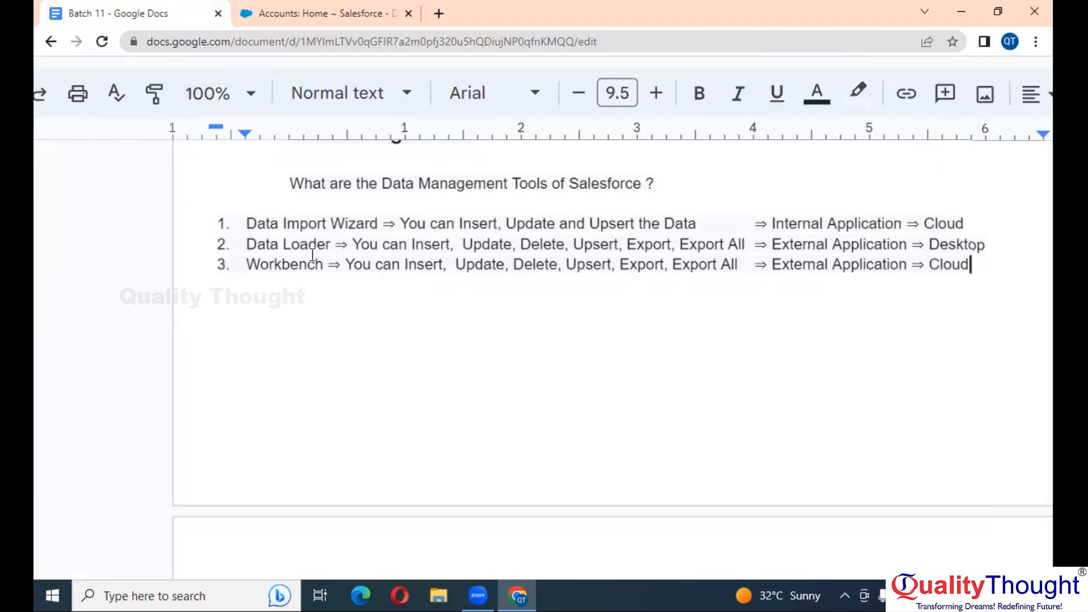
{"action": "left_click_drag", "start_coordinate": [332, 251], "coordinate": [247, 238]}
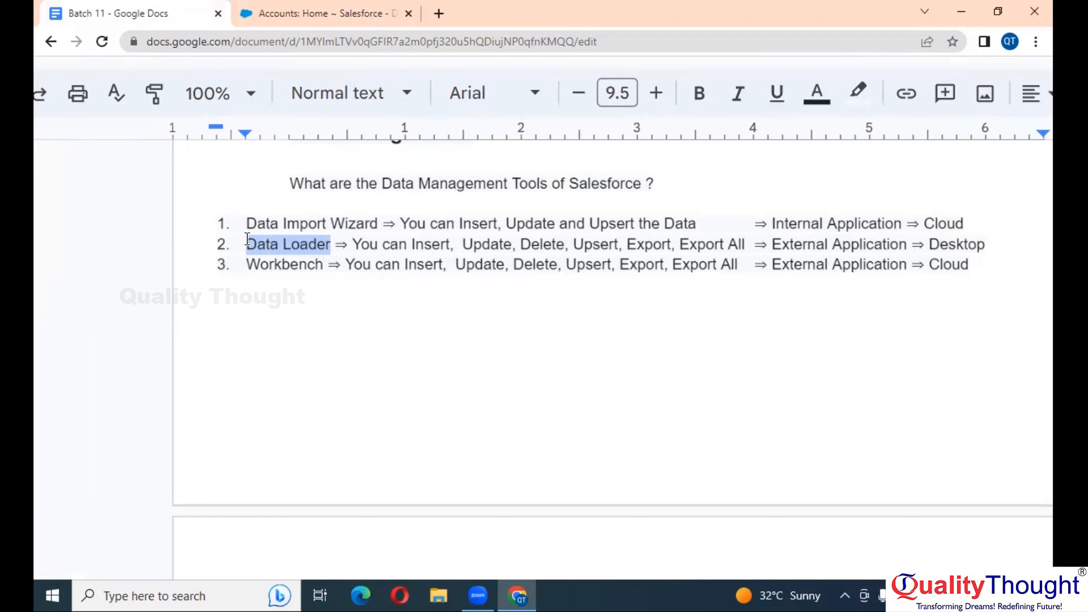
{"action": "scroll", "coordinate": [247, 238], "scroll_direction": "down", "scroll_amount": 1}
{"action": "left_click", "coordinate": [407, 207]}
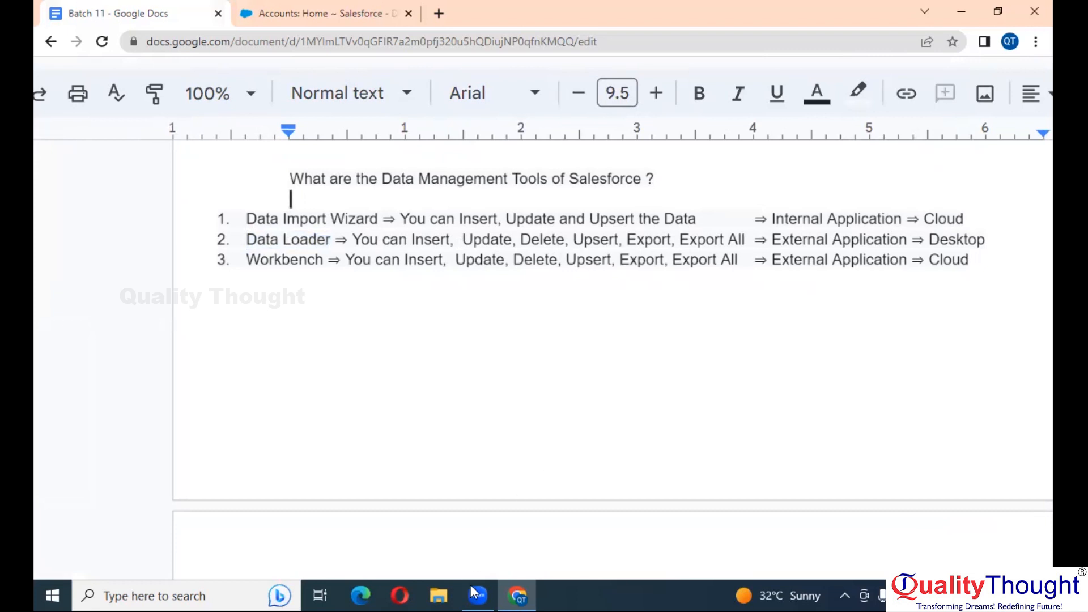
End the Zoom session and bring the Chrome window with the Salesforce Login tab forward
{"action": "mouse_move", "coordinate": [479, 593]}
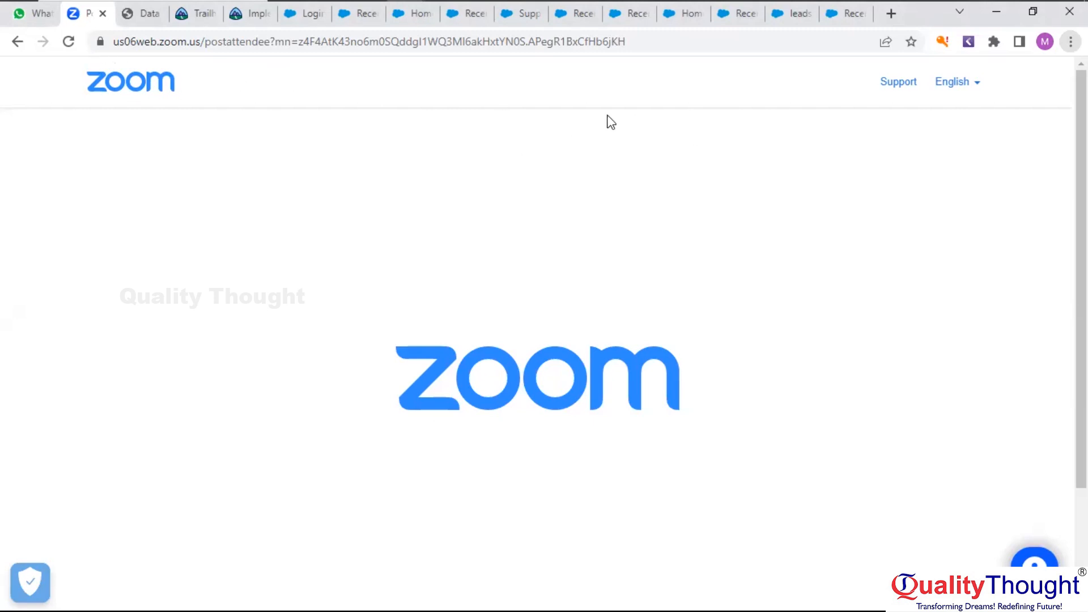
{"action": "mouse_move", "coordinate": [936, 4]}
Log back in to Salesforce and open the recently viewed Leads list
{"action": "left_click", "coordinate": [306, 13]}
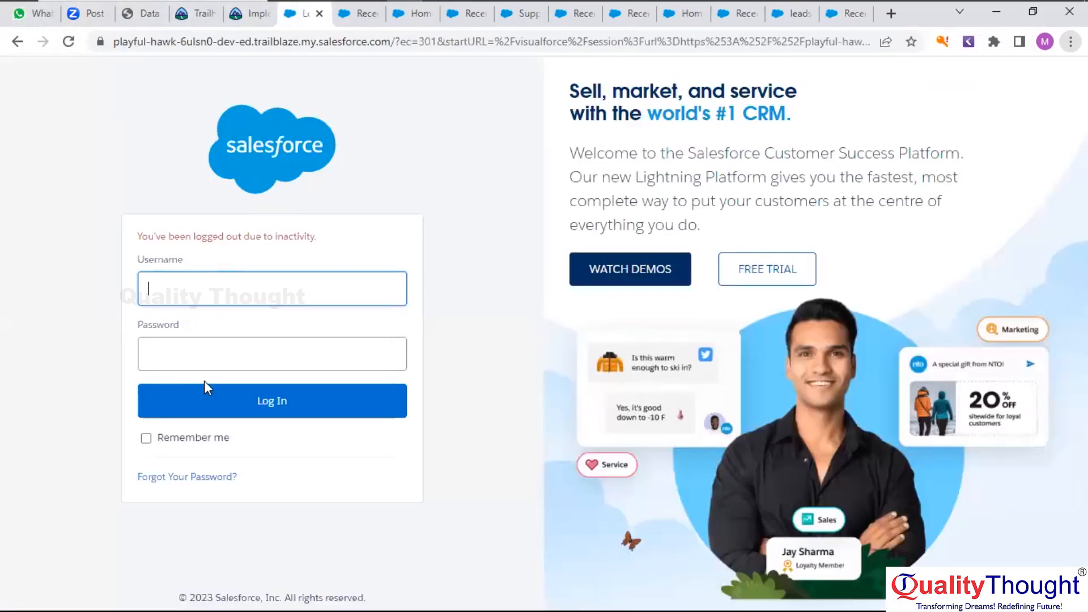
{"action": "left_click", "coordinate": [224, 399]}
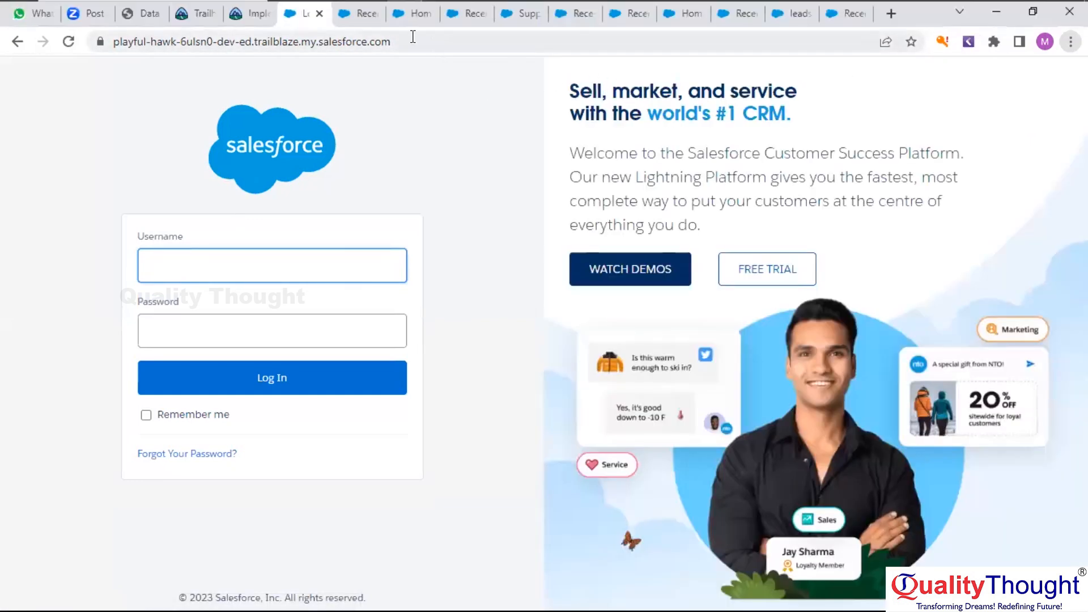
{"action": "left_click", "coordinate": [361, 23]}
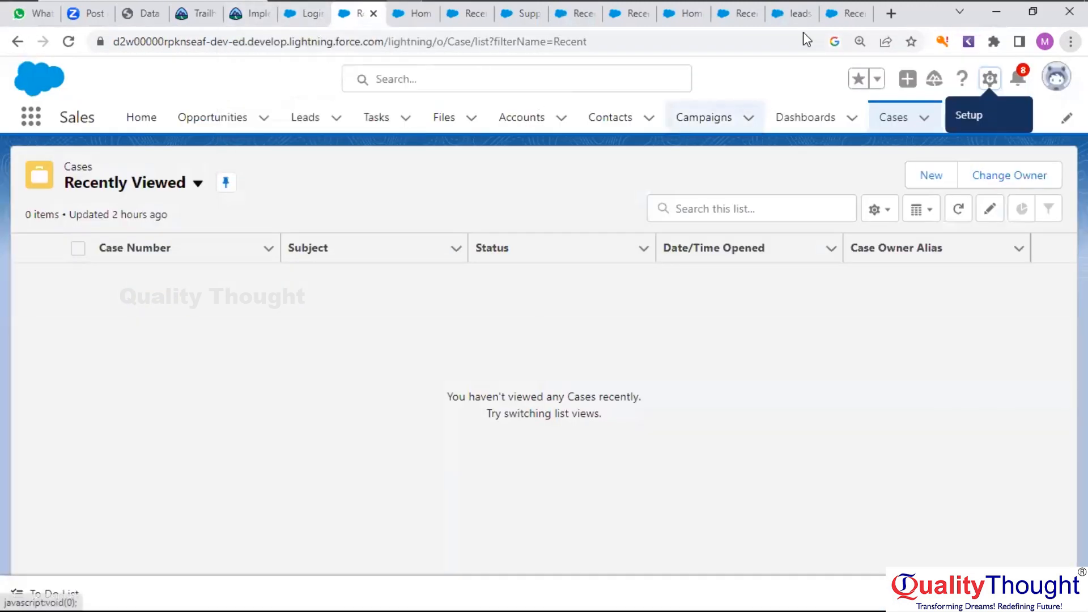
{"action": "mouse_move", "coordinate": [803, 25]}
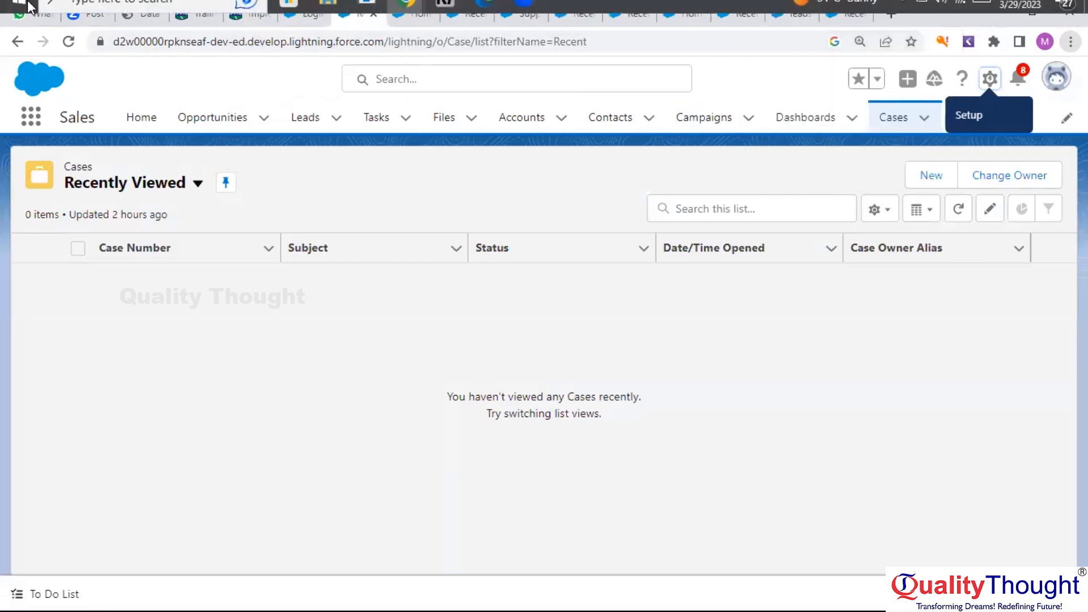
{"action": "mouse_move", "coordinate": [814, 67]}
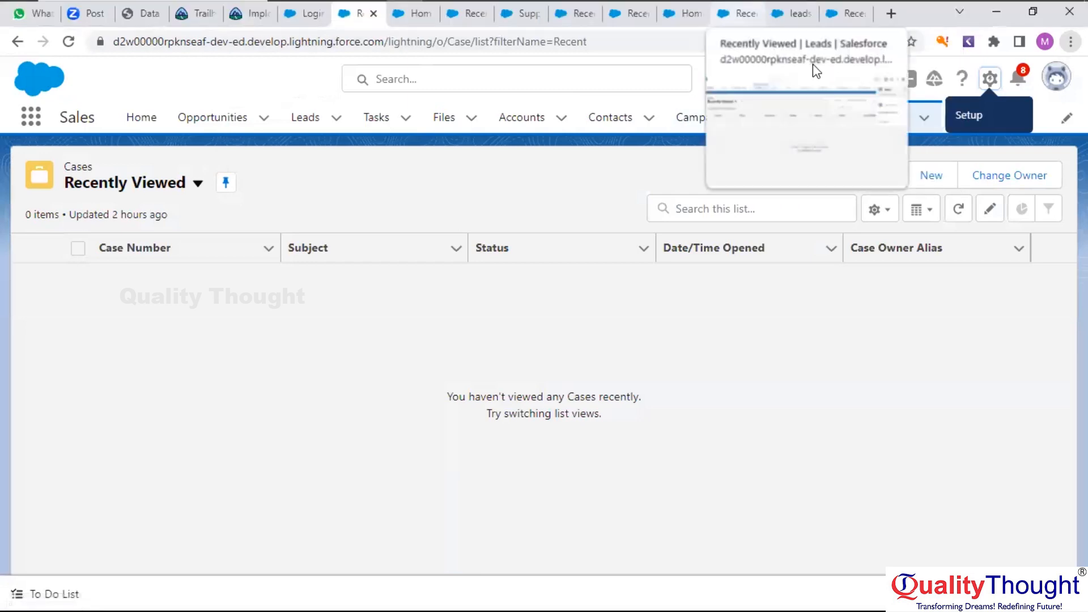
{"action": "left_click", "coordinate": [737, 13]}
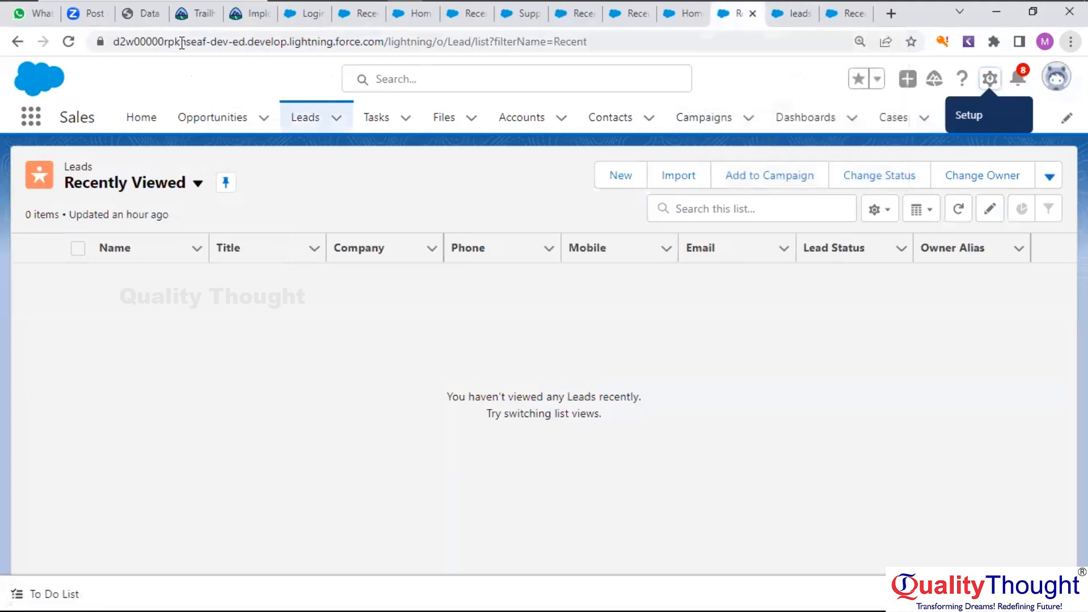
Go to the Setup home page from the gear menu
{"action": "left_click", "coordinate": [31, 120]}
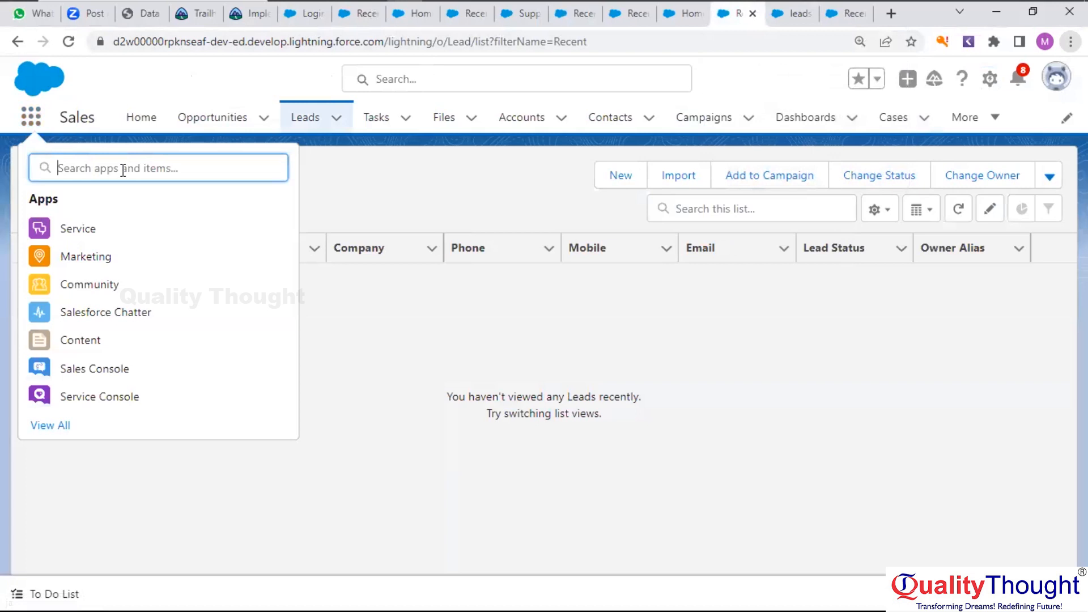
{"action": "left_click", "coordinate": [993, 85]}
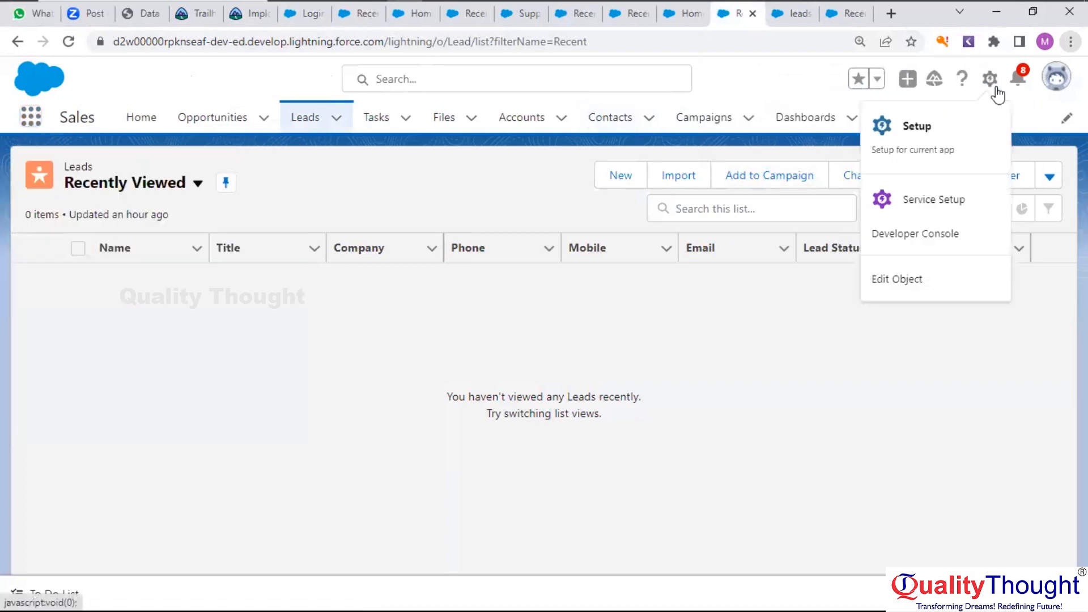
{"action": "left_click", "coordinate": [919, 157]}
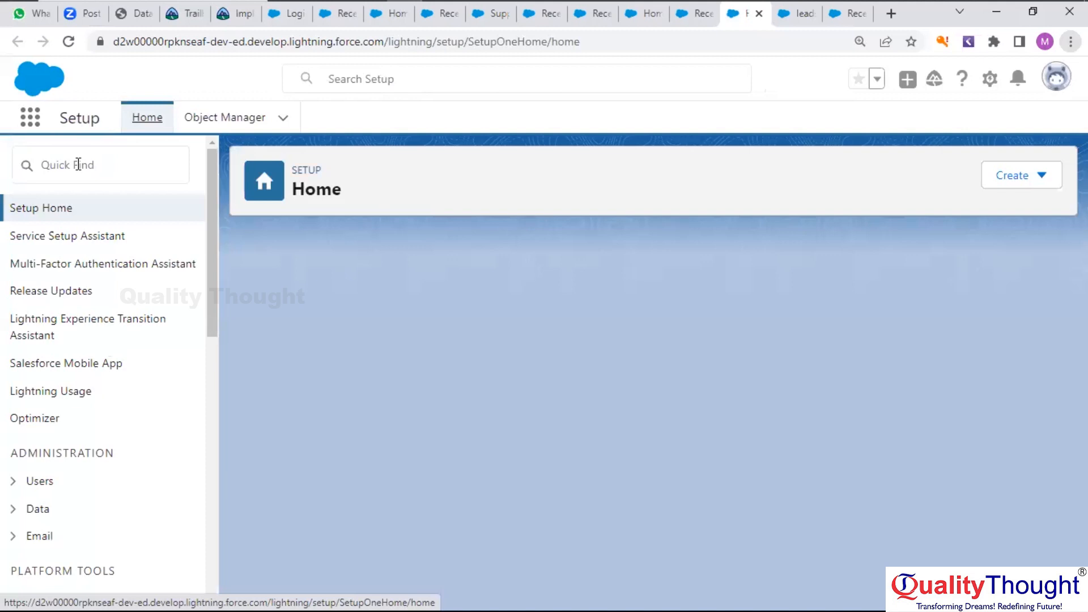
Search Quick Find for 'data loader' and open the Data Loader page under Integrations
{"action": "left_click", "coordinate": [78, 164]}
{"action": "type", "text": "da"}
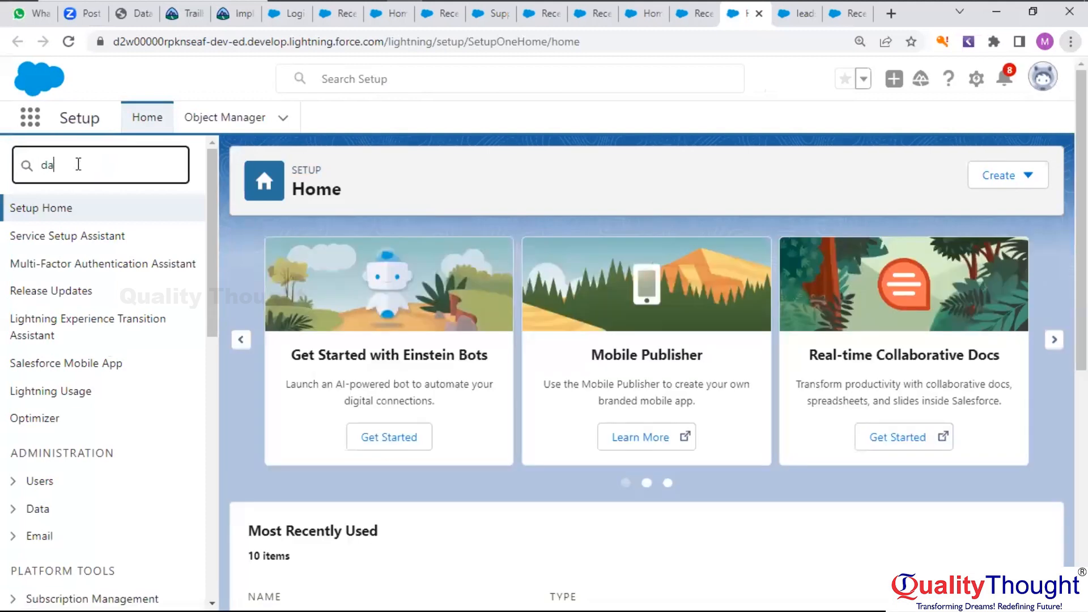
{"action": "type", "text": "ta "}
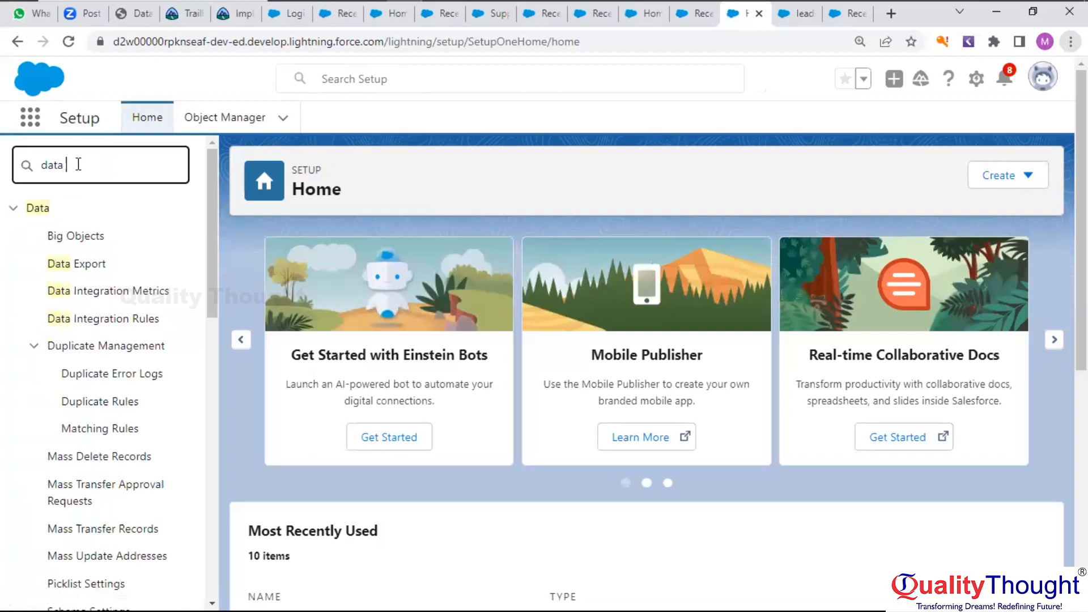
{"action": "type", "text": "loader"}
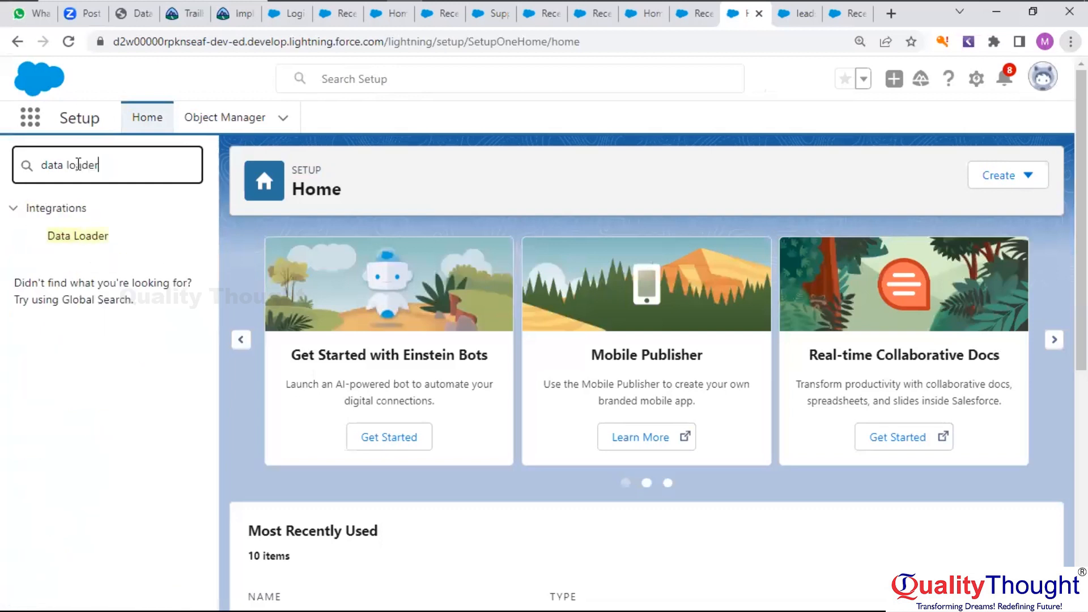
{"action": "left_click", "coordinate": [75, 242]}
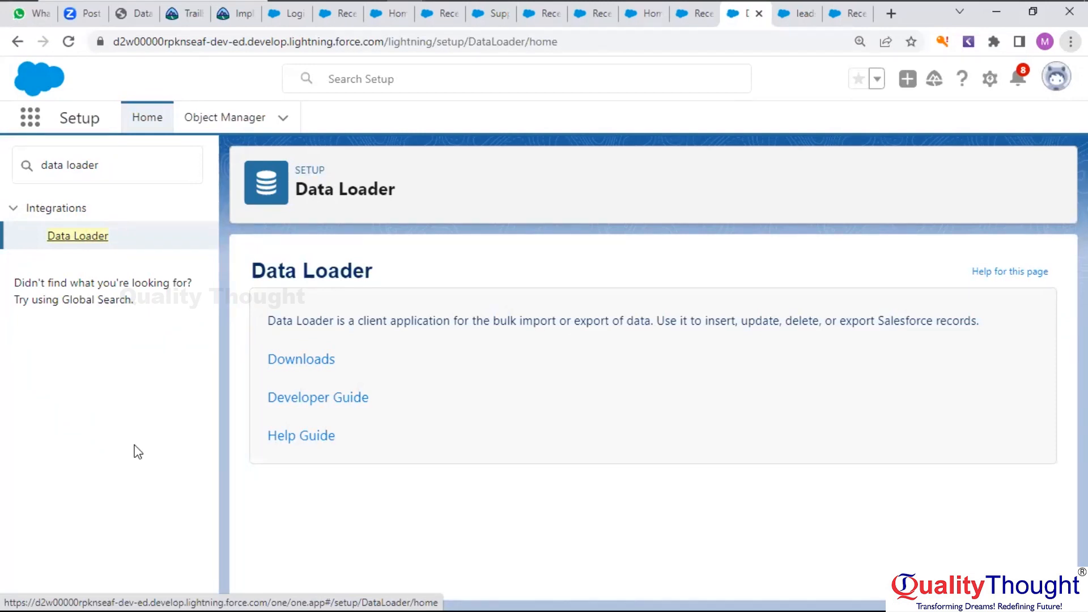
Follow the Downloads link to the external site and start the Windows release 57.0.1 Spring '23 download
{"action": "left_click", "coordinate": [306, 362]}
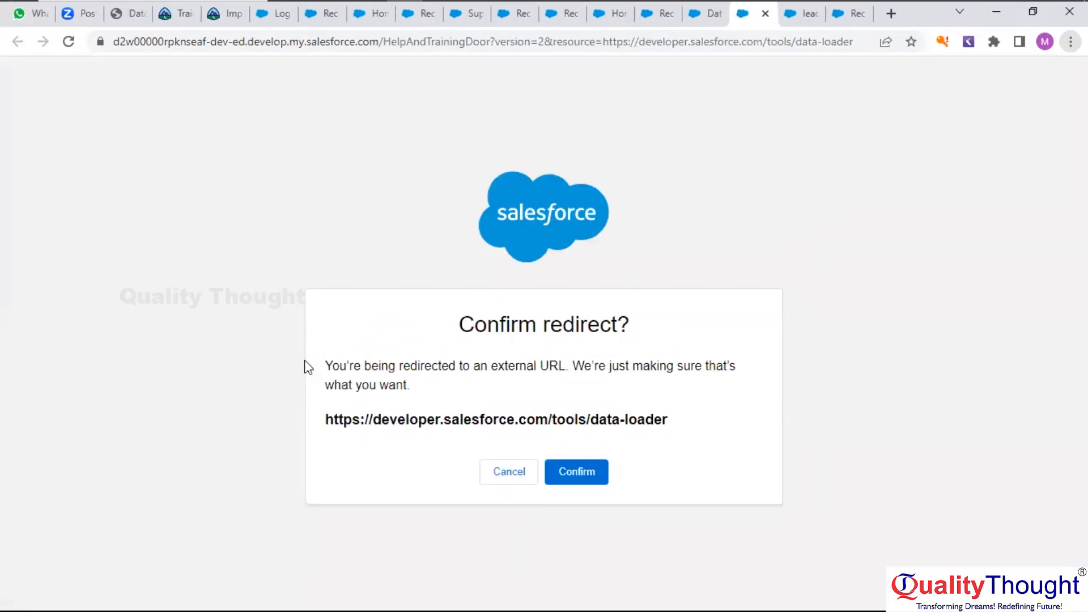
{"action": "left_click", "coordinate": [573, 469]}
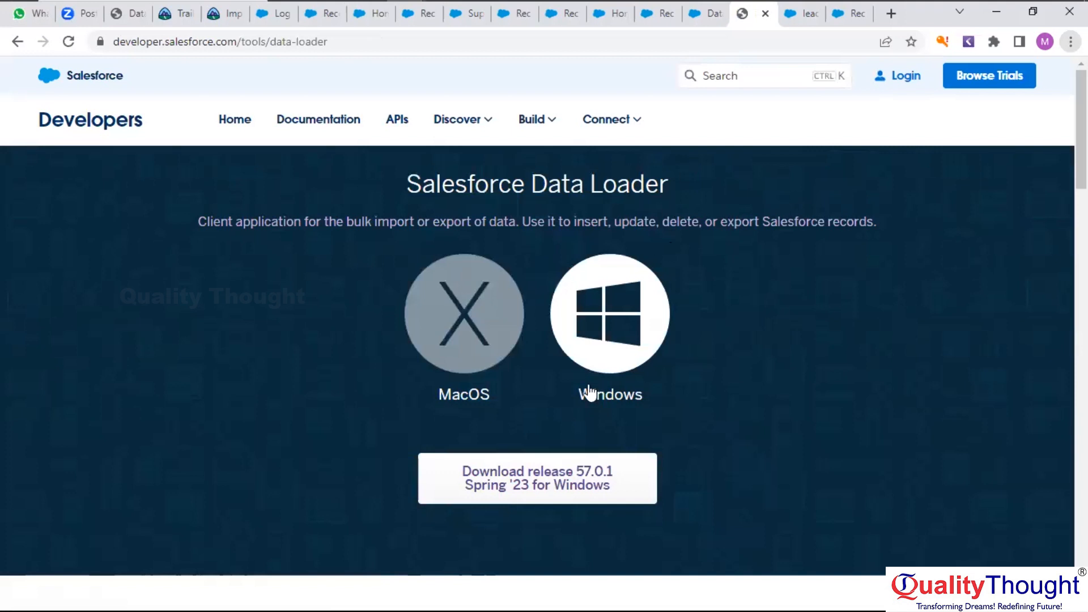
{"action": "left_click", "coordinate": [547, 483]}
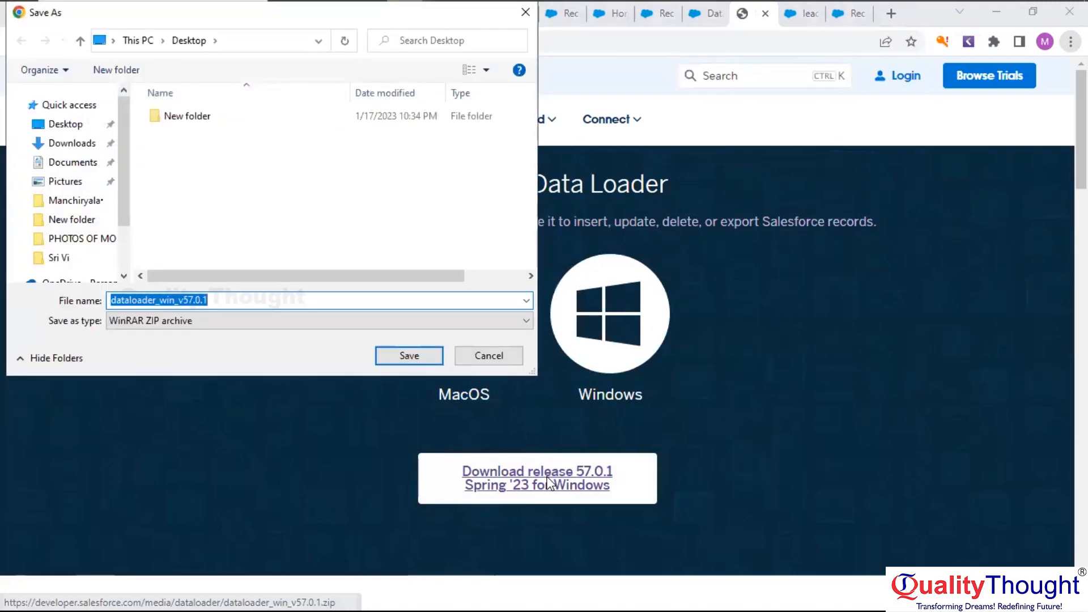
{"action": "left_click", "coordinate": [399, 359]}
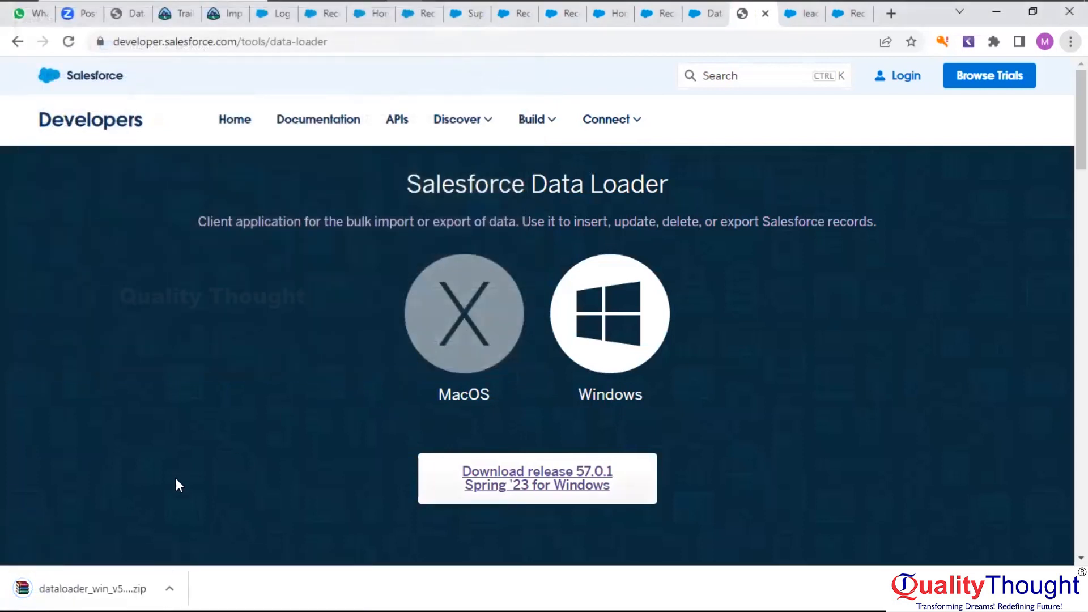
{"action": "left_click", "coordinate": [119, 591]}
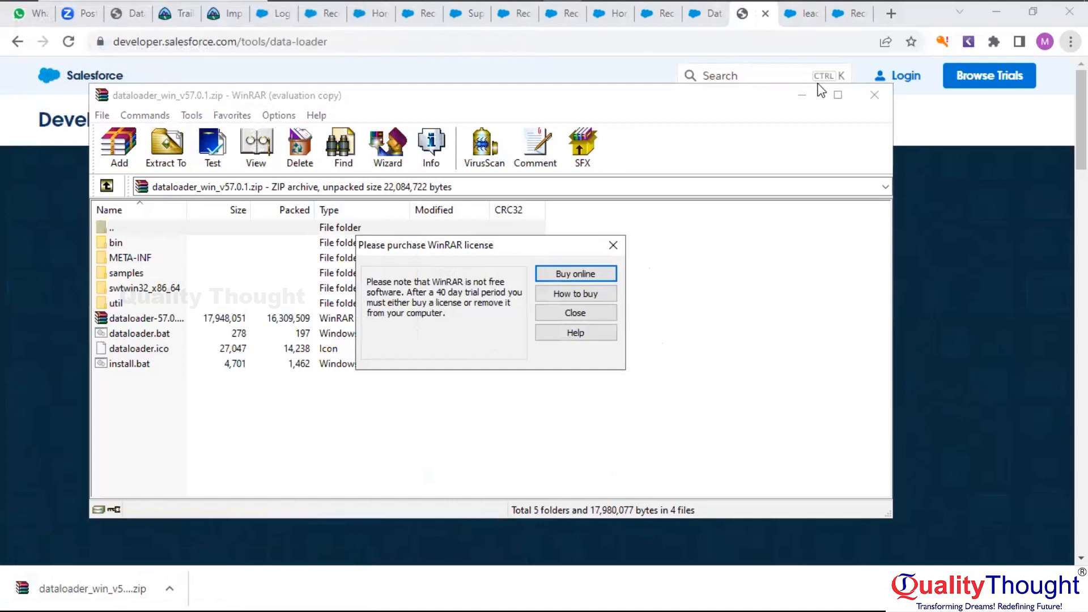
{"action": "left_click", "coordinate": [613, 246]}
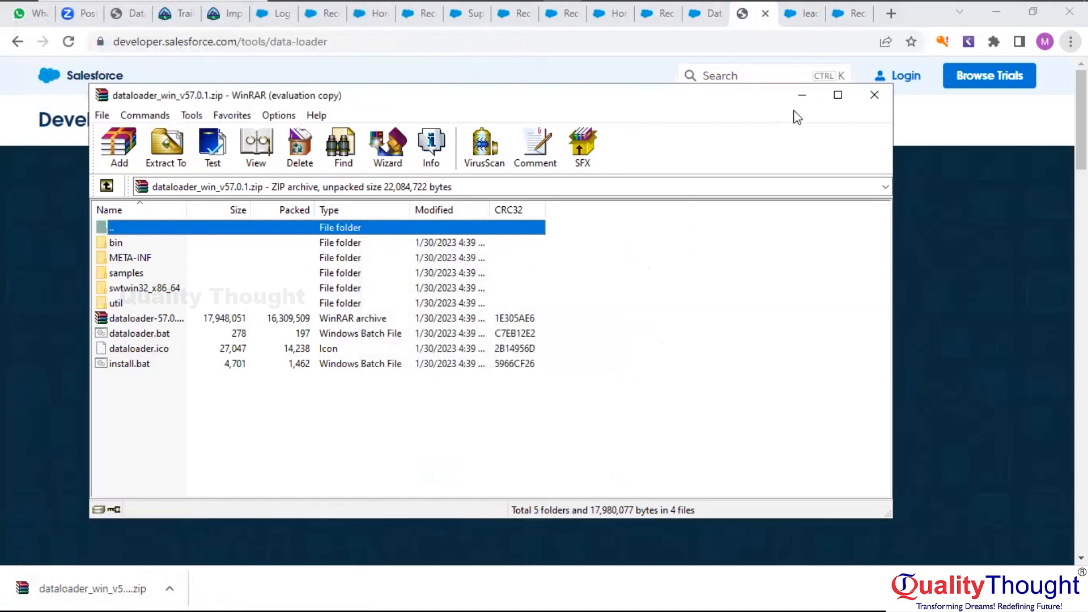
{"action": "left_click", "coordinate": [875, 95]}
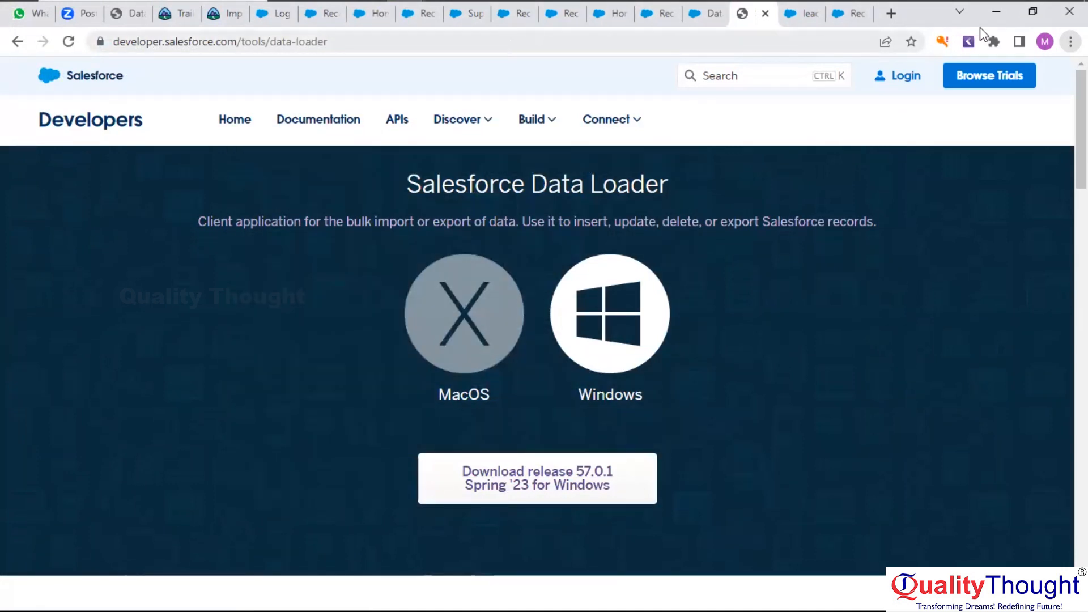
Restore and minimize both Chrome windows to reveal the desktop
{"action": "left_click", "coordinate": [1032, 12]}
{"action": "left_click", "coordinate": [506, 202]}
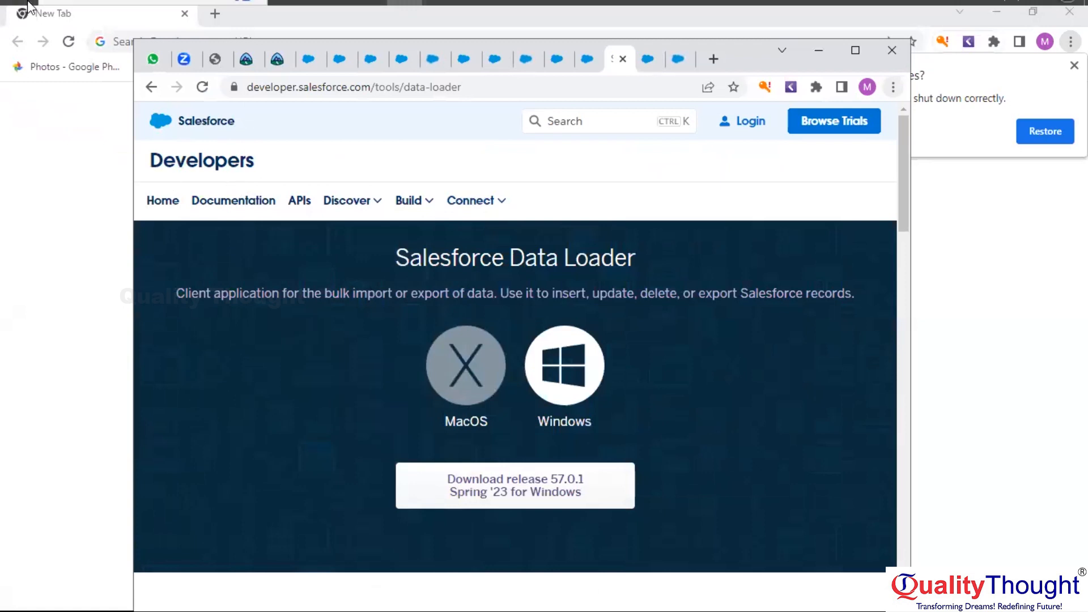
{"action": "mouse_move", "coordinate": [15, 13]}
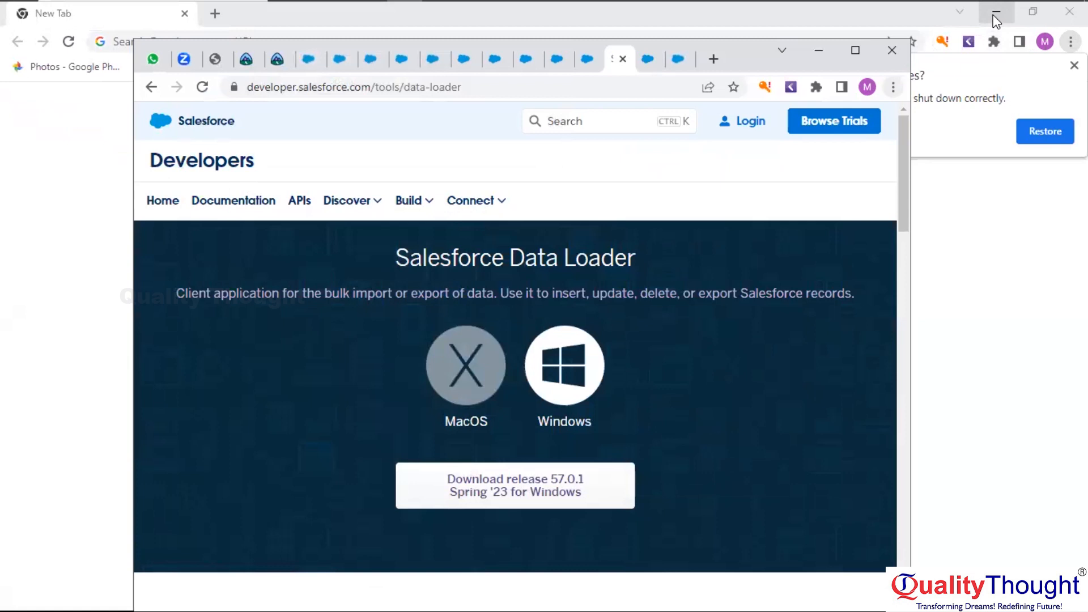
{"action": "left_click", "coordinate": [995, 13]}
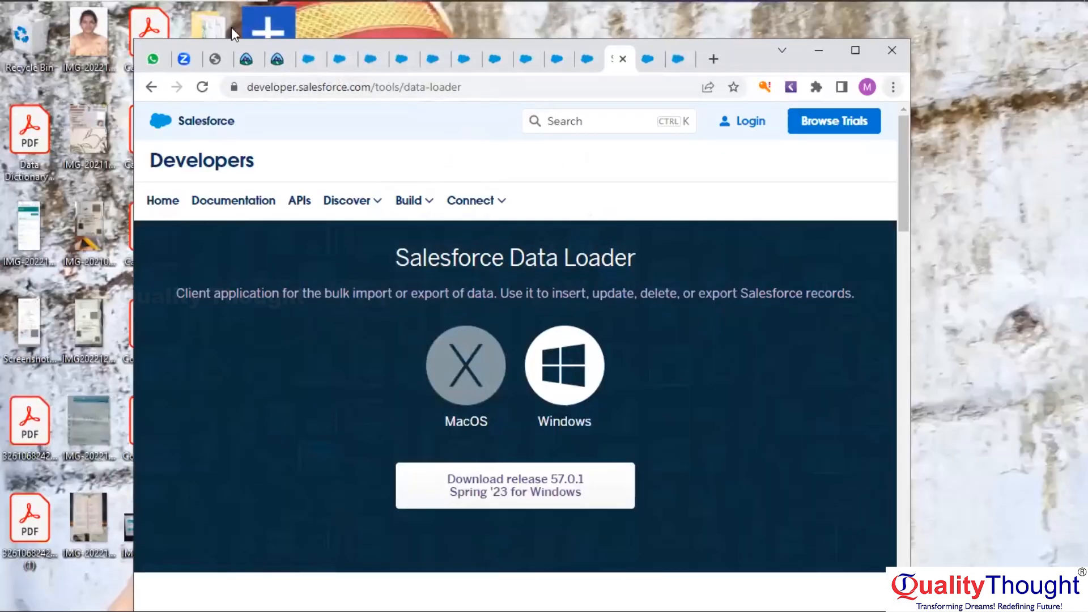
{"action": "left_click", "coordinate": [818, 53]}
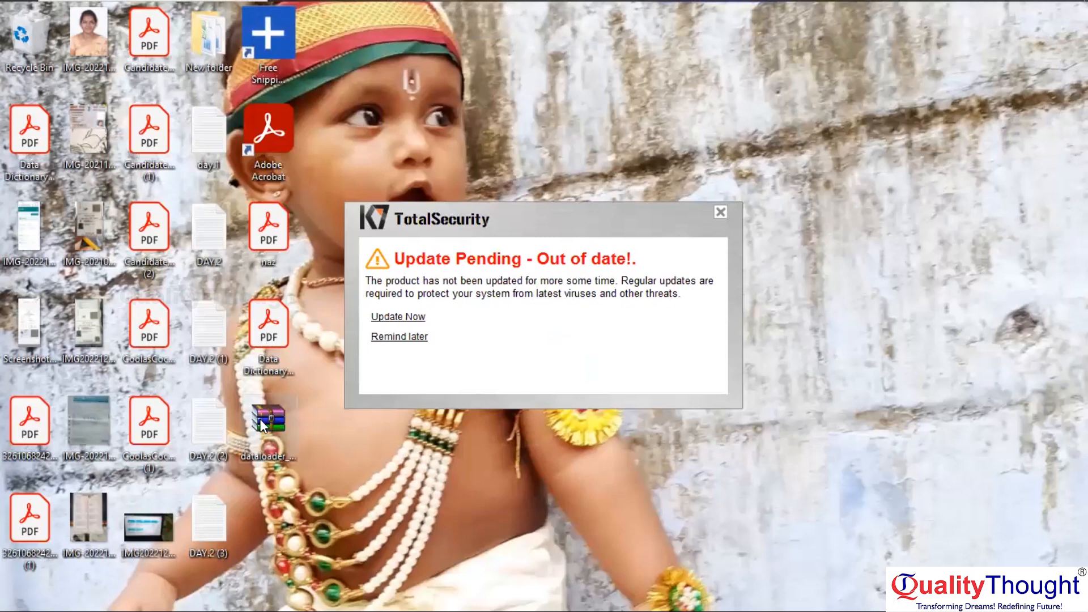
Open the dataloader zip, close WinRAR, and postpone the K7 update and activation reminders
{"action": "double_click", "coordinate": [261, 422]}
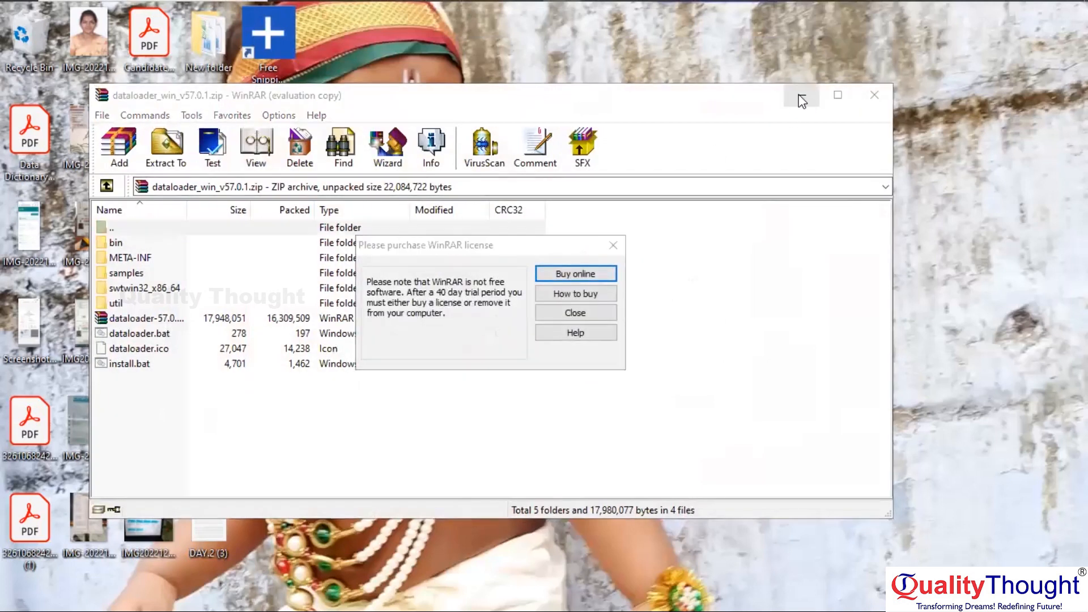
{"action": "left_click", "coordinate": [611, 248]}
{"action": "left_click", "coordinate": [871, 93]}
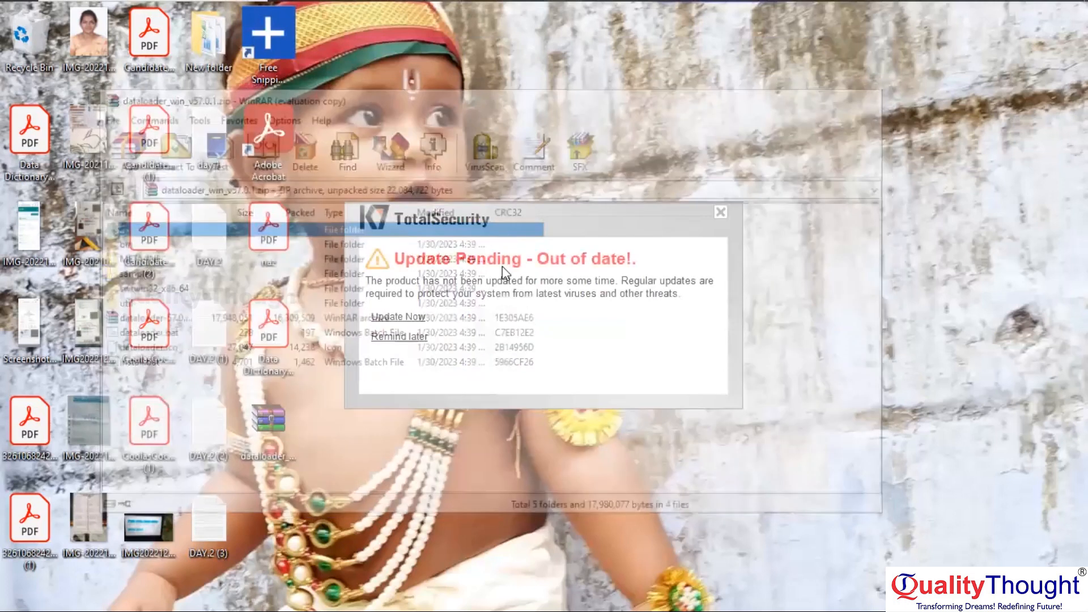
{"action": "left_click", "coordinate": [400, 338]}
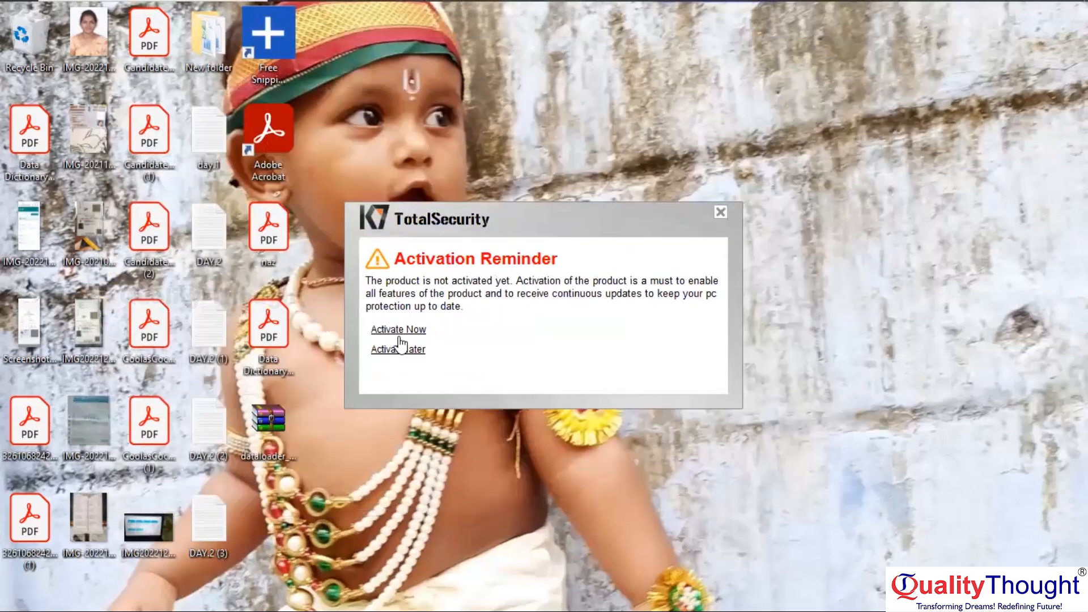
{"action": "left_click", "coordinate": [391, 348]}
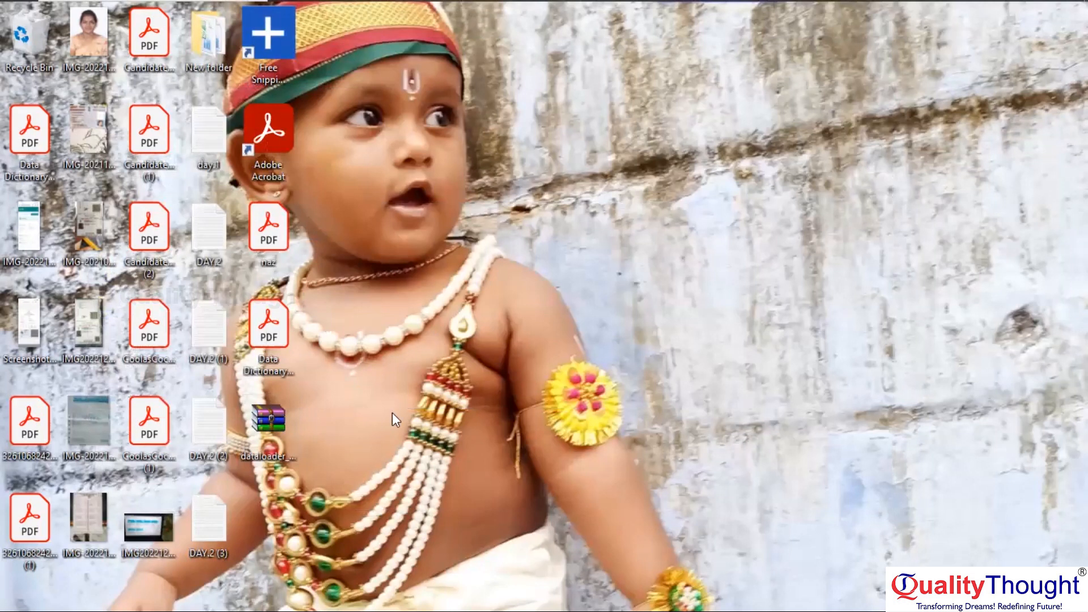
{"action": "double_click", "coordinate": [273, 421]}
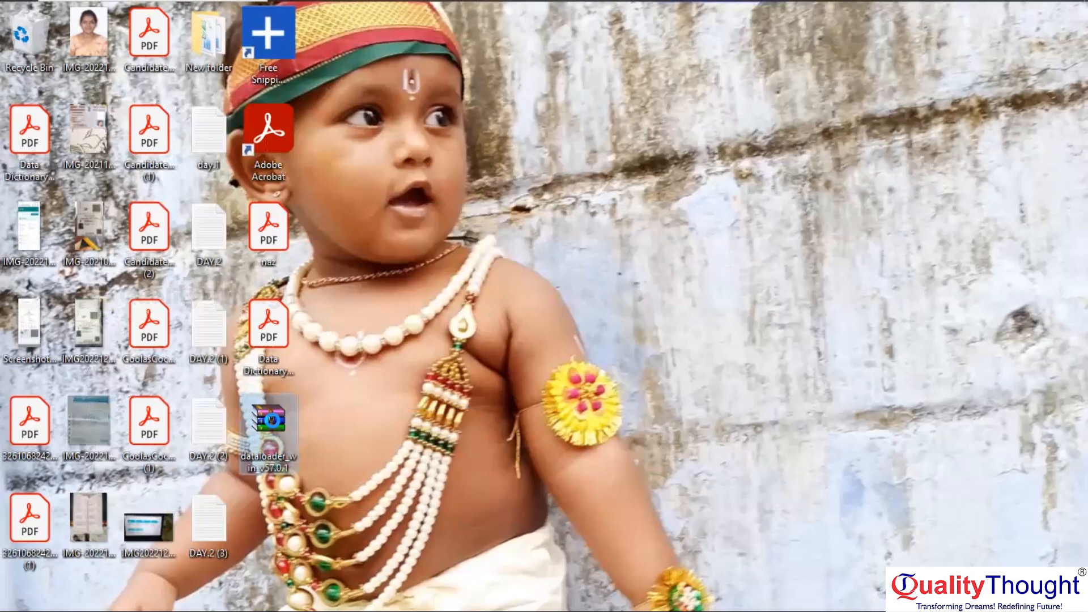
Extract the dataloader zip's contents onto the desktop with Extract Here
{"action": "right_click", "coordinate": [274, 425]}
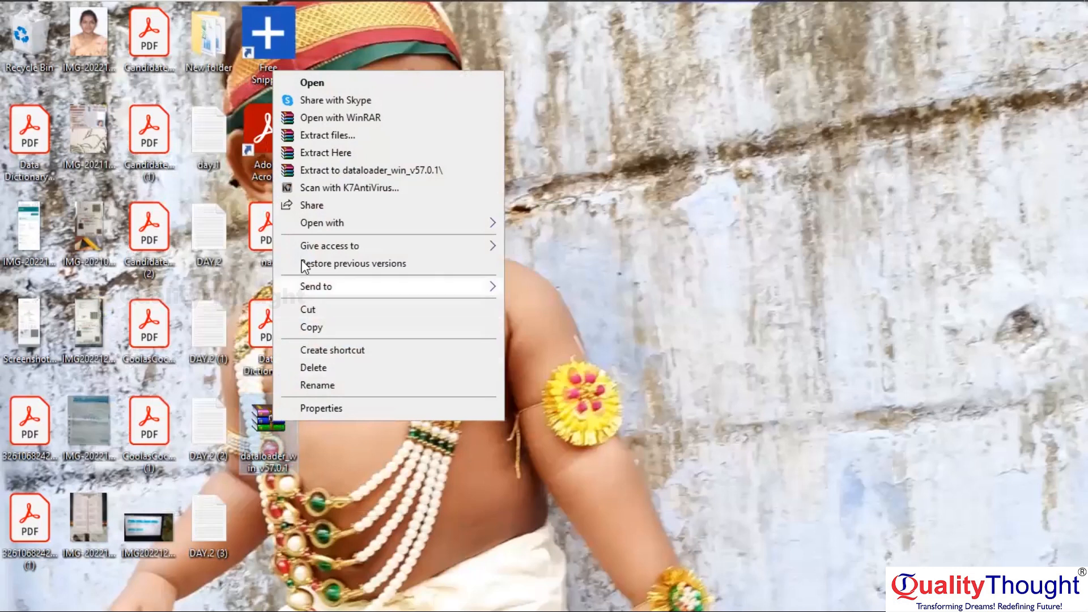
{"action": "left_click", "coordinate": [328, 153]}
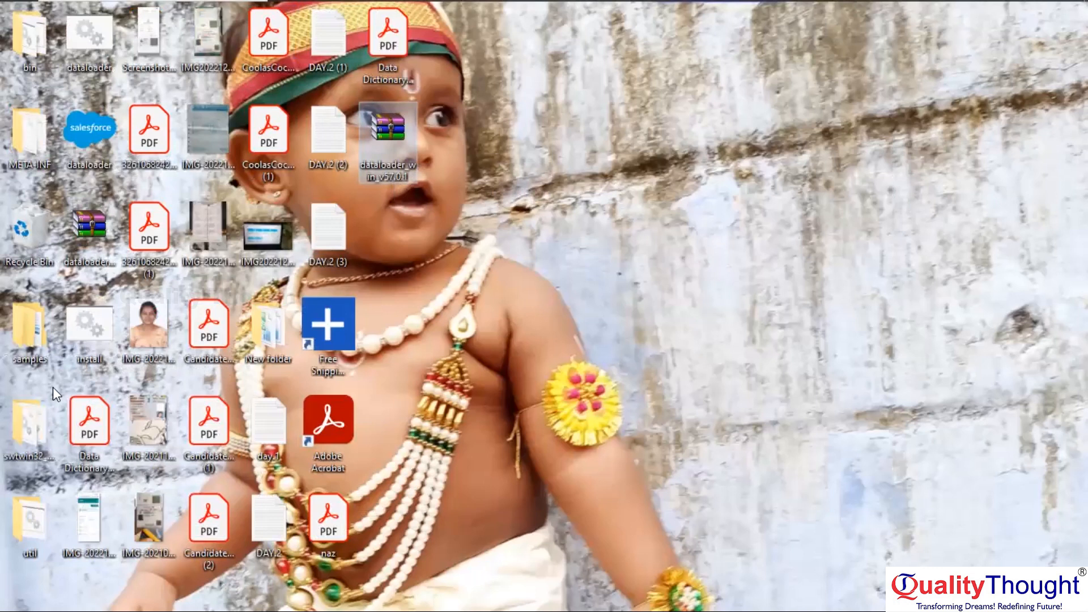
Launch install.bat and let it run despite the SmartScreen unrecognised-app warning
{"action": "mouse_move", "coordinate": [85, 343]}
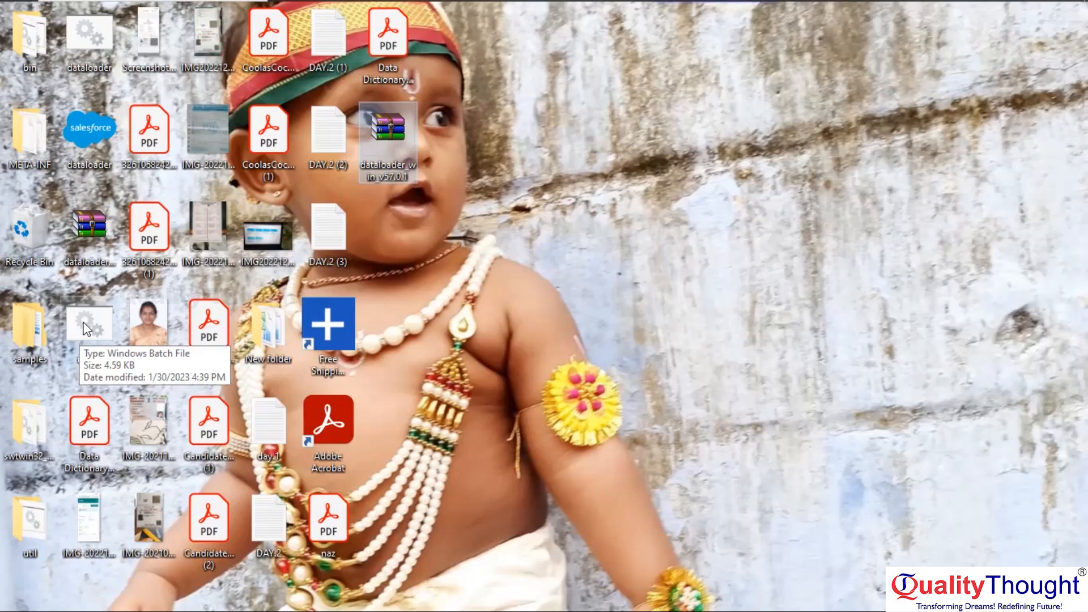
{"action": "double_click", "coordinate": [94, 326]}
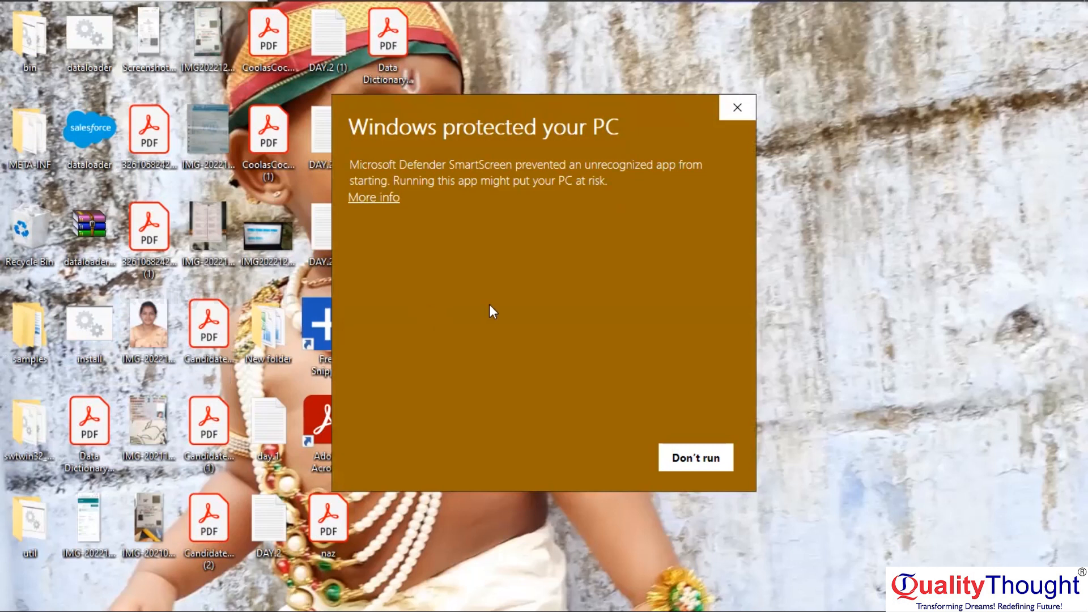
{"action": "left_click", "coordinate": [368, 199]}
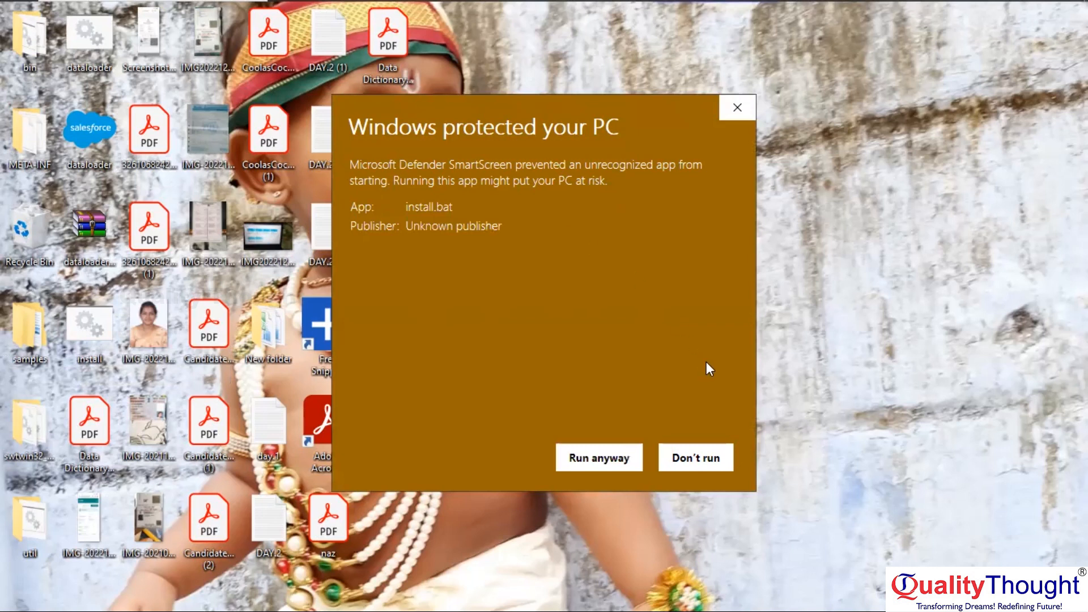
{"action": "left_click", "coordinate": [604, 457]}
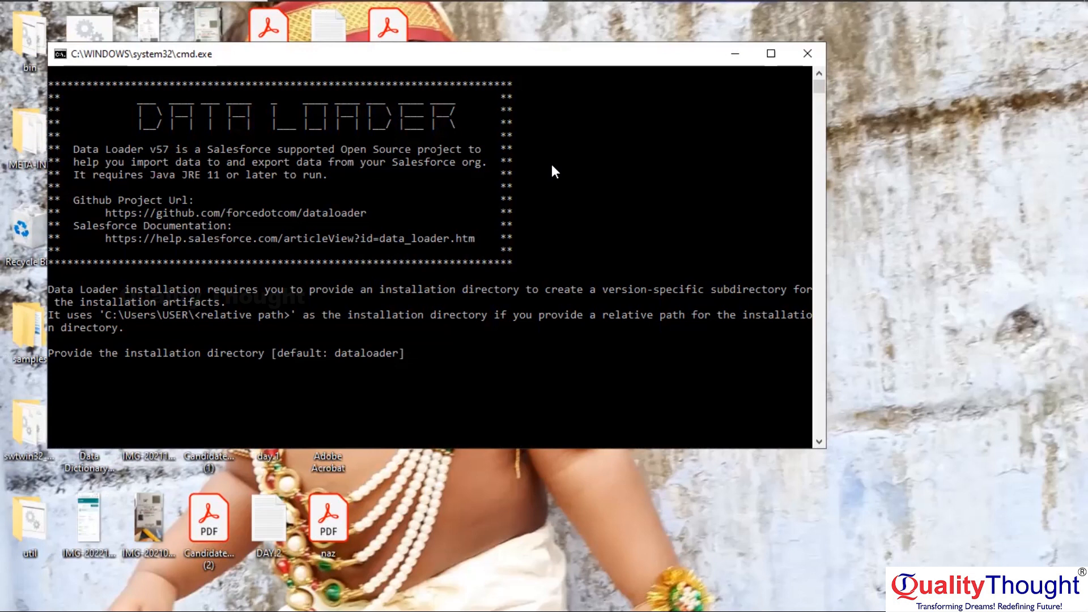
Install Data Loader into 'desktop', answering yes to the start menu shortcut and Yes to the desktop icon
{"action": "type", "text": "desktop"}
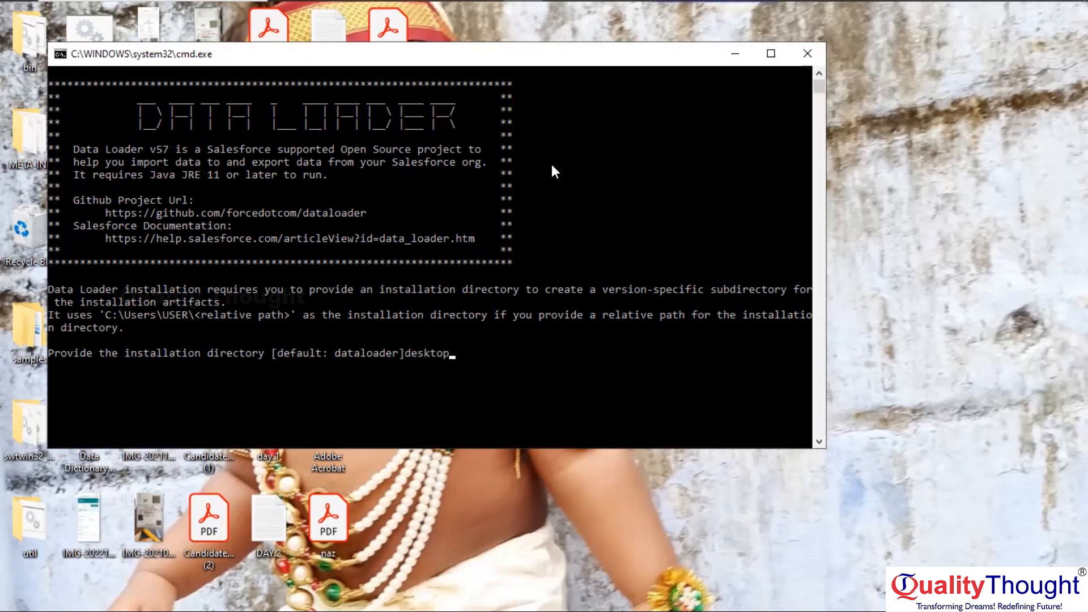
{"action": "key", "text": "Return"}
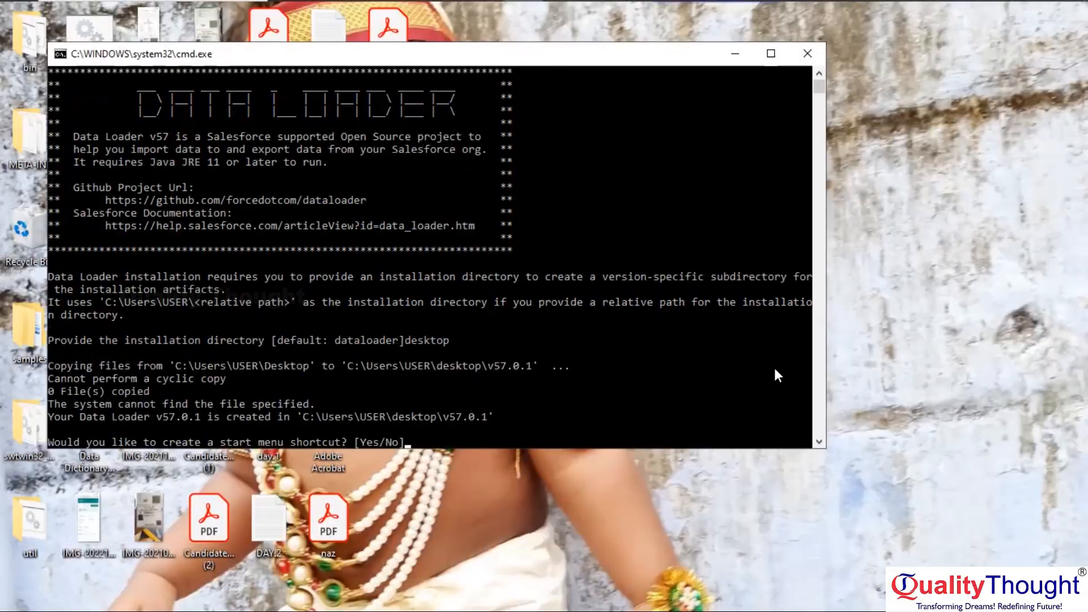
{"action": "left_click", "coordinate": [818, 440]}
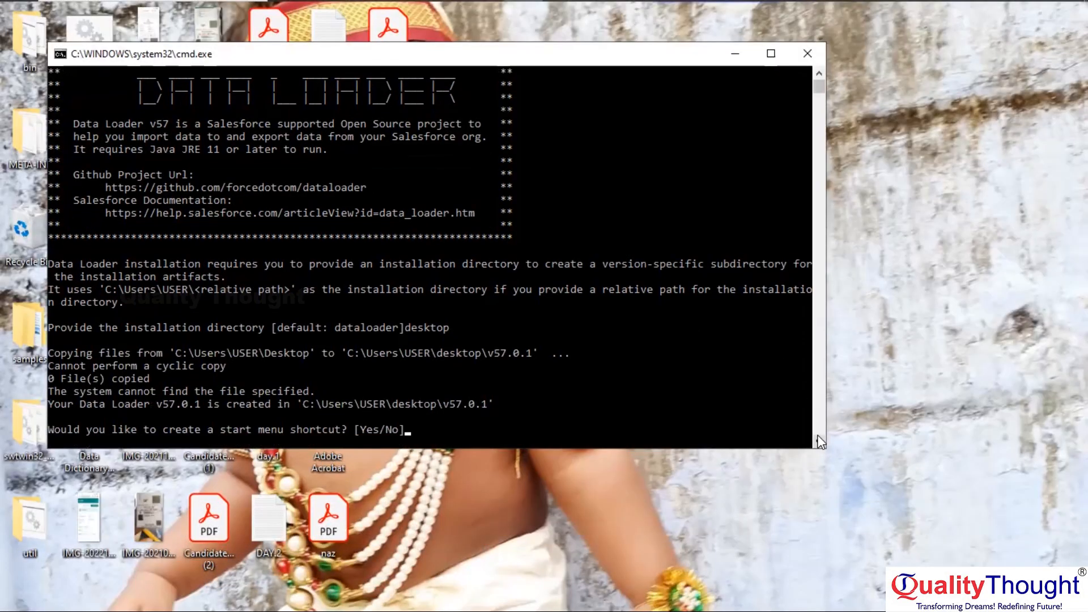
{"action": "left_click", "coordinate": [818, 436]}
{"action": "left_click", "coordinate": [817, 436]}
{"action": "left_click", "coordinate": [818, 436]}
{"action": "left_click", "coordinate": [818, 436]}
{"action": "left_click", "coordinate": [818, 435]}
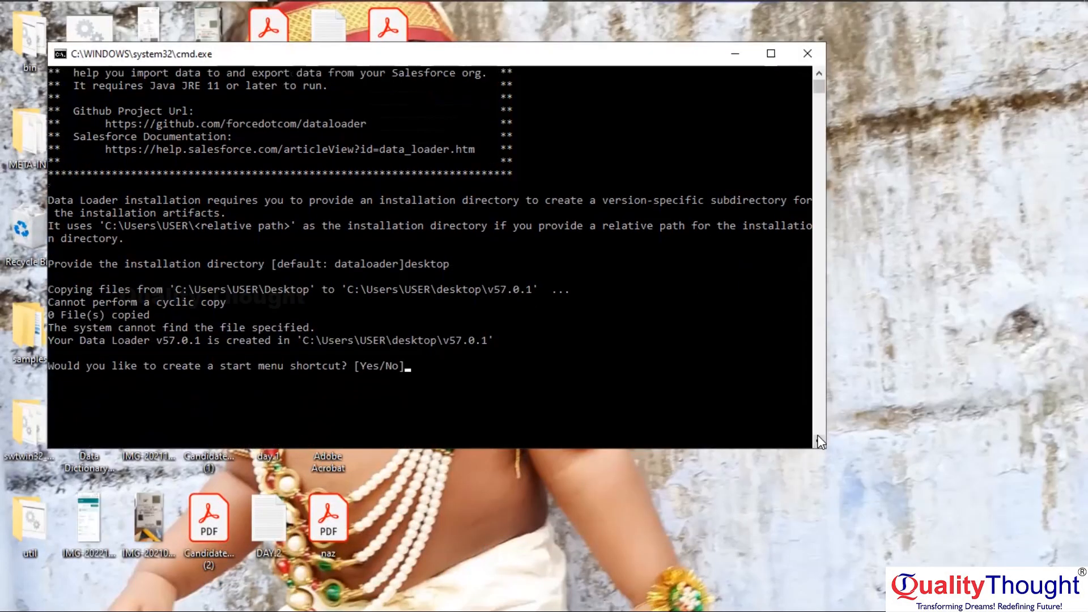
{"action": "type", "text": "yes"}
{"action": "key", "text": "Return"}
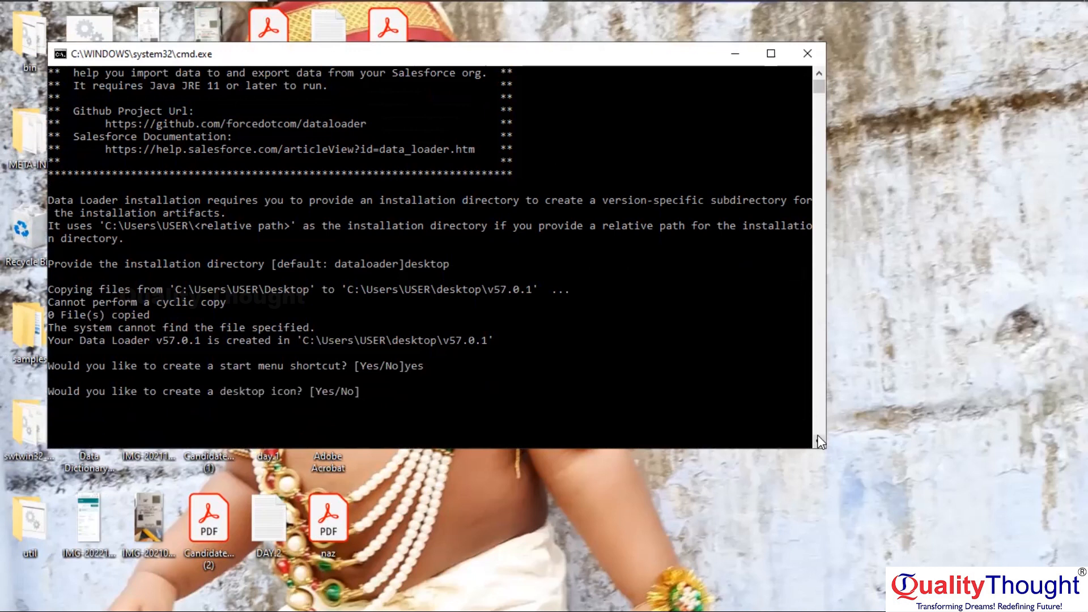
{"action": "type", "text": "Yes"}
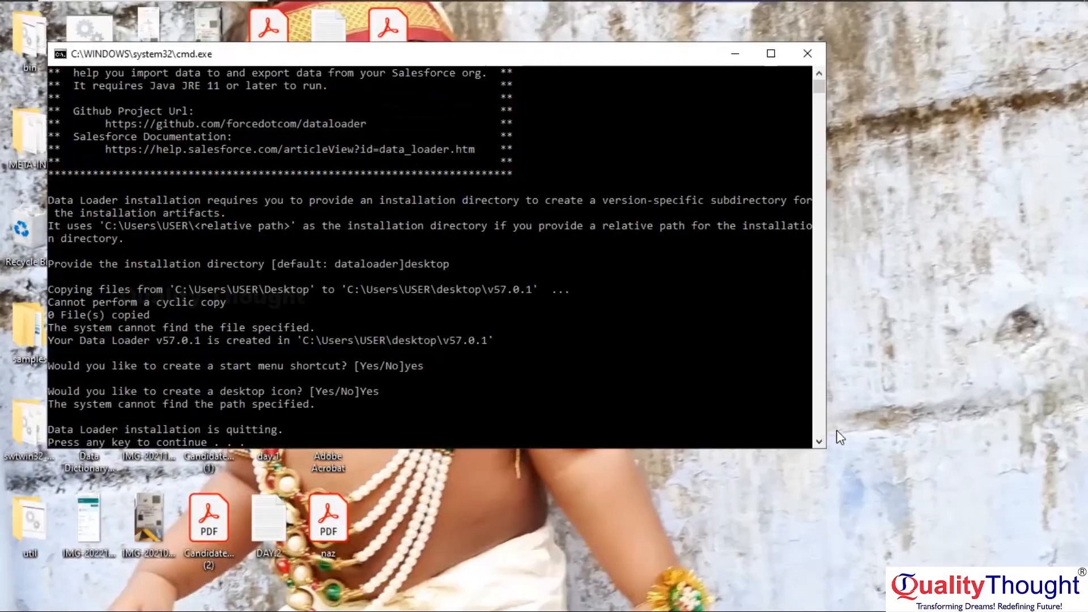
{"action": "scroll", "coordinate": [820, 445], "scroll_direction": "down", "scroll_amount": 7}
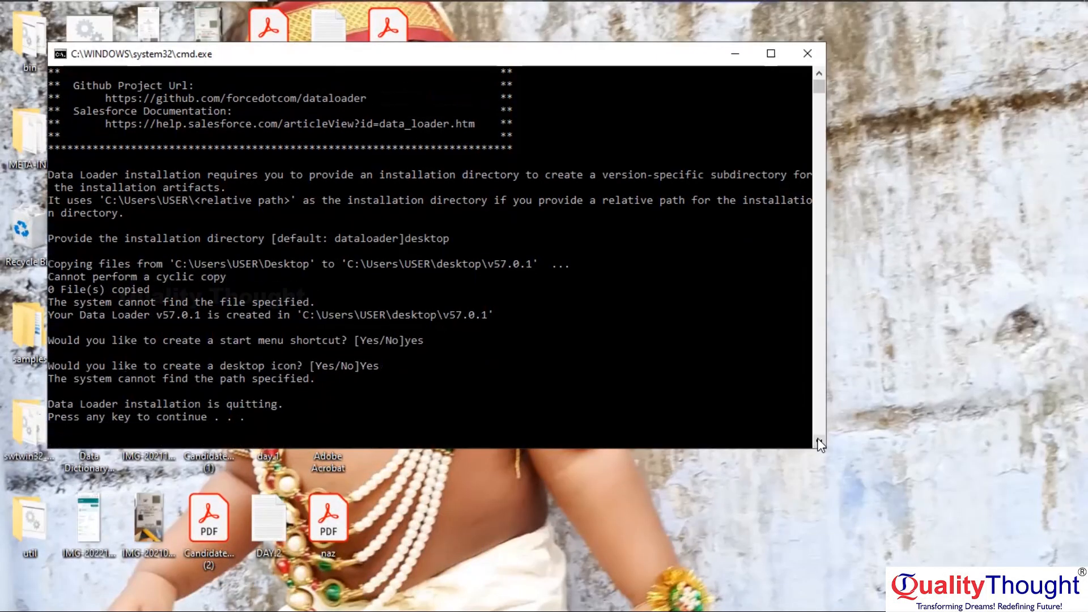
{"action": "left_click", "coordinate": [819, 442]}
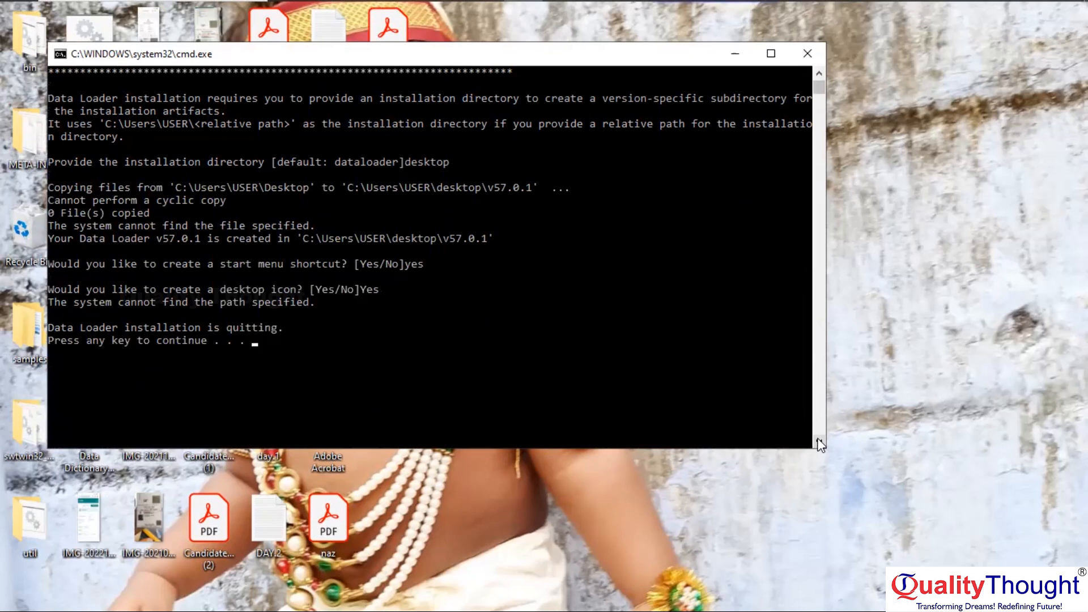
Dismiss the finished Data Loader installer console with a keypress
{"action": "key", "text": "Return"}
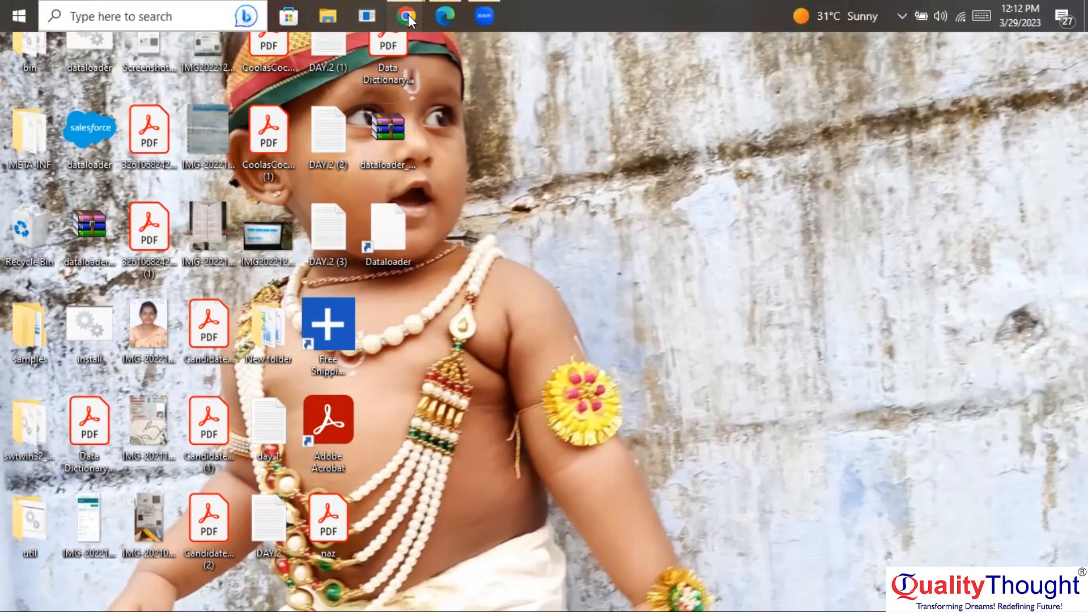
Bring the Chrome new tab forward and search Google for 'azul jdk'
{"action": "mouse_move", "coordinate": [408, 15]}
{"action": "left_click", "coordinate": [339, 75]}
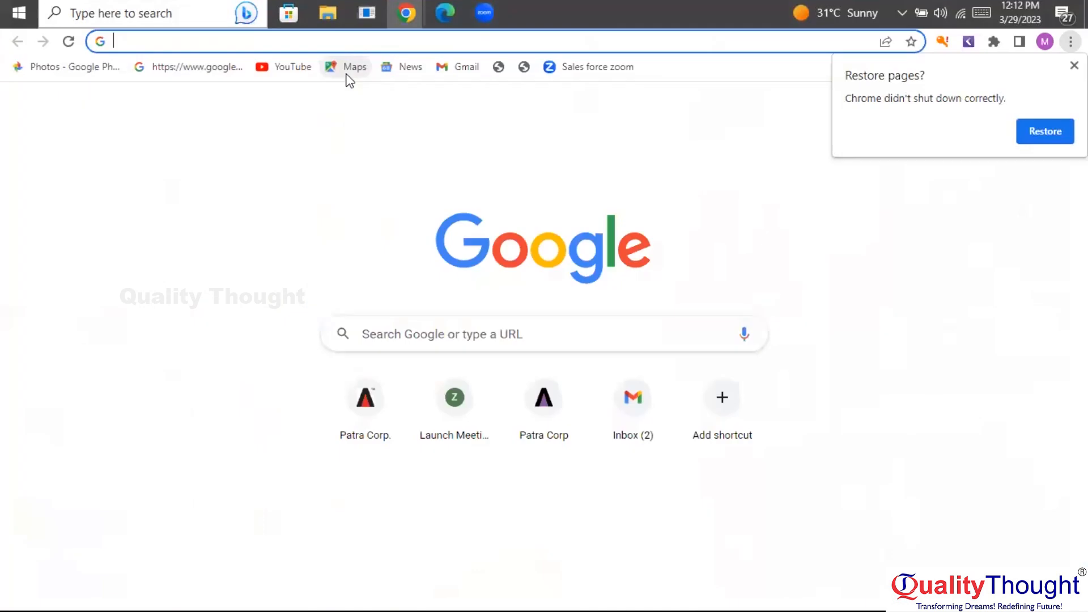
{"action": "left_click", "coordinate": [725, 130]}
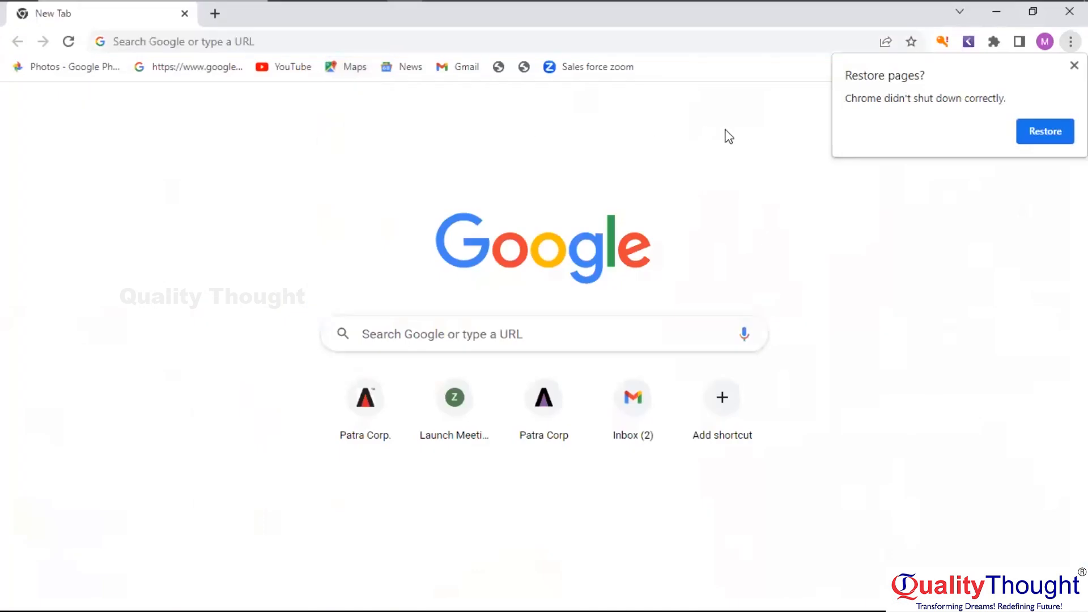
{"action": "left_click", "coordinate": [356, 334]}
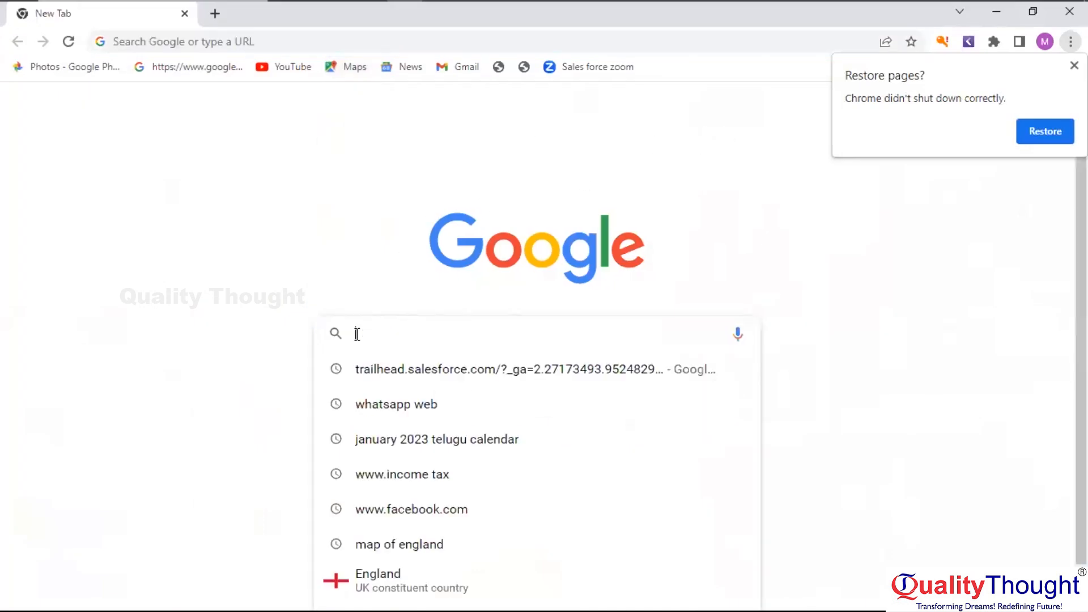
{"action": "type", "text": "a"}
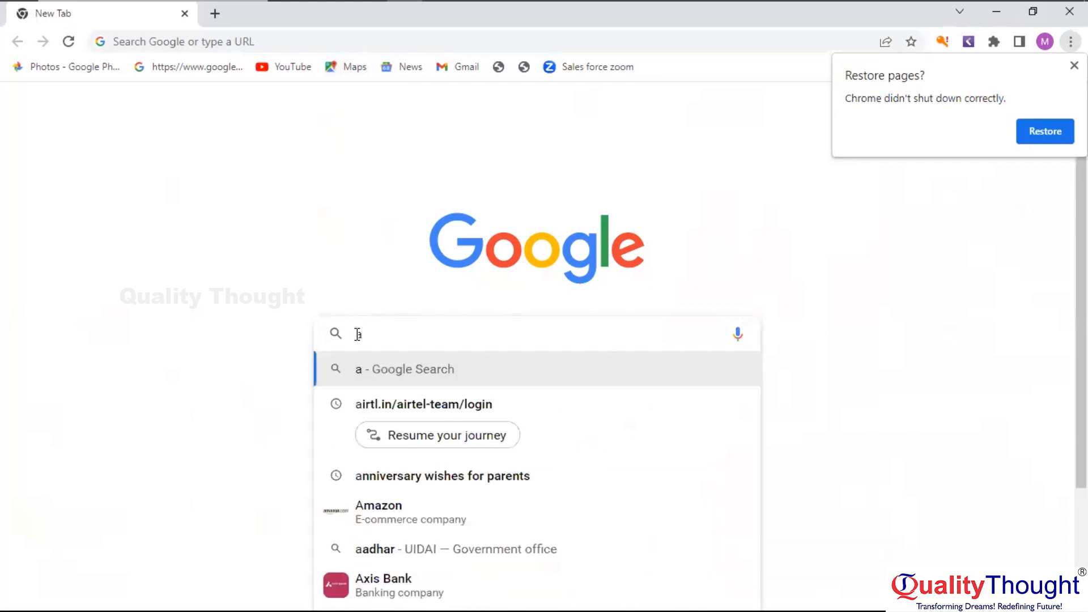
{"action": "type", "text": "zu"}
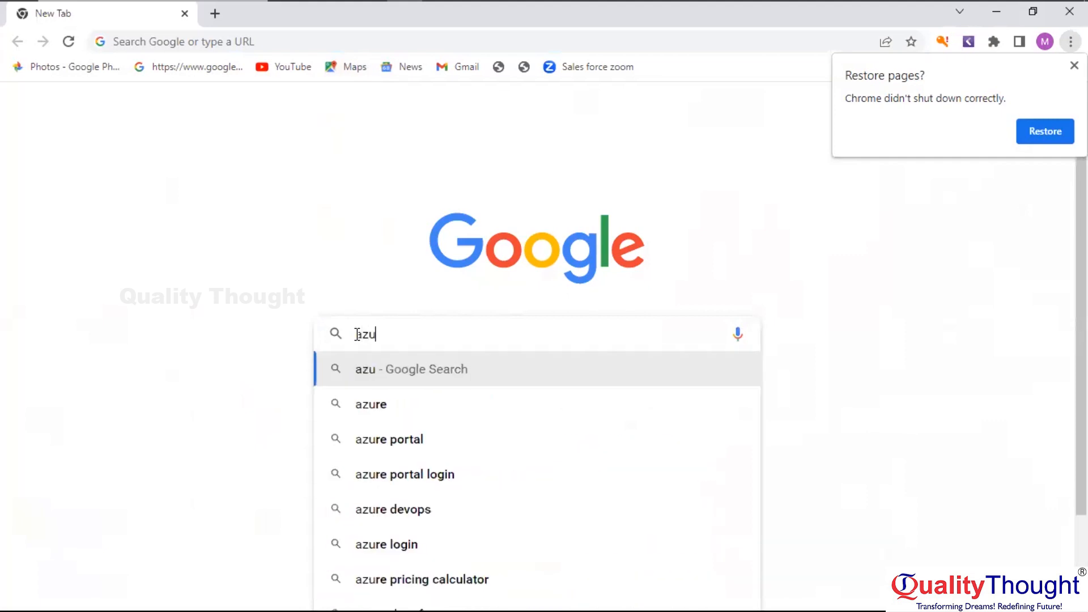
{"action": "type", "text": "l"}
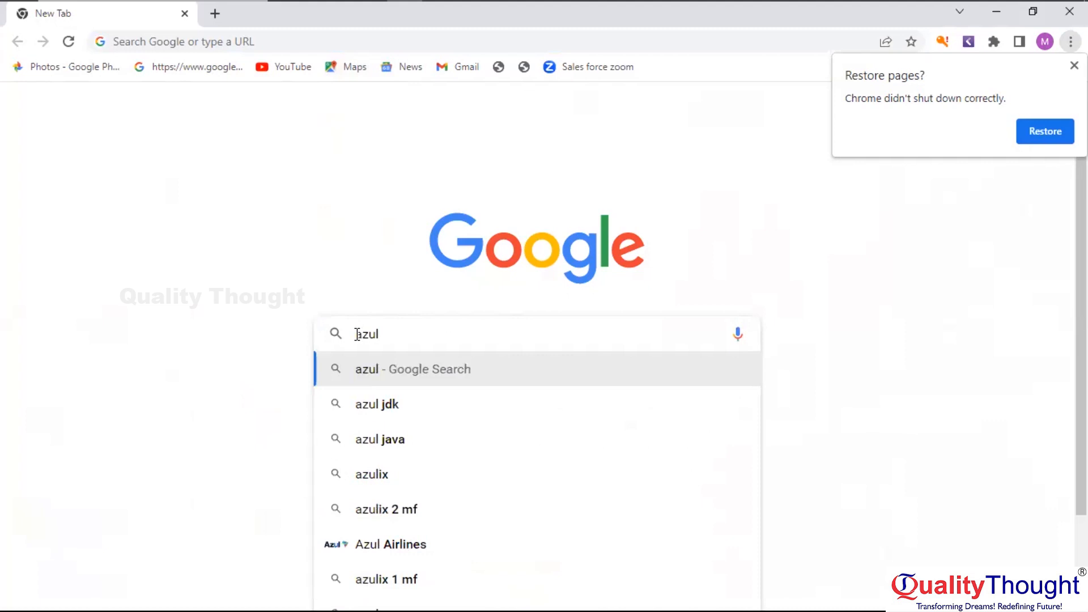
{"action": "left_click", "coordinate": [357, 334]}
{"action": "left_click", "coordinate": [413, 404]}
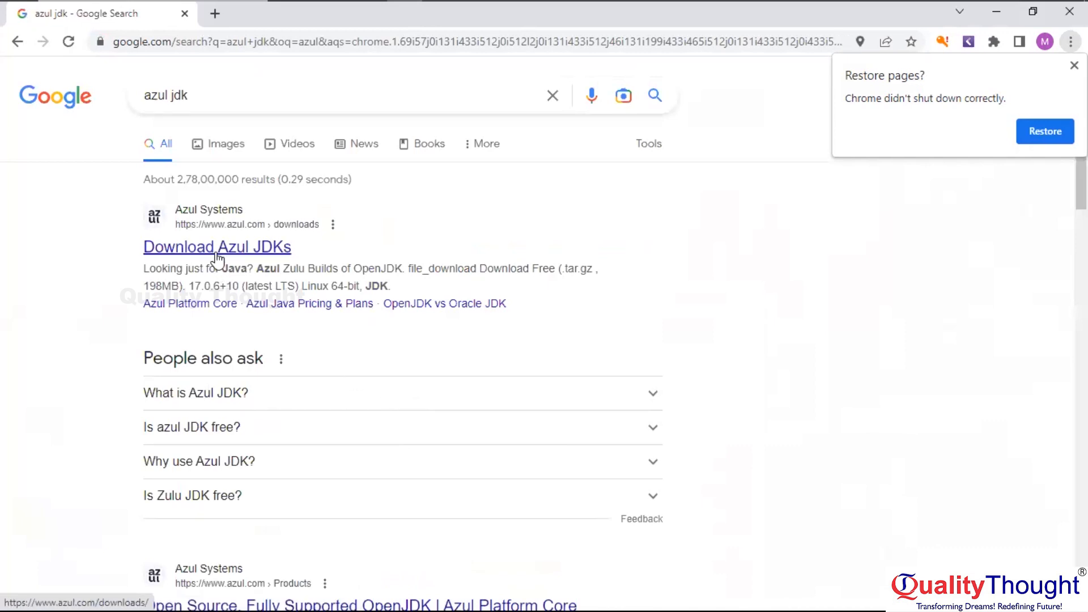
Open the 'Download Azul JDKs' result, dismiss the Restore pages prompt, and browse the page
{"action": "left_click", "coordinate": [217, 250]}
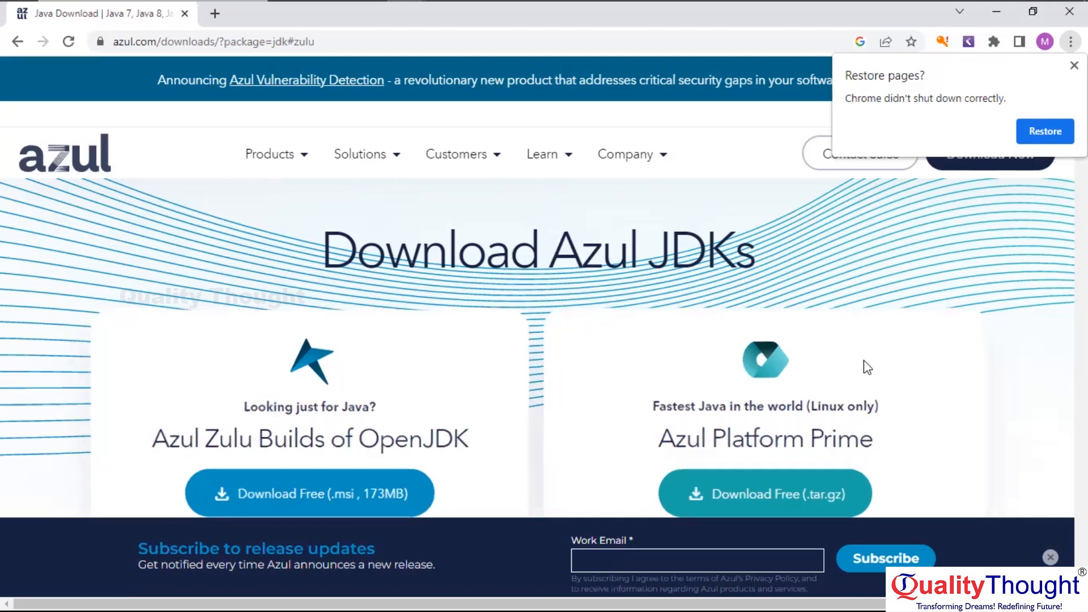
{"action": "left_click", "coordinate": [1074, 65]}
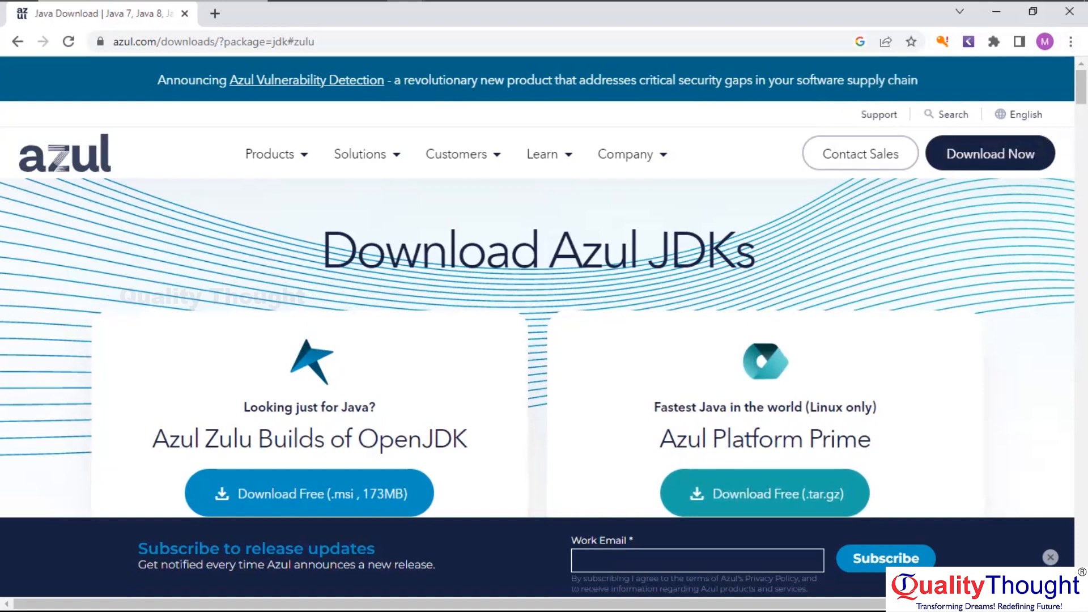
{"action": "scroll", "coordinate": [537, 340], "scroll_direction": "down", "scroll_amount": 8}
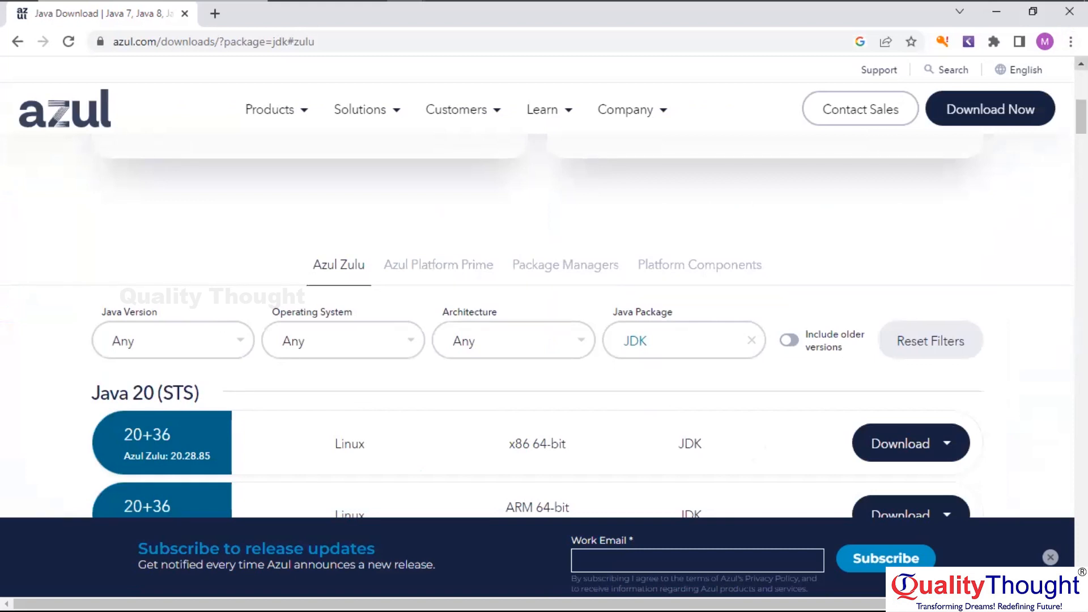
{"action": "scroll", "coordinate": [537, 306], "scroll_direction": "up", "scroll_amount": 3}
{"action": "scroll", "coordinate": [544, 287], "scroll_direction": "up", "scroll_amount": 2}
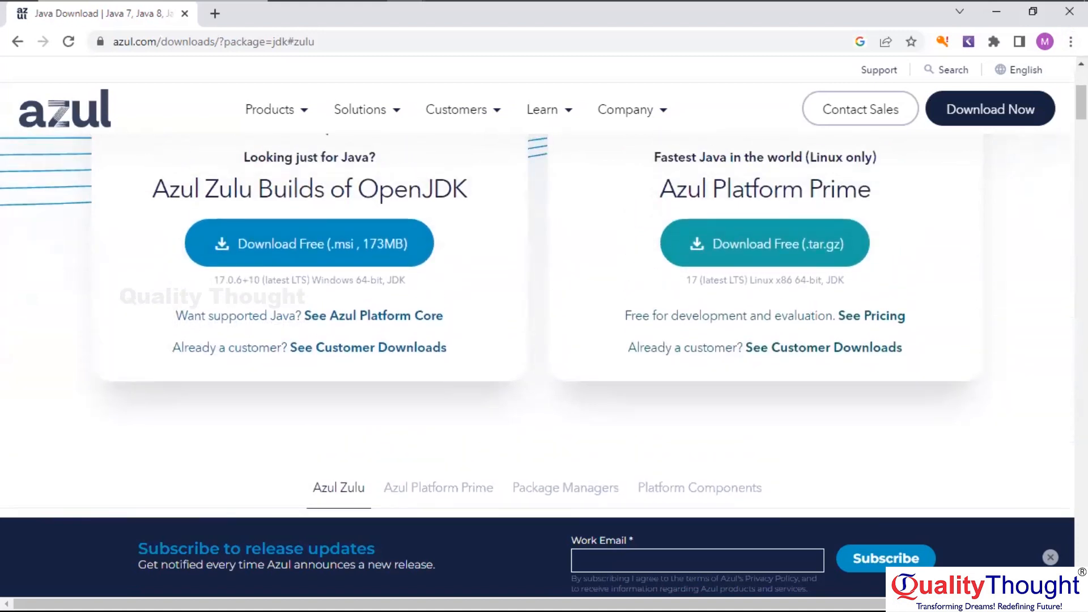
{"action": "scroll", "coordinate": [537, 306], "scroll_direction": "down", "scroll_amount": 9}
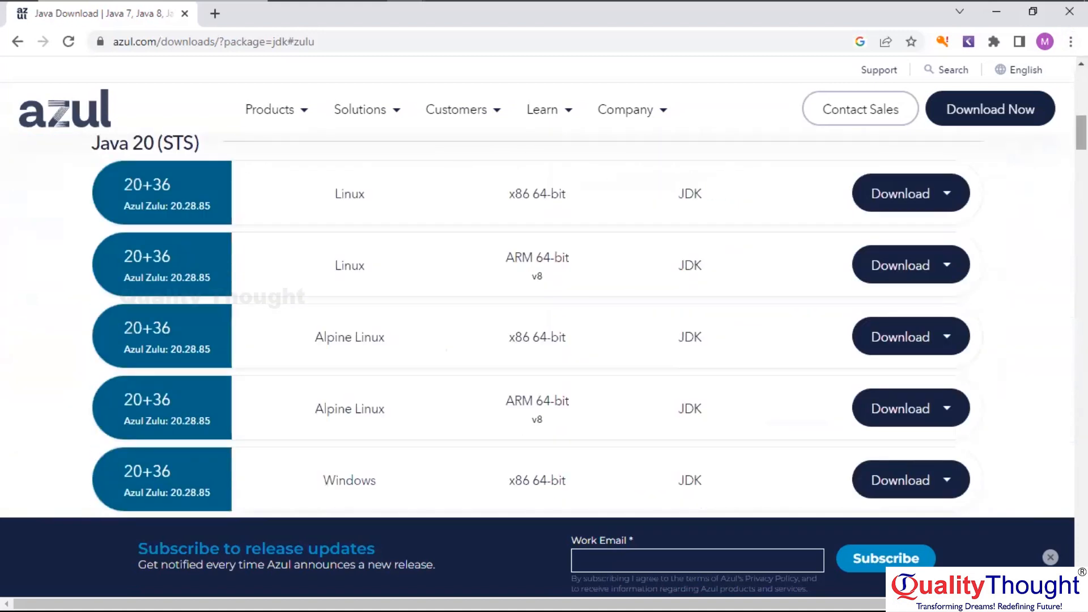
{"action": "scroll", "coordinate": [537, 306], "scroll_direction": "up", "scroll_amount": 2}
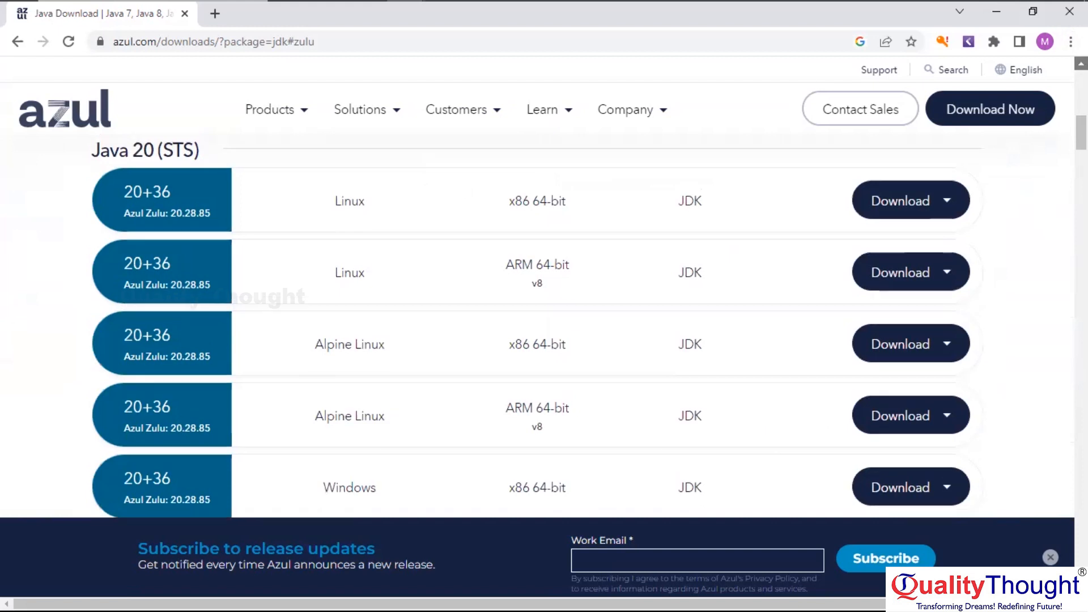
{"action": "scroll", "coordinate": [537, 306], "scroll_direction": "up", "scroll_amount": 2}
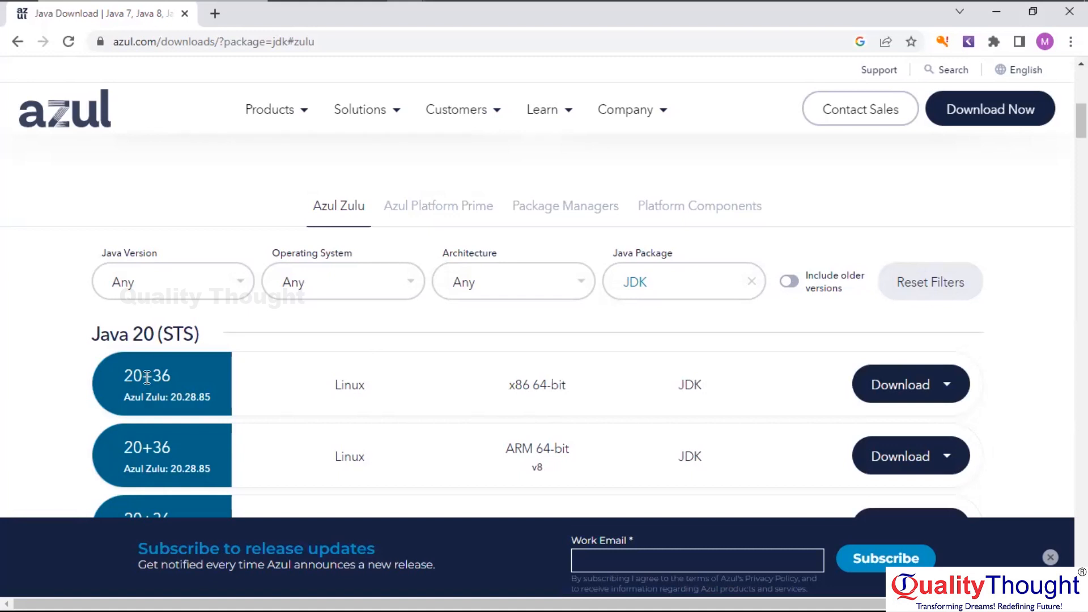
Filter the Zulu downloads to Java 11 (LTS) on Windows
{"action": "left_click", "coordinate": [239, 284]}
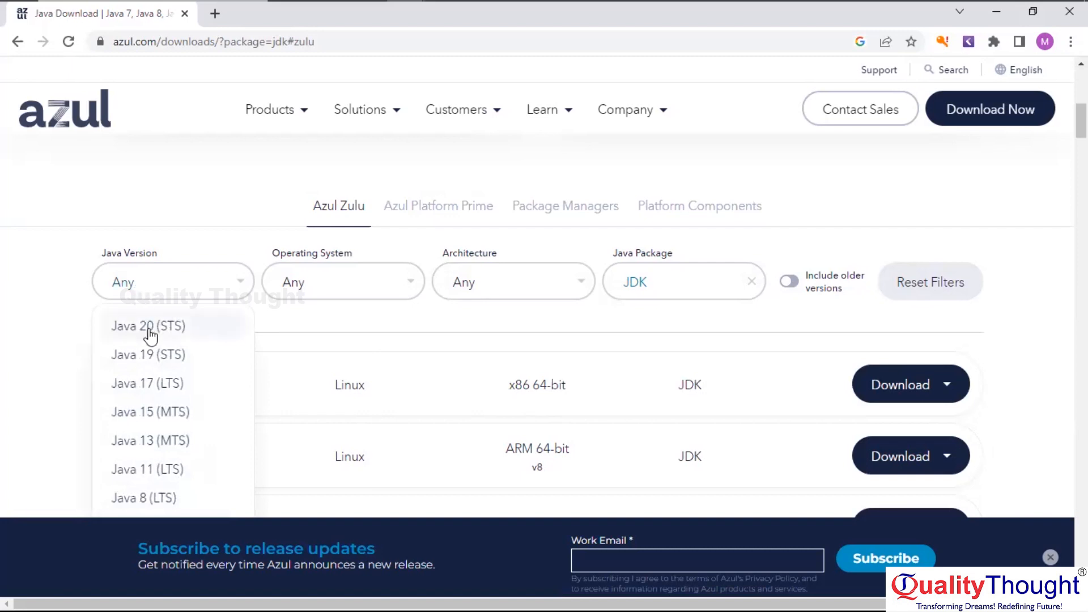
{"action": "left_click", "coordinate": [154, 470]}
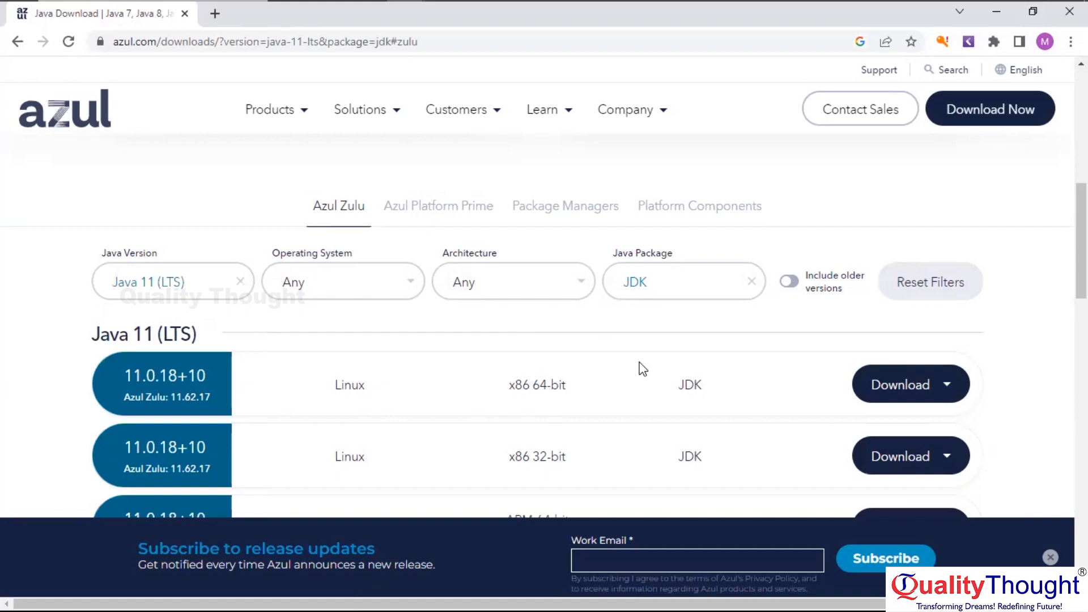
{"action": "left_click", "coordinate": [391, 282]}
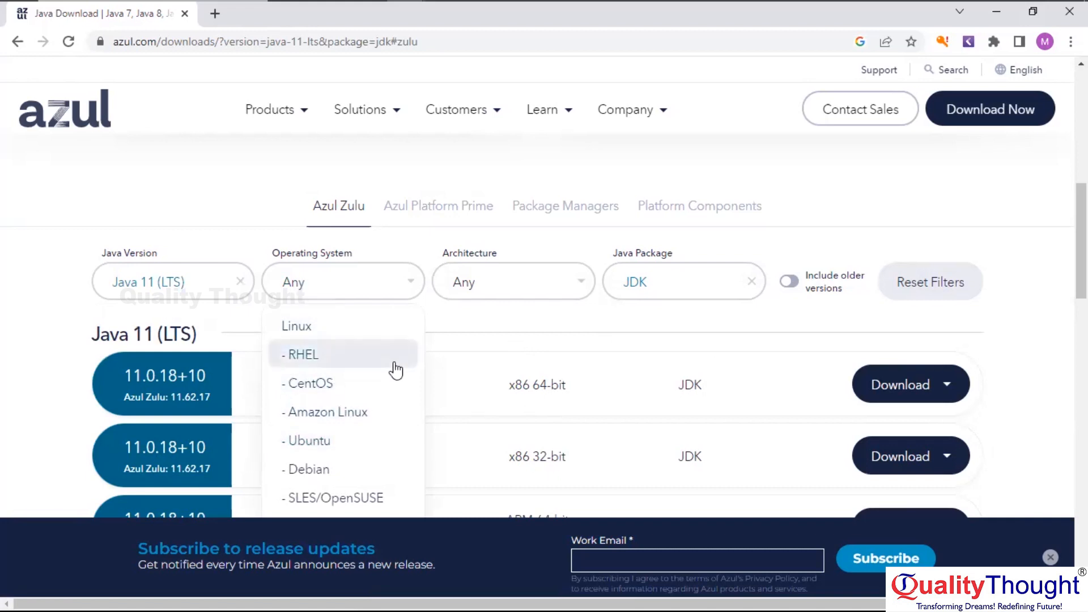
{"action": "left_click", "coordinate": [402, 281]}
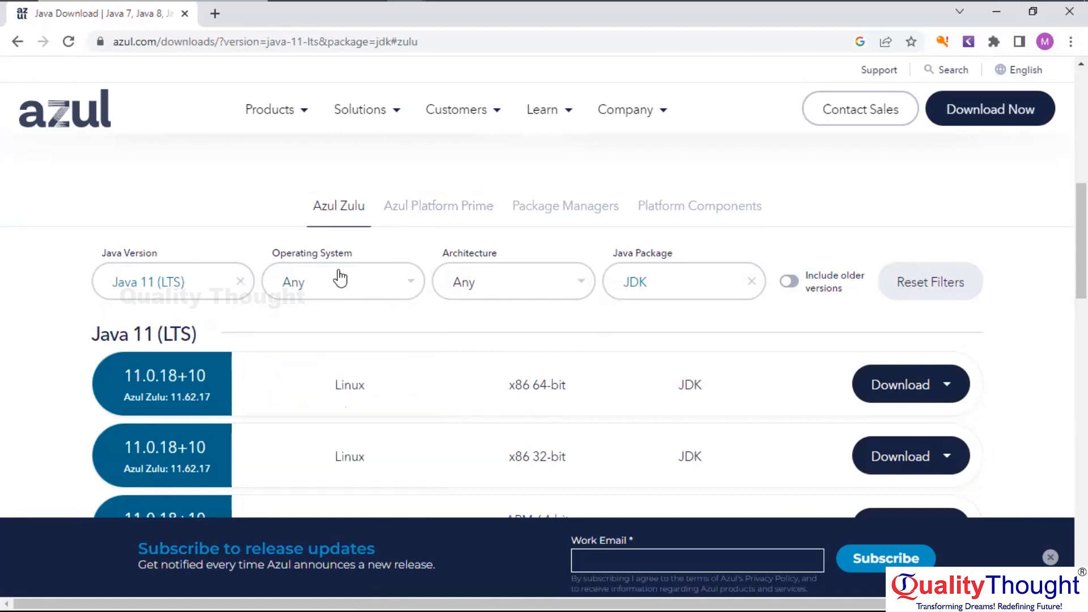
{"action": "left_click", "coordinate": [339, 276]}
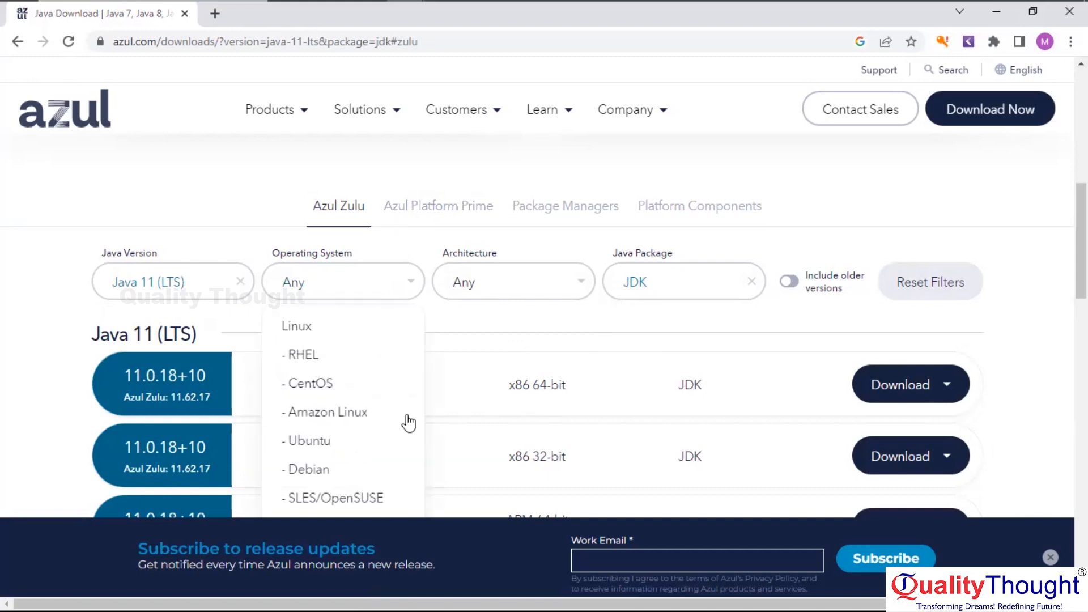
{"action": "scroll", "coordinate": [408, 463], "scroll_direction": "down", "scroll_amount": 3}
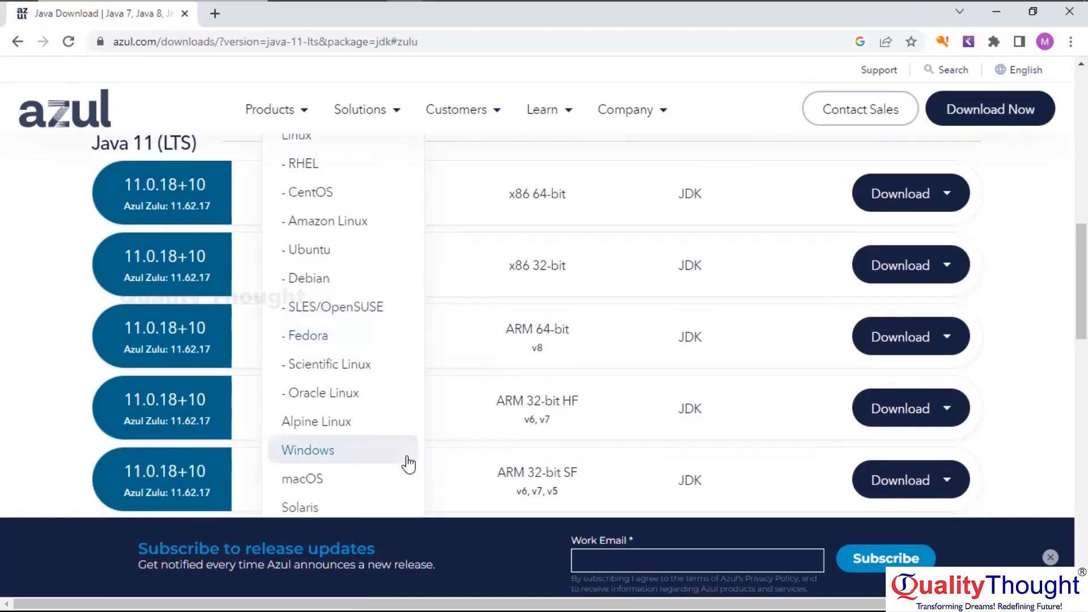
{"action": "left_click", "coordinate": [371, 452]}
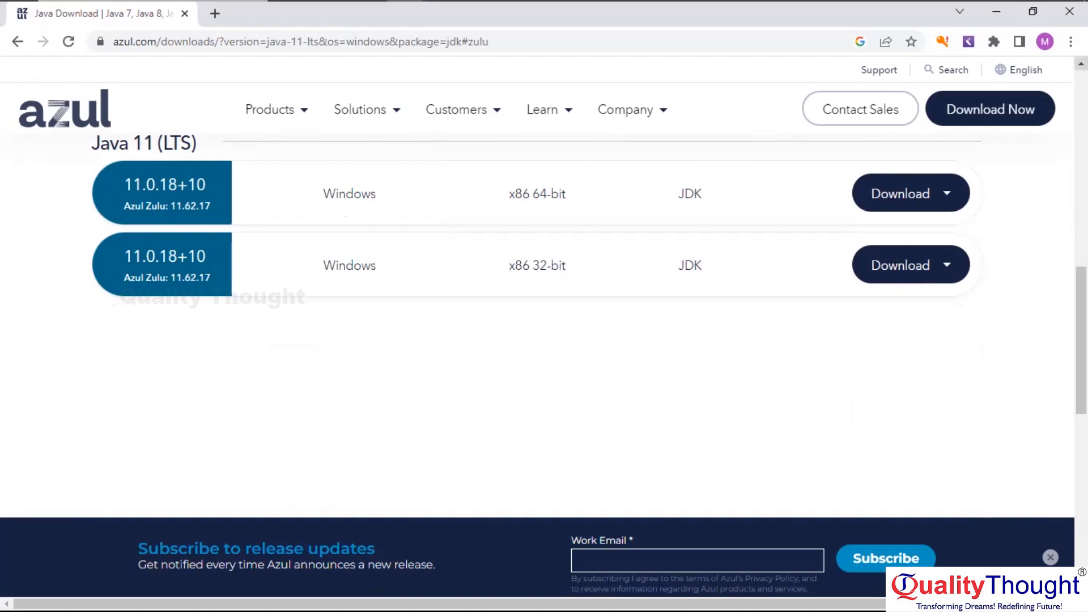
{"action": "scroll", "coordinate": [567, 255], "scroll_direction": "up", "scroll_amount": 1}
{"action": "scroll", "coordinate": [567, 254], "scroll_direction": "up", "scroll_amount": 1}
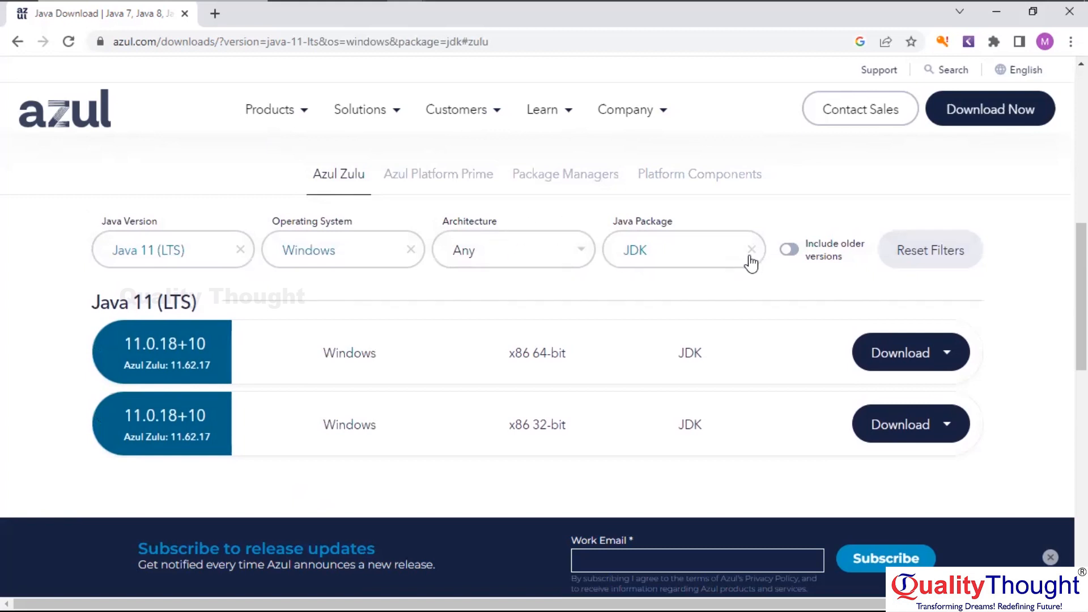
Switch the package filter to JRE, then reset all filters
{"action": "left_click", "coordinate": [672, 254]}
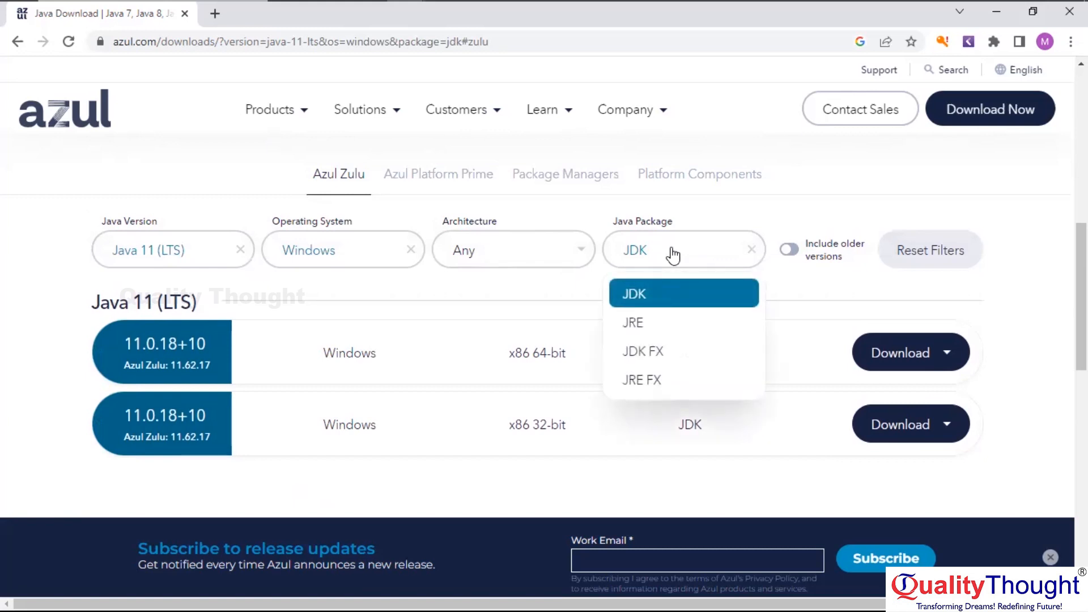
{"action": "left_click", "coordinate": [662, 320]}
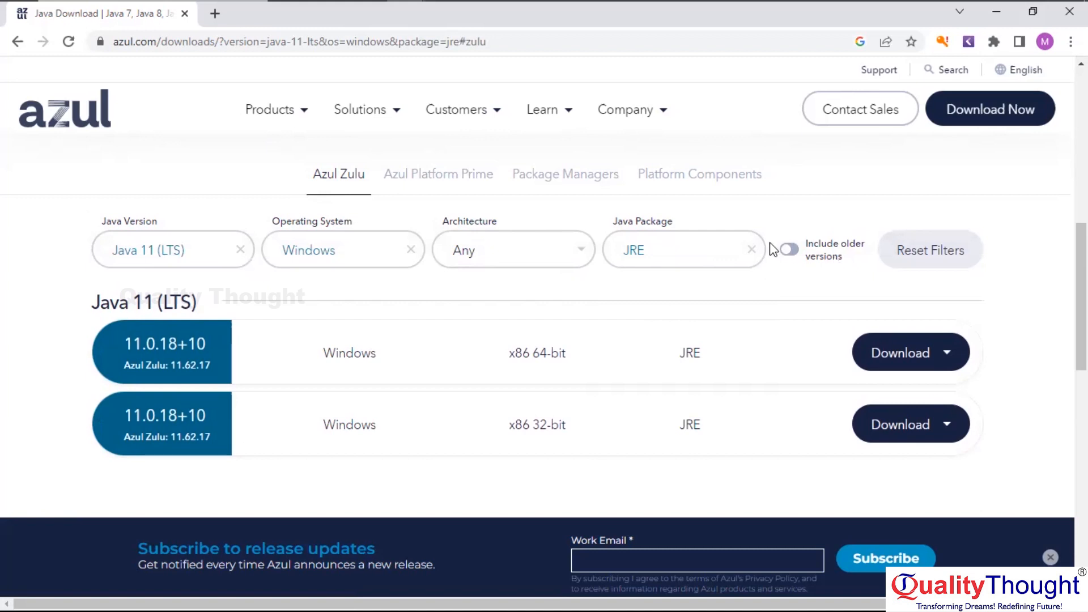
{"action": "left_click", "coordinate": [916, 258]}
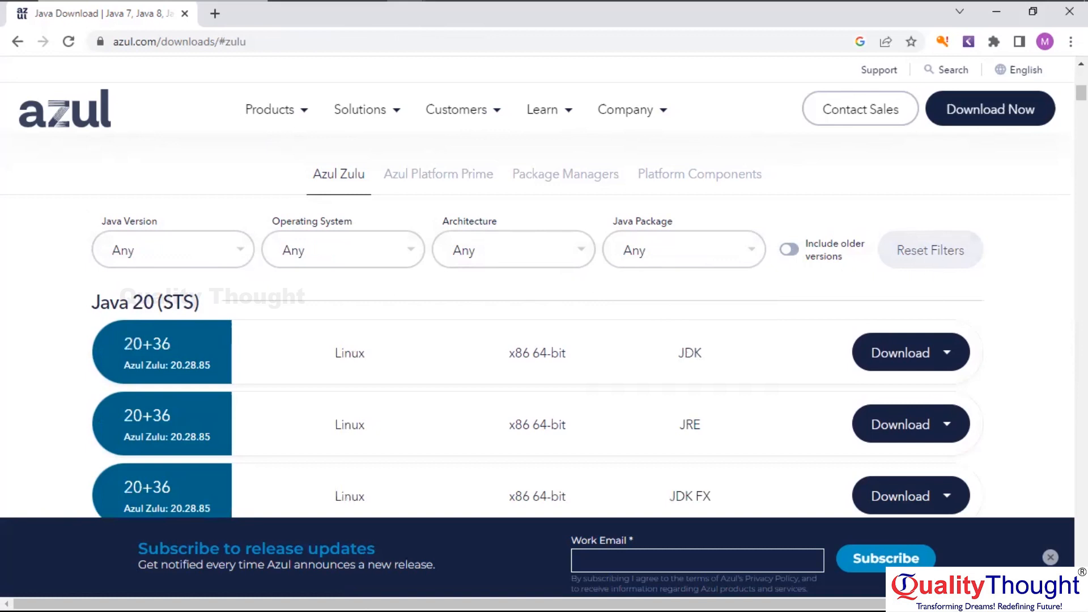
Scroll the Zulu list down to the Java 11 (LTS) 11.0.18+10 Windows x86 64-bit rows
{"action": "scroll", "coordinate": [544, 340], "scroll_direction": "down", "scroll_amount": 2}
{"action": "scroll", "coordinate": [544, 340], "scroll_direction": "down", "scroll_amount": 6}
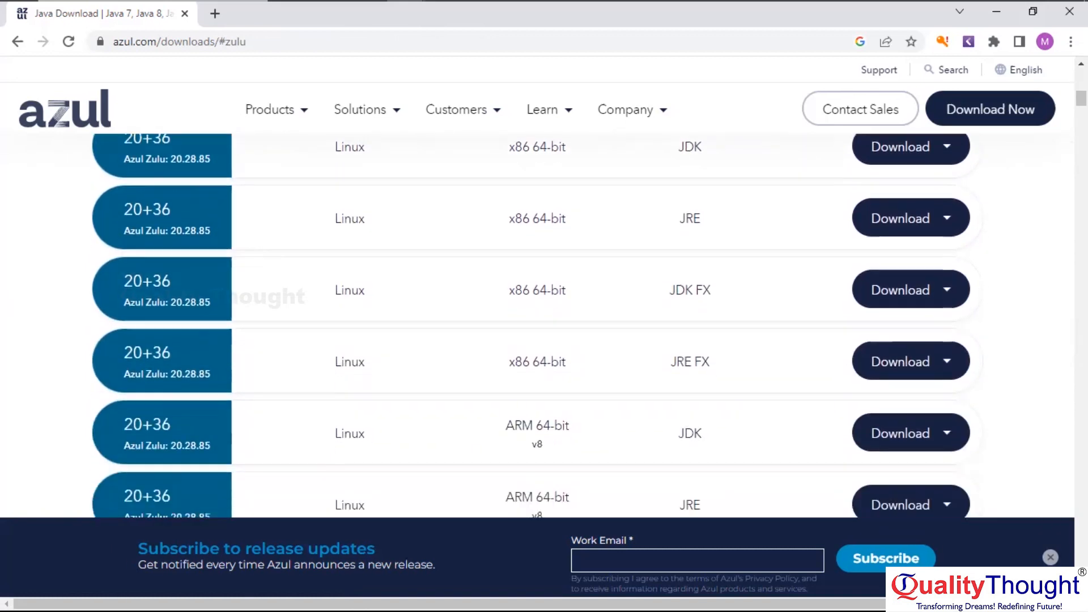
{"action": "scroll", "coordinate": [544, 325], "scroll_direction": "down", "scroll_amount": 2}
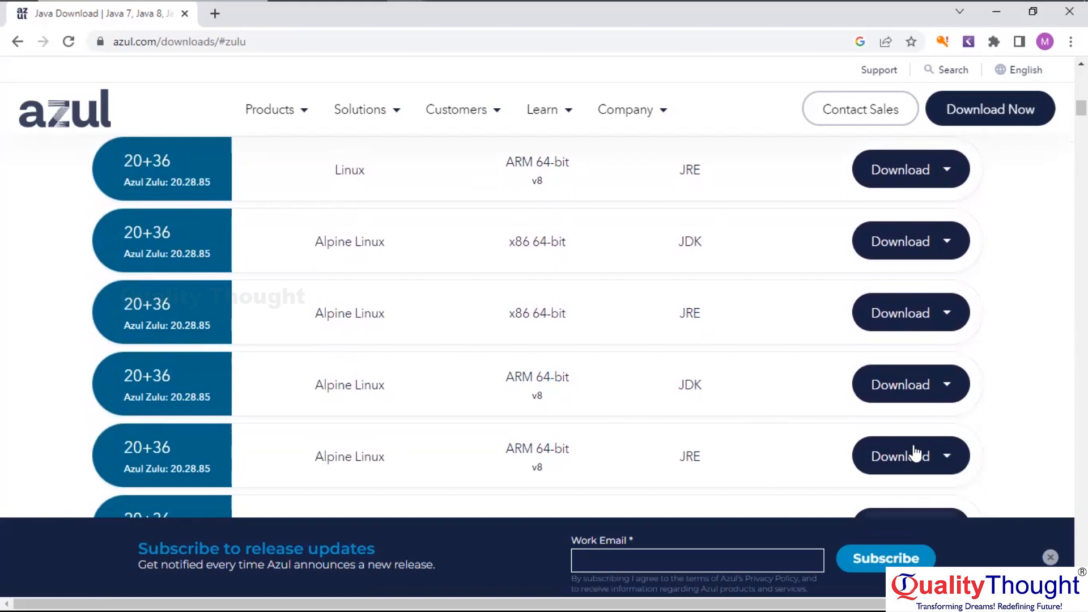
{"action": "scroll", "coordinate": [544, 312], "scroll_direction": "down", "scroll_amount": 4}
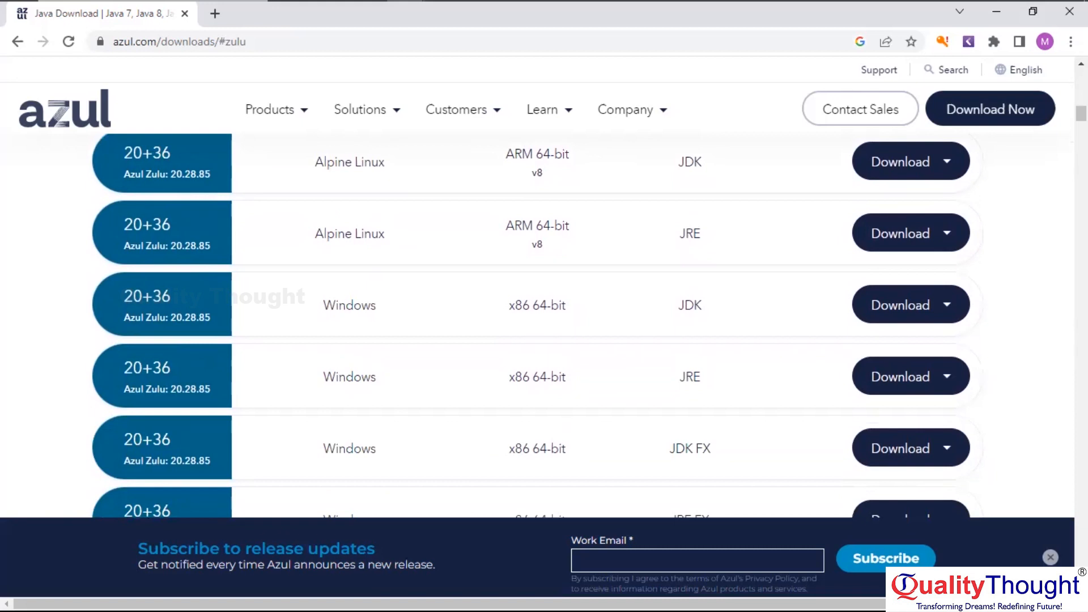
{"action": "scroll", "coordinate": [544, 323], "scroll_direction": "down", "scroll_amount": 5}
{"action": "scroll", "coordinate": [543, 323], "scroll_direction": "down", "scroll_amount": 13}
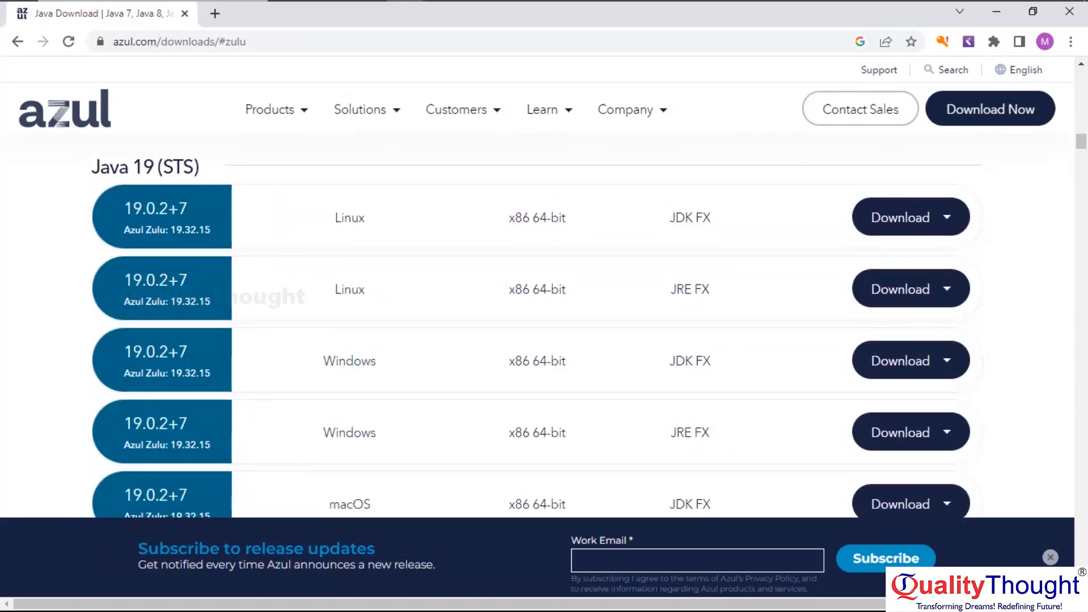
{"action": "scroll", "coordinate": [544, 323], "scroll_direction": "down", "scroll_amount": 20}
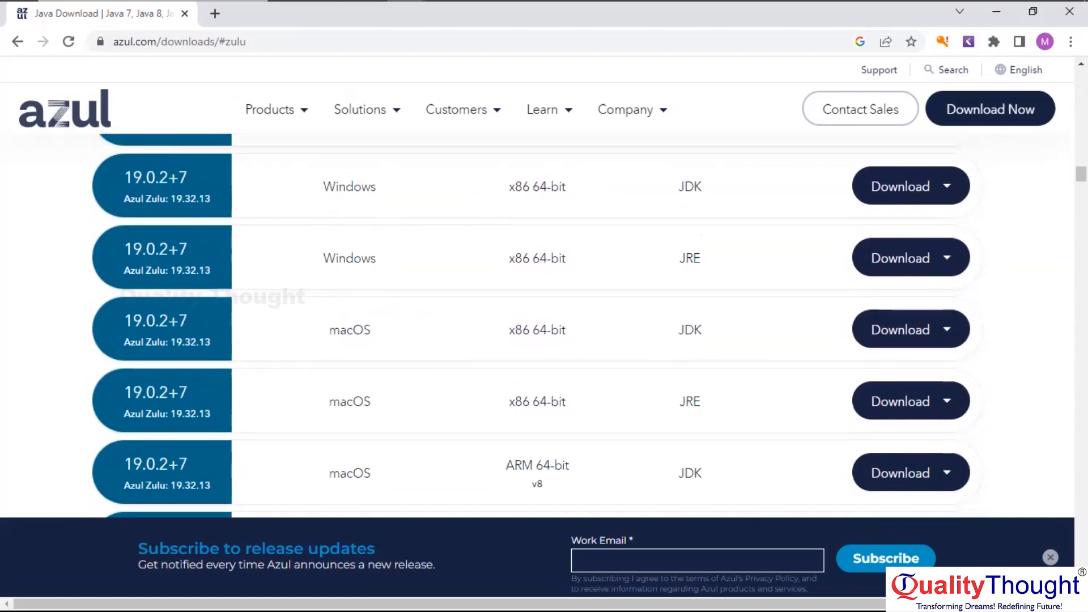
{"action": "scroll", "coordinate": [543, 323], "scroll_direction": "down", "scroll_amount": 16}
{"action": "scroll", "coordinate": [544, 323], "scroll_direction": "down", "scroll_amount": 17}
{"action": "scroll", "coordinate": [544, 323], "scroll_direction": "down", "scroll_amount": 18}
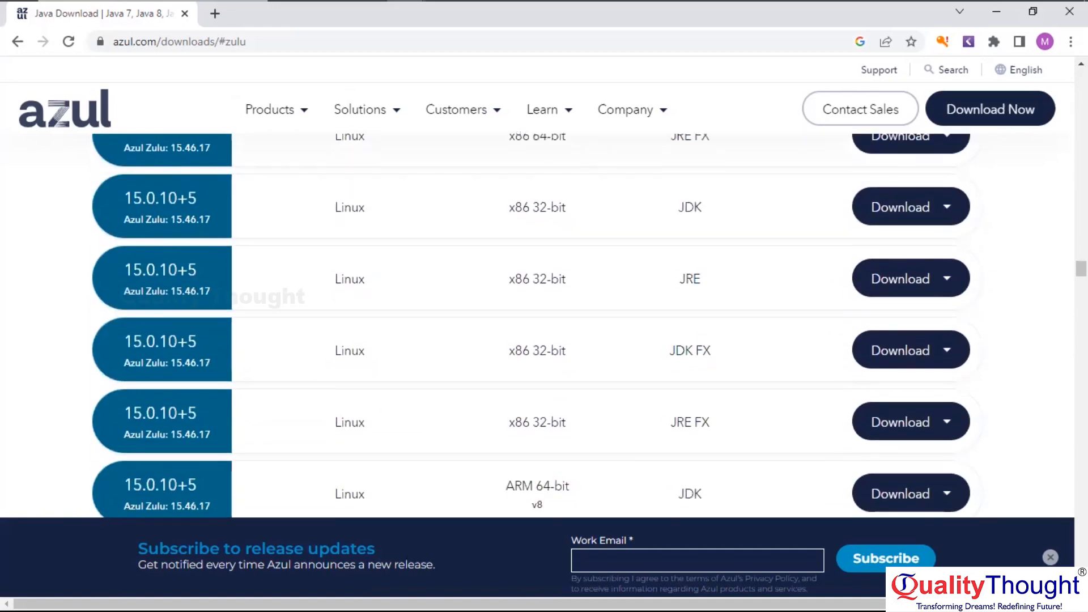
{"action": "scroll", "coordinate": [544, 323], "scroll_direction": "down", "scroll_amount": 18}
{"action": "scroll", "coordinate": [544, 323], "scroll_direction": "down", "scroll_amount": 18}
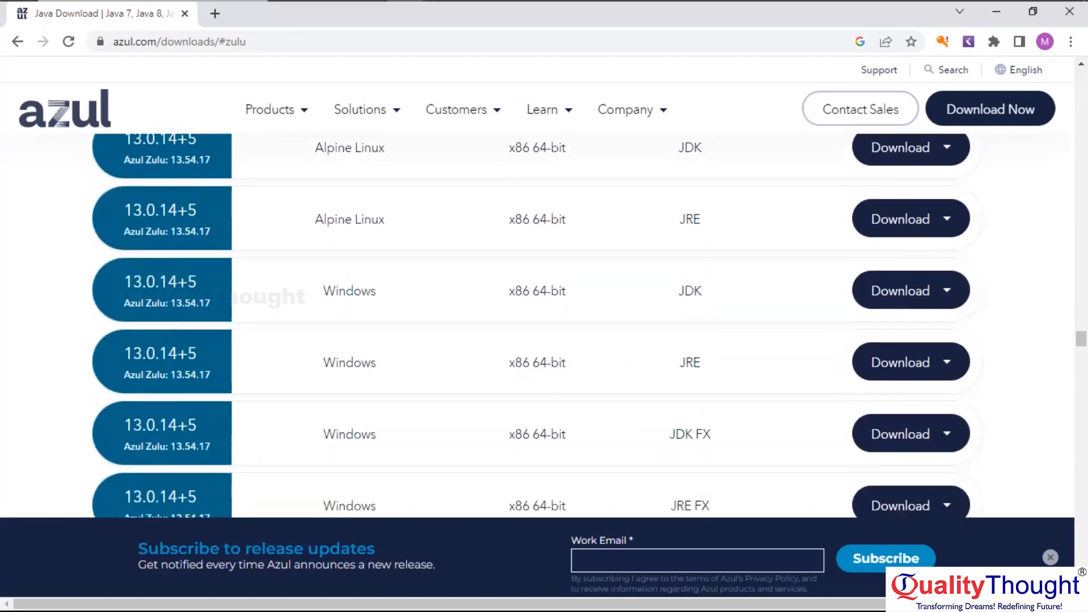
{"action": "scroll", "coordinate": [544, 323], "scroll_direction": "down", "scroll_amount": 12}
{"action": "scroll", "coordinate": [544, 323], "scroll_direction": "down", "scroll_amount": 10}
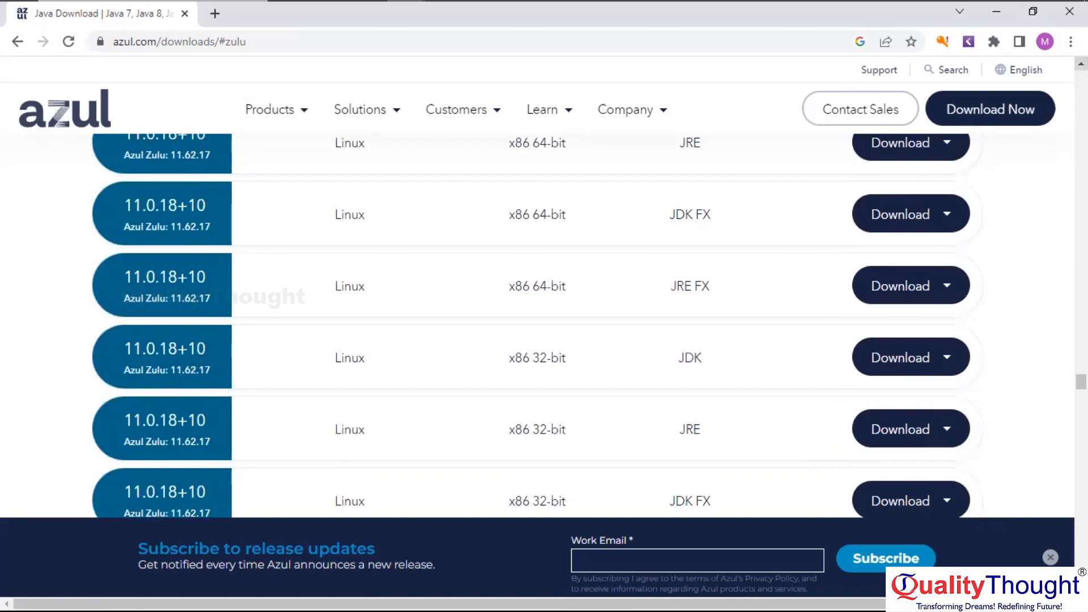
{"action": "scroll", "coordinate": [544, 323], "scroll_direction": "up", "scroll_amount": 1}
{"action": "scroll", "coordinate": [543, 323], "scroll_direction": "up", "scroll_amount": 3}
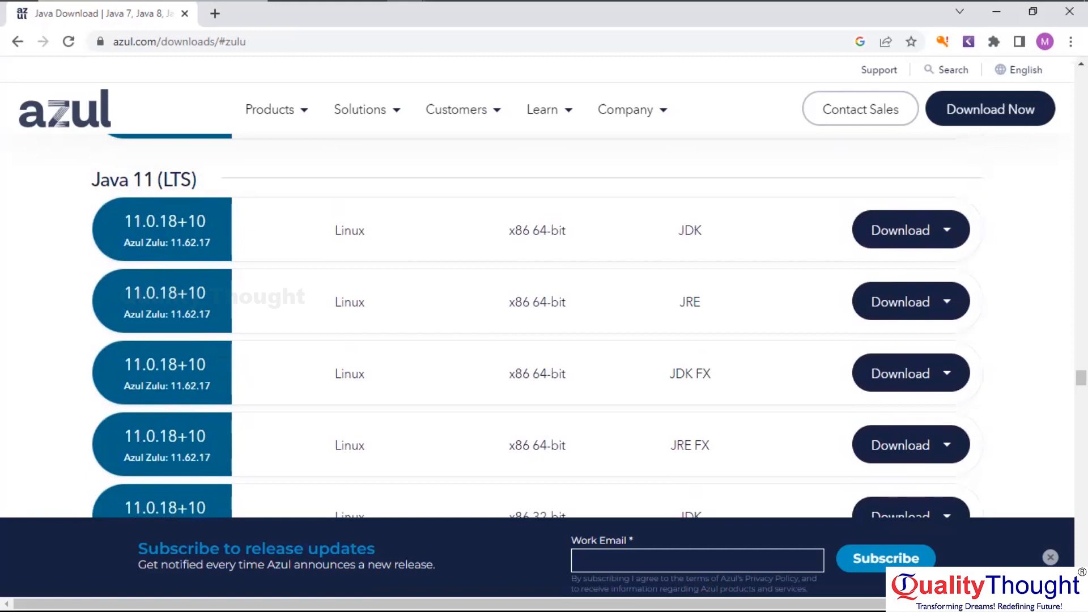
{"action": "scroll", "coordinate": [544, 323], "scroll_direction": "down", "scroll_amount": 8}
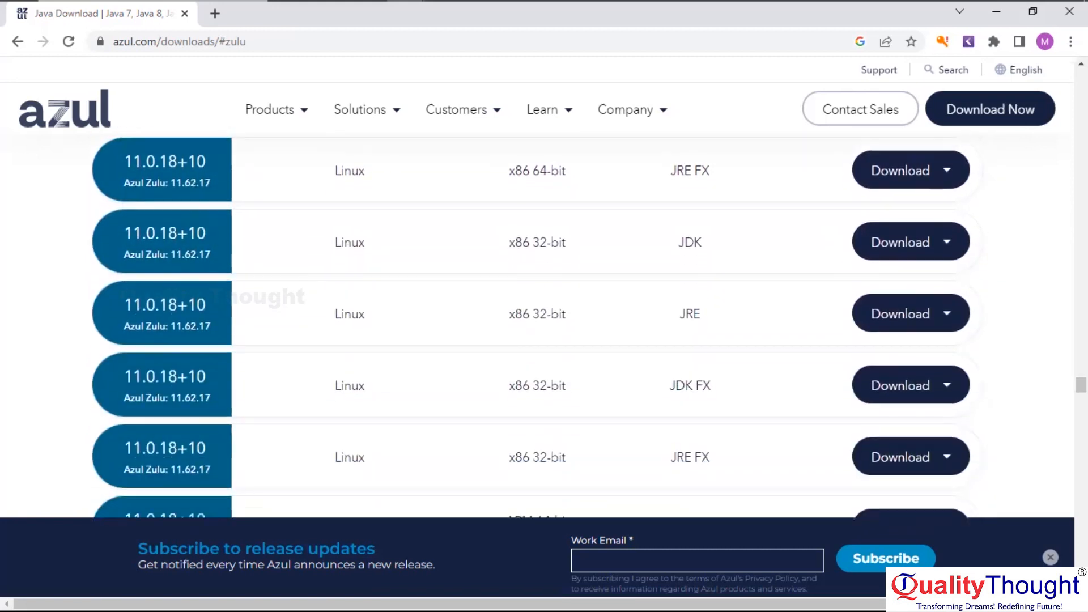
{"action": "scroll", "coordinate": [544, 323], "scroll_direction": "down", "scroll_amount": 7}
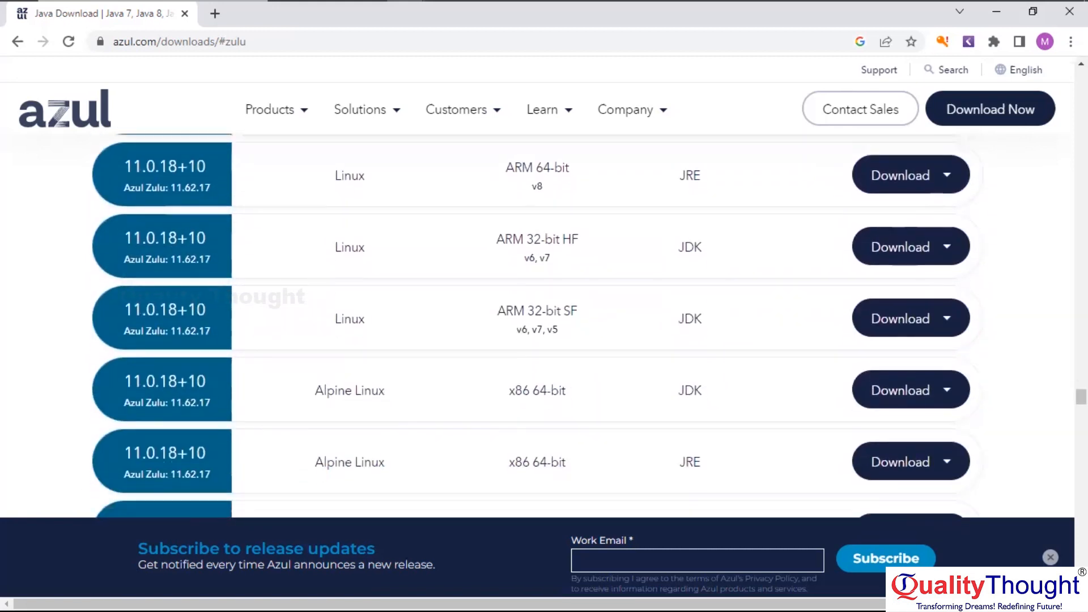
{"action": "scroll", "coordinate": [544, 322], "scroll_direction": "down", "scroll_amount": 4}
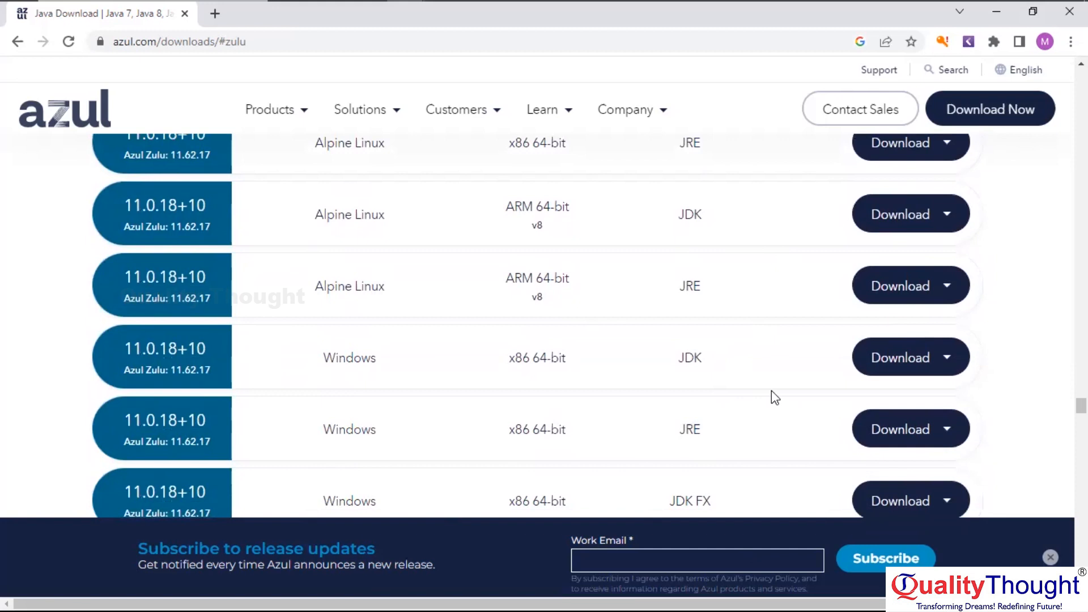
Download the Java 11 Windows x86 64-bit JDK FX build as an .msi installer
{"action": "left_click", "coordinate": [944, 431]}
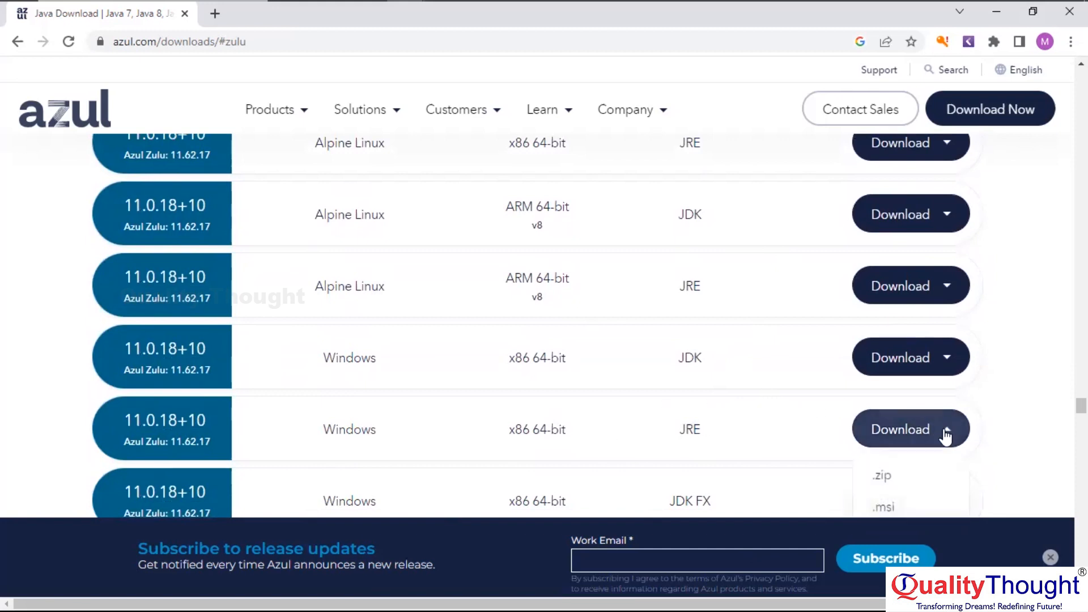
{"action": "scroll", "coordinate": [532, 326], "scroll_direction": "down", "scroll_amount": 3}
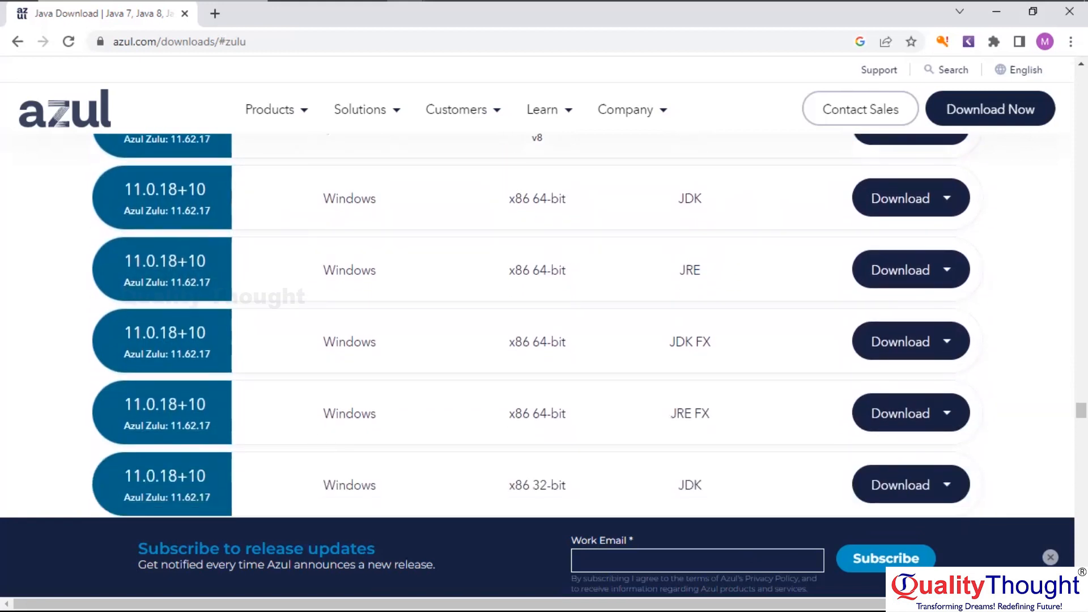
{"action": "scroll", "coordinate": [531, 326], "scroll_direction": "down", "scroll_amount": 1}
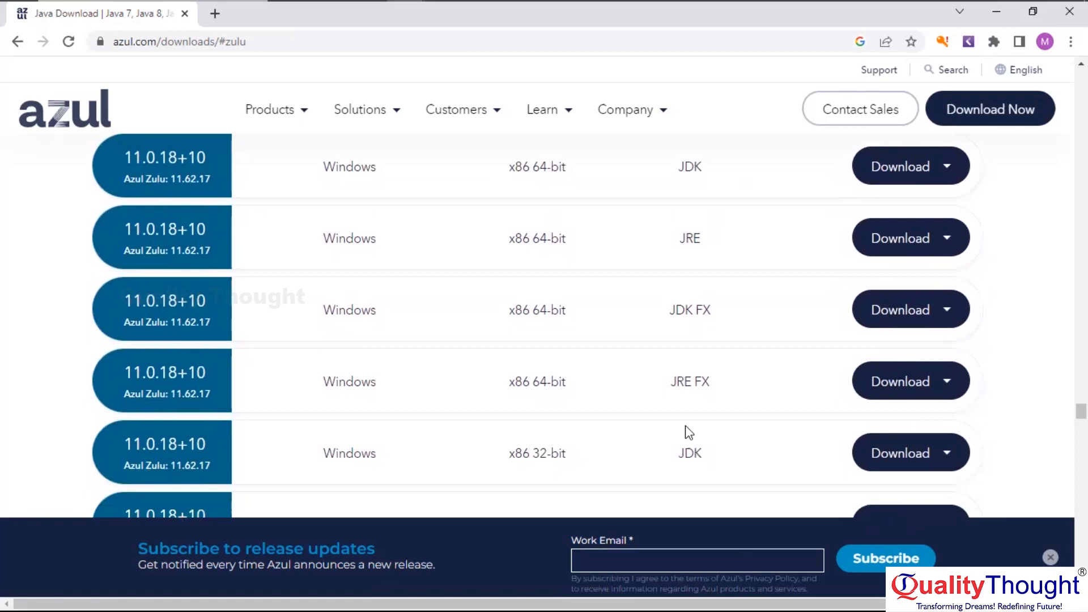
{"action": "left_click", "coordinate": [863, 323]}
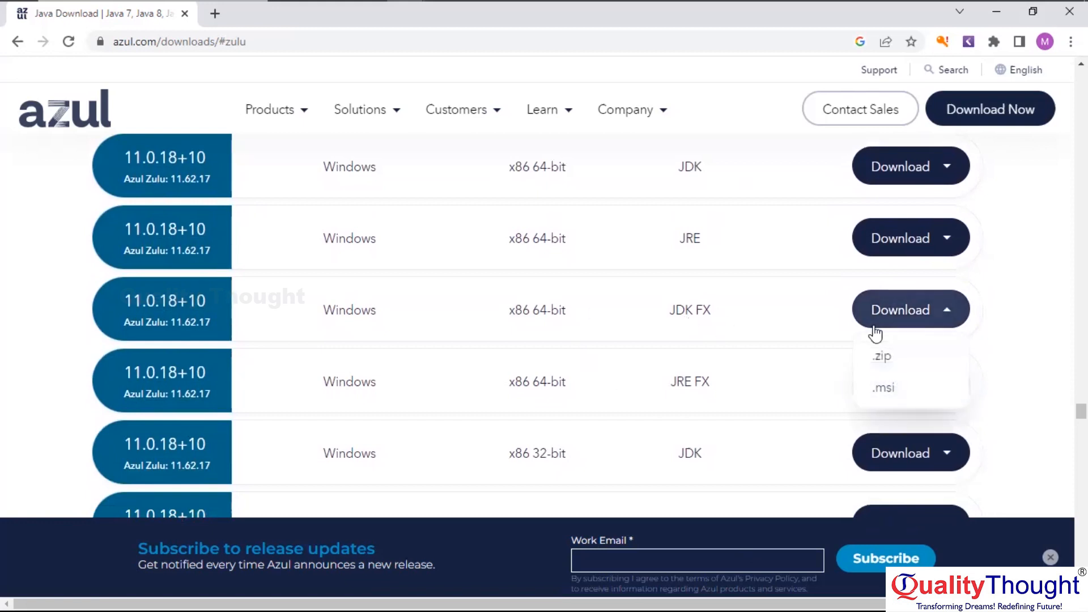
{"action": "left_click", "coordinate": [912, 315]}
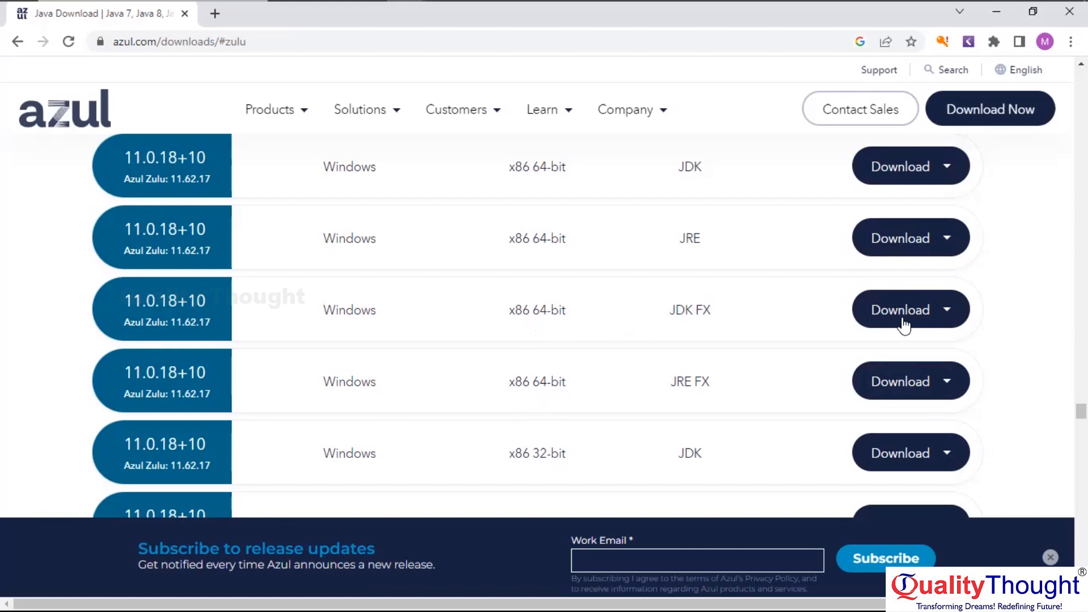
{"action": "left_click", "coordinate": [942, 320]}
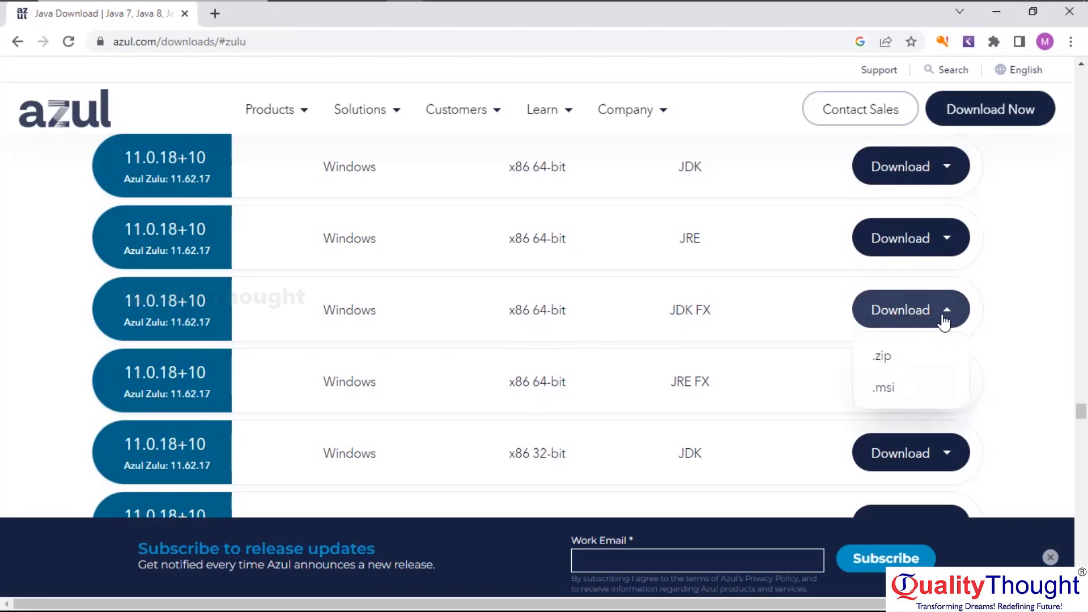
{"action": "left_click", "coordinate": [888, 396]}
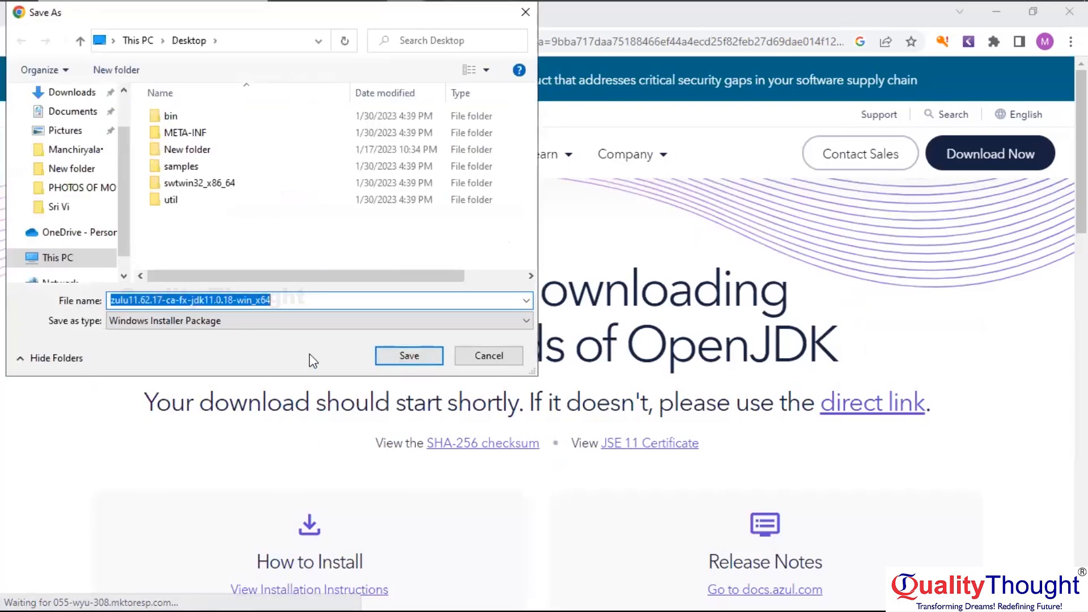
Save the zulu11.62.17 .msi to the Desktop, then close the chat prompt and comparison-matrix popup
{"action": "left_click", "coordinate": [400, 359]}
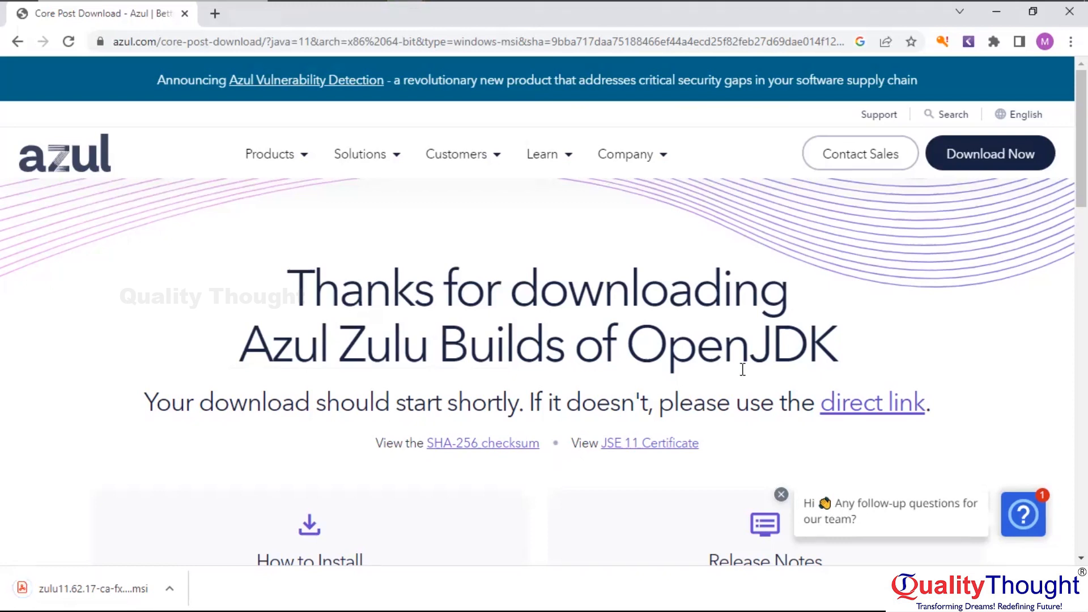
{"action": "left_click", "coordinate": [781, 497]}
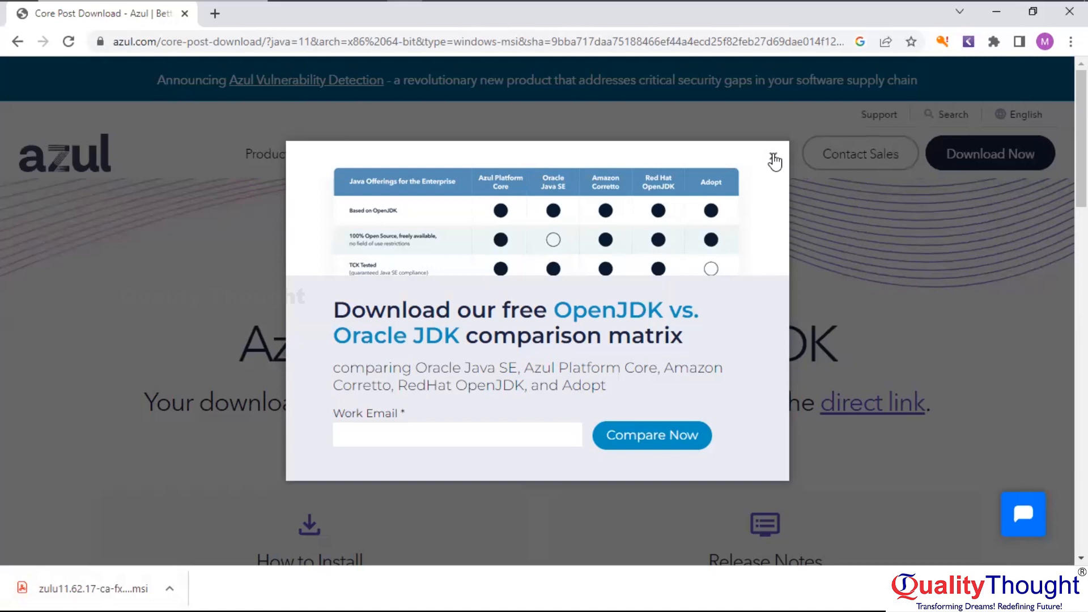
{"action": "left_click", "coordinate": [773, 159]}
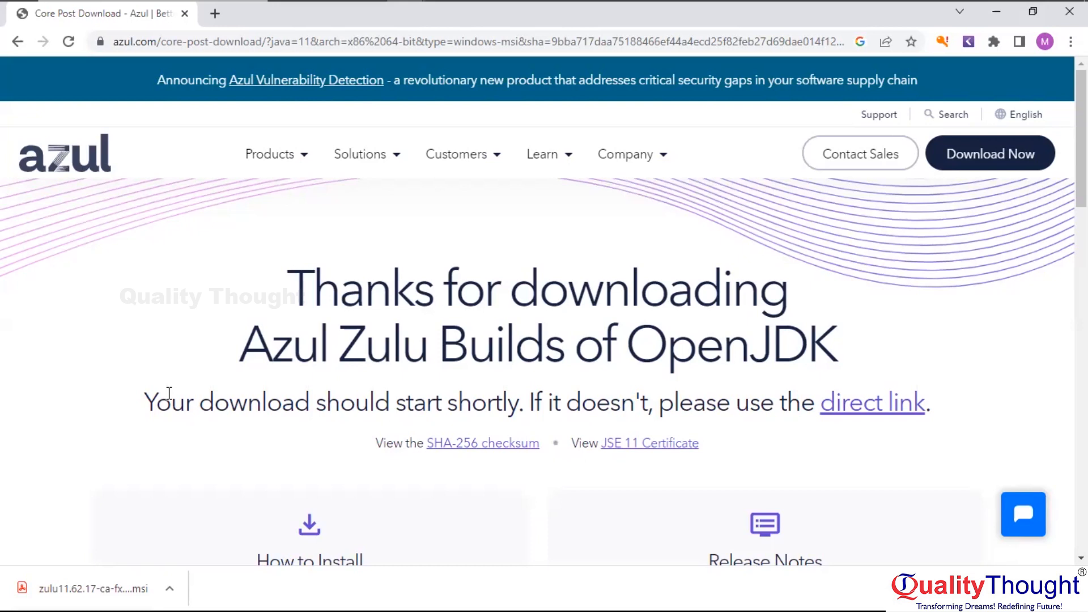
Try opening the zulu .msi from the download bar, dismiss Acrobat's unsupported-file error, and minimize Acrobat
{"action": "left_click", "coordinate": [82, 589]}
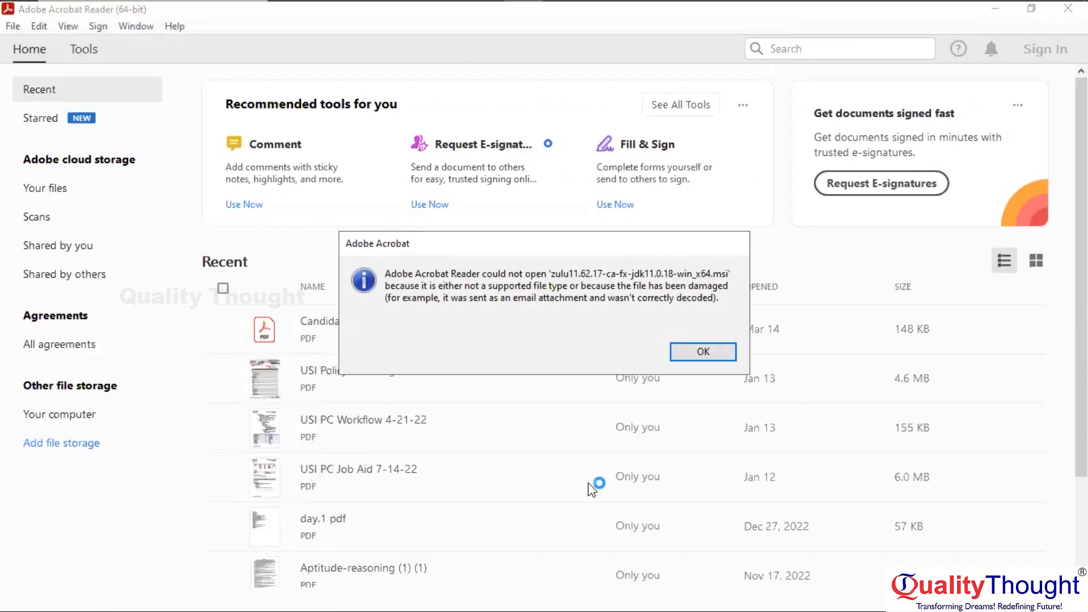
{"action": "left_click", "coordinate": [695, 347]}
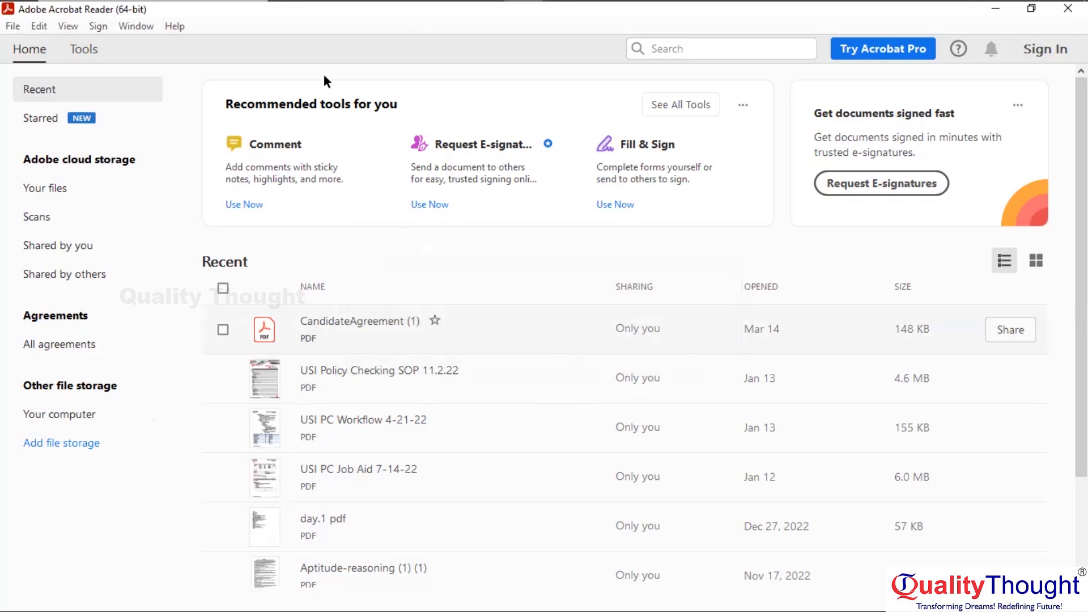
{"action": "left_click", "coordinate": [984, 12]}
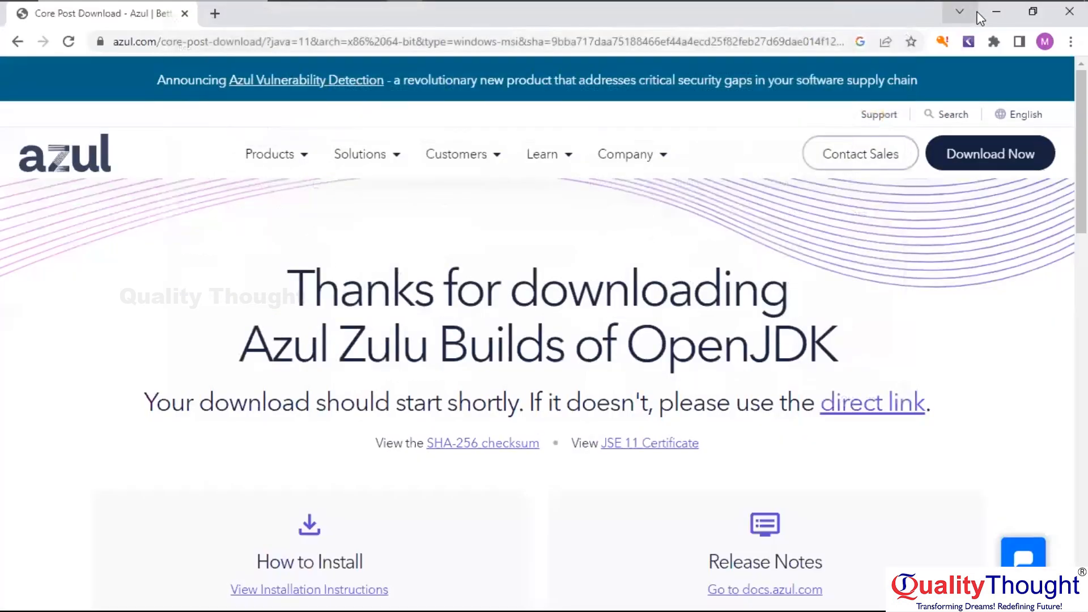
Open the zulu11.62.17 .msi on the desktop with Windows Installer
{"action": "left_click", "coordinate": [996, 12]}
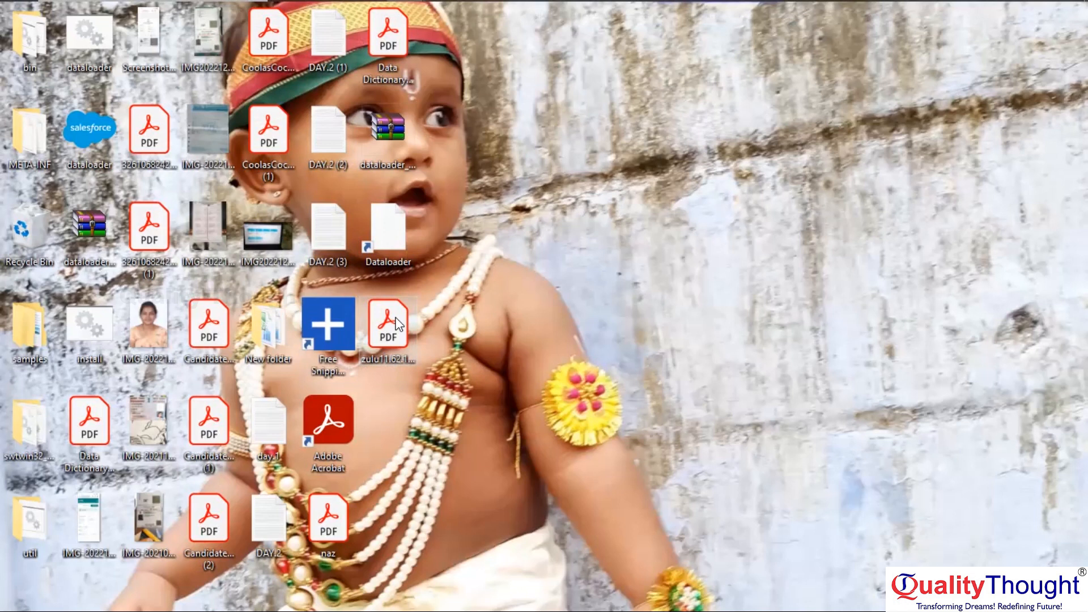
{"action": "double_click", "coordinate": [397, 323]}
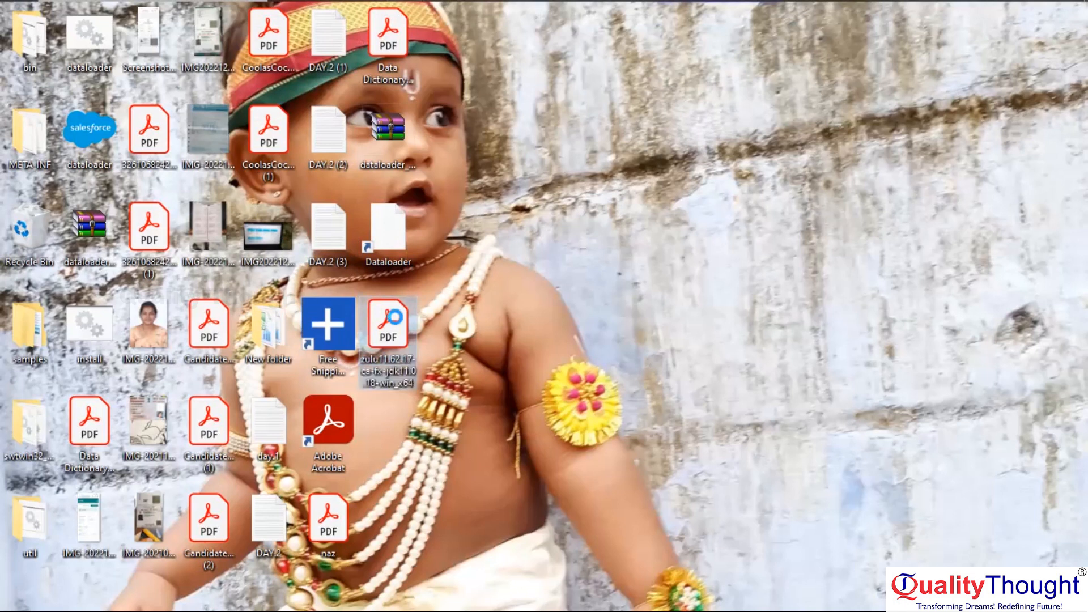
{"action": "right_click", "coordinate": [397, 322]}
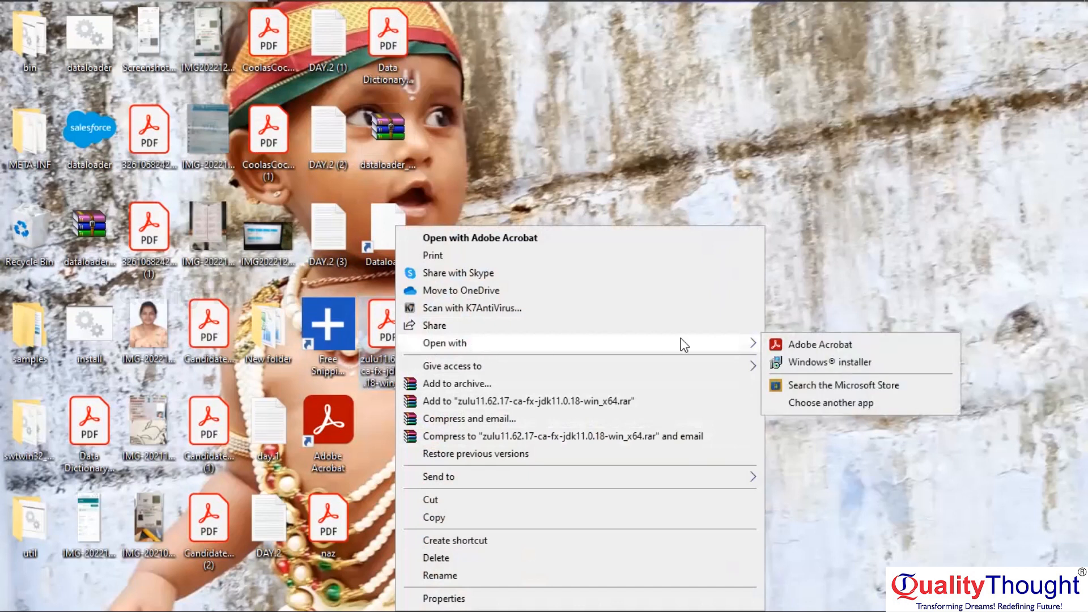
{"action": "mouse_move", "coordinate": [734, 345]}
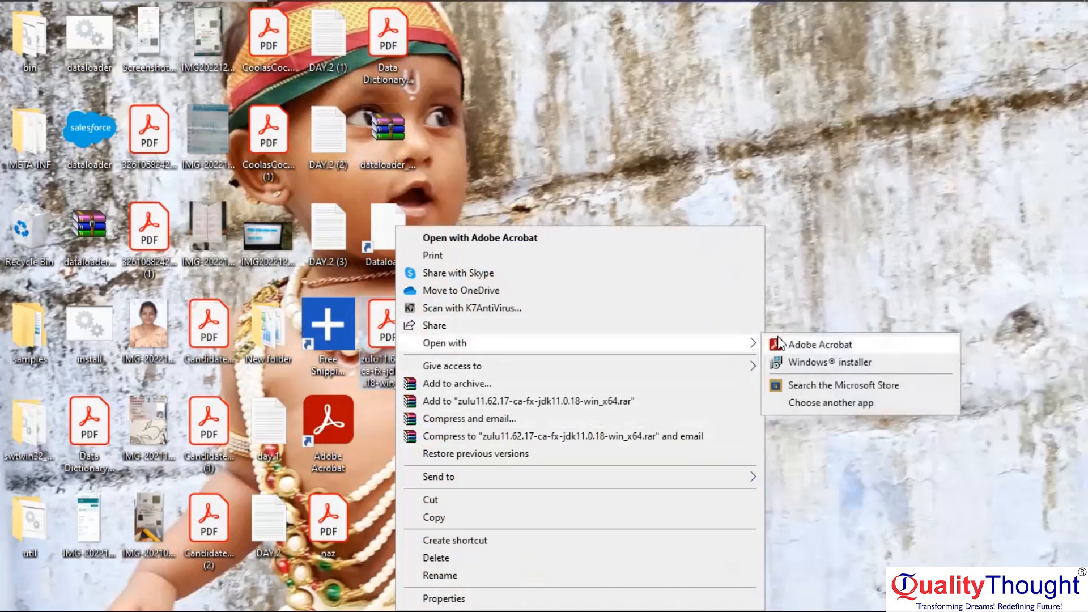
{"action": "left_click", "coordinate": [794, 358]}
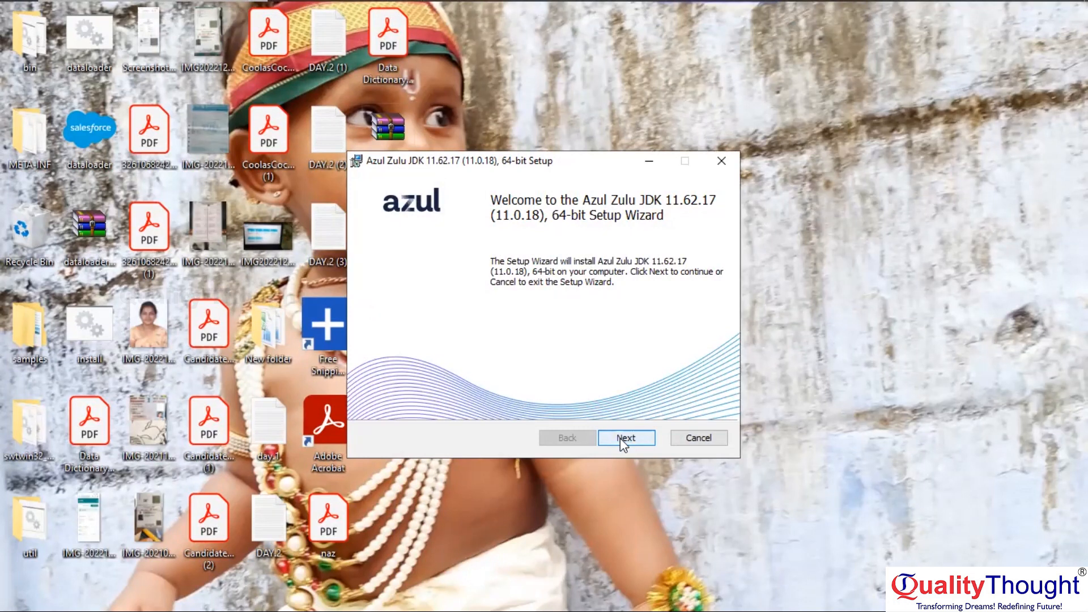
Keep the default features and C:\Program Files\Zulu location, and start installing JDK 11.62.17
{"action": "left_click", "coordinate": [619, 438]}
{"action": "left_click", "coordinate": [620, 437]}
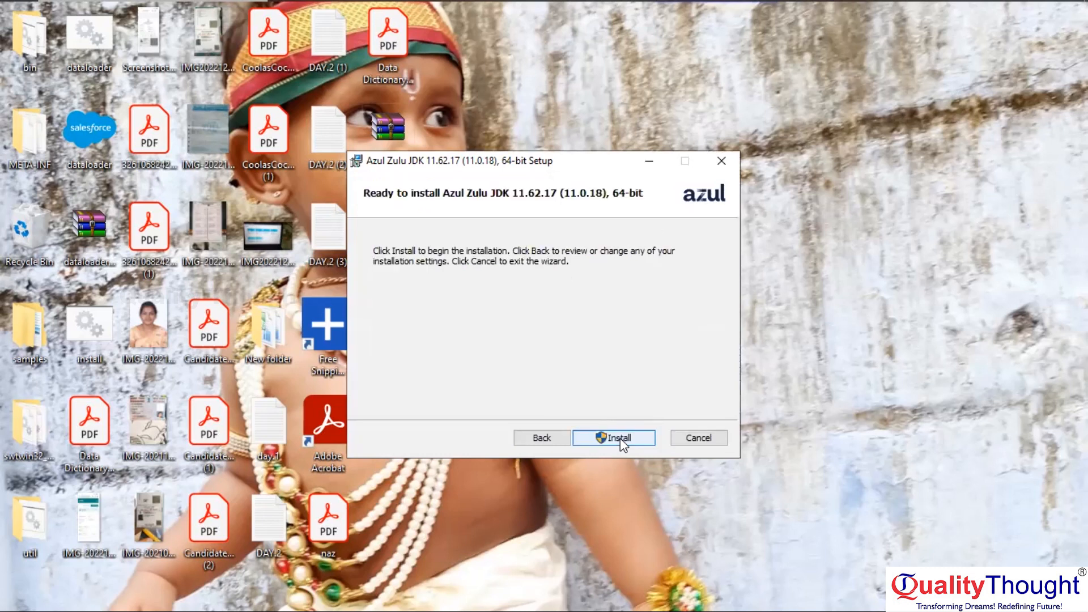
{"action": "left_click", "coordinate": [620, 438]}
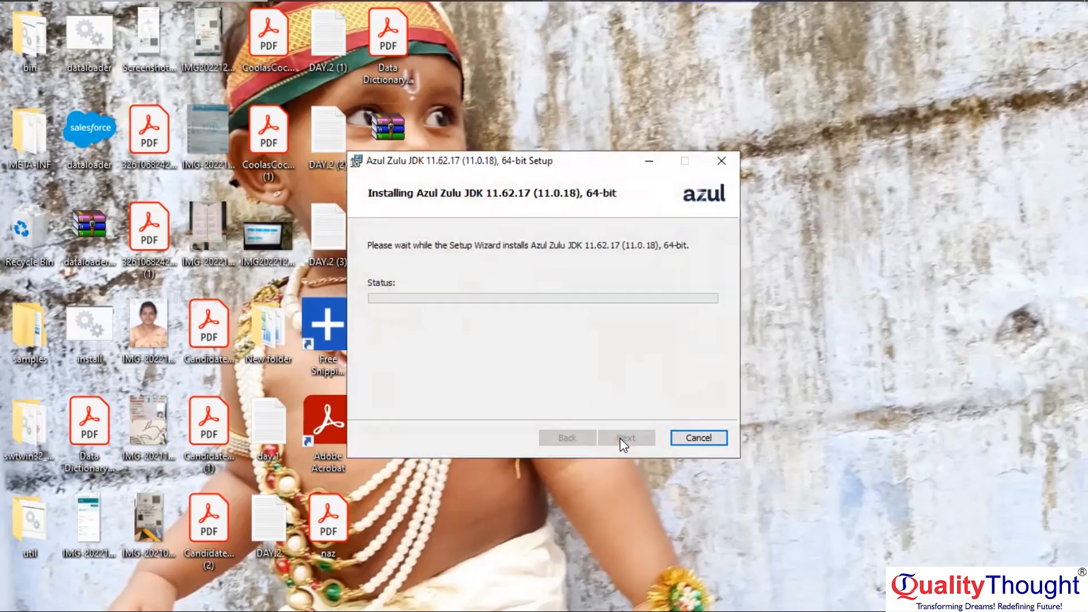
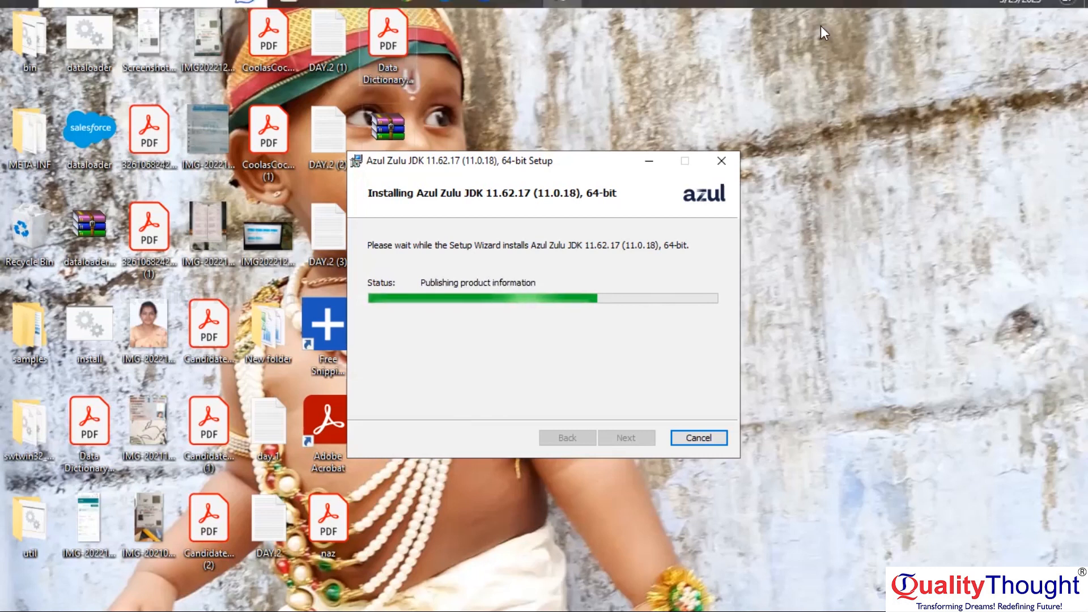
Let Azul Zulu JDK 11.62.17 finish installing, then exit the completed setup wizard
{"action": "mouse_move", "coordinate": [838, 7]}
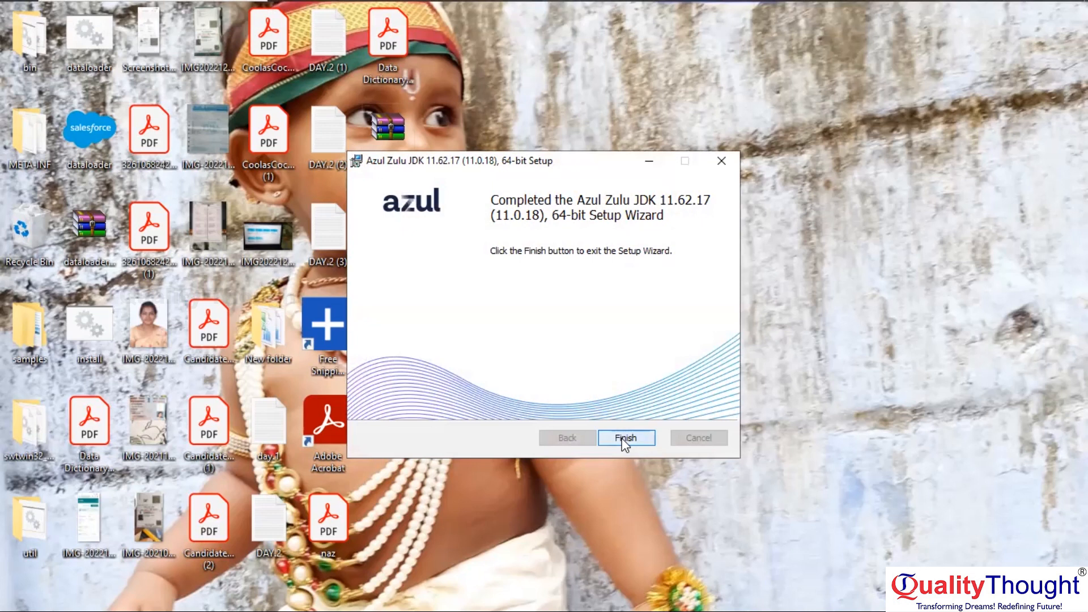
{"action": "left_click", "coordinate": [625, 438]}
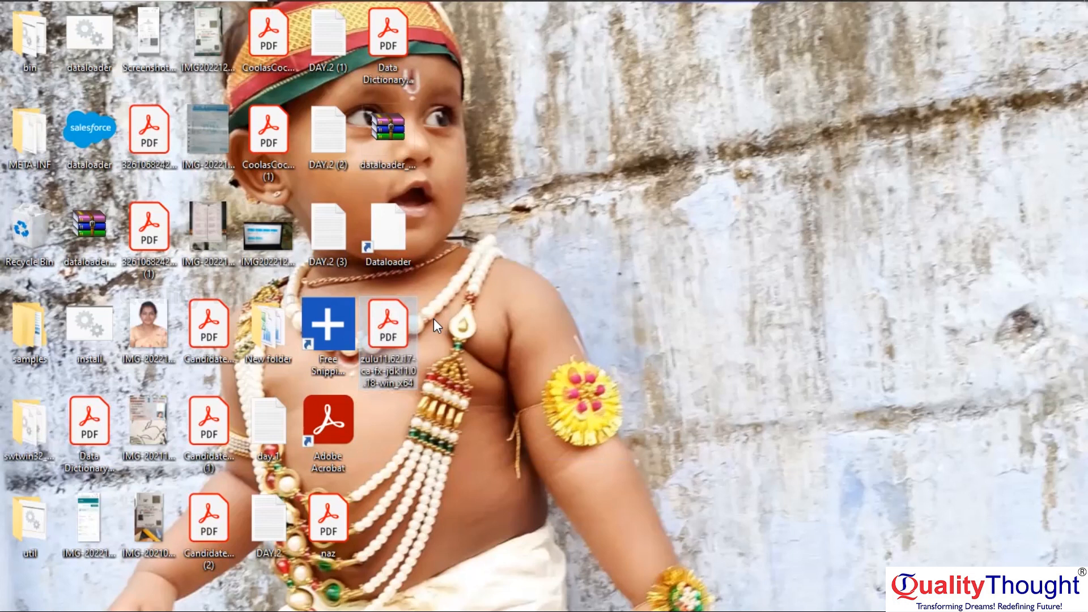
Launch the broken Dataloader desktop shortcut and choose to browse for its missing target
{"action": "left_click", "coordinate": [387, 227]}
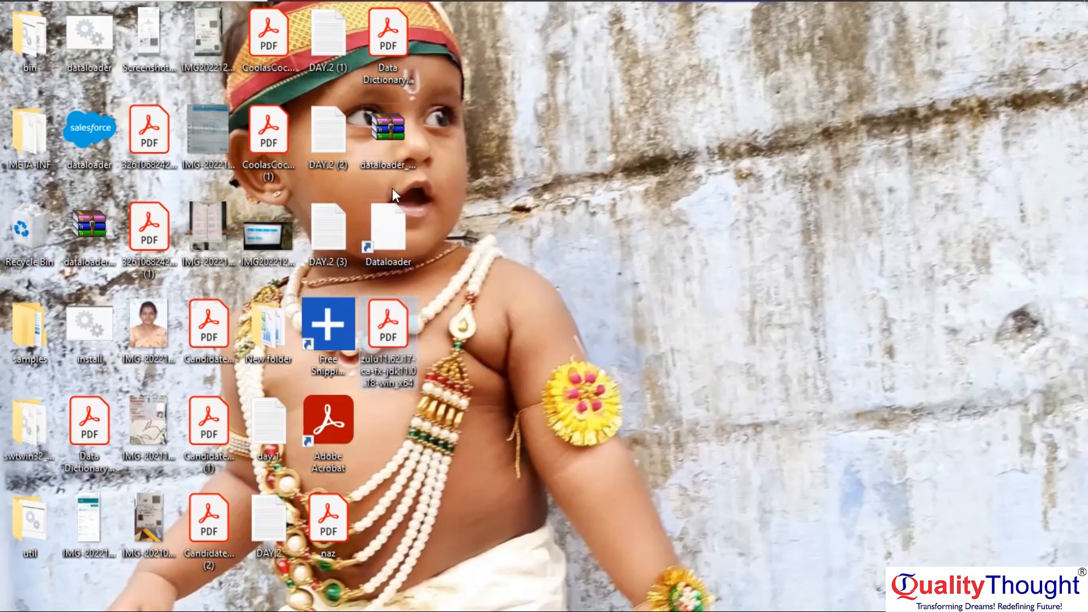
{"action": "double_click", "coordinate": [385, 225]}
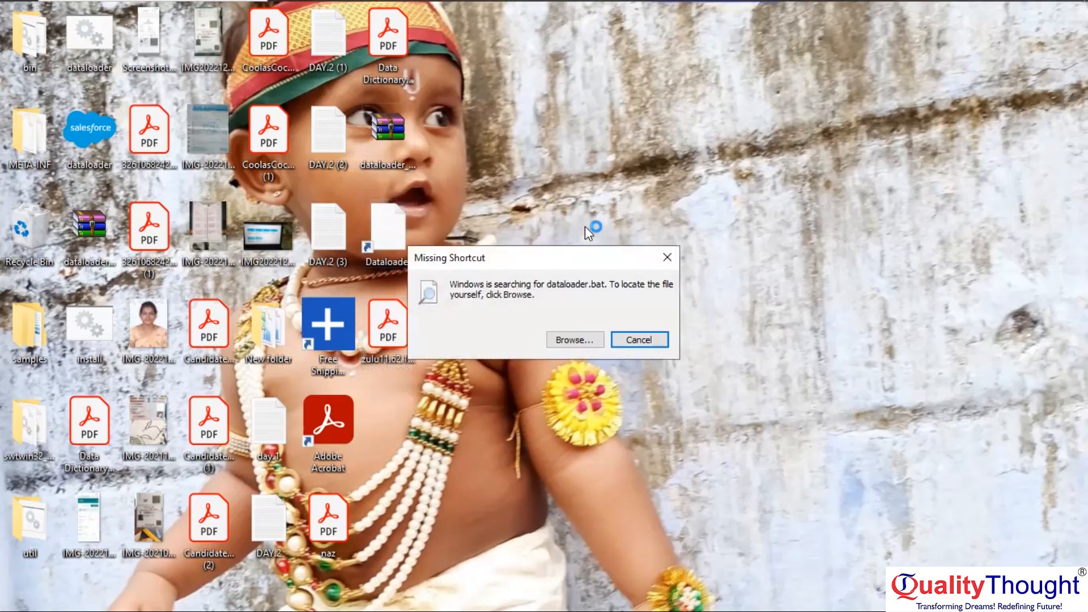
{"action": "left_click", "coordinate": [565, 340]}
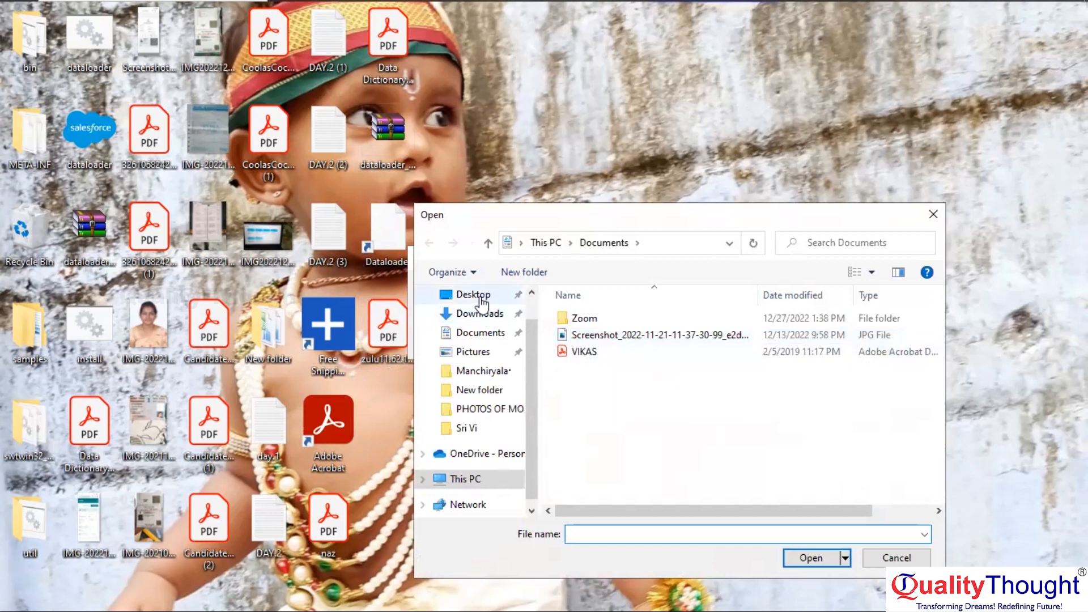
Show the Desktop in the Open dialog and scroll down to the dataloader batch file
{"action": "left_click", "coordinate": [481, 300]}
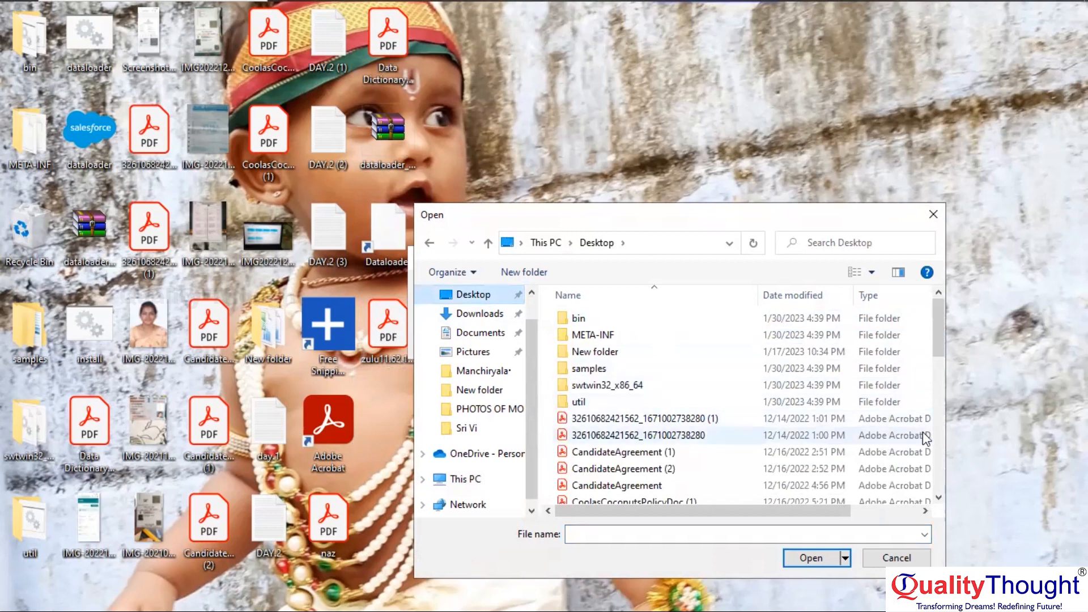
{"action": "scroll", "coordinate": [938, 494], "scroll_direction": "down", "scroll_amount": 3}
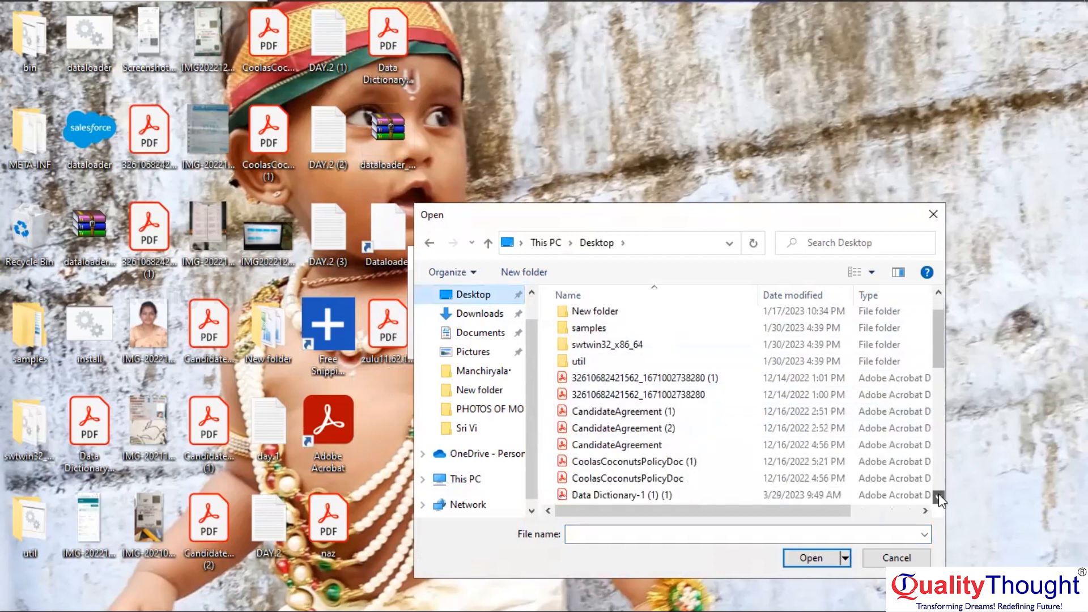
{"action": "left_click", "coordinate": [938, 497]}
{"action": "left_click", "coordinate": [939, 496]}
{"action": "left_click", "coordinate": [938, 496]}
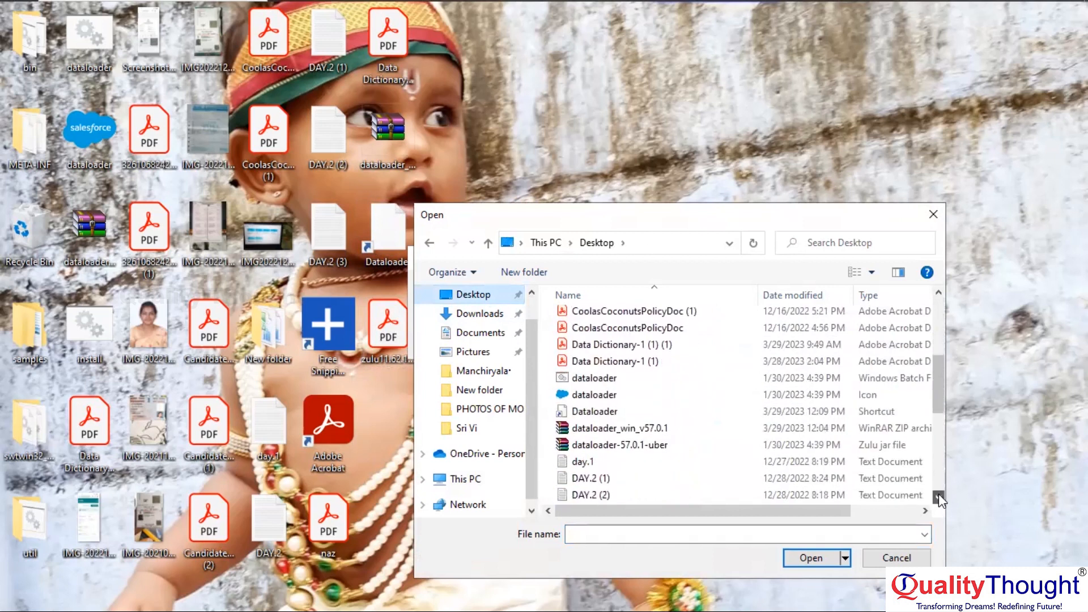
{"action": "left_click", "coordinate": [938, 496]}
{"action": "left_click", "coordinate": [938, 496]}
{"action": "left_click", "coordinate": [938, 496]}
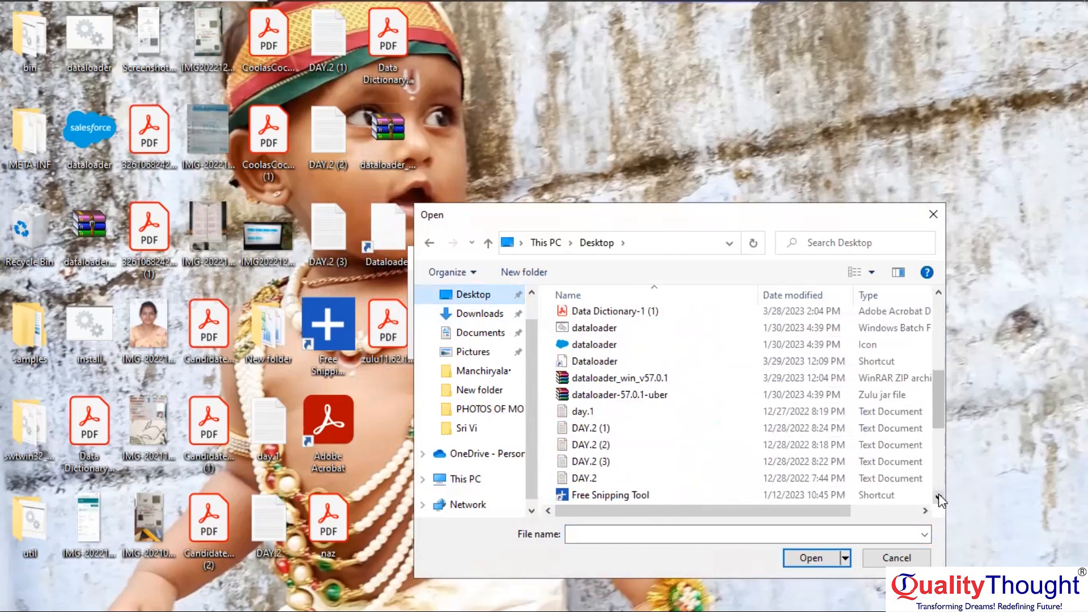
{"action": "left_click", "coordinate": [938, 496]}
{"action": "left_click", "coordinate": [938, 497]}
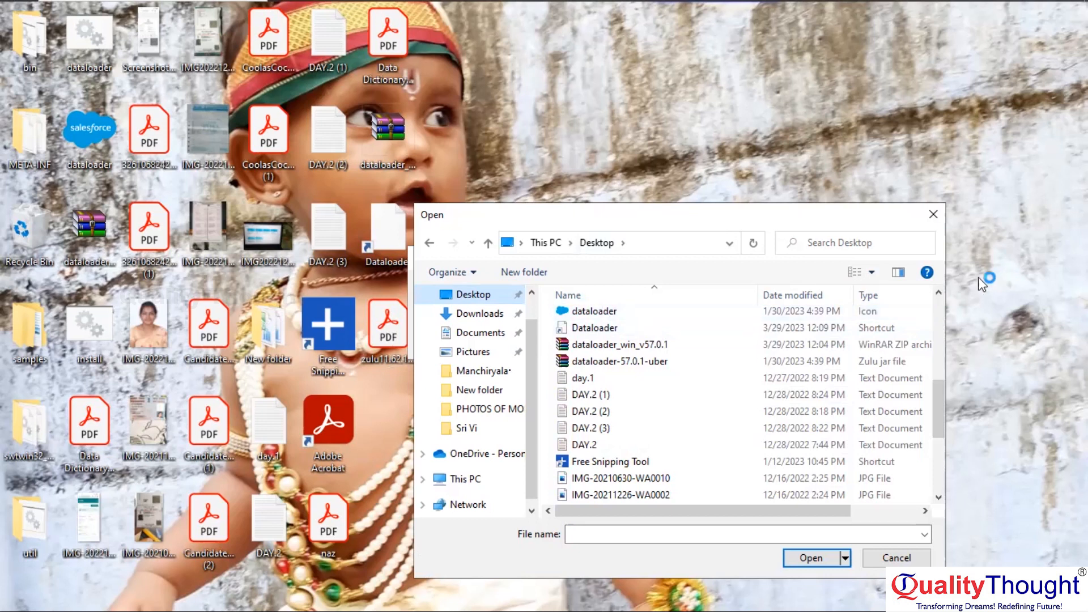
{"action": "left_click", "coordinate": [938, 294]}
{"action": "left_click", "coordinate": [936, 301]}
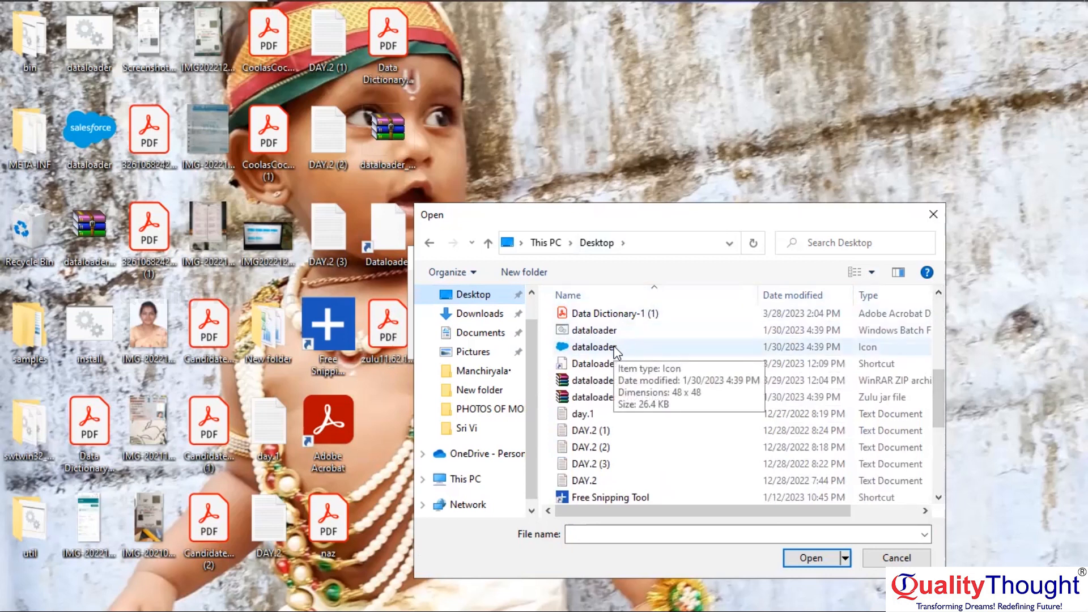
Run dataloader.bat despite the SmartScreen warning using More info and Run anyway
{"action": "double_click", "coordinate": [599, 332]}
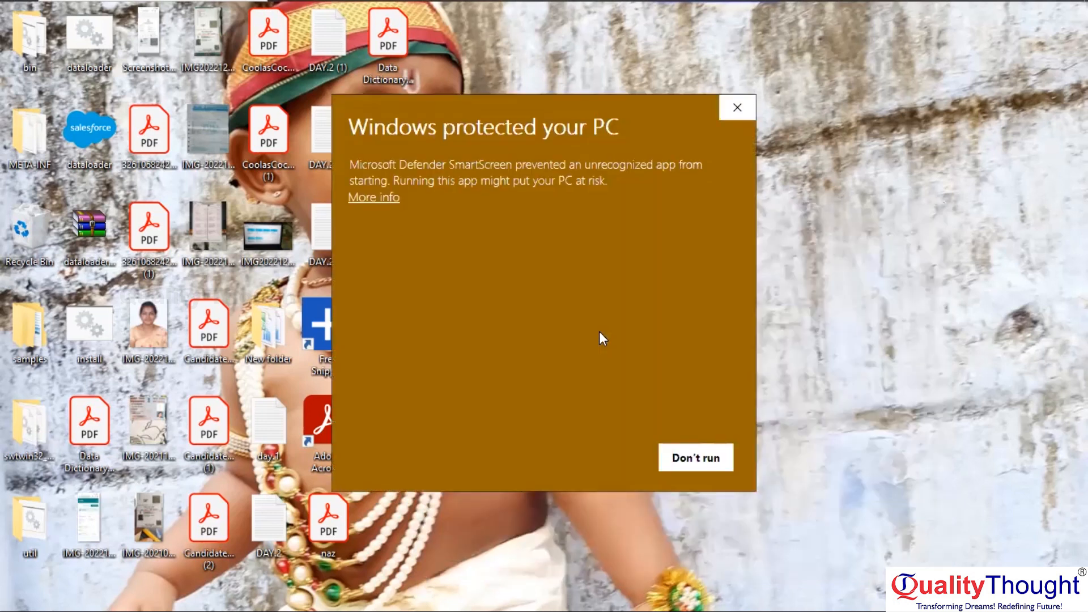
{"action": "left_click", "coordinate": [372, 198]}
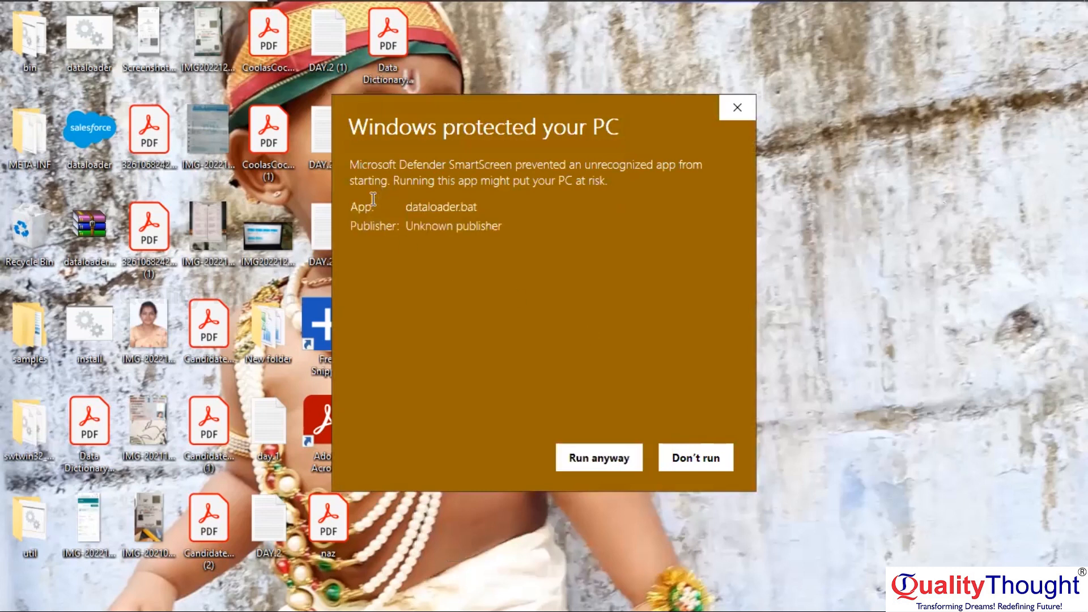
{"action": "left_click", "coordinate": [610, 460]}
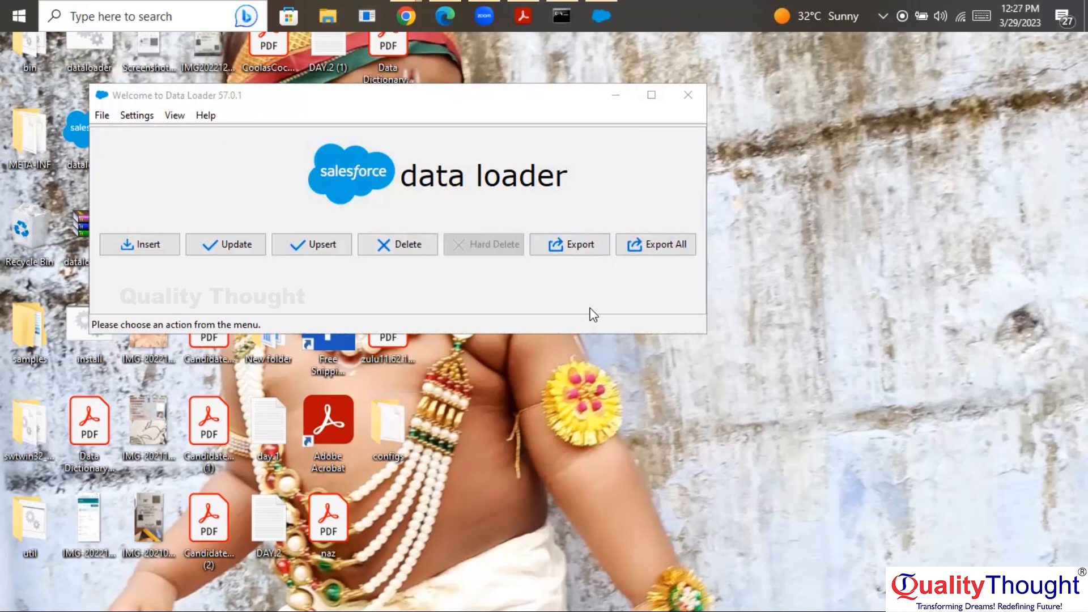
Start an Export and log in with OAuth to the Production environment
{"action": "left_click", "coordinate": [563, 249]}
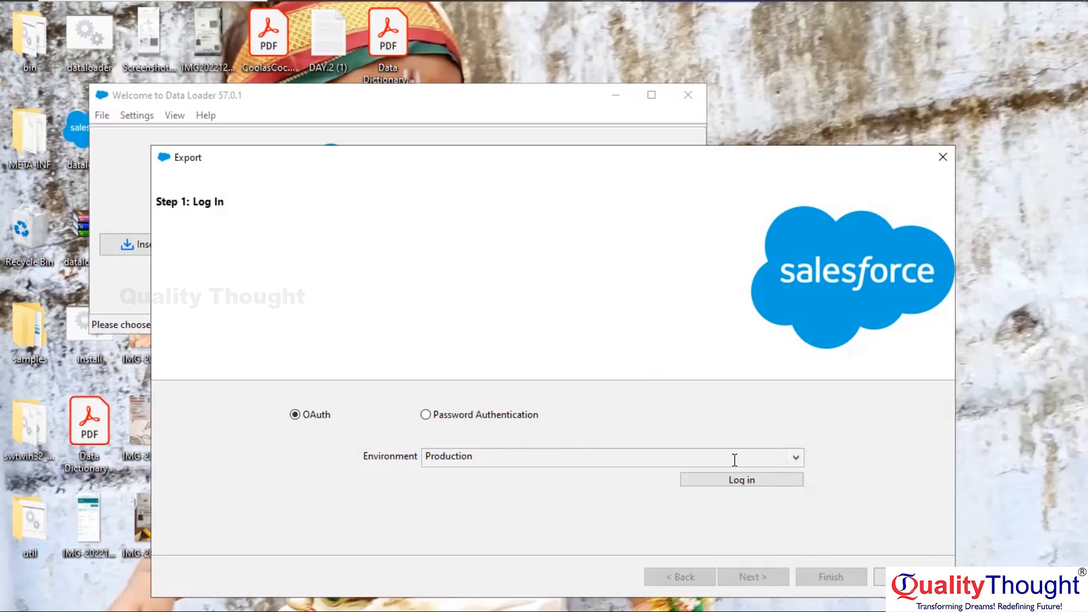
{"action": "left_click", "coordinate": [796, 458]}
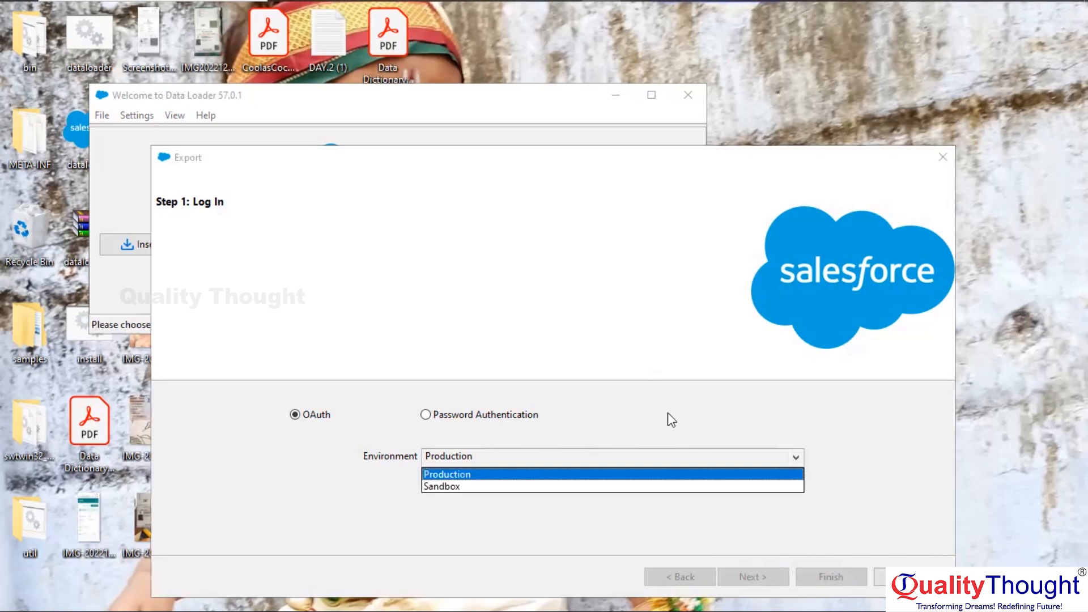
{"action": "left_click", "coordinate": [615, 417]}
{"action": "left_click", "coordinate": [614, 417]}
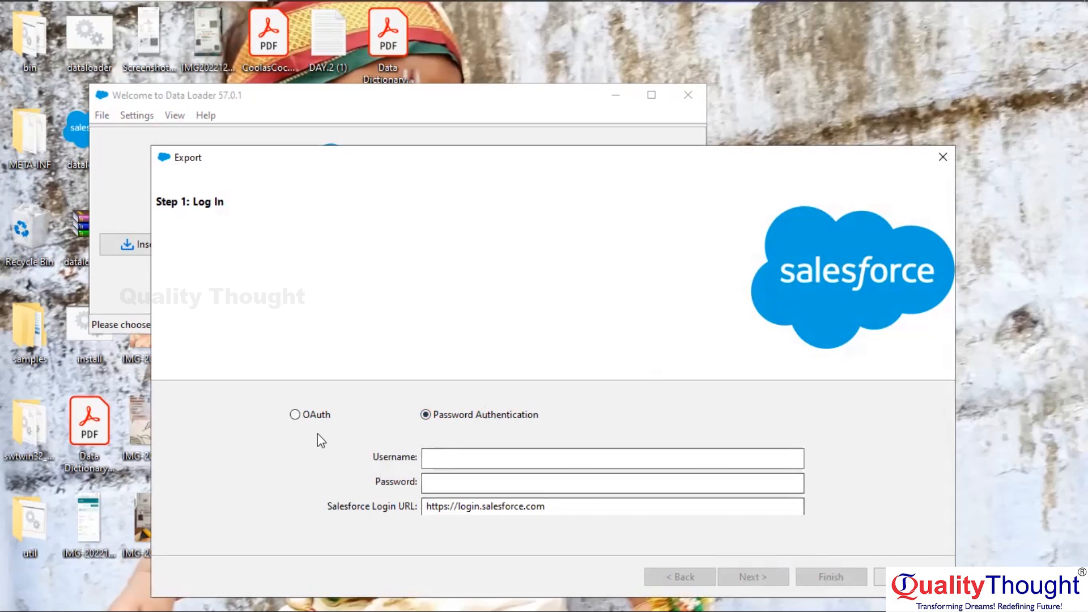
{"action": "left_click", "coordinate": [294, 415]}
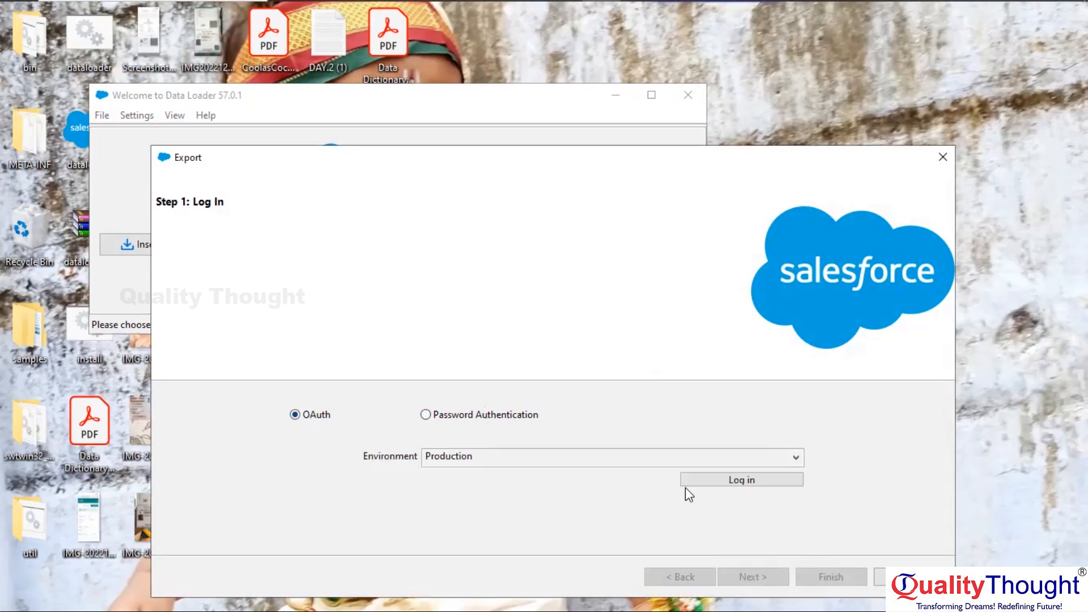
{"action": "left_click", "coordinate": [734, 481]}
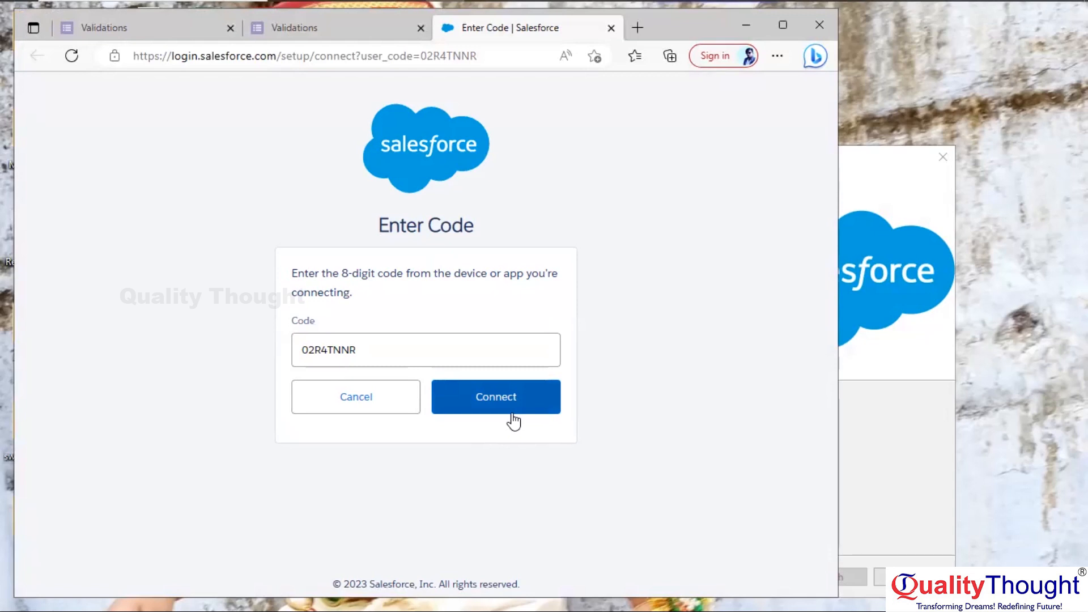
Confirm the device code, sign in, and allow Data Loader access to the Salesforce org
{"action": "left_click", "coordinate": [490, 392]}
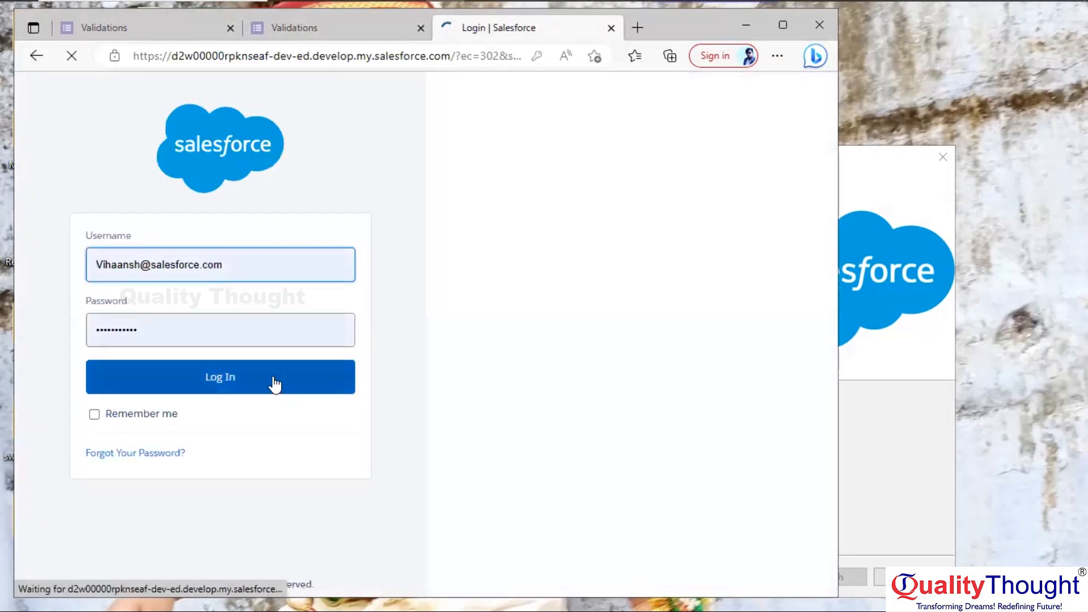
{"action": "left_click", "coordinate": [238, 379]}
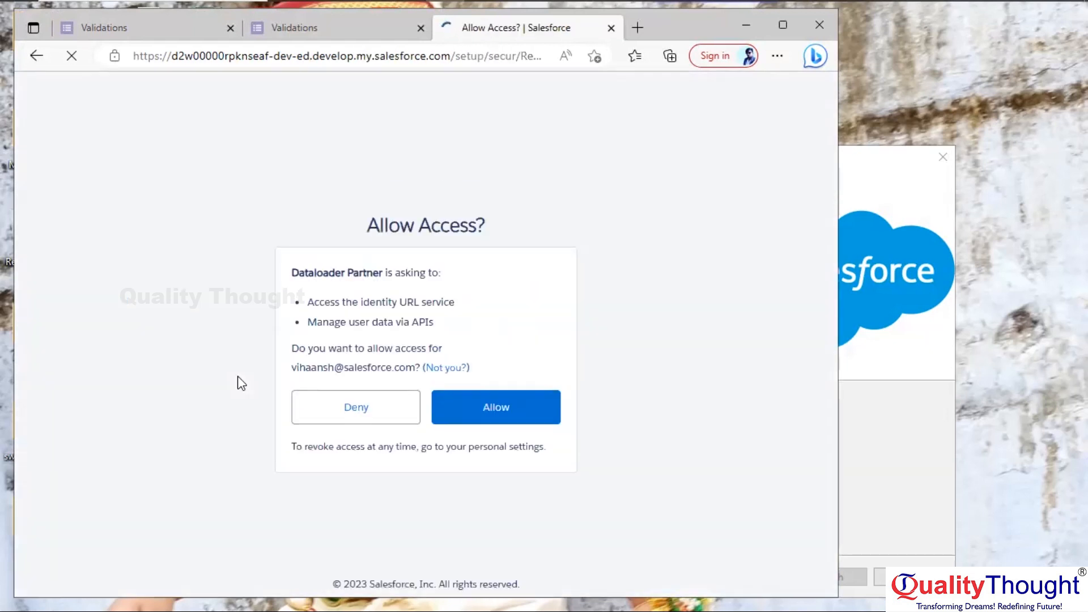
{"action": "left_click", "coordinate": [505, 415]}
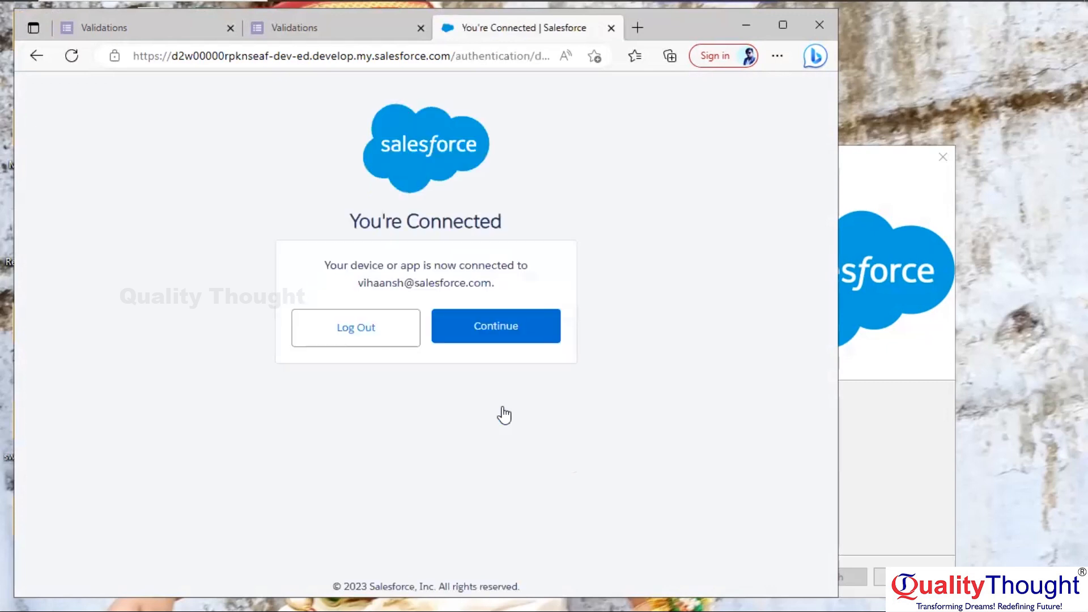
{"action": "left_click", "coordinate": [490, 333]}
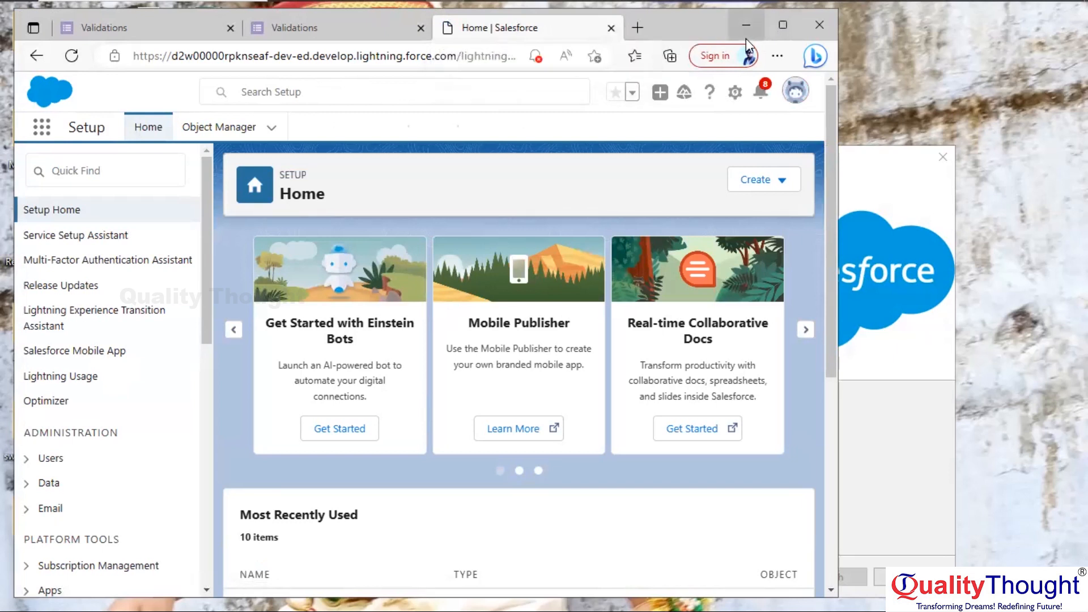
{"action": "left_click", "coordinate": [784, 26]}
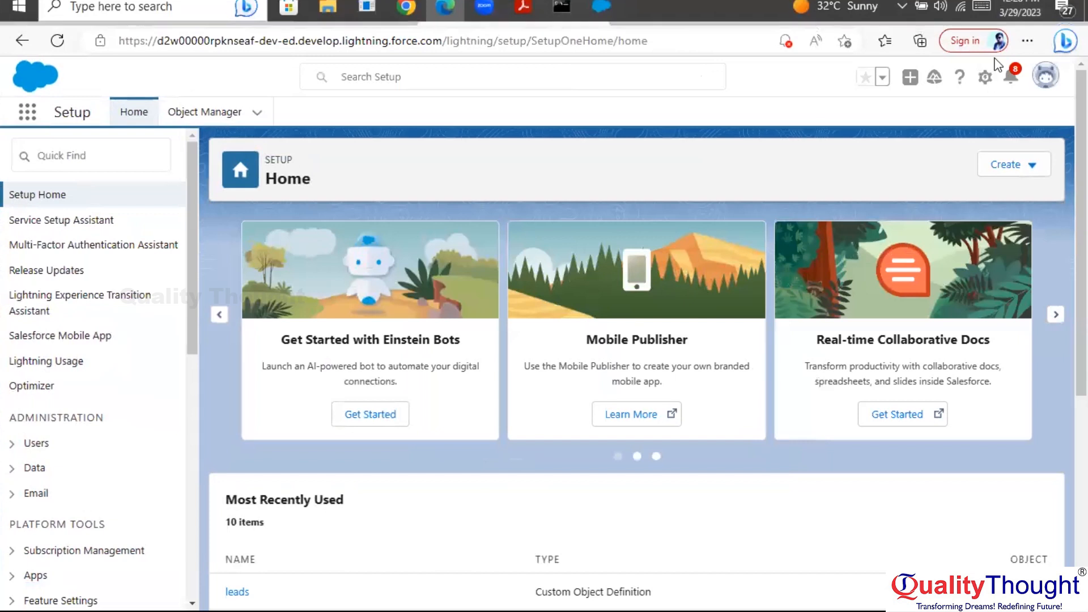
{"action": "left_click", "coordinate": [1031, 13]}
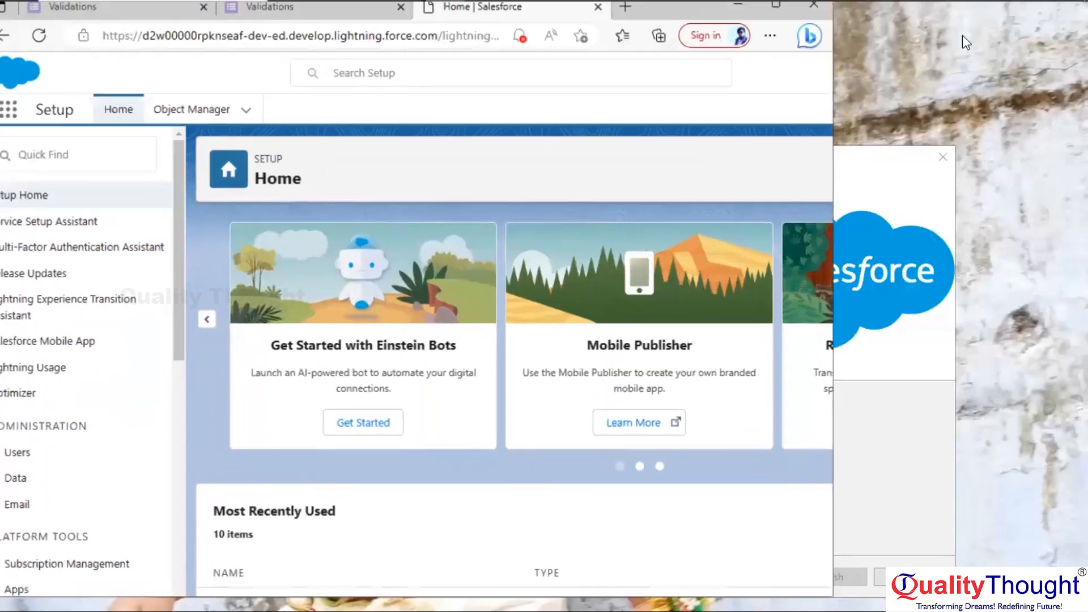
Return to Data Loader after login and select Account (Account) as the export object
{"action": "left_click", "coordinate": [735, 26]}
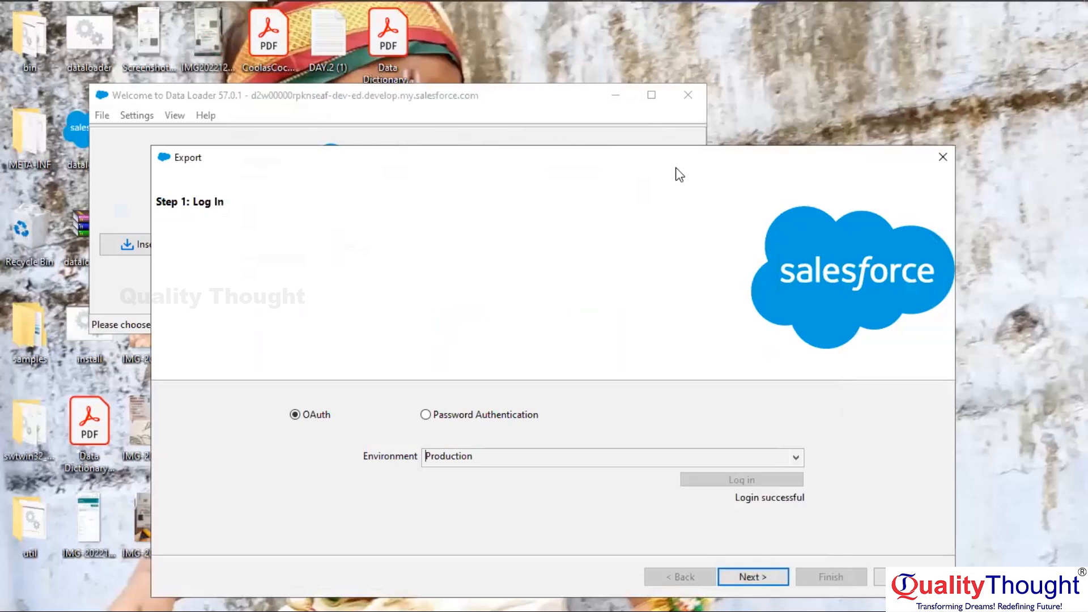
{"action": "left_click", "coordinate": [752, 577]}
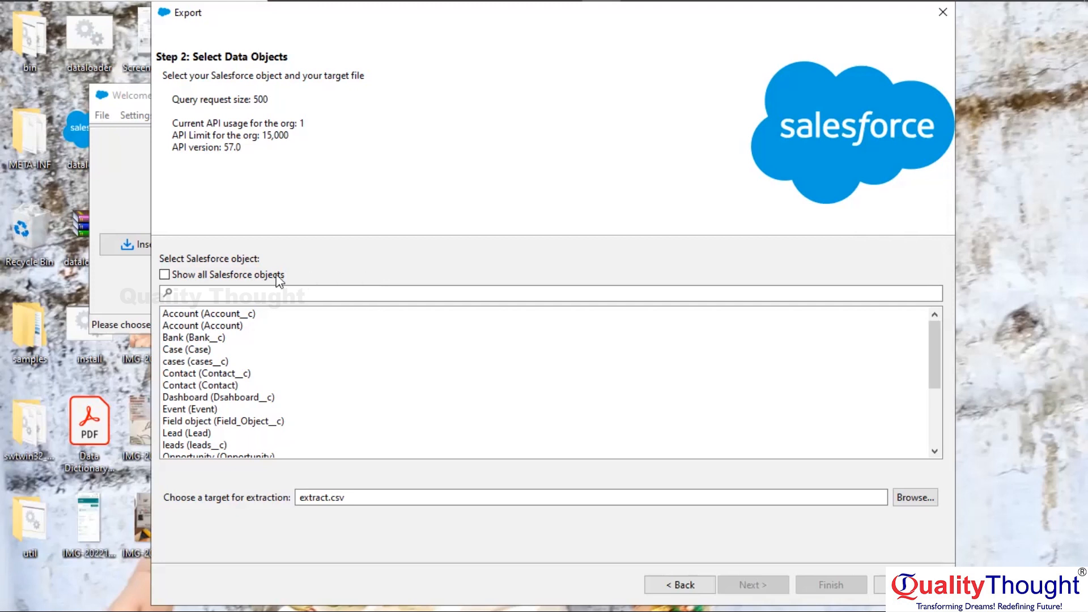
{"action": "mouse_move", "coordinate": [243, 284]}
{"action": "left_click", "coordinate": [204, 327]}
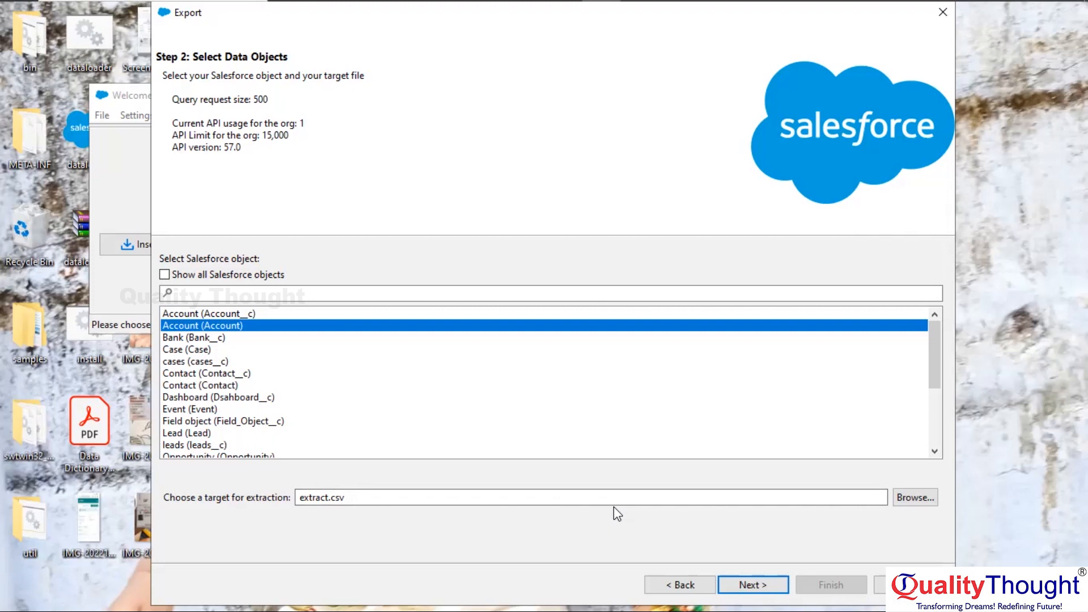
Save the export target as extract.csv on the Desktop (C:\Users\USER\Desktop\extract.csv)
{"action": "left_click", "coordinate": [914, 498]}
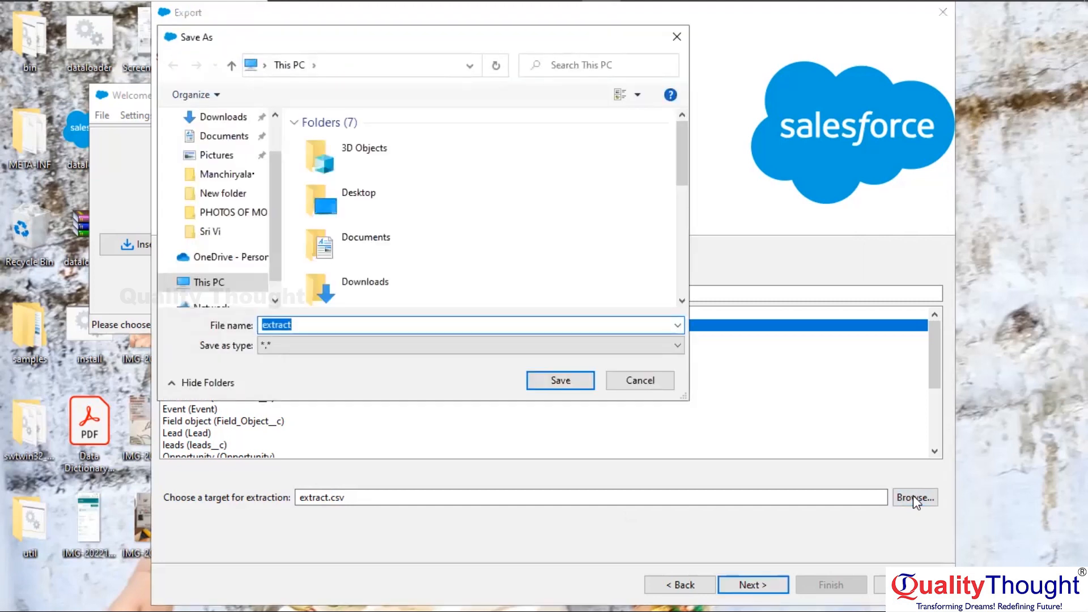
{"action": "left_click", "coordinate": [359, 212]}
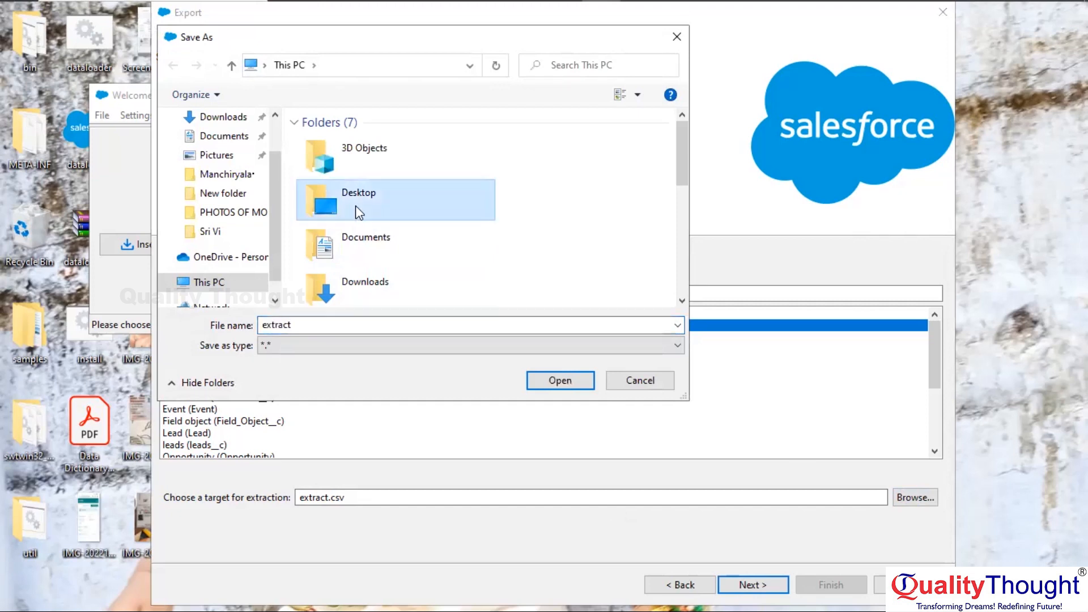
{"action": "left_click", "coordinate": [560, 382]}
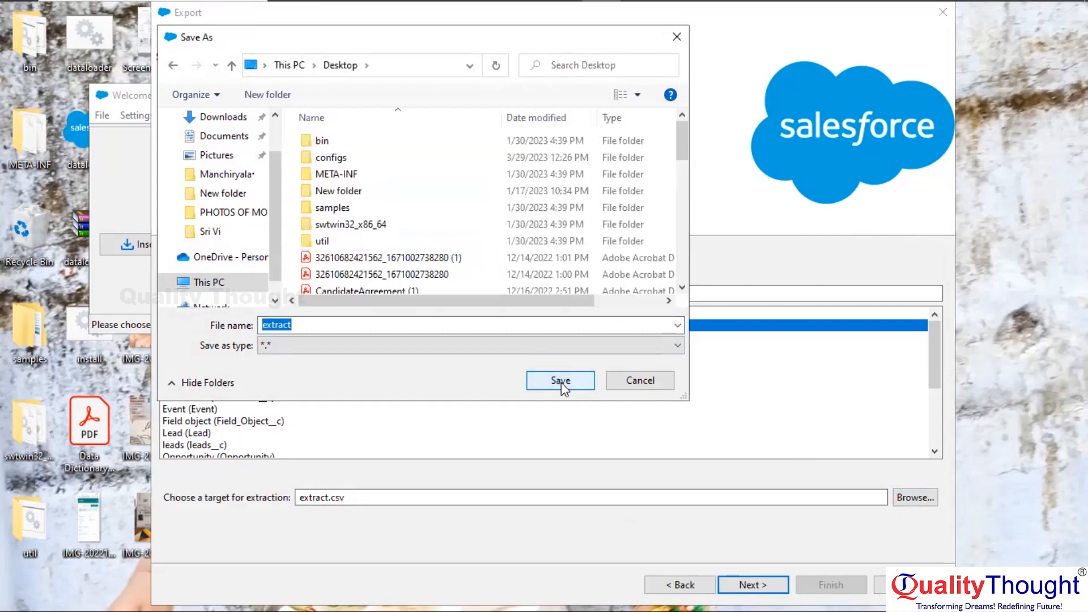
{"action": "left_click", "coordinate": [561, 383]}
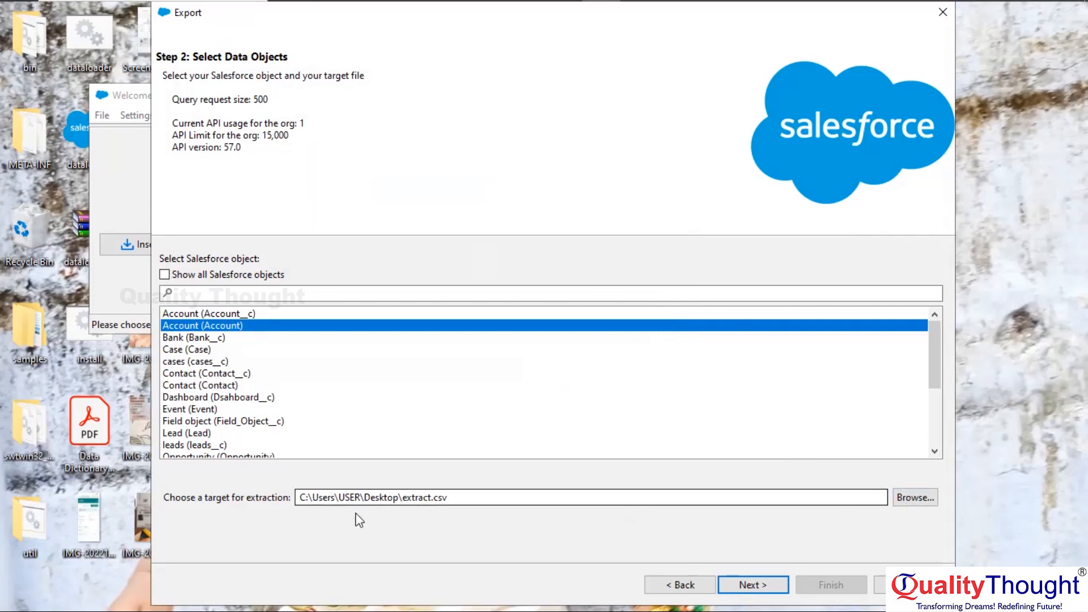
Search for and add the Id and Name fields to the Account query
{"action": "left_click", "coordinate": [744, 585]}
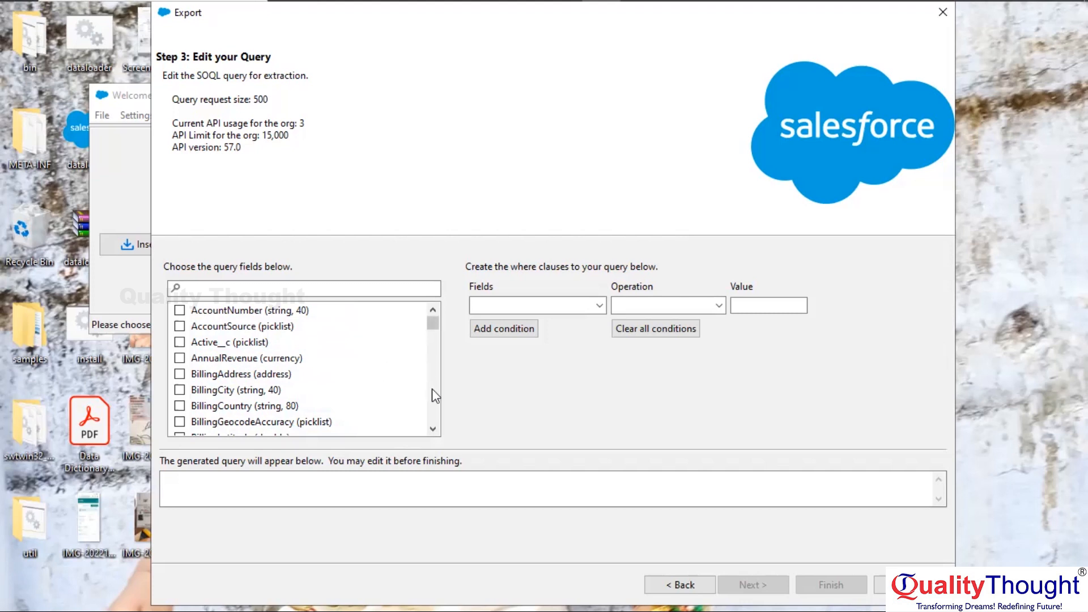
{"action": "left_click", "coordinate": [213, 289]}
{"action": "type", "text": "id"}
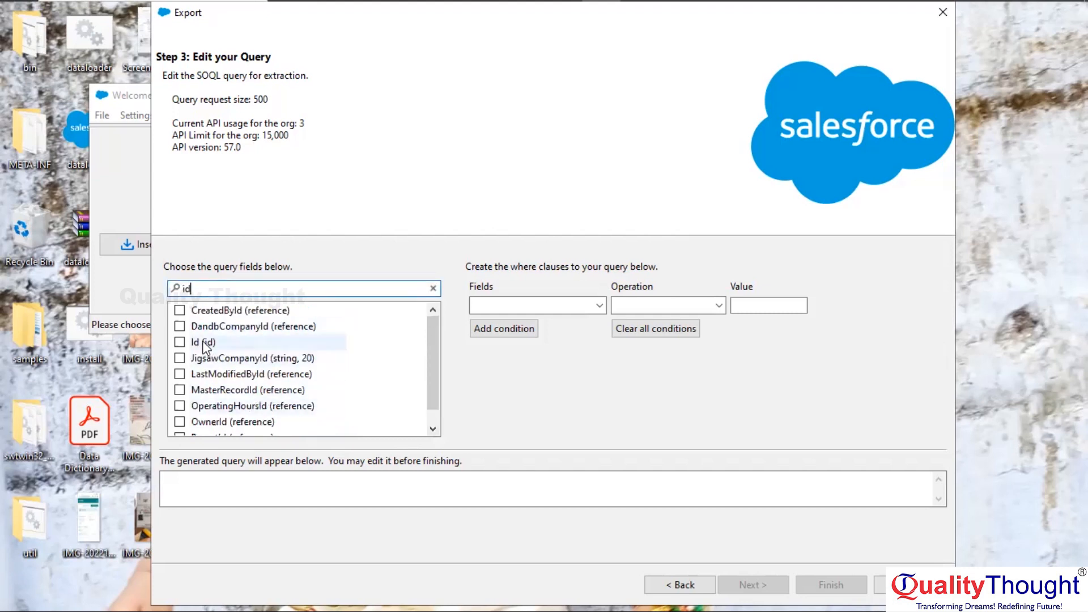
{"action": "left_click", "coordinate": [180, 343]}
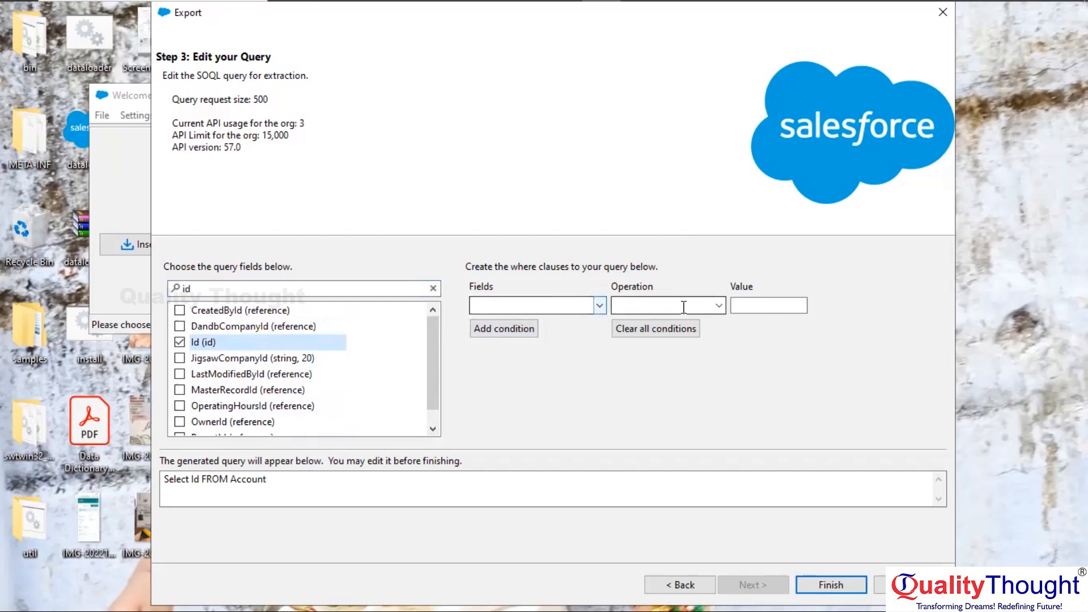
{"action": "left_click", "coordinate": [192, 289]}
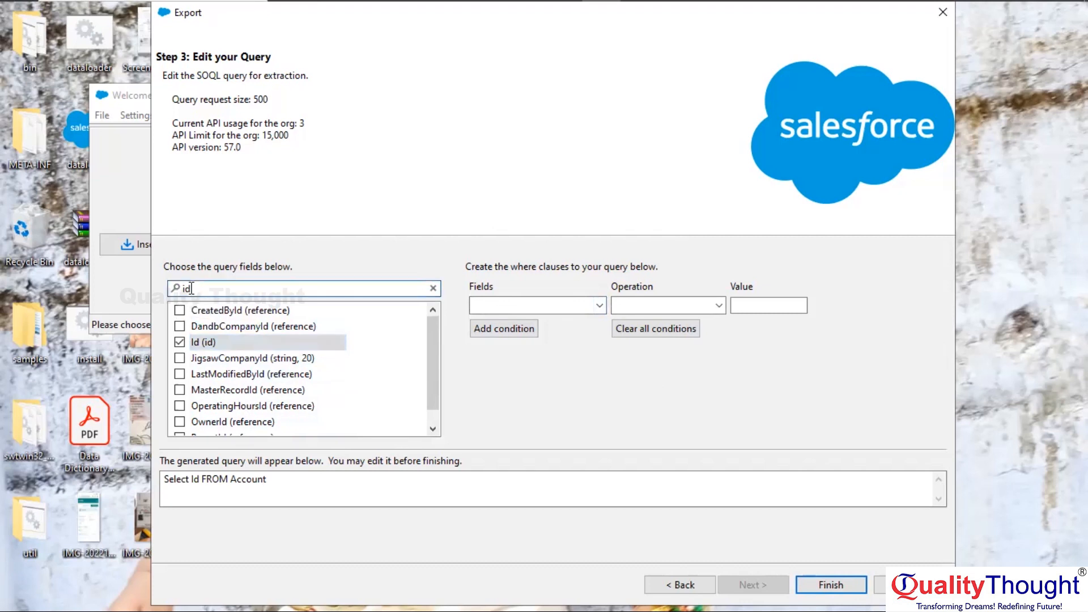
{"action": "key", "text": "BackSpace"}
{"action": "key", "text": "BackSpace"}
{"action": "type", "text": "names"}
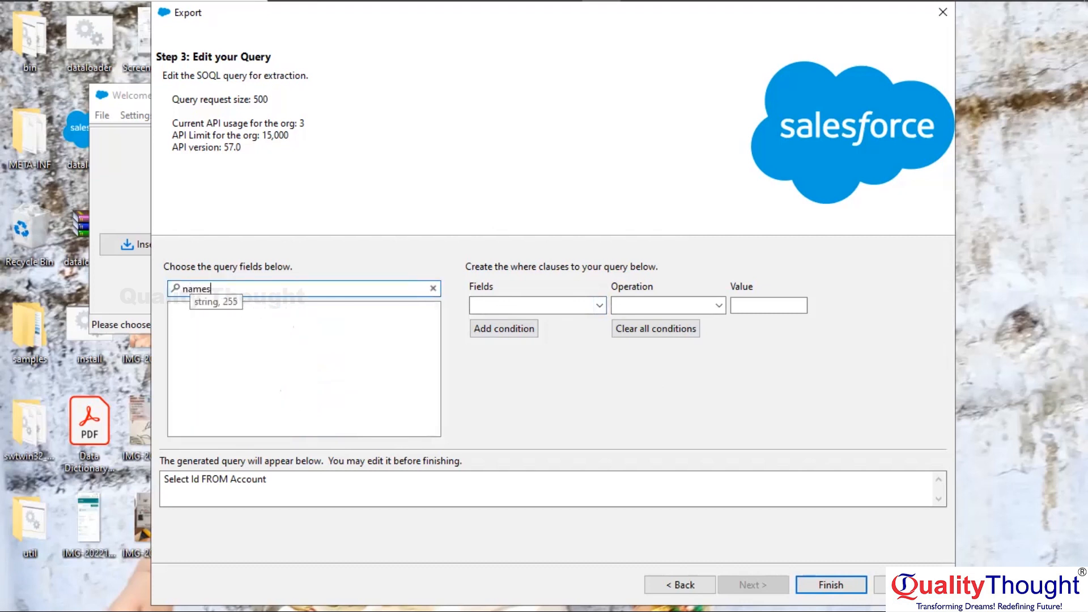
{"action": "key", "text": "BackSpace"}
{"action": "left_click", "coordinate": [180, 311]}
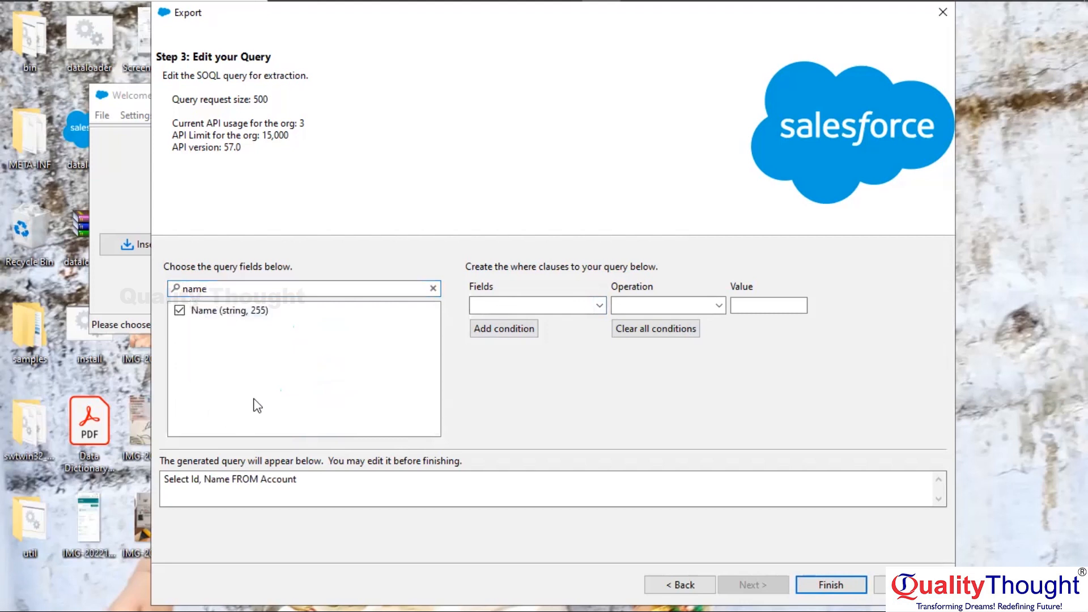
Add the Phone field so the query reads Select Id, Name, Phone FROM Account
{"action": "left_click", "coordinate": [287, 490]}
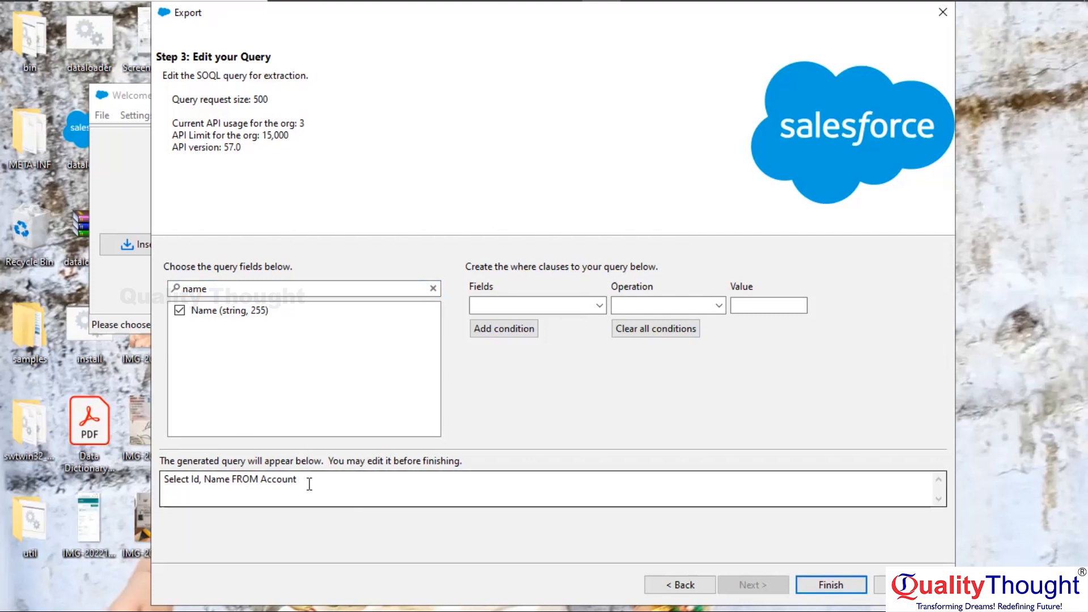
{"action": "left_click", "coordinate": [212, 288]}
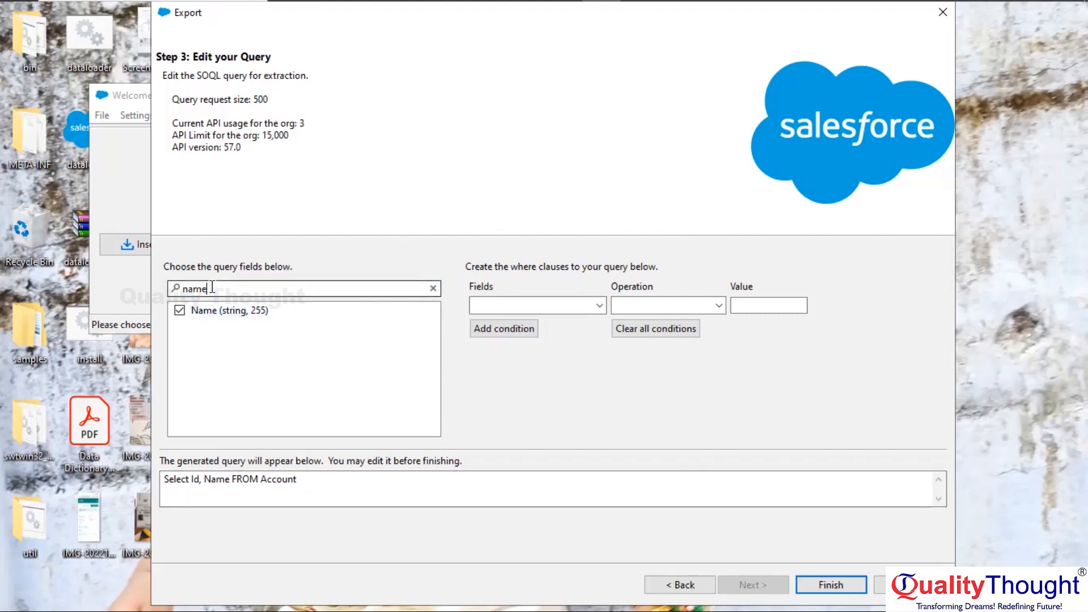
{"action": "key", "text": "BackSpace"}
{"action": "key", "text": "BackSpace"}
{"action": "key", "text": "BackSpace"}
{"action": "key", "text": "BackSpace"}
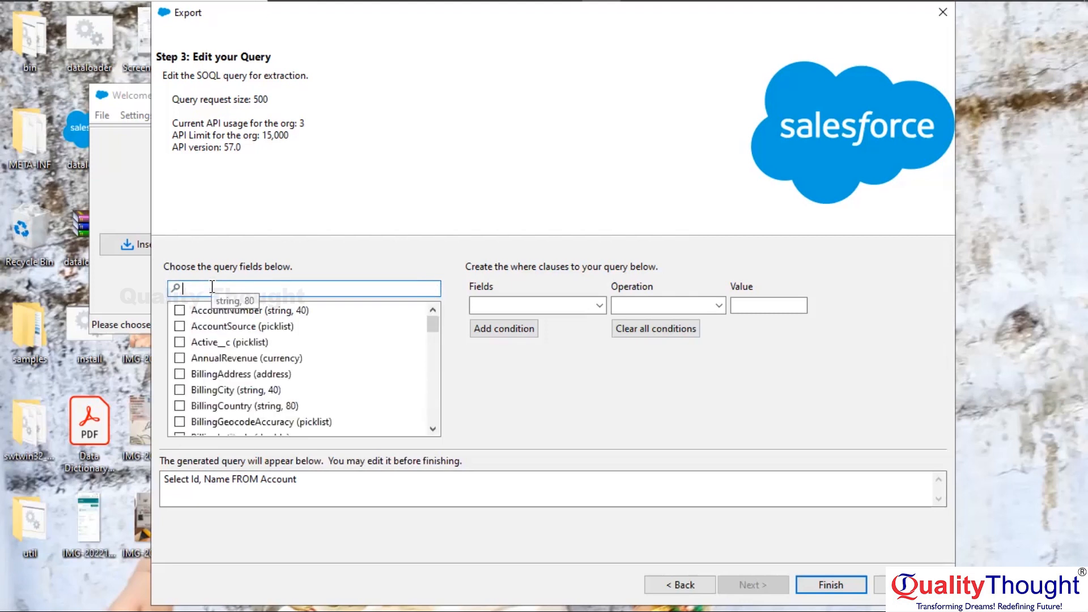
{"action": "type", "text": "pho"}
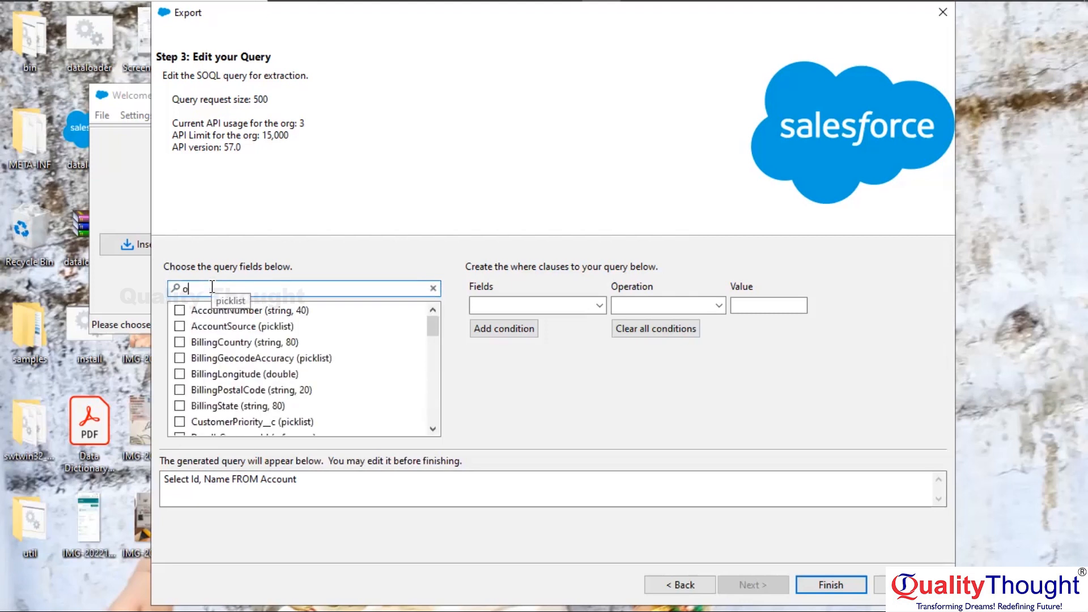
{"action": "type", "text": "ne"}
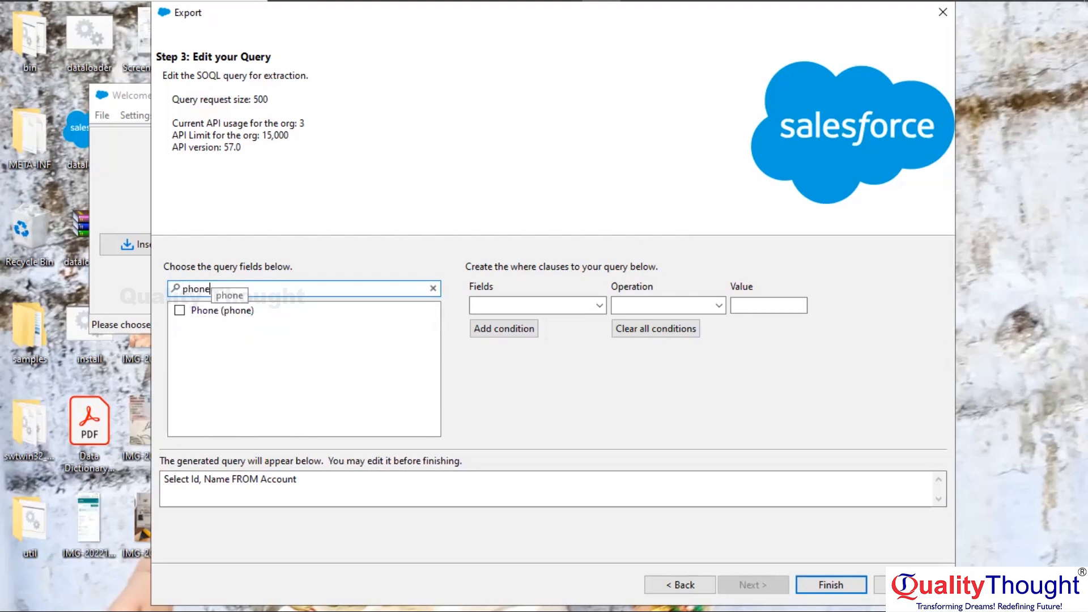
{"action": "left_click", "coordinate": [179, 309]}
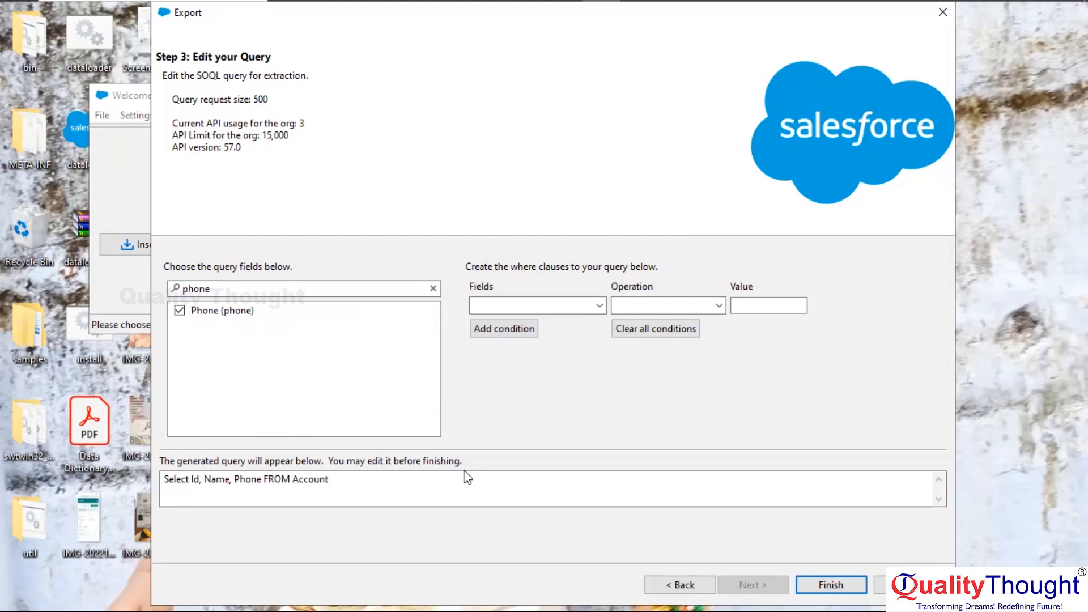
Run the Account export, extracting 13 records with 0 errors, and close Data Loader
{"action": "left_click", "coordinate": [832, 586]}
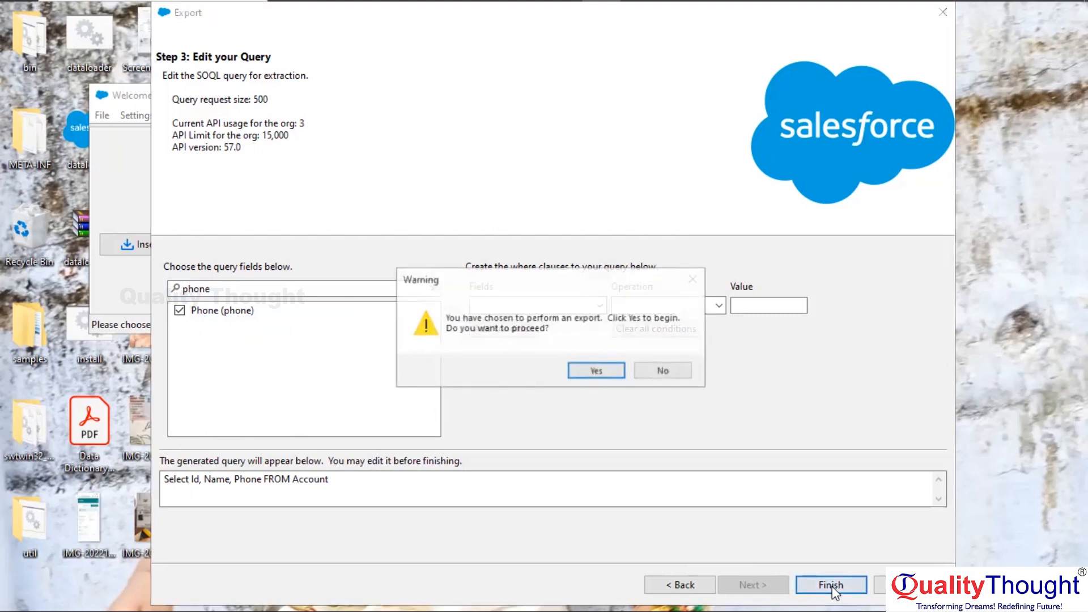
{"action": "left_click", "coordinate": [583, 374]}
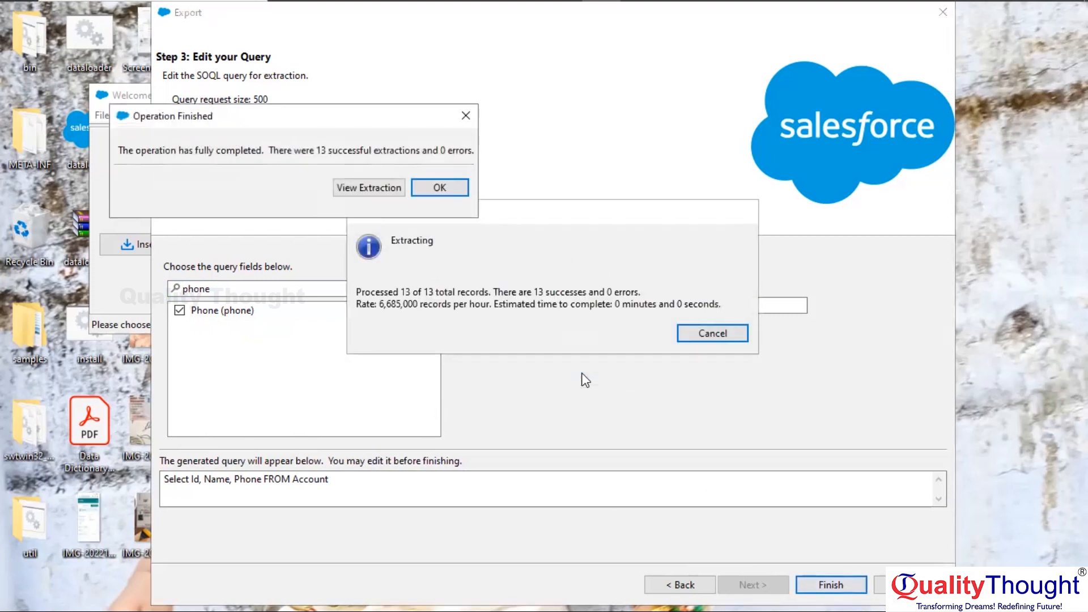
{"action": "left_click", "coordinate": [435, 188]}
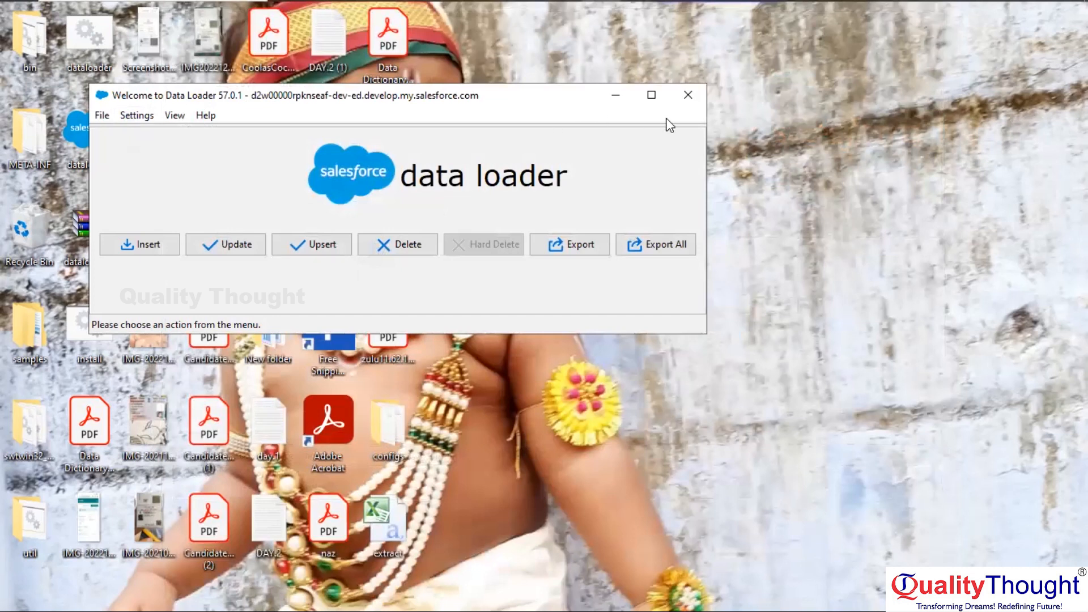
{"action": "left_click", "coordinate": [687, 95]}
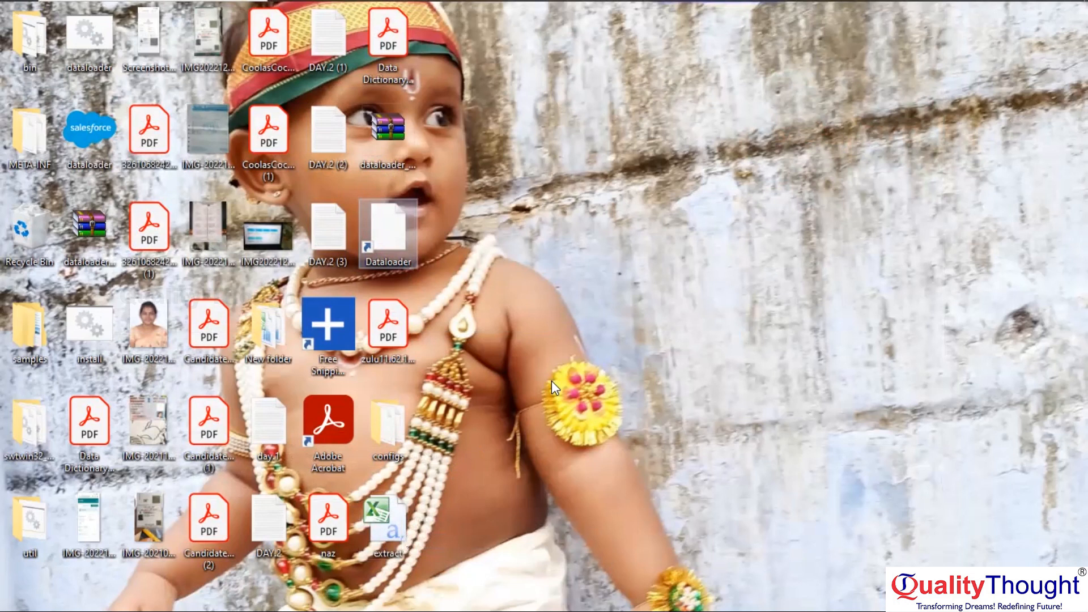
Open extract.csv in Excel and dismiss the Office Activation Wizard
{"action": "left_click", "coordinate": [382, 522]}
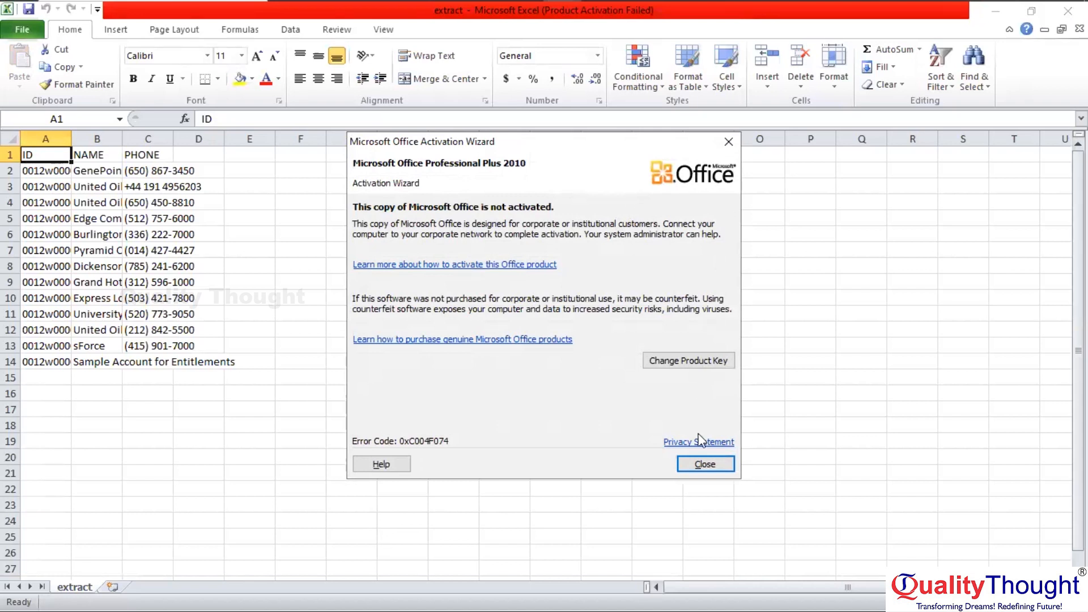
{"action": "left_click", "coordinate": [701, 464]}
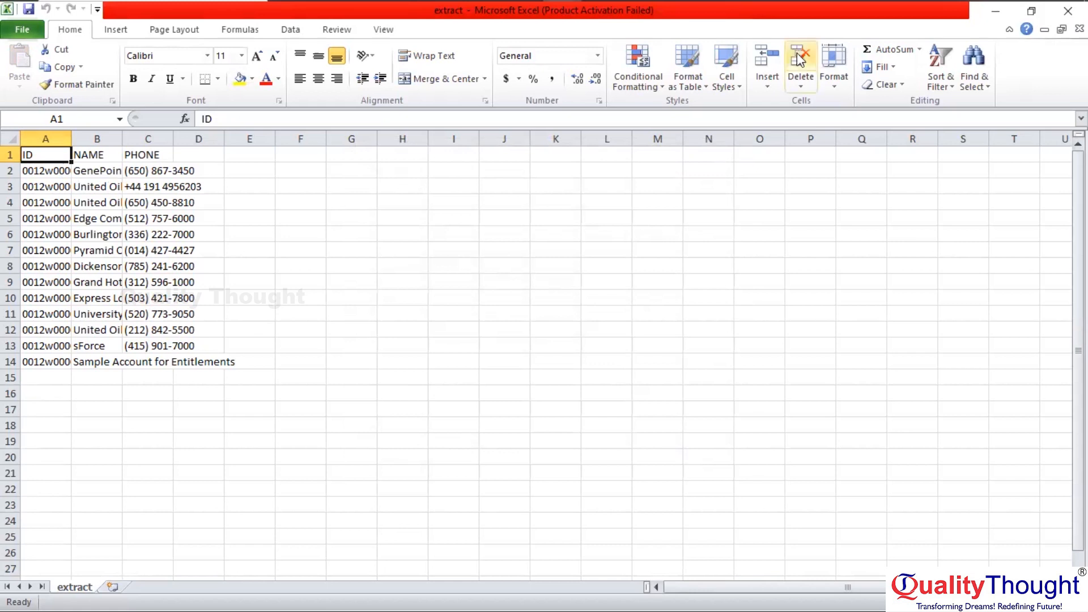
Relaunch Data Loader from the desktop and start a new Export at the Step 1 login page
{"action": "left_click", "coordinate": [997, 13]}
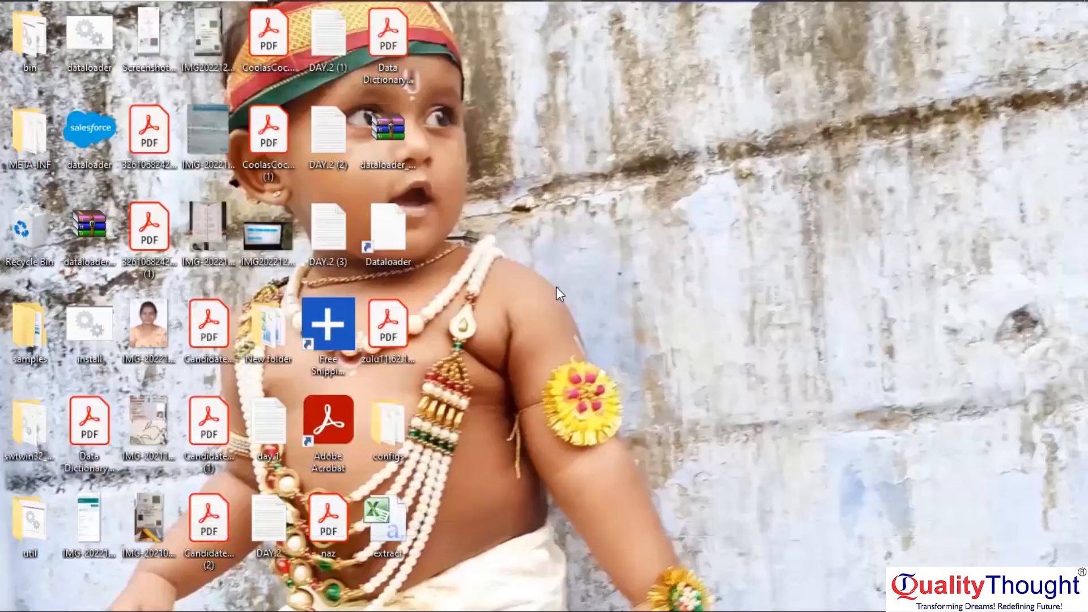
{"action": "left_click", "coordinate": [382, 240]}
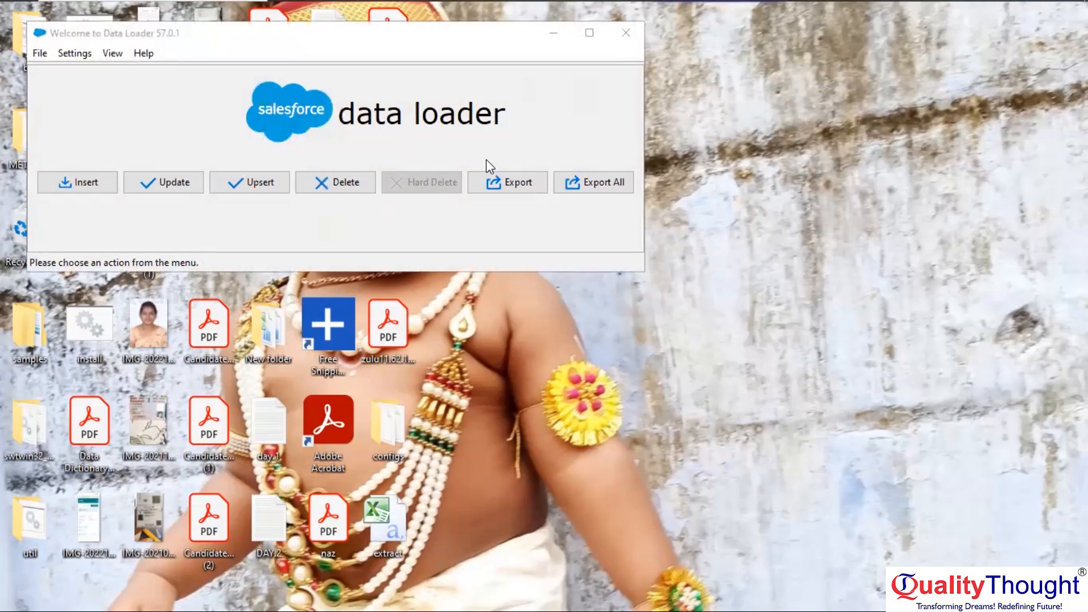
{"action": "left_click", "coordinate": [493, 183]}
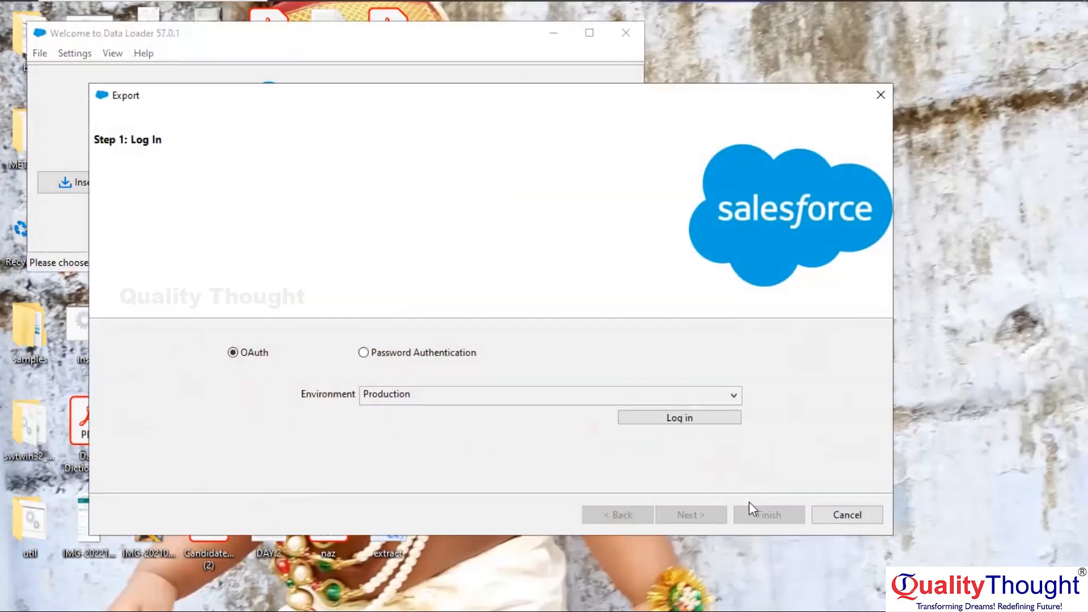
Log in via OAuth by approving Connect, Allow and Continue in the browser, then return to Data Loader
{"action": "left_click", "coordinate": [676, 421]}
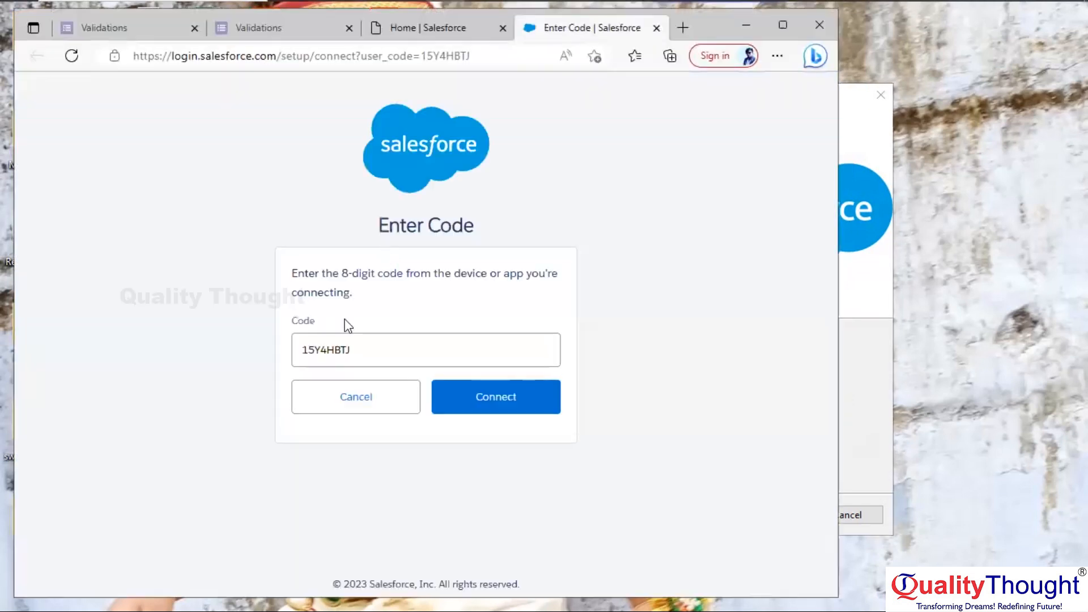
{"action": "left_click", "coordinate": [494, 399]}
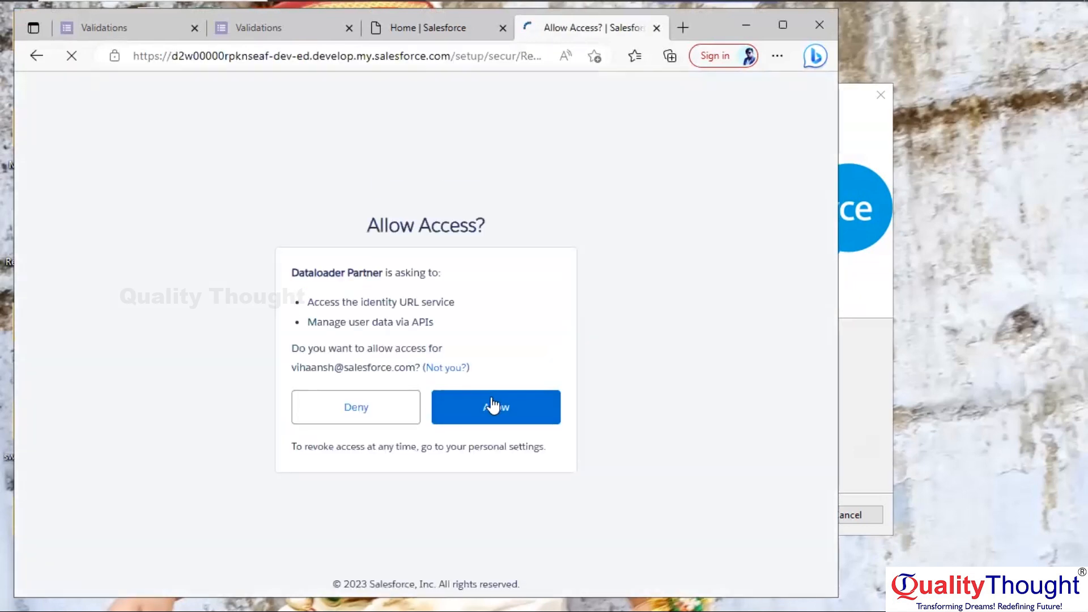
{"action": "left_click", "coordinate": [483, 406]}
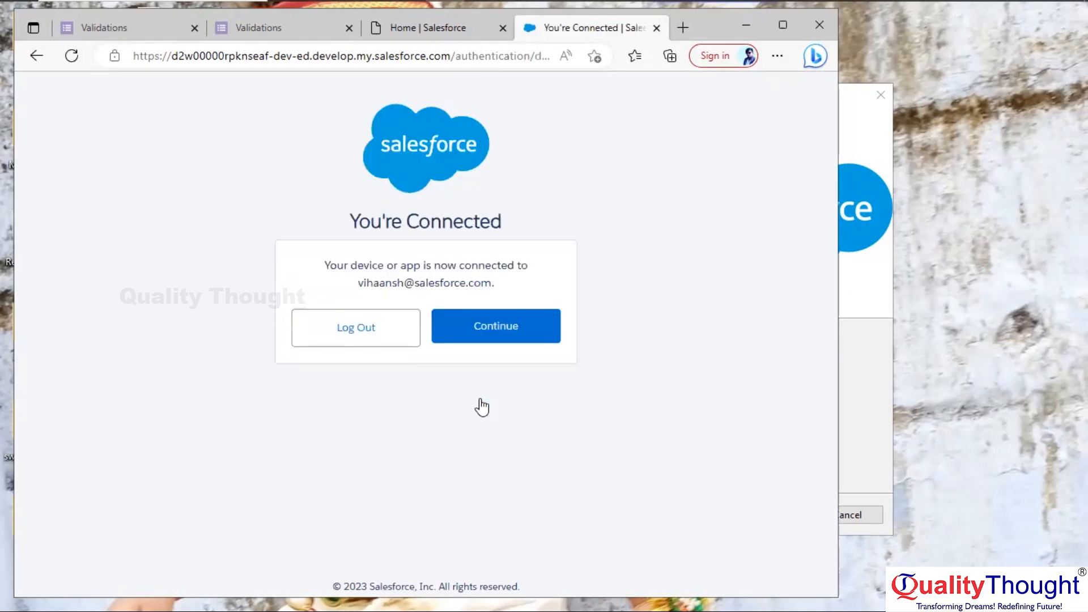
{"action": "left_click", "coordinate": [465, 327]}
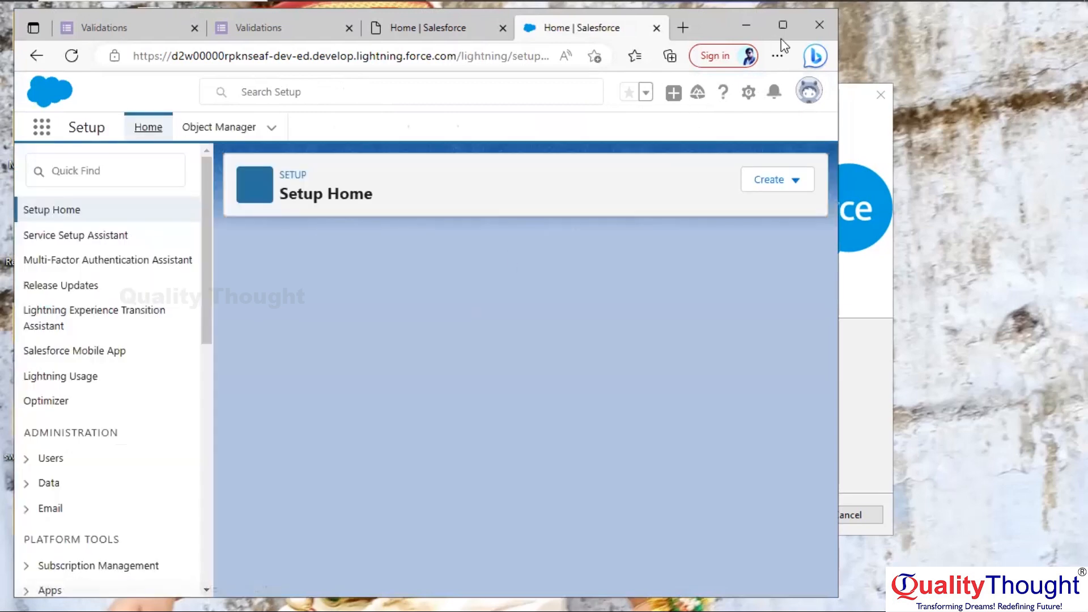
{"action": "left_click", "coordinate": [101, 170]}
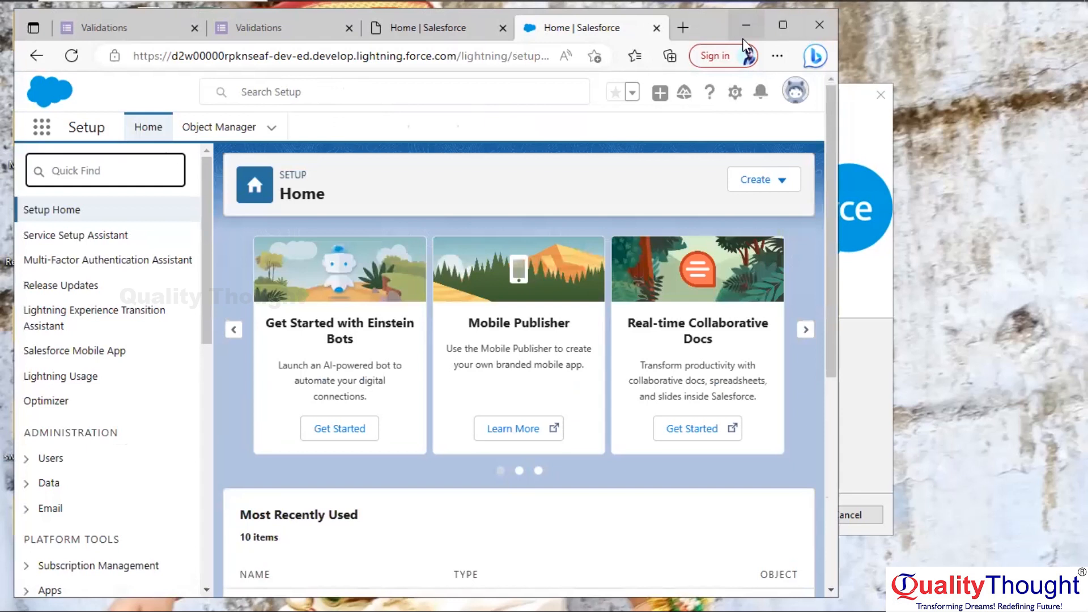
{"action": "left_click", "coordinate": [745, 24]}
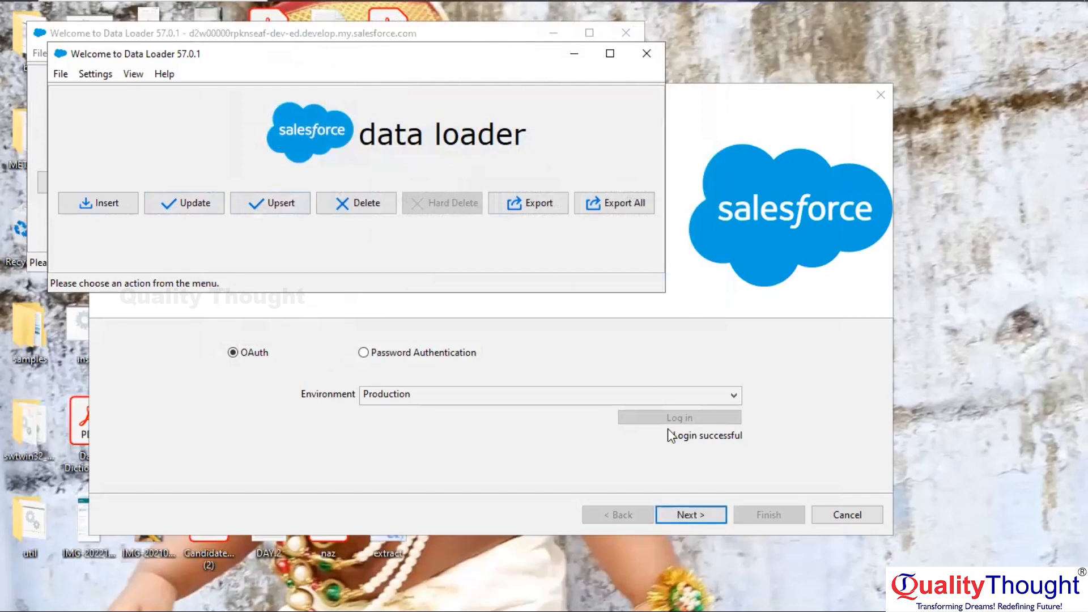
Choose the Account object and save the export target as 'extract 2' on the Desktop
{"action": "left_click", "coordinate": [687, 514]}
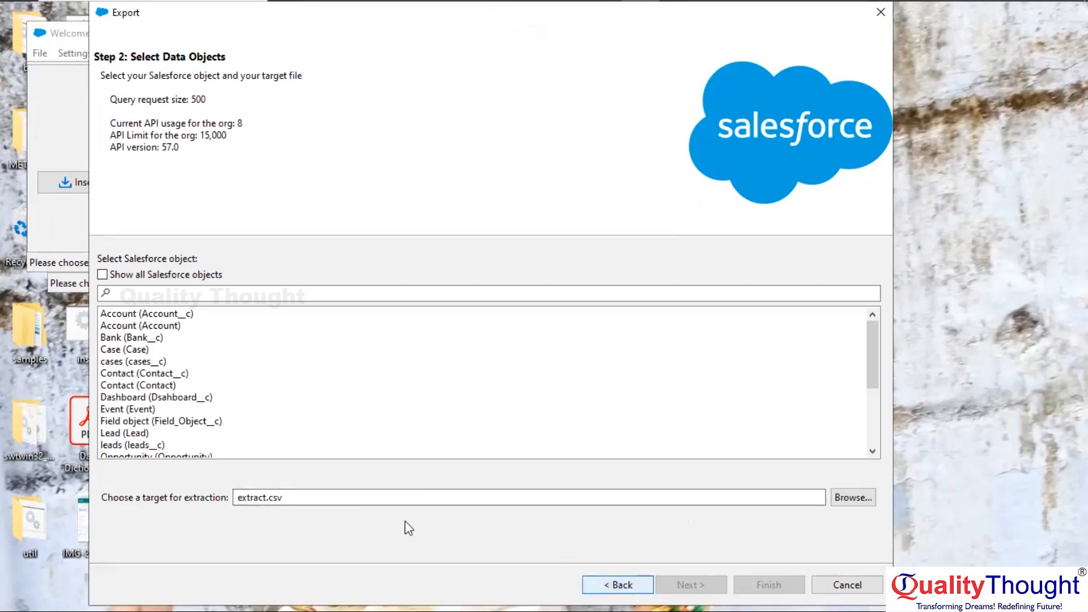
{"action": "left_click", "coordinate": [125, 329]}
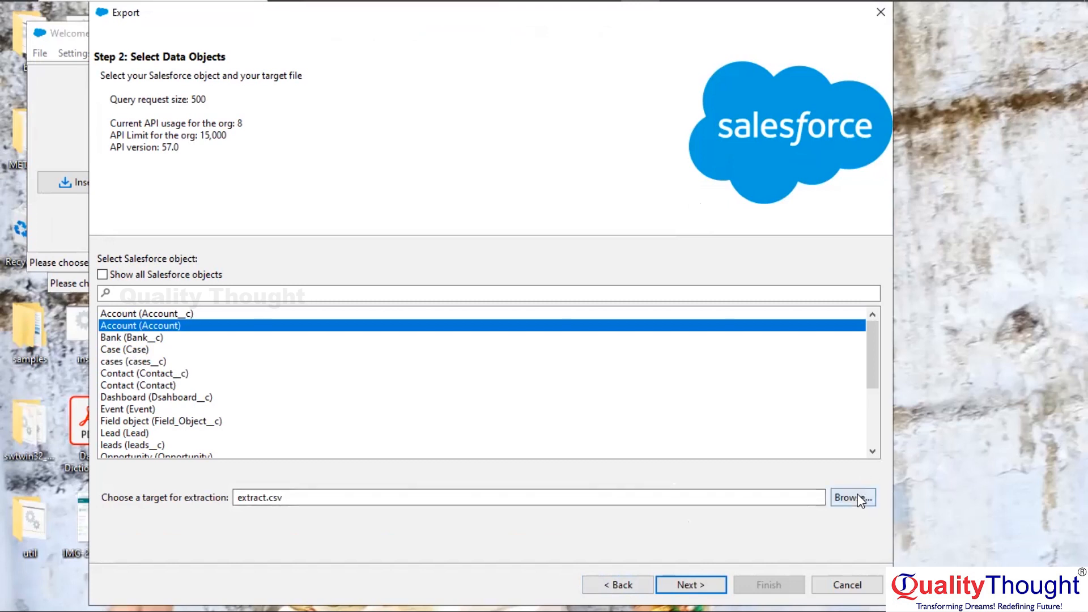
{"action": "left_click", "coordinate": [337, 497]}
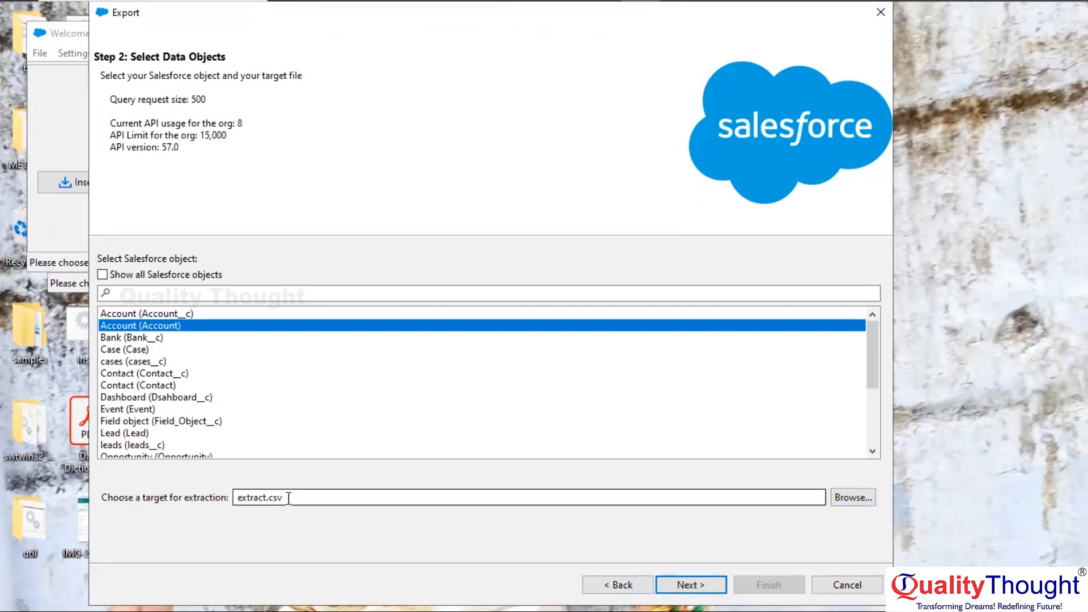
{"action": "left_click", "coordinate": [865, 498]}
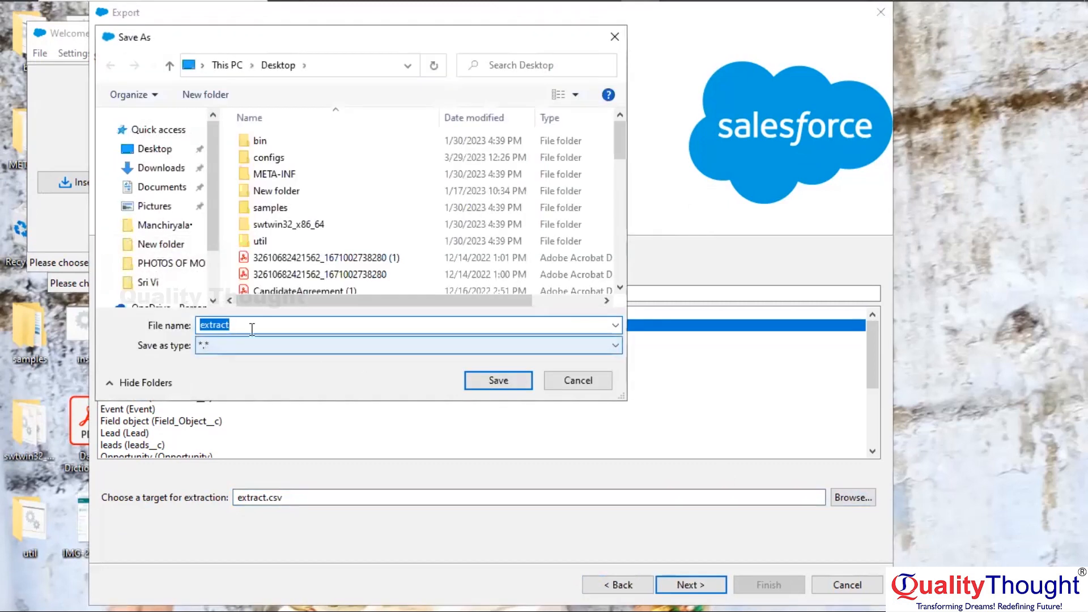
{"action": "left_click", "coordinate": [241, 325]}
{"action": "type", "text": "2"}
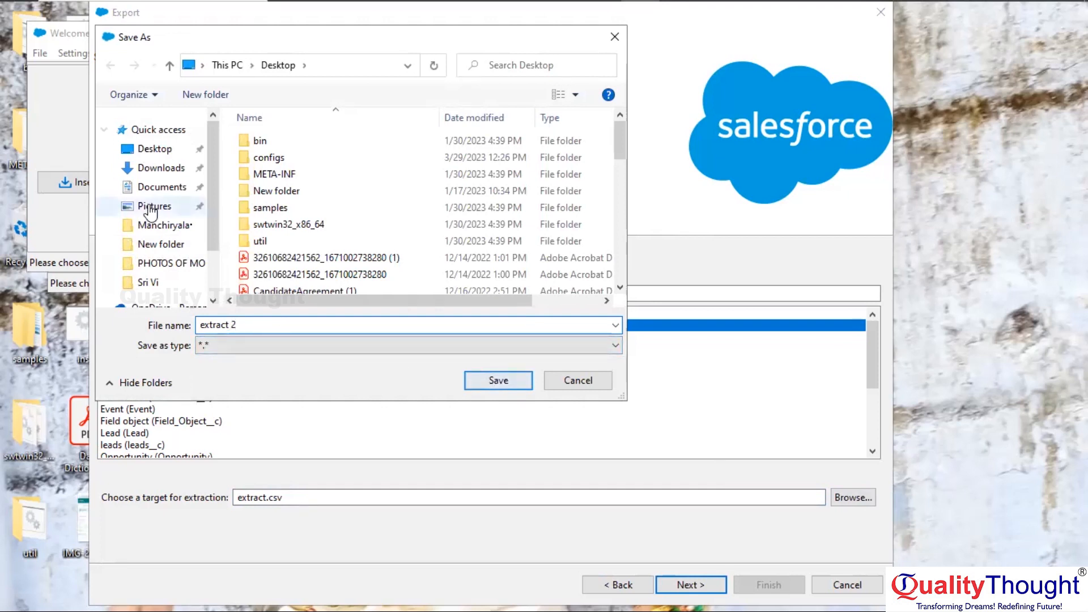
{"action": "left_click", "coordinate": [161, 149]}
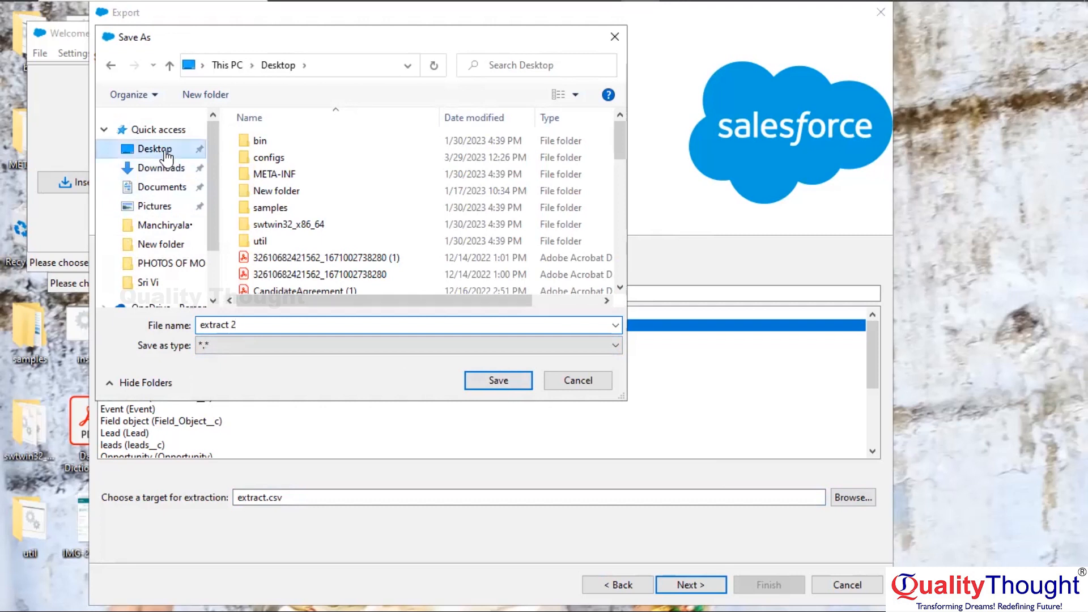
{"action": "left_click", "coordinate": [506, 381]}
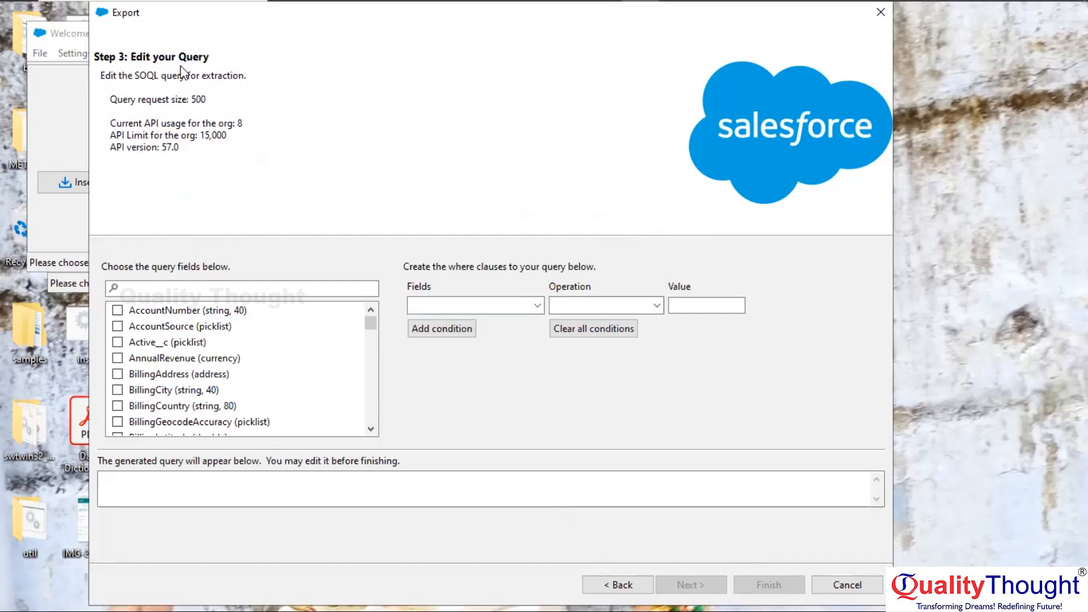
Add the .csv extension to the target path and advance to the query step
{"action": "left_click", "coordinate": [612, 586]}
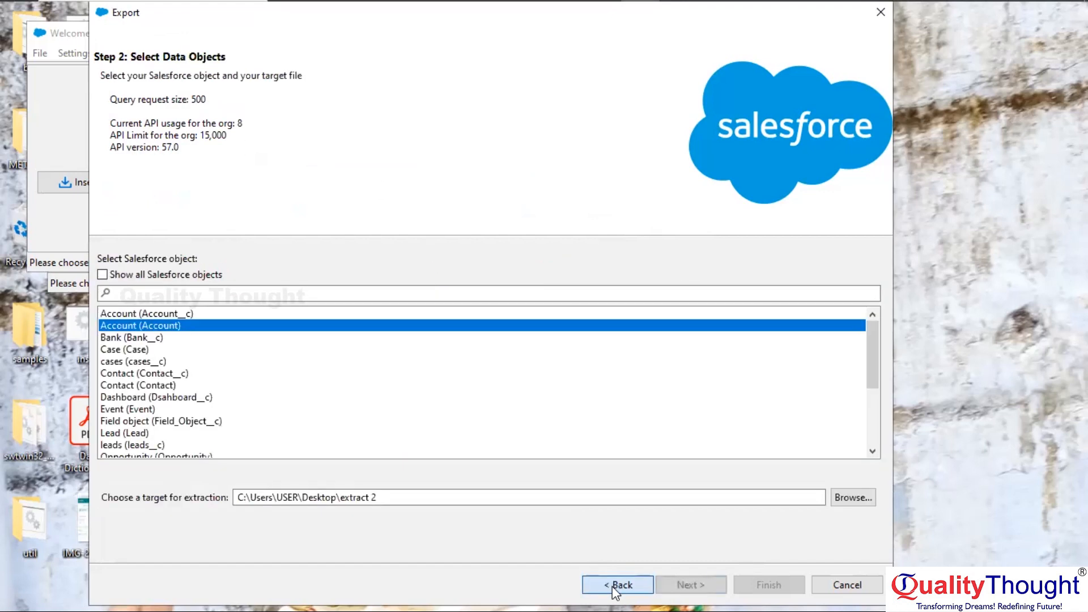
{"action": "left_click", "coordinate": [382, 497]}
{"action": "type", "text": ".csv"}
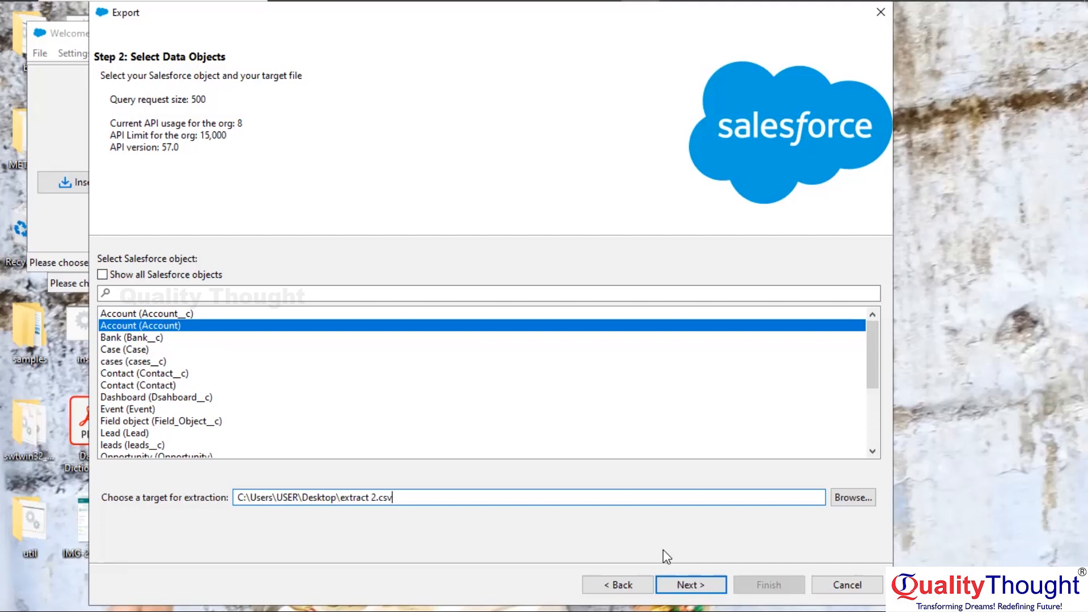
{"action": "left_click", "coordinate": [695, 584]}
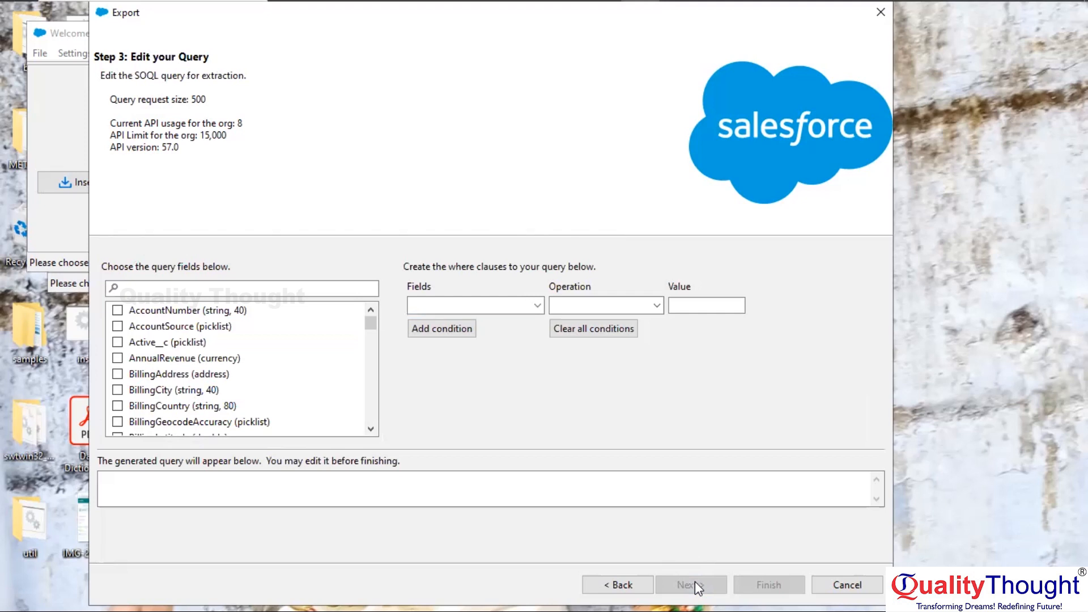
Search for and tick the Id and Name fields in the Account query
{"action": "left_click", "coordinate": [130, 287]}
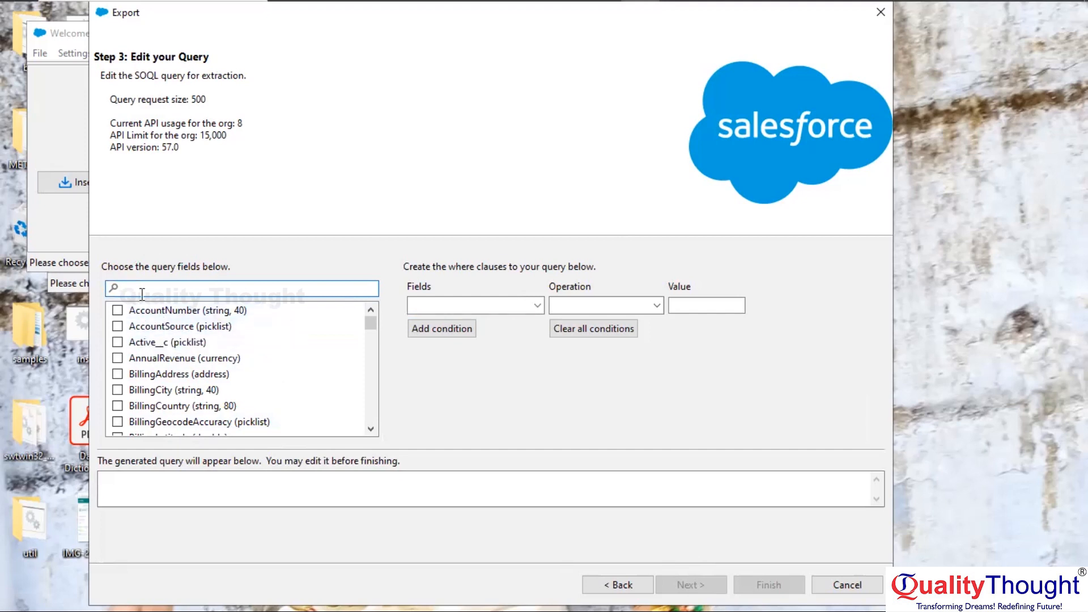
{"action": "type", "text": "id"}
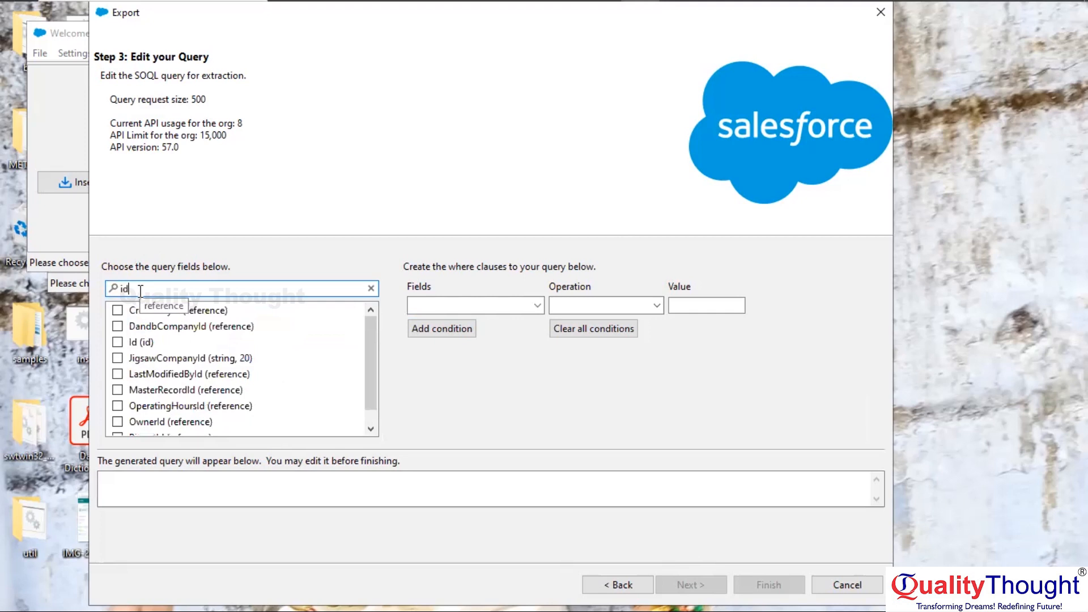
{"action": "left_click", "coordinate": [117, 342]}
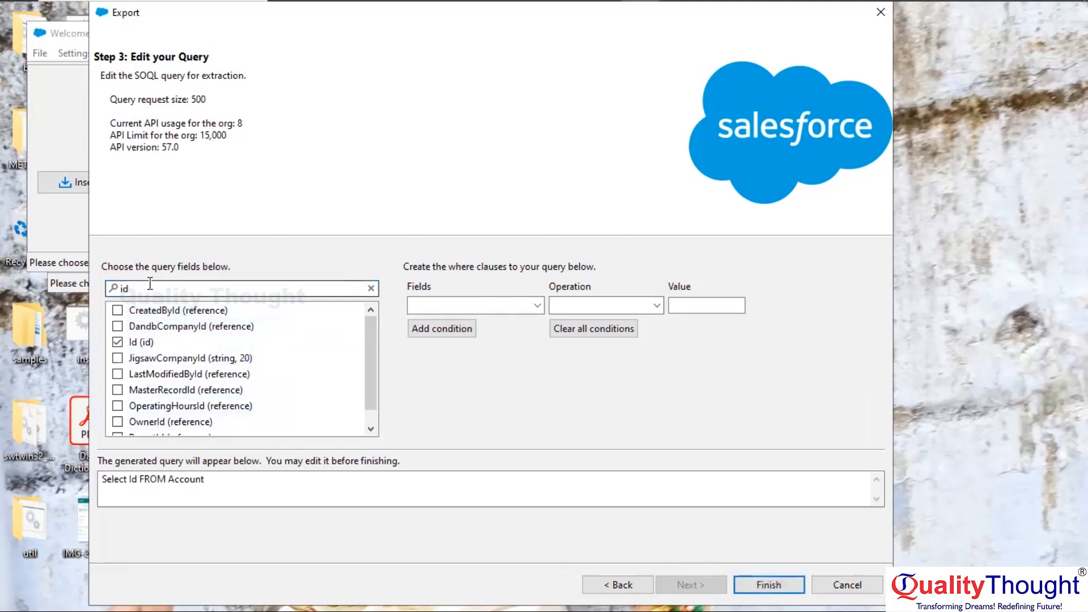
{"action": "key", "text": "BackSpace"}
{"action": "key", "text": "BackSpace"}
{"action": "type", "text": "name"}
{"action": "left_click", "coordinate": [120, 311]}
Search for and tick the Phone and Rating fields as well
{"action": "left_click", "coordinate": [144, 291]}
{"action": "key", "text": "BackSpace"}
{"action": "key", "text": "BackSpace"}
{"action": "key", "text": "BackSpace"}
{"action": "key", "text": "BackSpace"}
{"action": "type", "text": "ph"}
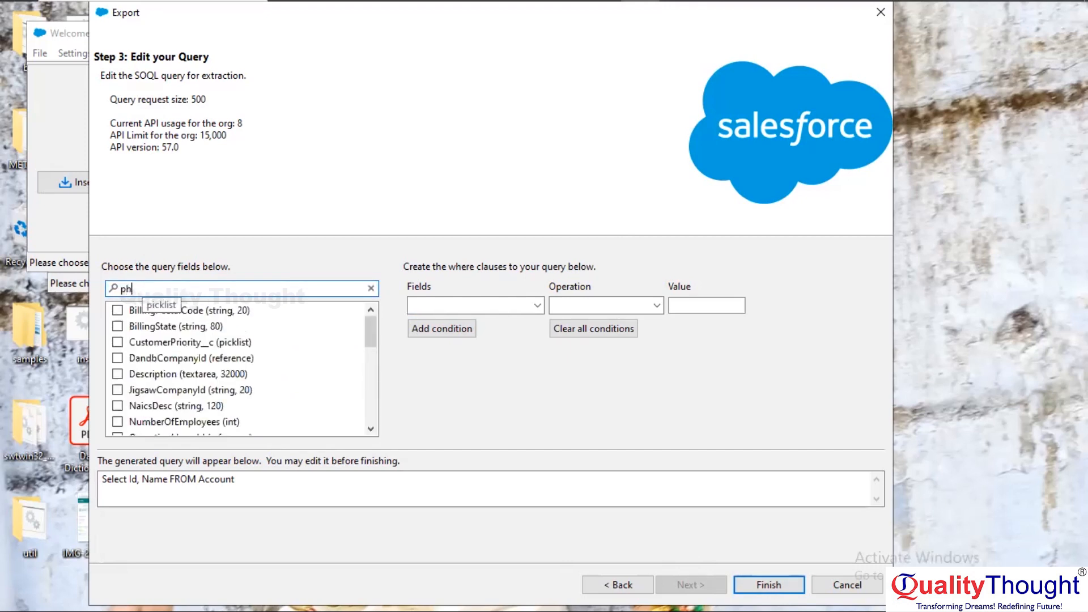
{"action": "type", "text": "one"}
{"action": "left_click", "coordinate": [117, 310]}
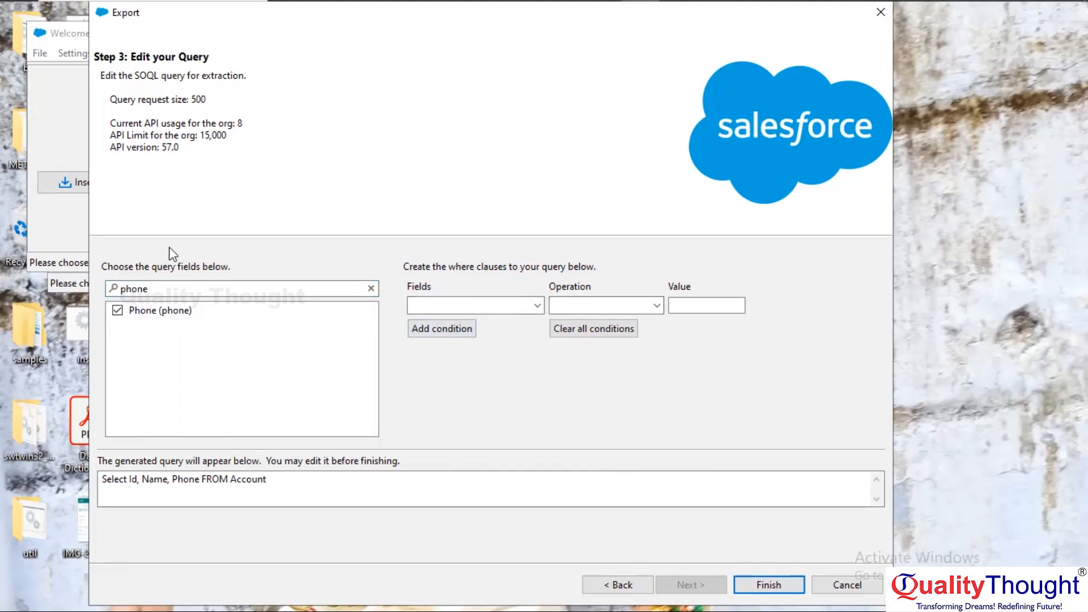
{"action": "left_click", "coordinate": [160, 281]}
{"action": "key", "text": "BackSpace"}
{"action": "key", "text": "BackSpace"}
{"action": "key", "text": "BackSpace"}
{"action": "key", "text": "BackSpace"}
{"action": "key", "text": "BackSpace"}
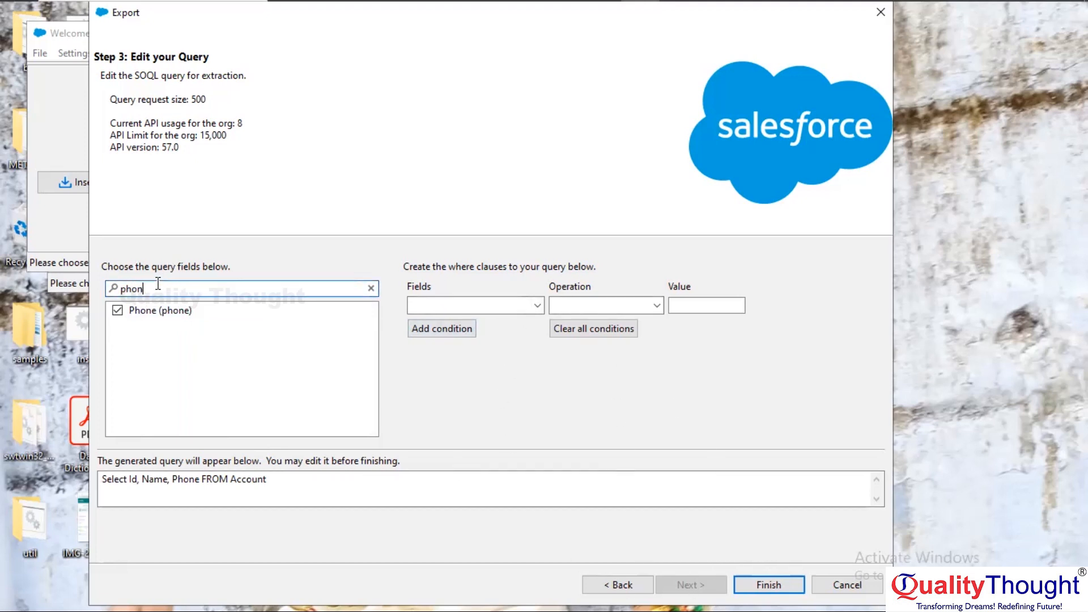
{"action": "type", "text": "rating"}
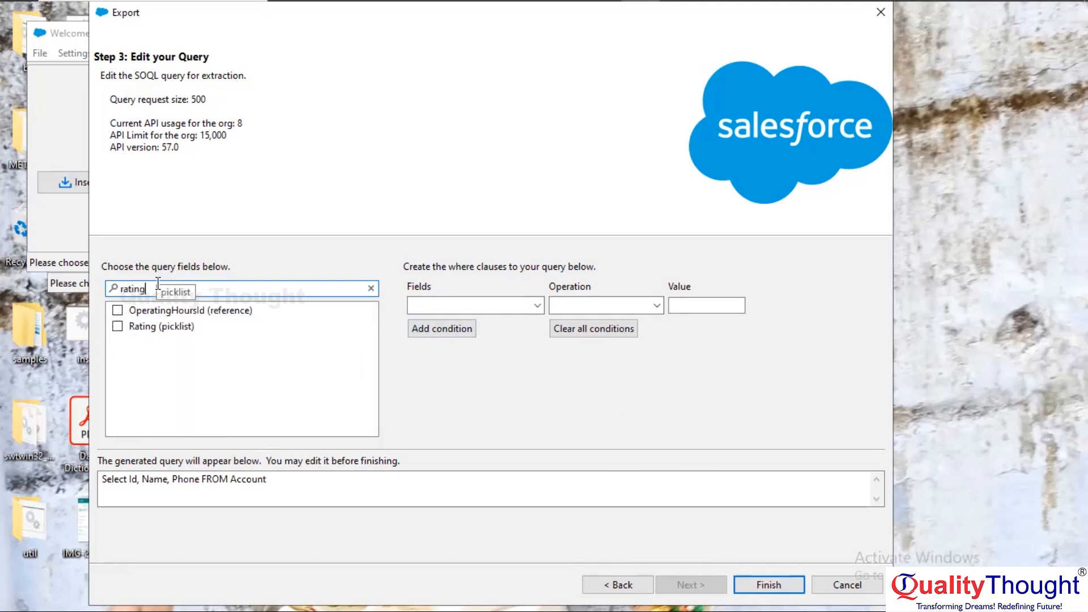
{"action": "left_click", "coordinate": [117, 327]}
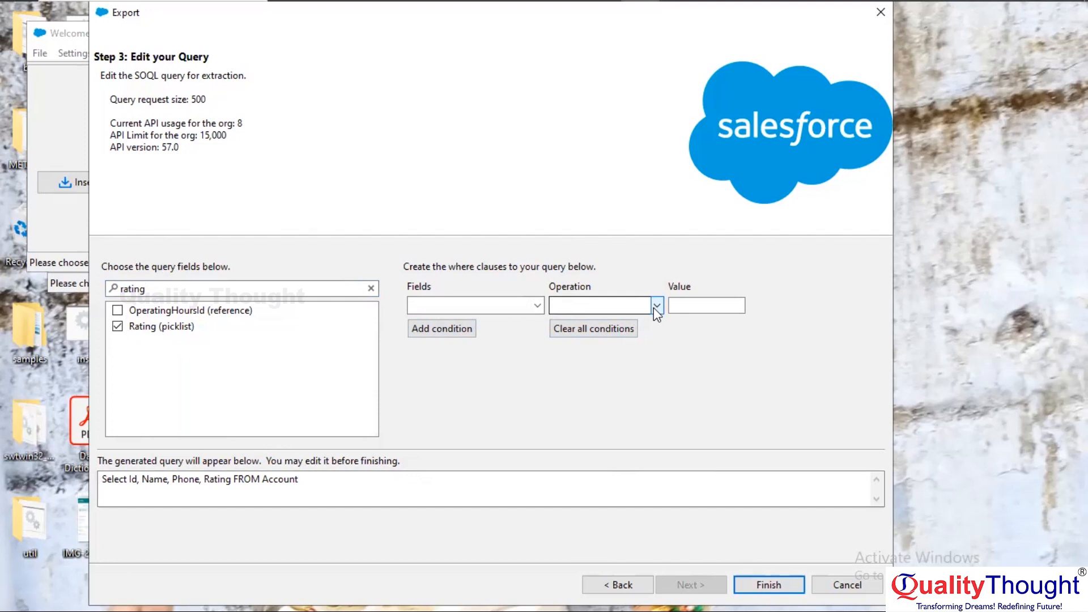
Set the query condition to field Rating, operation equals, value Hot
{"action": "left_click", "coordinate": [535, 307]}
{"action": "left_click", "coordinate": [468, 301]}
{"action": "type", "text": "rat"}
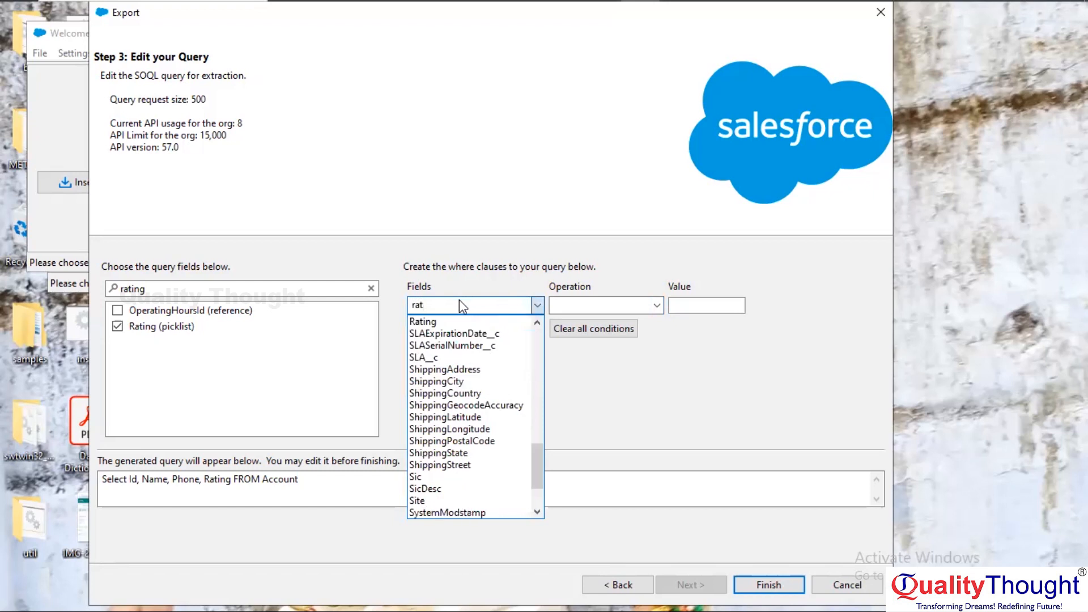
{"action": "left_click", "coordinate": [435, 321]}
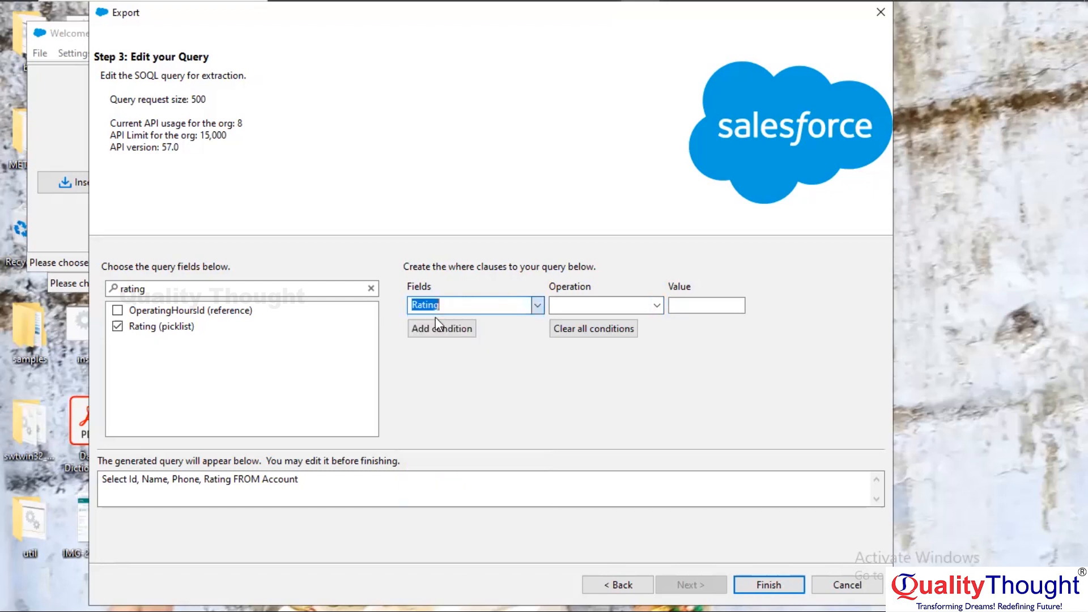
{"action": "left_click", "coordinate": [656, 306]}
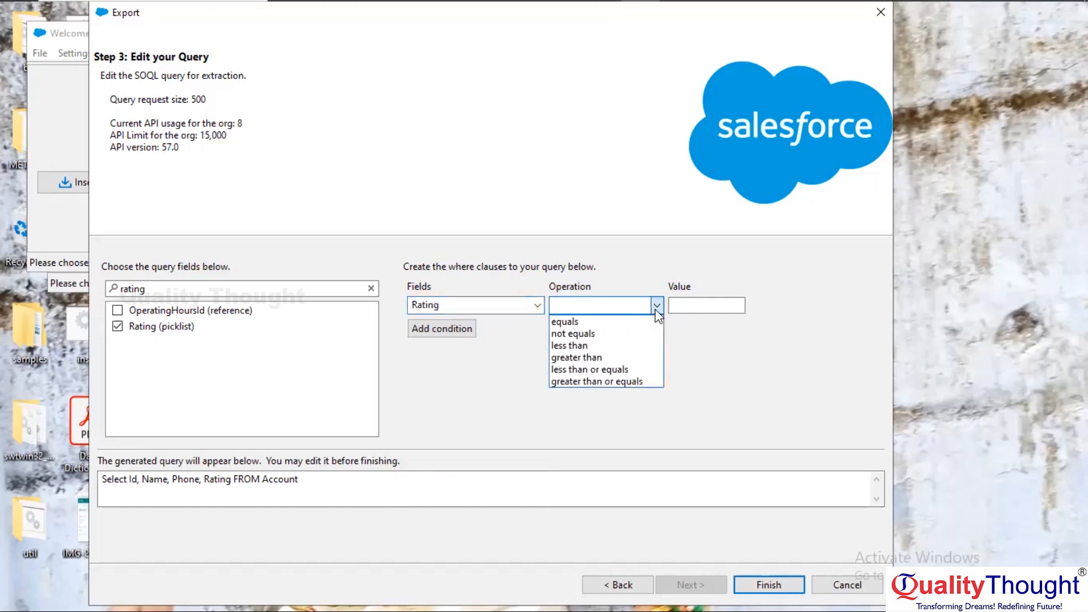
{"action": "left_click", "coordinate": [603, 320]}
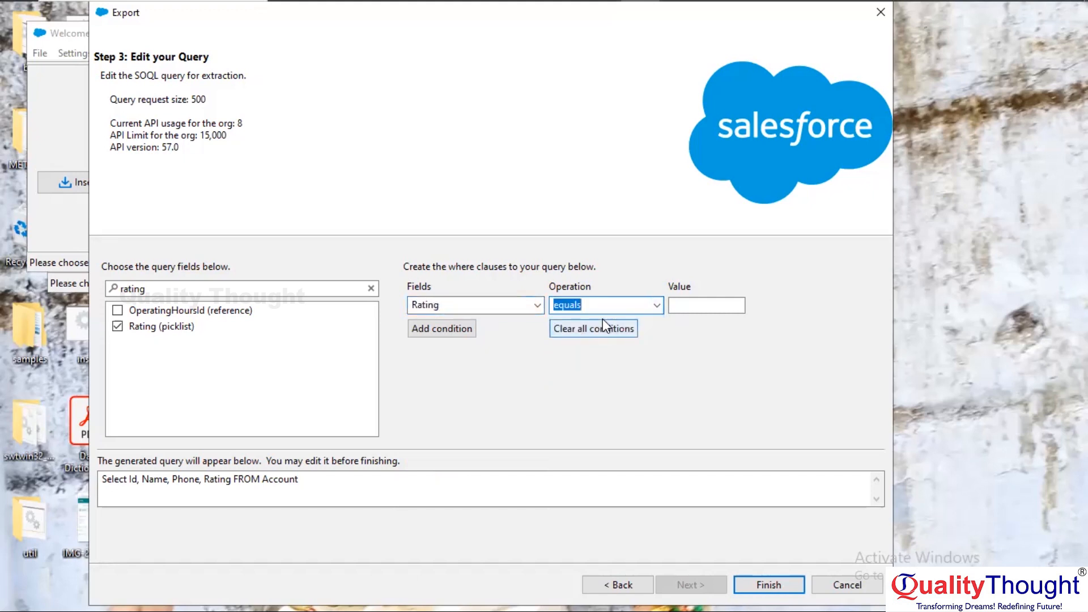
{"action": "left_click", "coordinate": [720, 304]}
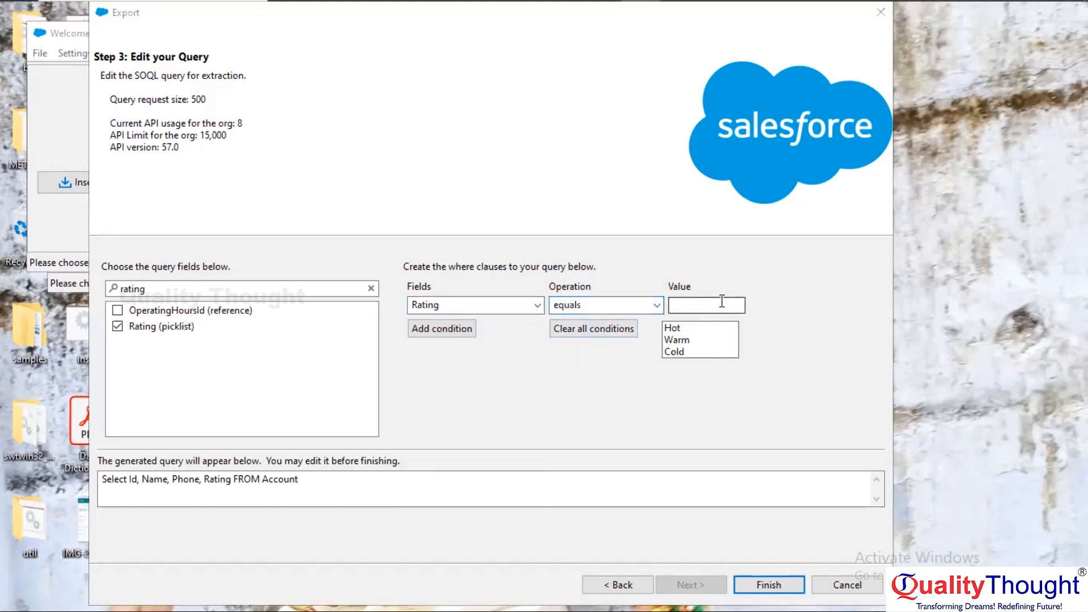
{"action": "left_click", "coordinate": [675, 329]}
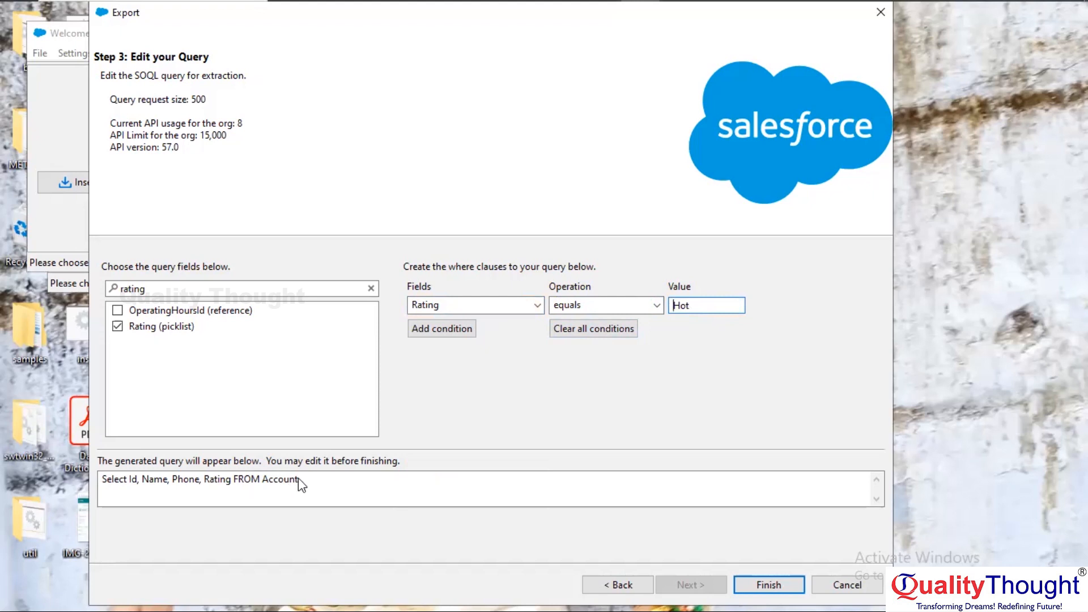
Add the Rating = 'Hot' condition and run the export, confirming the warning
{"action": "left_click", "coordinate": [430, 332]}
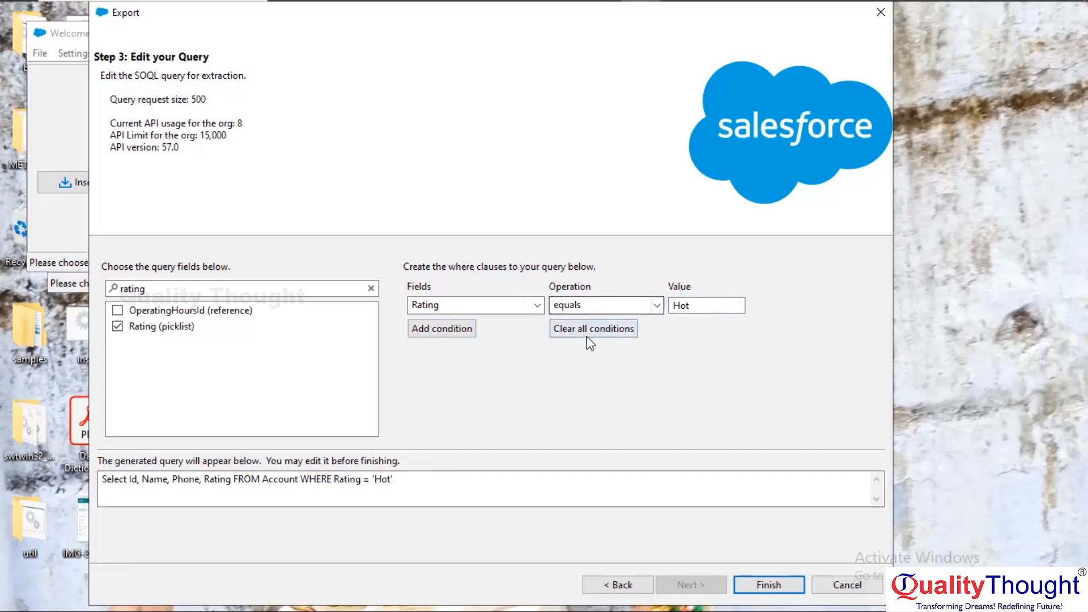
{"action": "left_click", "coordinate": [762, 586]}
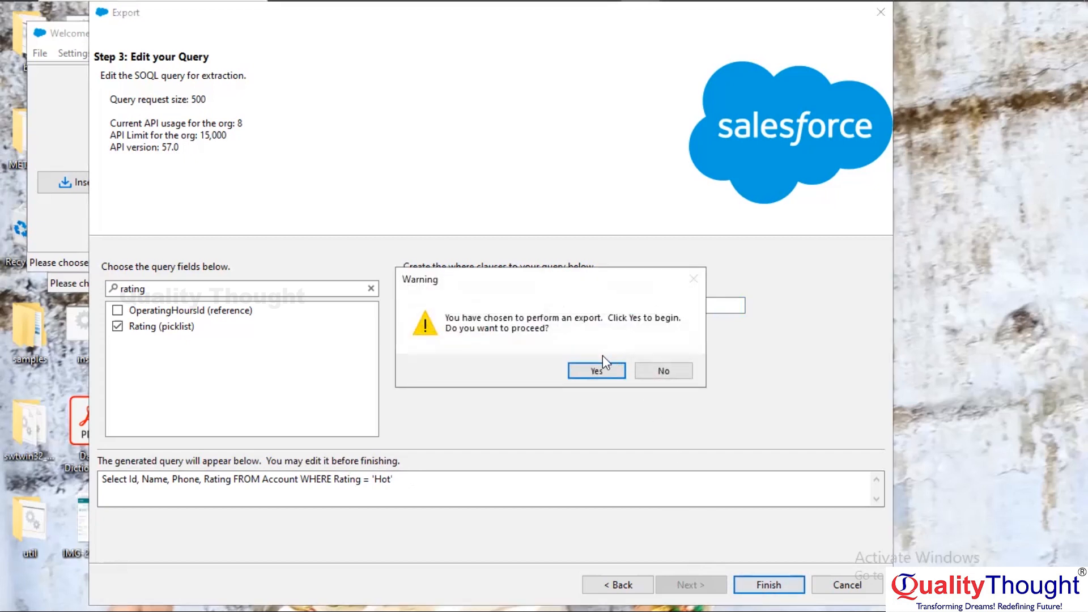
{"action": "left_click", "coordinate": [596, 371]}
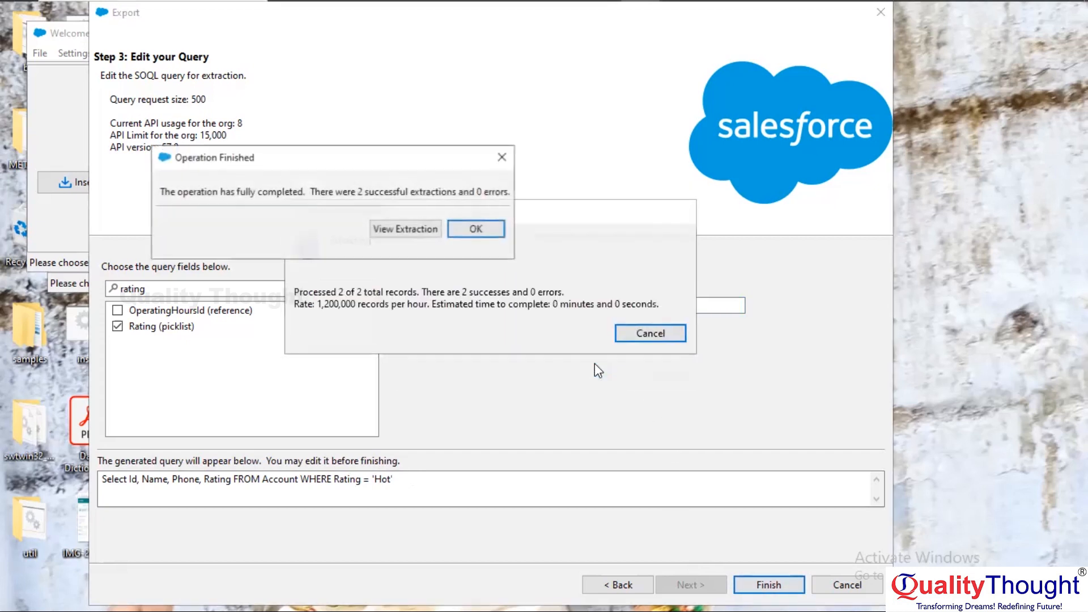
Dismiss the Operation Finished report, minimize the three Data Loader windows and open extract 2 from the desktop
{"action": "left_click", "coordinate": [466, 230]}
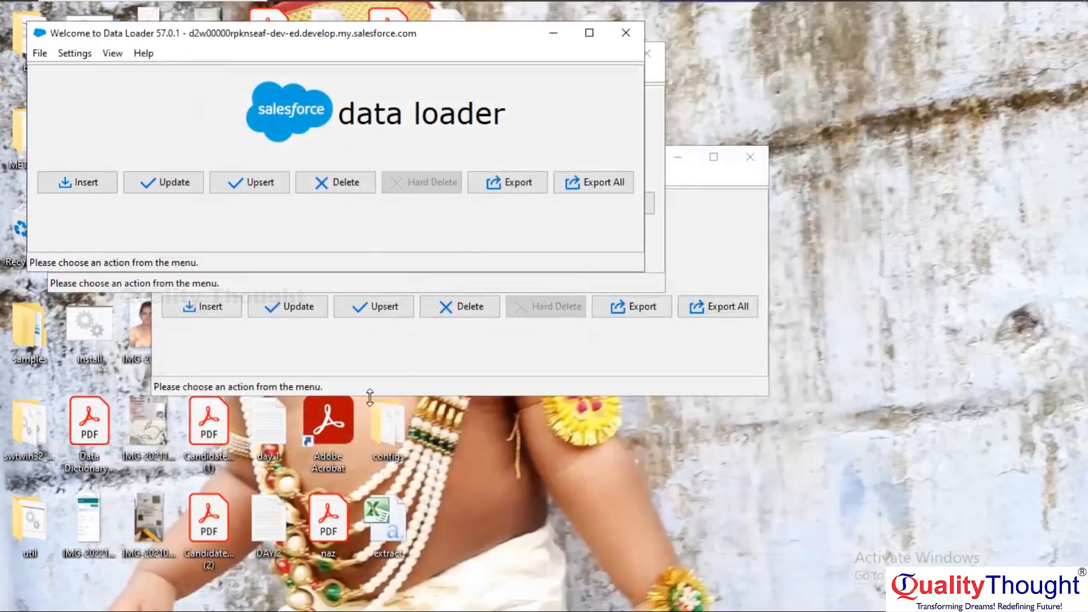
{"action": "left_click", "coordinate": [555, 38]}
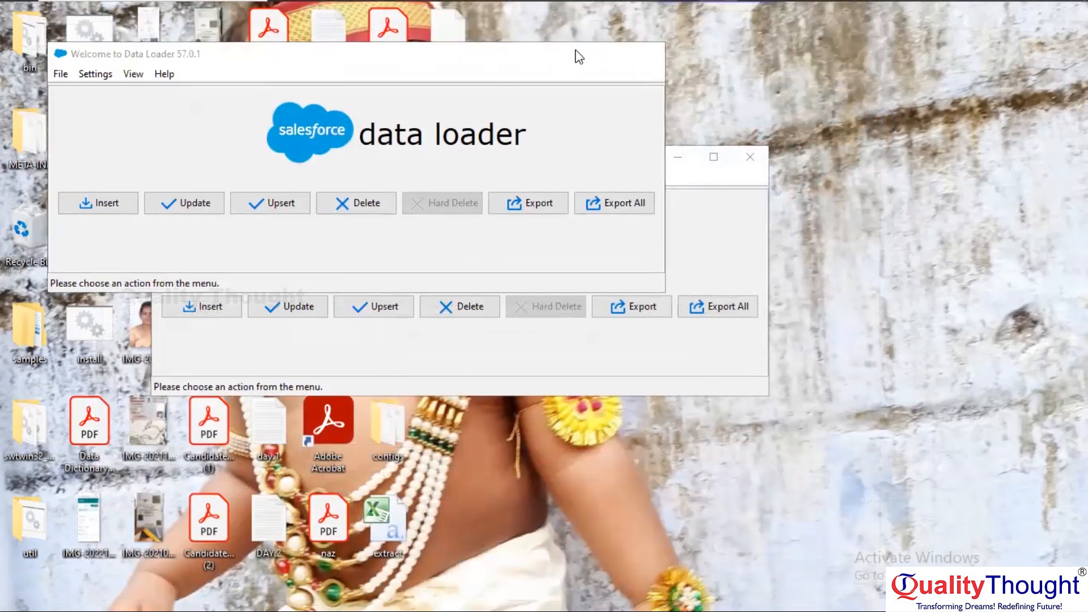
{"action": "left_click", "coordinate": [577, 52]}
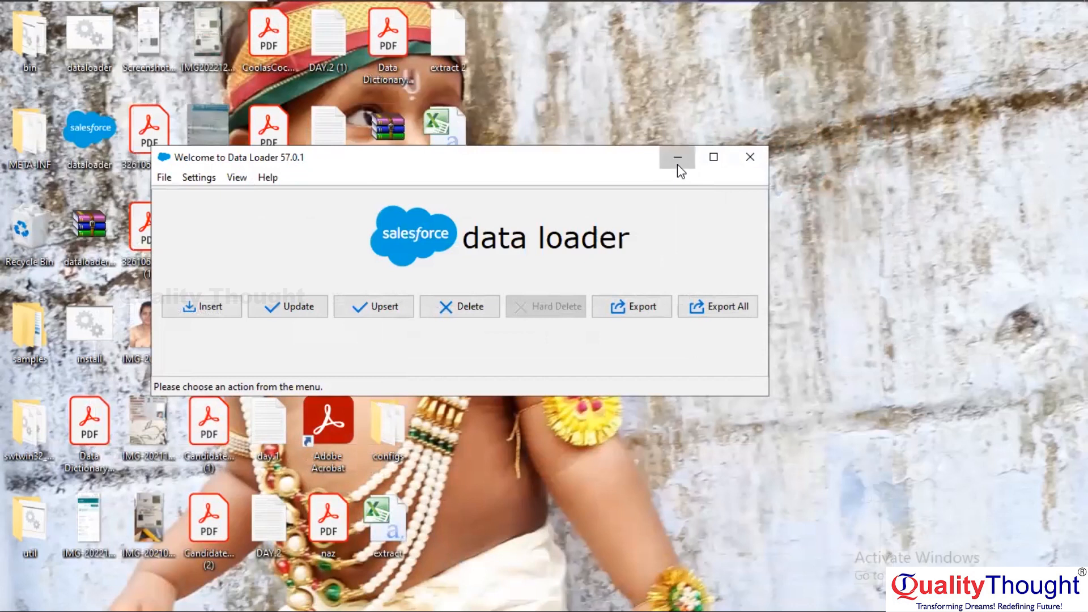
{"action": "left_click", "coordinate": [678, 165]}
{"action": "double_click", "coordinate": [446, 126]}
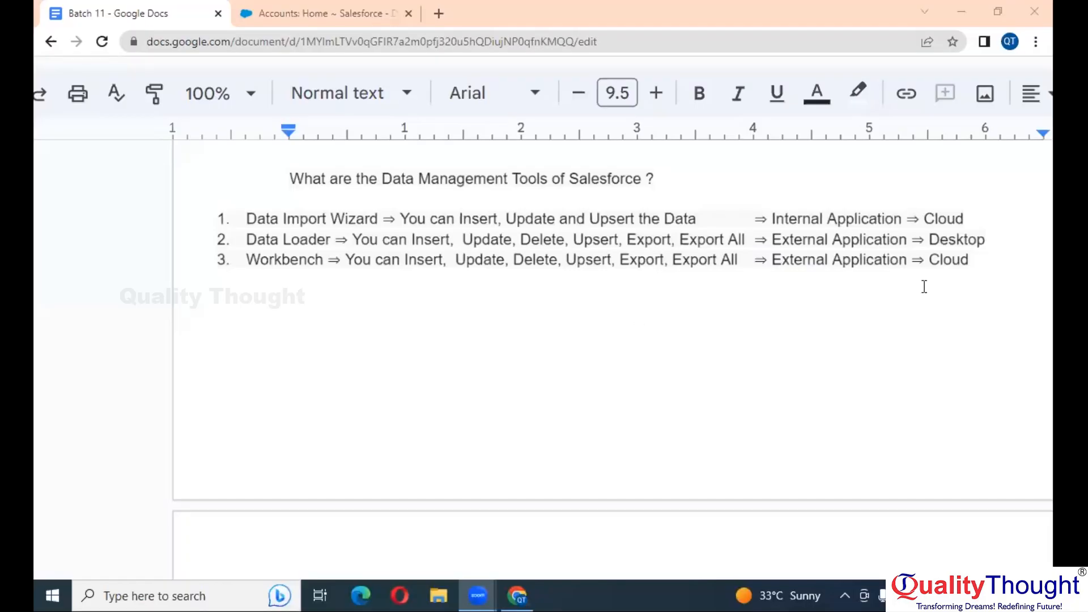
Add a 'Task:' heading with item 1 'Install Data Loader', correcting the typo
{"action": "left_click", "coordinate": [979, 260]}
{"action": "key", "text": "Down"}
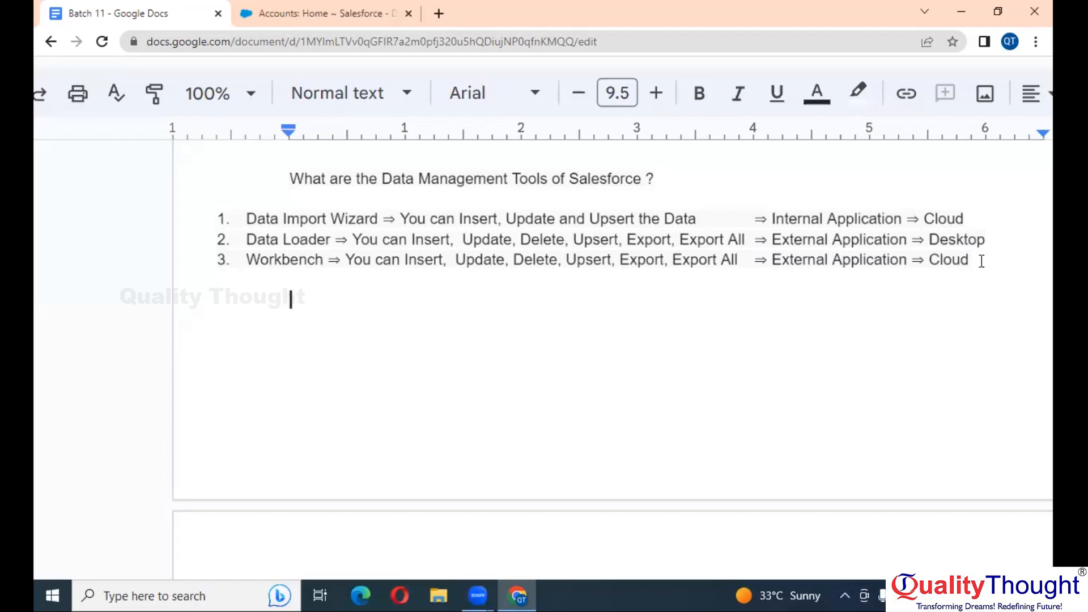
{"action": "type", "text": "Task:"}
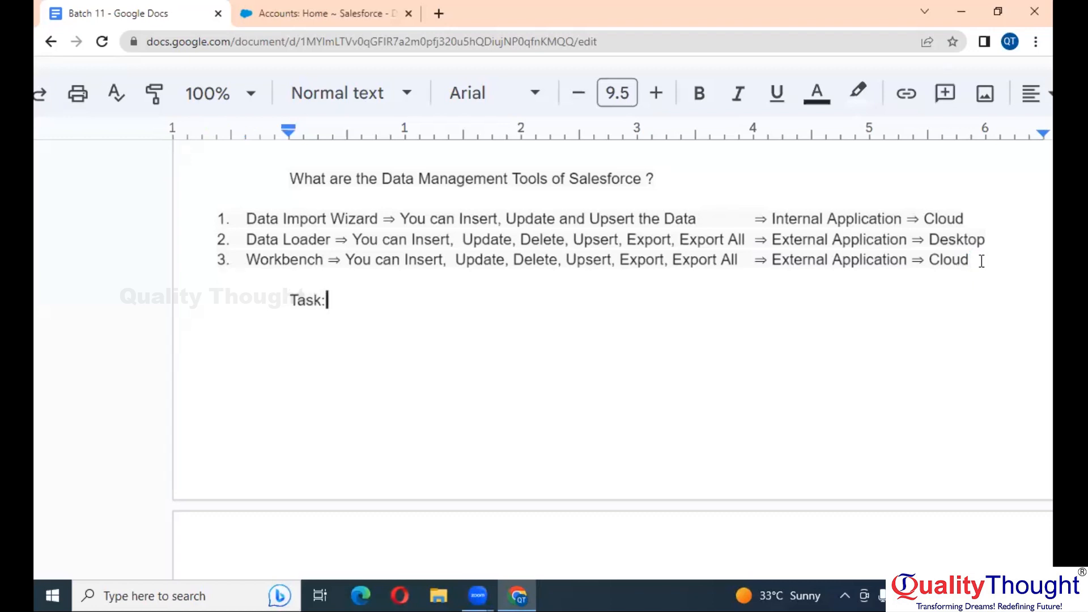
{"action": "key", "text": "Return"}
{"action": "type", "text": "1. Ins"}
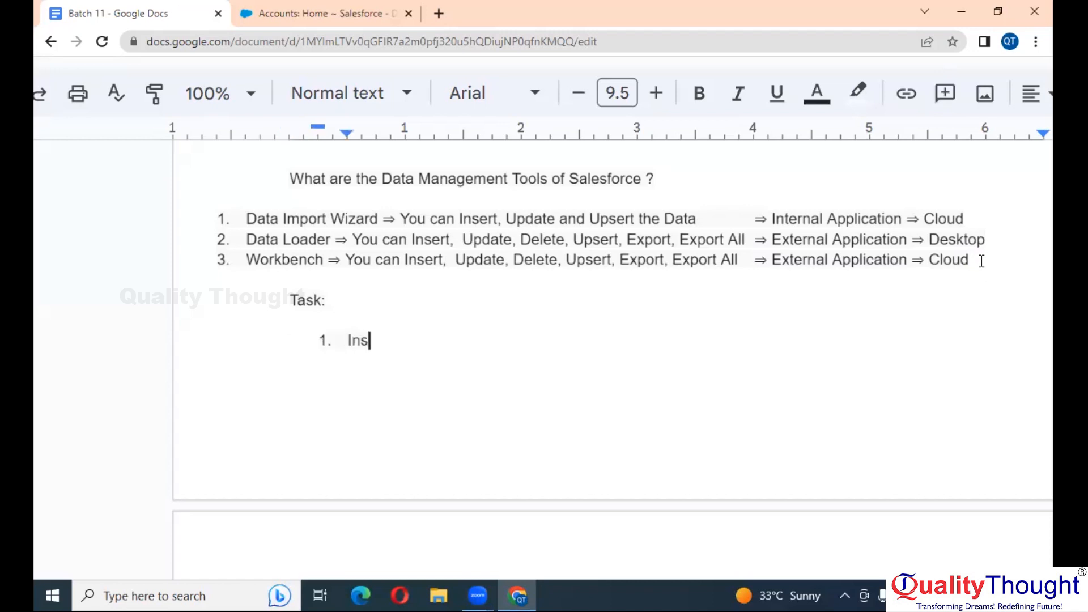
{"action": "type", "text": "tall Data"}
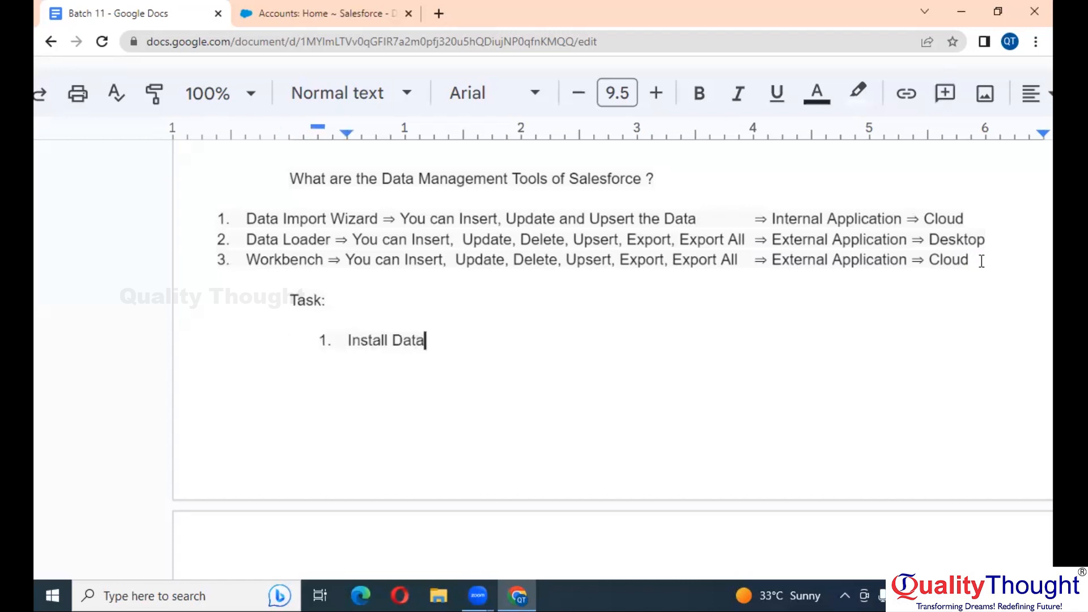
{"action": "type", "text": " Loadeder"}
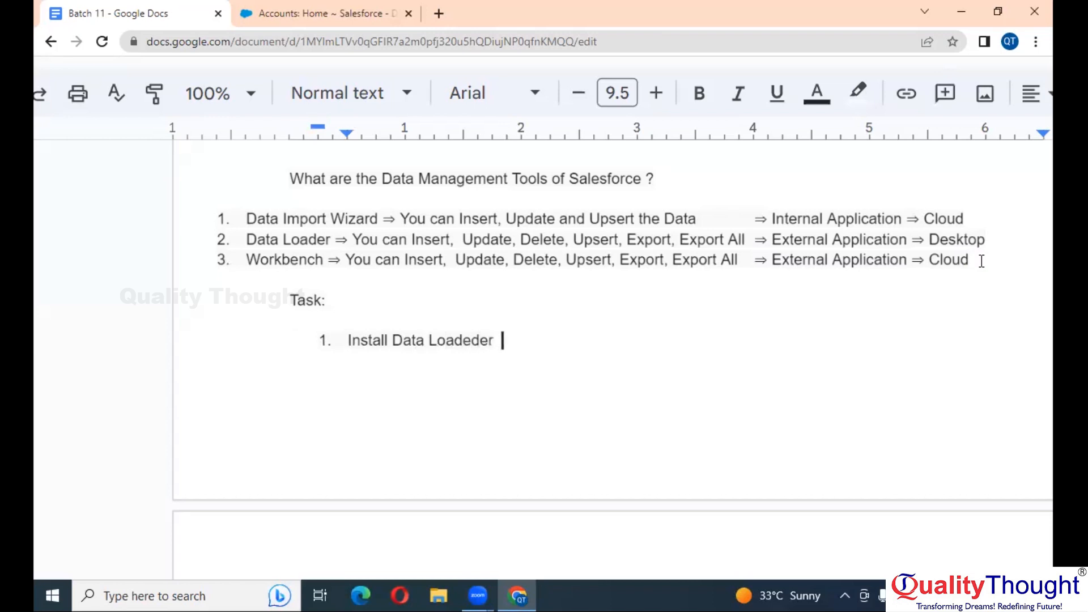
{"action": "key", "text": "BackSpace"}
{"action": "key", "text": "BackSpace"}
{"action": "key", "text": "BackSpace"}
{"action": "key", "text": "BackSpace"}
{"action": "type", "text": "e"}
{"action": "key", "text": "BackSpace"}
{"action": "key", "text": "BackSpace"}
{"action": "type", "text": "r"}
Begin item 2: 'Export the Files of account which contain Data like id, name, phone and Rating…'
{"action": "key", "text": "Return"}
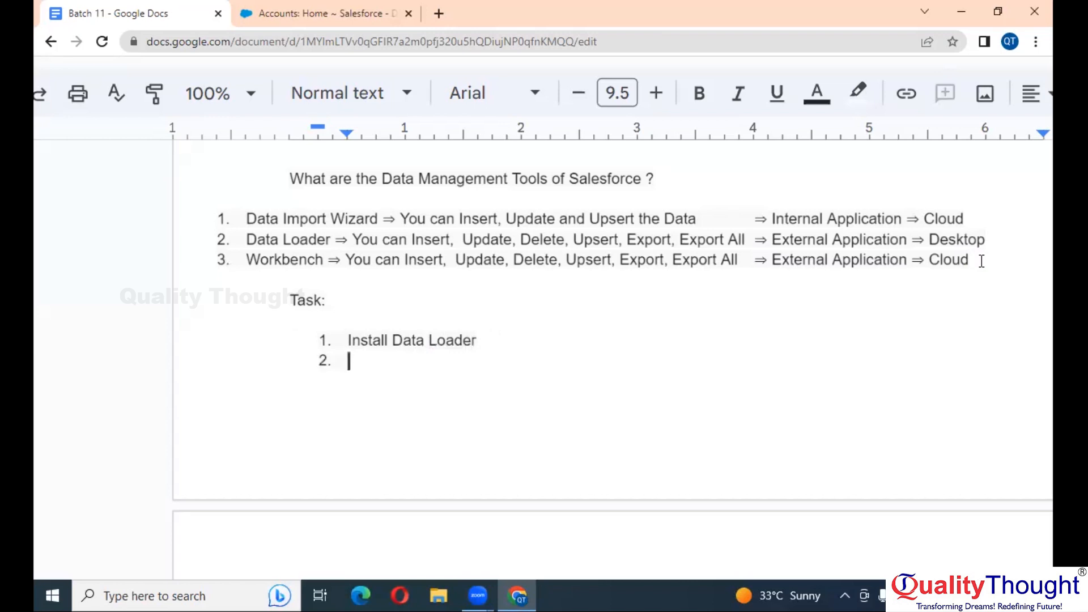
{"action": "type", "text": "Export the "}
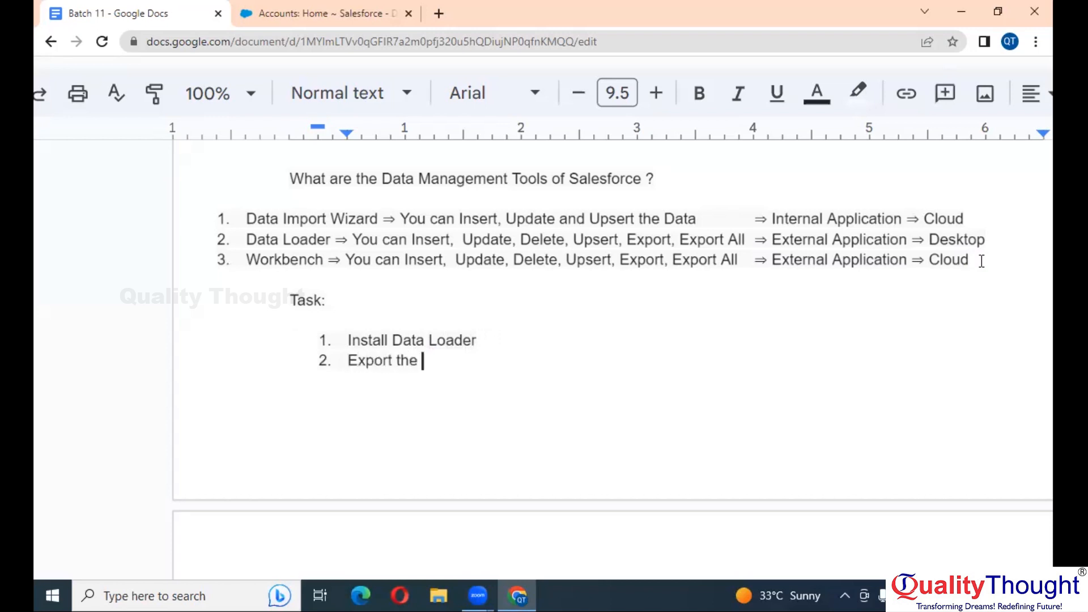
{"action": "type", "text": "Files of account "}
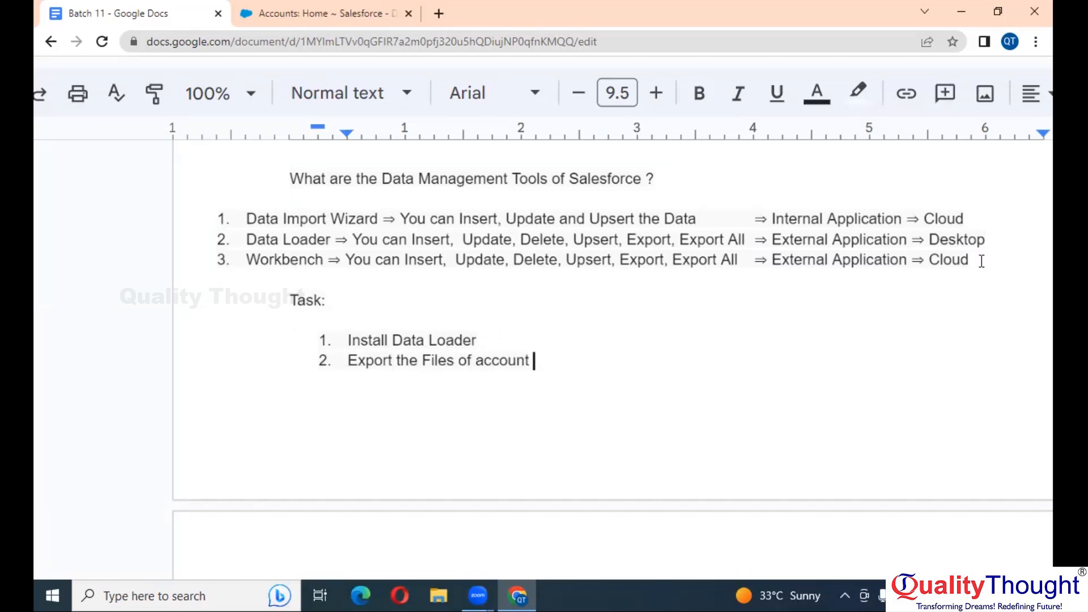
{"action": "type", "text": "wh"}
{"action": "key", "text": "BackSpace"}
{"action": "key", "text": "BackSpace"}
{"action": "key", "text": "BackSpace"}
{"action": "type", "text": "which cont"}
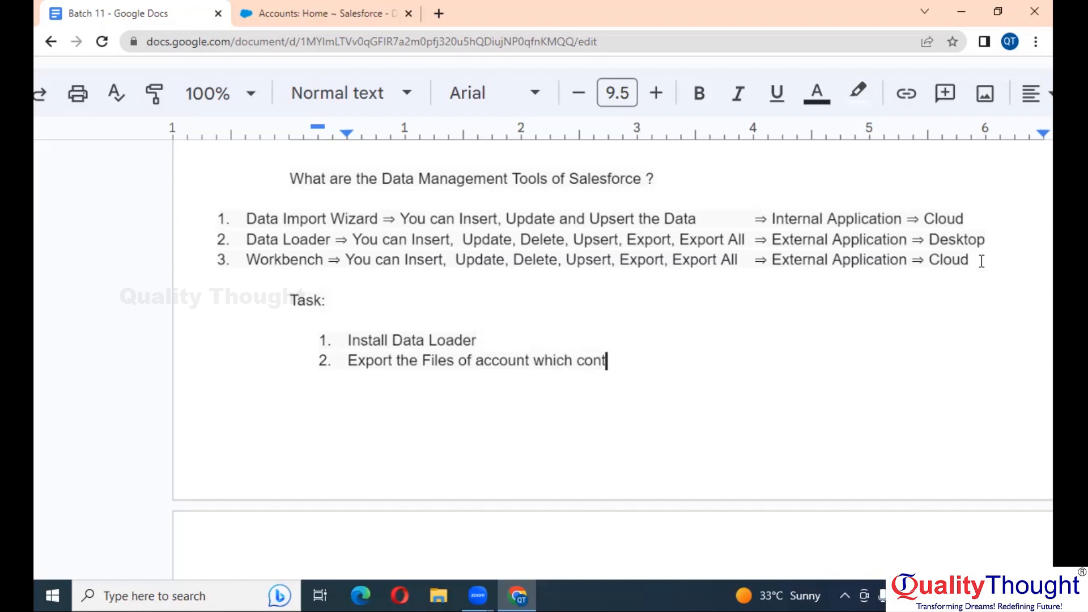
{"action": "type", "text": "ain Data like "}
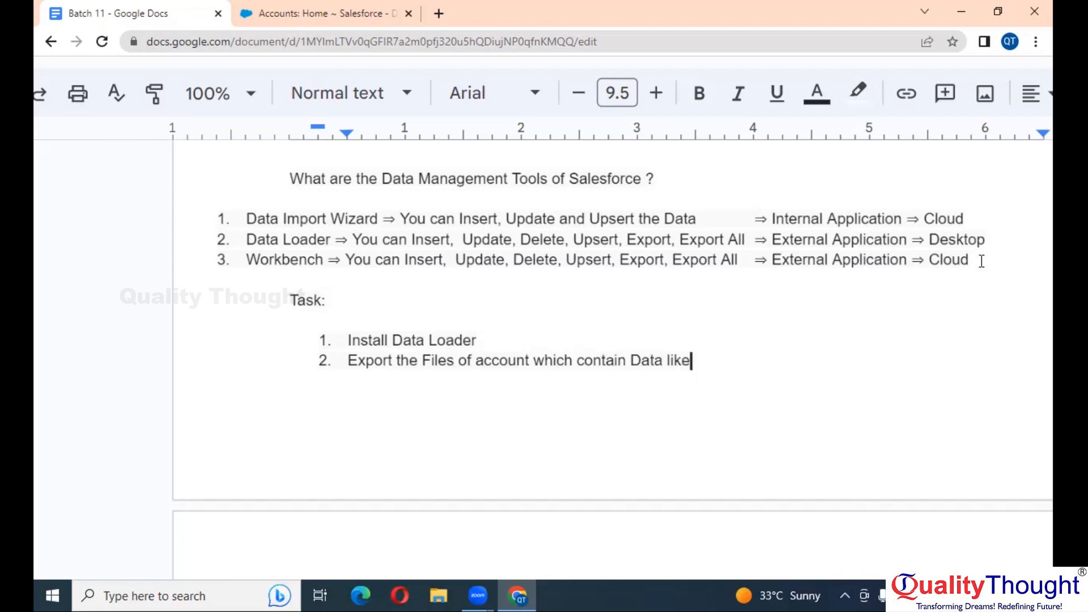
{"action": "type", "text": "id, name, p"}
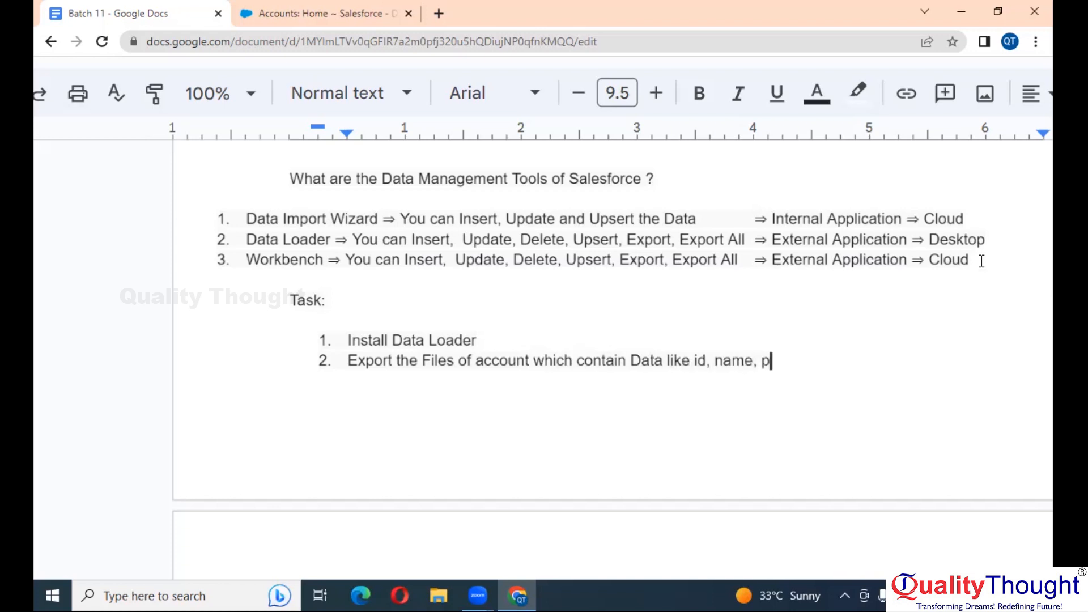
{"action": "type", "text": "hone and Rating "}
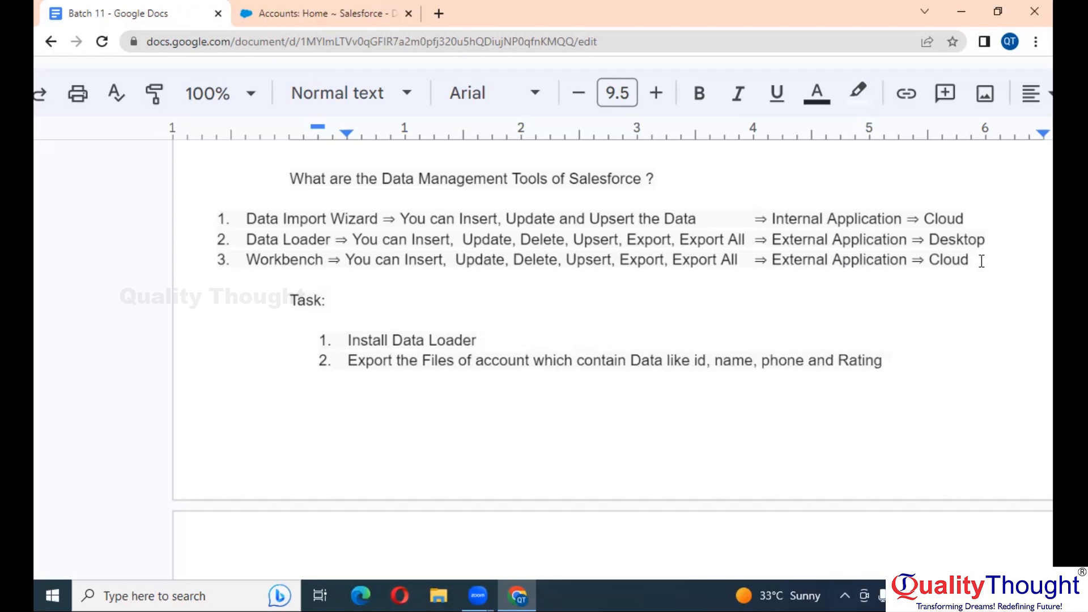
{"action": "type", "text": "with a condition "}
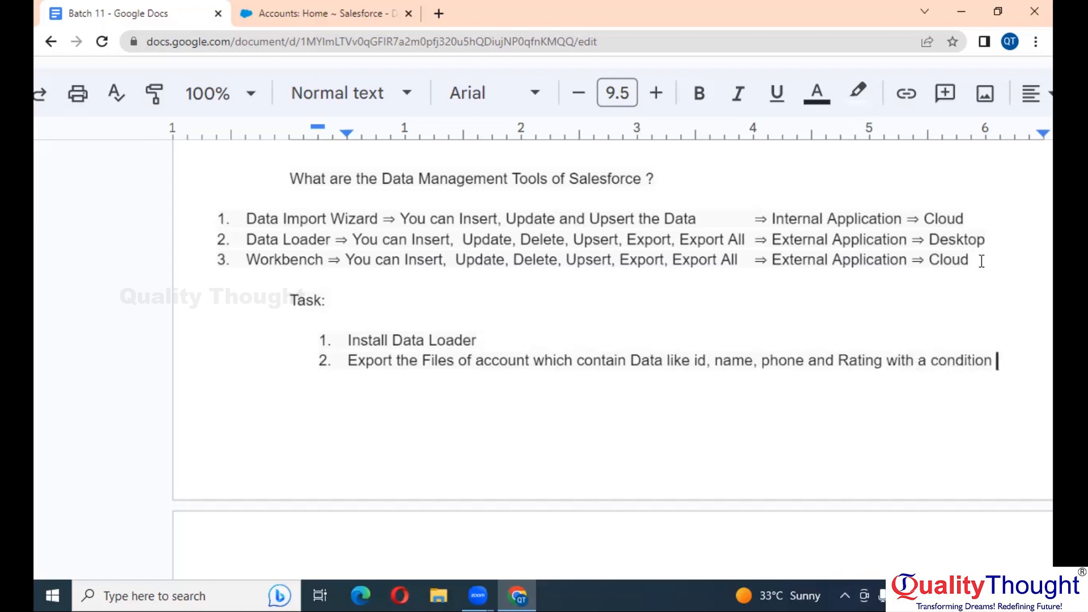
{"action": "type", "text": "of recor"}
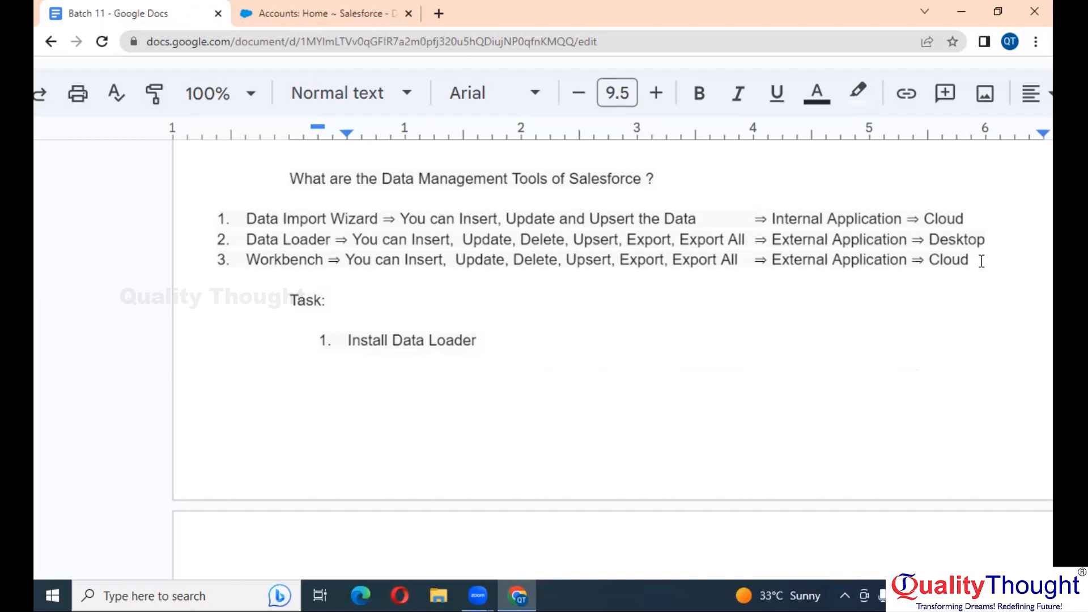
Finish item 2 with 'with a condition where rating is hot and cold'
{"action": "scroll", "coordinate": [982, 261], "scroll_direction": "down", "scroll_amount": 6}
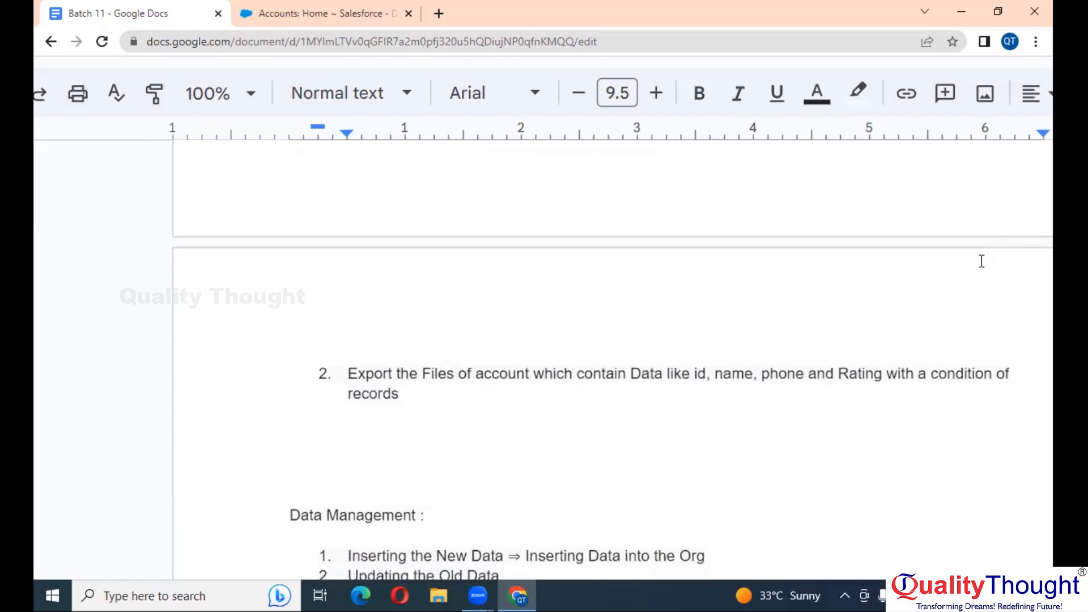
{"action": "type", "text": "ds which are"}
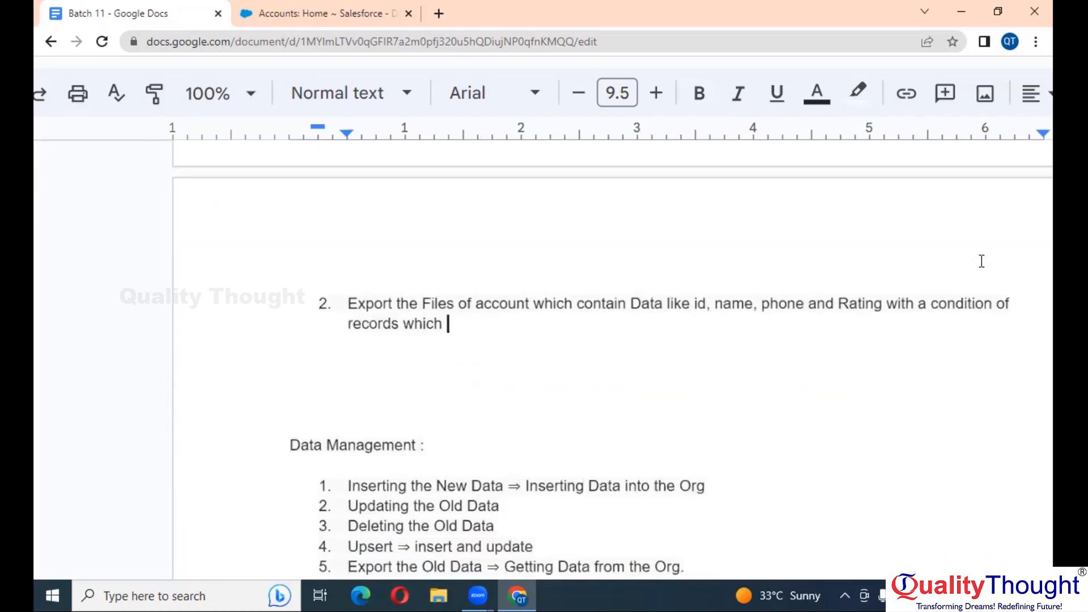
{"action": "key", "text": "BackSpace"}
{"action": "key", "text": "BackSpace"}
{"action": "key", "text": "BackSpace"}
{"action": "key", "text": "BackSpace"}
{"action": "key", "text": "BackSpace"}
{"action": "key", "text": "BackSpace"}
{"action": "key", "text": "BackSpace"}
{"action": "key", "text": "BackSpace"}
{"action": "key", "text": "BackSpace"}
{"action": "key", "text": "BackSpace"}
{"action": "key", "text": "BackSpace"}
{"action": "key", "text": "BackSpace"}
{"action": "key", "text": "BackSpace"}
{"action": "key", "text": "BackSpace"}
{"action": "key", "text": "BackSpace"}
{"action": "key", "text": "BackSpace"}
{"action": "key", "text": "BackSpace"}
{"action": "key", "text": "BackSpace"}
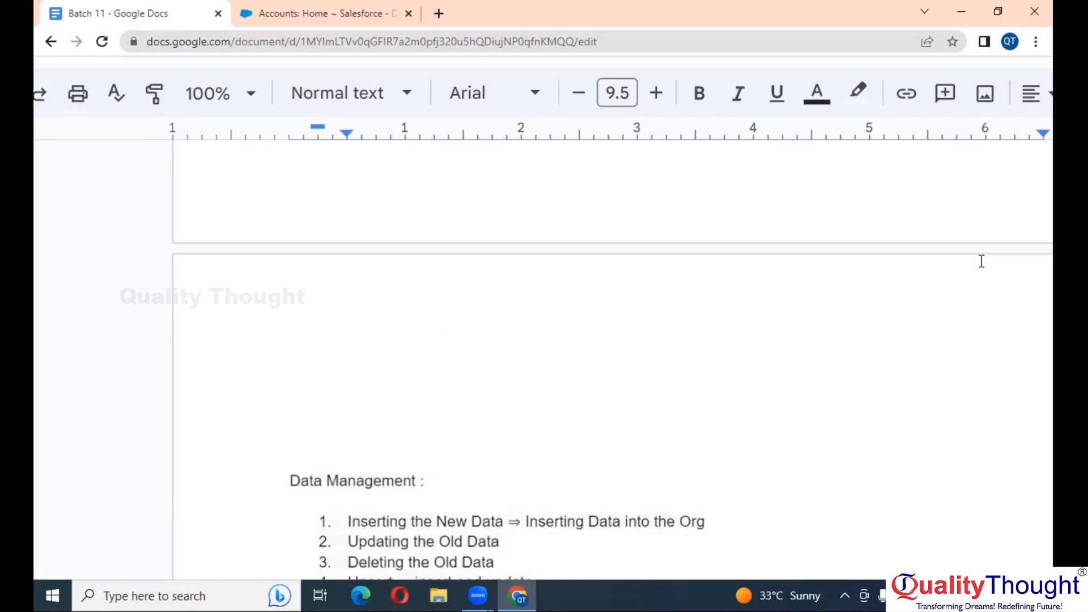
{"action": "key", "text": "BackSpace"}
{"action": "key", "text": "BackSpace"}
{"action": "type", "text": "w"}
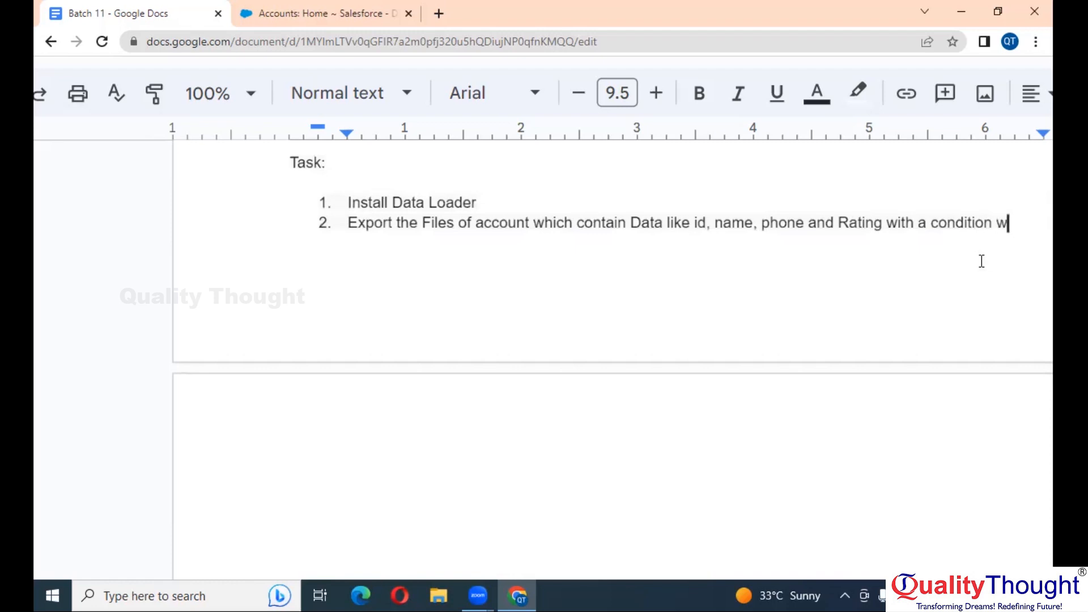
{"action": "type", "text": "here rating"}
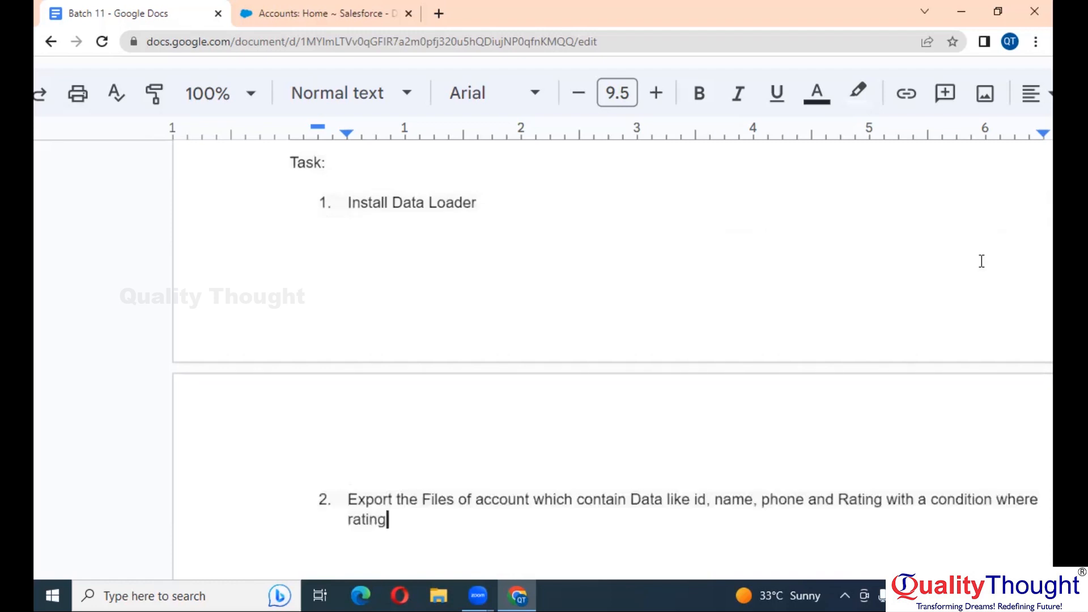
{"action": "scroll", "coordinate": [981, 261], "scroll_direction": "down", "scroll_amount": 3}
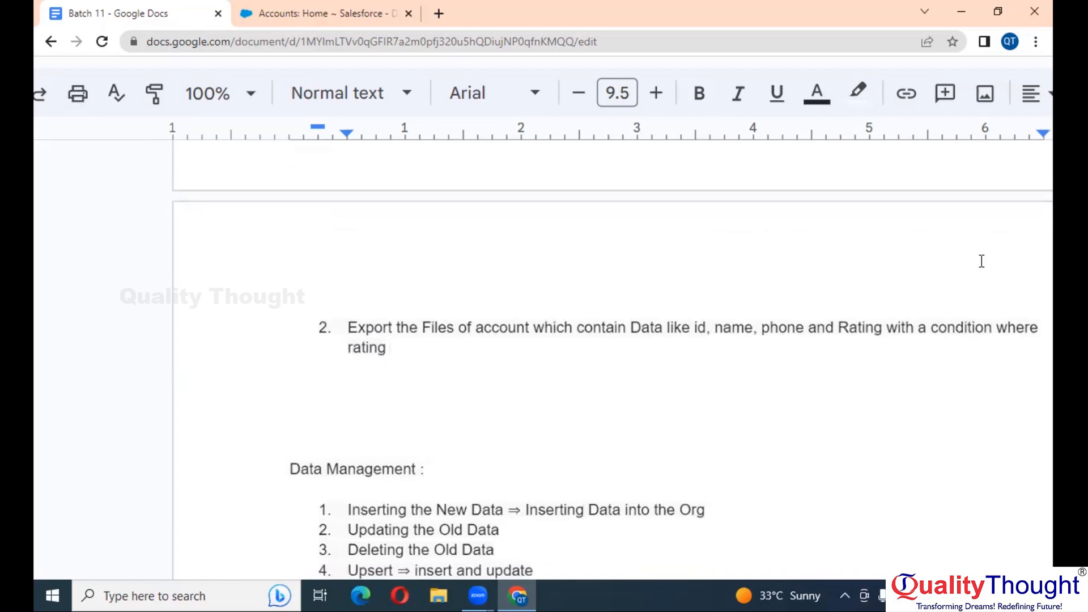
{"action": "type", "text": "is hot "}
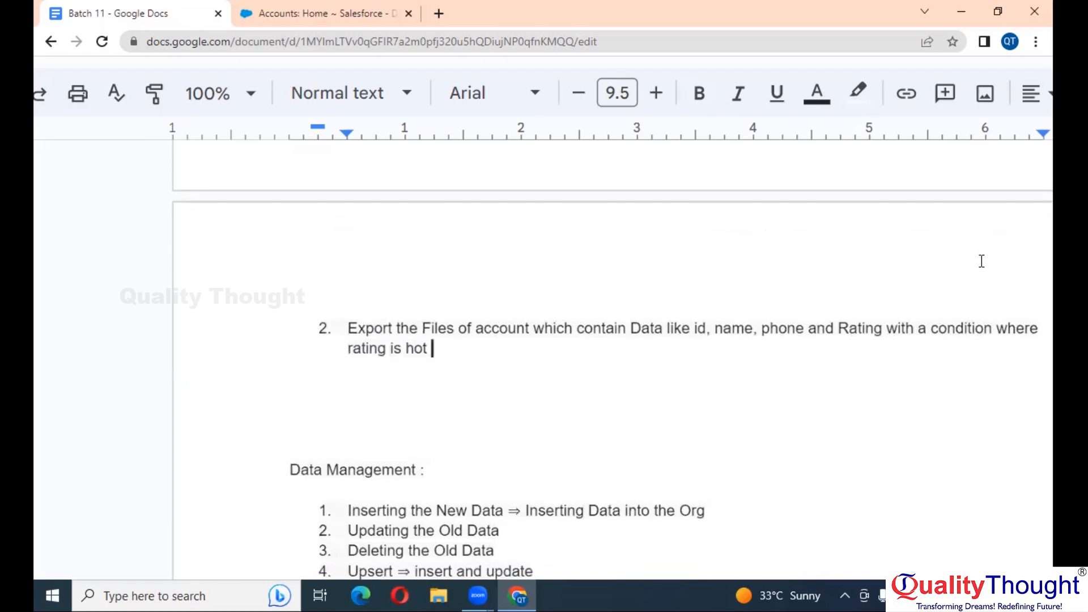
{"action": "type", "text": "and cold"}
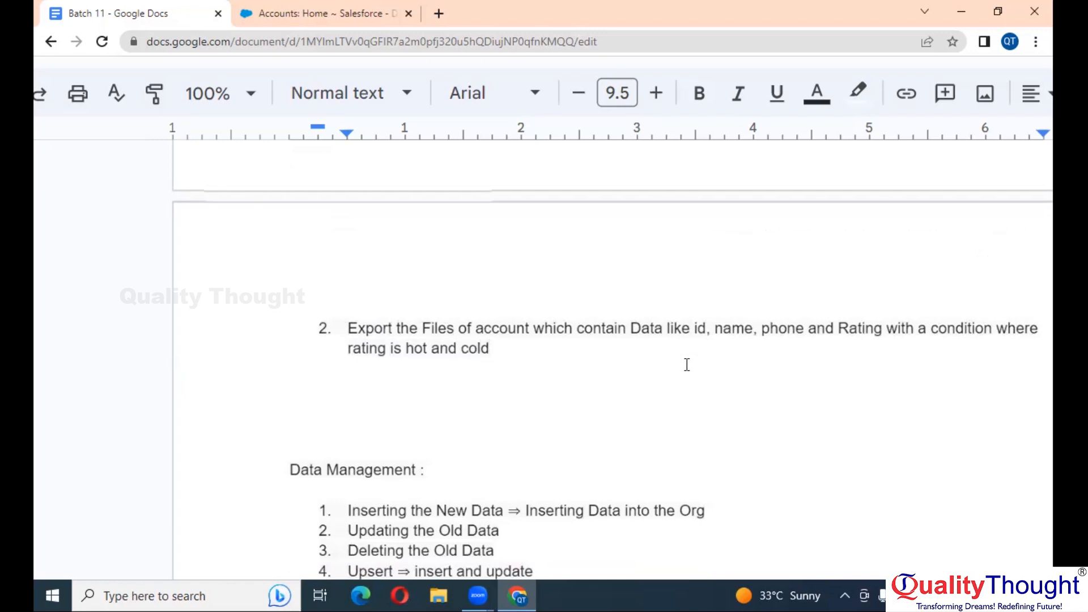
Cut the Task heading and both items, placing the caret below the Data Management list
{"action": "left_click_drag", "start_coordinate": [490, 348], "coordinate": [291, 179]}
{"action": "key", "text": "ctrl+c"}
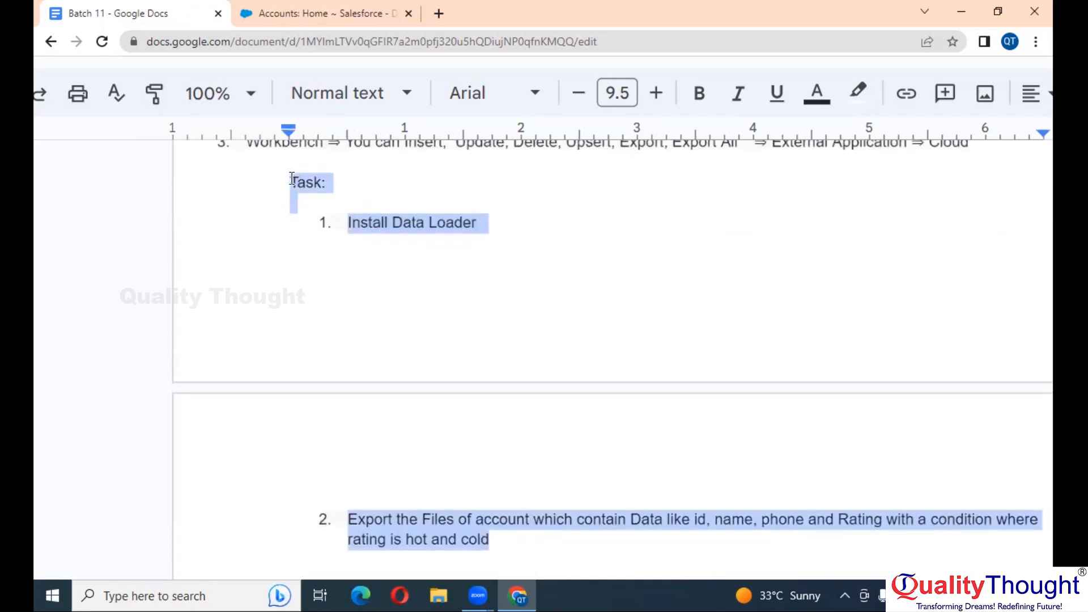
{"action": "key", "text": "BackSpace"}
{"action": "key", "text": "BackSpace"}
{"action": "scroll", "coordinate": [292, 179], "scroll_direction": "down", "scroll_amount": 5}
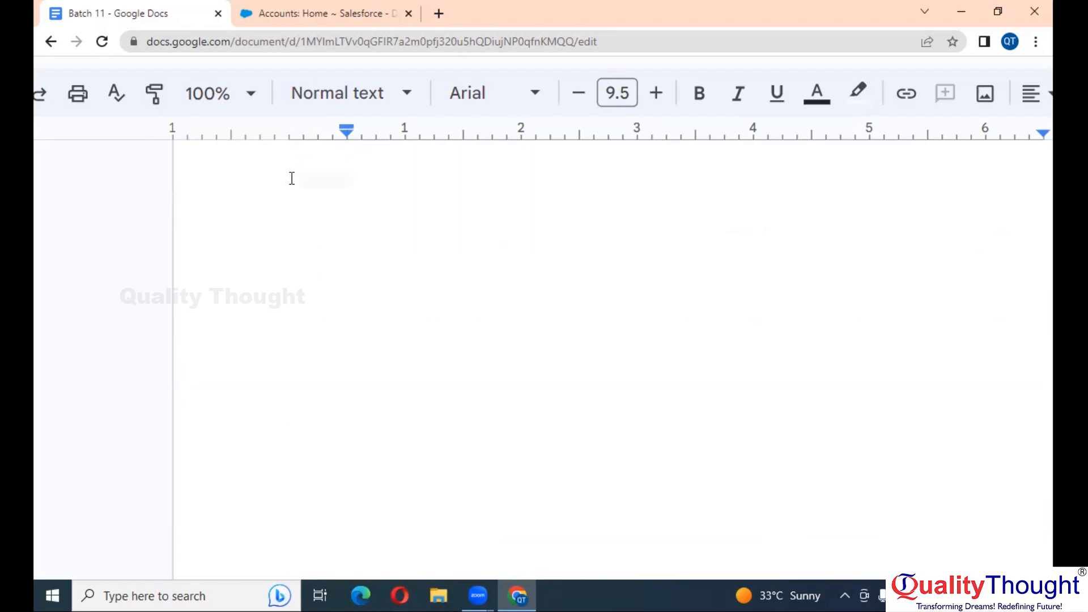
{"action": "scroll", "coordinate": [434, 307], "scroll_direction": "down", "scroll_amount": 5}
{"action": "scroll", "coordinate": [433, 308], "scroll_direction": "up", "scroll_amount": 2}
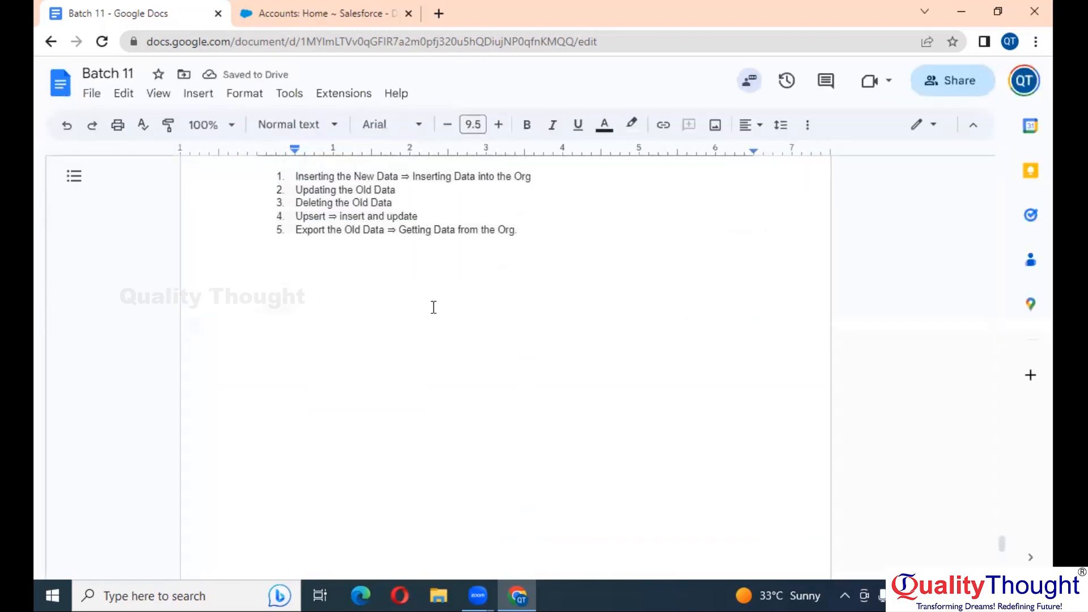
{"action": "scroll", "coordinate": [434, 307], "scroll_direction": "up", "scroll_amount": 1}
{"action": "left_click", "coordinate": [565, 321]}
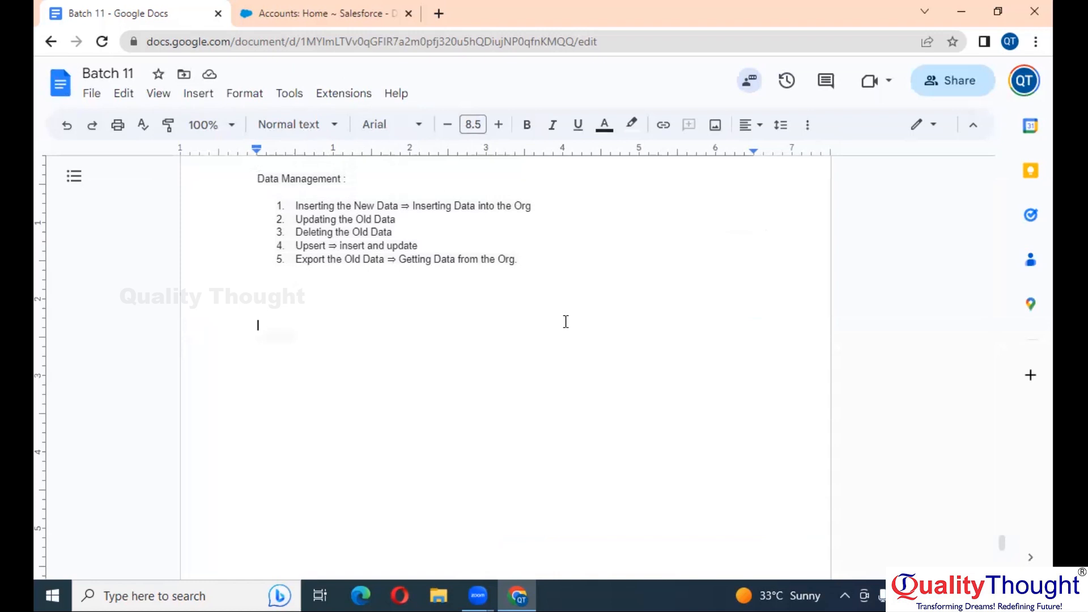
Paste the Task section below Data Management and add item 'Export All the file of account'
{"action": "key", "text": "ctrl+v"}
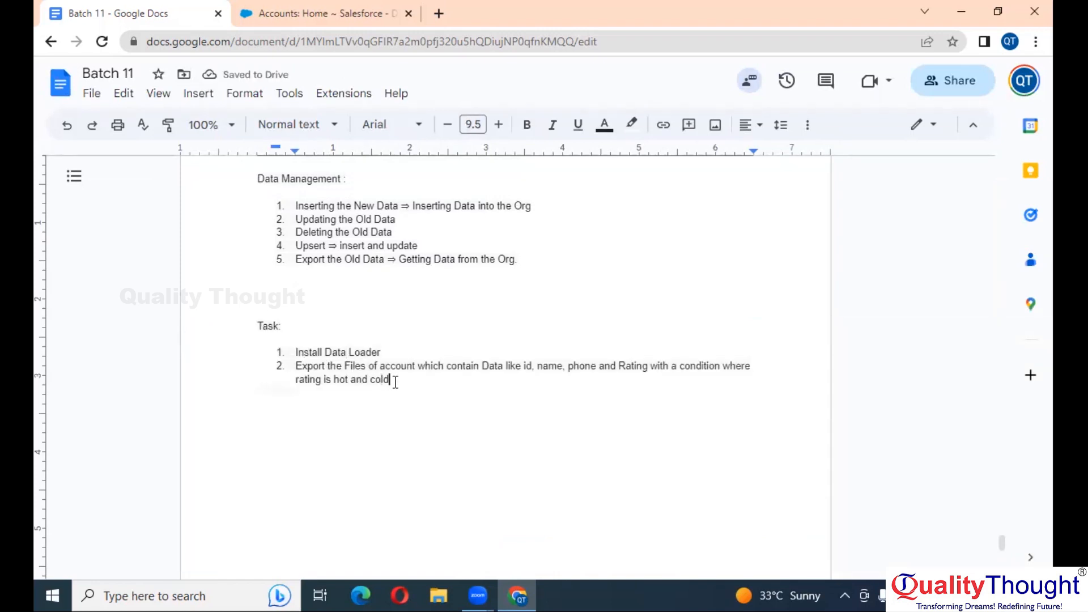
{"action": "key", "text": "Return"}
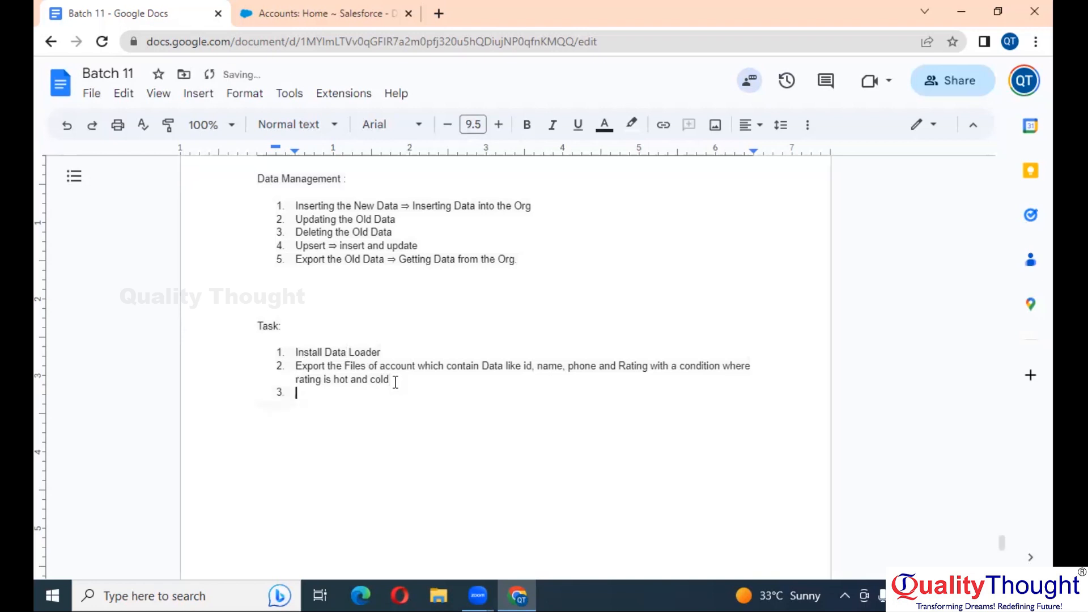
{"action": "type", "text": "Export All the"}
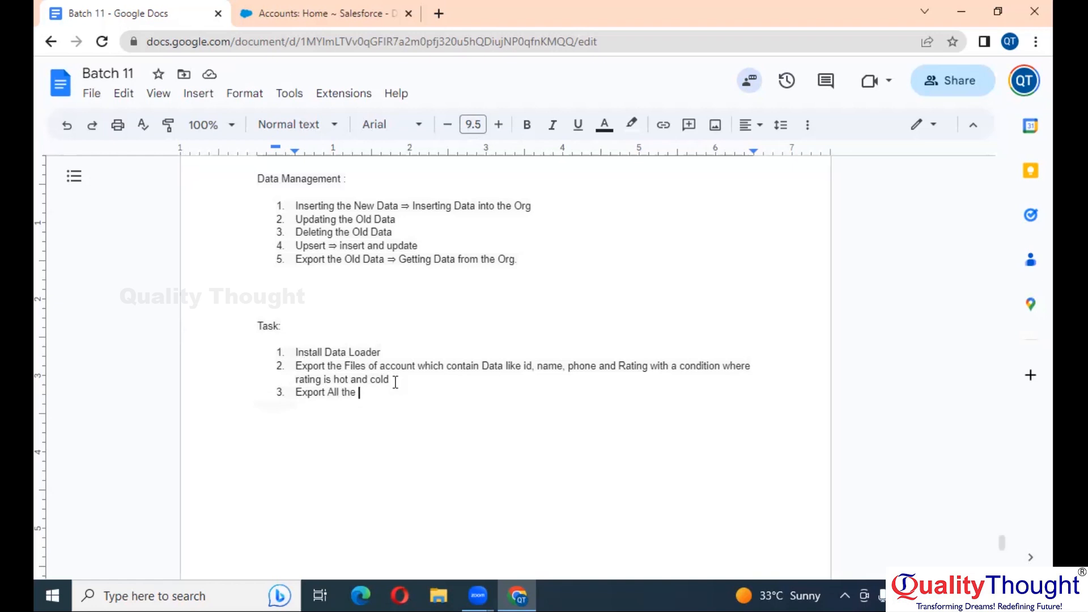
{"action": "type", "text": "file of ac"}
{"action": "type", "text": "count"}
Insert a new task 'Delete few records in Account ==> Admin' before the export-all item
{"action": "key", "text": "Return"}
{"action": "type", "text": "Delete "}
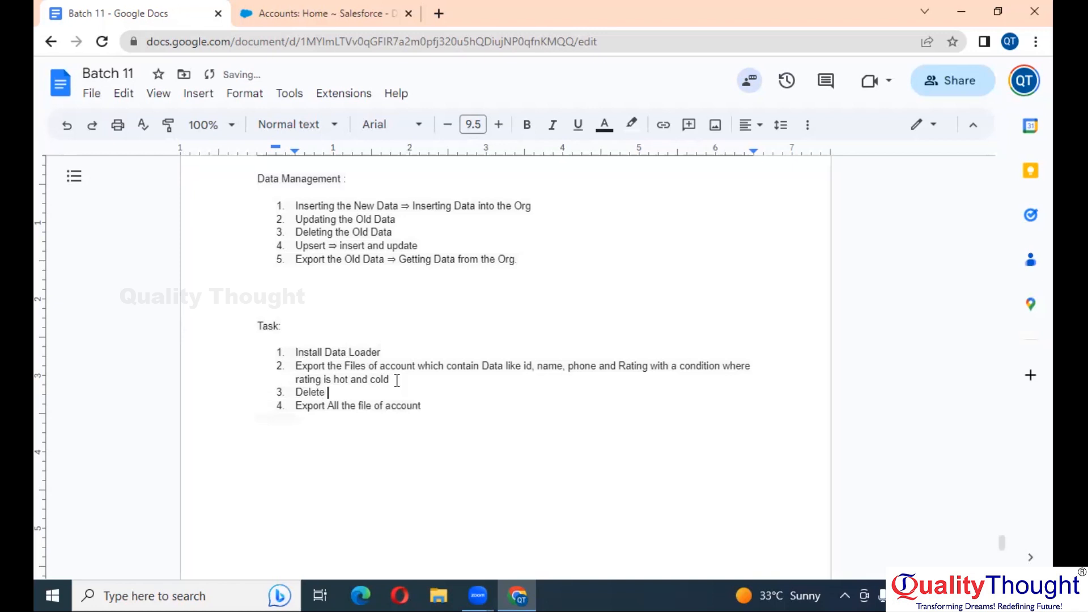
{"action": "type", "text": "few records in Accou"}
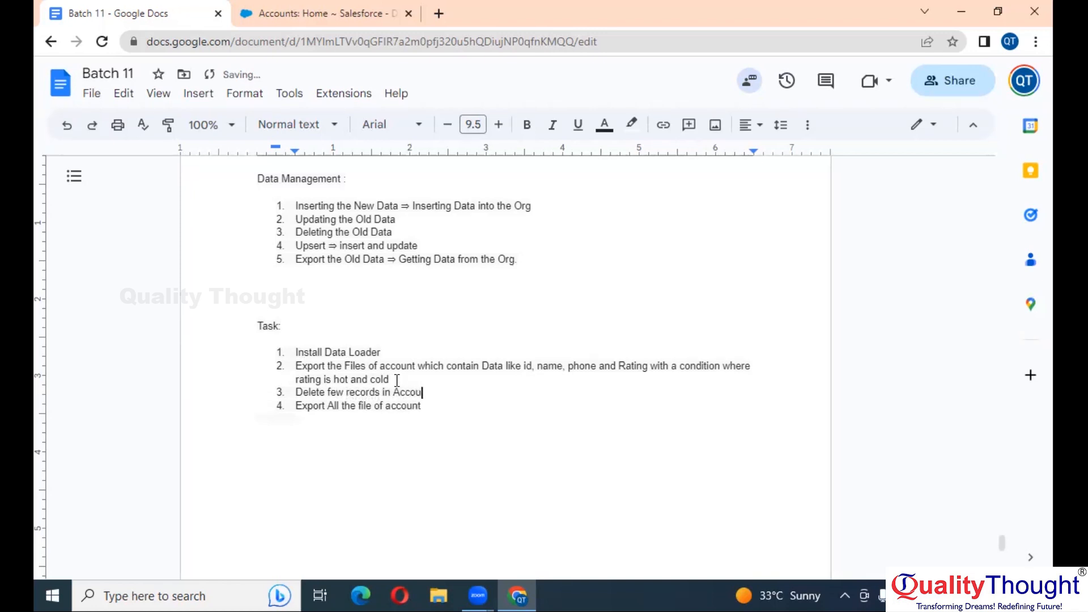
{"action": "type", "text": "nt =="}
{"action": "key", "text": "Return"}
{"action": "type", "text": ">"}
{"action": "key", "text": "BackSpace"}
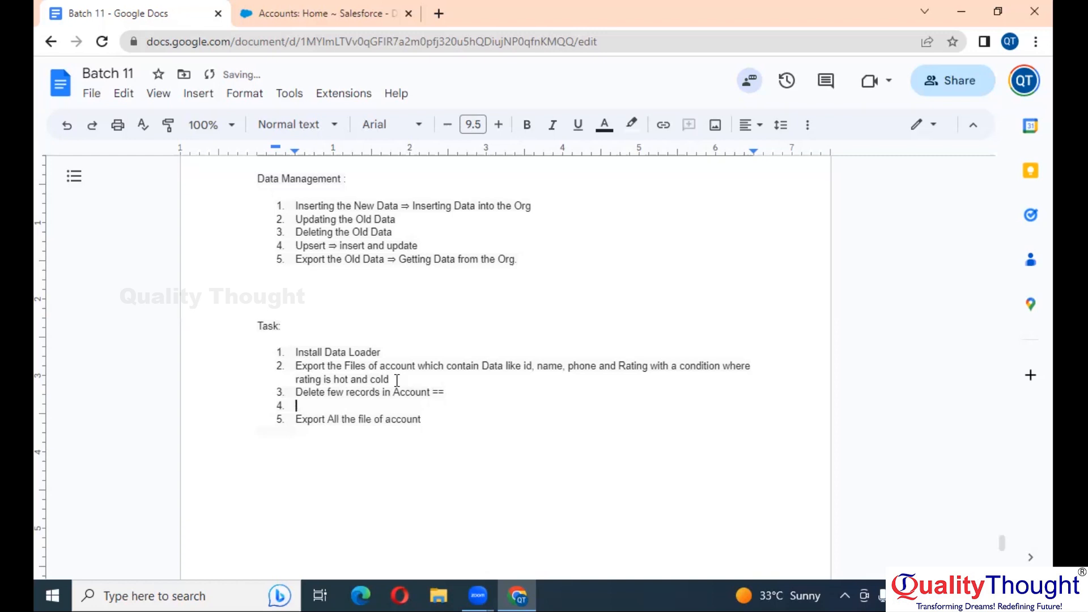
{"action": "key", "text": "BackSpace"}
{"action": "key", "text": "BackSpace"}
{"action": "key", "text": "BackSpace"}
{"action": "type", "text": "=>"}
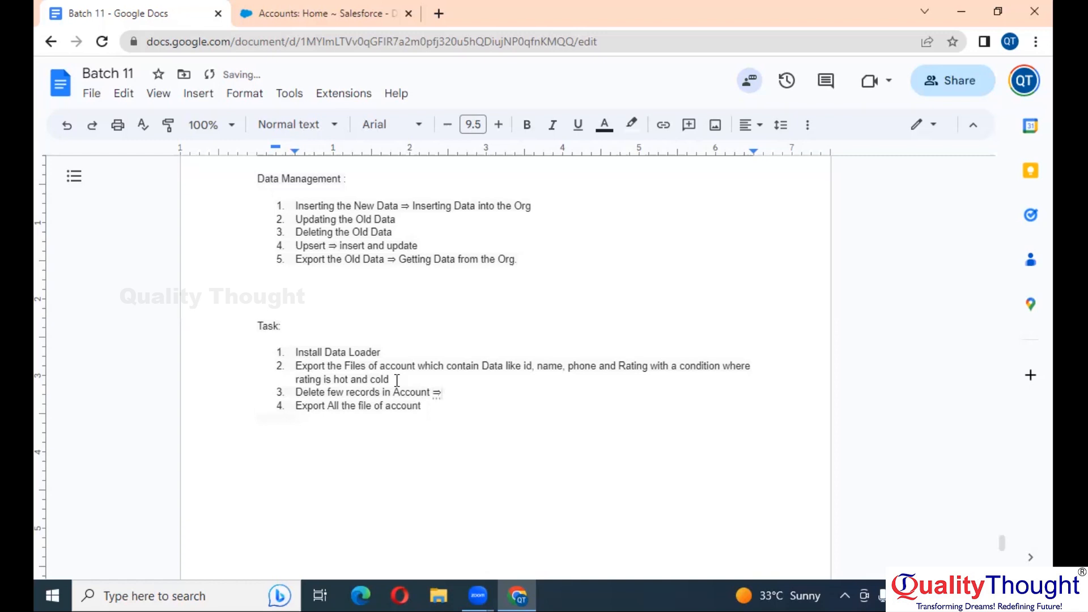
{"action": "type", "text": " Admin"}
Append '( Manually )' to task 3 and 'which contain Data like id, name and phone' to task 4
{"action": "scroll", "coordinate": [397, 380], "scroll_direction": "up", "scroll_amount": 4}
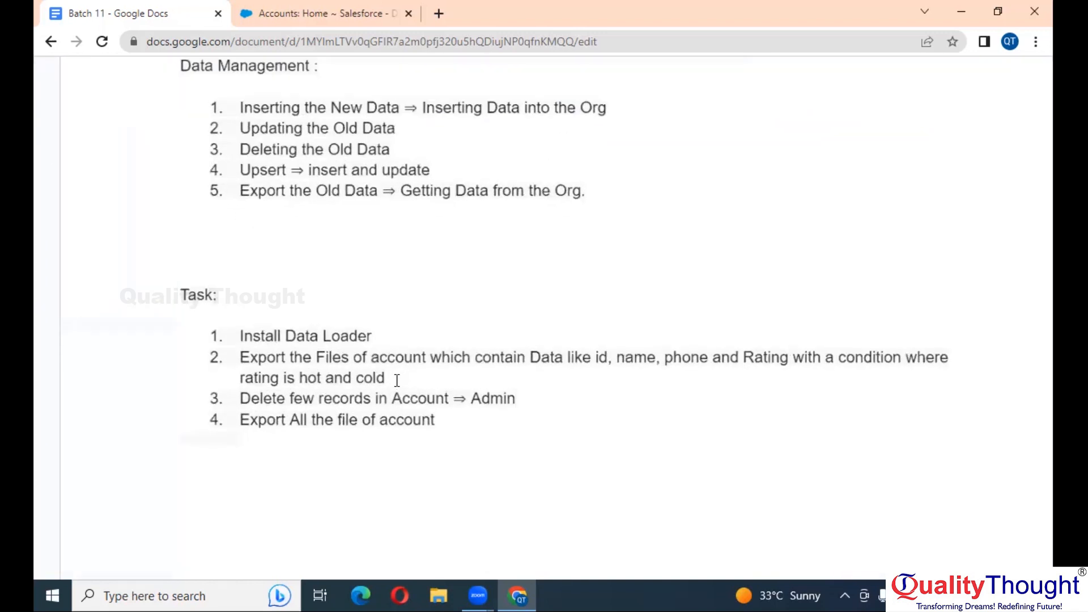
{"action": "type", "text": "( Manually "}
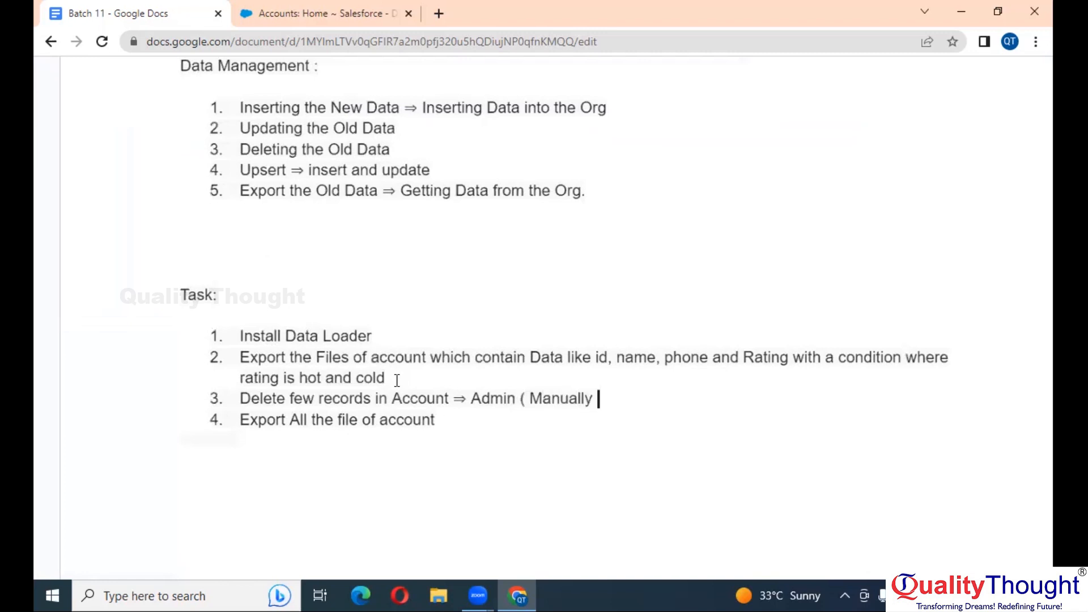
{"action": "type", "text": ")"}
{"action": "scroll", "coordinate": [397, 380], "scroll_direction": "down", "scroll_amount": 2}
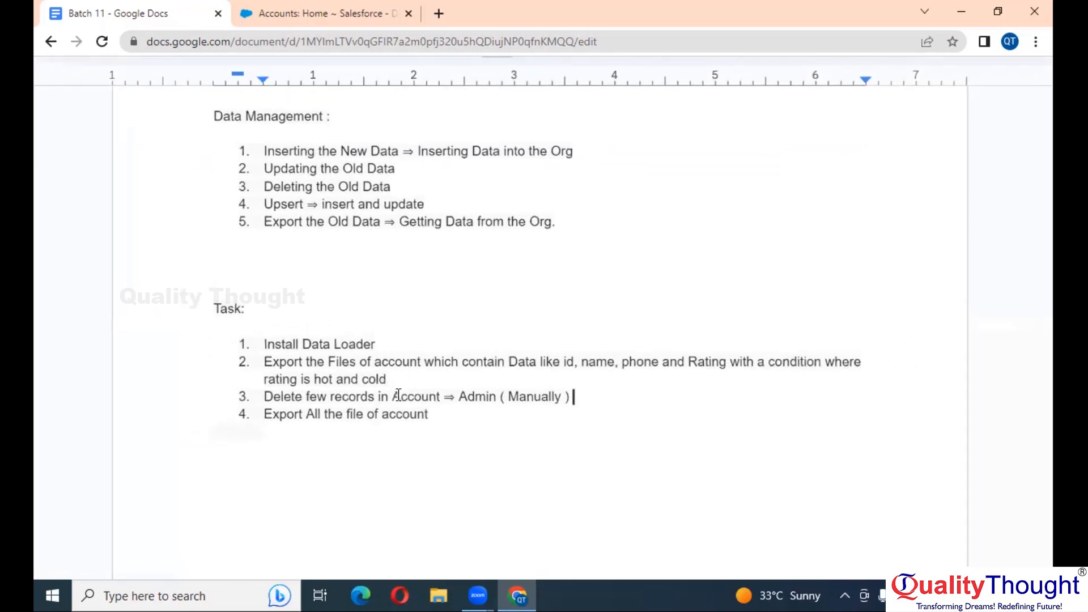
{"action": "left_click", "coordinate": [436, 415]}
{"action": "type", "text": "which contain "}
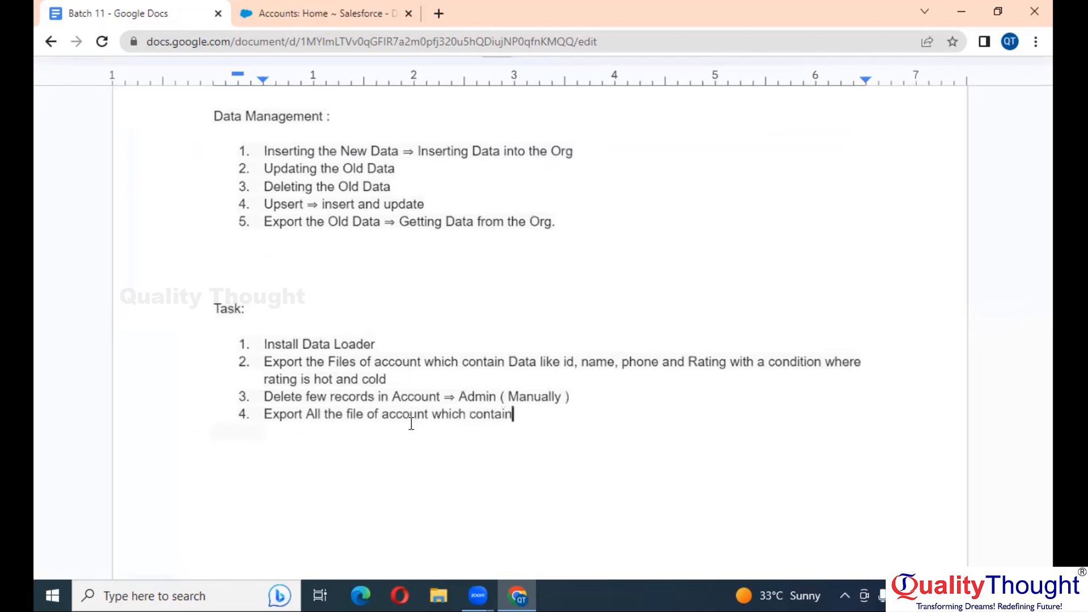
{"action": "type", "text": "Data like"}
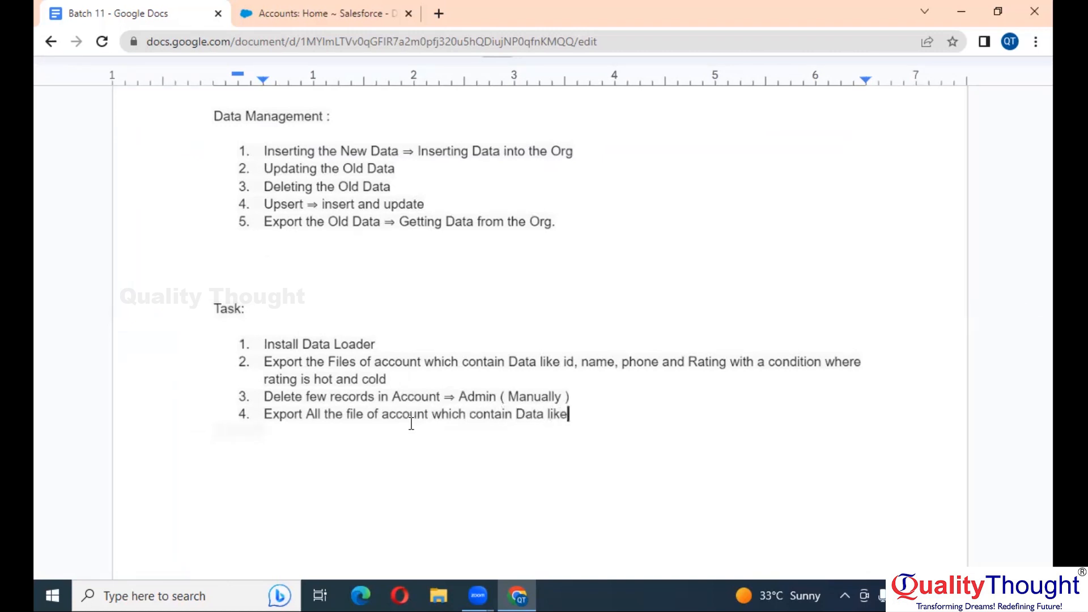
{"action": "type", "text": " id, name and phone"}
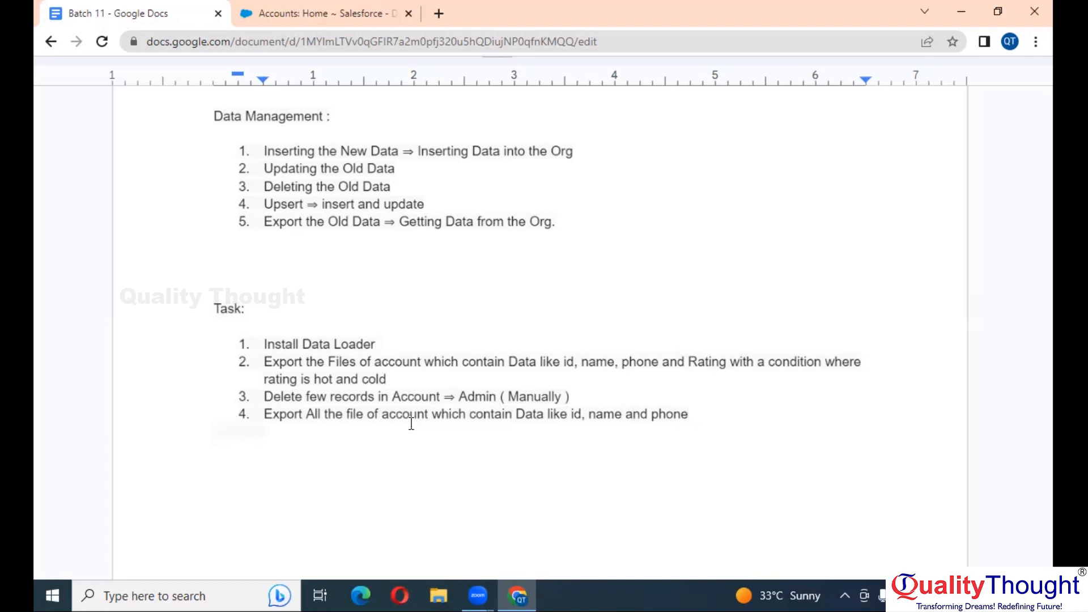
Add task 5 'Check the Difference between Export File and Export All File' and exit full-screen
{"action": "key", "text": "Return"}
{"action": "type", "text": "Check the "}
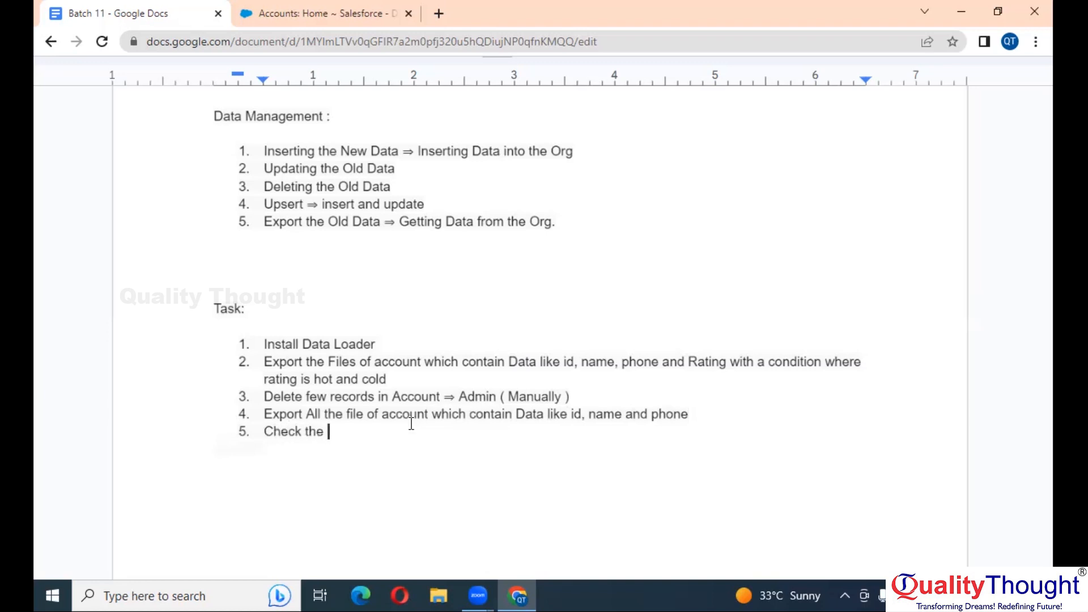
{"action": "type", "text": "Difference b"}
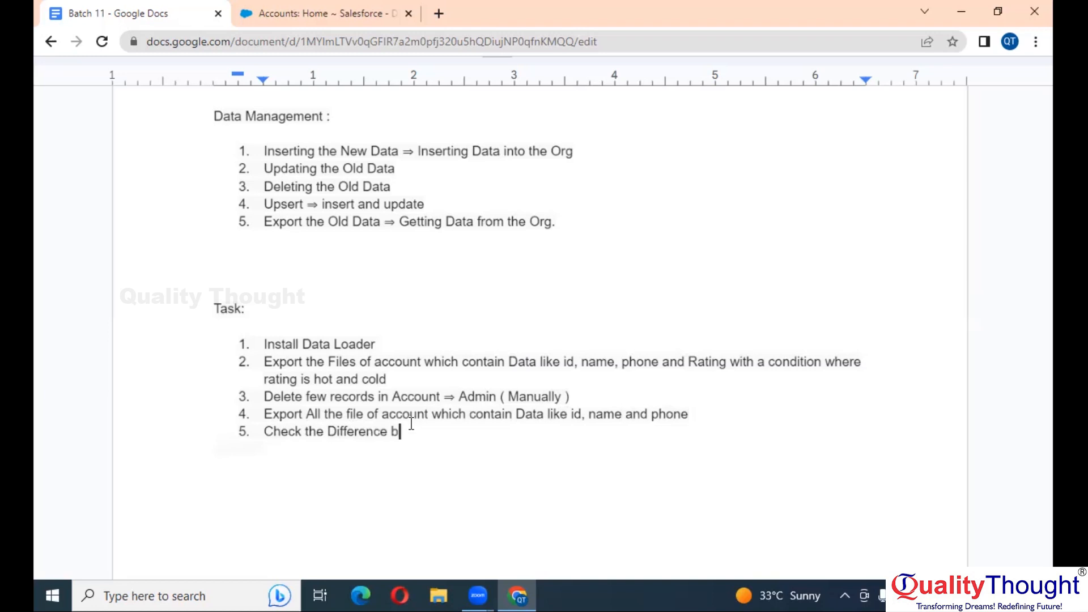
{"action": "type", "text": "etween Export File and "}
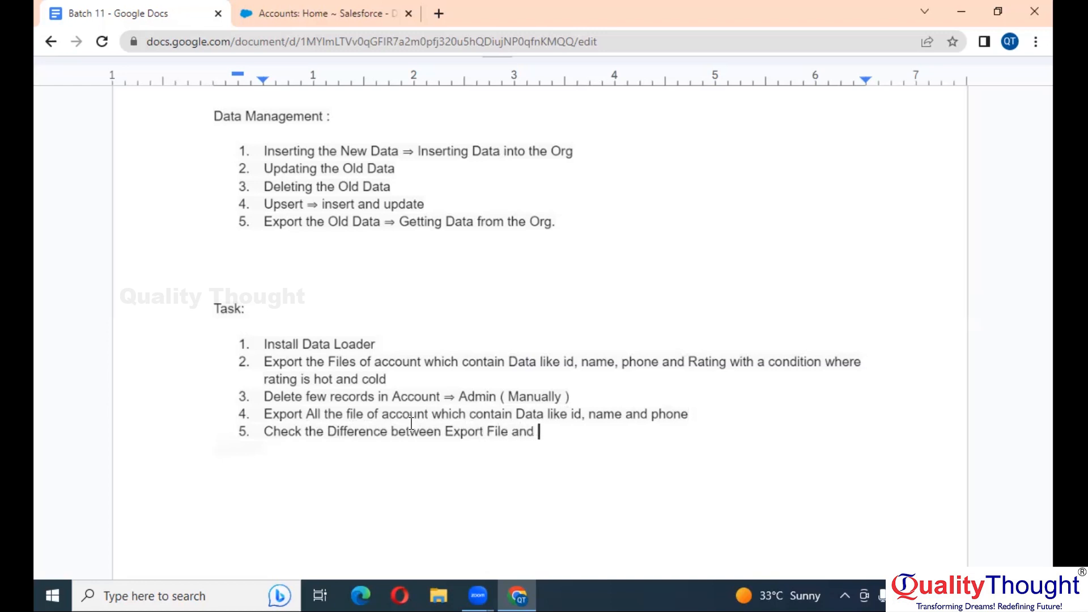
{"action": "type", "text": "Export All File"}
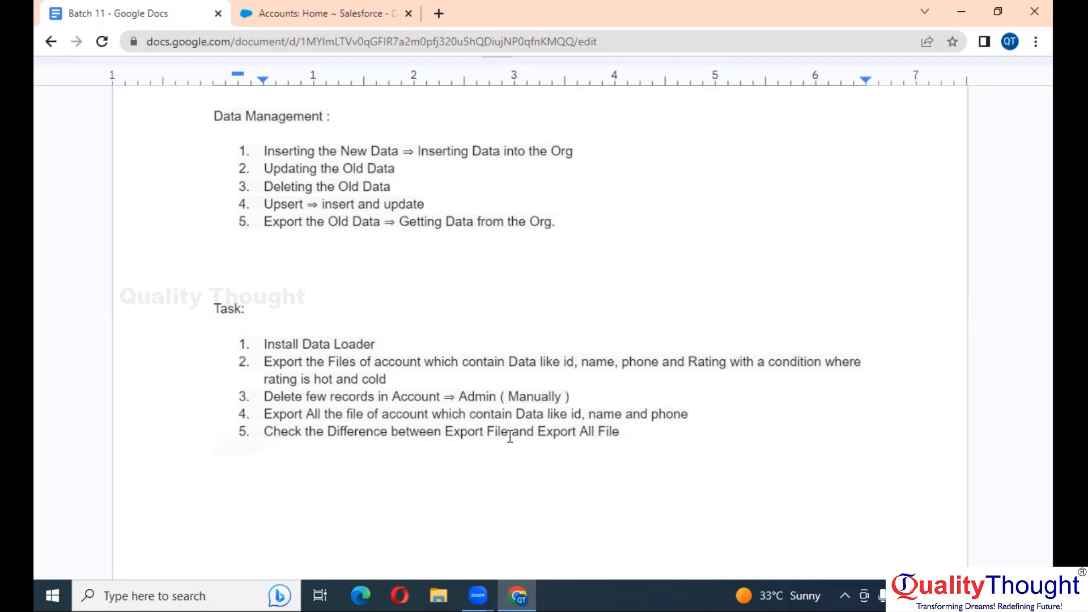
{"action": "key", "text": "Escape"}
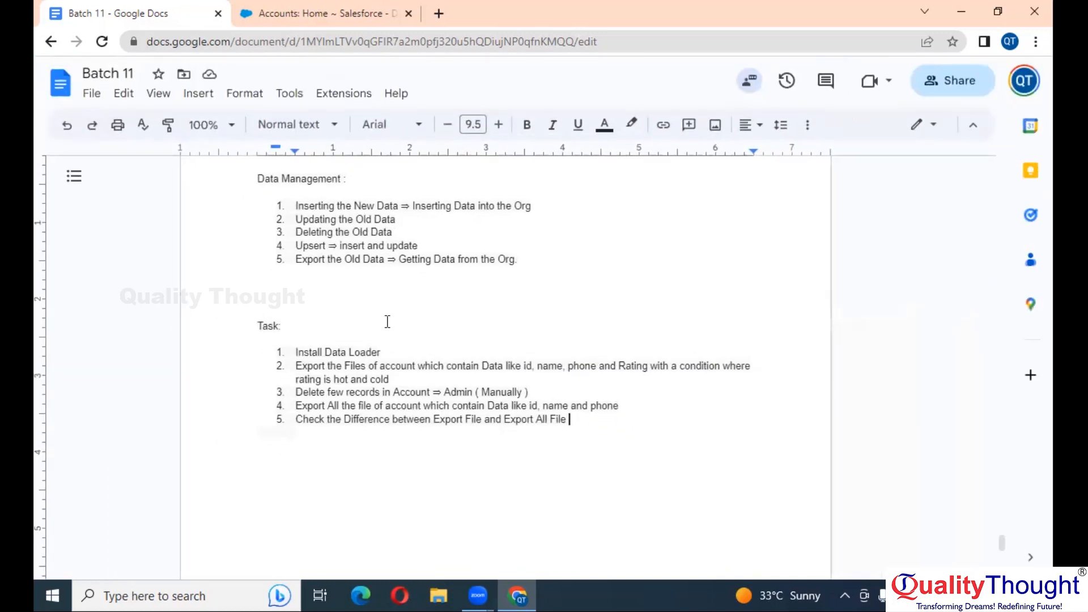
Load the Workbench login page in a new tab and copy its address
{"action": "left_click", "coordinate": [440, 12]}
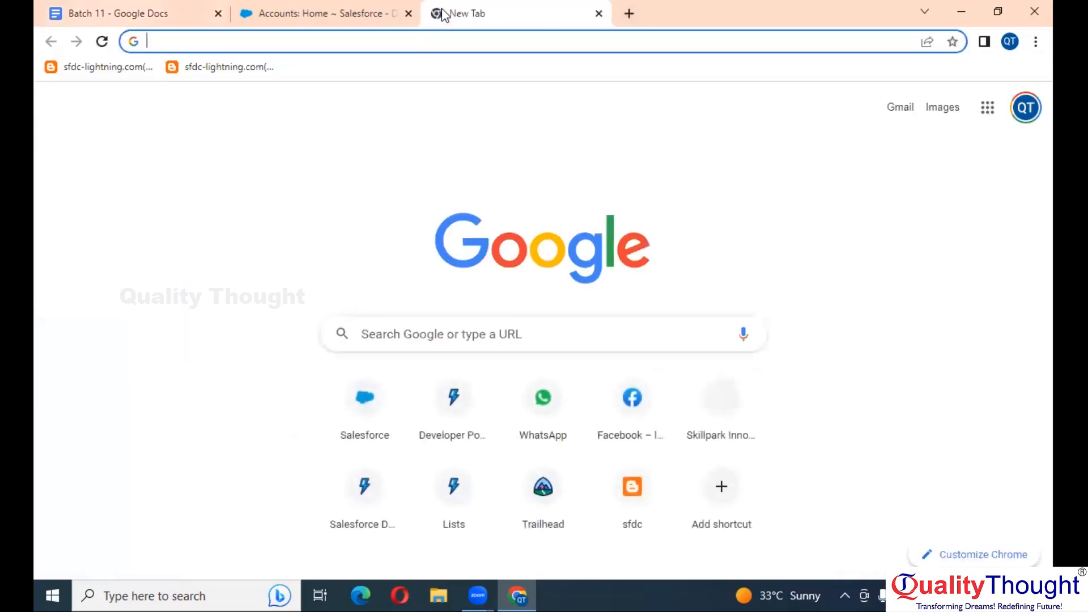
{"action": "type", "text": "wor"}
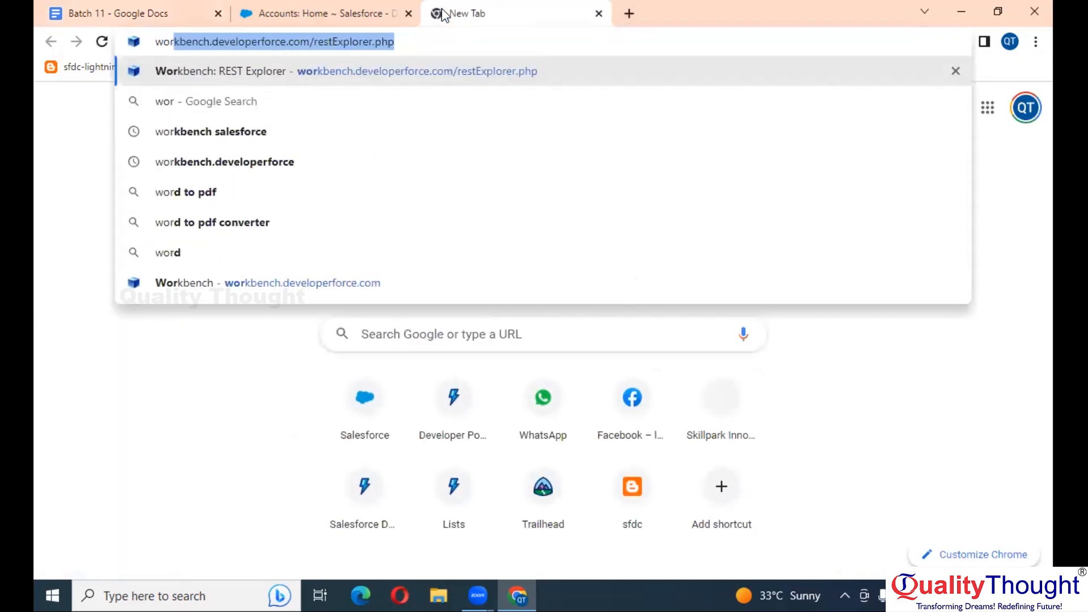
{"action": "key", "text": "Return"}
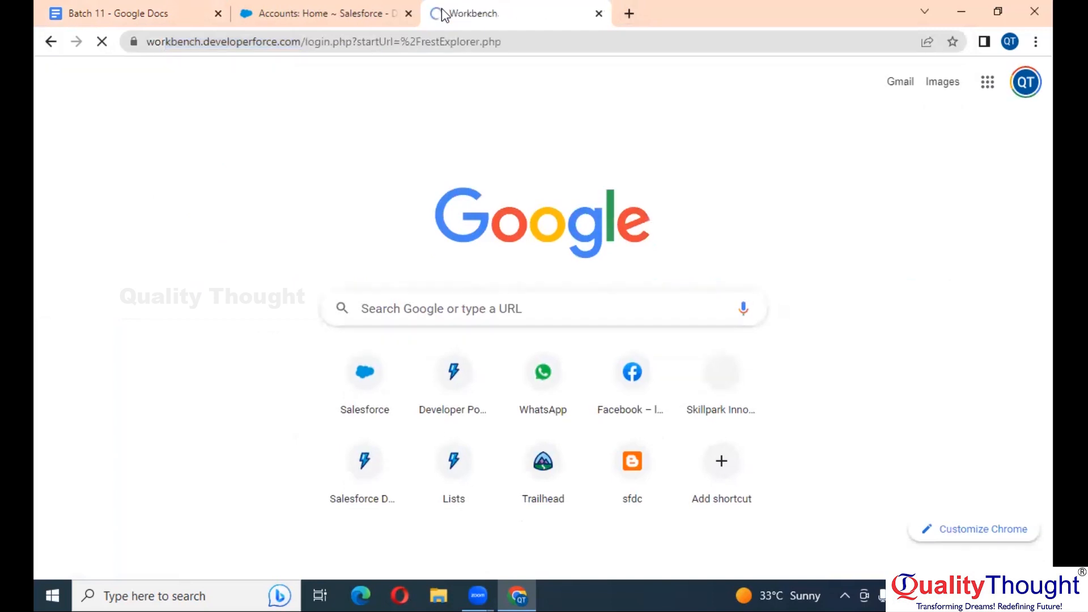
{"action": "left_click", "coordinate": [510, 43]}
{"action": "key", "text": "ctrl+c"}
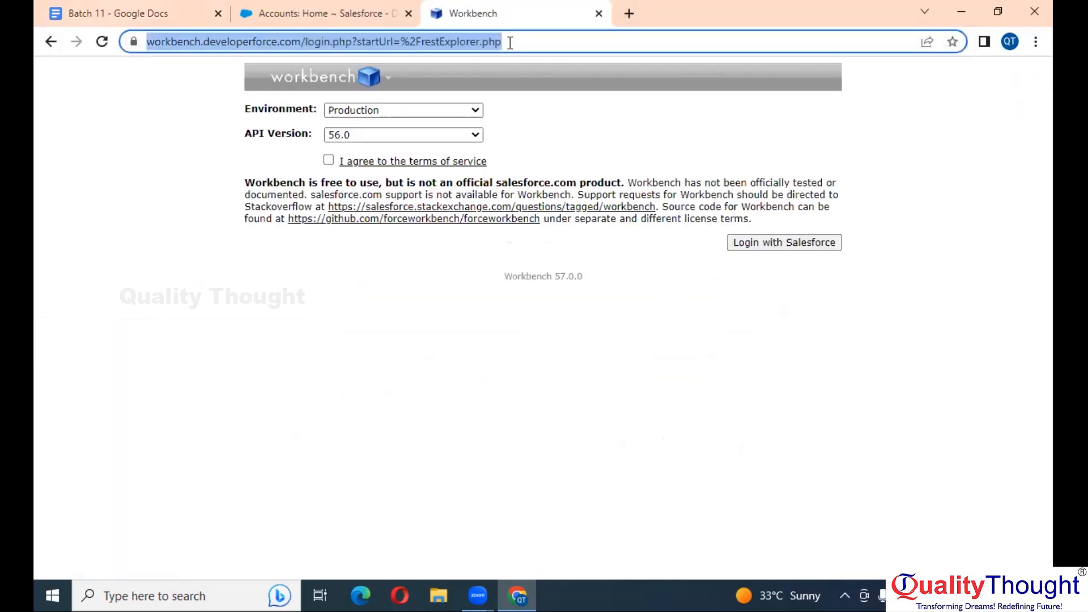
Paste the Workbench URL as a link below the task list, labelled 'WorkBench :'
{"action": "left_click", "coordinate": [167, 8]}
{"action": "key", "text": "Return"}
{"action": "key", "text": "Return"}
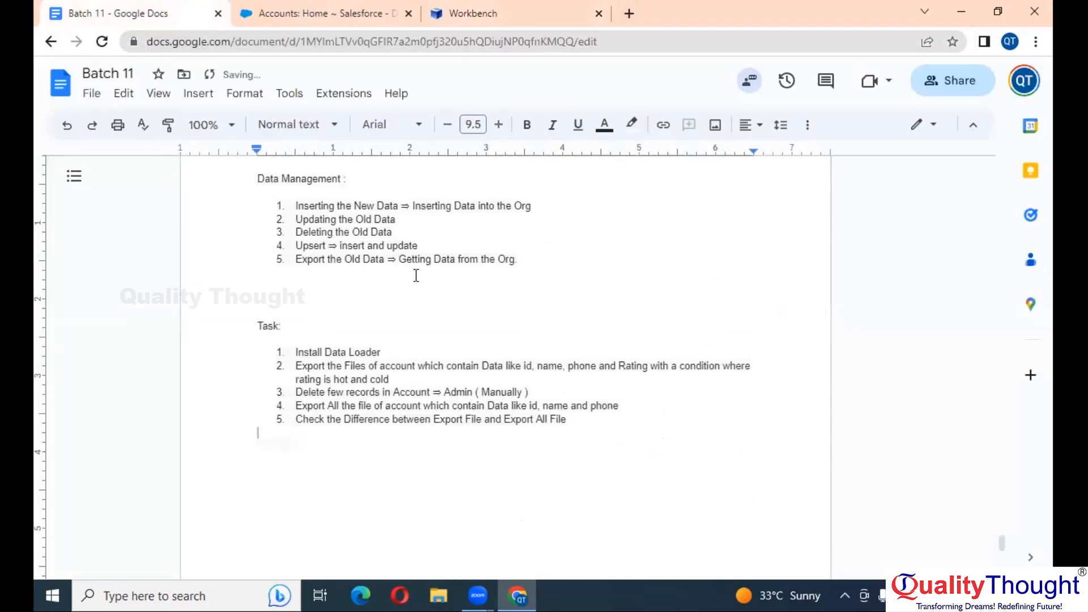
{"action": "key", "text": "ctrl+v"}
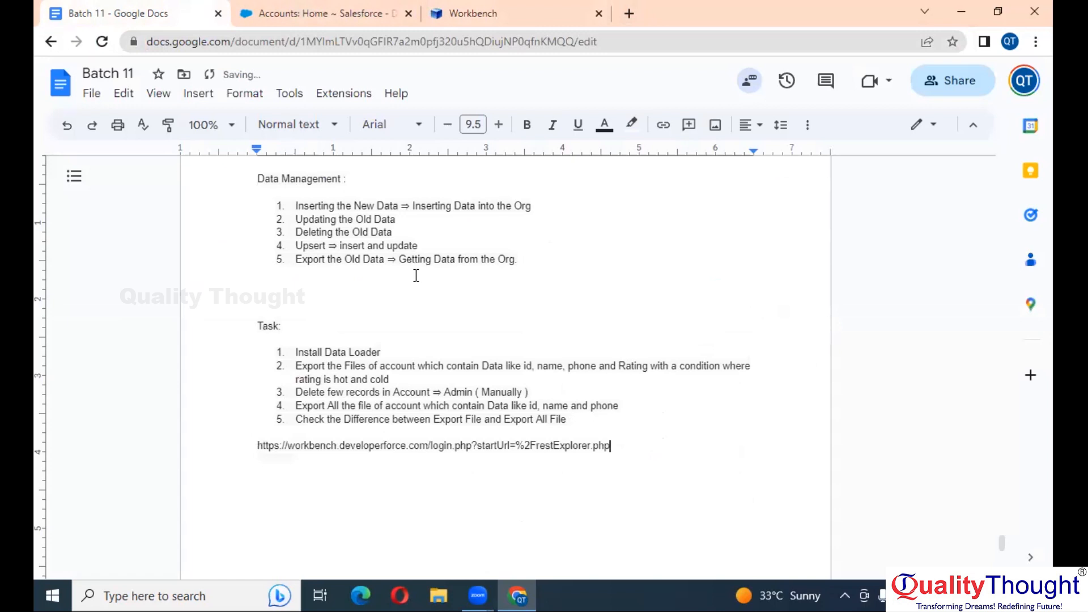
{"action": "scroll", "coordinate": [416, 276], "scroll_direction": "down", "scroll_amount": 2}
{"action": "key", "text": "Return"}
{"action": "key", "text": "Return"}
{"action": "key", "text": "Up"}
{"action": "key", "text": "Up"}
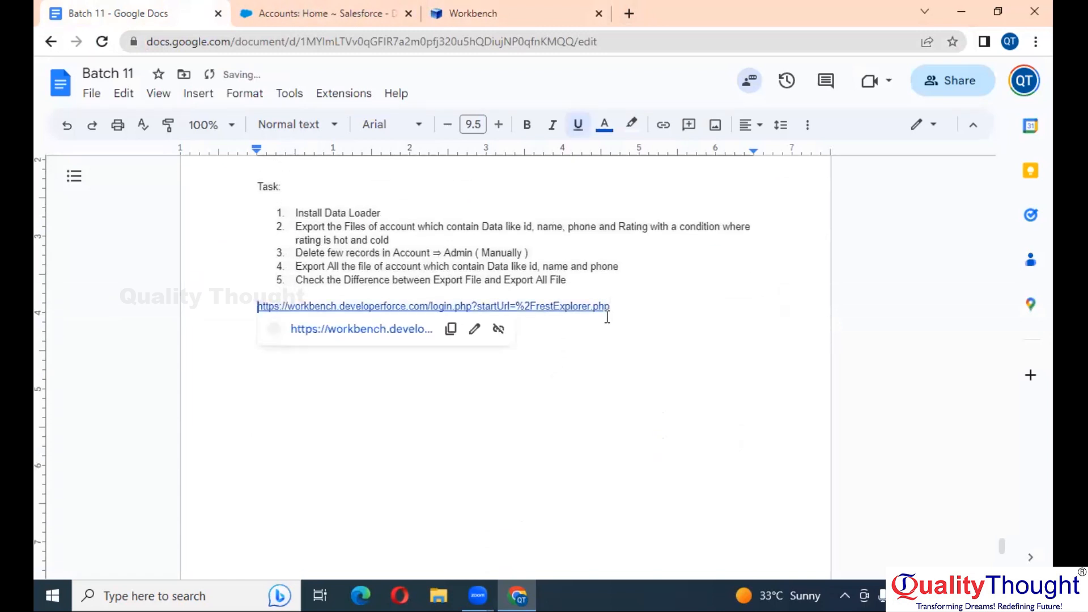
{"action": "type", "text": "WorkB"}
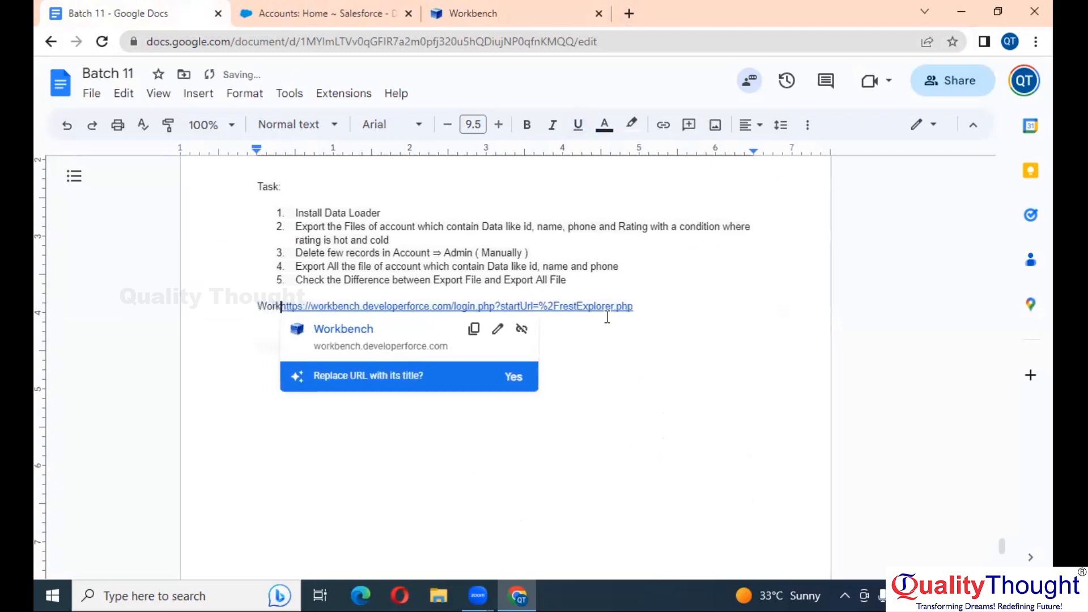
{"action": "type", "text": "ench :"}
{"action": "left_click", "coordinate": [709, 310]}
{"action": "key", "text": "Return"}
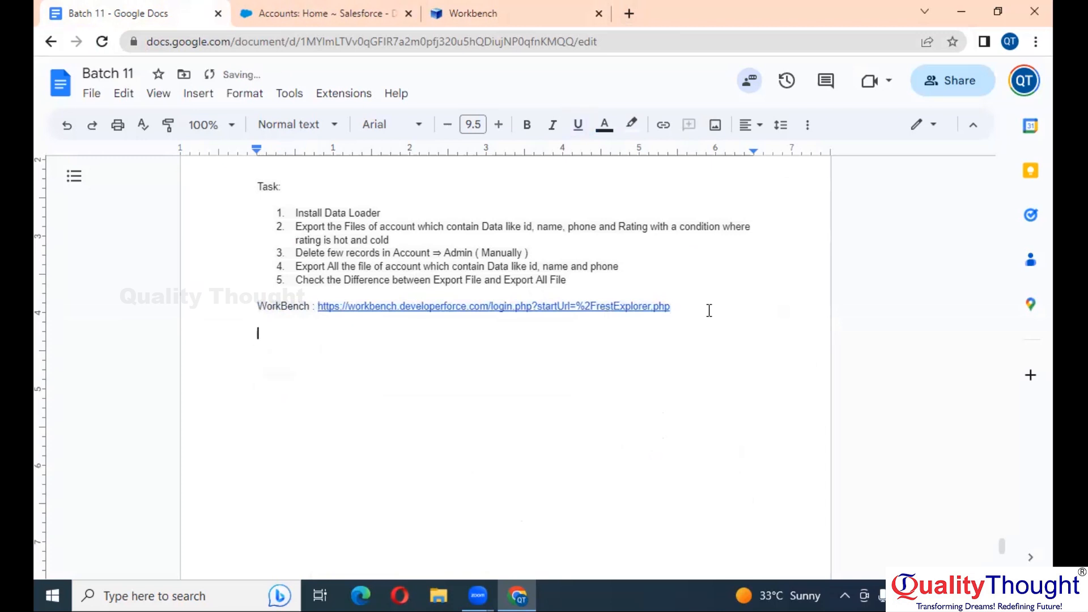
{"action": "left_click", "coordinate": [543, 8]}
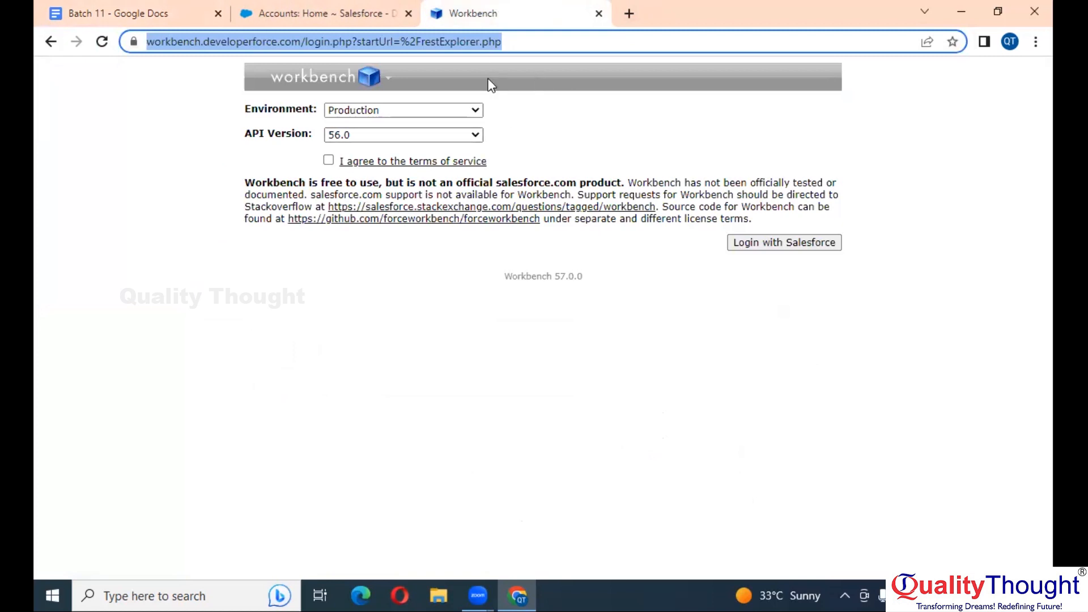
Accept the Workbench terms, log in with Salesforce and allow access to the org
{"action": "left_click", "coordinate": [328, 162]}
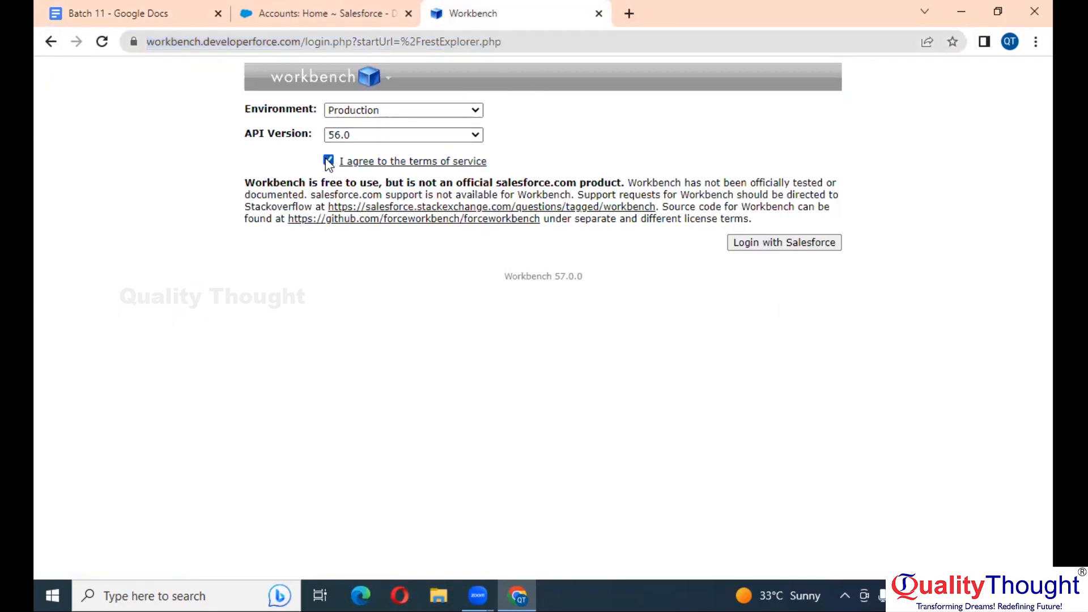
{"action": "left_click", "coordinate": [804, 246]}
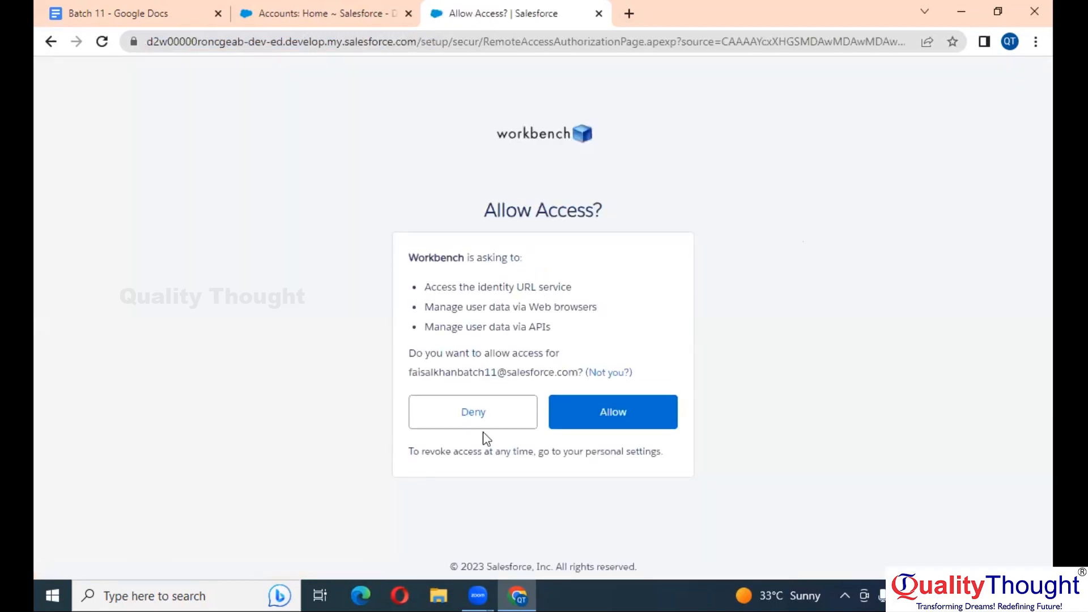
{"action": "left_click", "coordinate": [610, 411]}
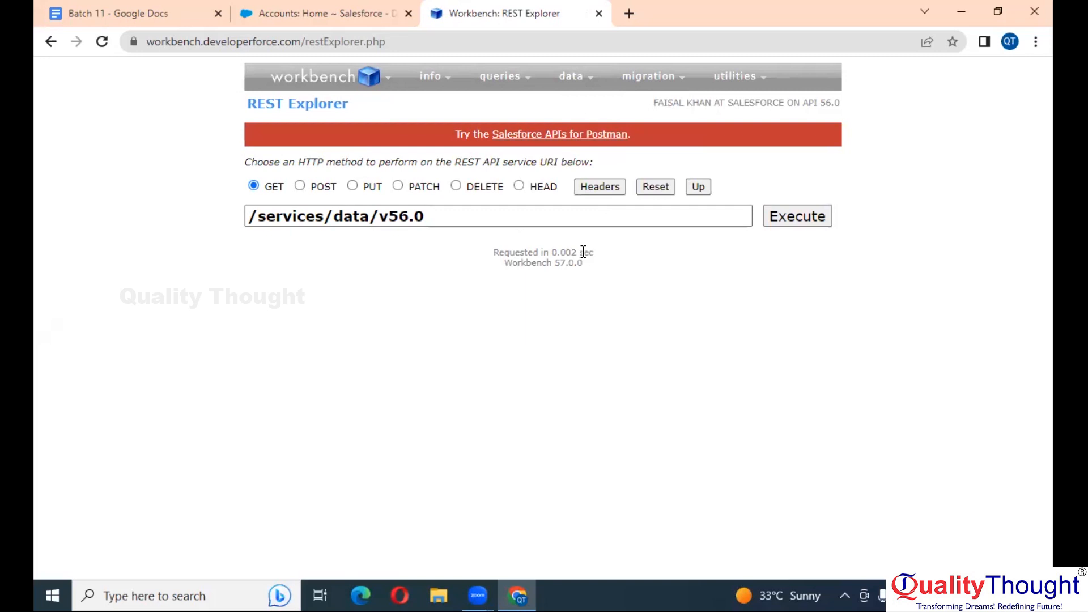
Choose SOQL Query from the queries menu and reload the empty query page
{"action": "mouse_move", "coordinate": [671, 79]}
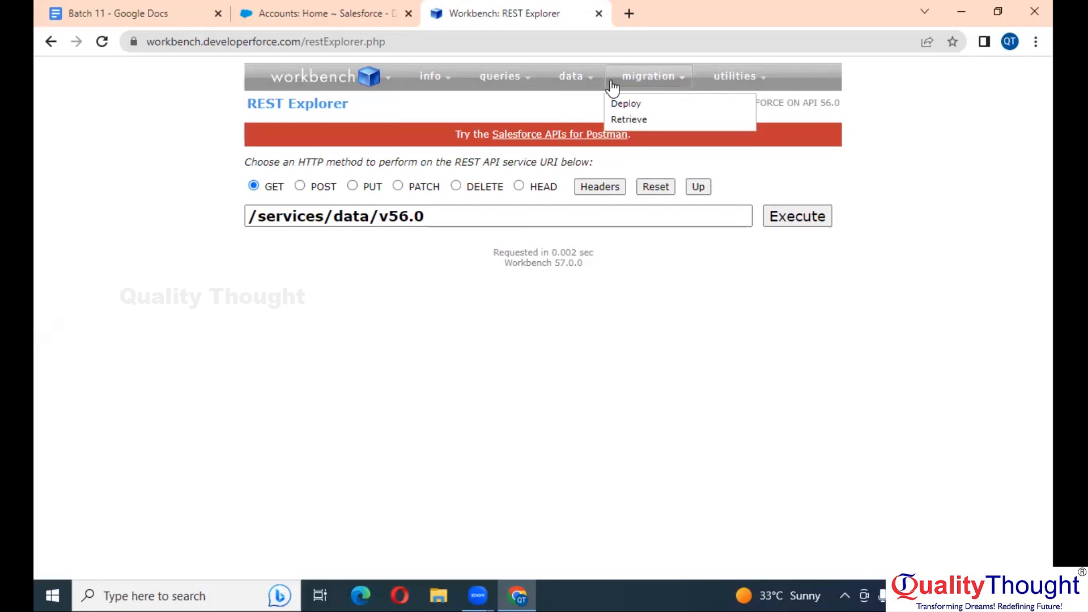
{"action": "mouse_move", "coordinate": [576, 85]}
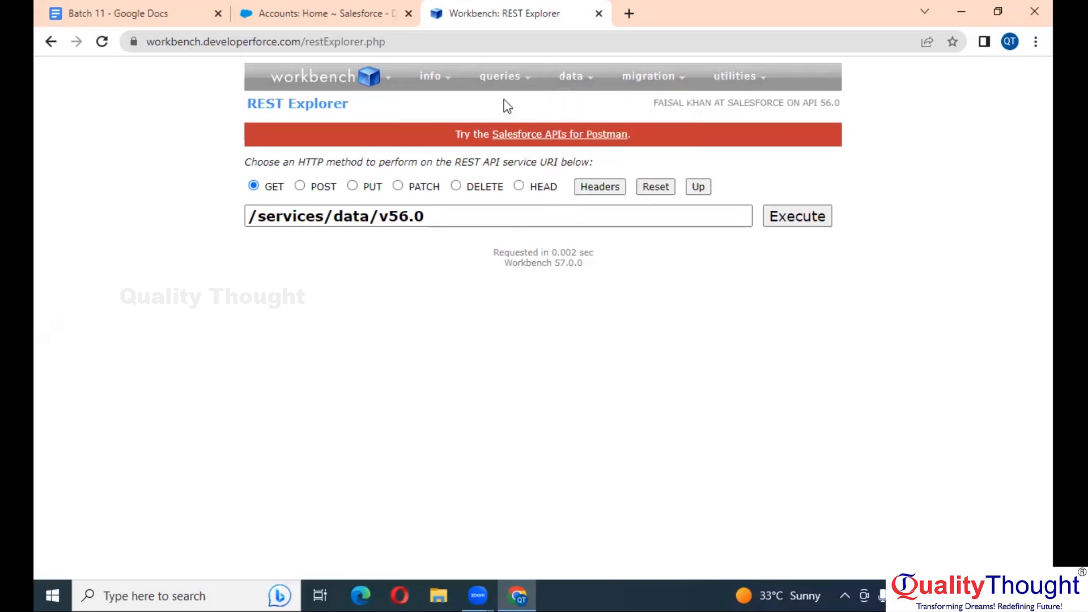
{"action": "mouse_move", "coordinate": [438, 78]}
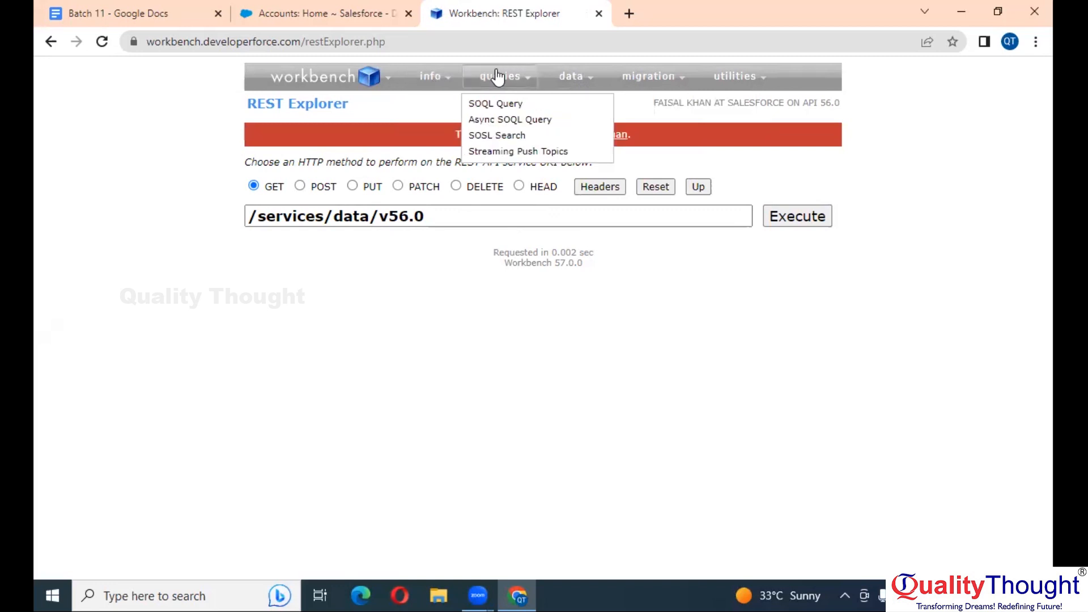
{"action": "mouse_move", "coordinate": [509, 80]}
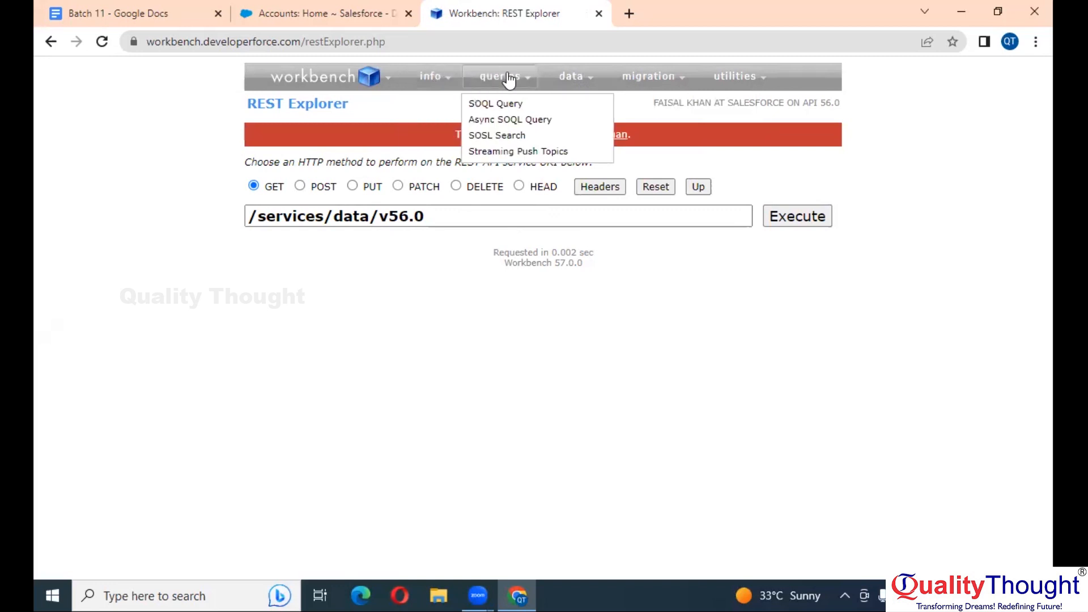
{"action": "left_click", "coordinate": [490, 105]}
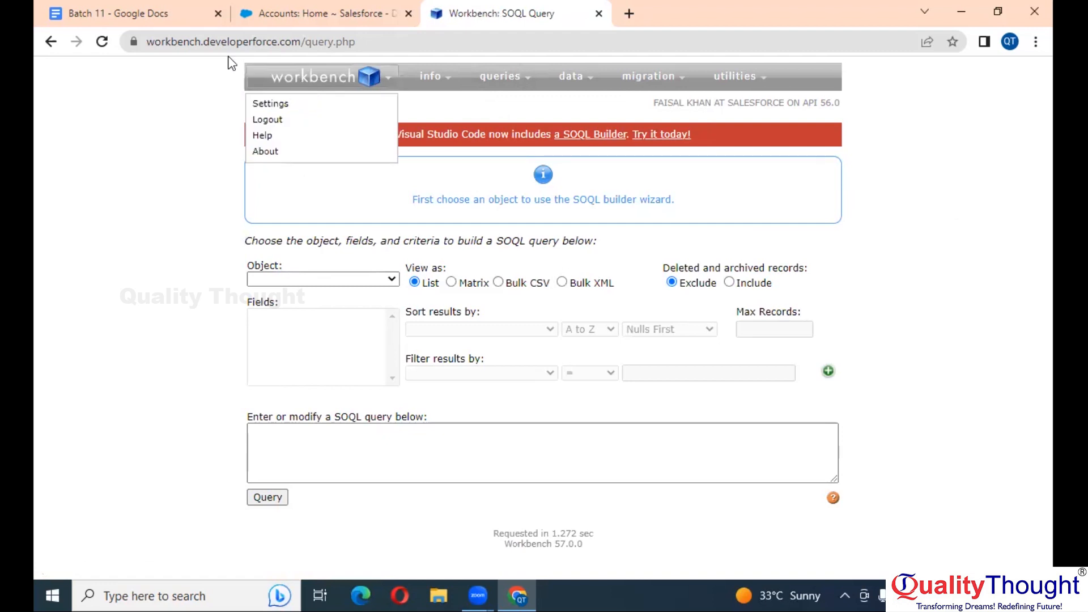
{"action": "left_click", "coordinate": [100, 42]}
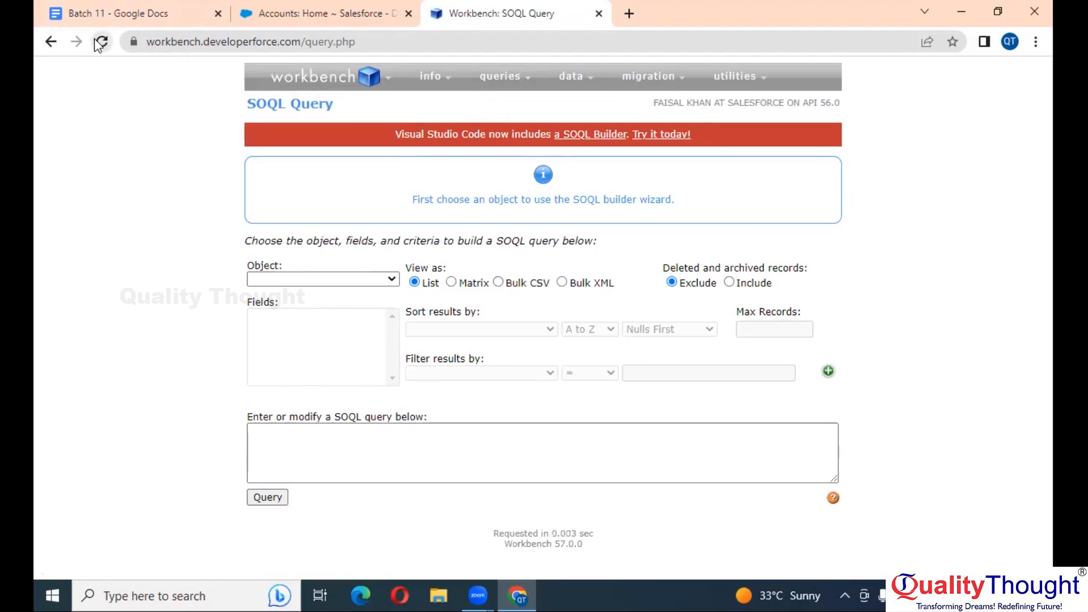
Choose Account as the object to query and select the Id field
{"action": "left_click", "coordinate": [369, 280]}
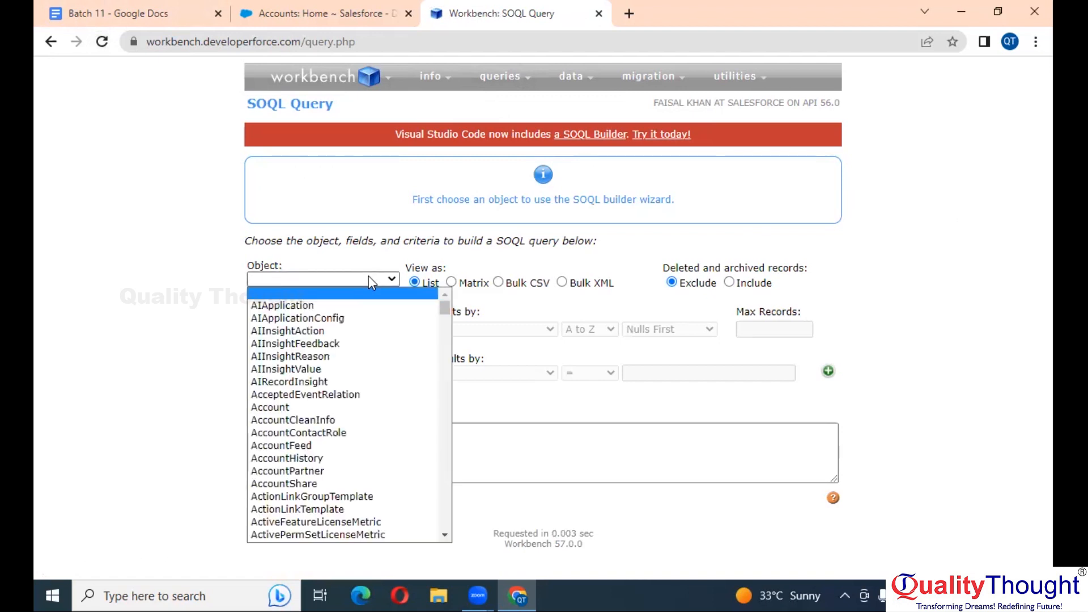
{"action": "type", "text": "account"}
{"action": "key", "text": "Return"}
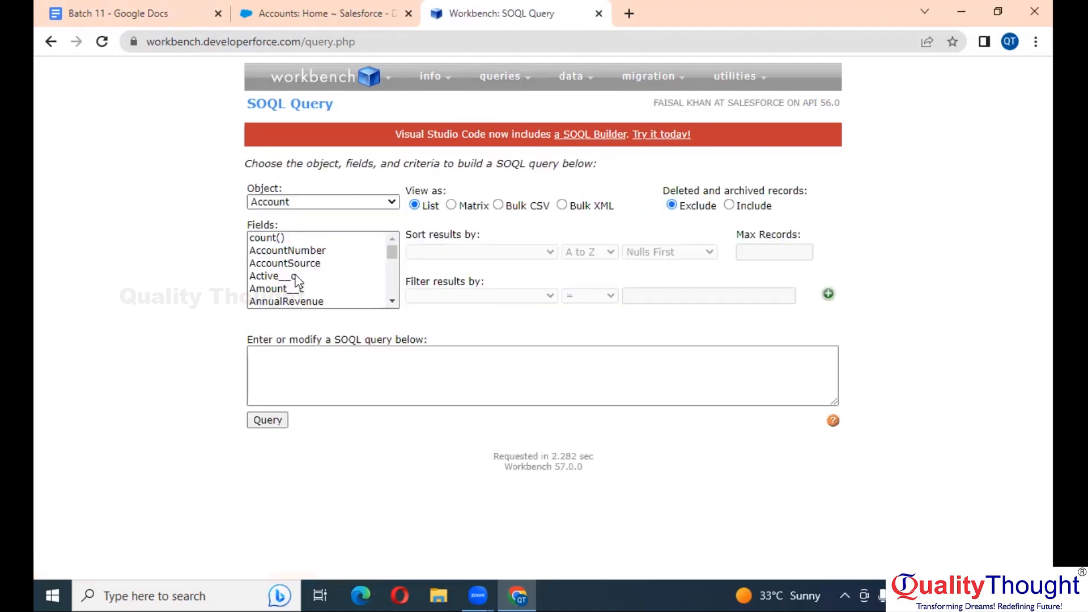
{"action": "left_click", "coordinate": [316, 243]}
{"action": "key", "text": "i"}
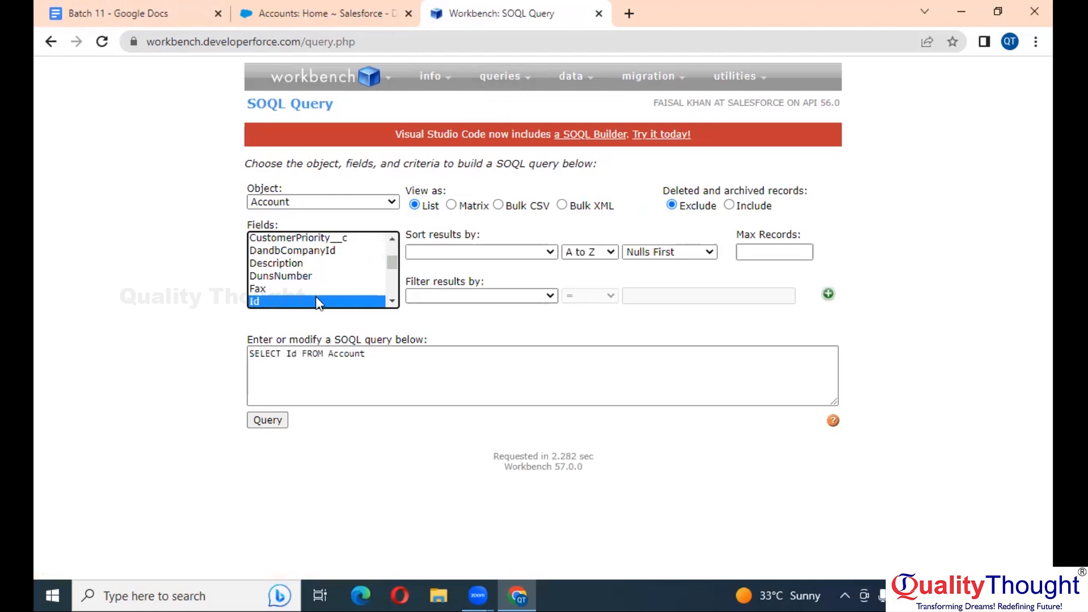
{"action": "scroll", "coordinate": [300, 298], "scroll_direction": "down", "scroll_amount": 2}
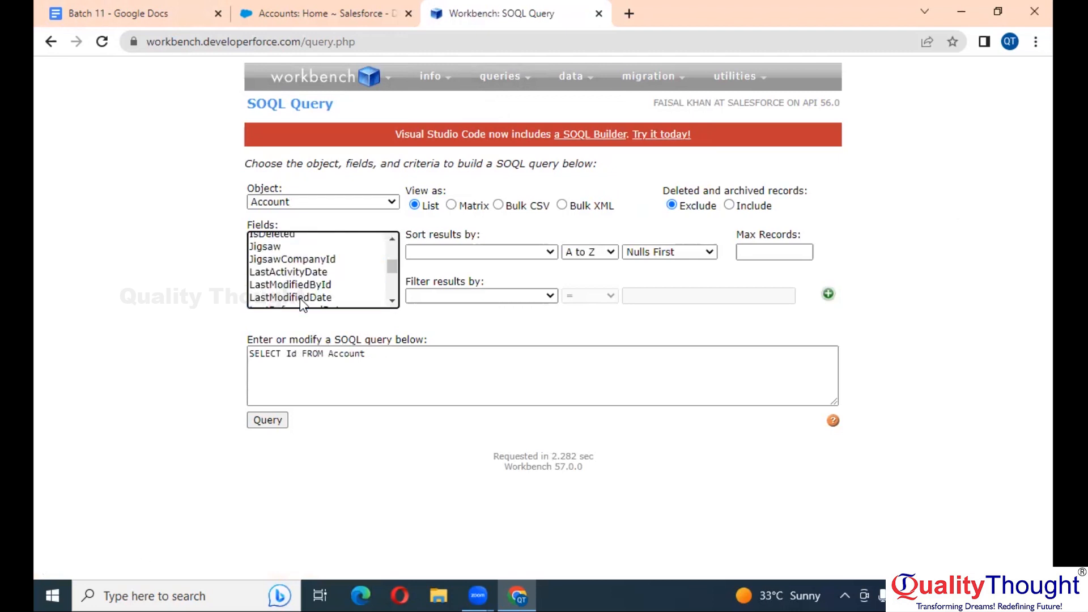
{"action": "left_click", "coordinate": [328, 274]}
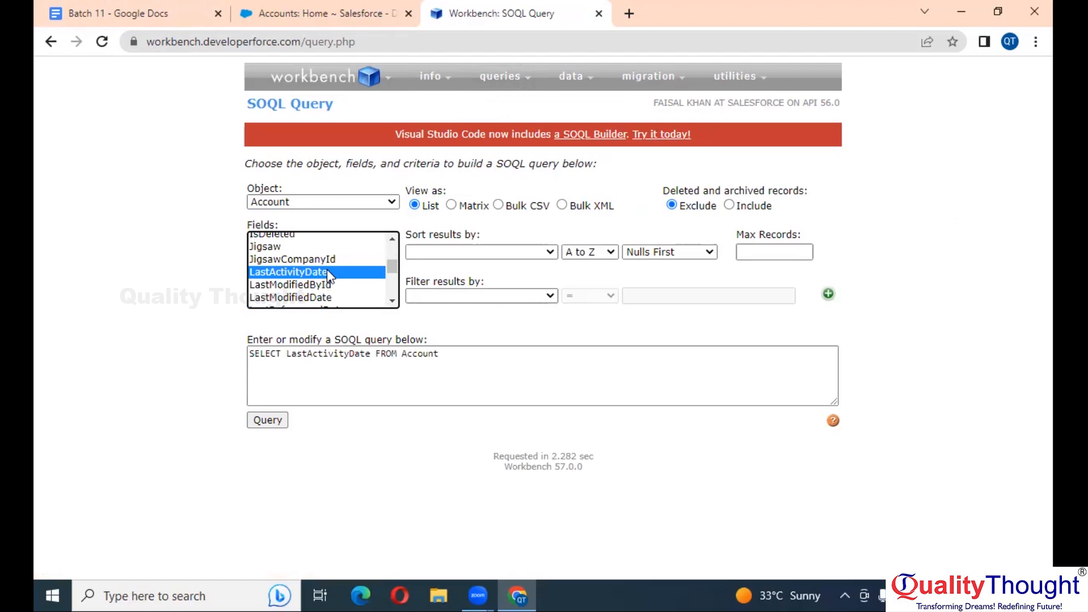
{"action": "key", "text": "i"}
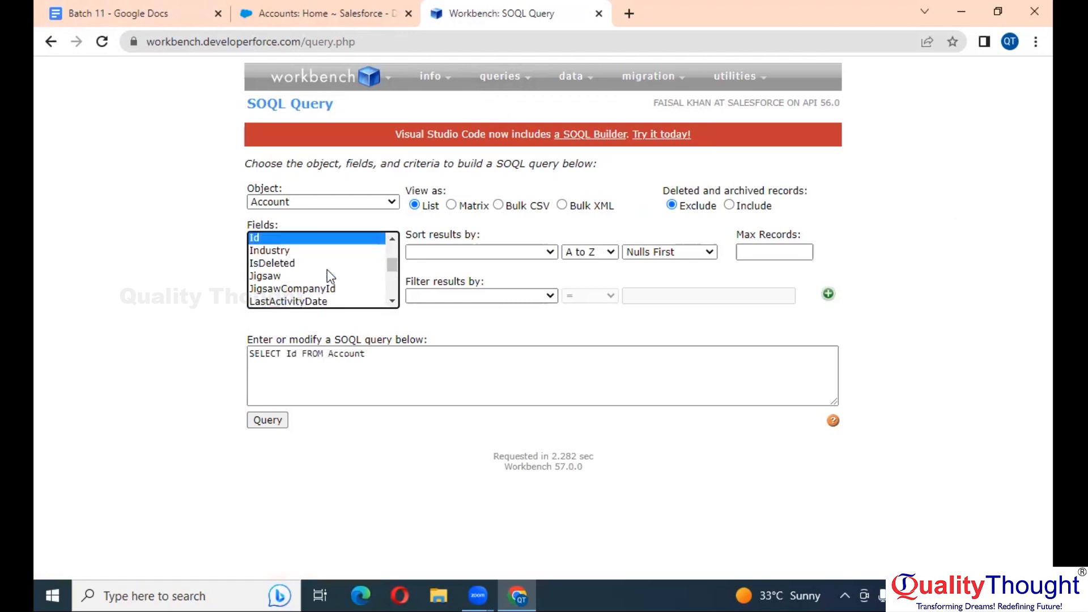
{"action": "left_click", "coordinate": [429, 339]}
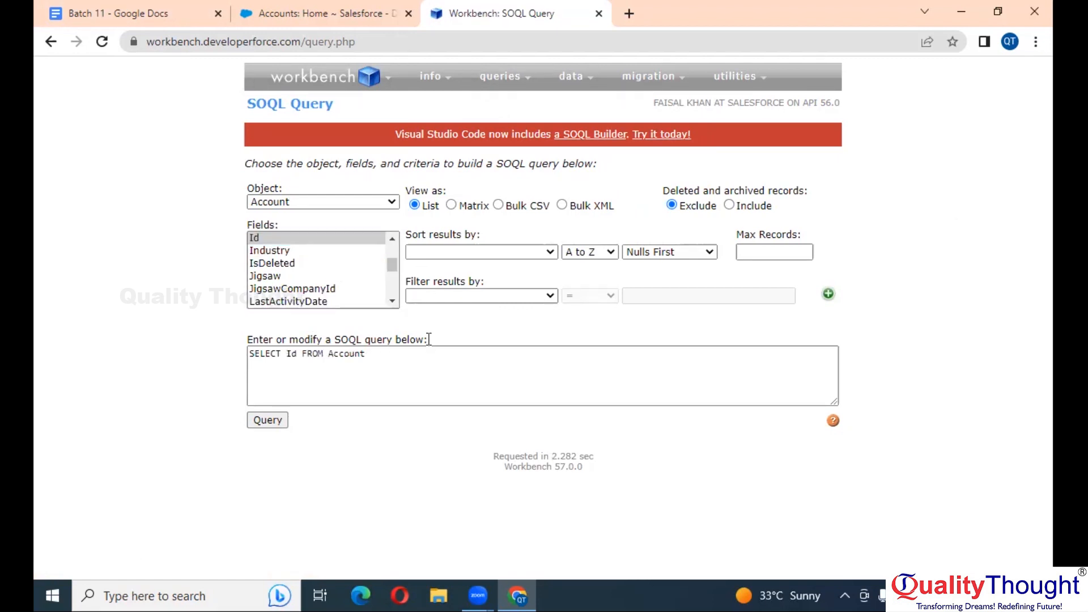
Extend the query to SELECT Id, Name, Phone, Rating FROM Account
{"action": "left_click", "coordinate": [304, 355]}
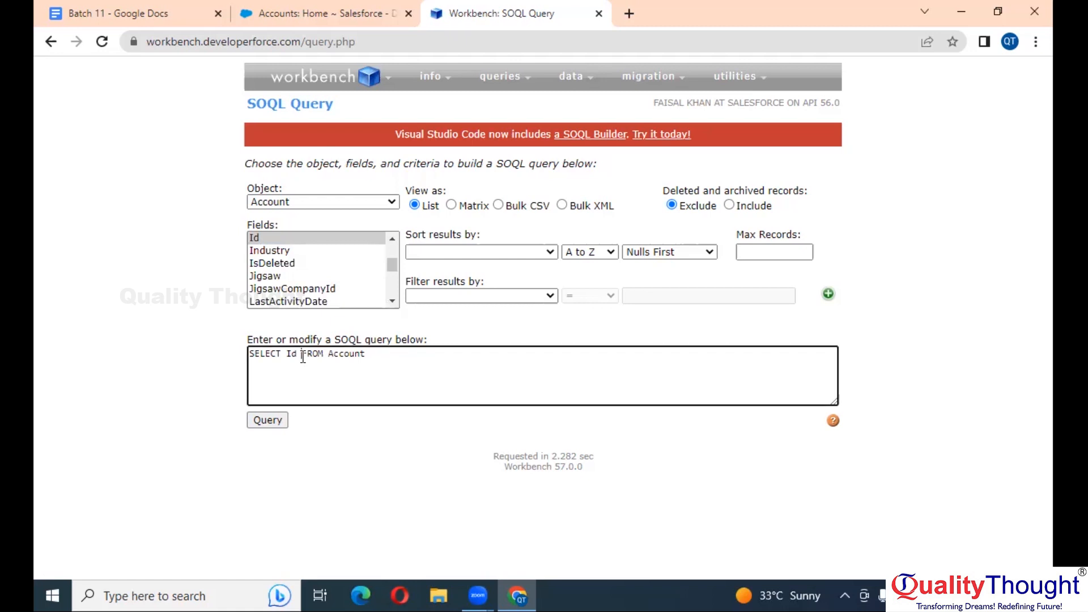
{"action": "type", "text": ", Name, Phone,Rating"}
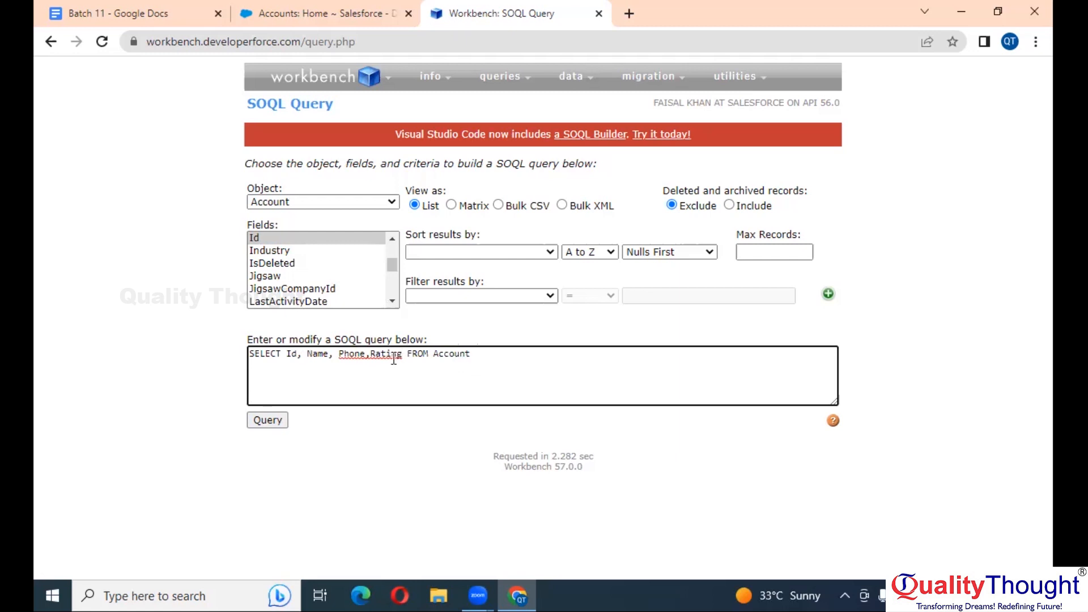
{"action": "left_click", "coordinate": [371, 353]}
Run the Account query as a list and look over the 23 returned records
{"action": "left_click", "coordinate": [266, 427]}
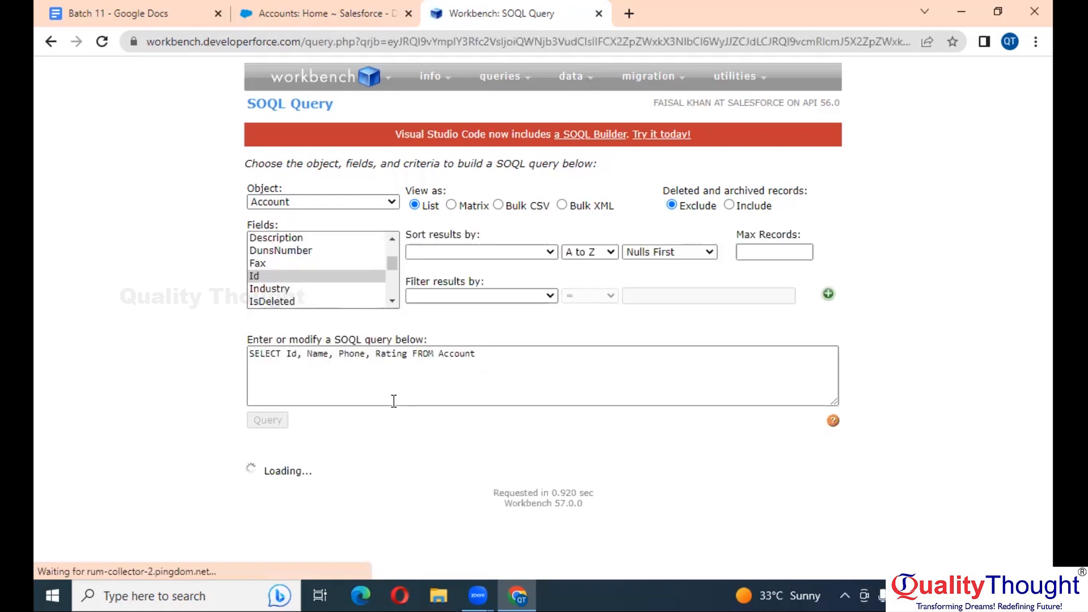
{"action": "scroll", "coordinate": [308, 389], "scroll_direction": "down", "scroll_amount": 5}
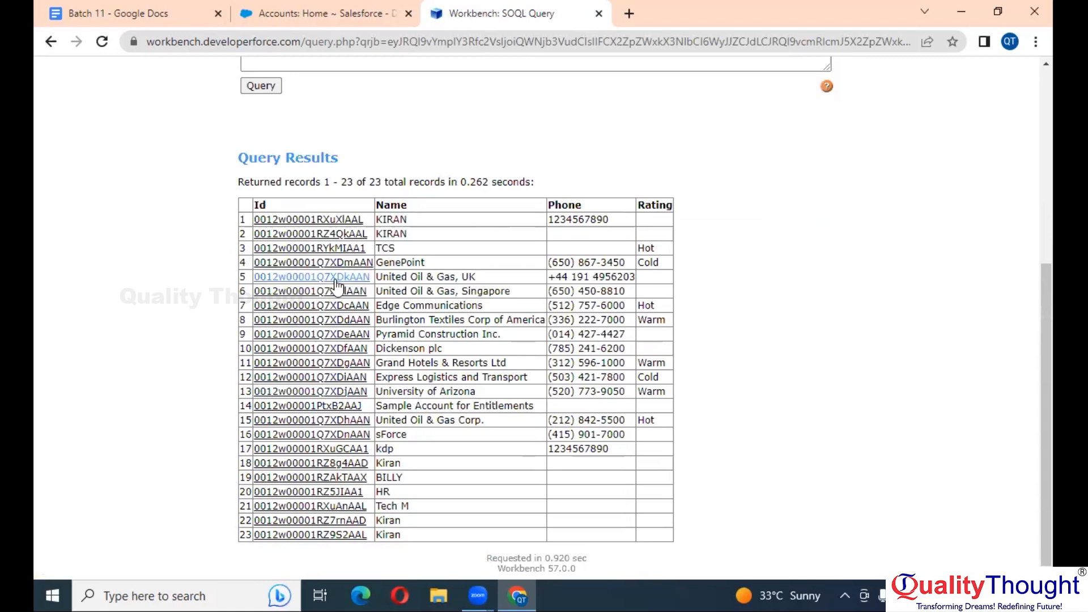
{"action": "mouse_move", "coordinate": [337, 284]}
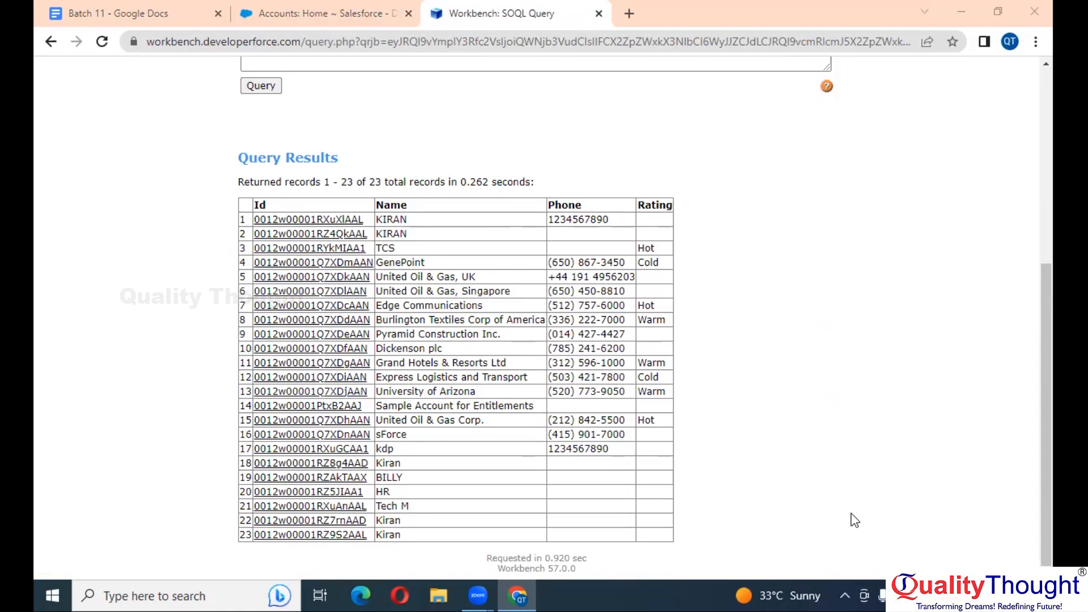
{"action": "scroll", "coordinate": [499, 357], "scroll_direction": "up", "scroll_amount": 3}
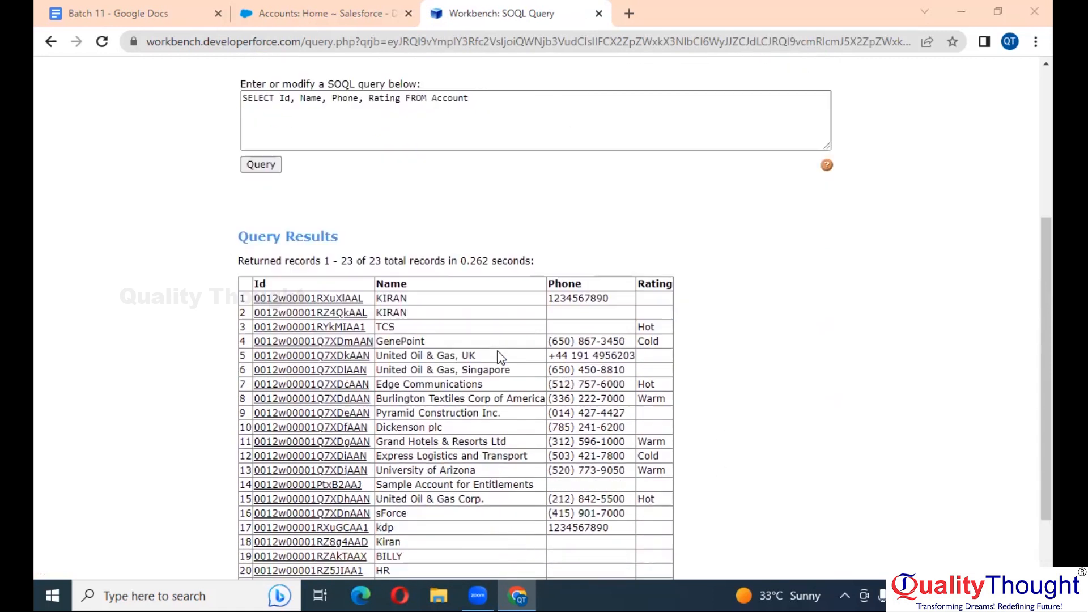
{"action": "scroll", "coordinate": [499, 357], "scroll_direction": "down", "scroll_amount": 3}
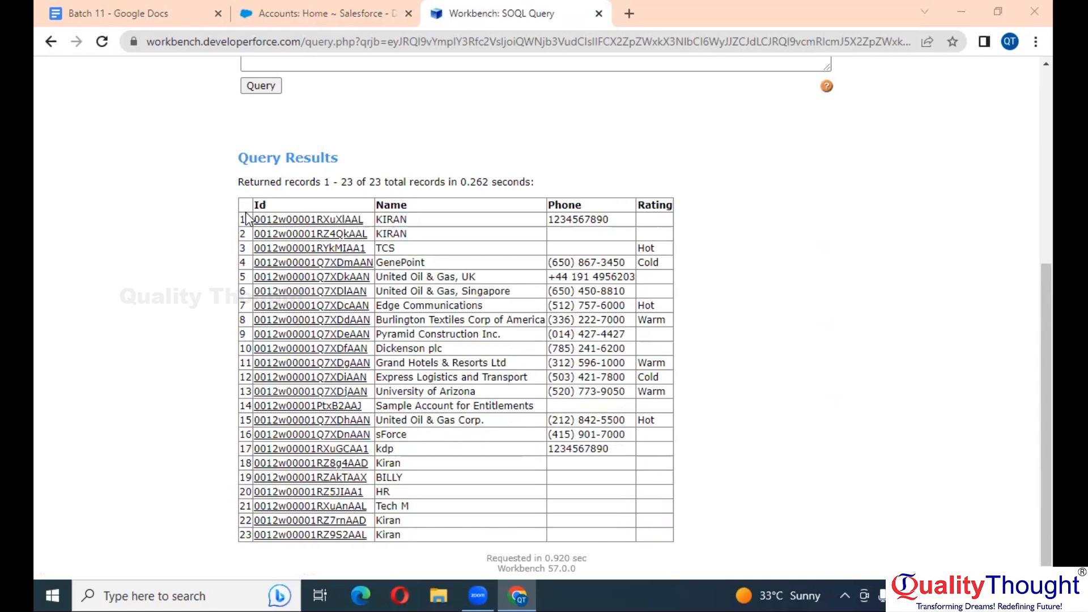
{"action": "mouse_move", "coordinate": [276, 264]}
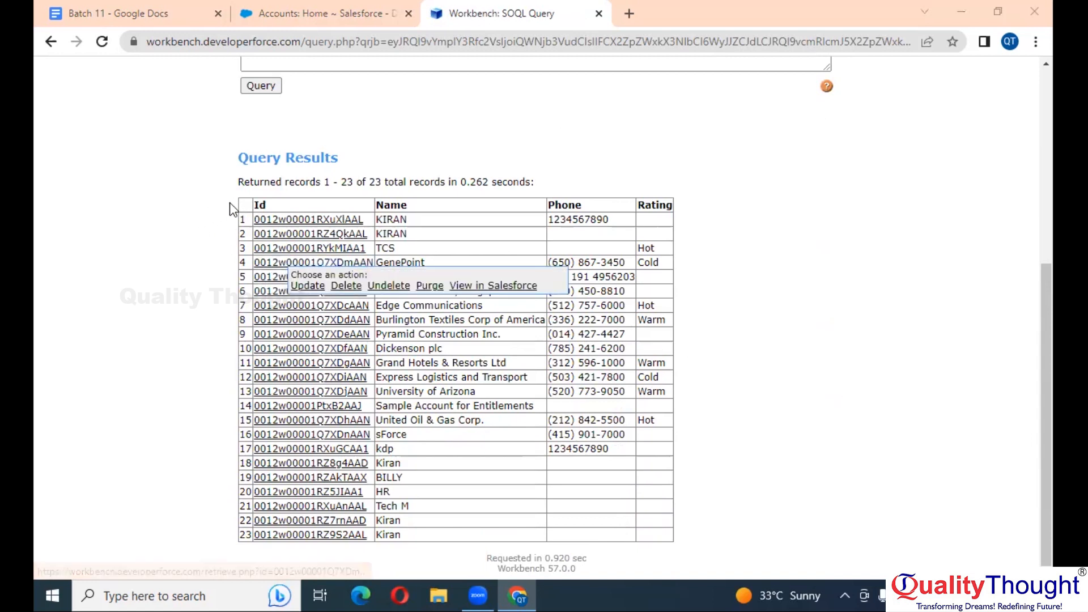
{"action": "left_click_drag", "start_coordinate": [240, 202], "coordinate": [652, 536]}
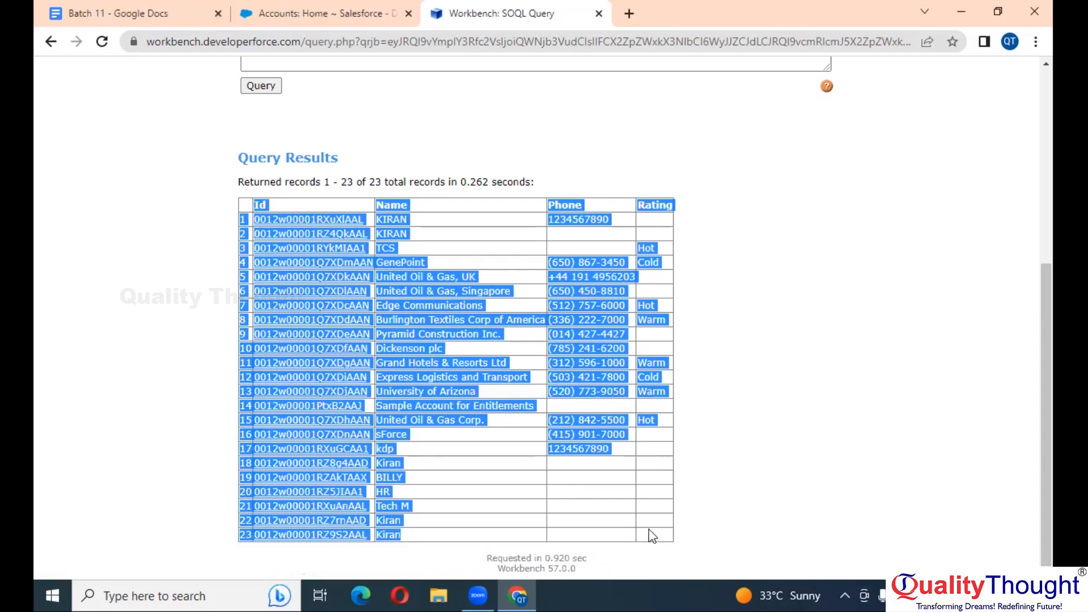
Switch the result format to Bulk CSV and rerun the query
{"action": "scroll", "coordinate": [651, 532], "scroll_direction": "up", "scroll_amount": 6}
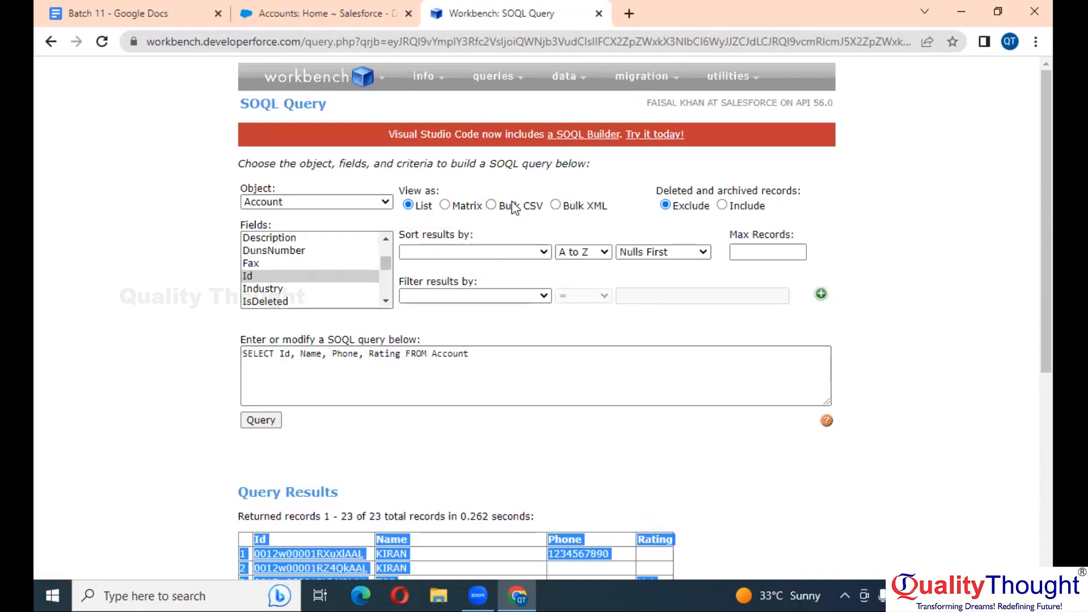
{"action": "left_click", "coordinate": [492, 205]}
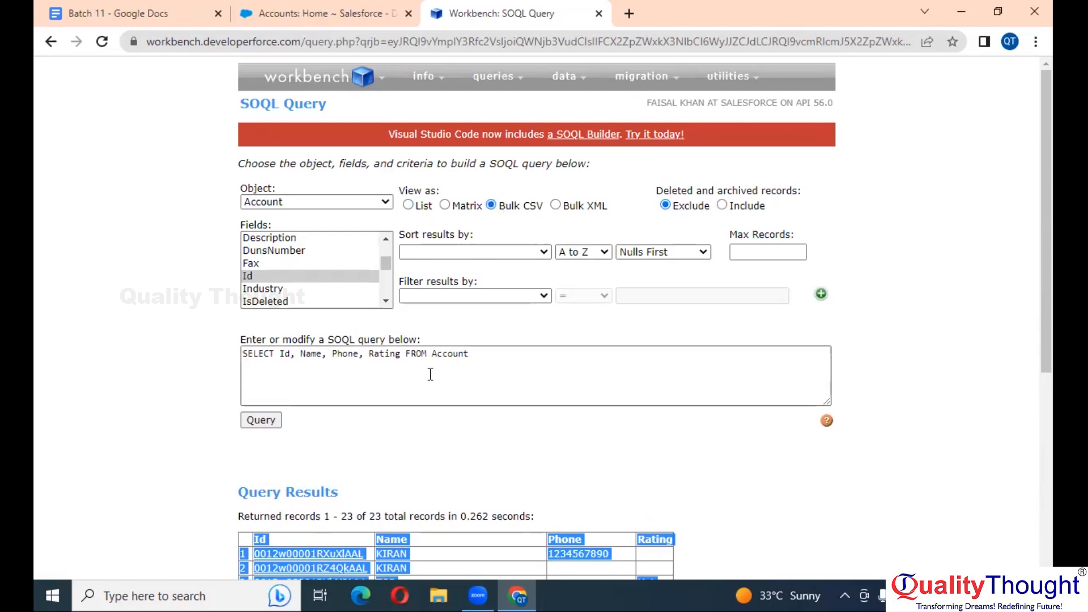
{"action": "left_click", "coordinate": [276, 423]}
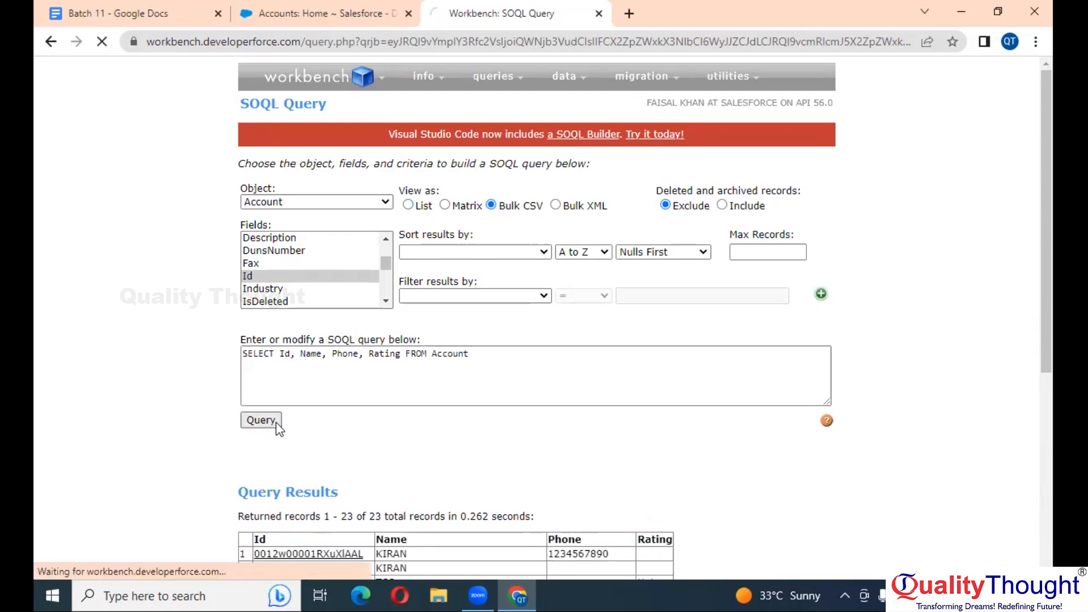
Let the bulk job finish all 23 Account records, then reopen the SOQL Query page
{"action": "scroll", "coordinate": [639, 383], "scroll_direction": "down", "scroll_amount": 5}
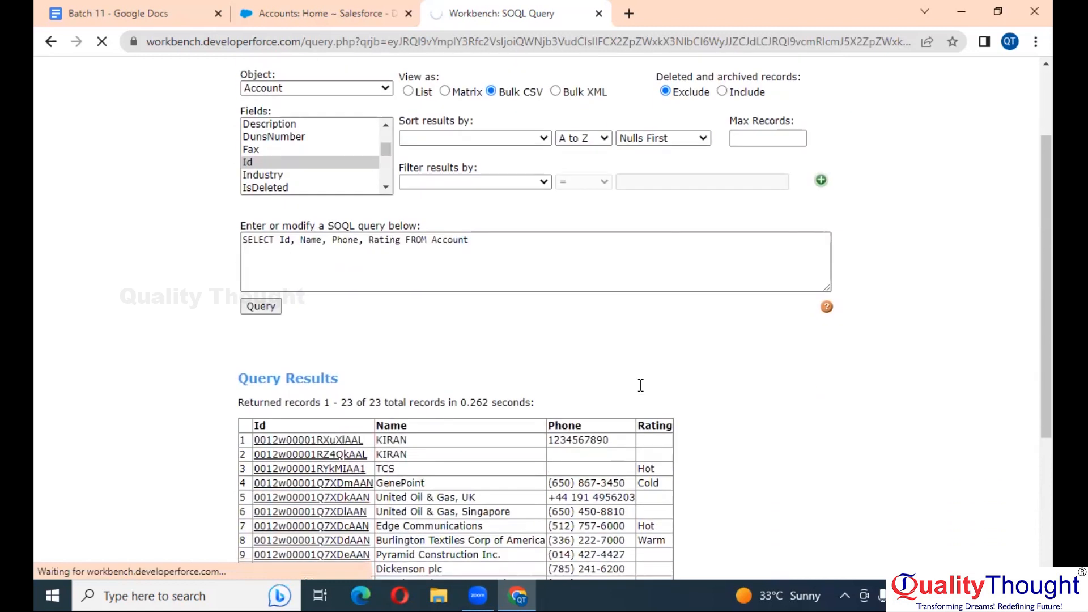
{"action": "scroll", "coordinate": [488, 340], "scroll_direction": "up", "scroll_amount": 5}
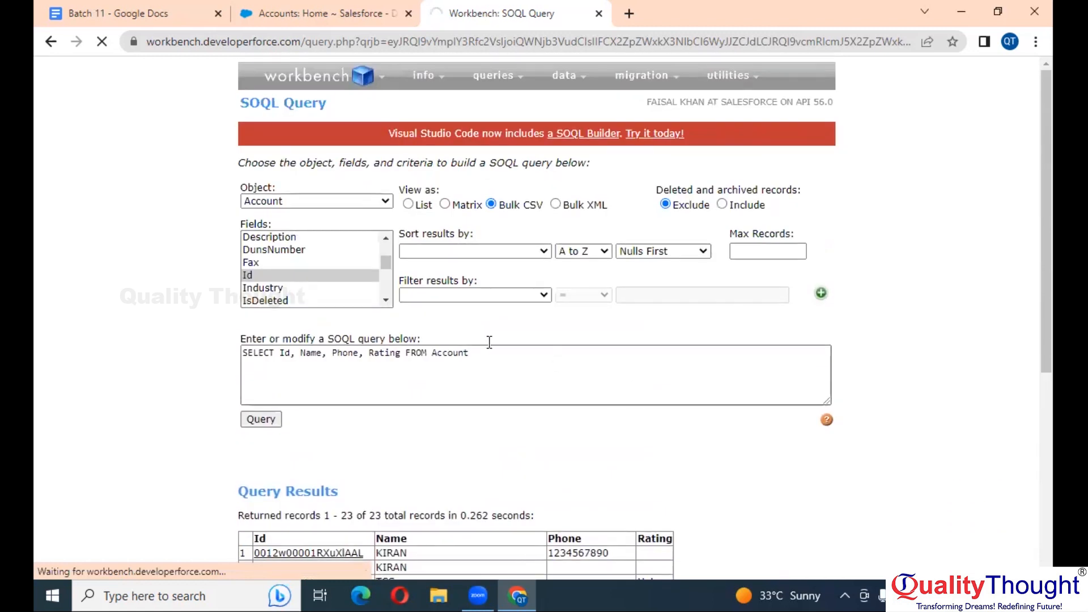
{"action": "left_click", "coordinate": [409, 205]}
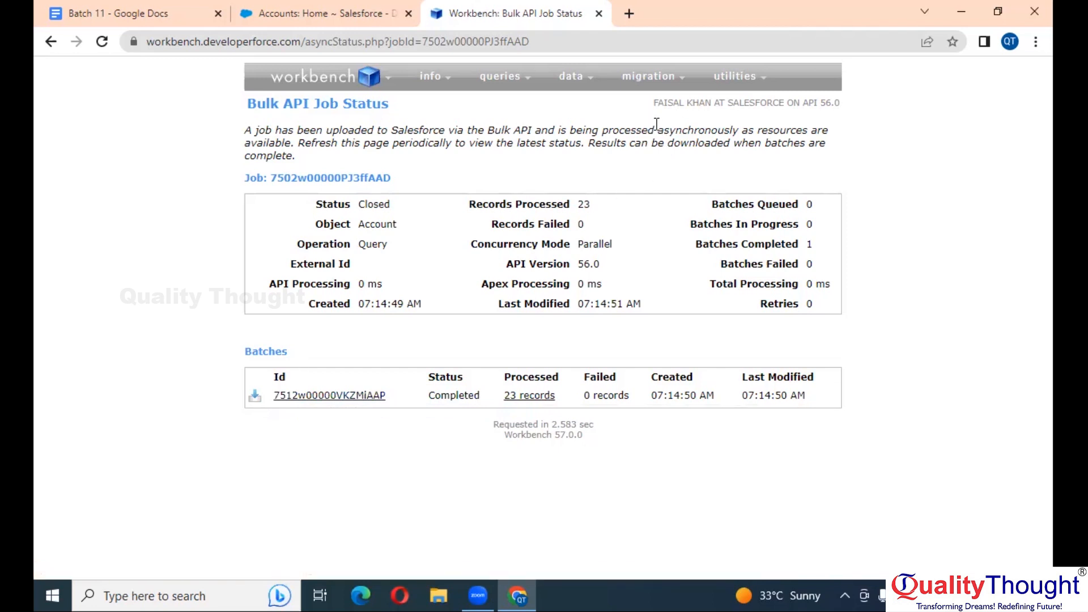
{"action": "mouse_move", "coordinate": [647, 79]}
{"action": "mouse_move", "coordinate": [507, 80]}
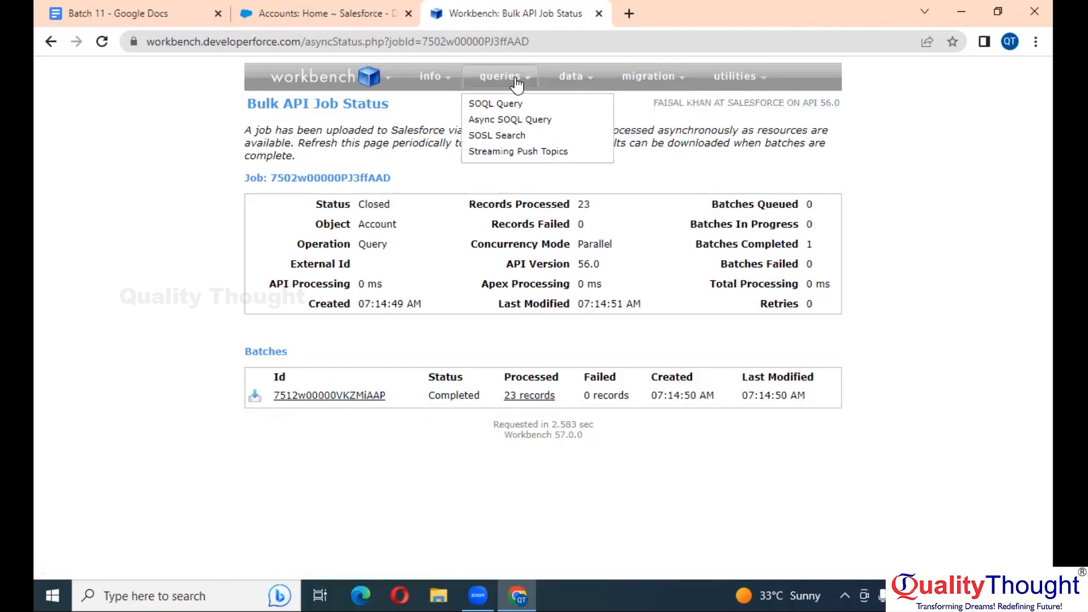
{"action": "left_click", "coordinate": [509, 103]}
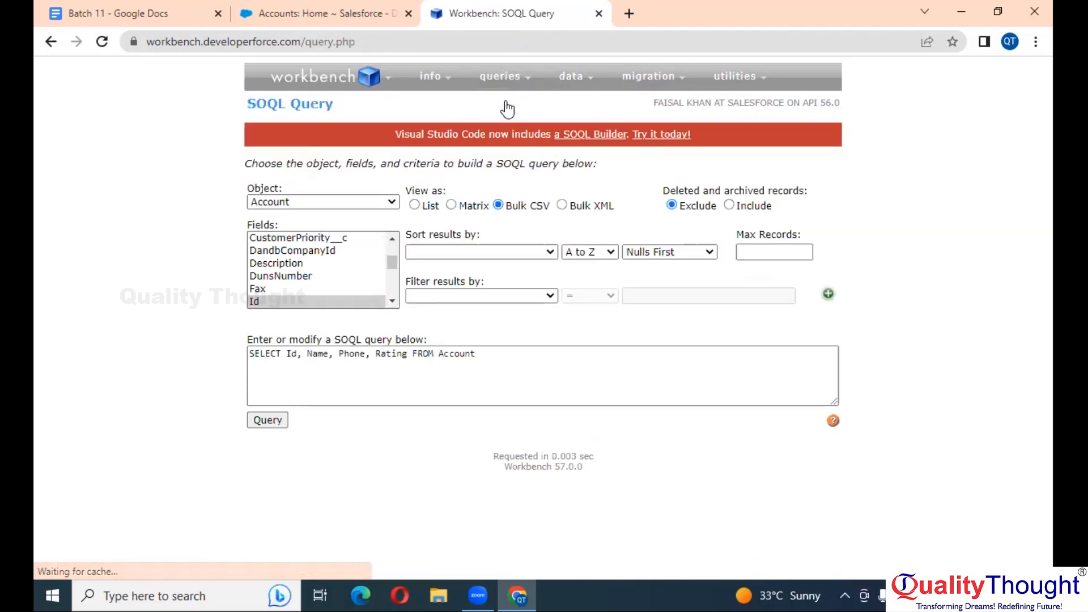
Delete the existing query text and refresh the SOQL Query page
{"action": "left_click", "coordinate": [286, 301]}
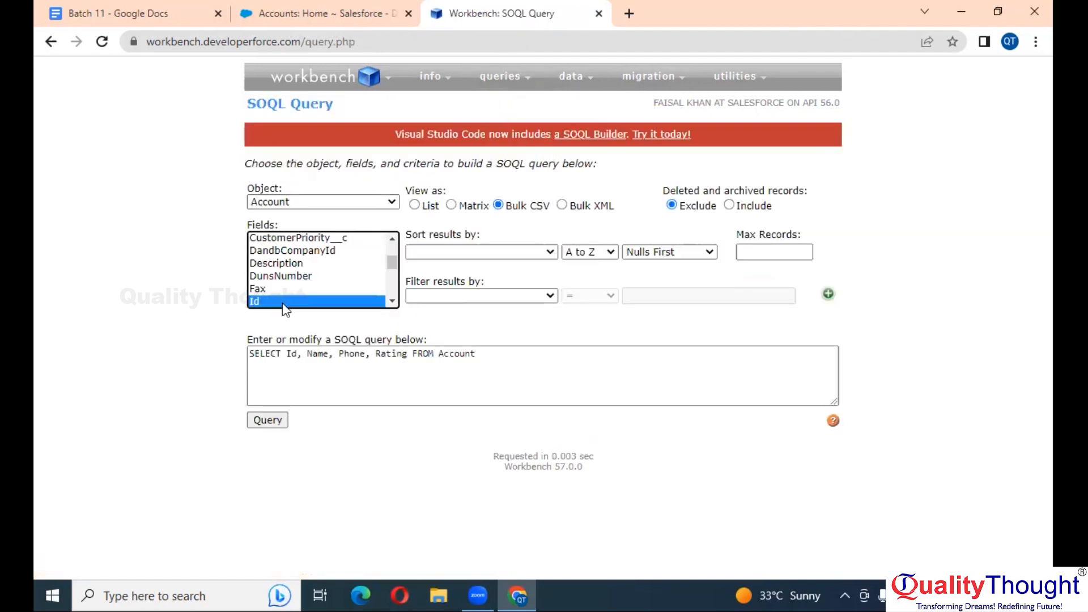
{"action": "triple_click", "coordinate": [524, 355]}
{"action": "key", "text": "BackSpace"}
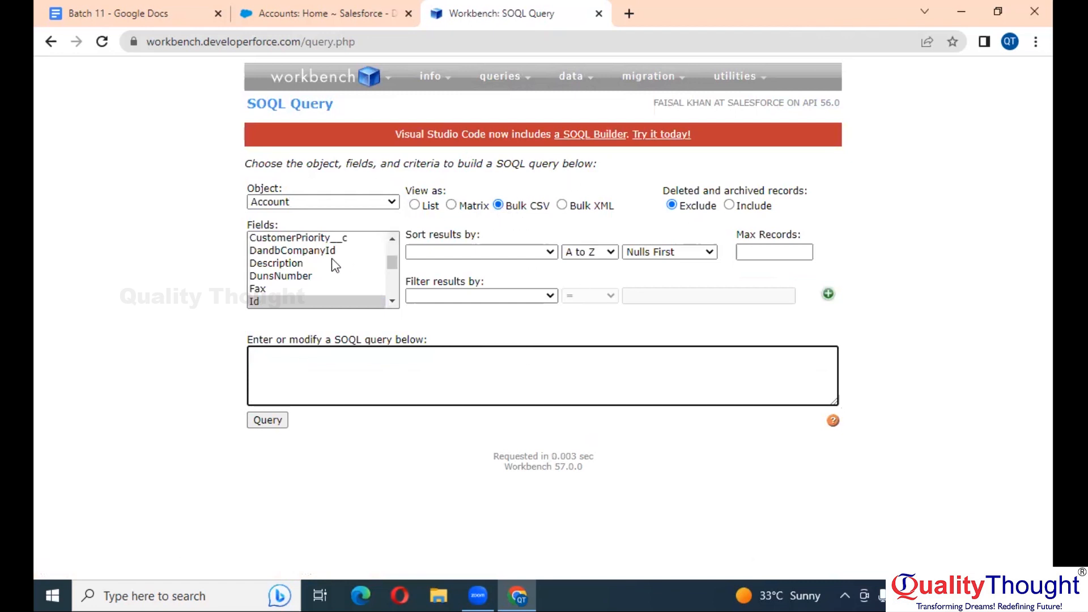
{"action": "left_click", "coordinate": [270, 302]}
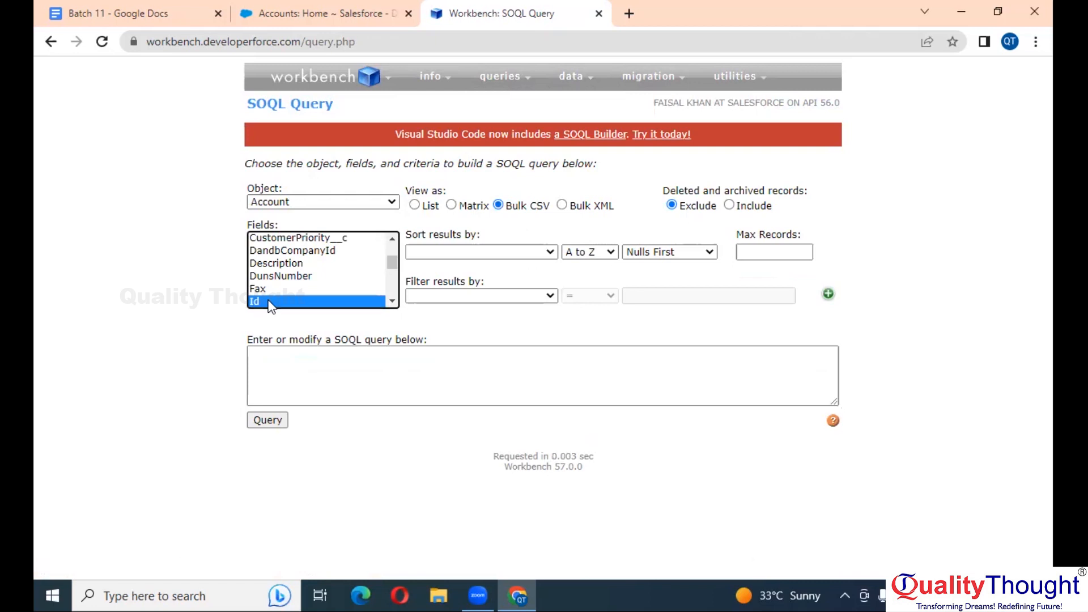
{"action": "scroll", "coordinate": [269, 303], "scroll_direction": "down", "scroll_amount": 3}
{"action": "scroll", "coordinate": [325, 295], "scroll_direction": "up", "scroll_amount": 3}
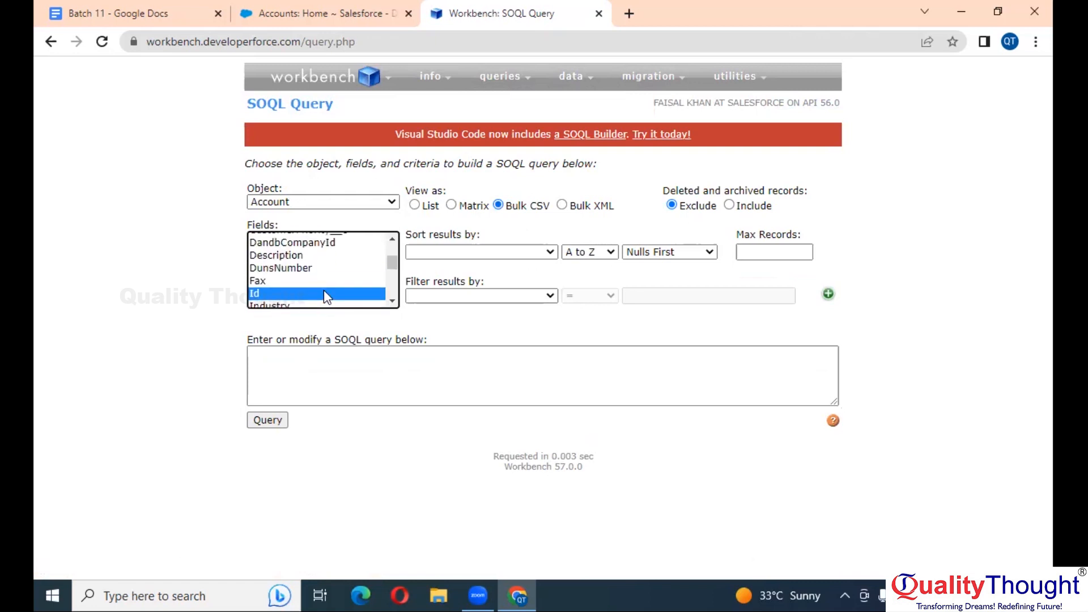
{"action": "key", "text": "F5"}
{"action": "left_click", "coordinate": [290, 307]}
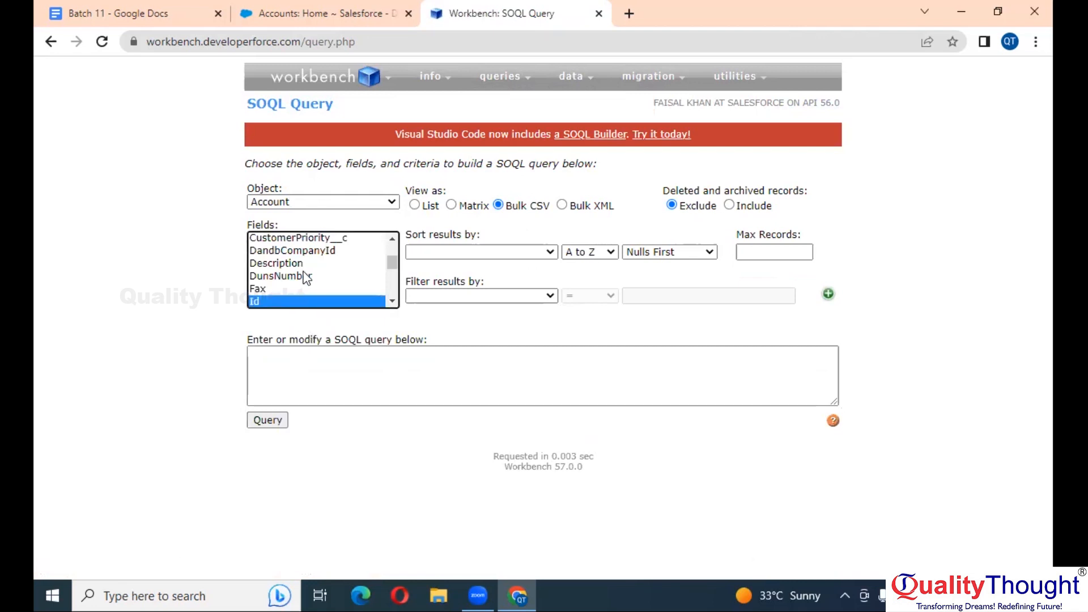
Select Name and Phone as query fields and insert Id before them
{"action": "type", "text": "name"}
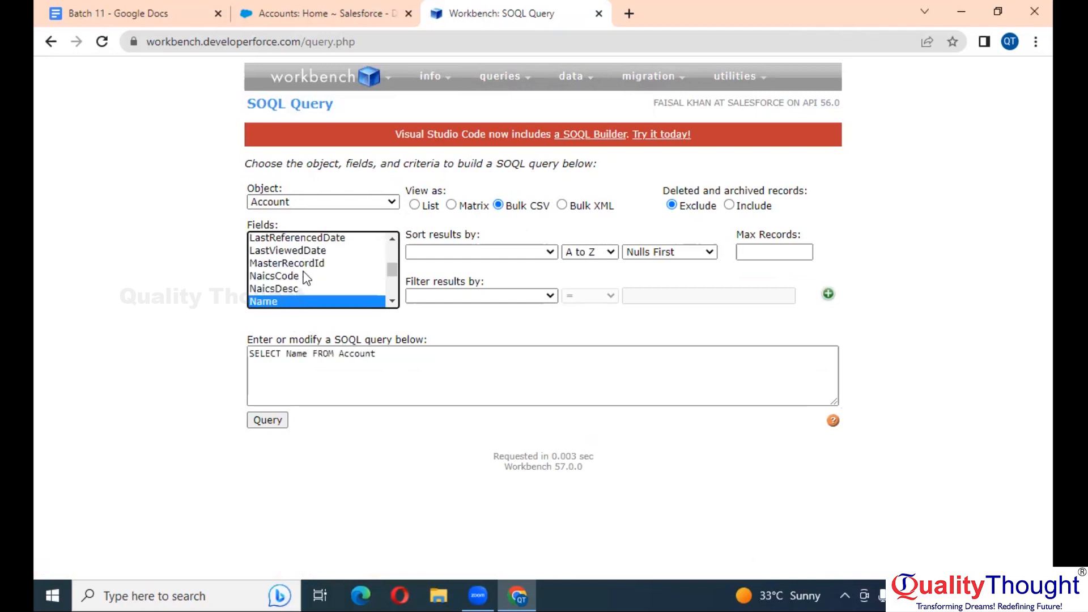
{"action": "scroll", "coordinate": [306, 278], "scroll_direction": "down", "scroll_amount": 3}
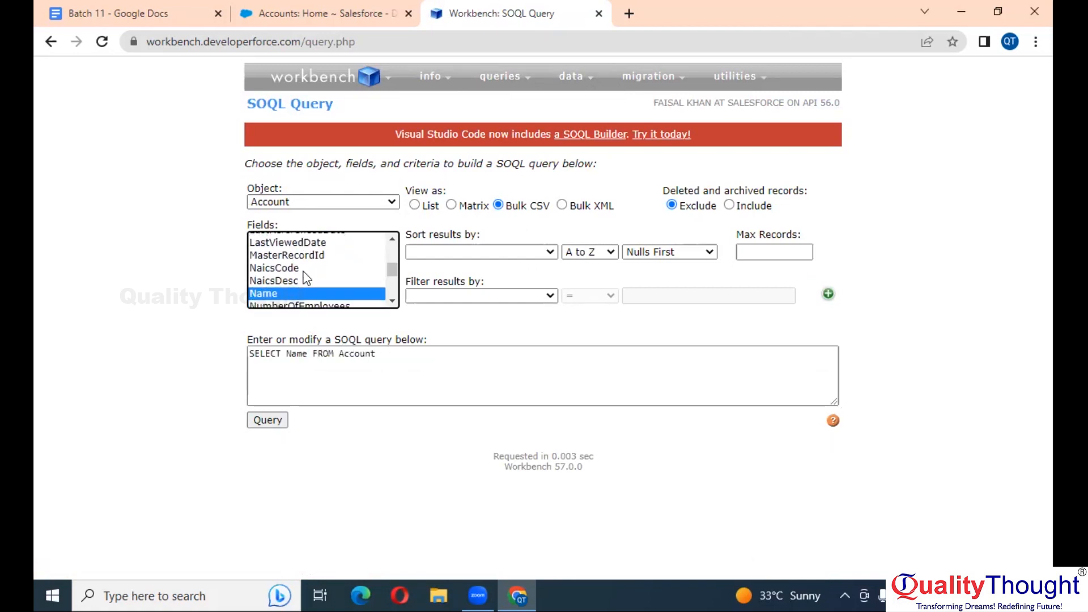
{"action": "scroll", "coordinate": [307, 278], "scroll_direction": "down", "scroll_amount": 3}
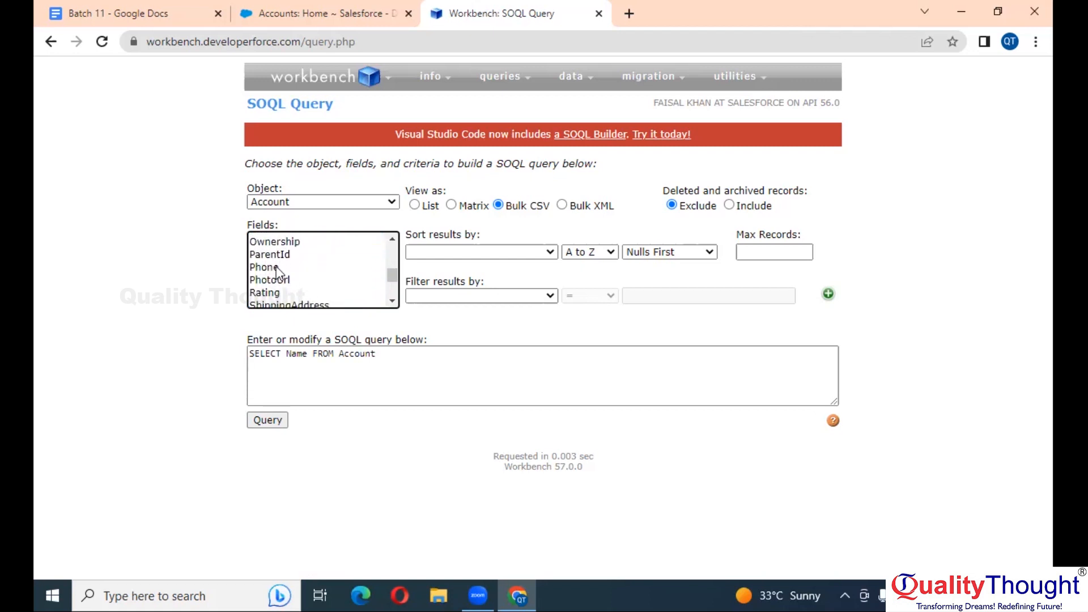
{"action": "left_click", "coordinate": [277, 269]}
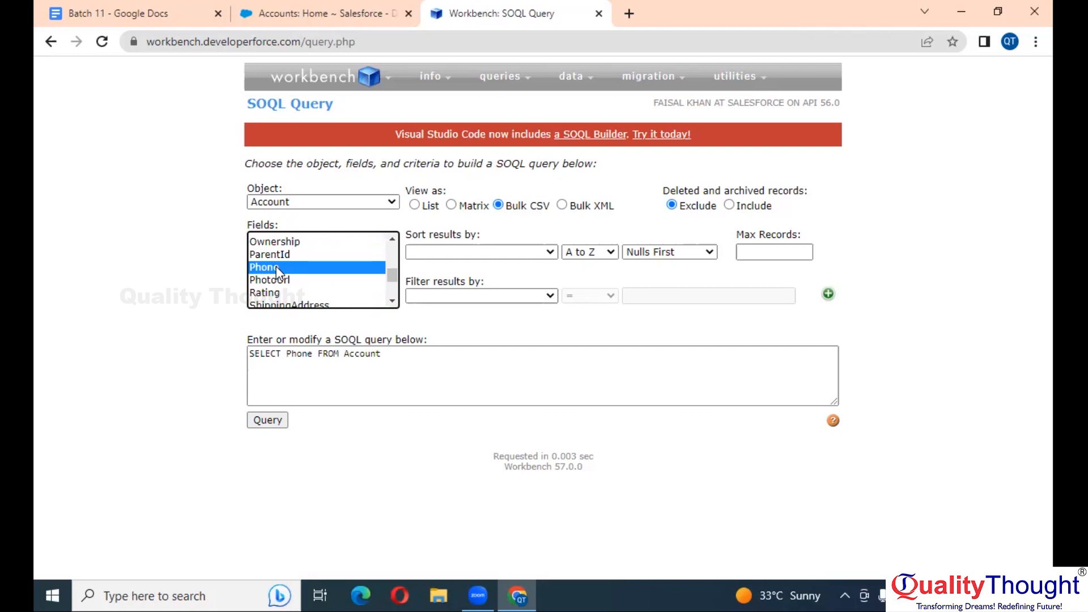
{"action": "left_click", "coordinate": [286, 355]}
{"action": "type", "text": "Id"}
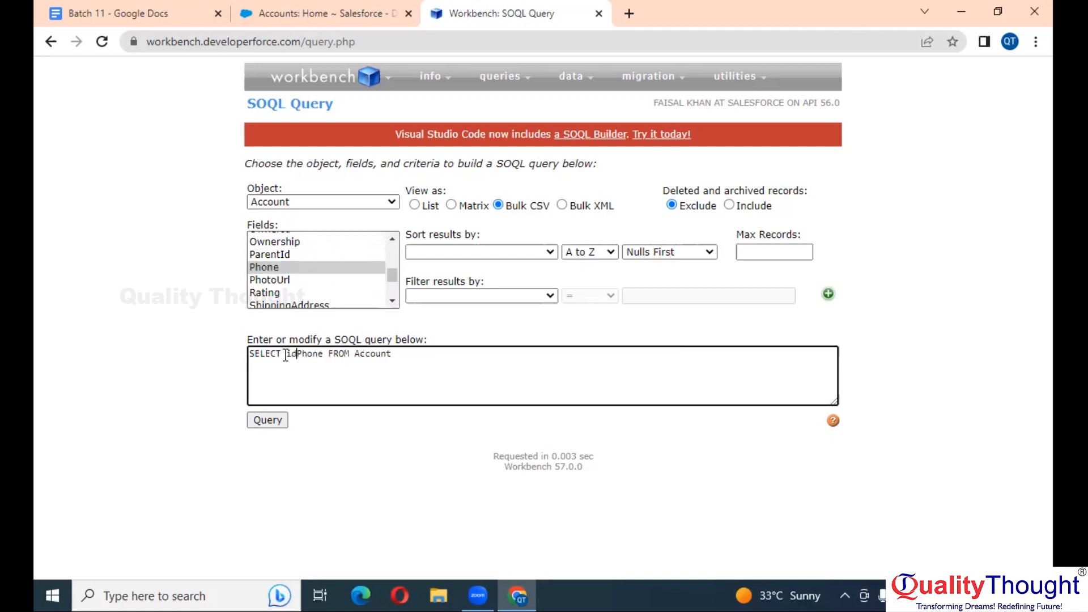
{"action": "type", "text": ","}
{"action": "key", "text": "Right"}
{"action": "key", "text": "Right"}
{"action": "key", "text": "Right"}
{"action": "key", "text": "Right"}
{"action": "key", "text": "Right"}
{"action": "type", "text": ","}
Rewrite the field list so the query reads SELECT id, Name, phone FROM Account
{"action": "scroll", "coordinate": [300, 271], "scroll_direction": "down", "scroll_amount": 2}
{"action": "scroll", "coordinate": [300, 271], "scroll_direction": "down", "scroll_amount": 5}
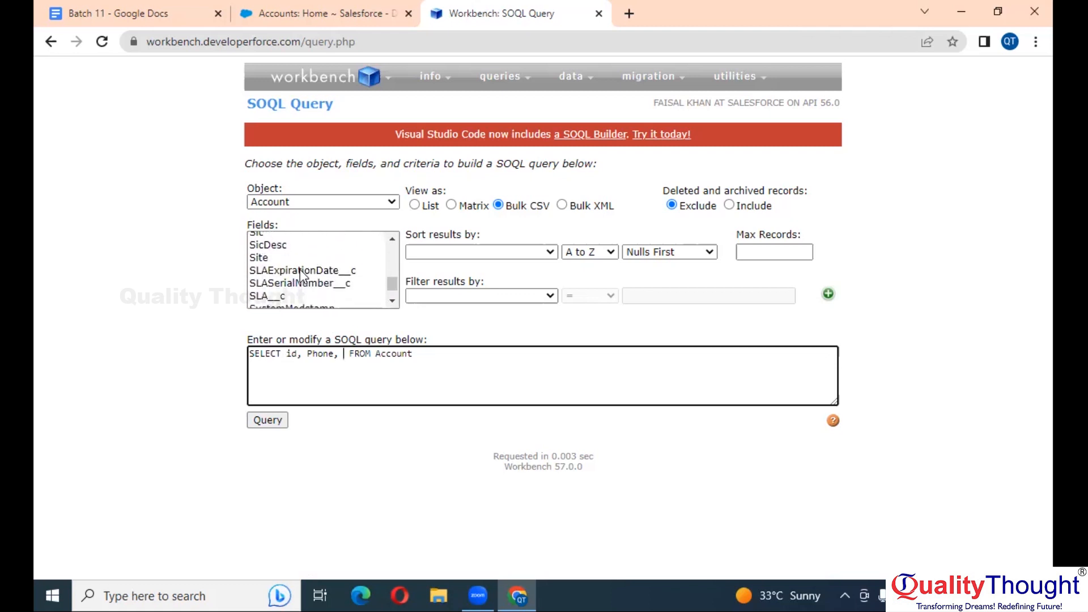
{"action": "scroll", "coordinate": [300, 269], "scroll_direction": "down", "scroll_amount": 1}
{"action": "scroll", "coordinate": [300, 269], "scroll_direction": "up", "scroll_amount": 5}
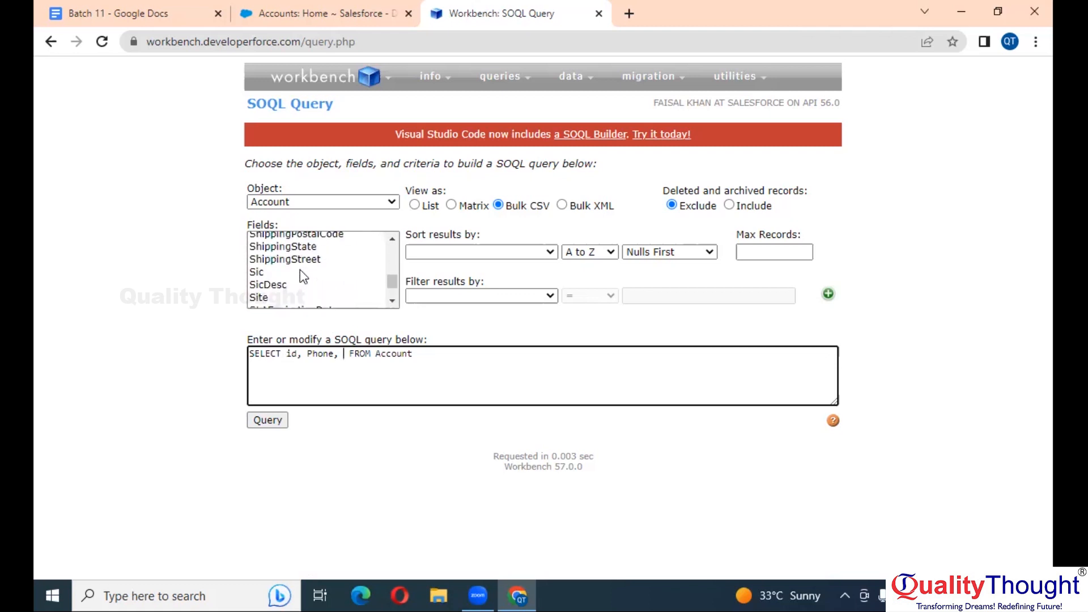
{"action": "scroll", "coordinate": [300, 272], "scroll_direction": "up", "scroll_amount": 4}
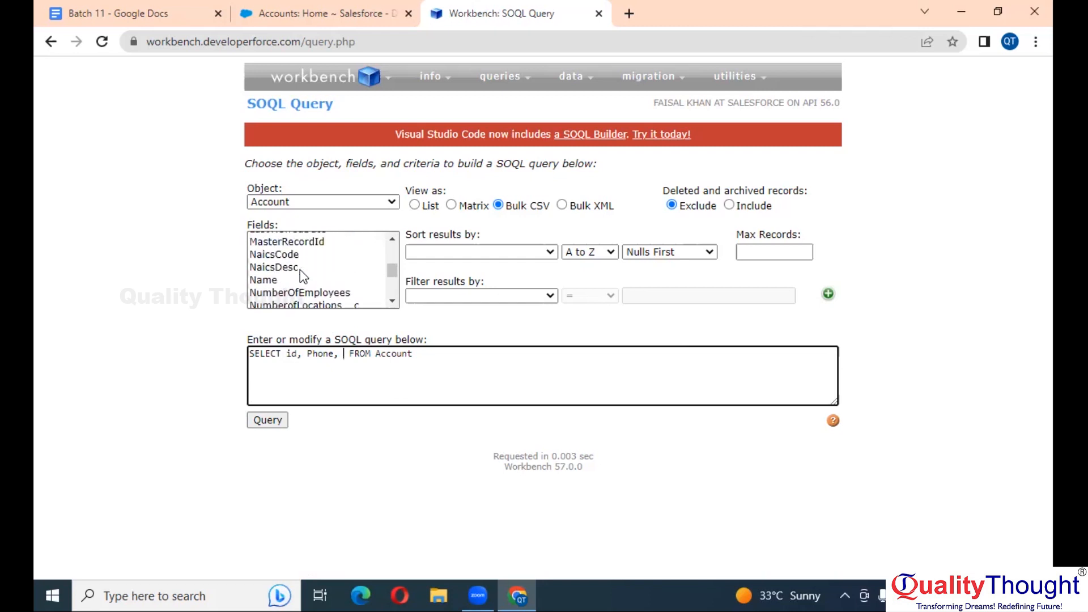
{"action": "left_click", "coordinate": [279, 281]}
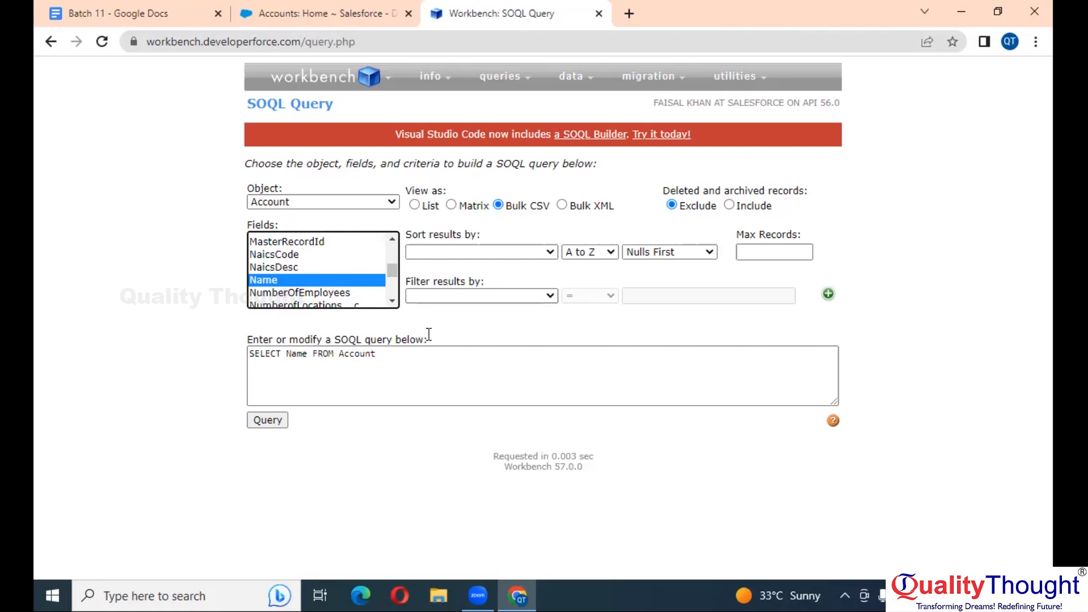
{"action": "left_click", "coordinate": [313, 353]}
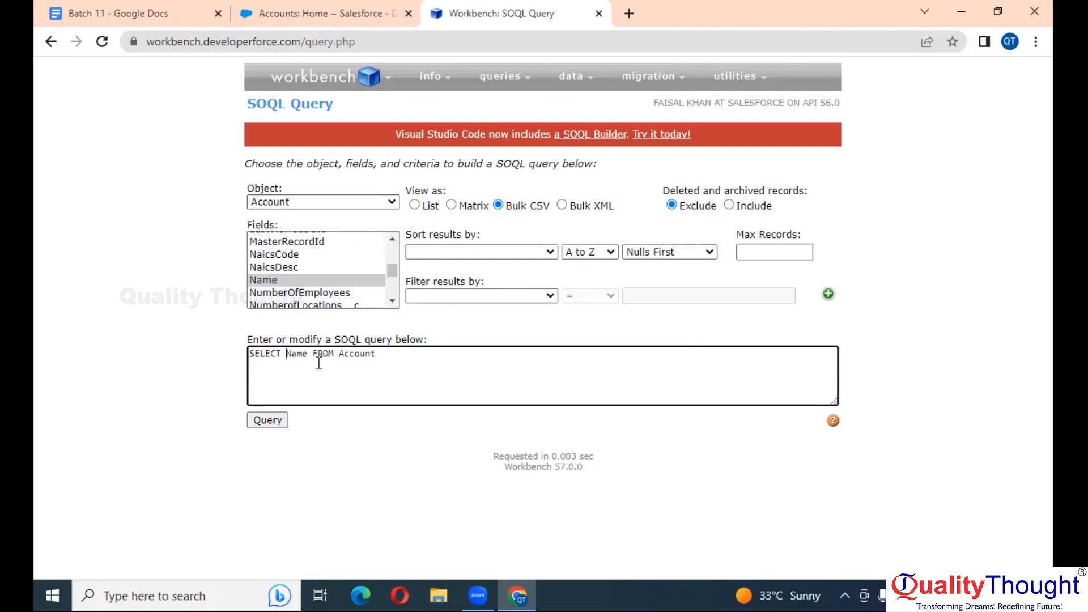
{"action": "type", "text": "id, Name, phone"}
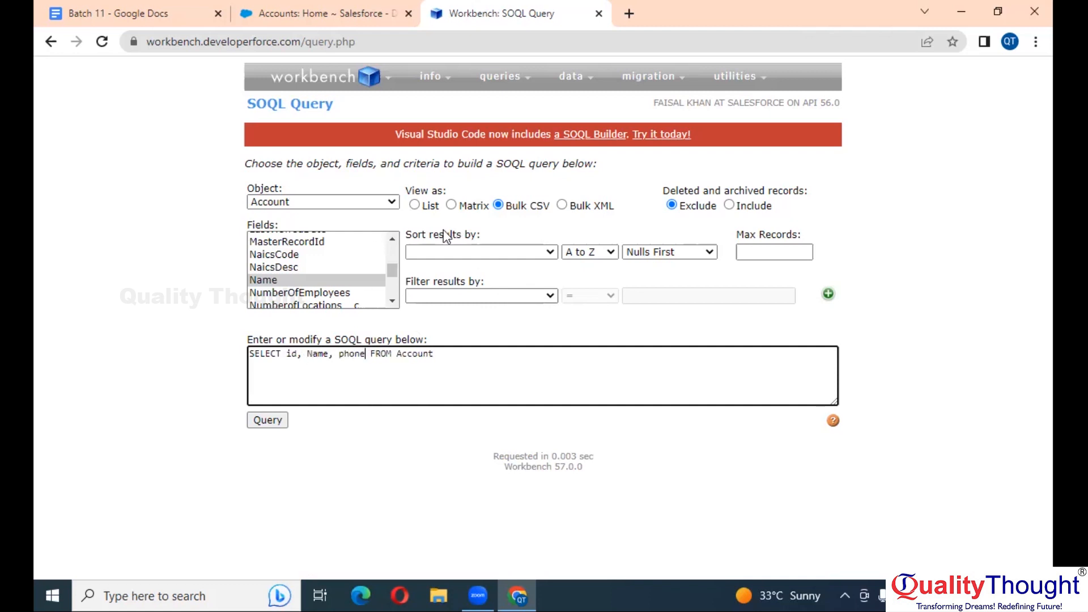
Sort by Rating A to Z with nulls first, then delete the ORDER BY clause
{"action": "left_click", "coordinate": [525, 253]}
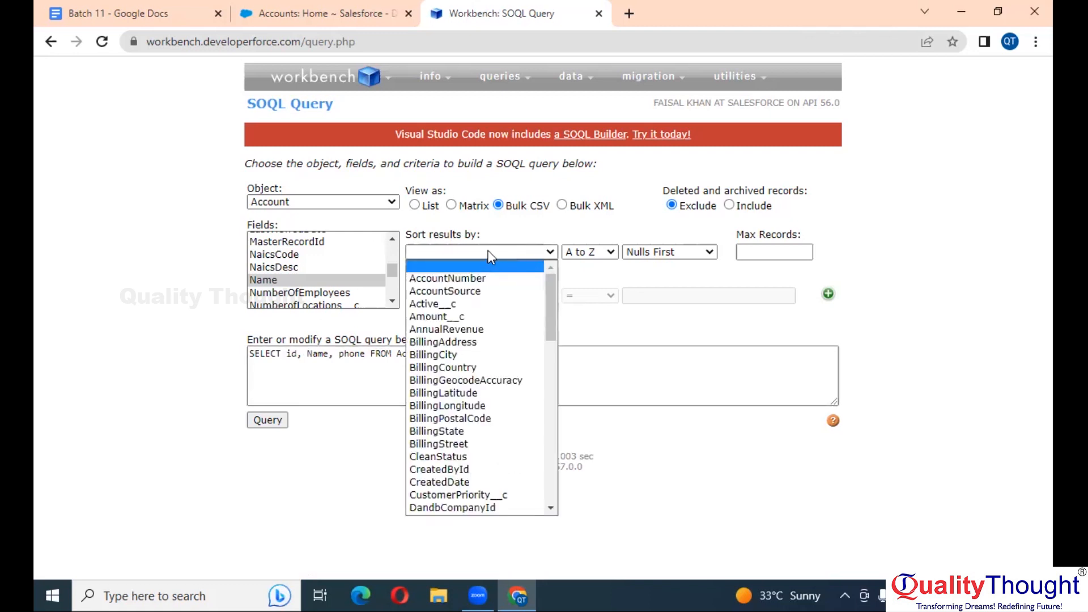
{"action": "key", "text": "r"}
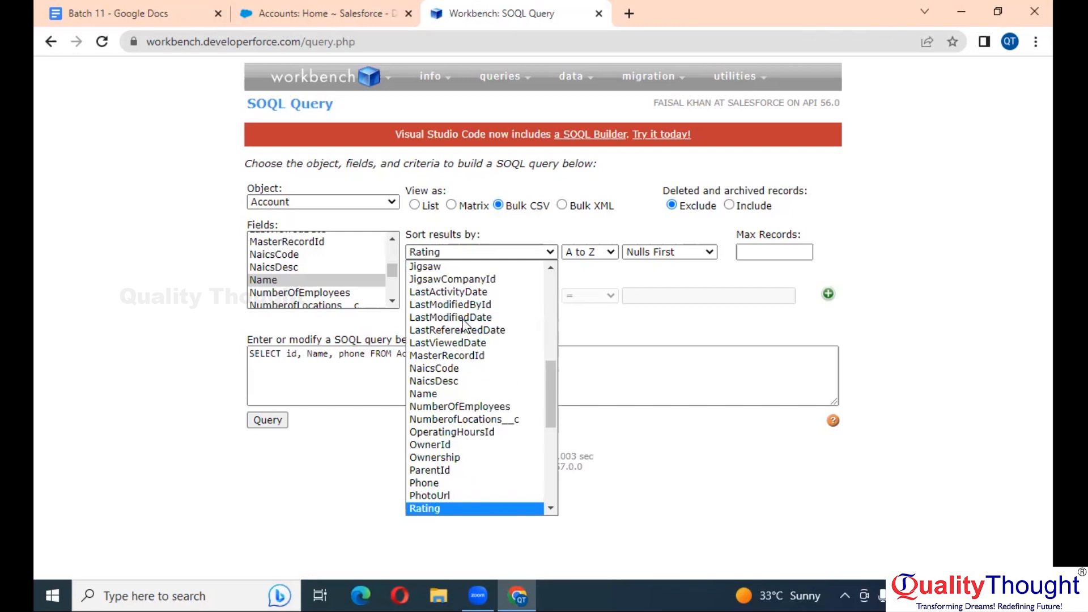
{"action": "key", "text": "Return"}
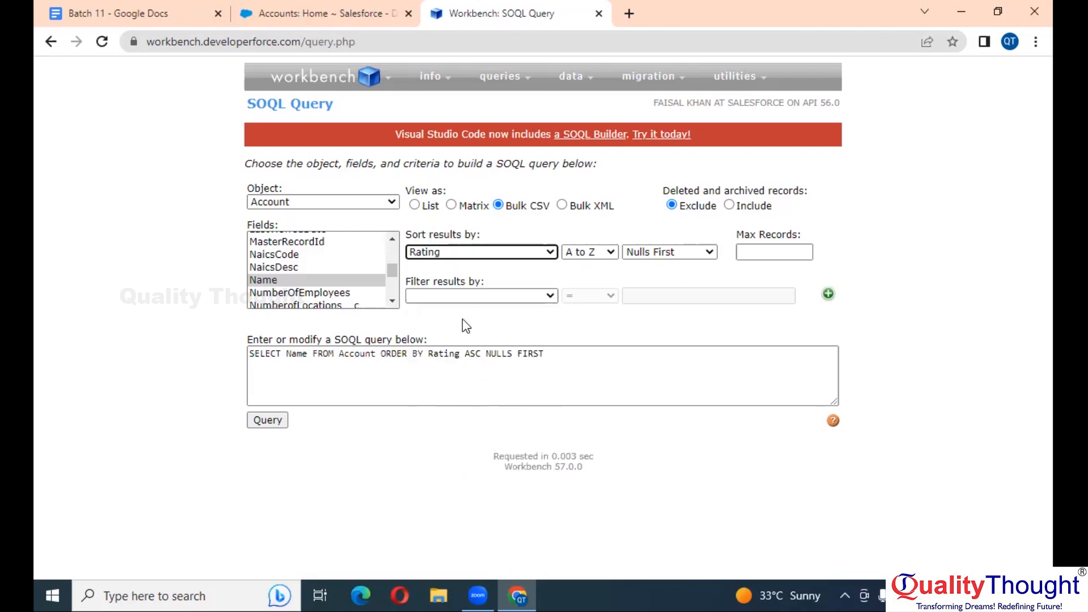
{"action": "left_click", "coordinate": [584, 257]}
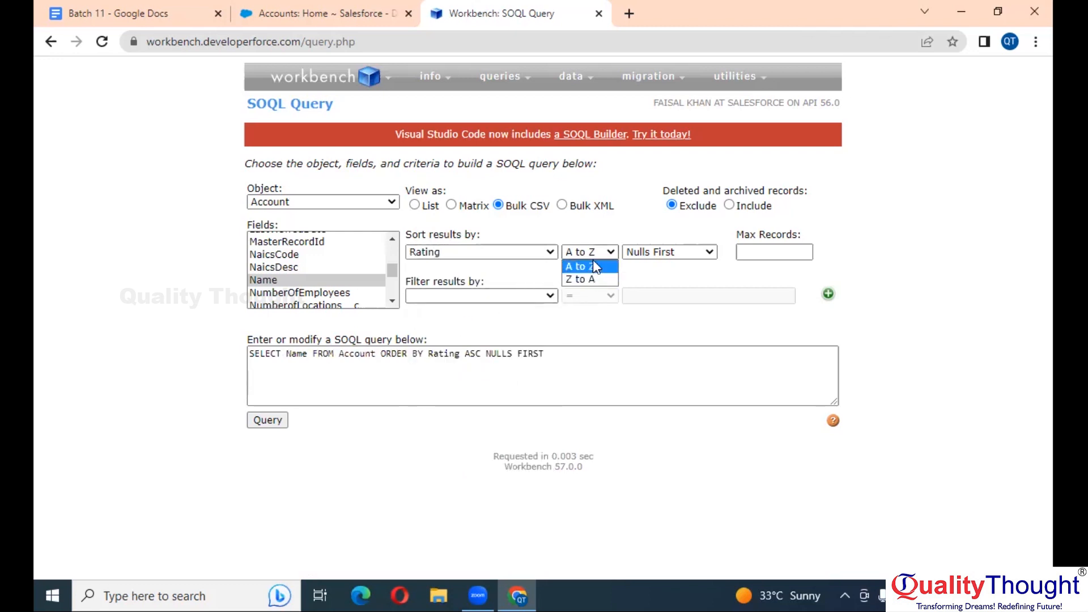
{"action": "left_click", "coordinate": [636, 226]}
{"action": "left_click_drag", "start_coordinate": [636, 227], "coordinate": [665, 255]}
{"action": "left_click", "coordinate": [665, 255]}
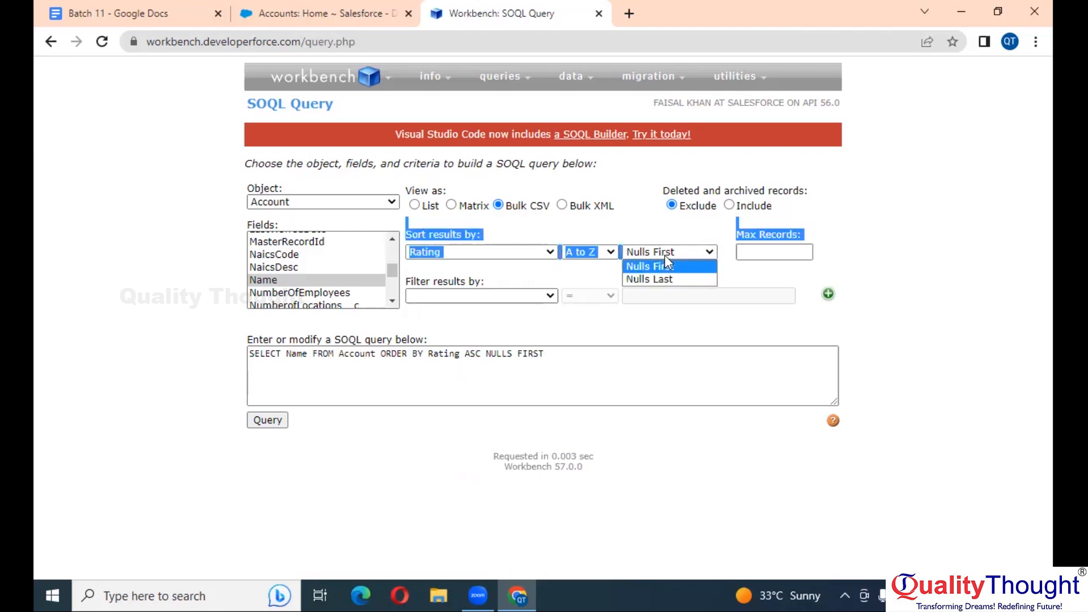
{"action": "left_click", "coordinate": [664, 266]}
{"action": "left_click", "coordinate": [520, 315]}
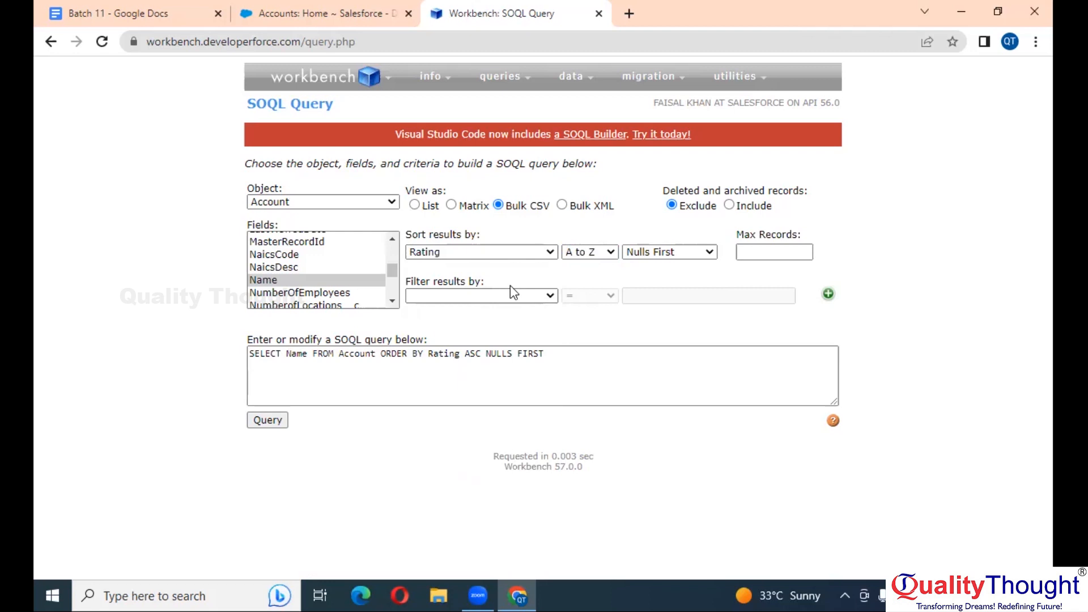
{"action": "left_click_drag", "start_coordinate": [554, 354], "coordinate": [383, 355]}
{"action": "key", "text": "BackSpace"}
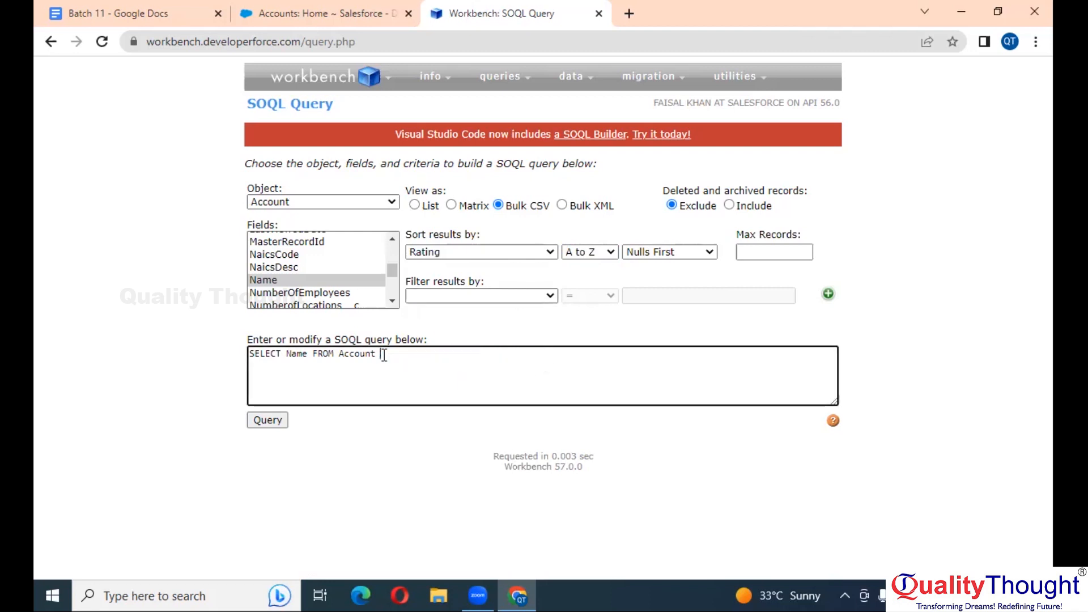
Filter the results to Rating = Hot
{"action": "left_click", "coordinate": [452, 299]}
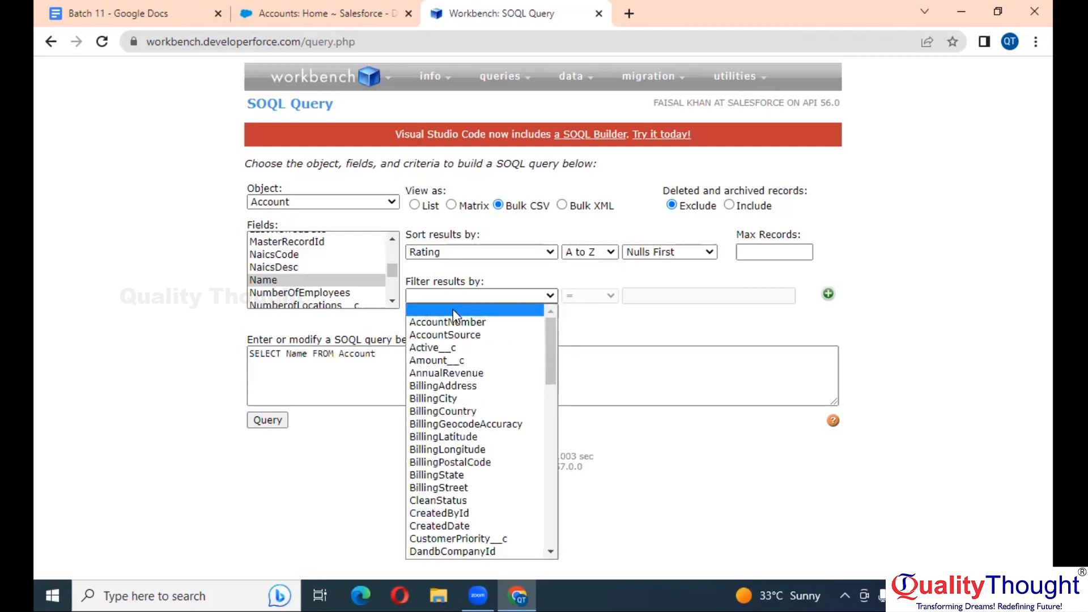
{"action": "key", "text": "r"}
{"action": "key", "text": "Return"}
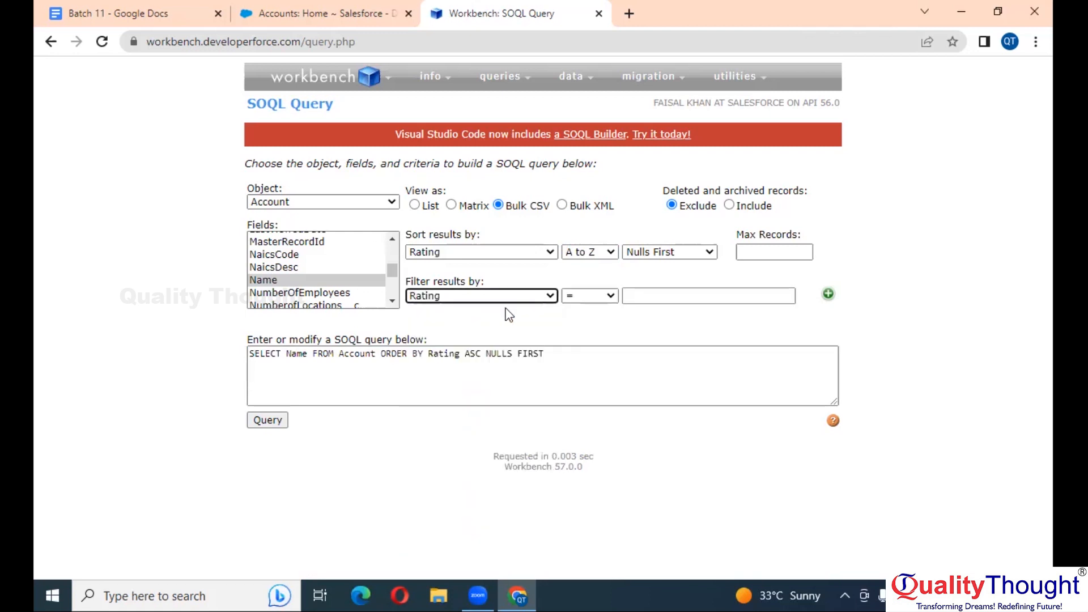
{"action": "left_click", "coordinate": [654, 297]}
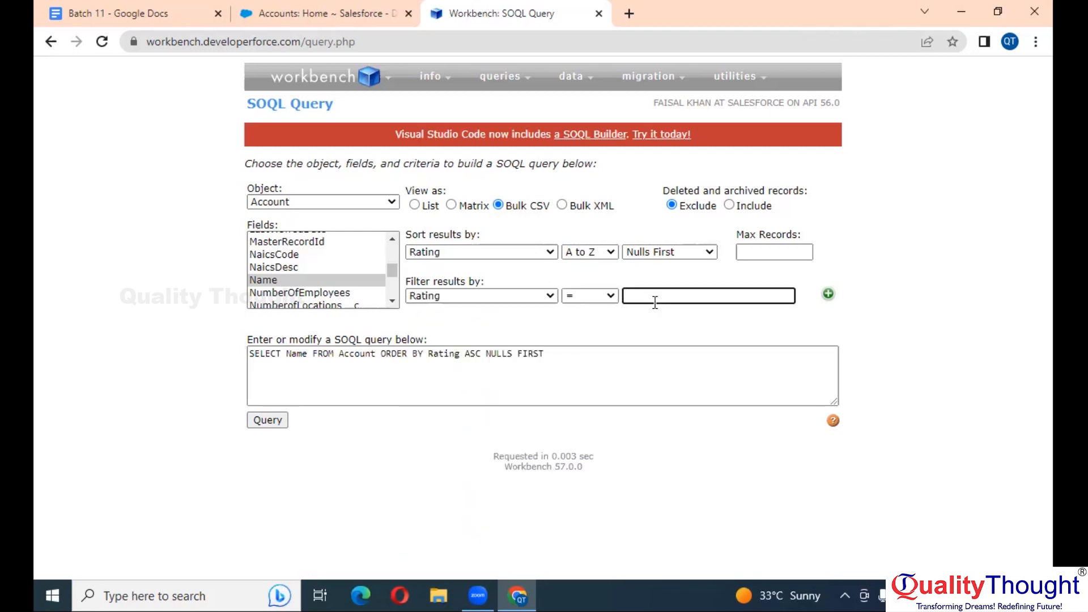
{"action": "type", "text": "hot"}
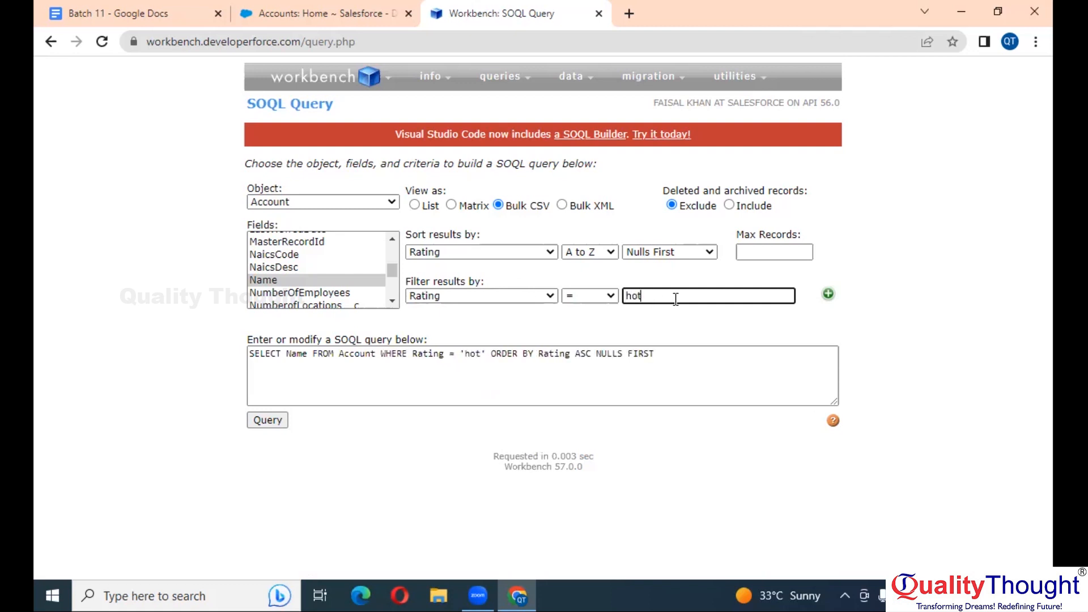
{"action": "key", "text": "BackSpace"}
{"action": "key", "text": "BackSpace"}
{"action": "key", "text": "BackSpace"}
{"action": "type", "text": "Hot"}
Remove the ORDER BY clause again and run SELECT Name FROM Account WHERE Rating = 'Hot'
{"action": "left_click_drag", "start_coordinate": [675, 354], "coordinate": [492, 348]}
{"action": "key", "text": "BackSpace"}
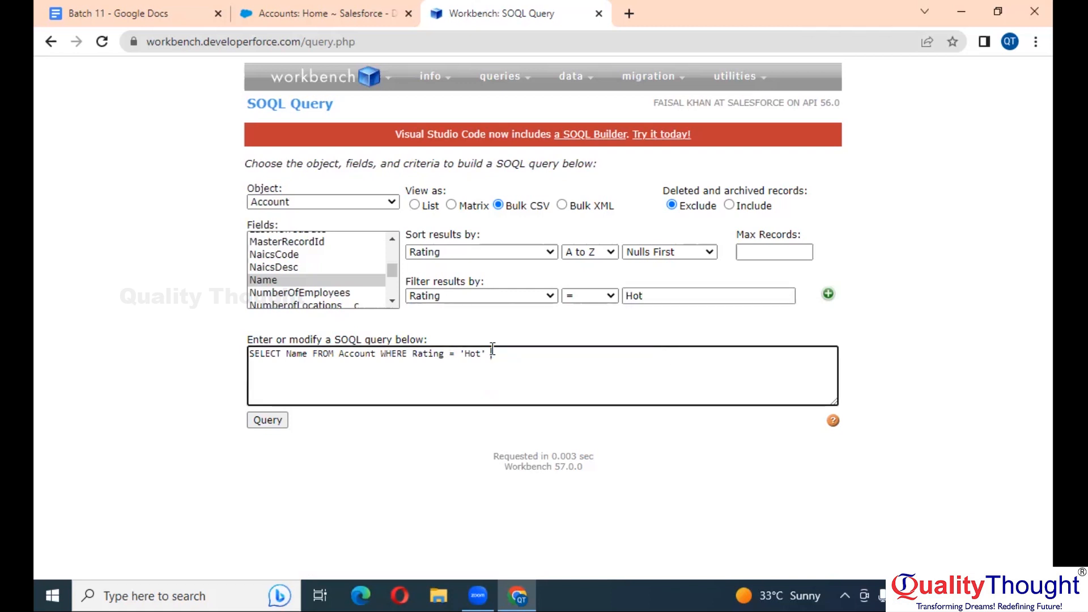
{"action": "left_click", "coordinate": [272, 422]}
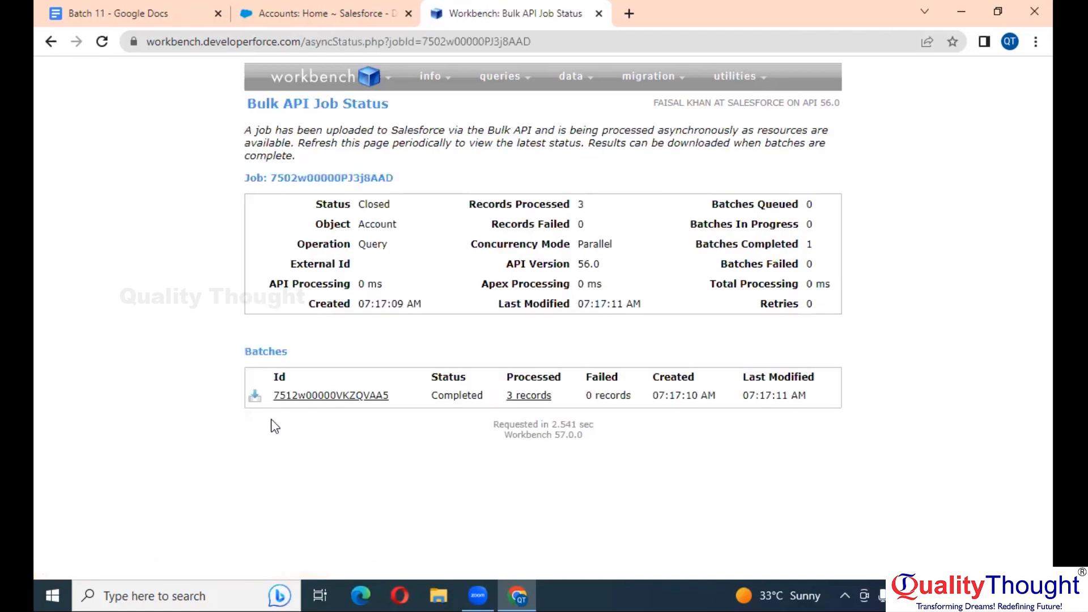
Download the completed batch's 3-record result CSV and open it in Excel
{"action": "scroll", "coordinate": [271, 419], "scroll_direction": "up", "scroll_amount": 5}
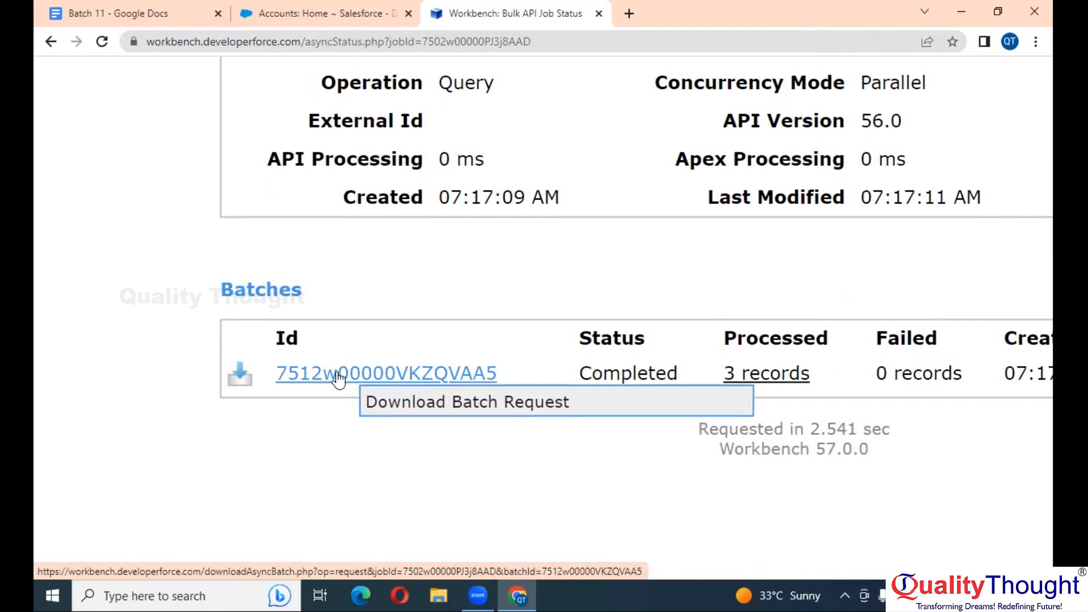
{"action": "scroll", "coordinate": [337, 378], "scroll_direction": "down", "scroll_amount": 5}
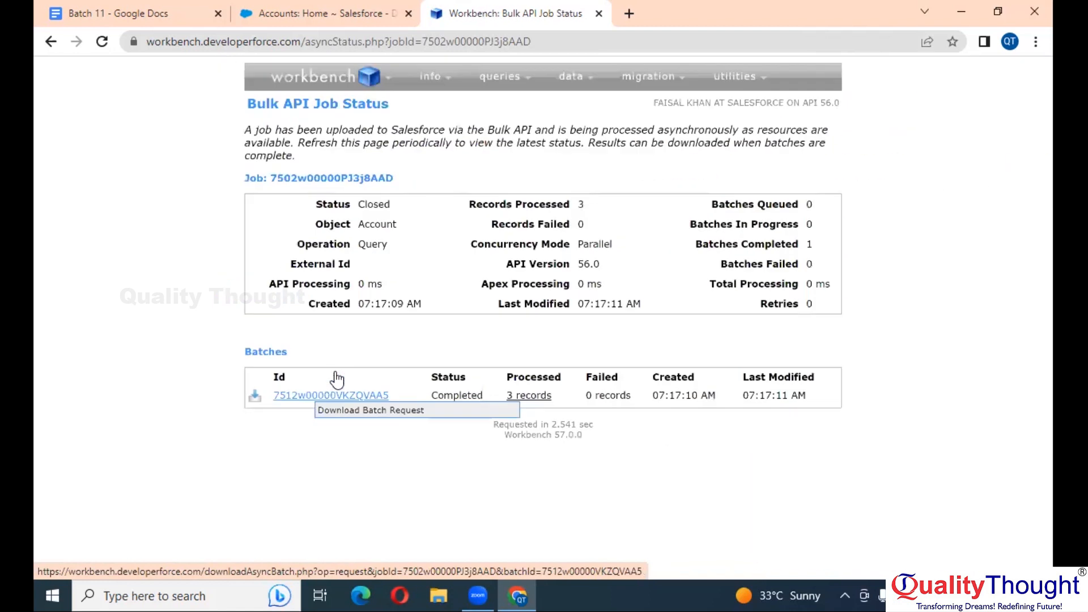
{"action": "left_click", "coordinate": [254, 400]}
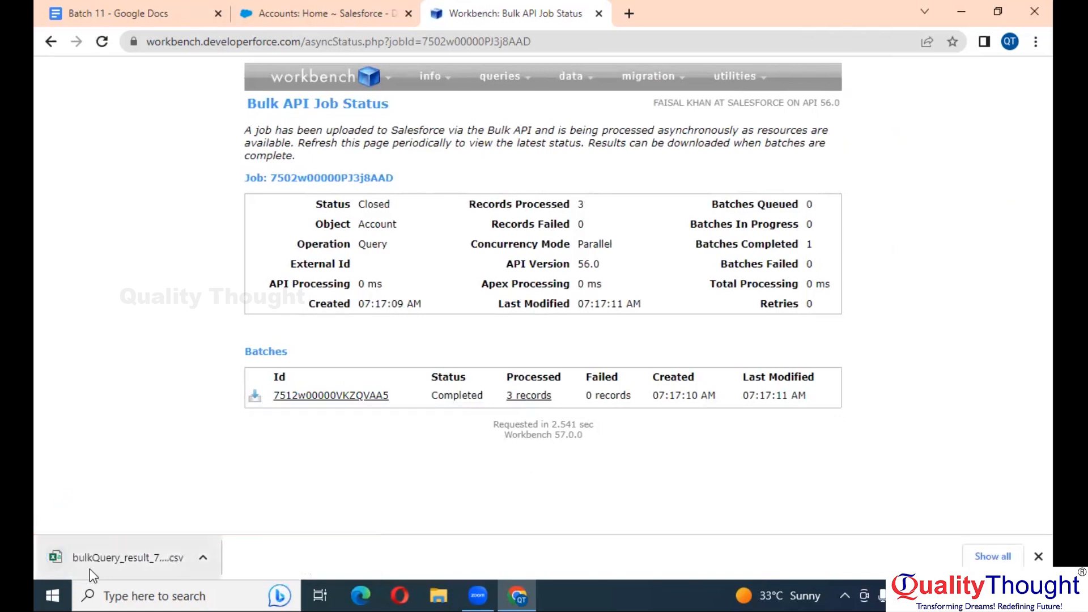
{"action": "left_click", "coordinate": [119, 556]}
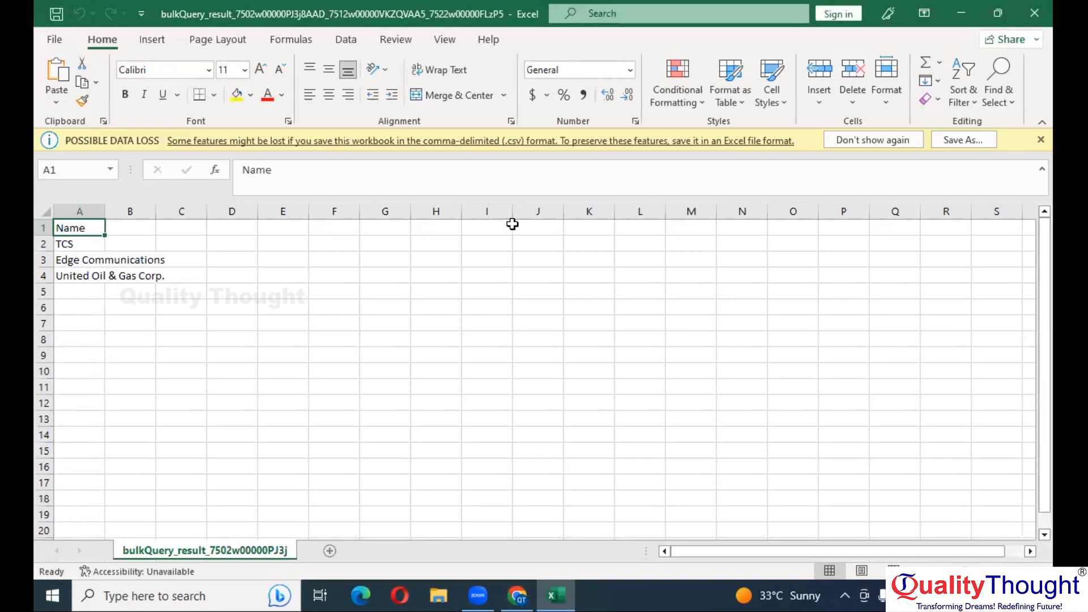
Close the Excel sheet listing TCS, Edge Communications and United Oil & Gas Corp
{"action": "left_click", "coordinate": [1034, 12]}
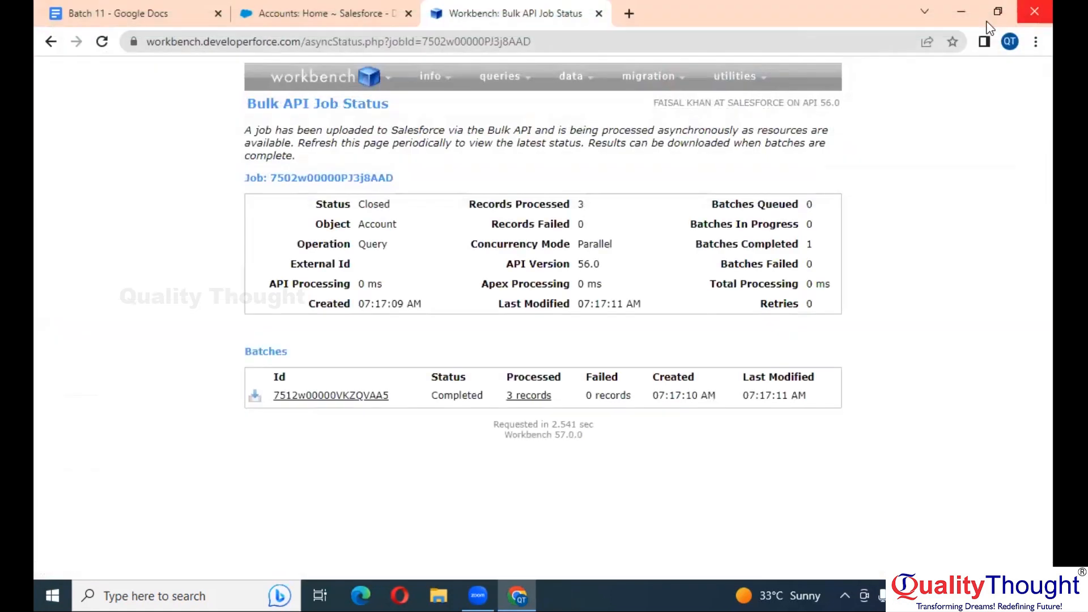
Switch to the Batch 11 Google Doc and place the cursor below the WorkBench line
{"action": "left_click", "coordinate": [156, 5]}
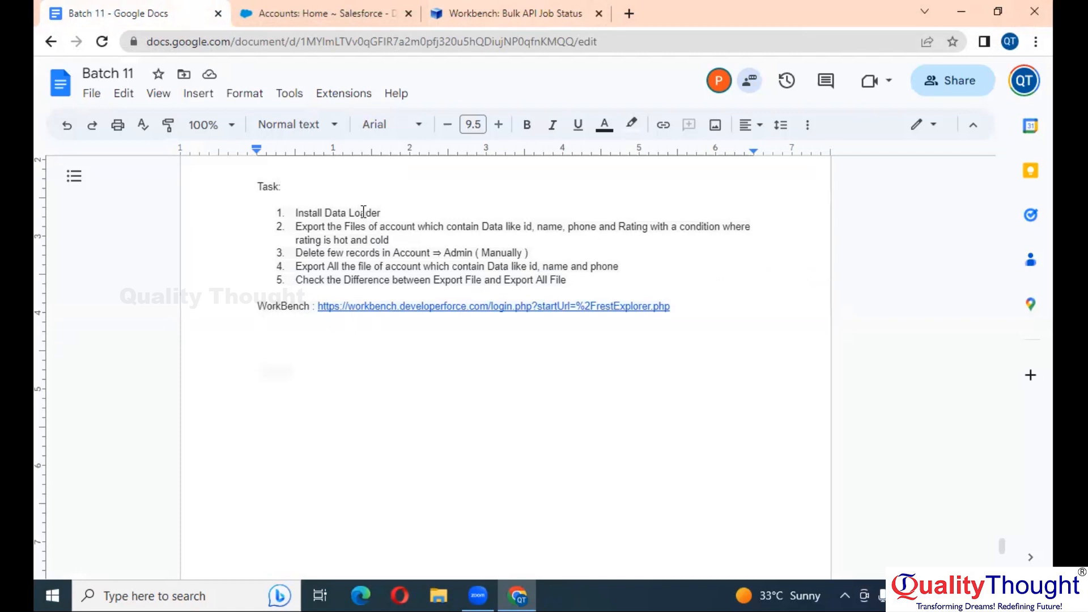
{"action": "double_click", "coordinate": [276, 309]}
{"action": "left_click", "coordinate": [304, 337]}
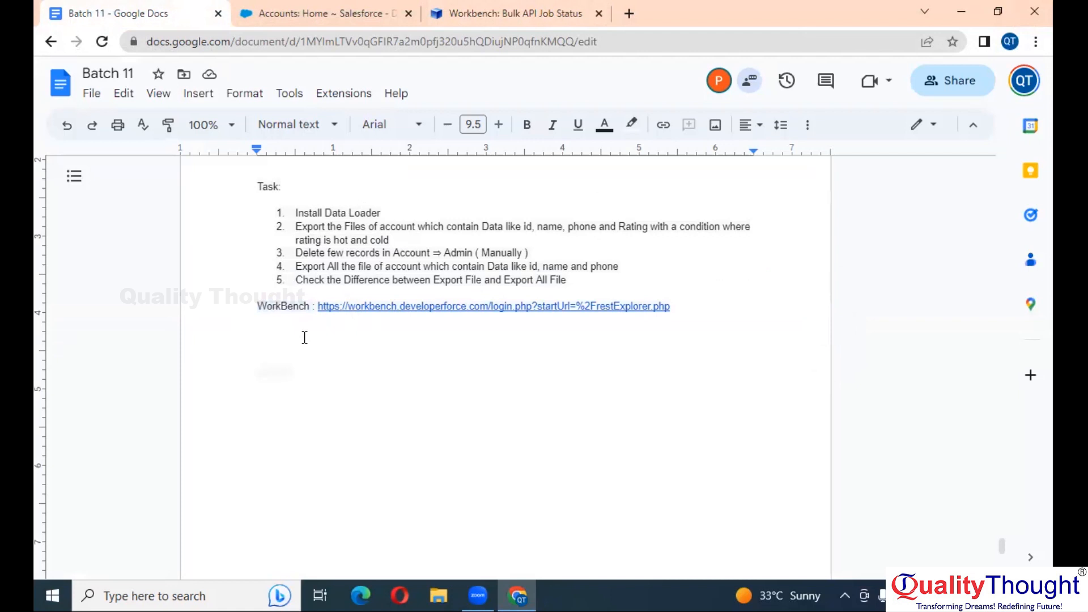